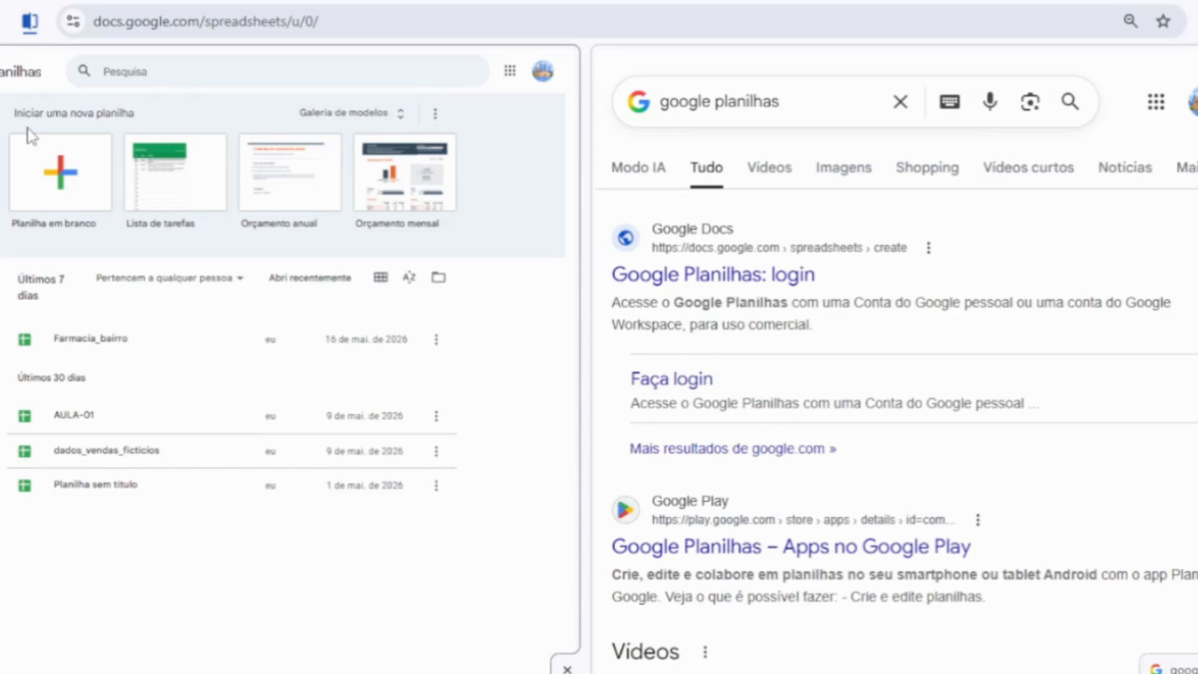
Step: Create a new blank spreadsheet and reset the browser zoom to its default level
left_click(49, 193)
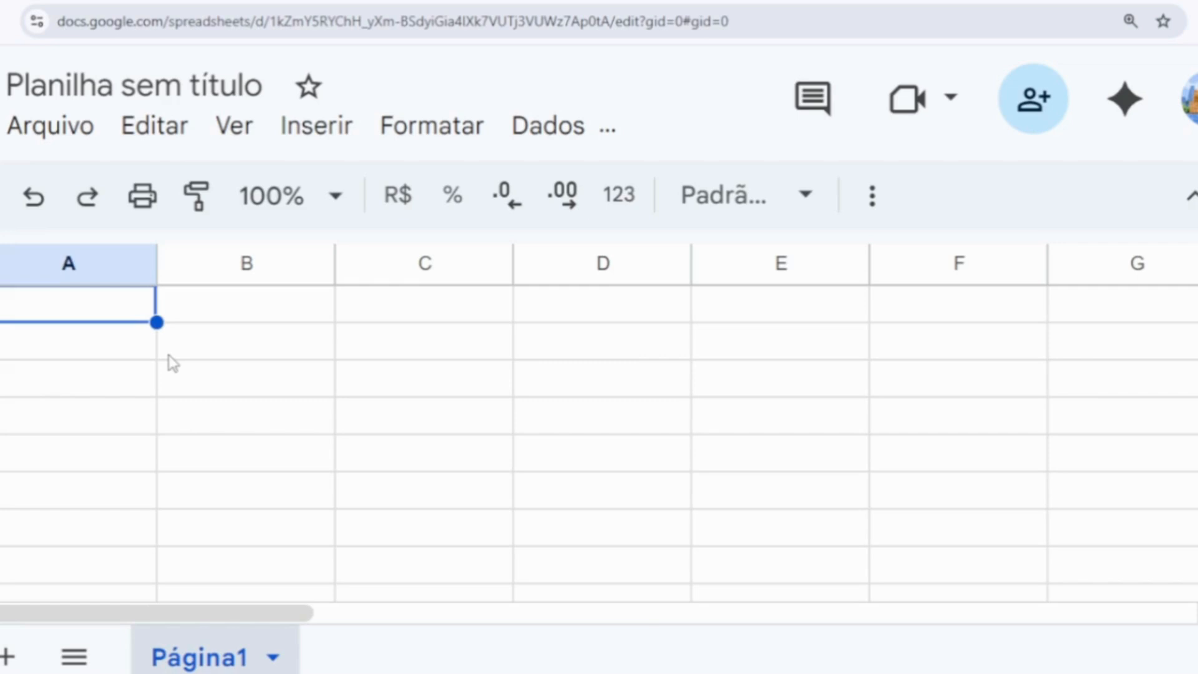
key("ctrl+0")
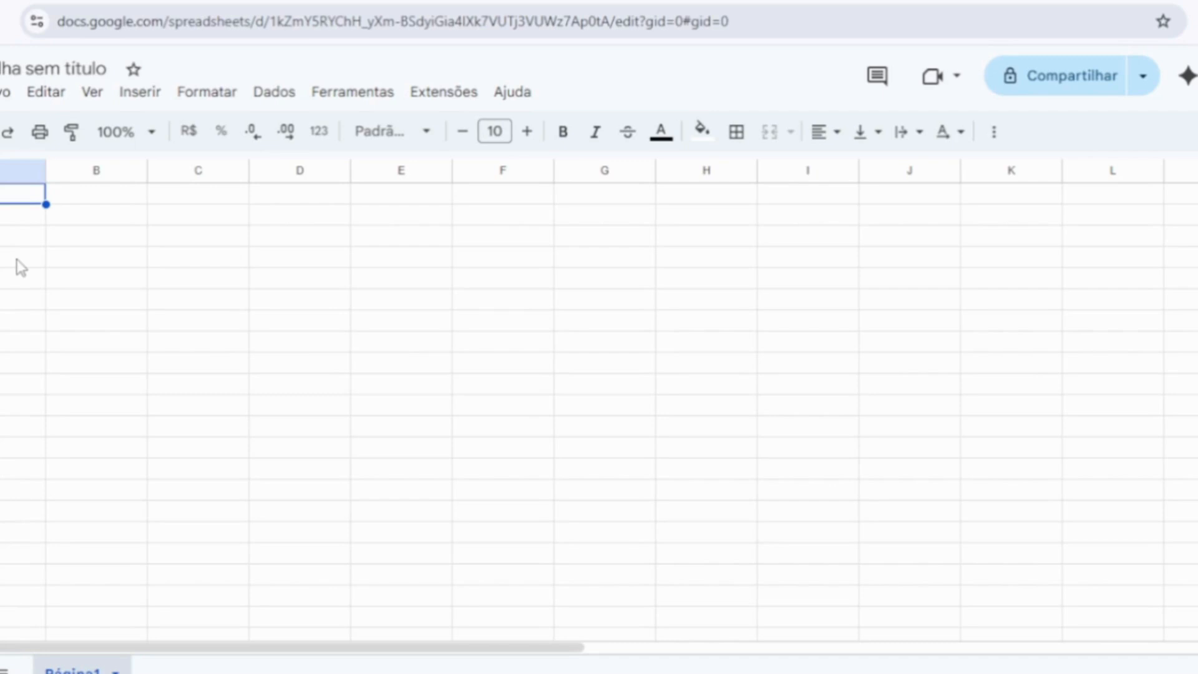
key("Down")
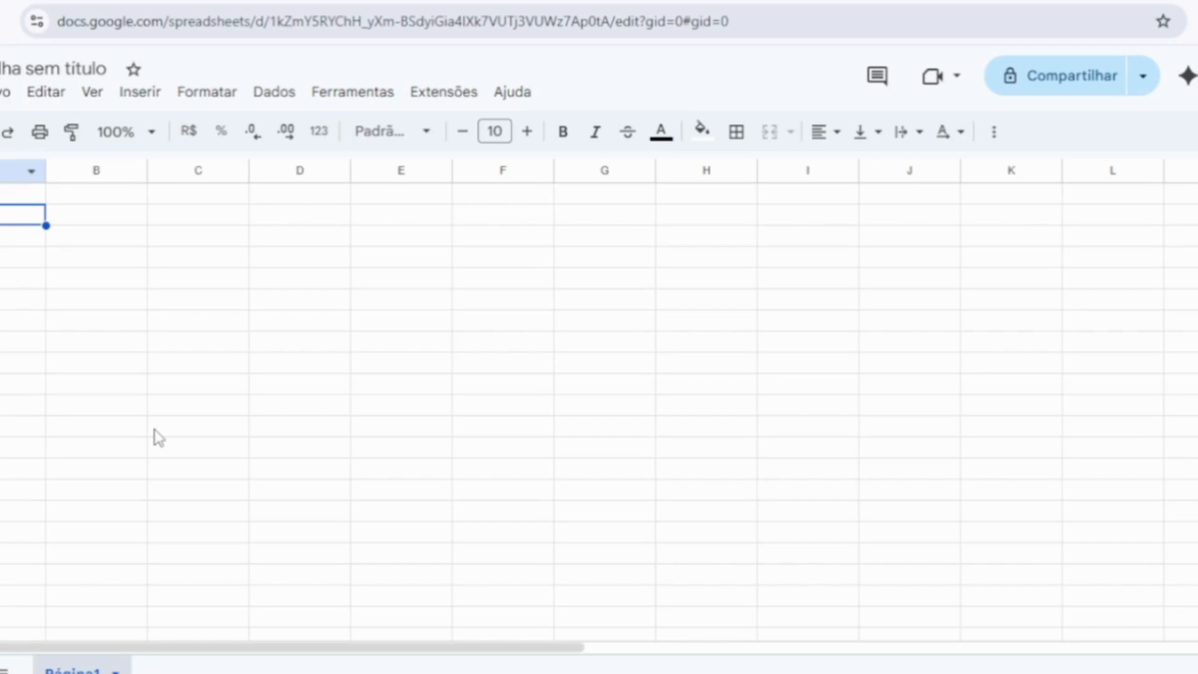
key("Up")
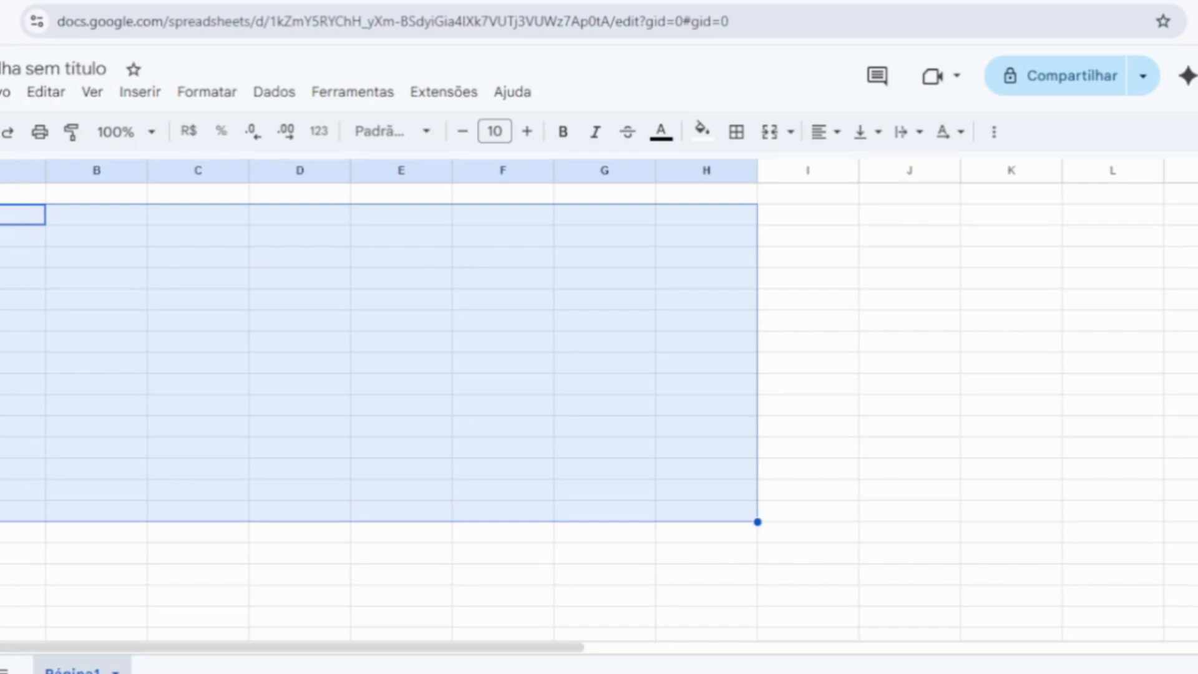
Step: Merge cells B2 through D2 into a single cell
left_click(87, 222)
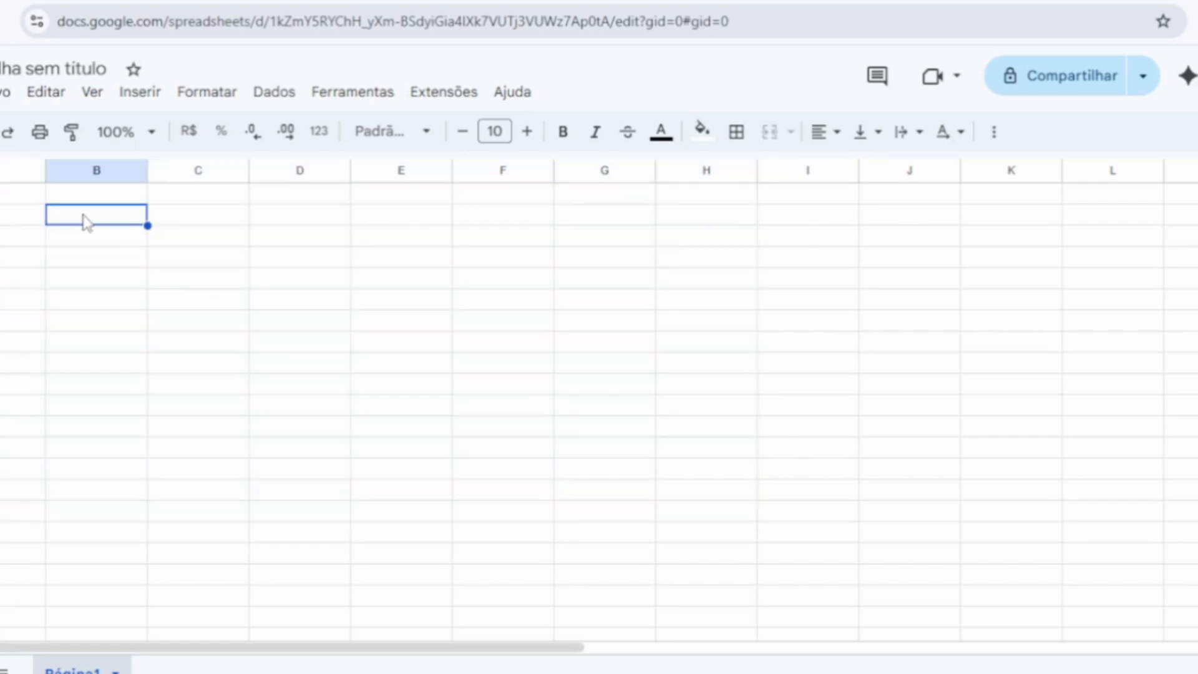
left_click_drag(87, 222, 289, 225)
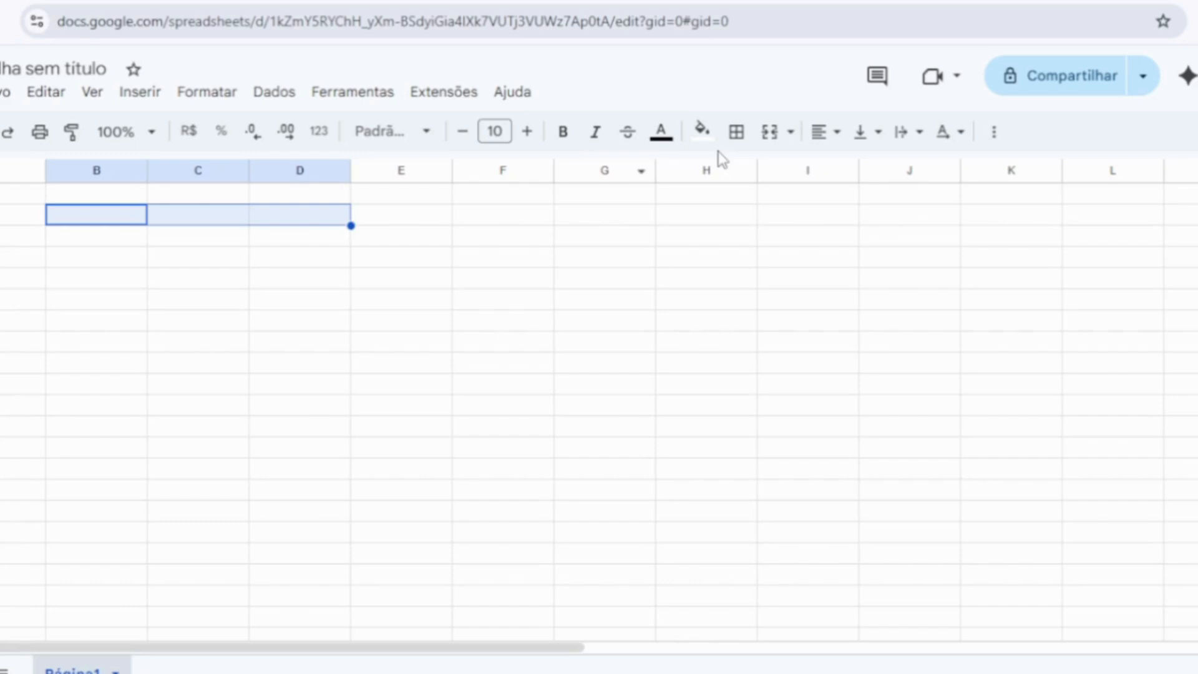
left_click(770, 132)
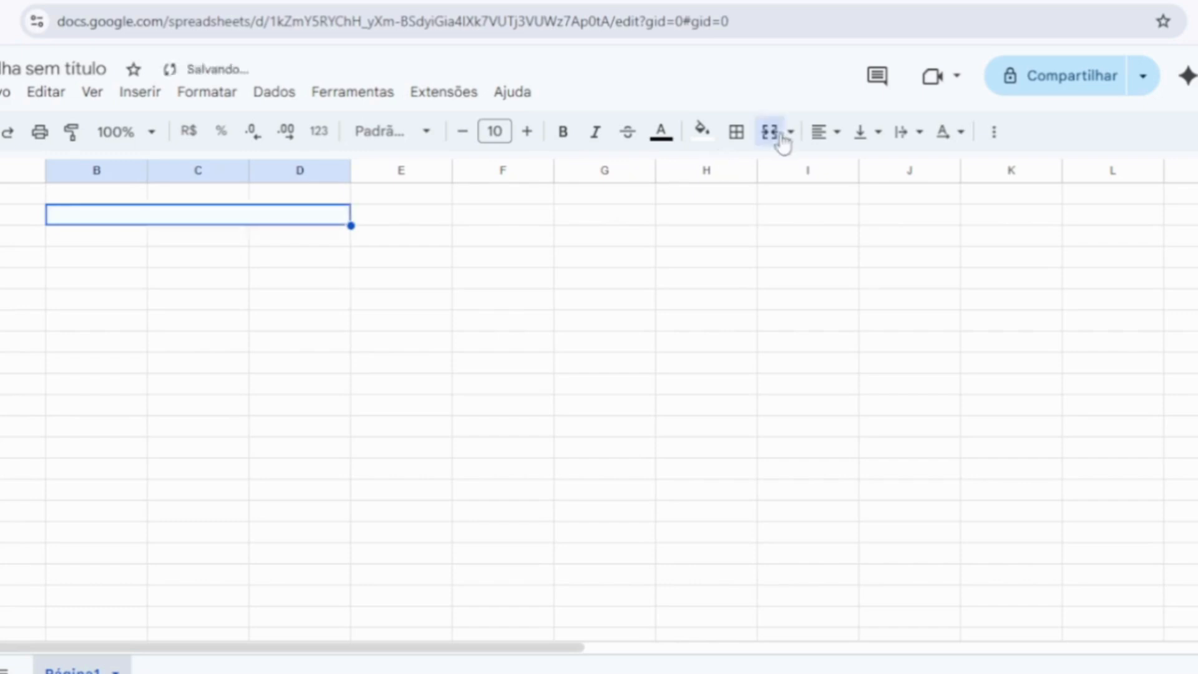
left_click(112, 291)
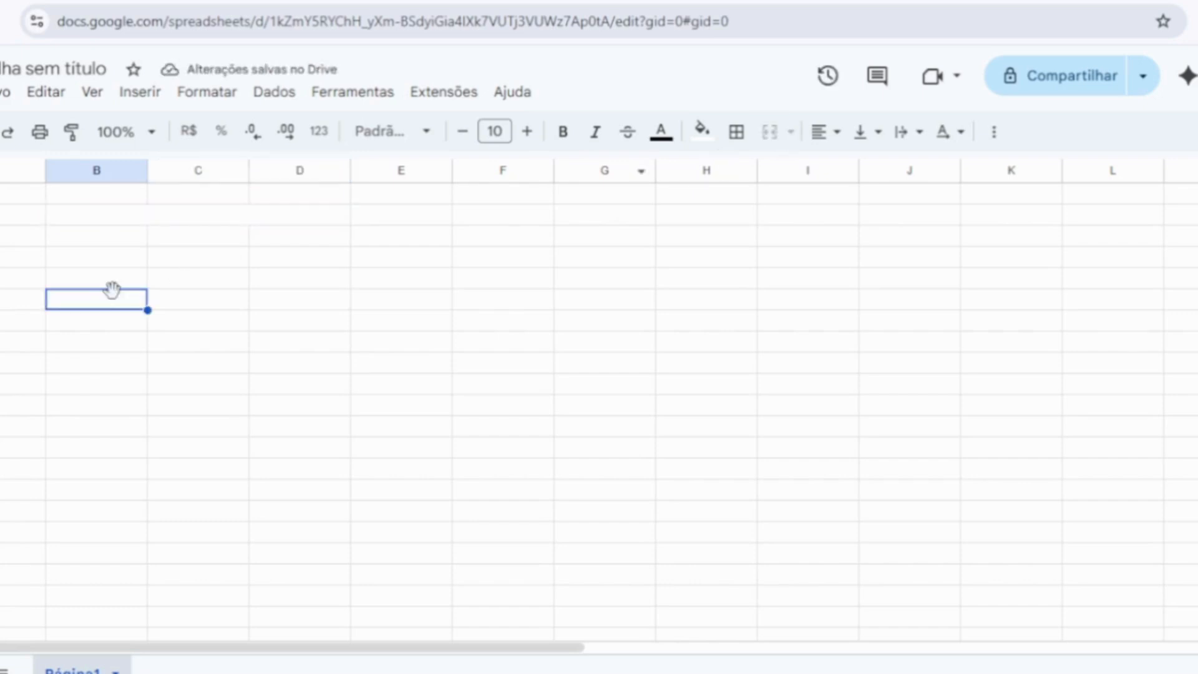
Step: Enter the title TIPO DE FRETES in the merged cell B2:D2
left_click(112, 220)
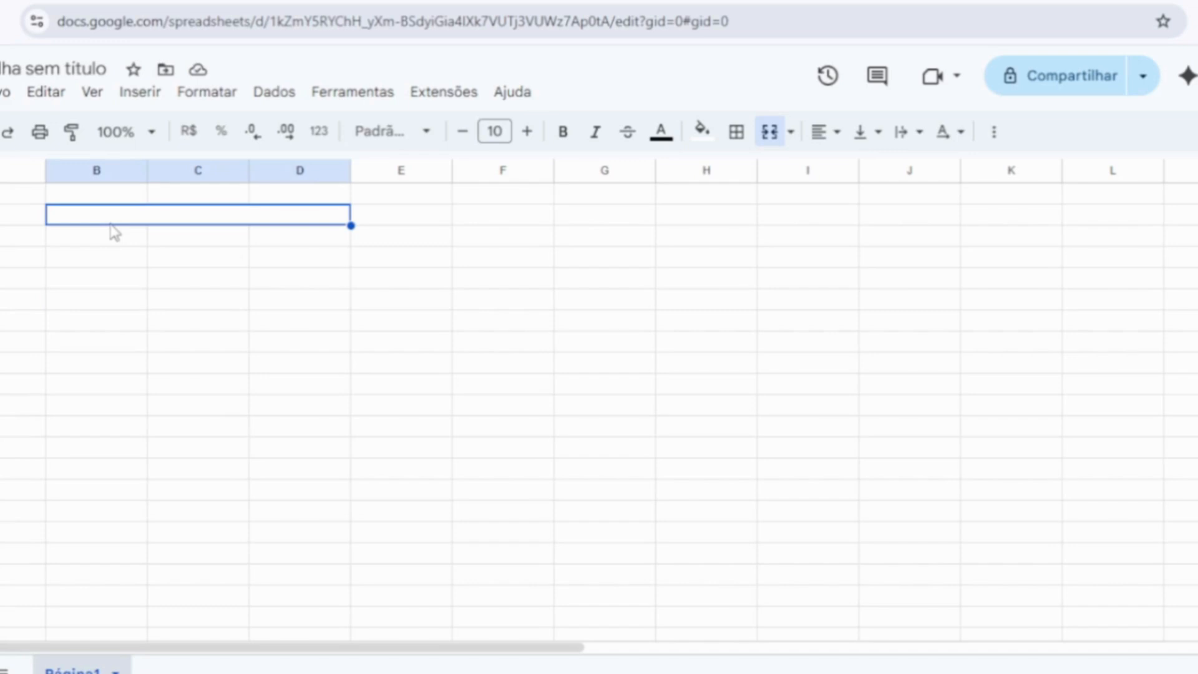
type("ti")
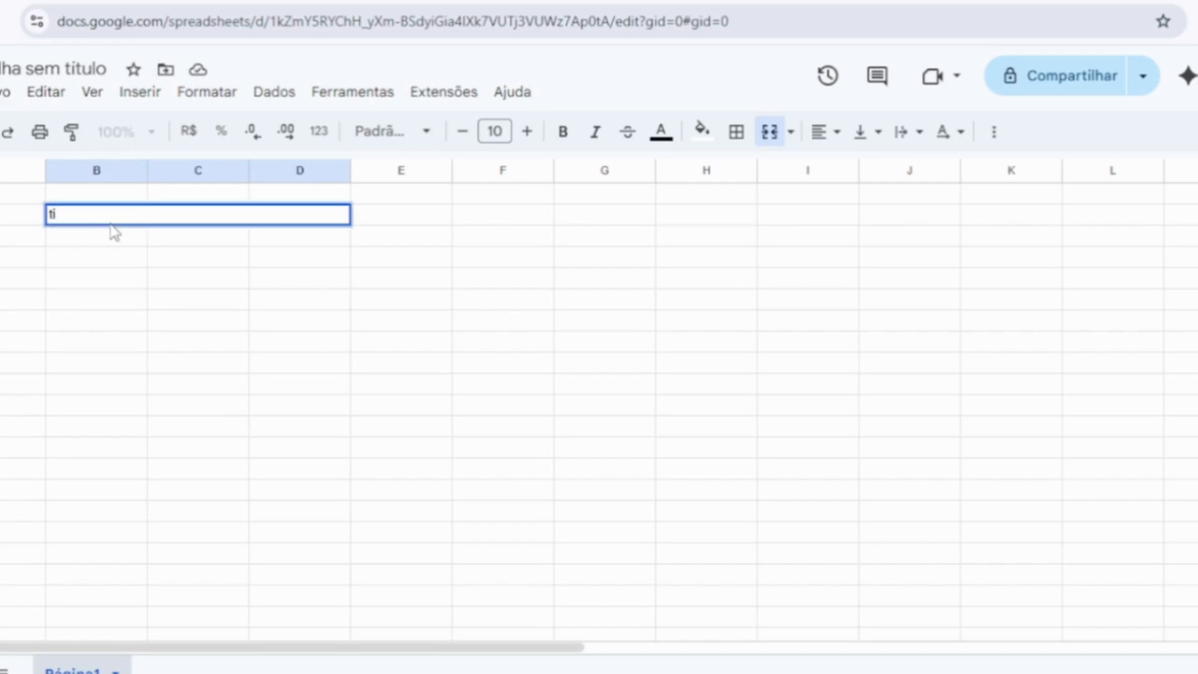
key("BackSpace")
key("BackSpace")
type("TIPO DE ")
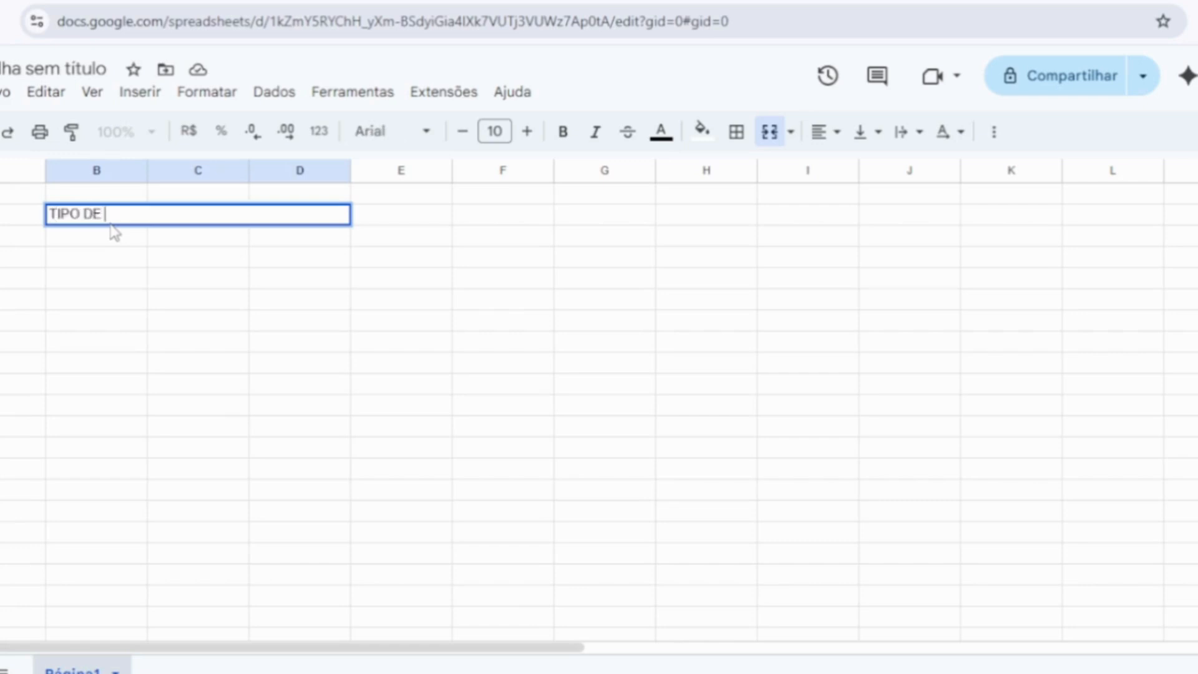
type("FRETES")
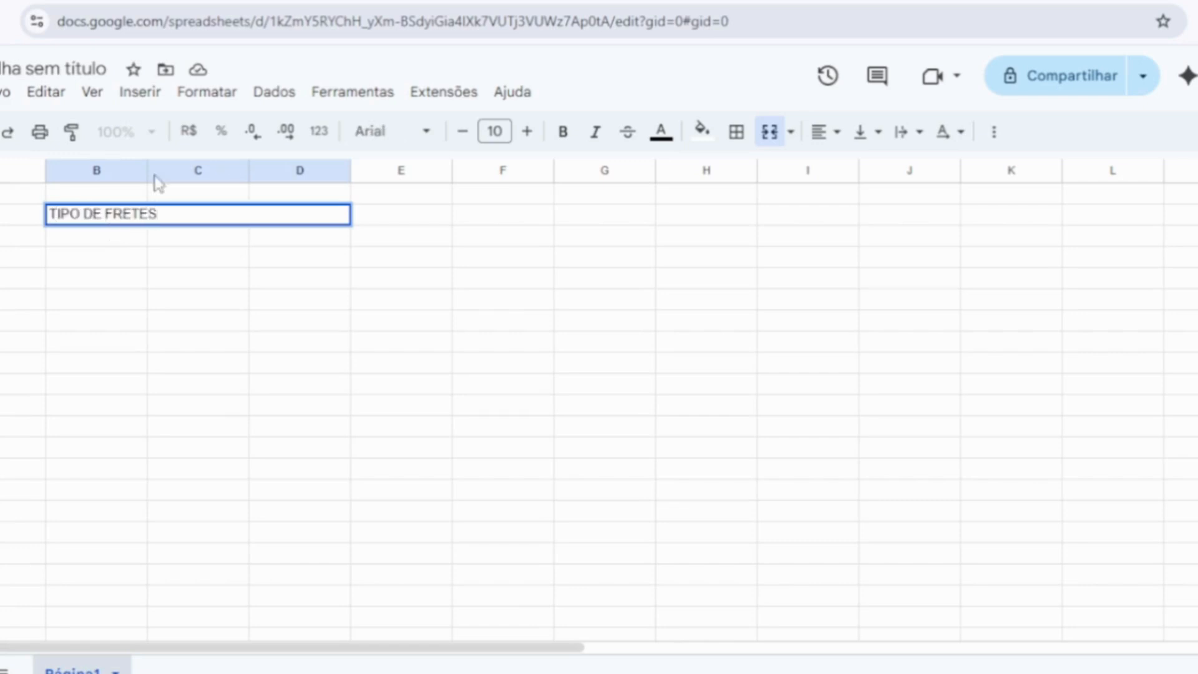
key("Return")
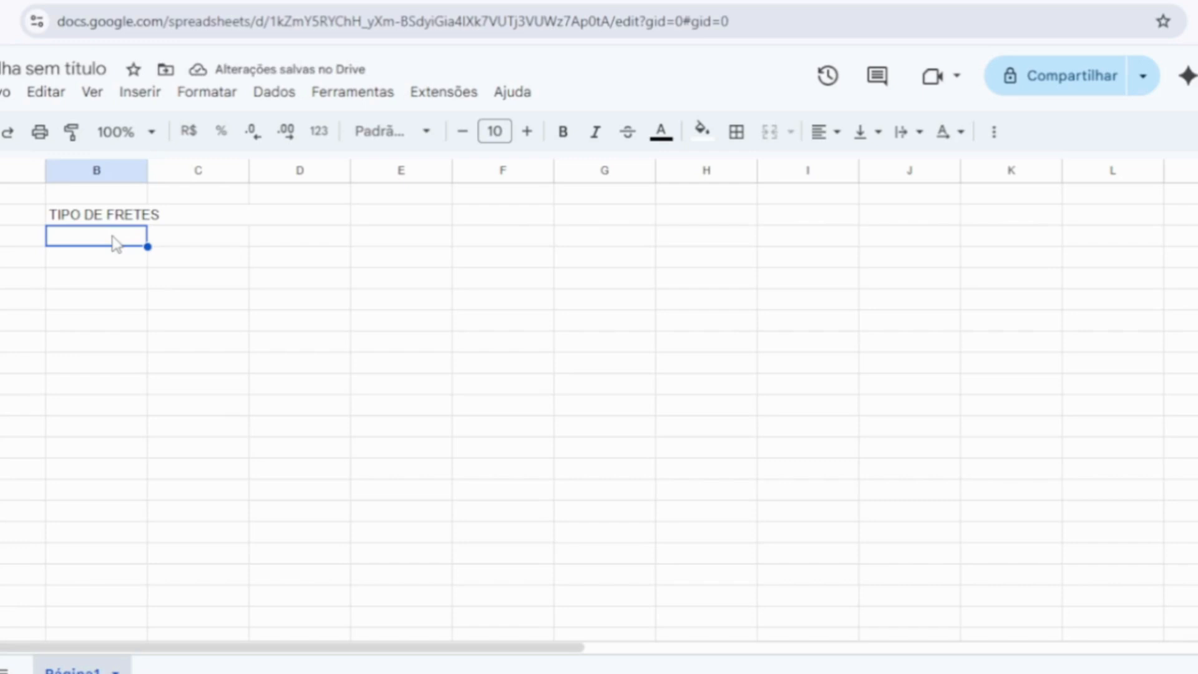
Step: Enter the column headers DATA, N CARGA and VALOR DO FRETE in cells B3, C3 and D3
type("DATA")
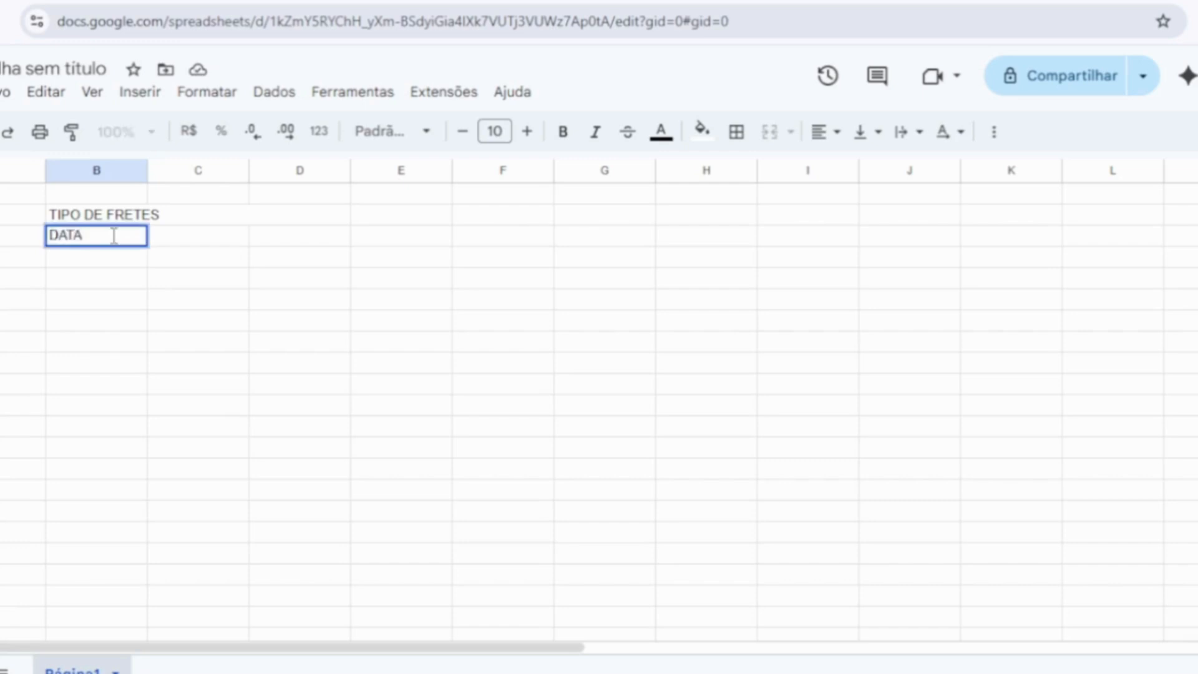
left_click(189, 240)
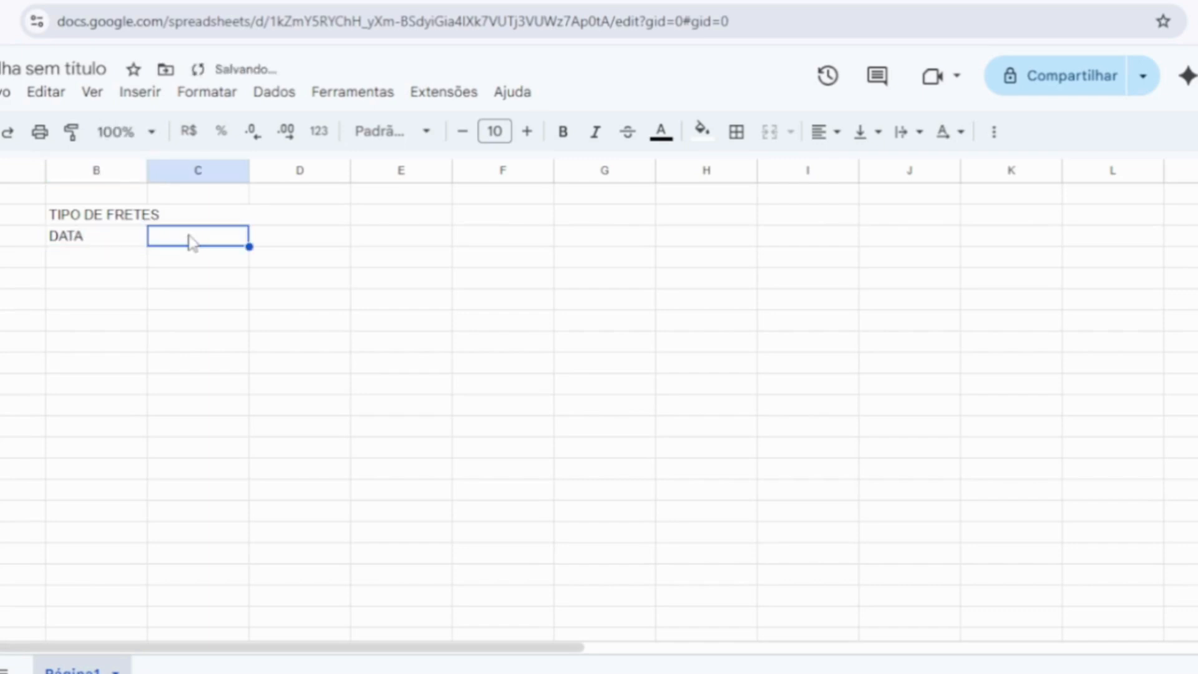
type("N ")
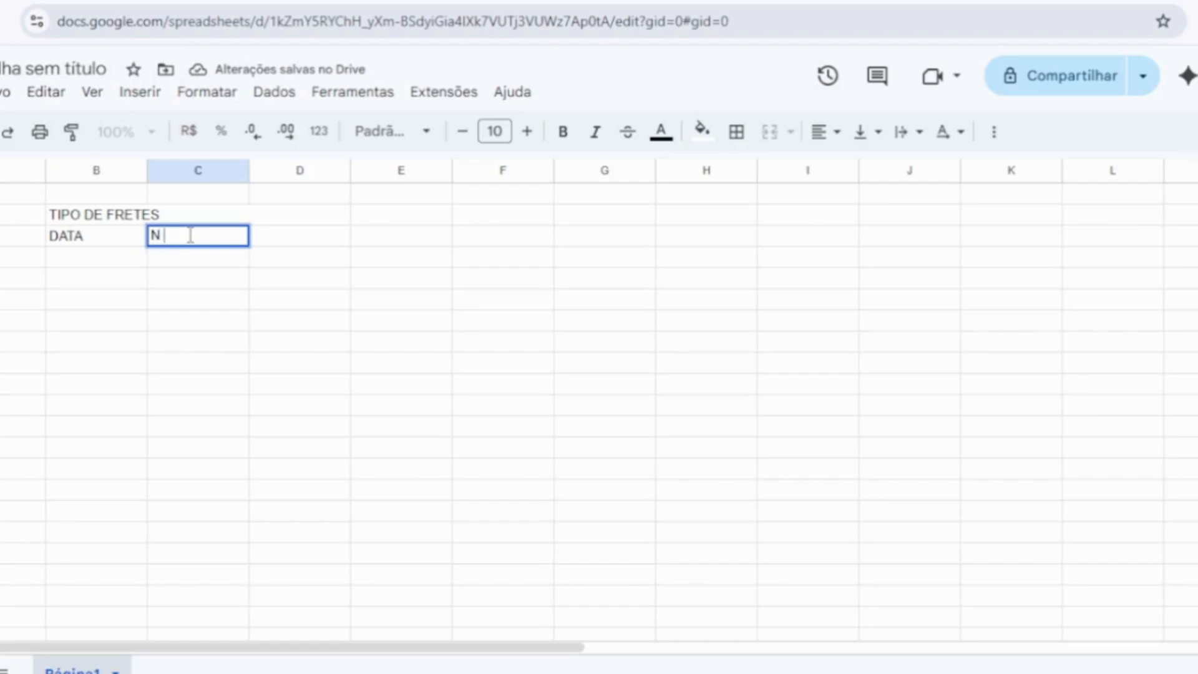
type("CARGA")
left_click(312, 241)
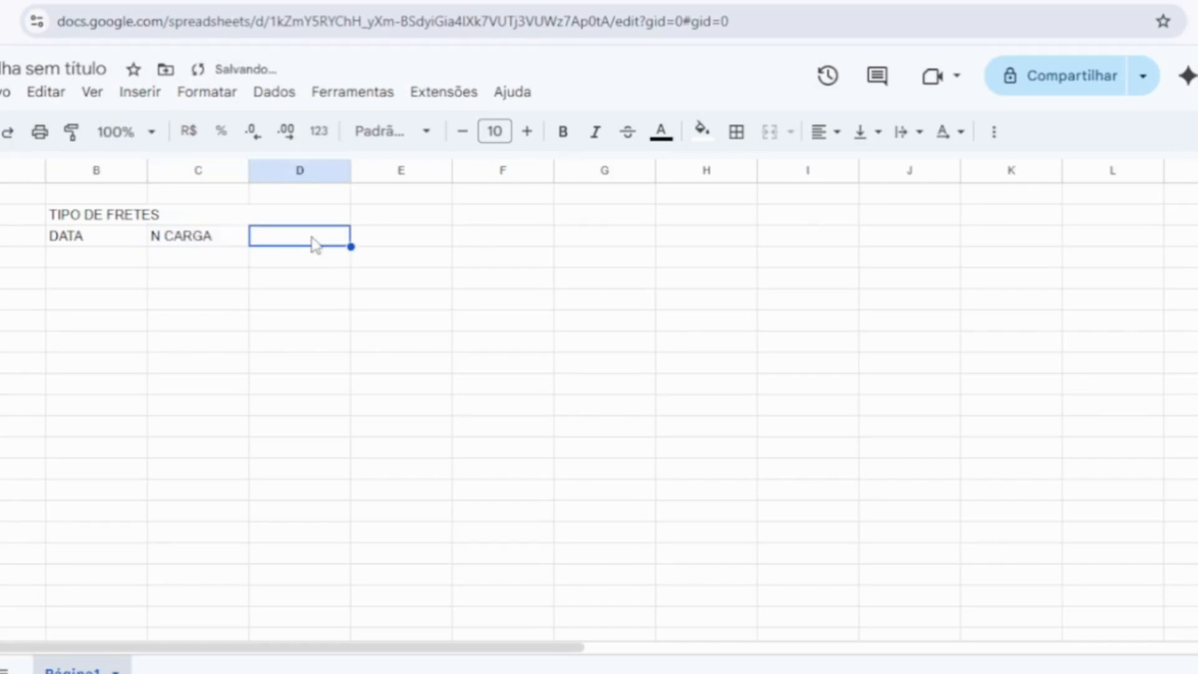
type("VALO")
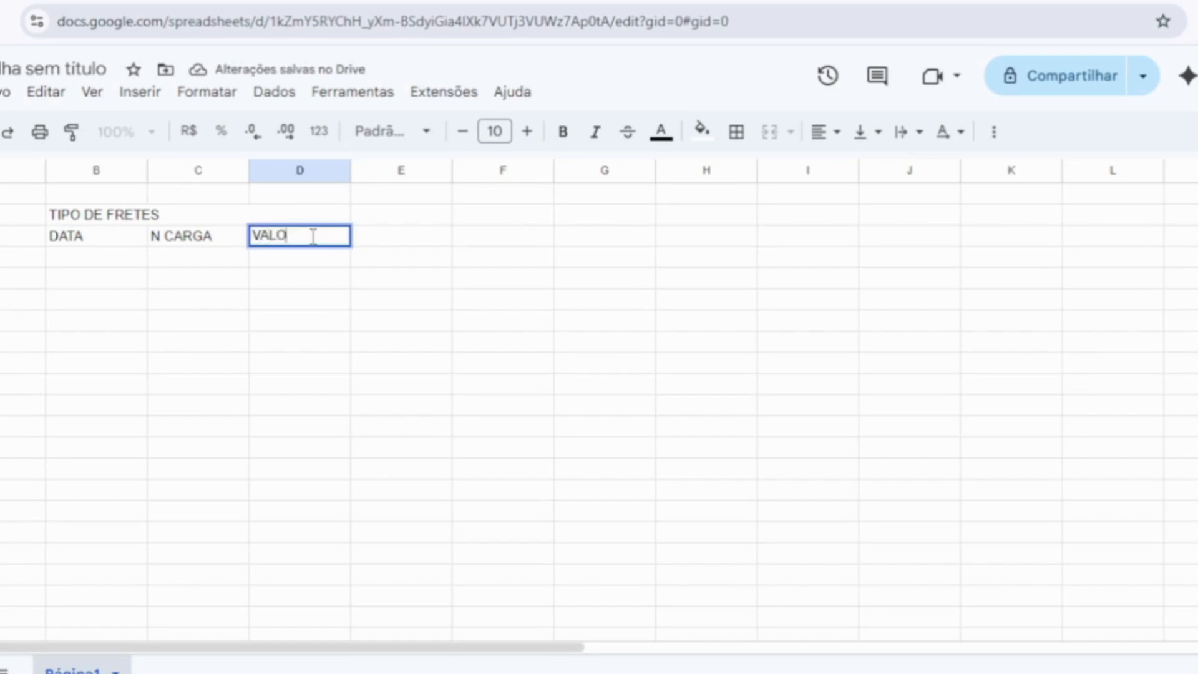
type("R DO FRETE")
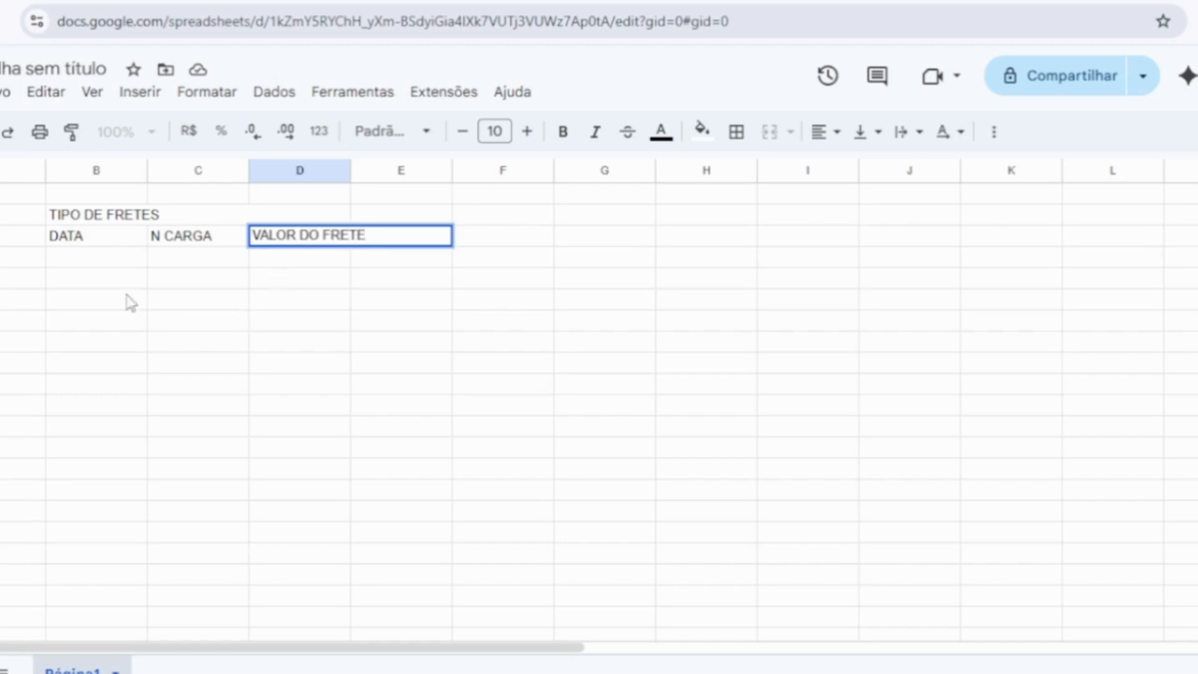
left_click(175, 322)
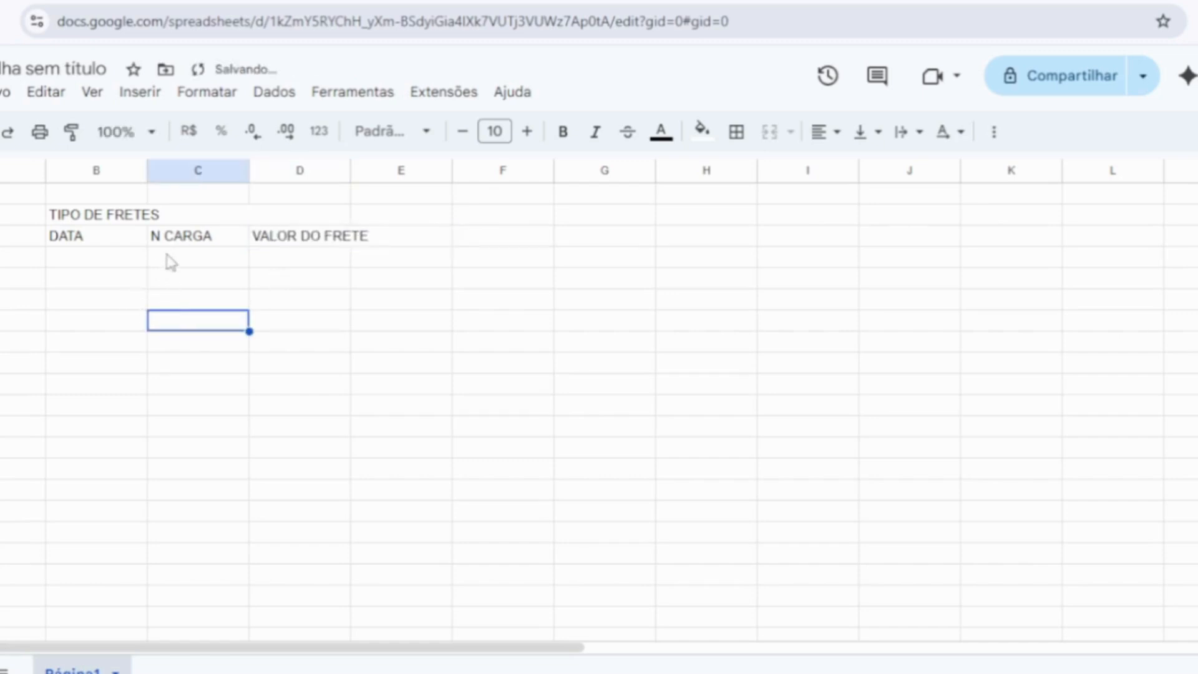
Step: Make the TIPO DE FRETES title bold and center it horizontally in its merged cell
left_click(206, 217)
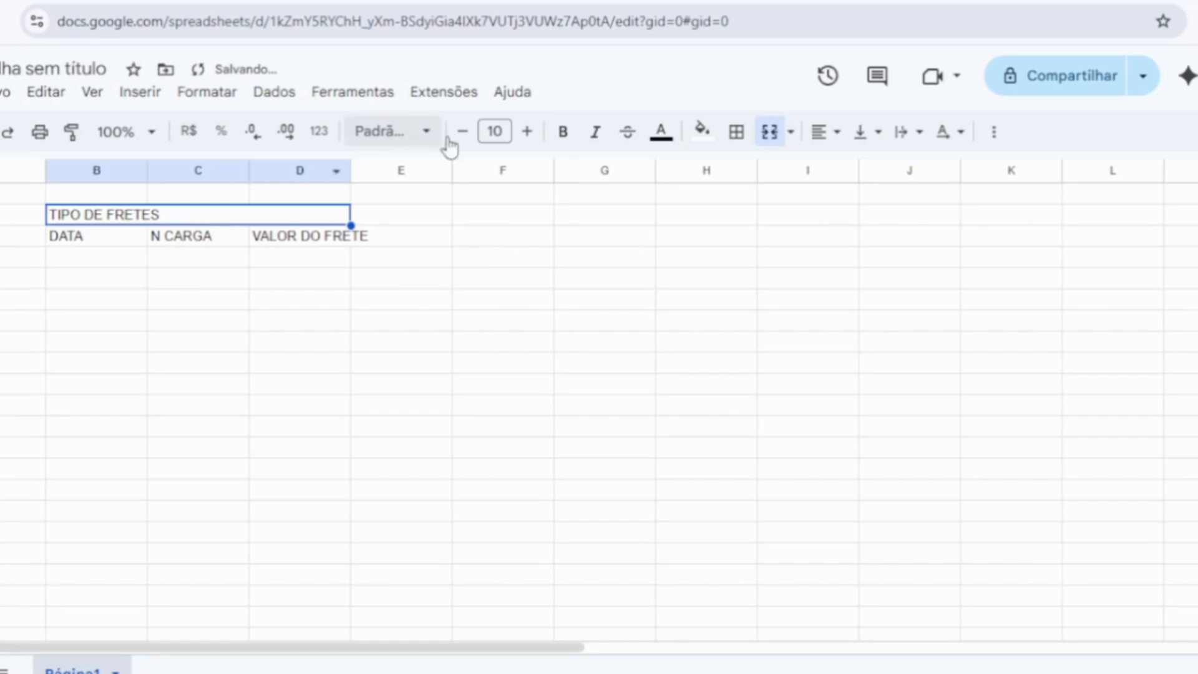
left_click(562, 133)
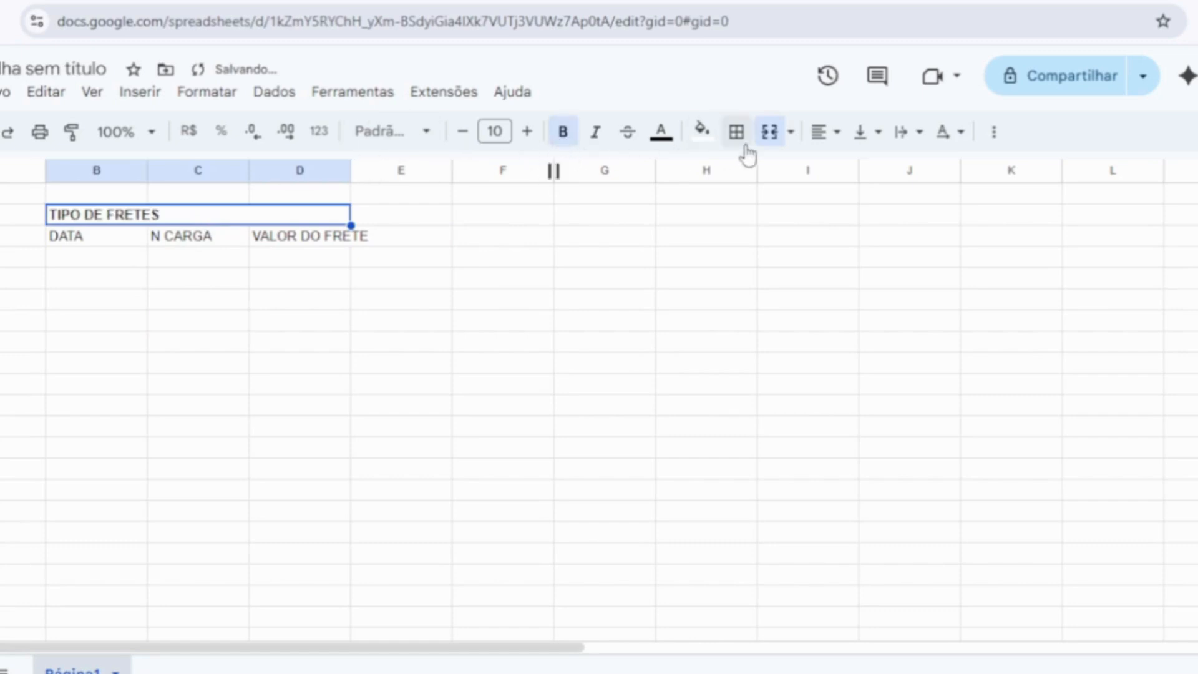
left_click(836, 133)
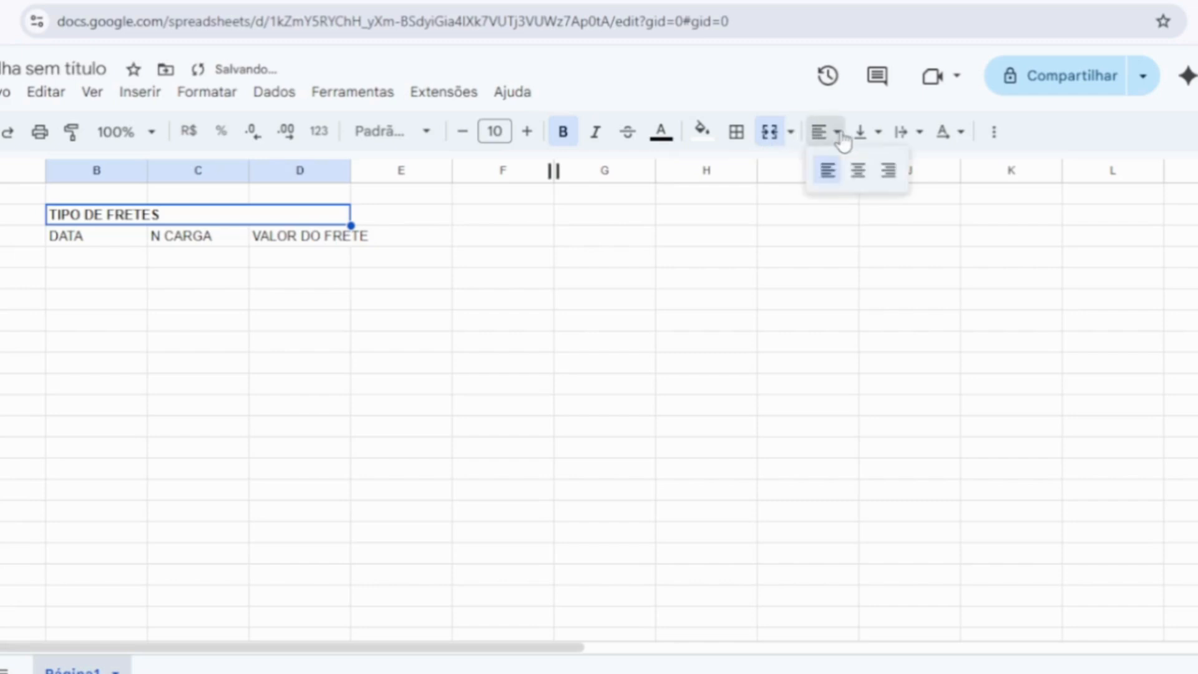
left_click(857, 177)
left_click(298, 343)
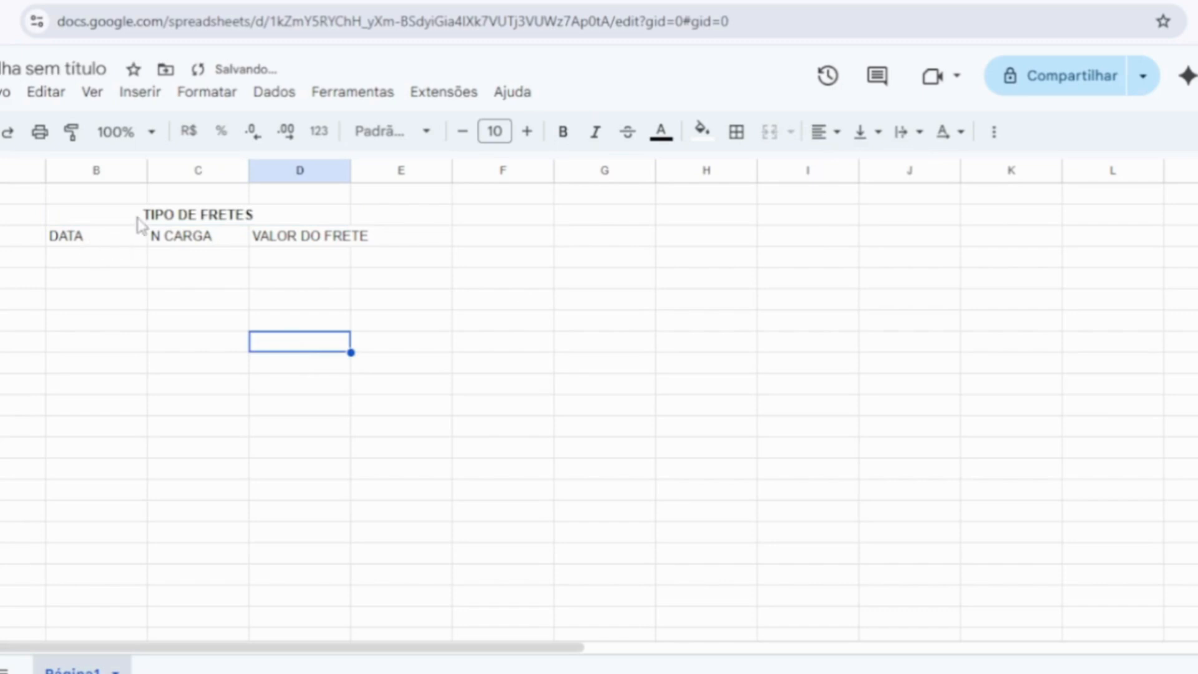
left_click(114, 280)
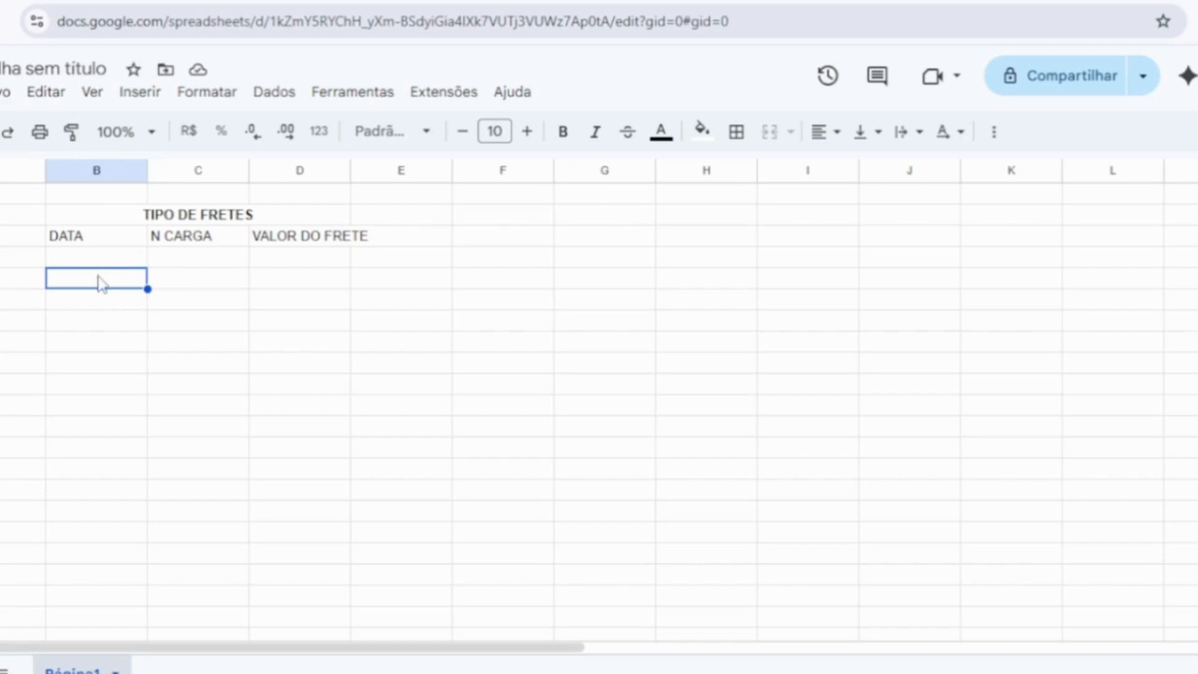
mouse_move(101, 281)
left_mouse_down()
mouse_move(148, 316)
mouse_move(300, 346)
left_mouse_up()
left_click(105, 387)
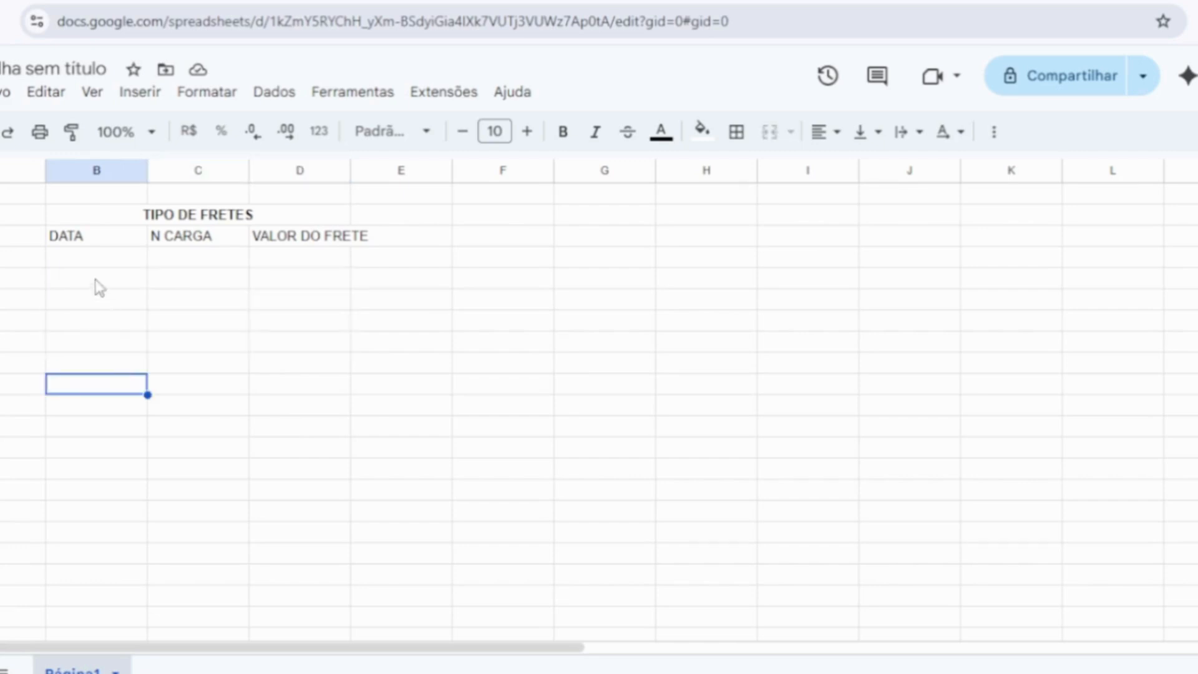
left_click(98, 282)
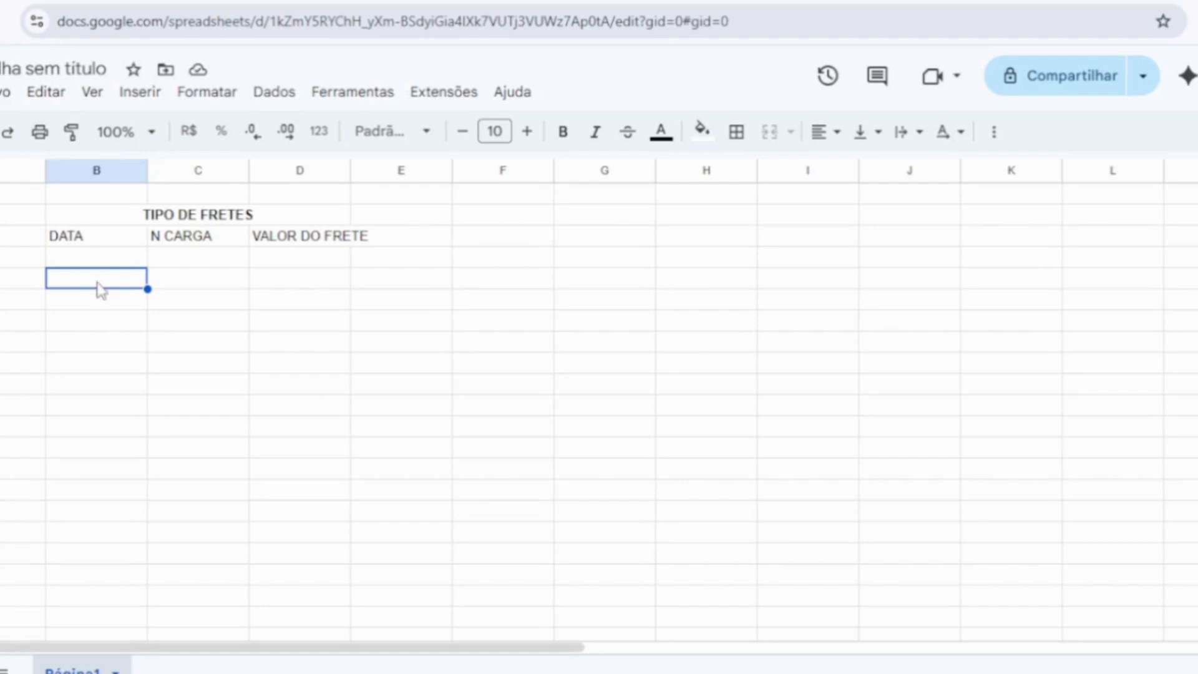
left_click(87, 306)
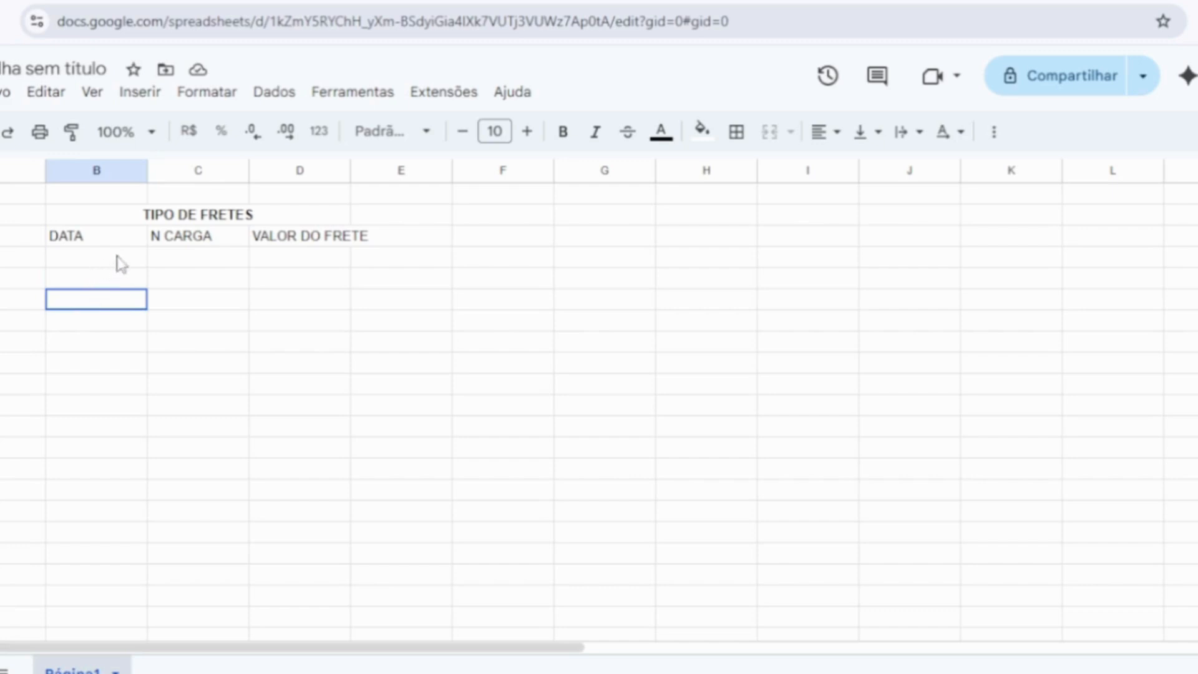
right_click(103, 239)
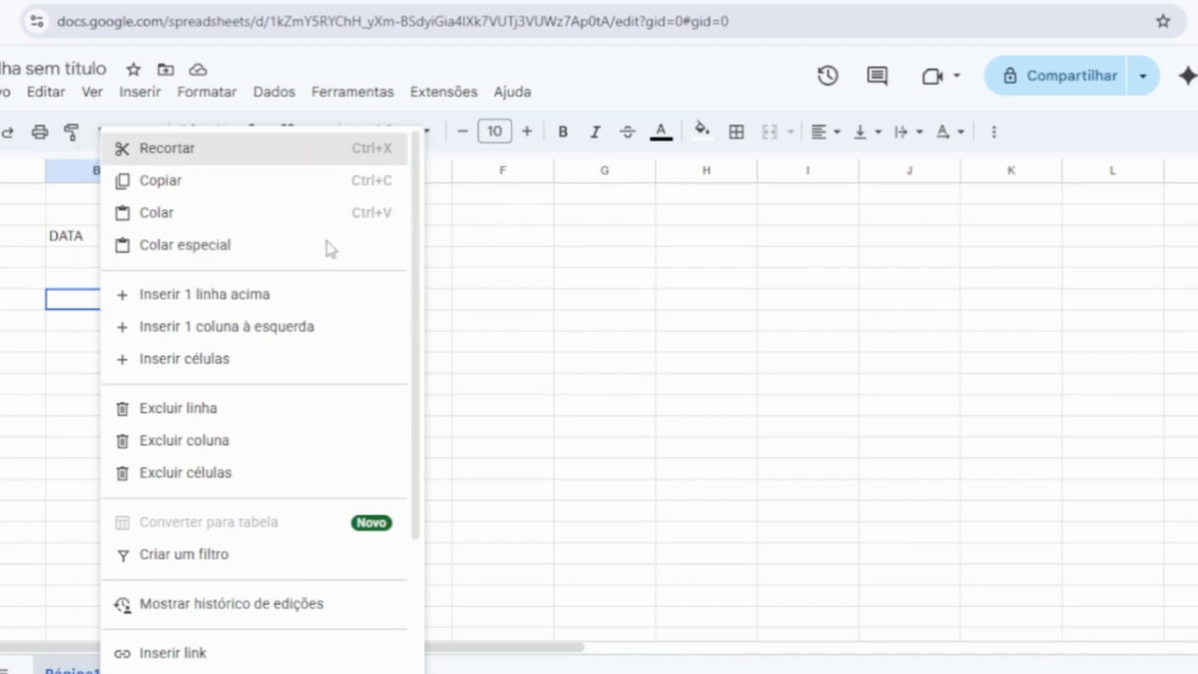
Step: Enter the date 01/03/23 in cell B4 under the DATA header
left_click(76, 263)
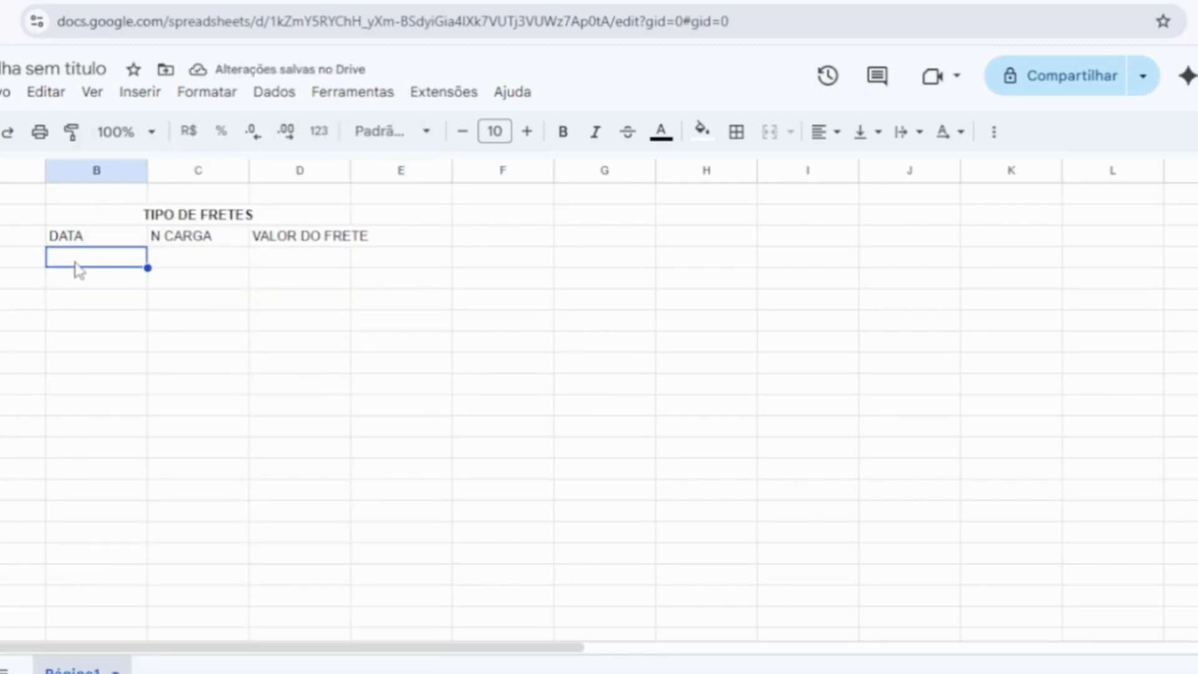
type("0")
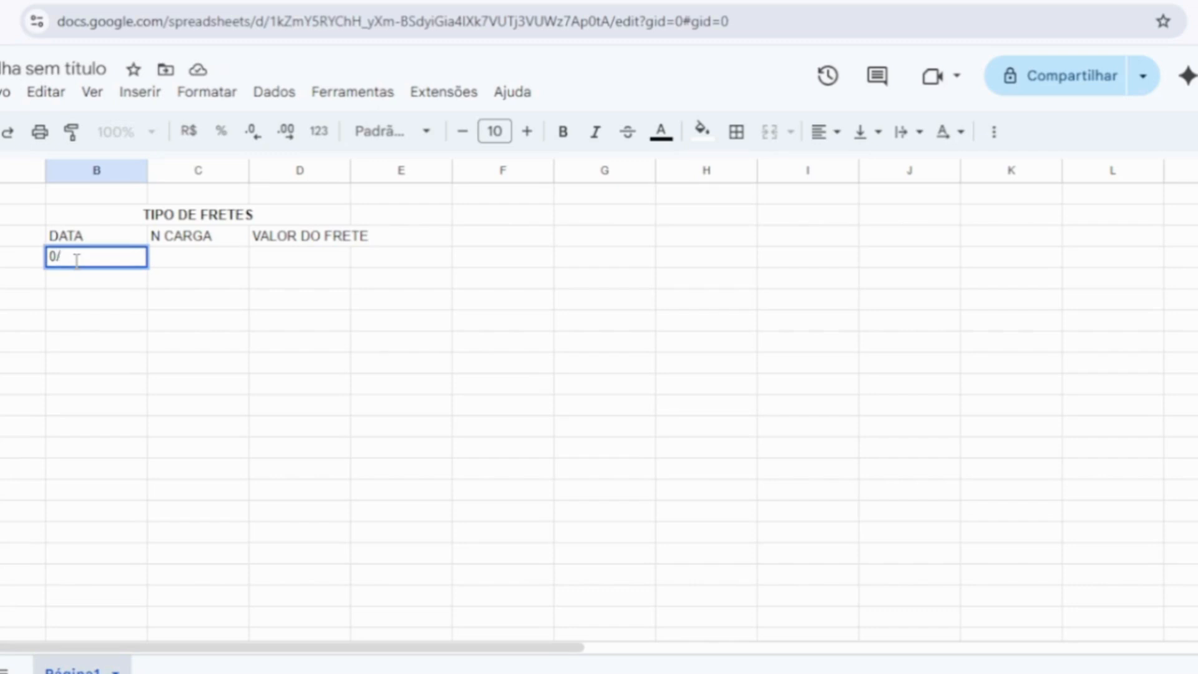
type("1")
key("Return")
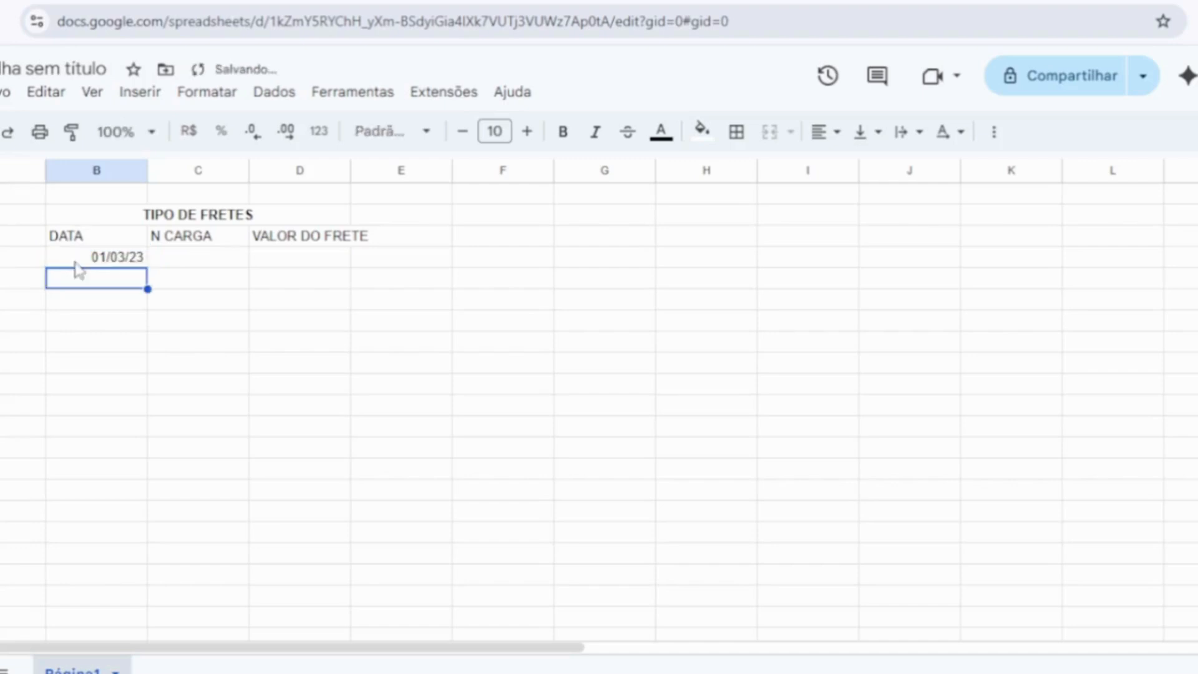
Step: Enter the load numbers 10, 20, 30, 40 and 50 in cells C4 to C8 under N CARGA
left_click(166, 260)
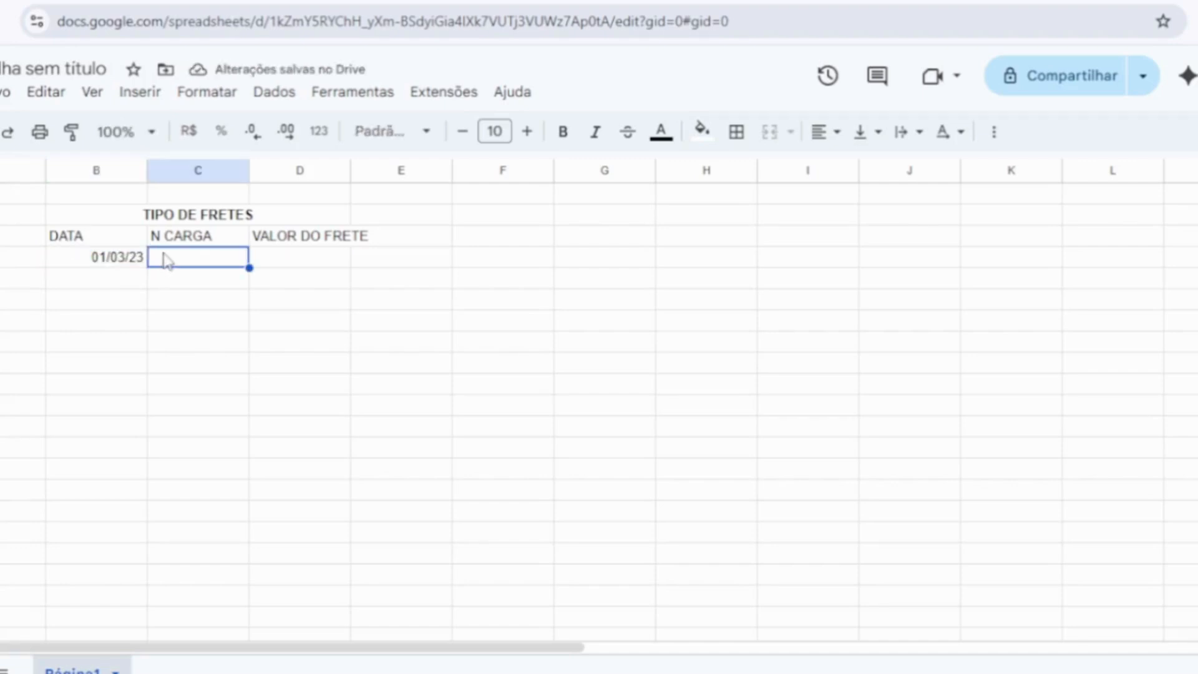
type("10")
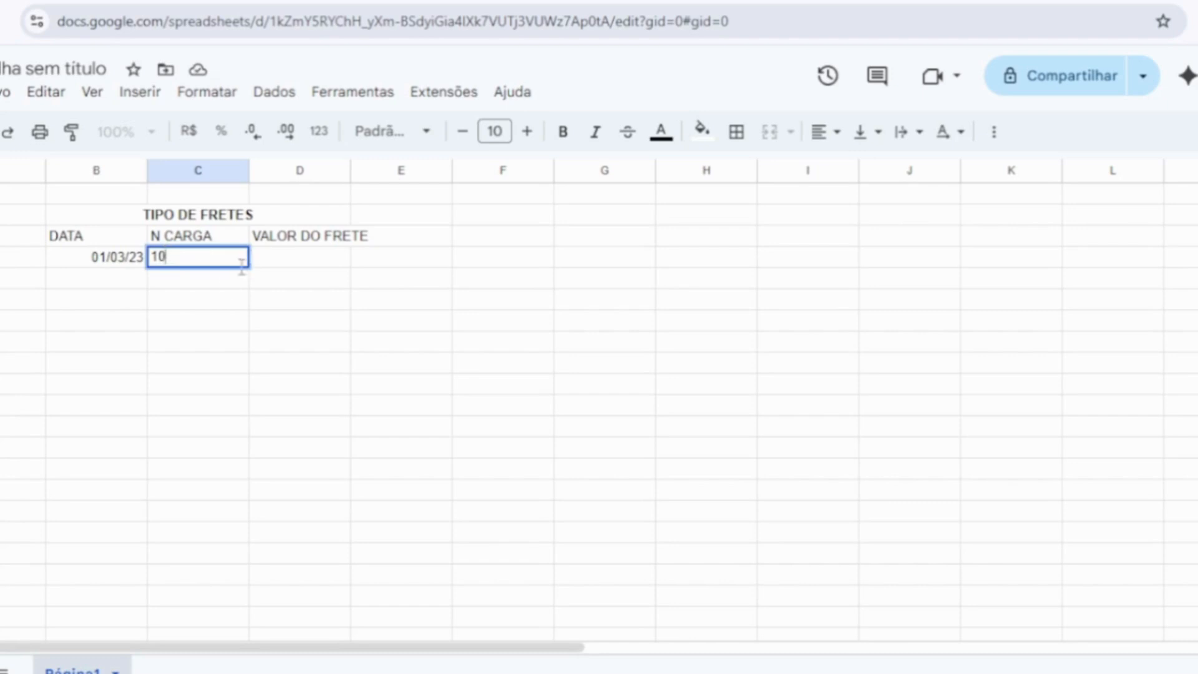
left_click(226, 287)
type("20")
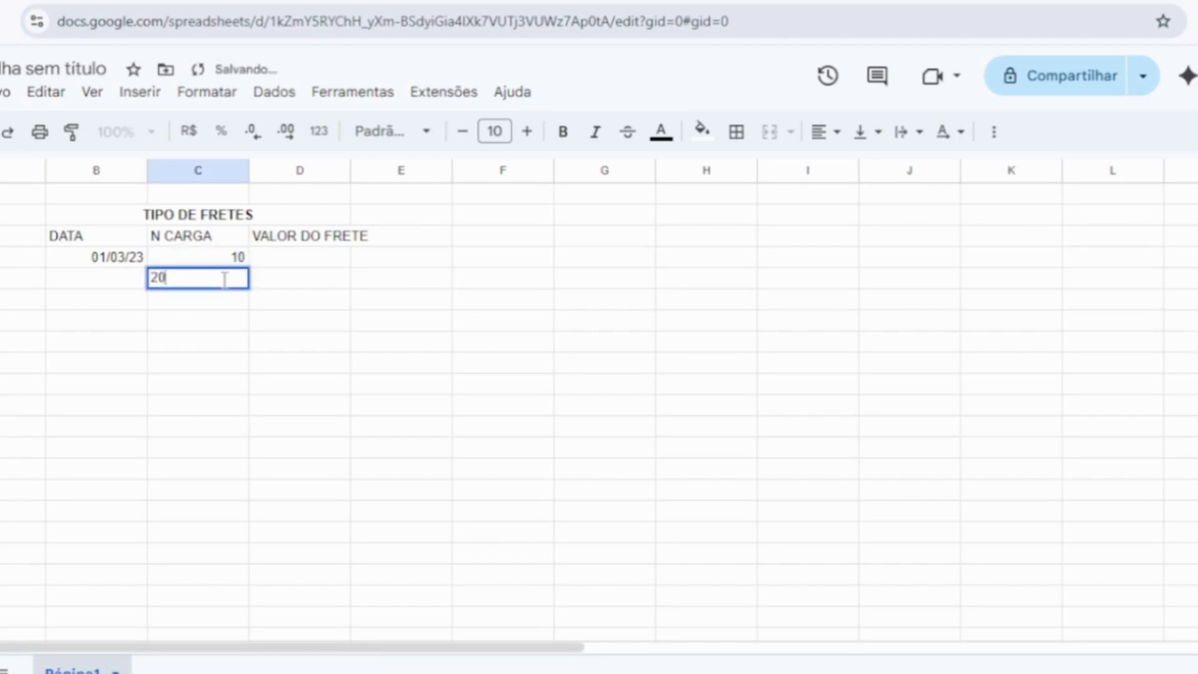
key("Return")
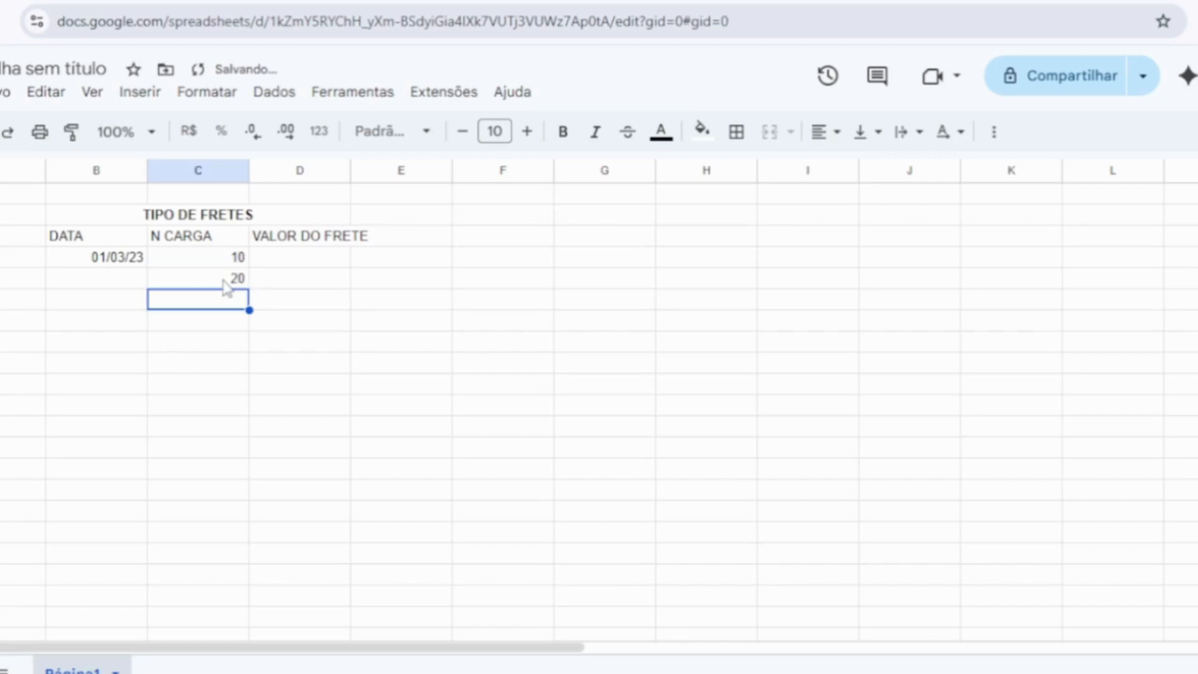
type("3")
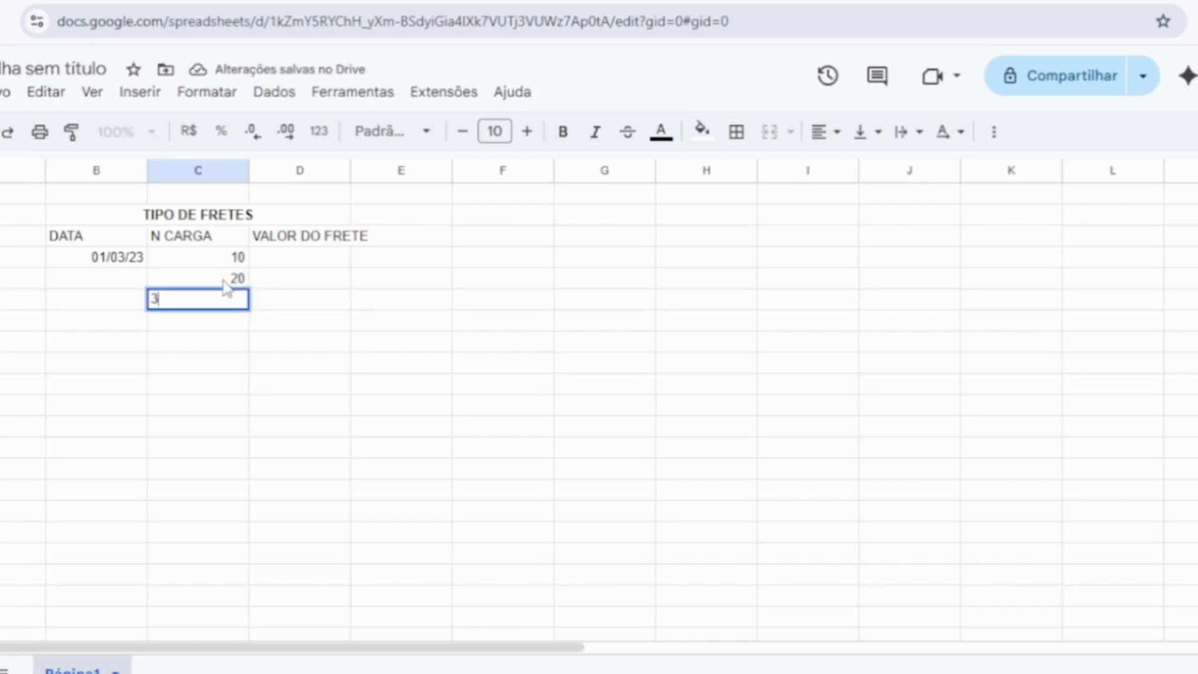
type("0")
key("Return")
type("4")
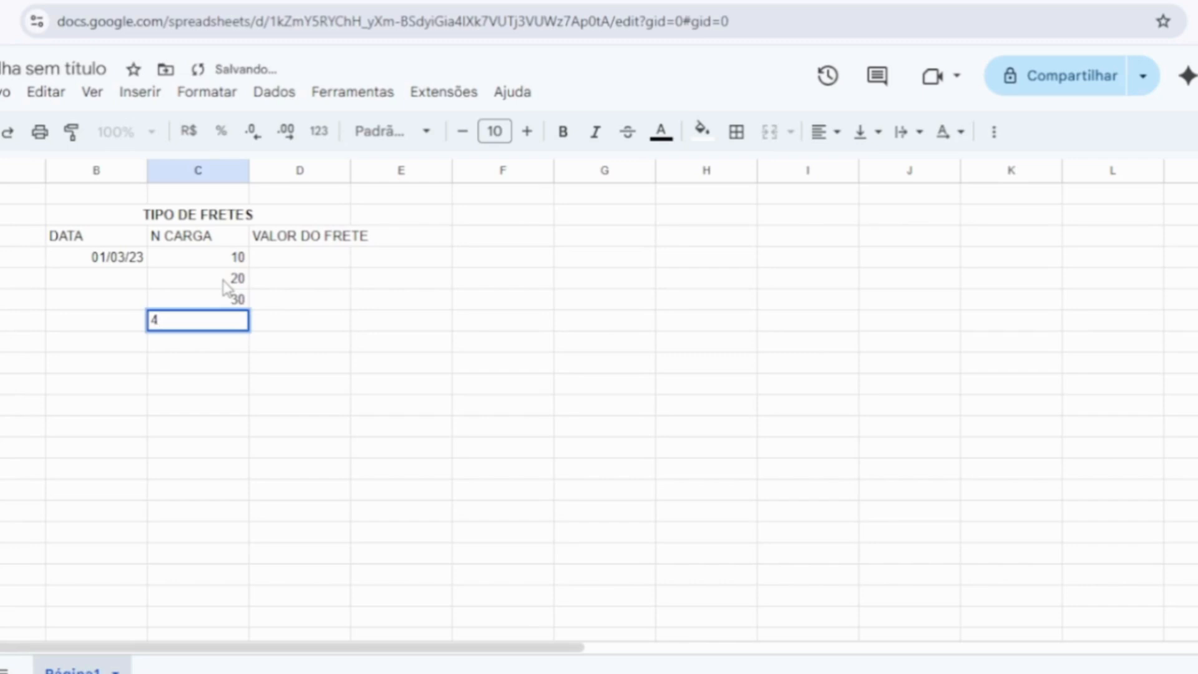
key("Return")
type("50")
key("Return")
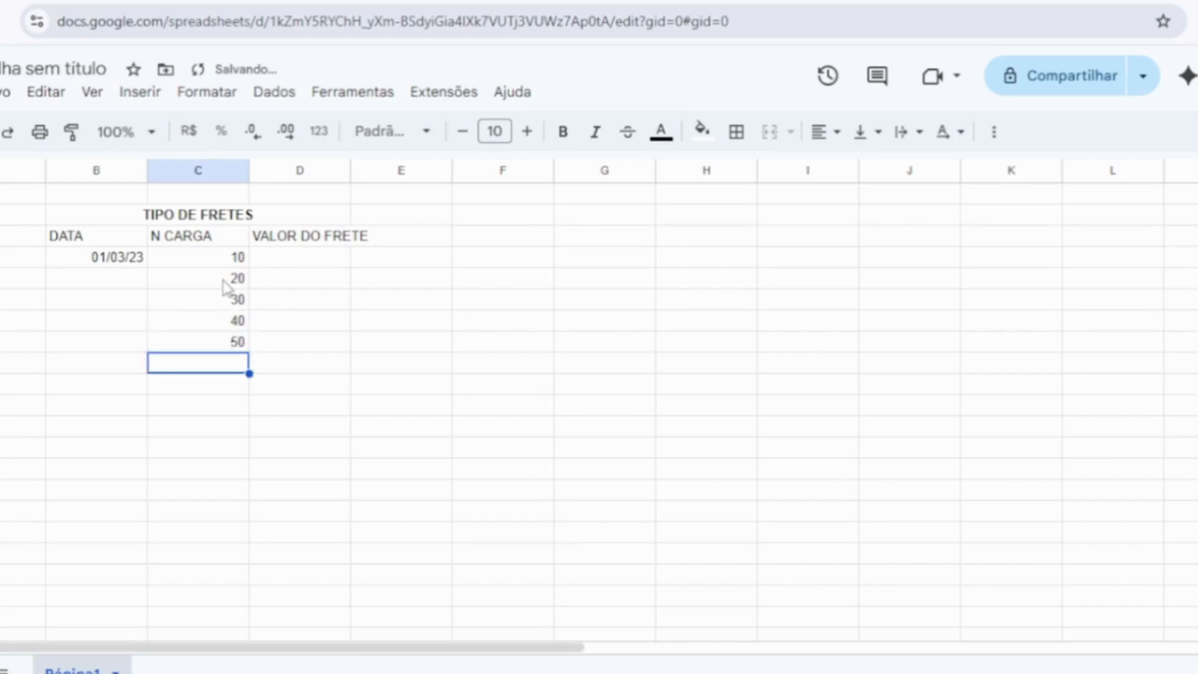
Step: Continue the N CARGA column with 60, 70, 80, 90 and 100 in cells C9 to C13
type("0")
key("Return")
key("Up")
type("6")
key("Return")
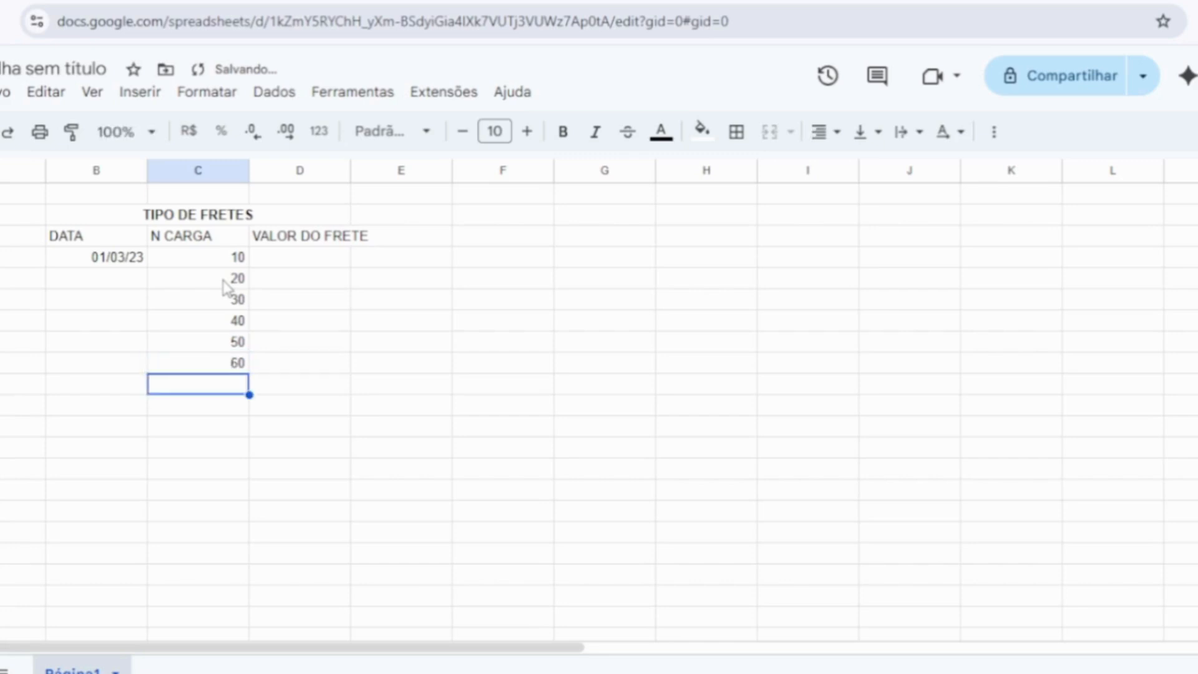
type("70")
key("Return")
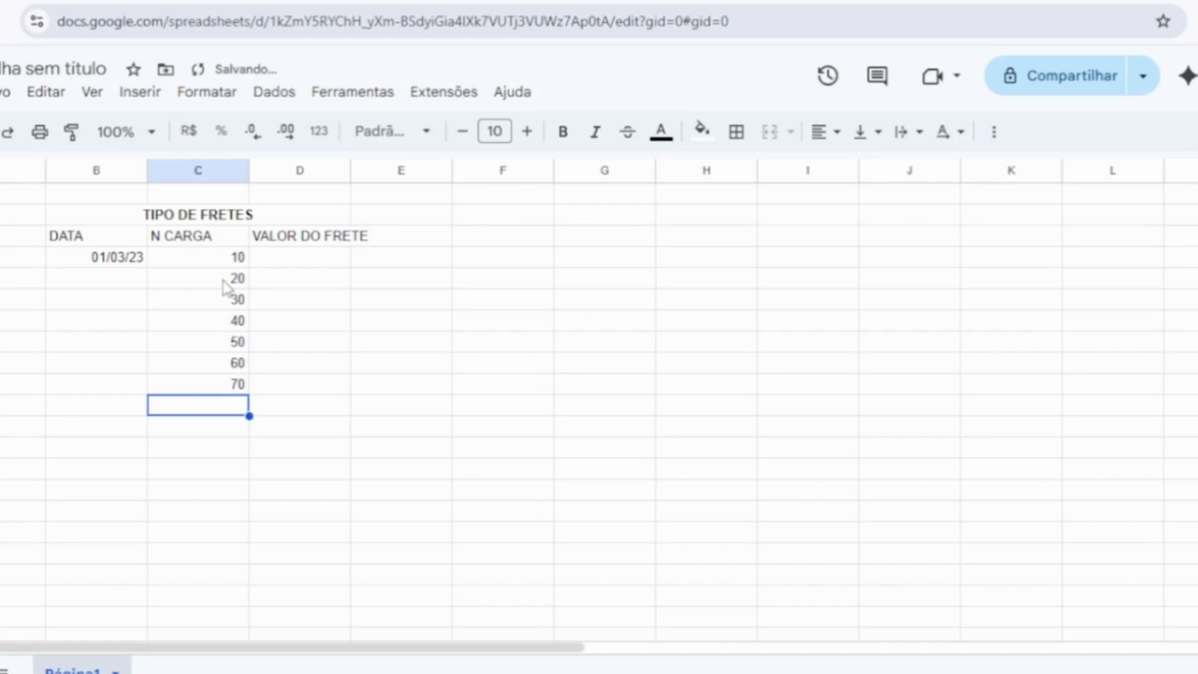
type("80")
key("Return")
type("90")
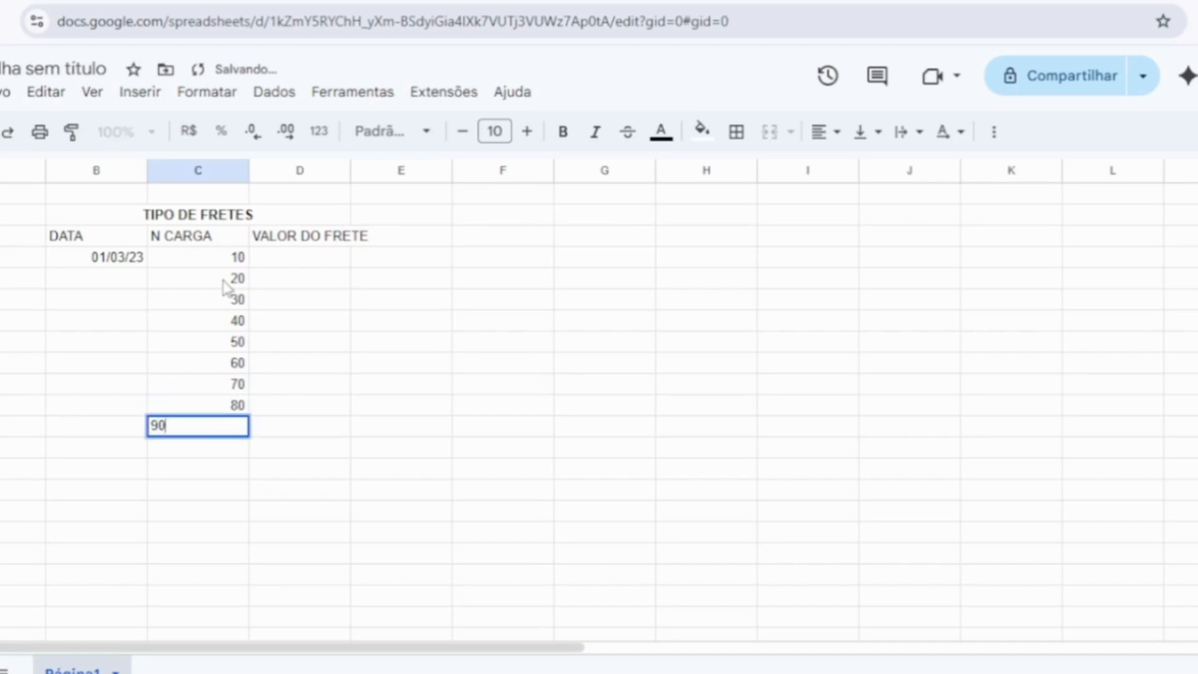
key("Return")
type("100")
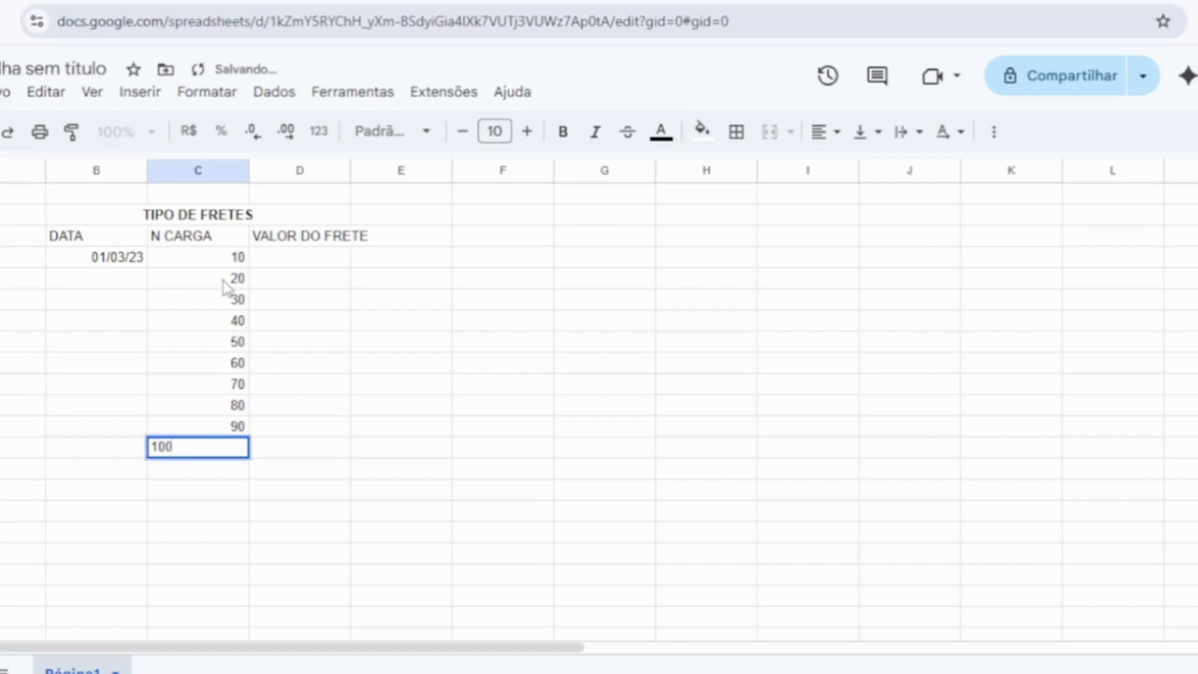
left_click_drag(484, 457, 499, 427)
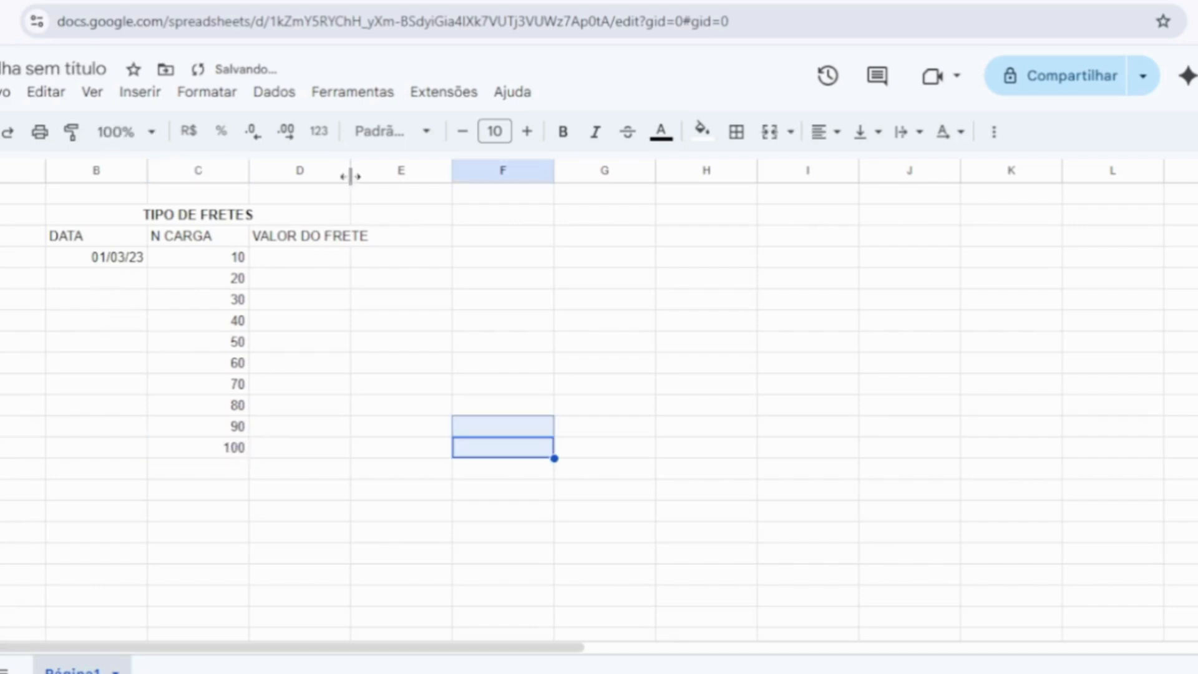
Step: Widen column D to fit the VALOR DO FRETE header and apply all borders to the table B2:D13
left_click_drag(351, 174, 380, 174)
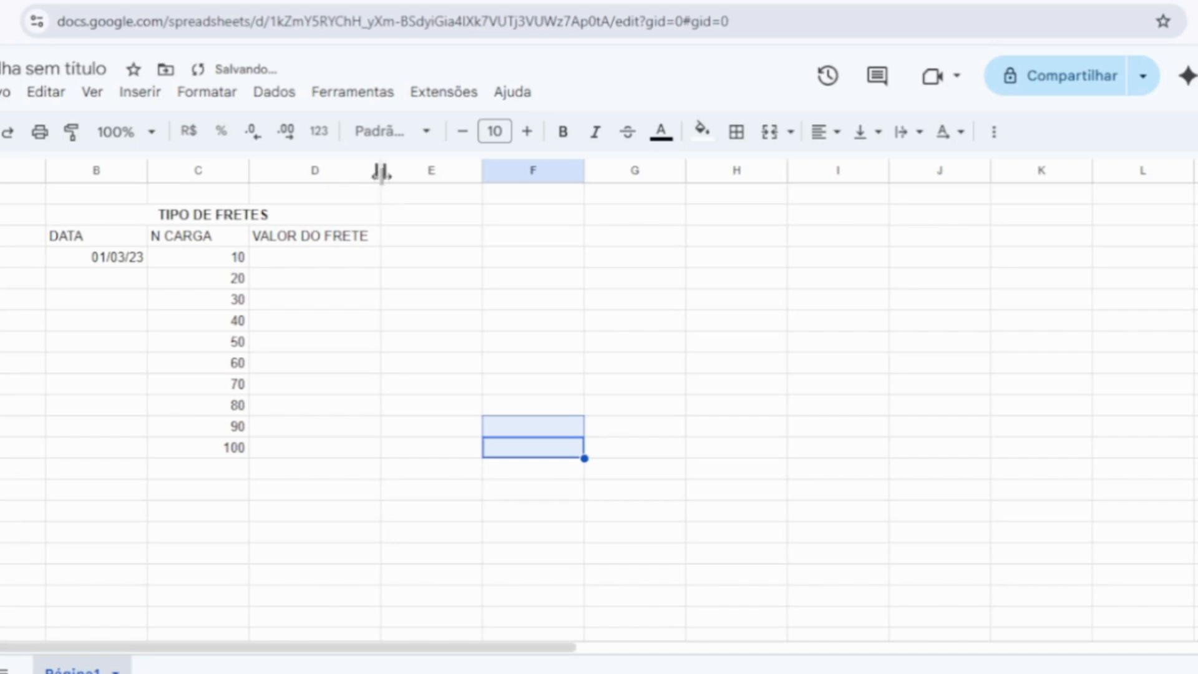
left_click_drag(381, 171, 389, 172)
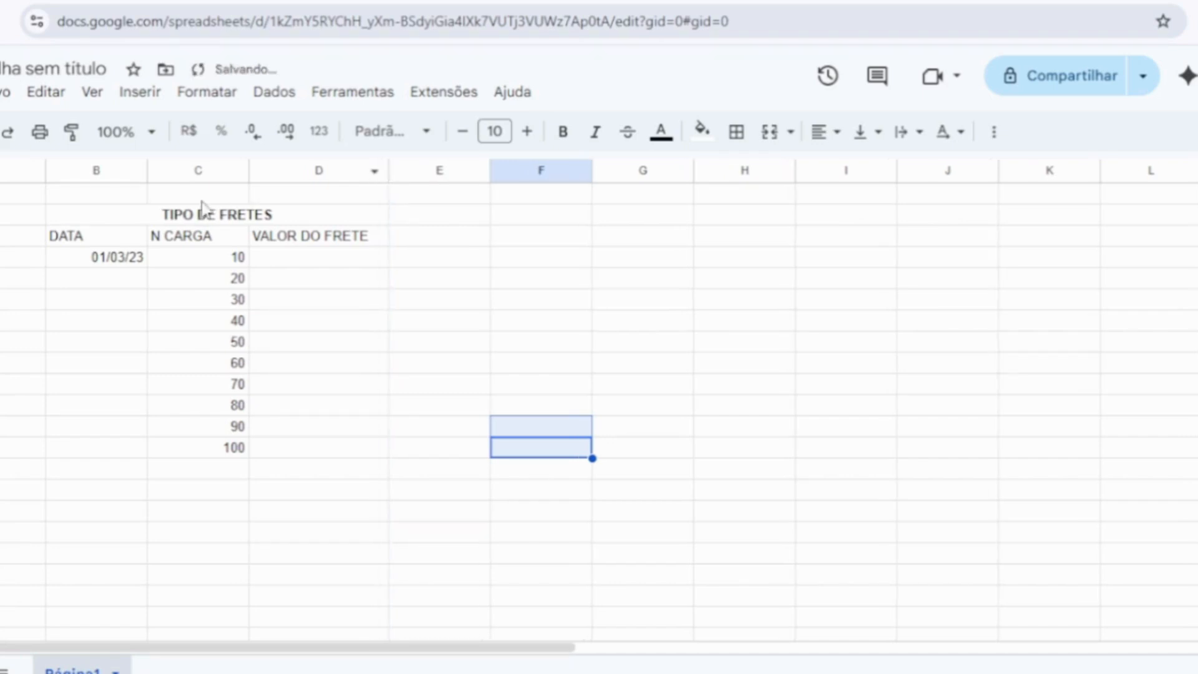
mouse_move(200, 214)
left_mouse_down()
mouse_move(190, 215)
mouse_move(232, 446)
left_mouse_up()
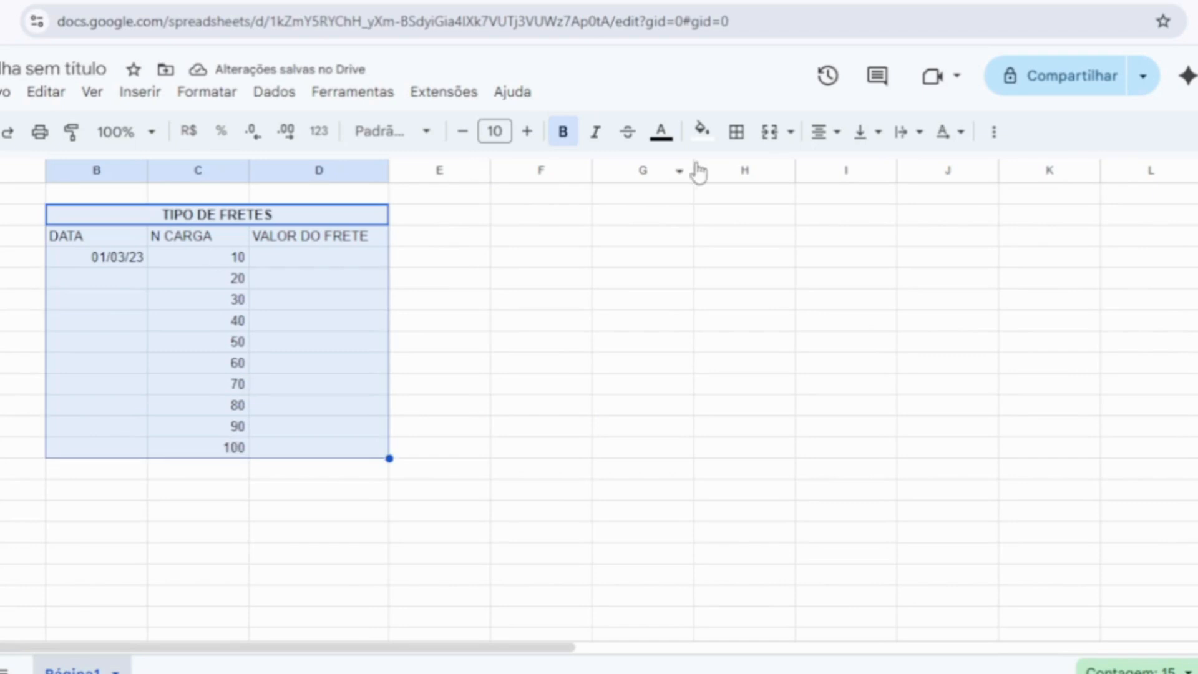
left_click(735, 132)
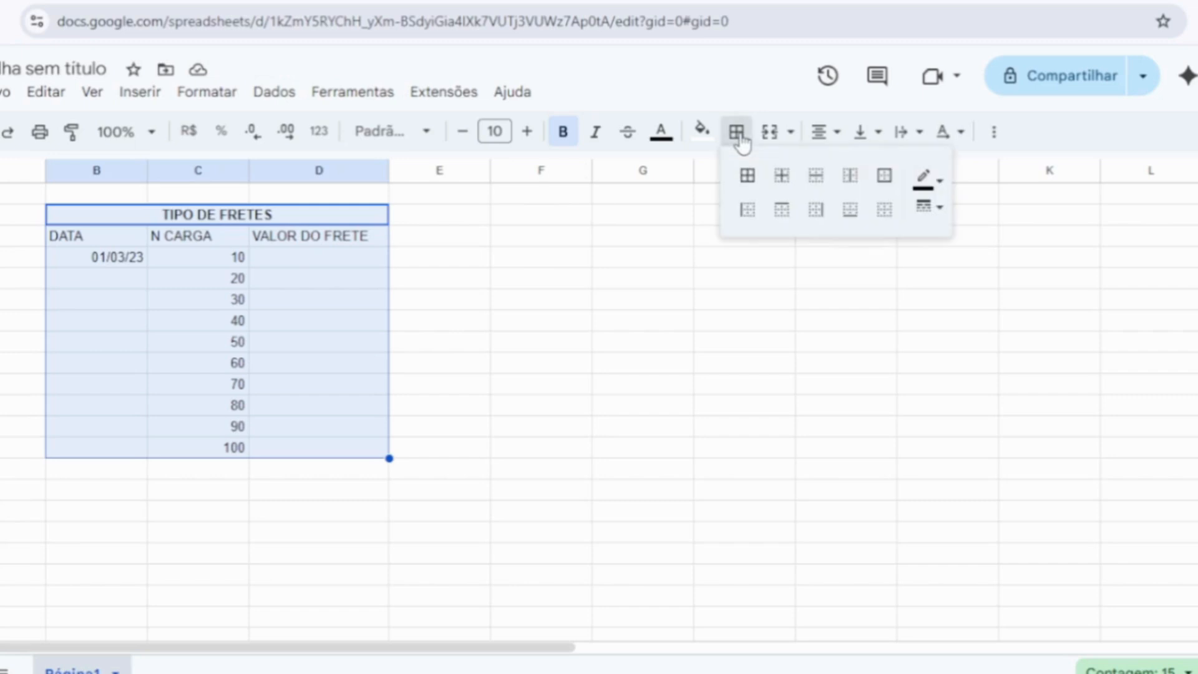
left_click(747, 178)
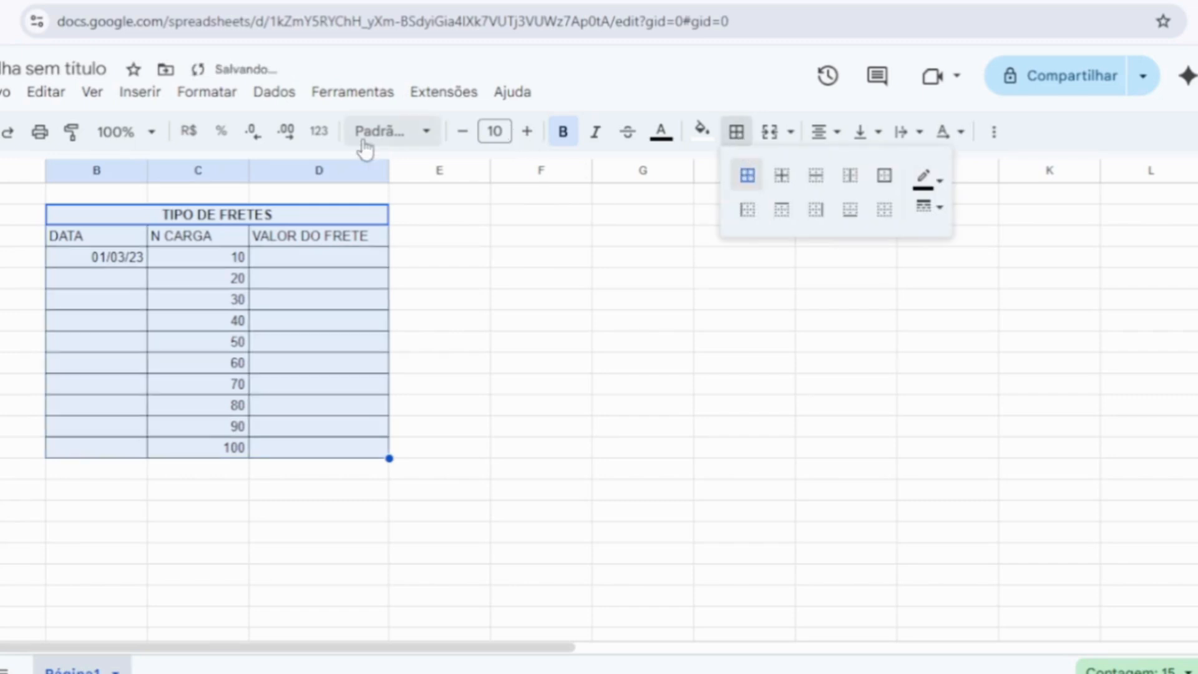
left_click(535, 382)
Step: Enter 450 in cell D4 under VALOR DO FRETE and format it as R$ currency
left_click(311, 258)
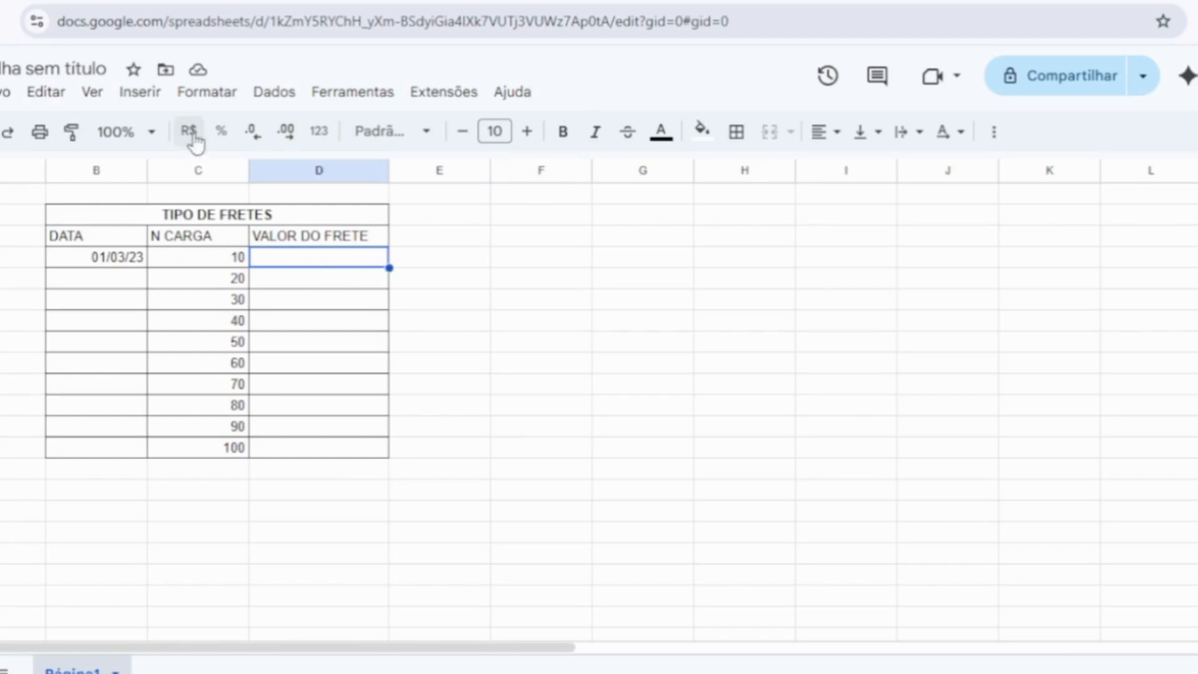
left_click_drag(425, 336, 419, 325)
left_click(323, 256)
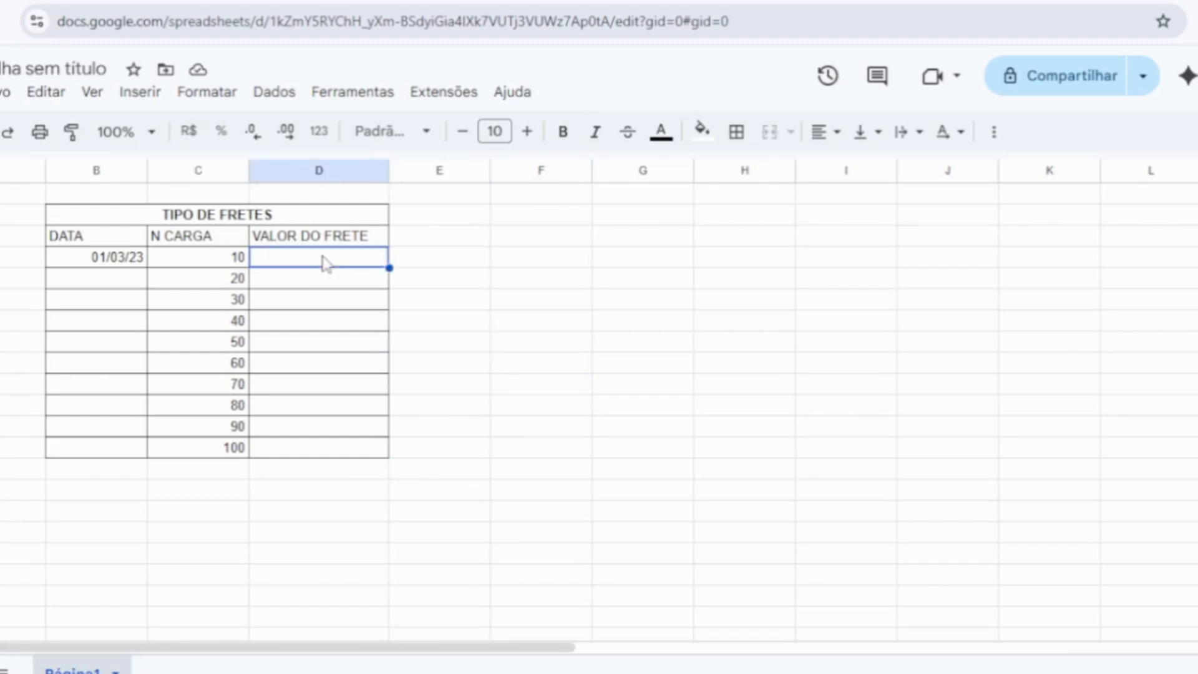
type("45")
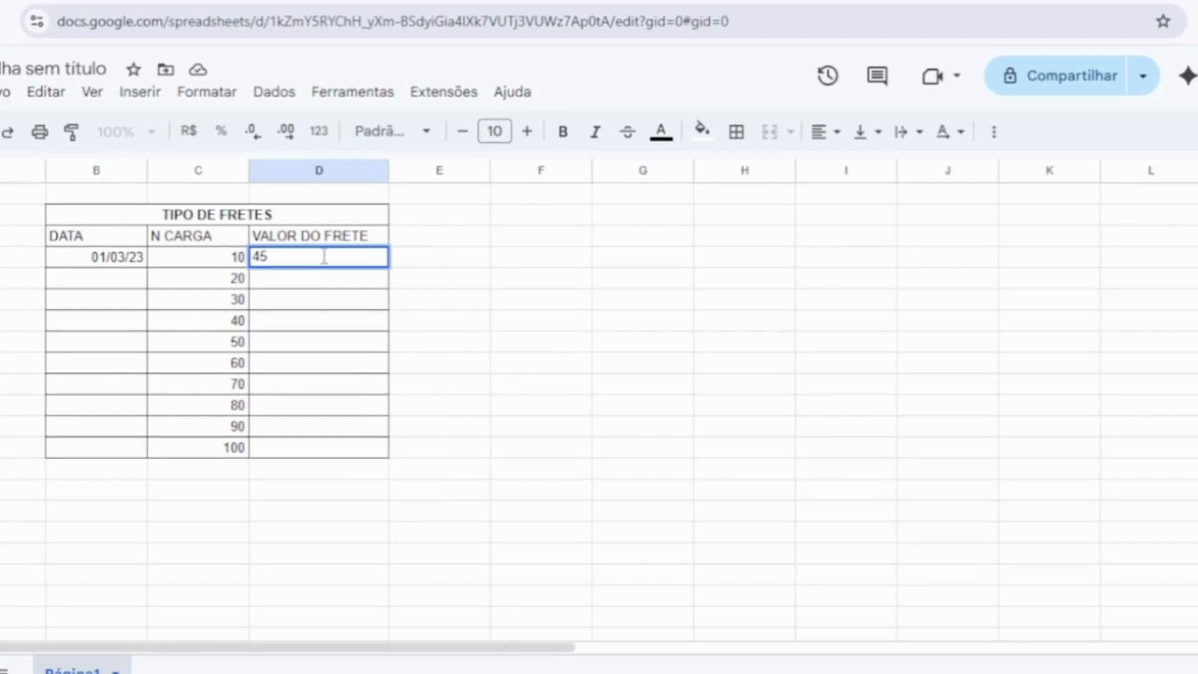
type("0")
left_click(482, 348)
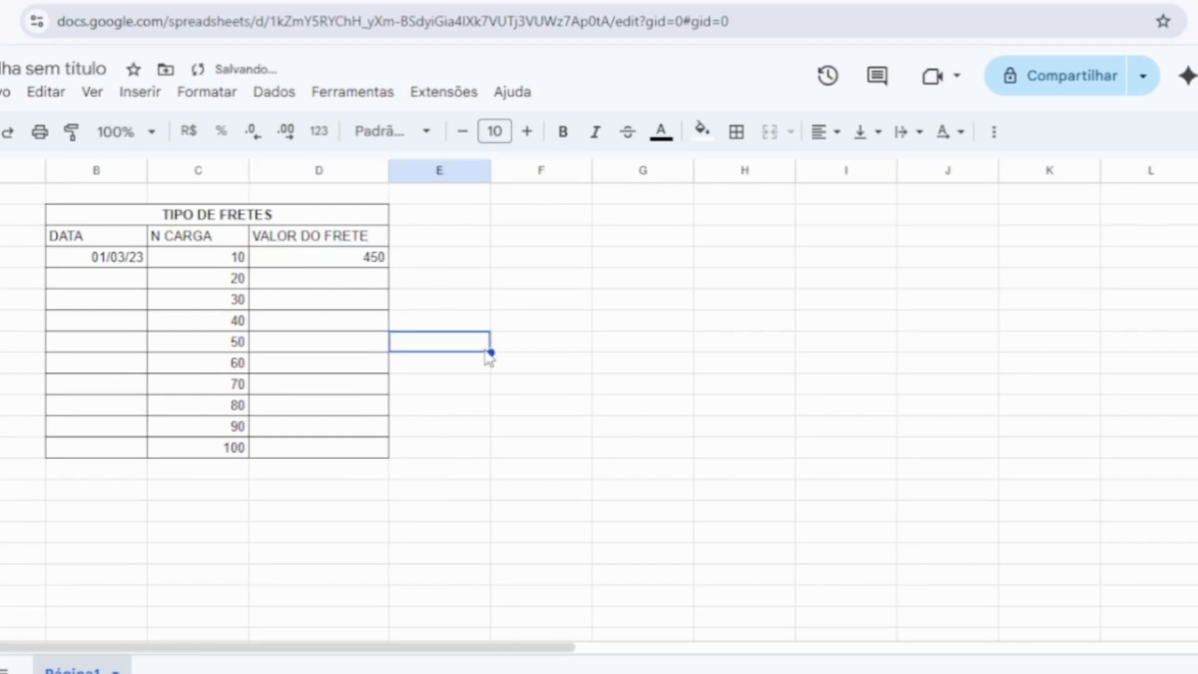
left_click(331, 260)
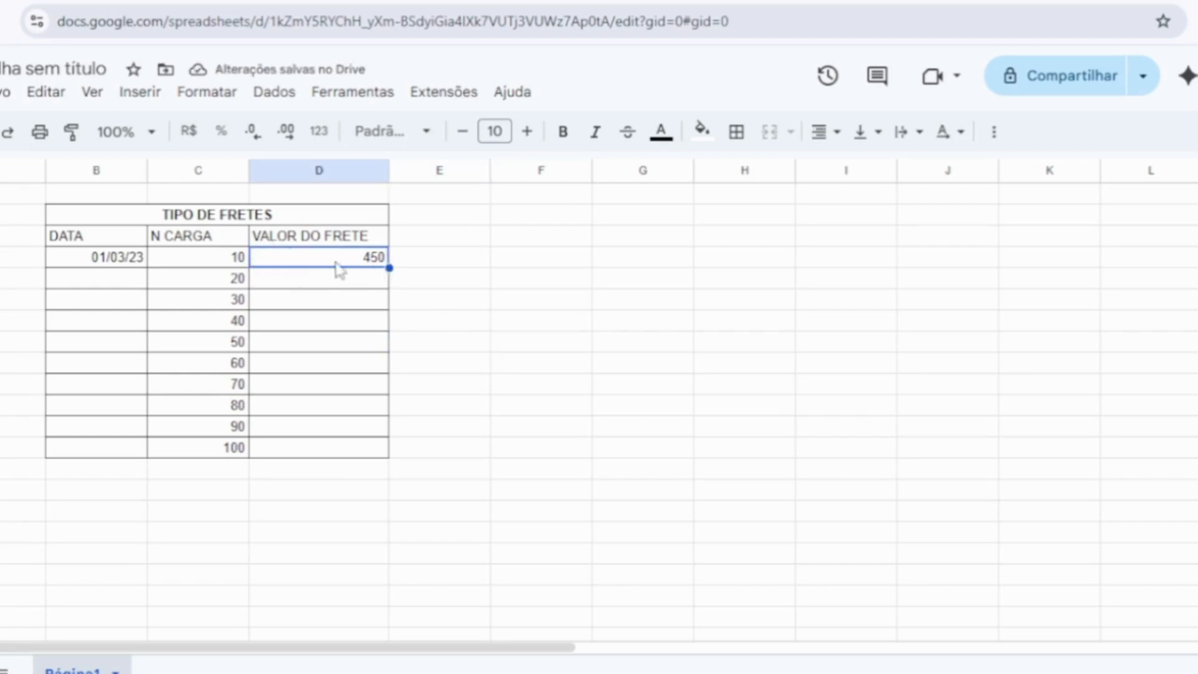
left_click(188, 133)
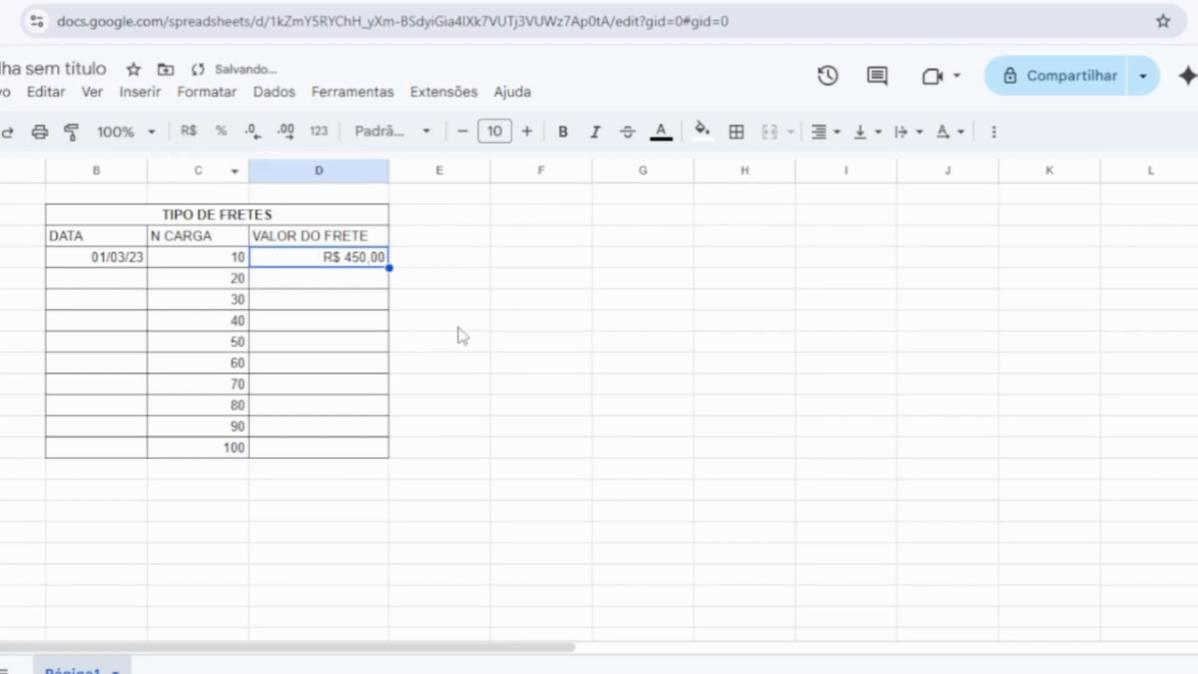
left_click(511, 380)
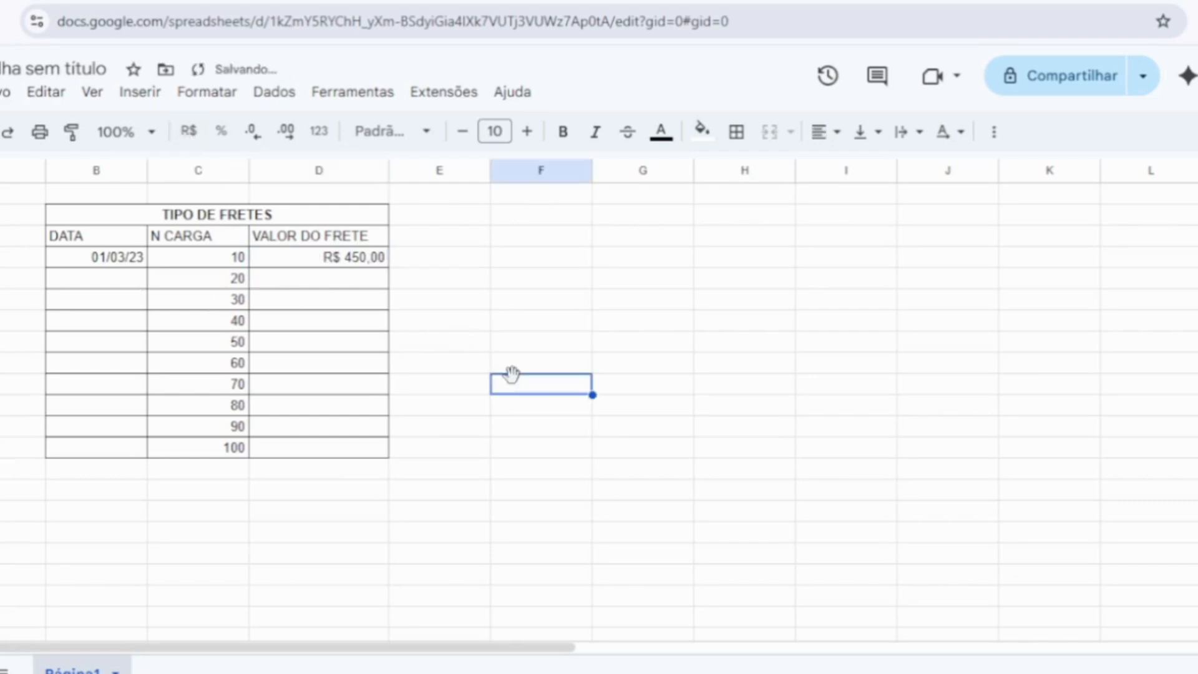
Step: Enter the freight values 800, 1500 and 2500 in cells D5, D6 and D7
left_click(303, 286)
type("800")
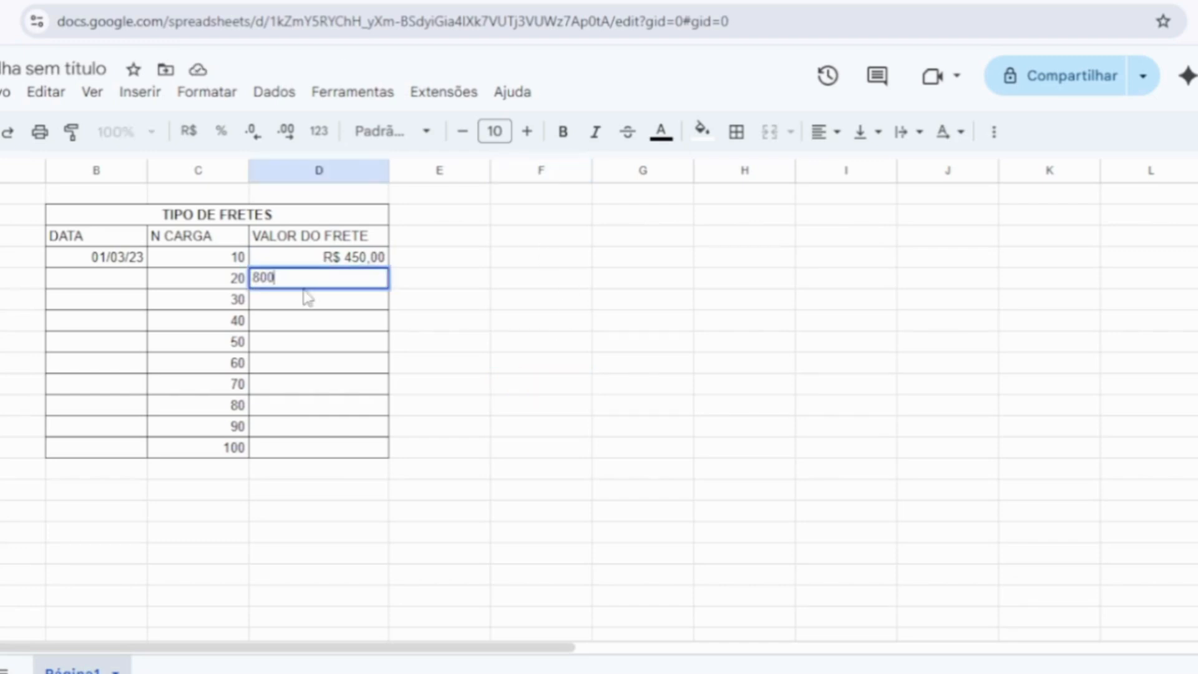
key("Return")
type("15")
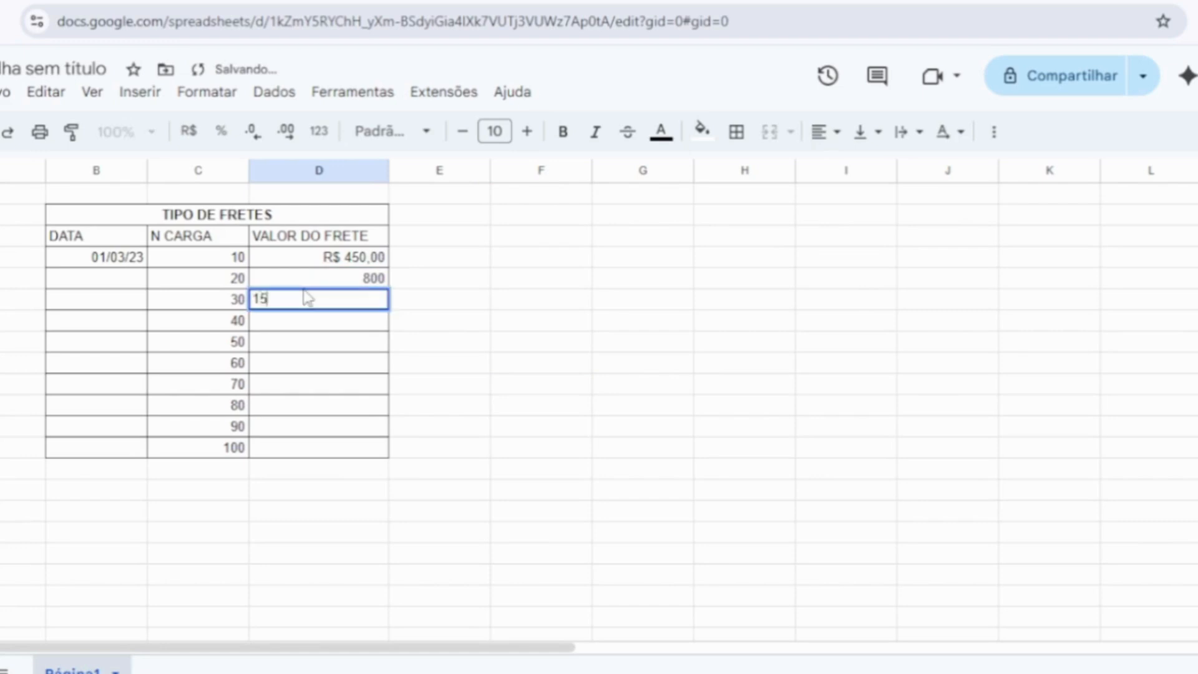
type("00")
key("Return")
type("2")
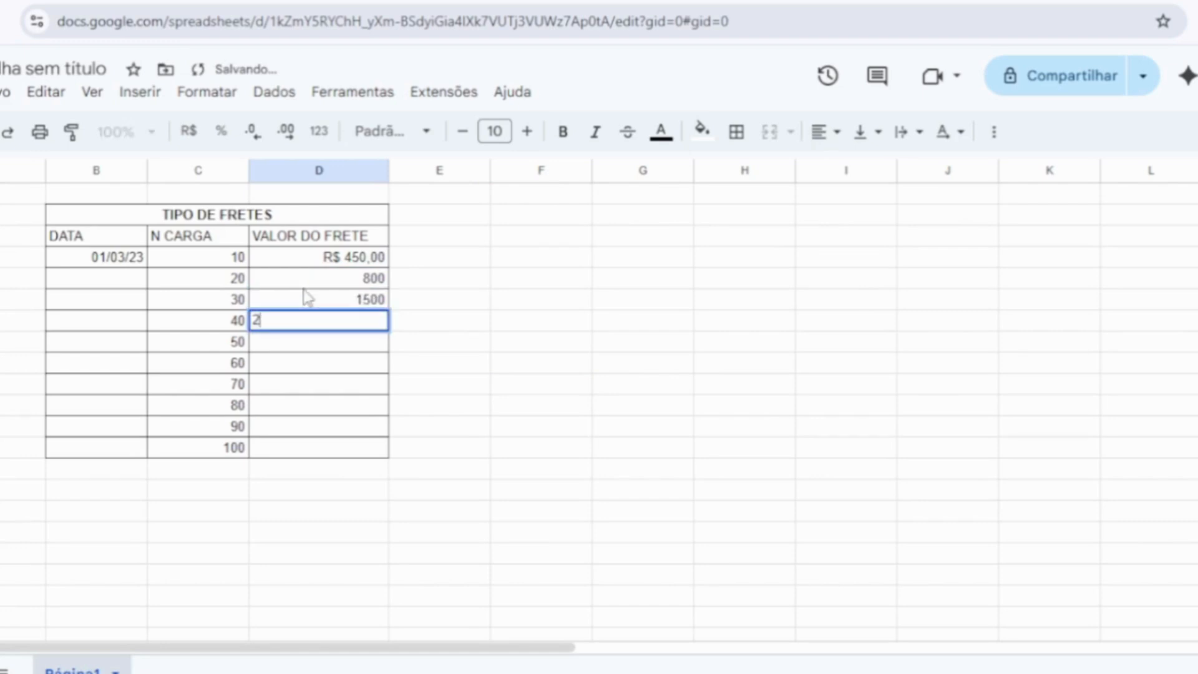
type("500")
key("Return")
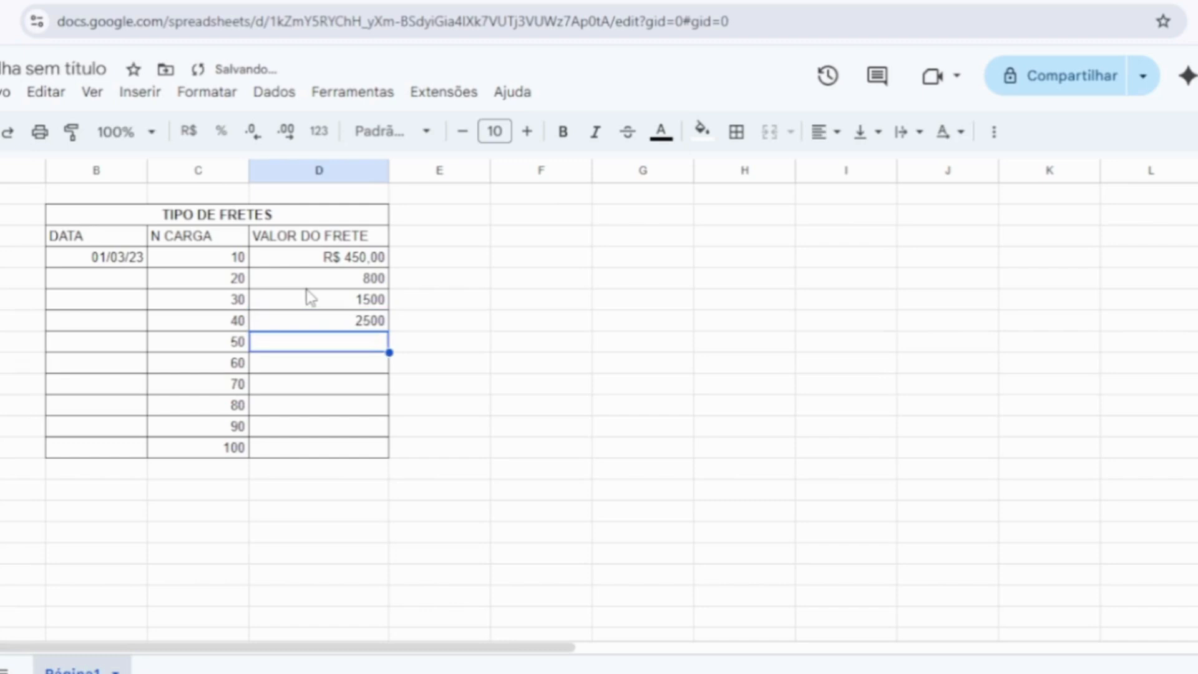
Step: Apply the R$ currency format to cells D5:E13, including the remaining freight value rows
left_click(346, 287)
left_click_drag(346, 287, 337, 452)
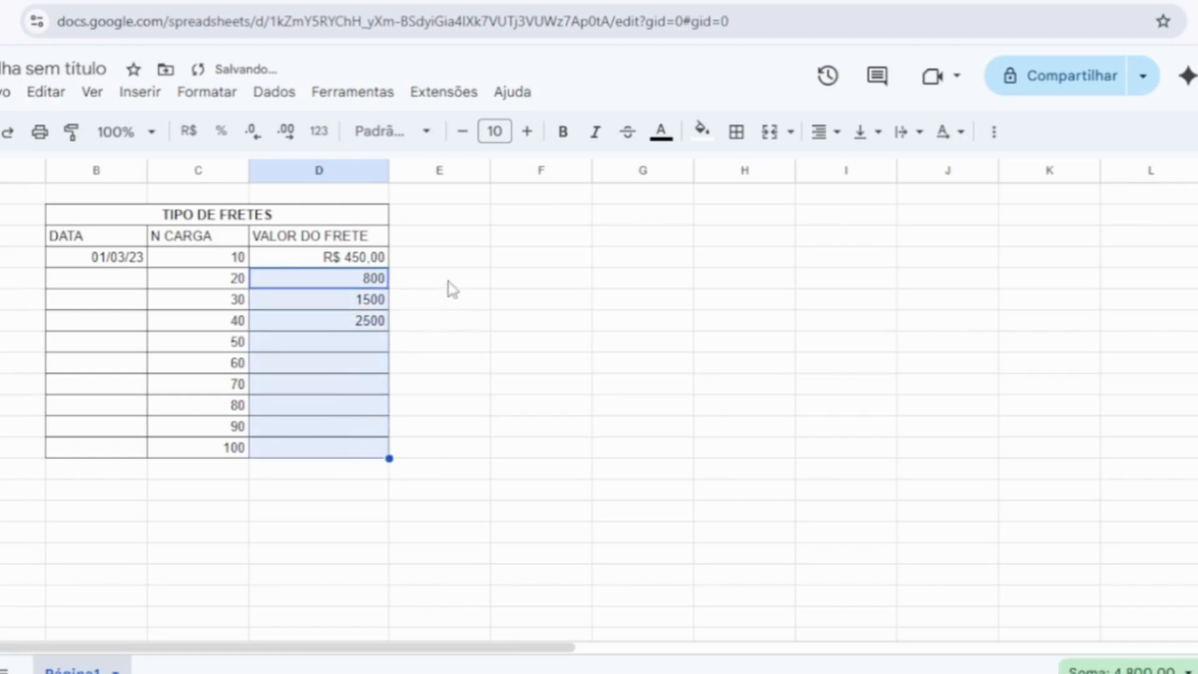
left_click_drag(452, 286, 349, 454)
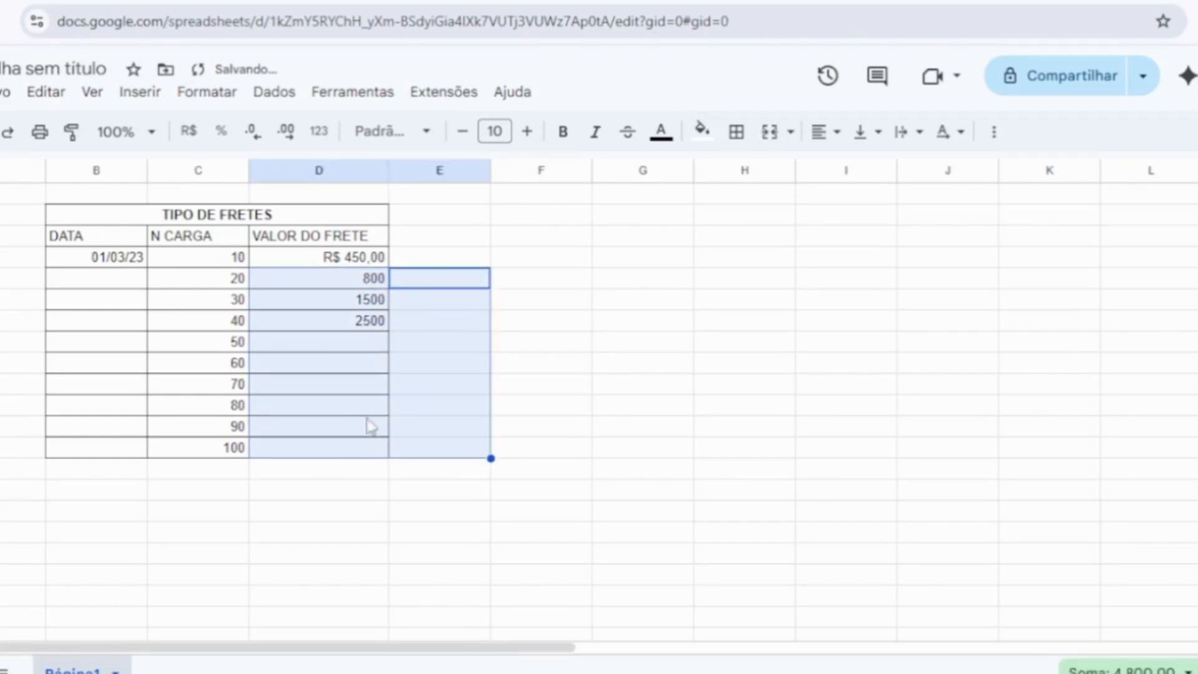
left_click(190, 134)
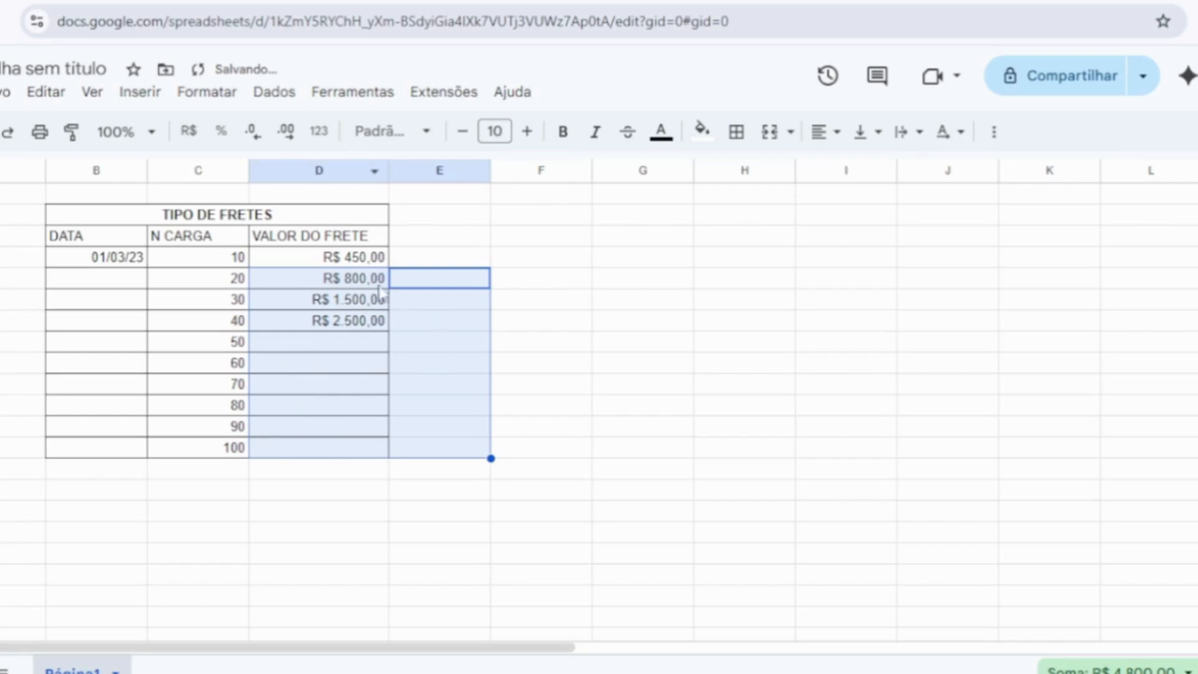
Step: Enter the freight values 1500, 2500 and 9500 in cells D8, D9 and D10
left_click(321, 340)
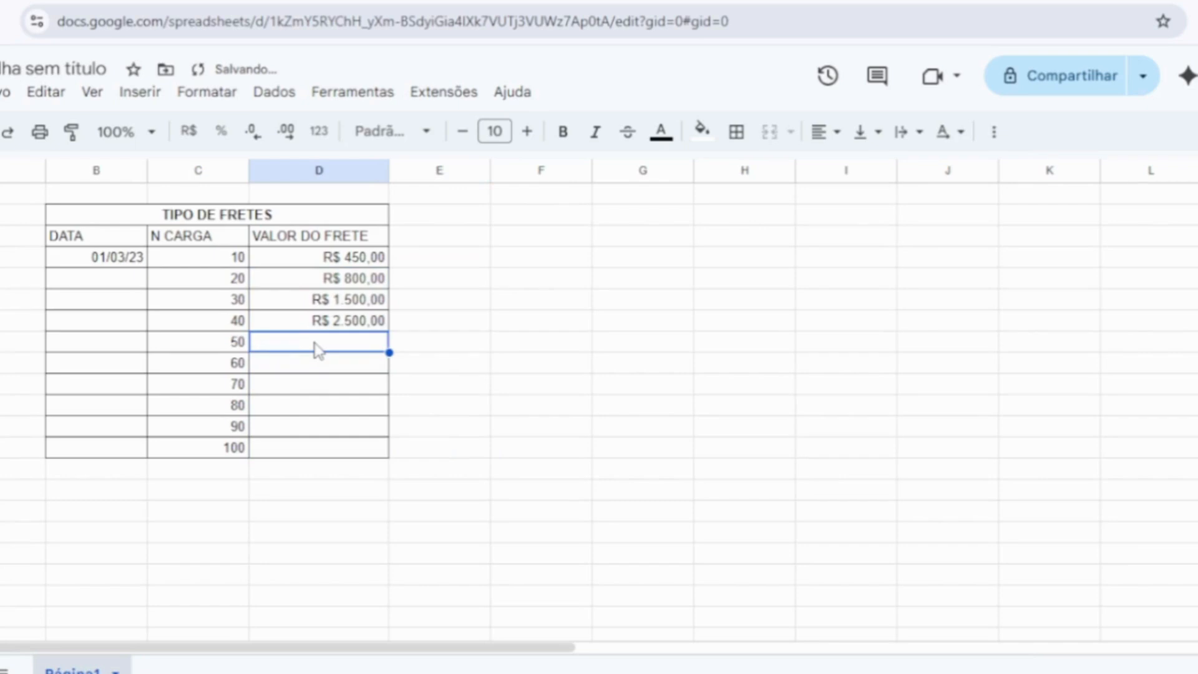
type("1500")
key("Return")
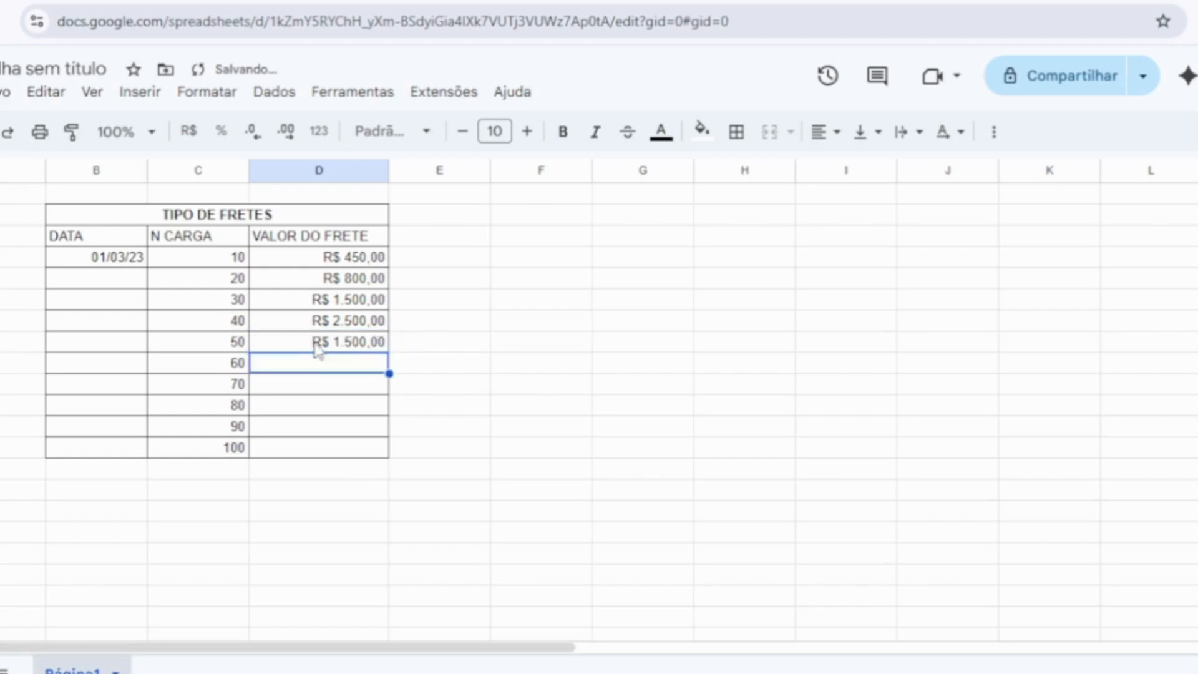
type("2500")
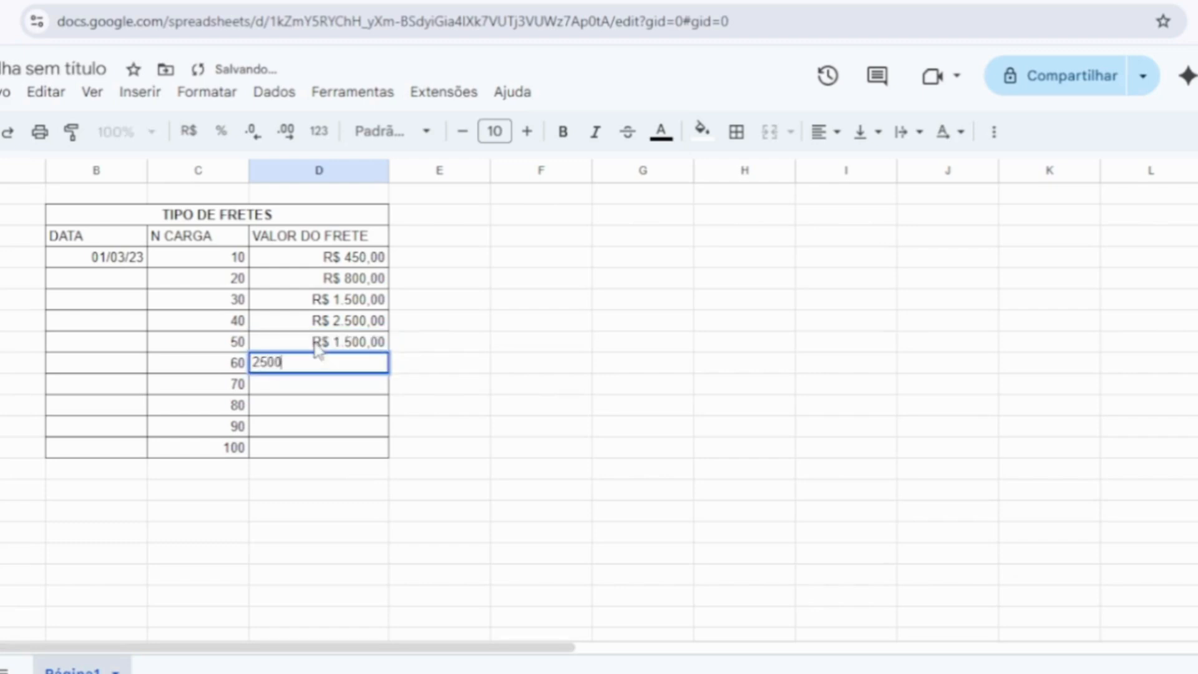
key("Return")
type("9500")
key("Return")
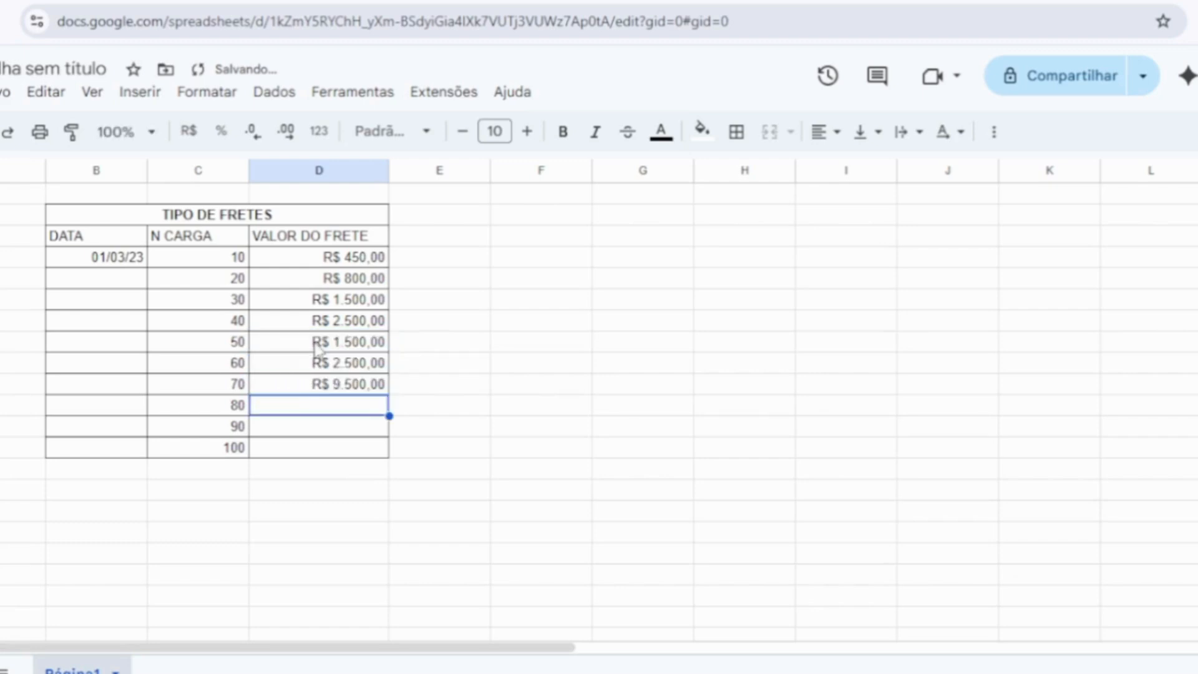
Step: Extend the date 01/03/23 from cell B4 down through B13 as a daily series
left_click(120, 263)
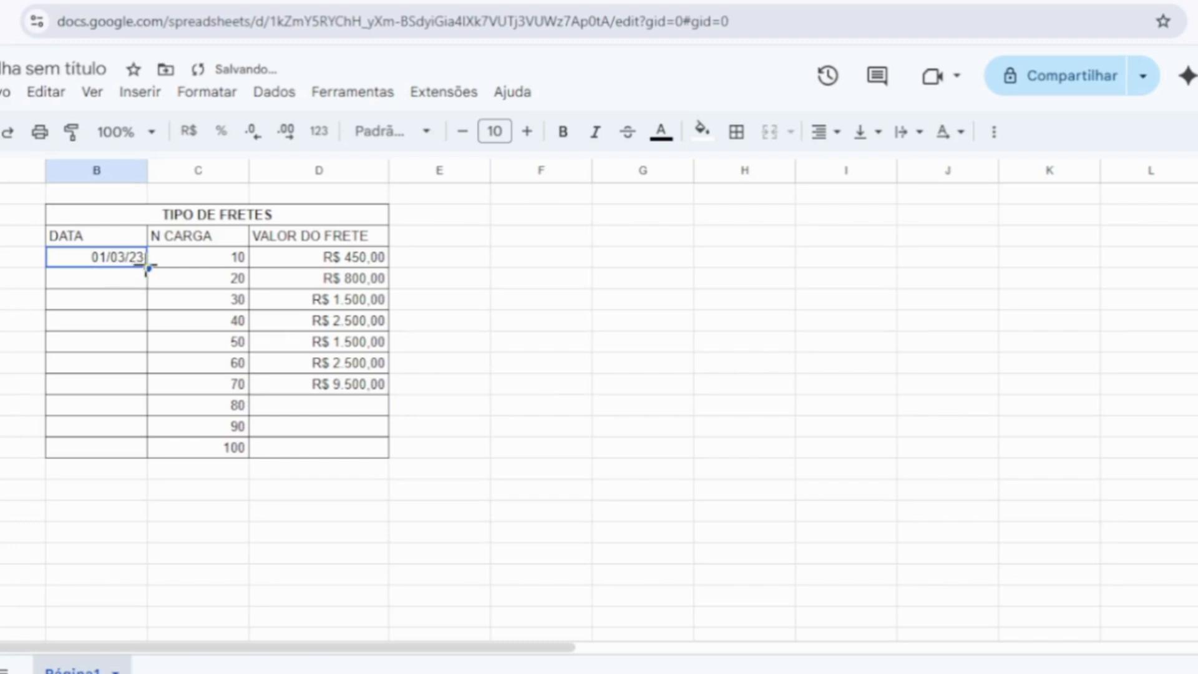
left_click_drag(148, 298, 153, 458)
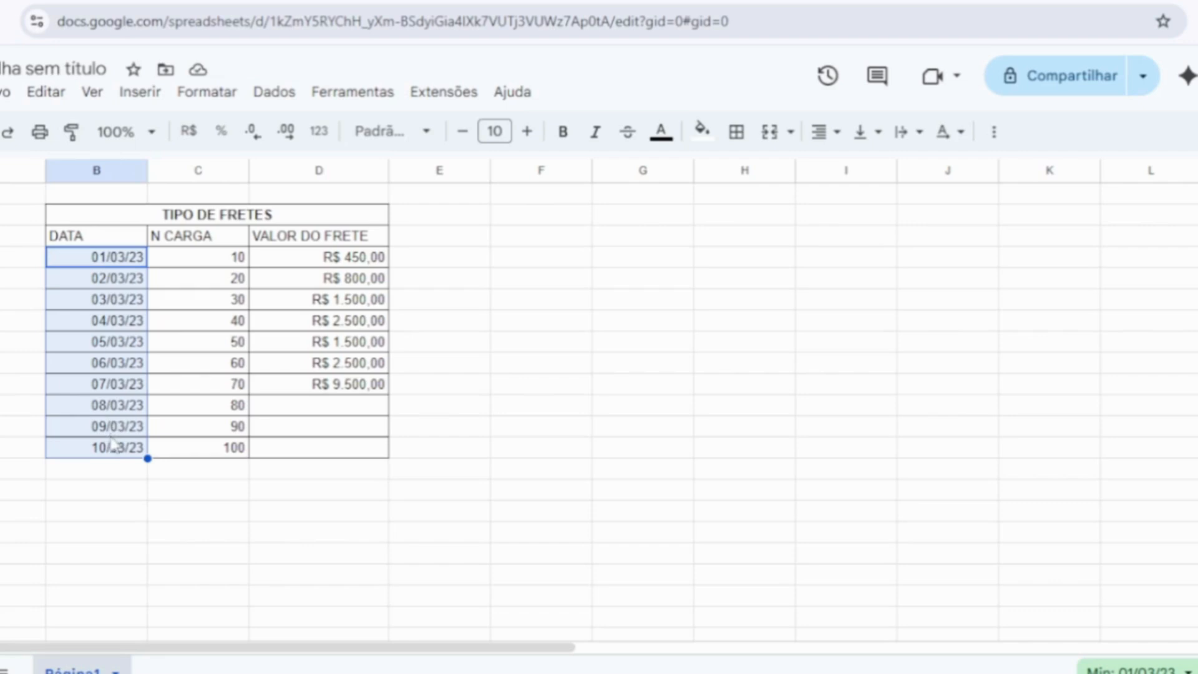
left_click(131, 510)
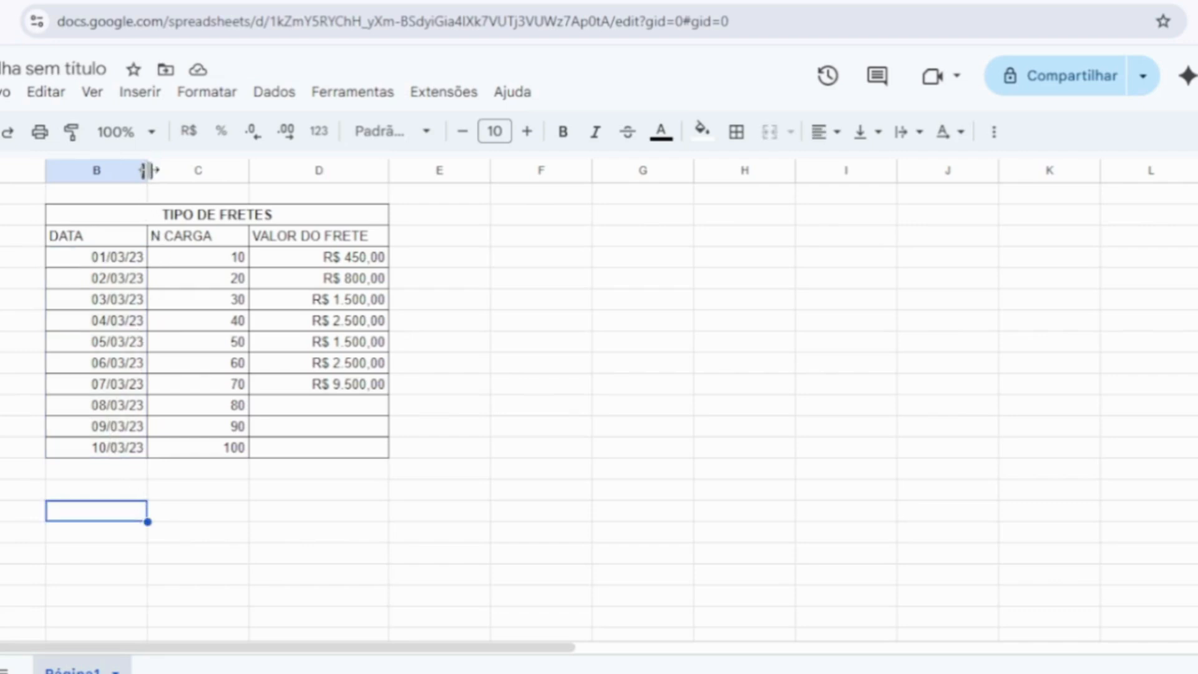
Step: Try out wider and narrower widths for the DATA column B
left_click_drag(148, 171, 164, 171)
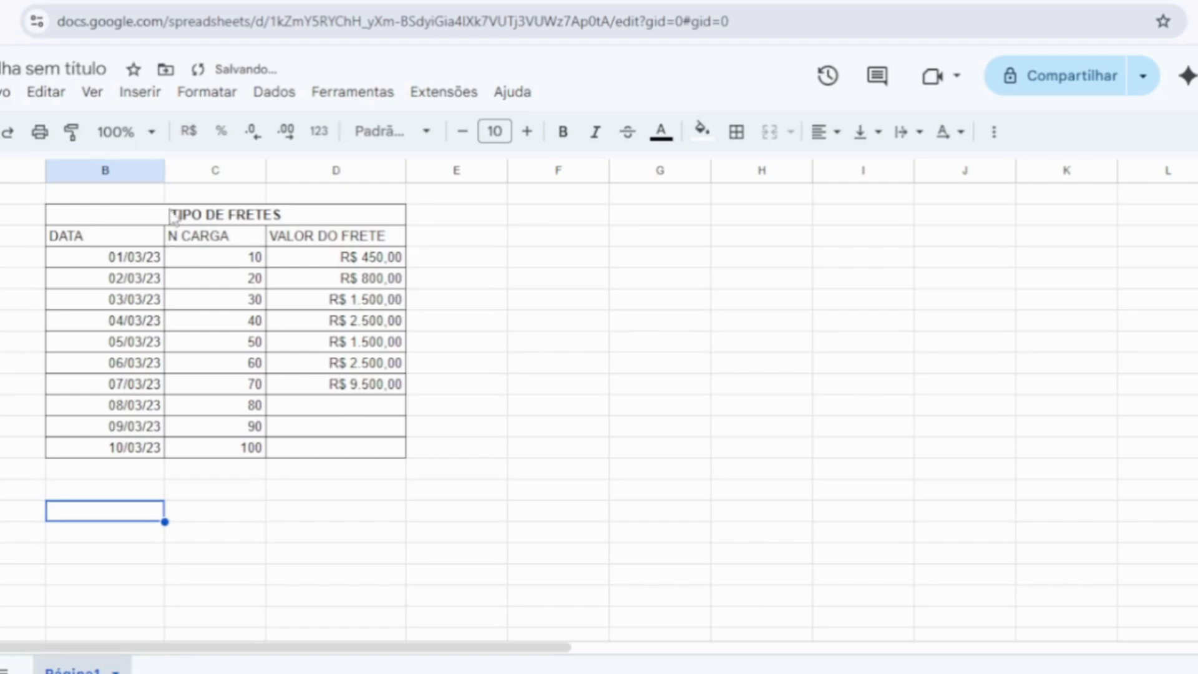
left_click_drag(164, 171, 116, 170)
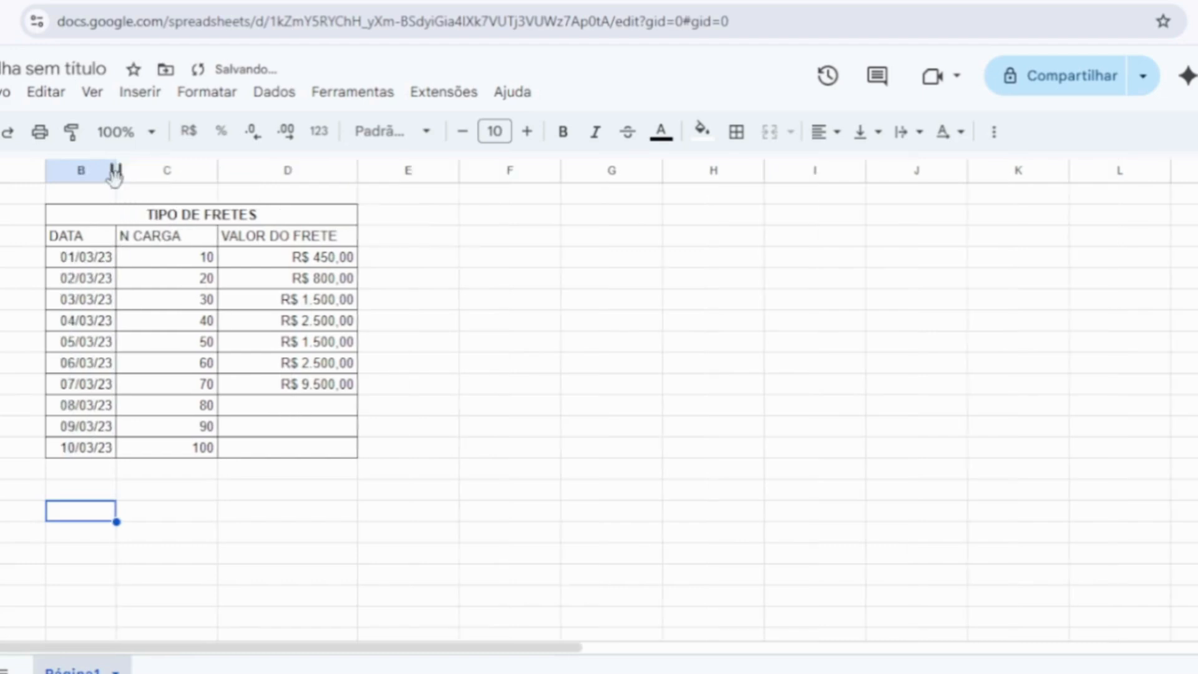
left_click_drag(114, 171, 164, 170)
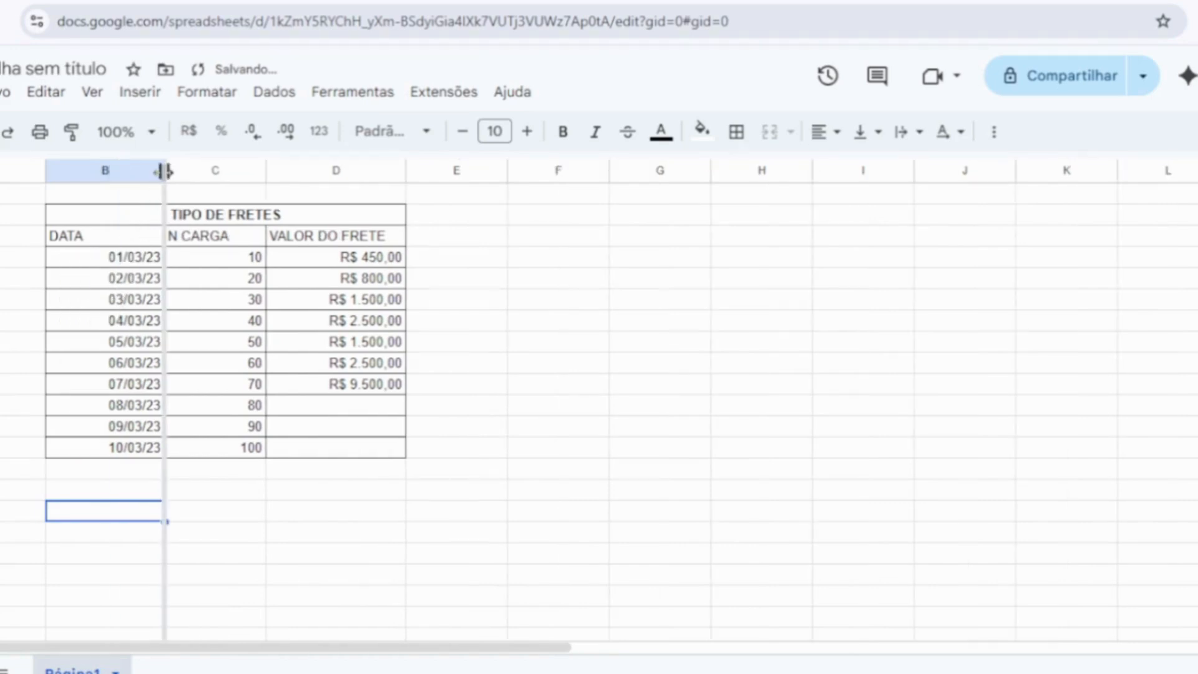
left_click(189, 474)
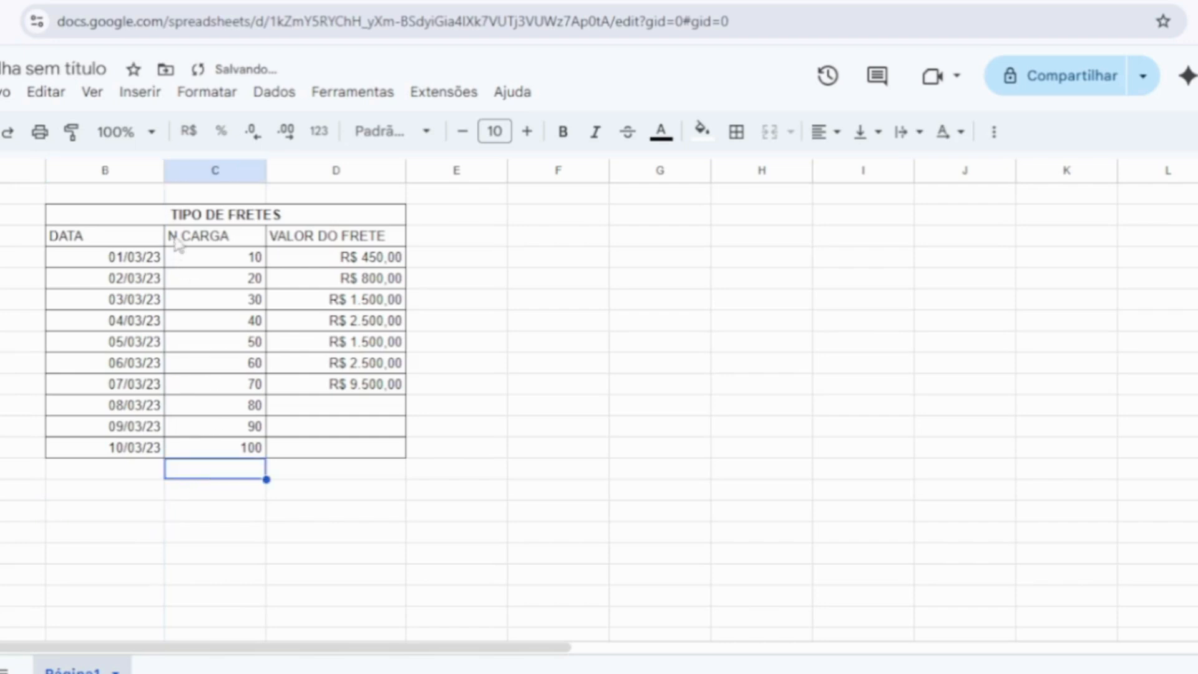
left_click_drag(125, 218, 131, 240)
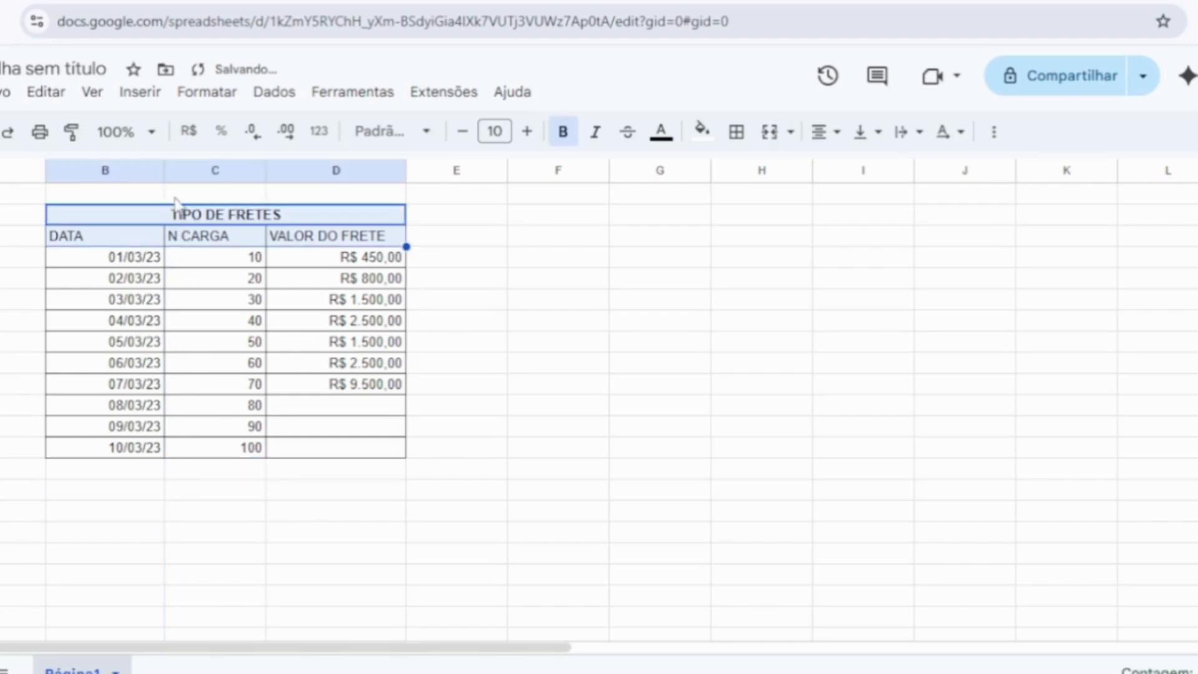
left_click(127, 238)
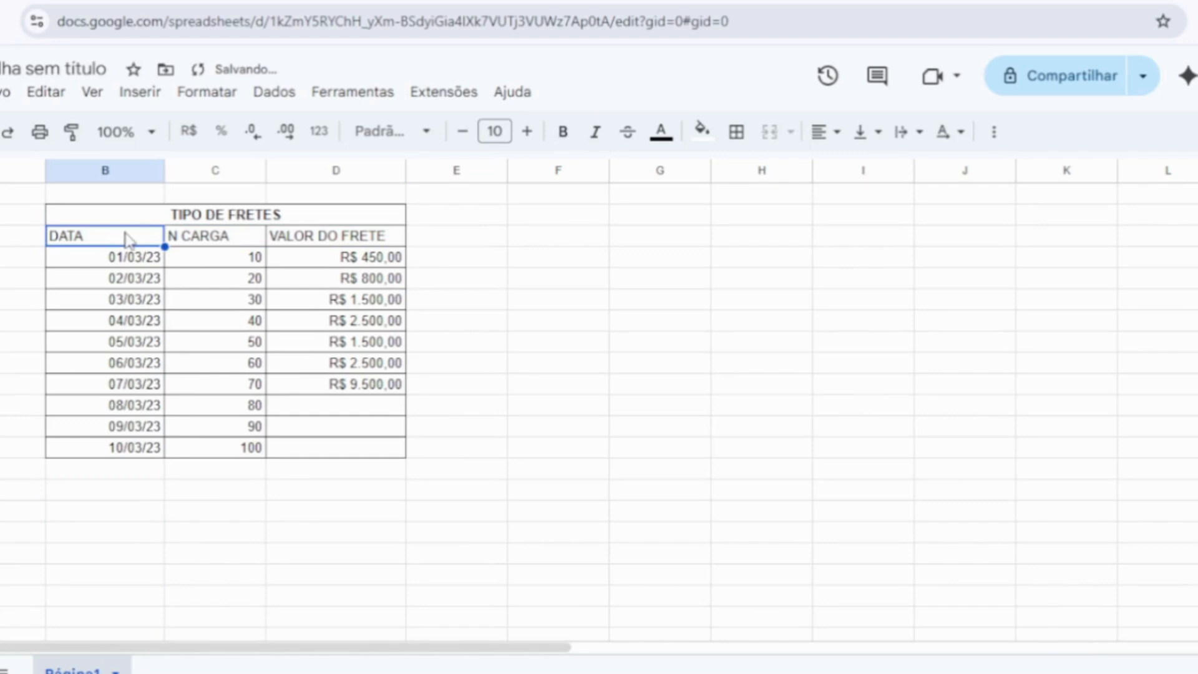
Step: Auto-fit columns B and C to their contents and narrow column D to the VALOR DO FRETE header
left_click_drag(164, 170, 92, 171)
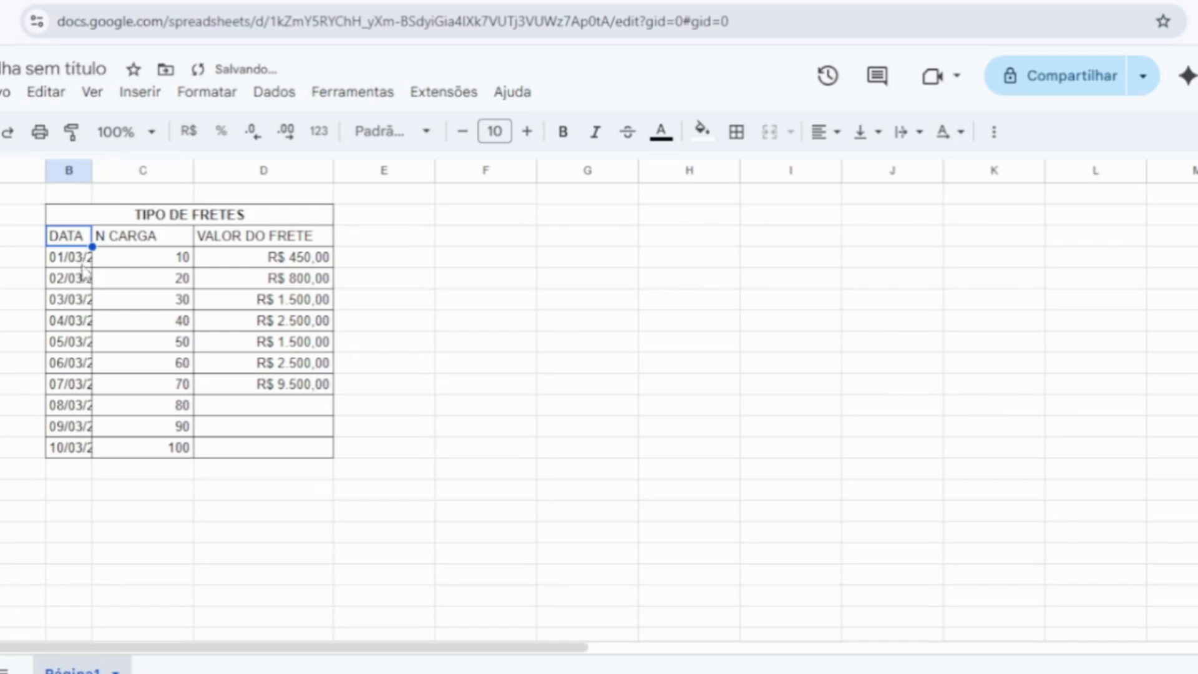
double_click(91, 170)
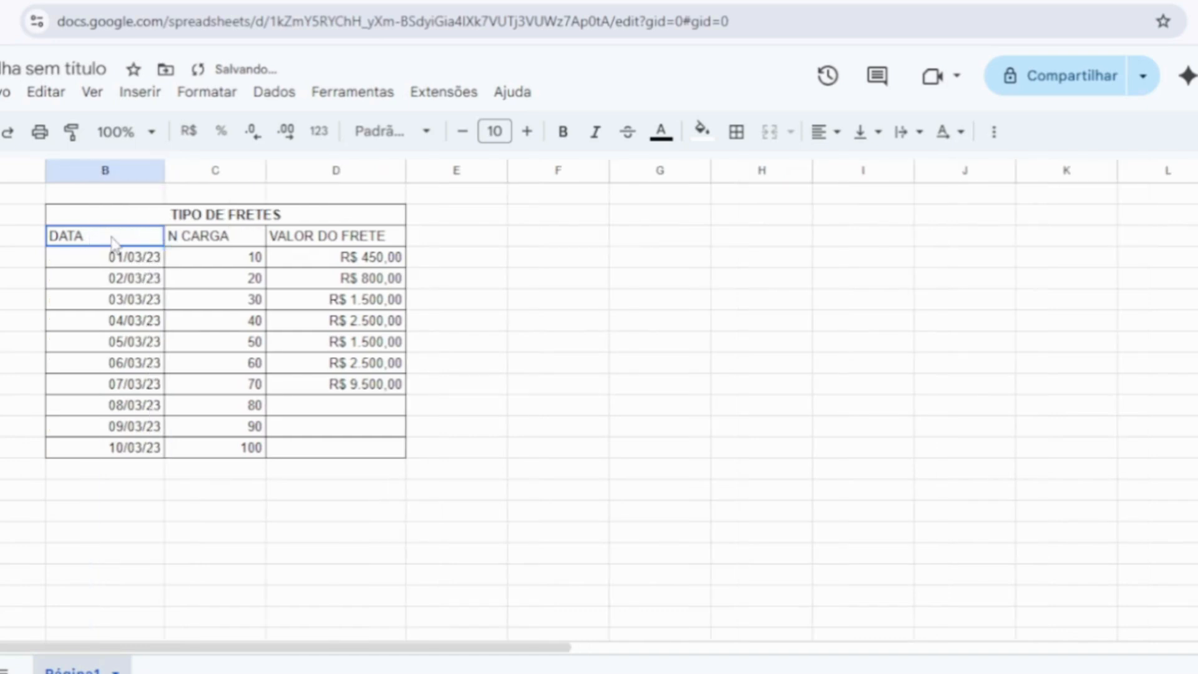
left_click(207, 222)
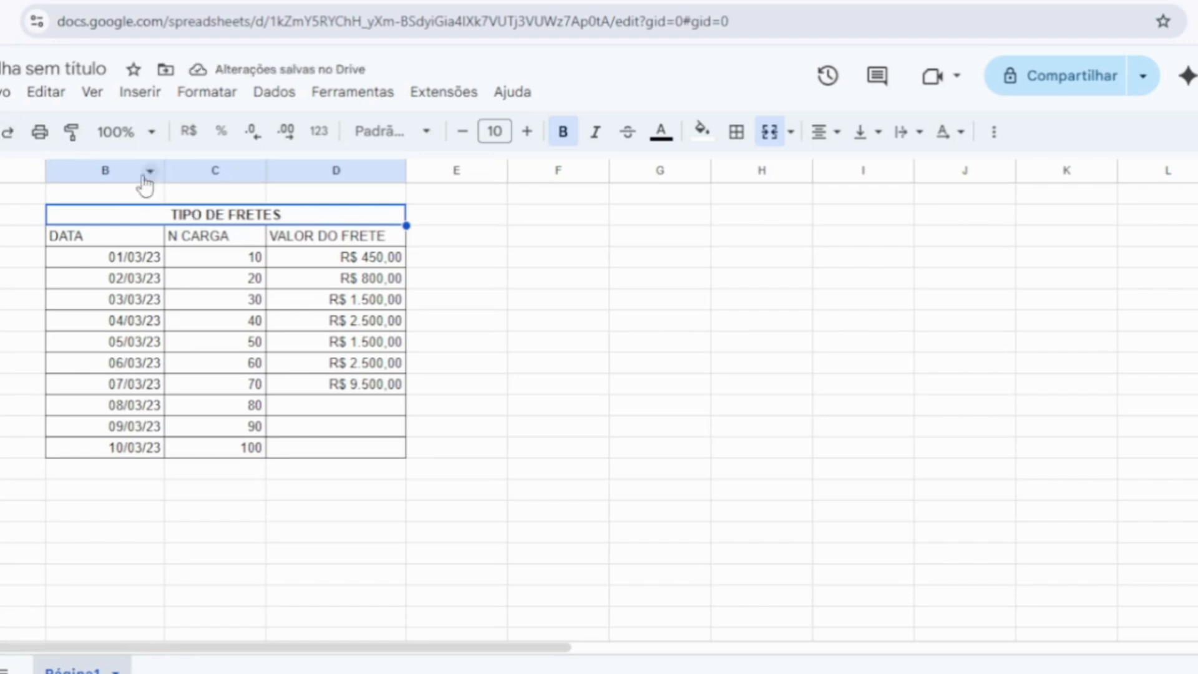
double_click(265, 171)
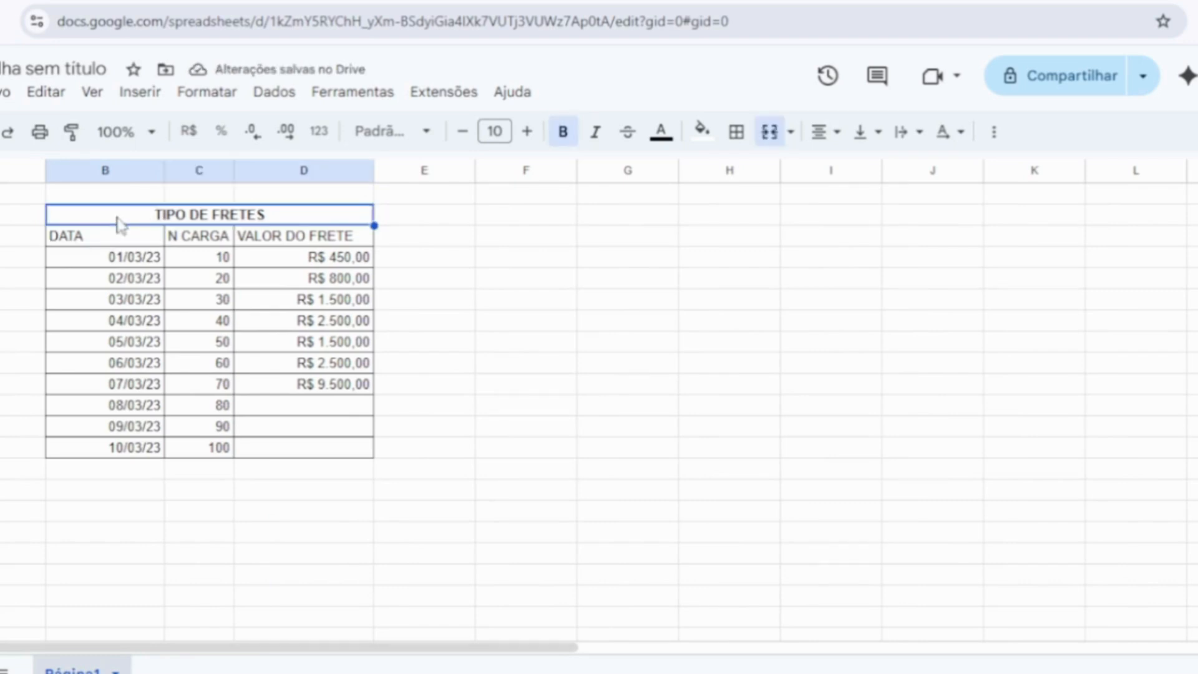
left_click(552, 390)
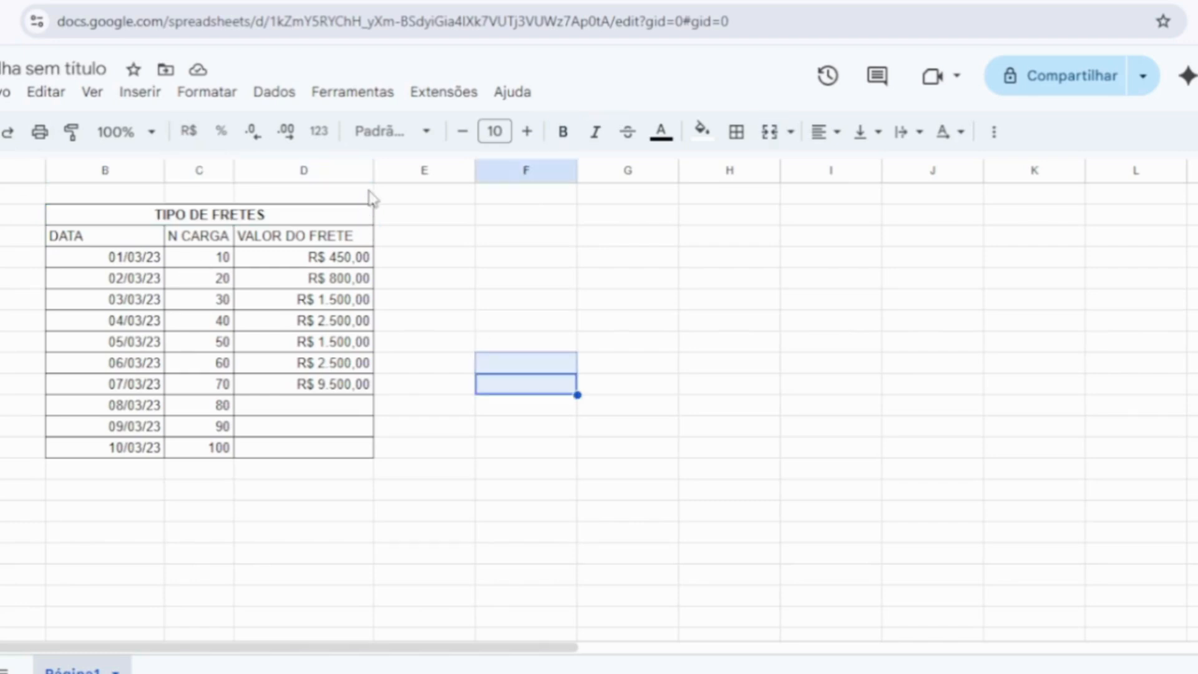
left_click_drag(373, 172, 358, 171)
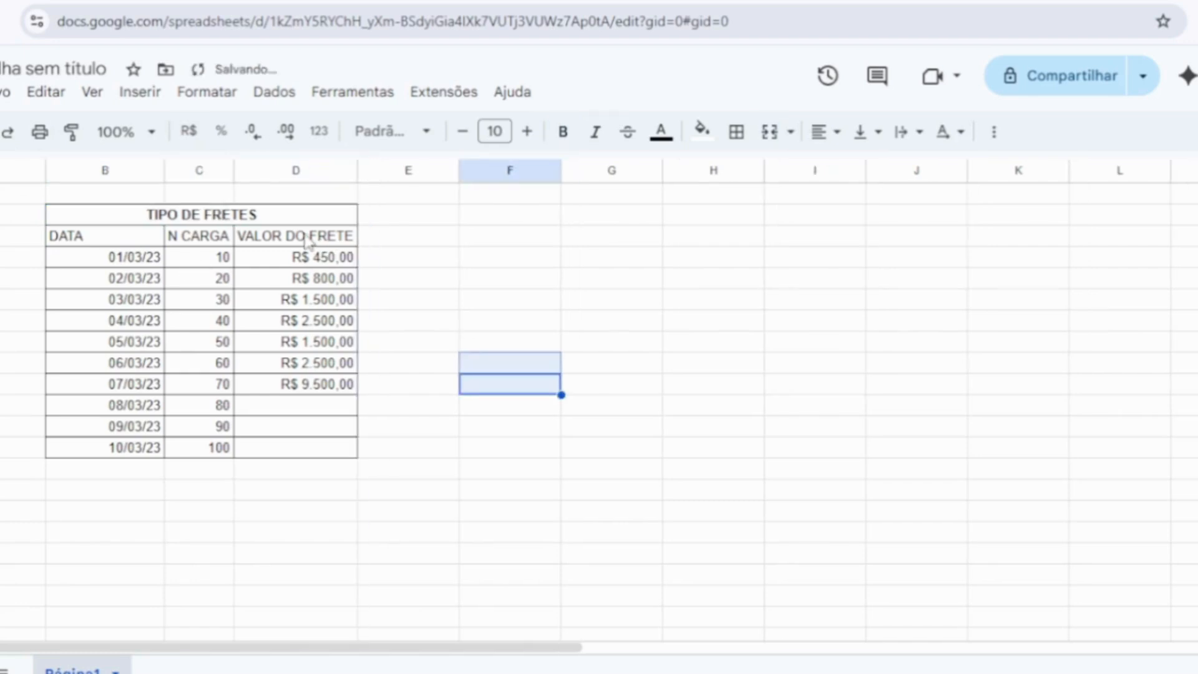
left_click(298, 176)
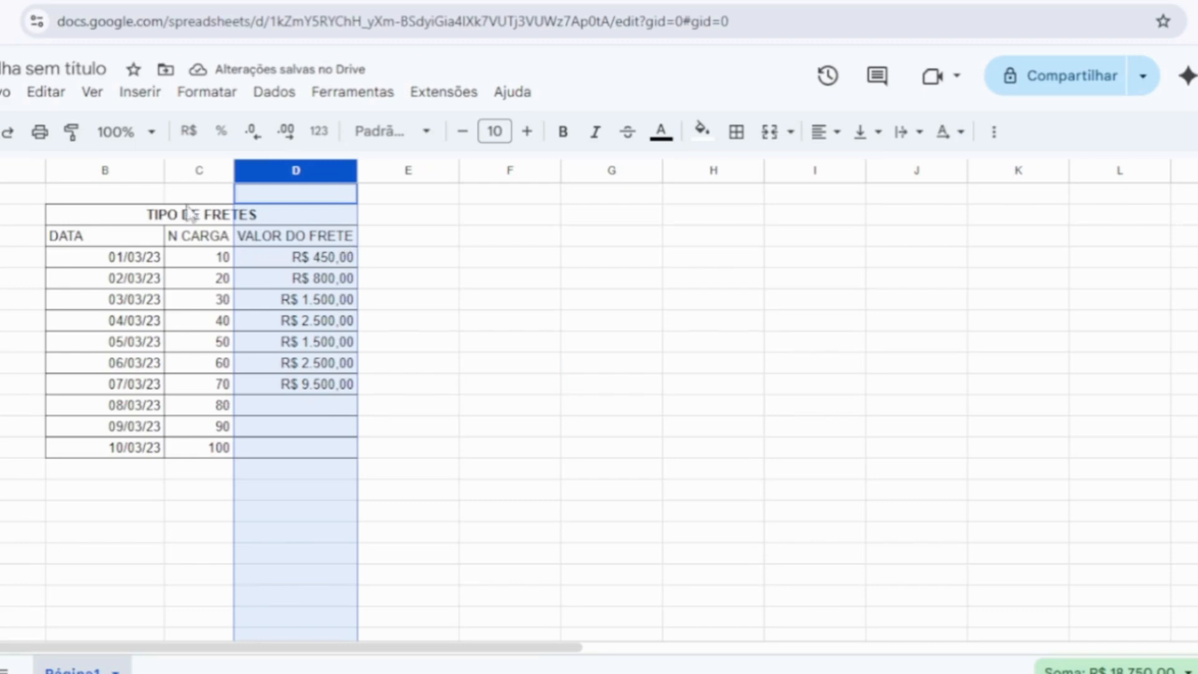
left_click(114, 215)
left_click(93, 239)
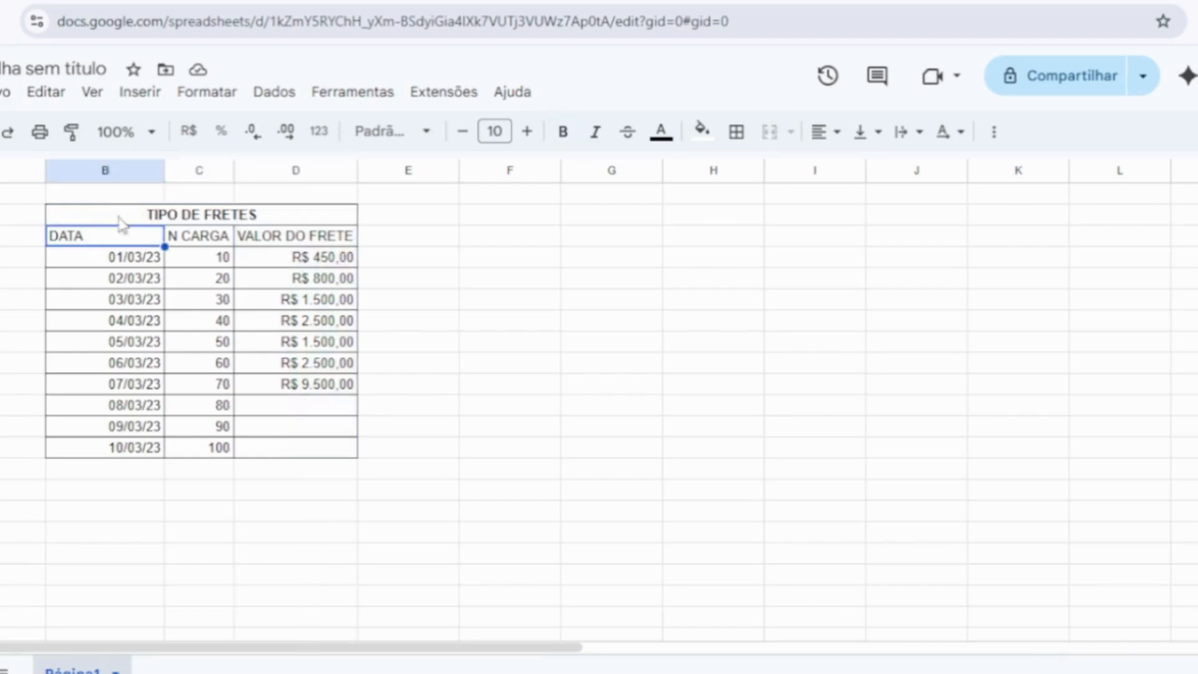
mouse_move(164, 170)
left_mouse_down()
mouse_move(91, 171)
mouse_move(165, 174)
left_mouse_up()
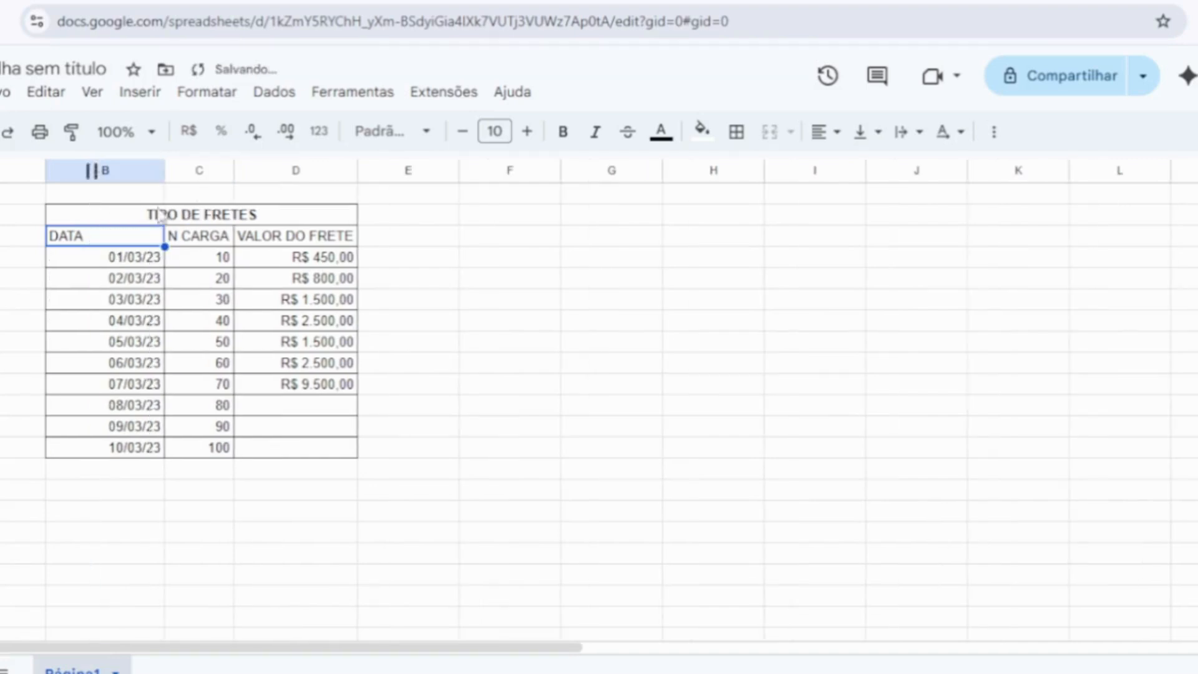
Step: Left-align the TIPO DE FRETES title in its merged cell
left_click(212, 218)
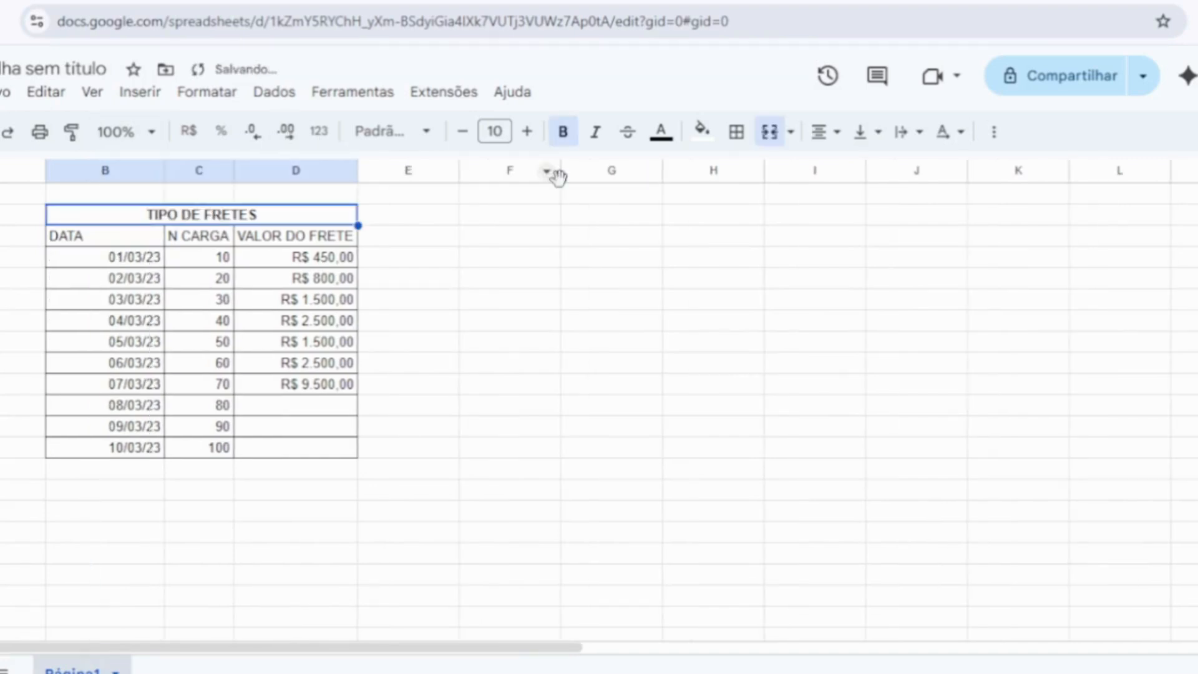
left_click(820, 134)
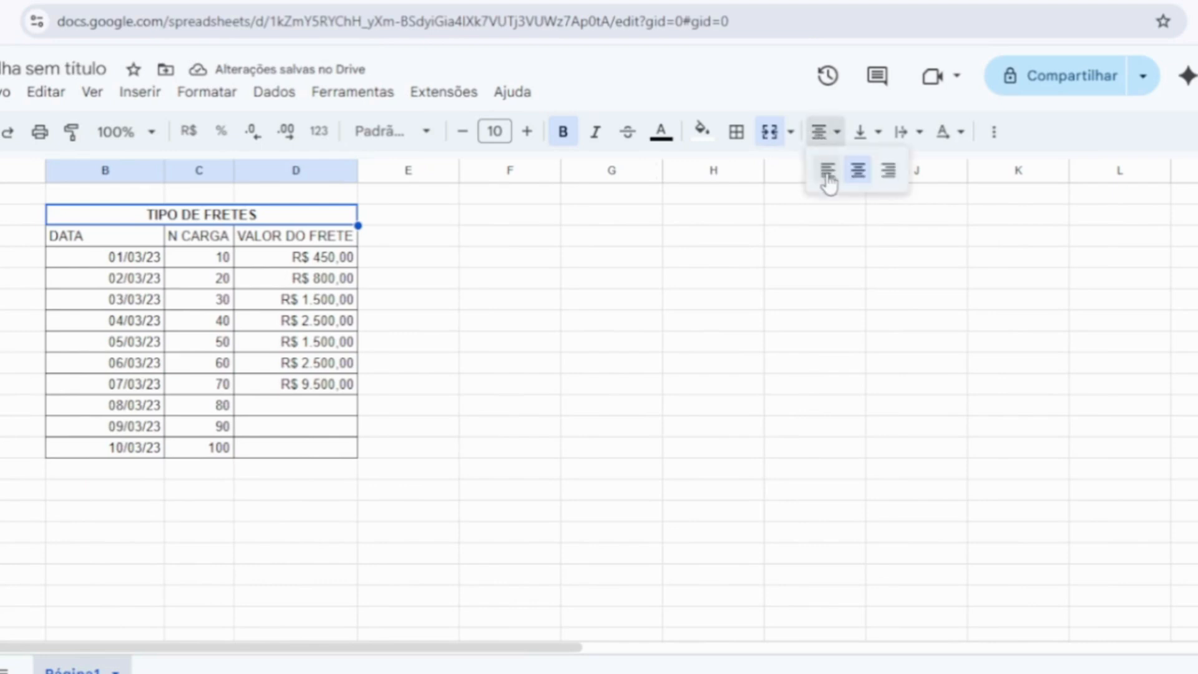
left_click(819, 174)
left_click(558, 429)
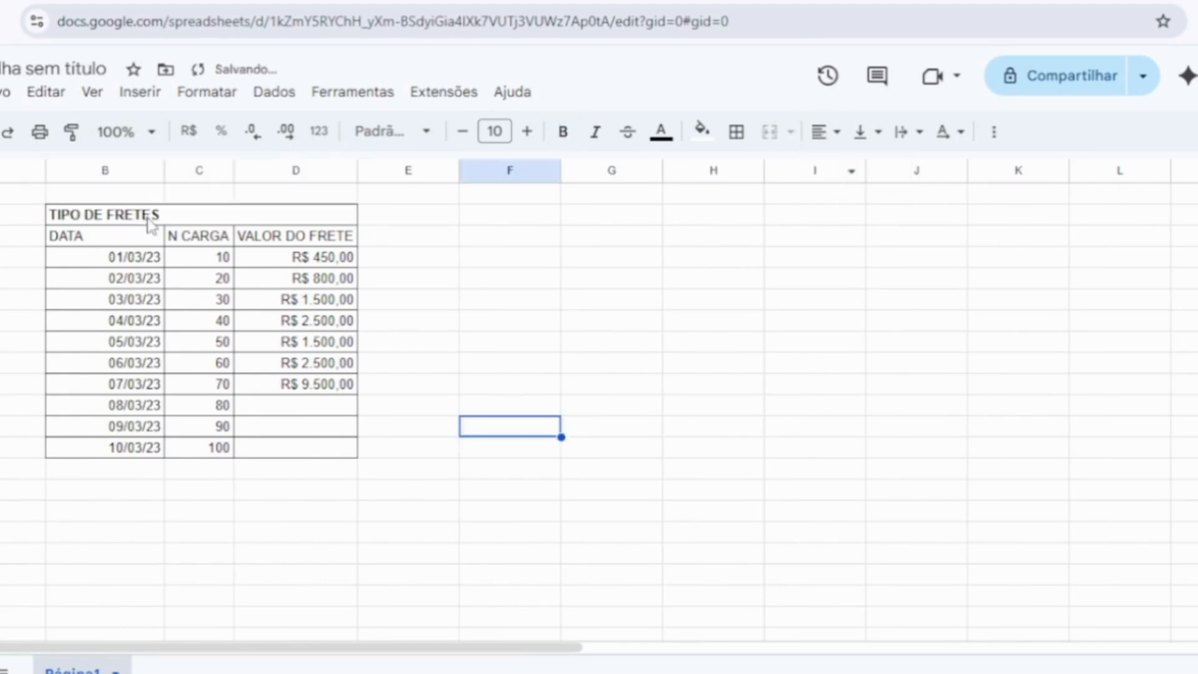
left_click(305, 512)
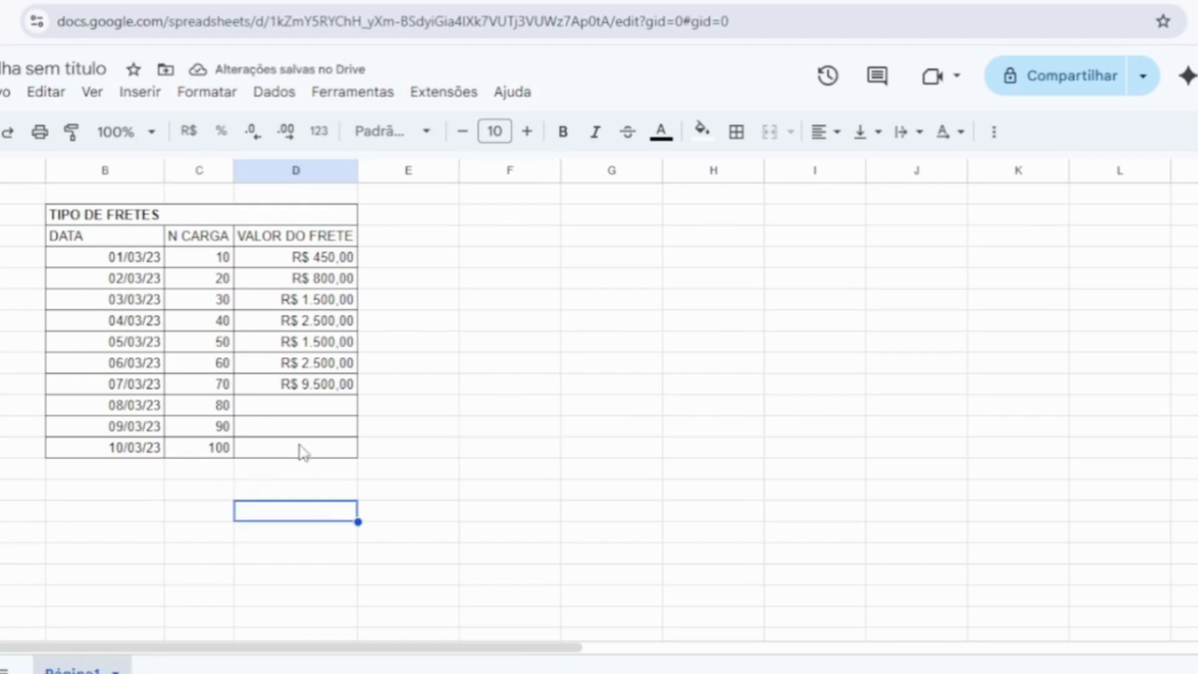
Step: Enter the freight values 500, 456 and 789 in cells D11, D12 and D13
left_click(310, 412)
type("500")
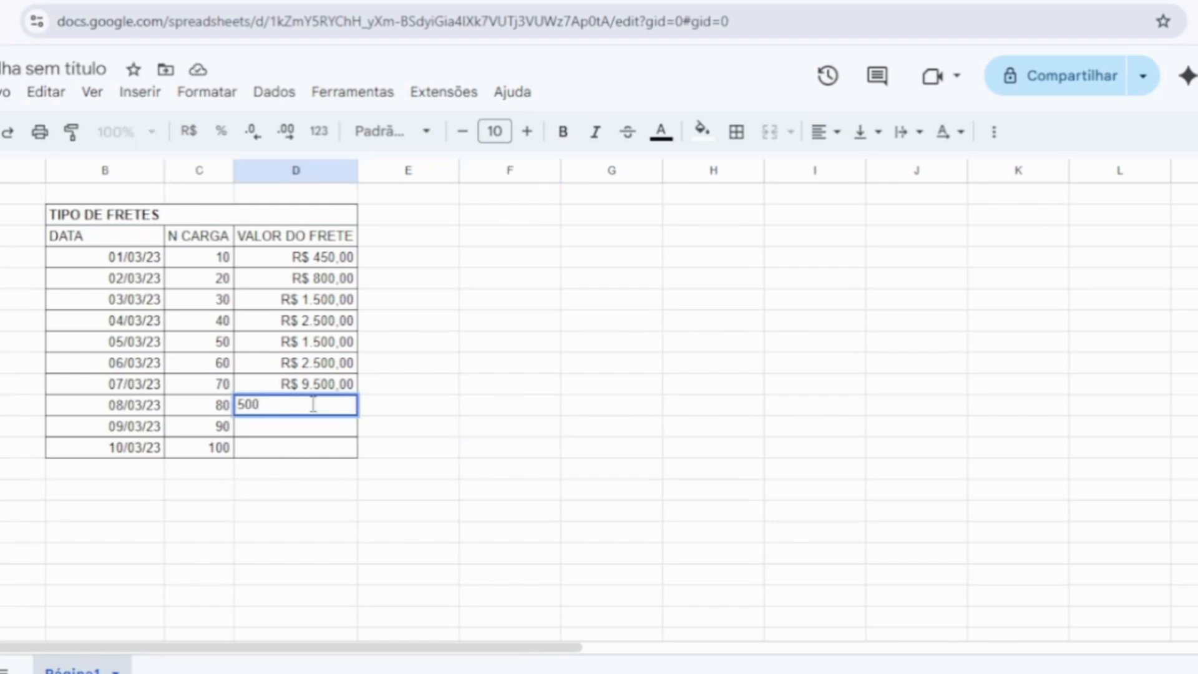
key("Return")
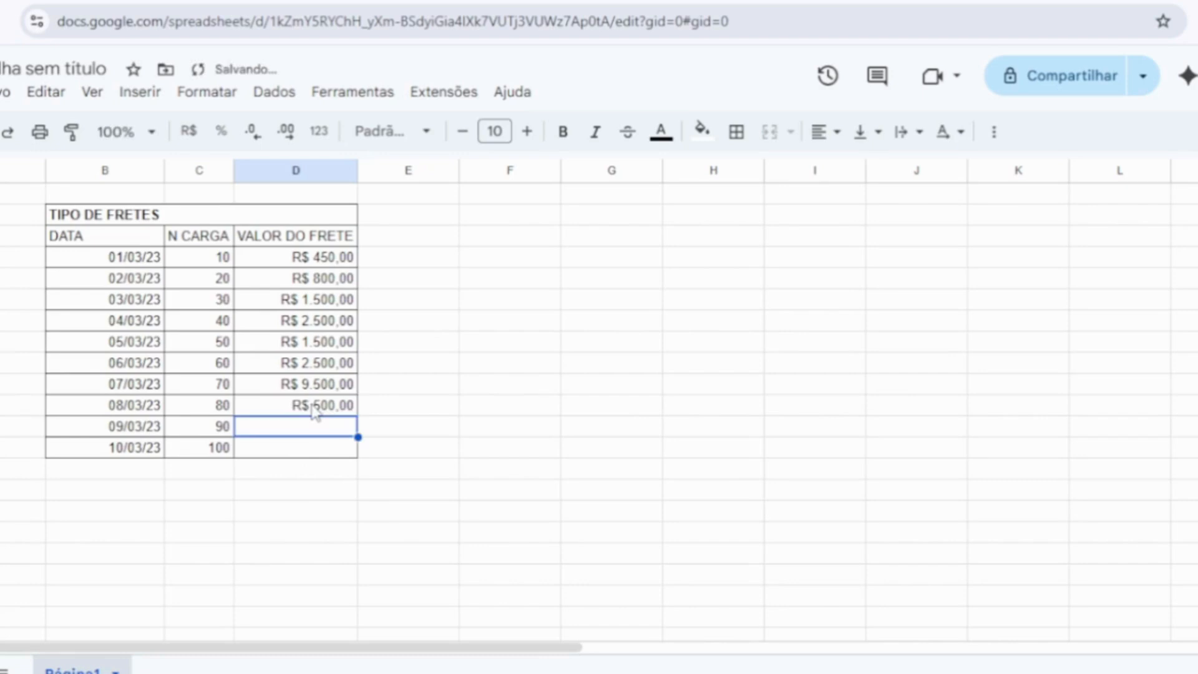
type("456")
key("Return")
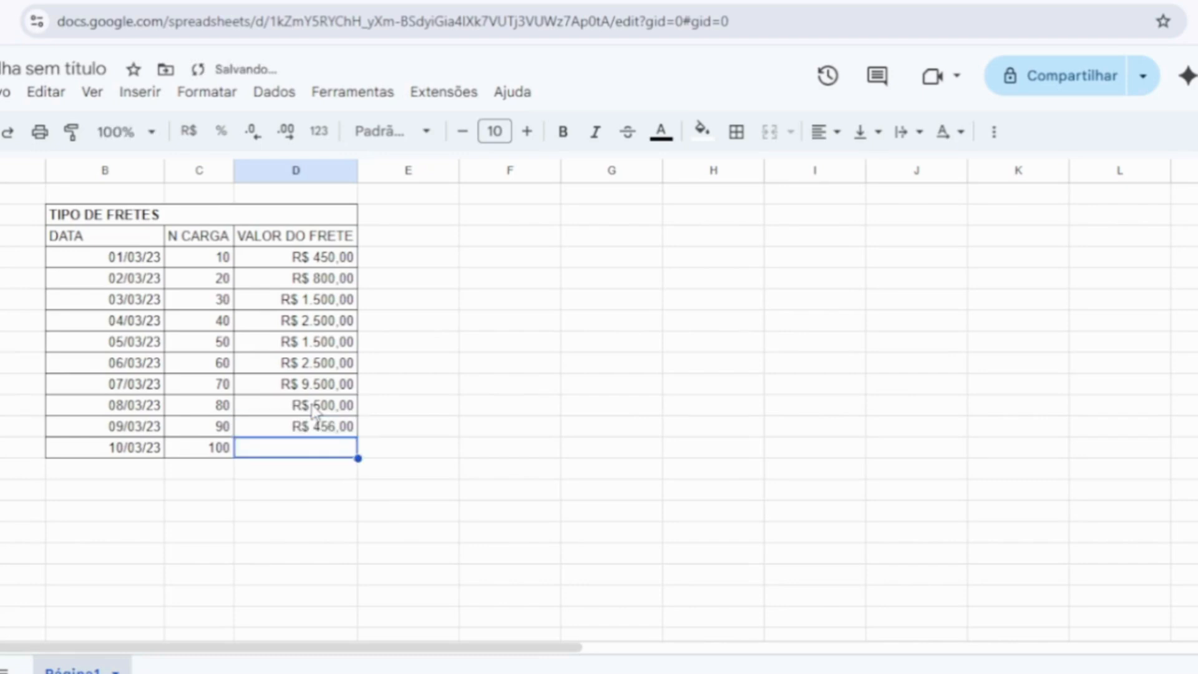
type("789")
key("Return")
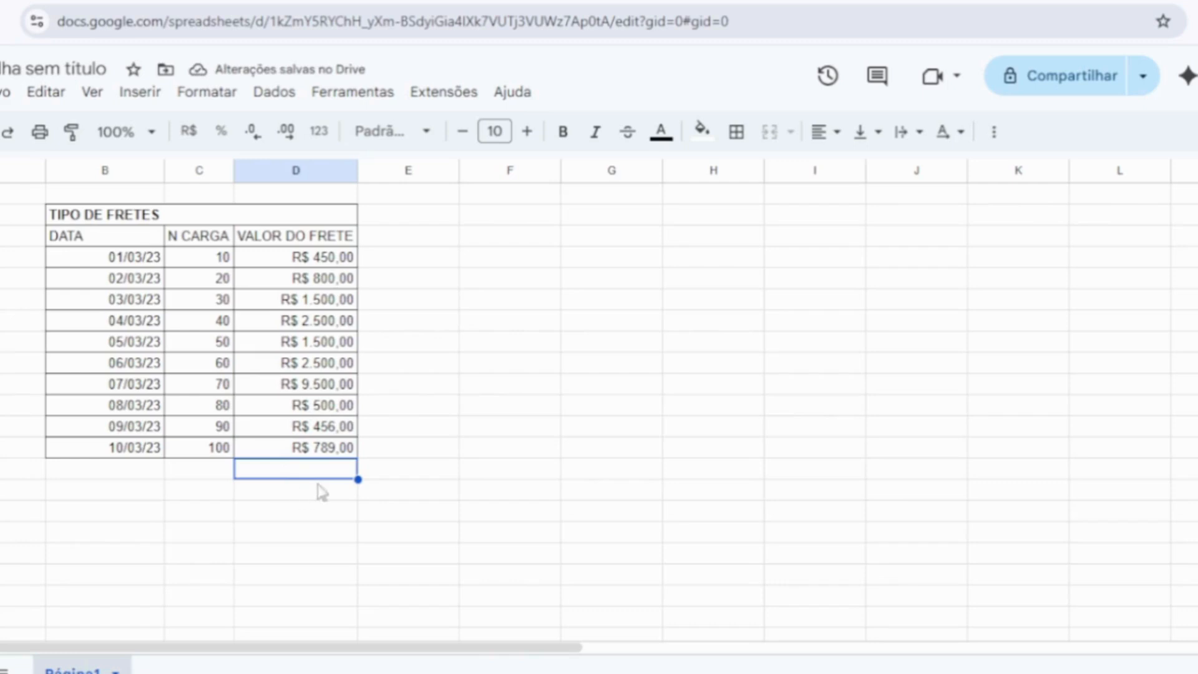
left_click(453, 496)
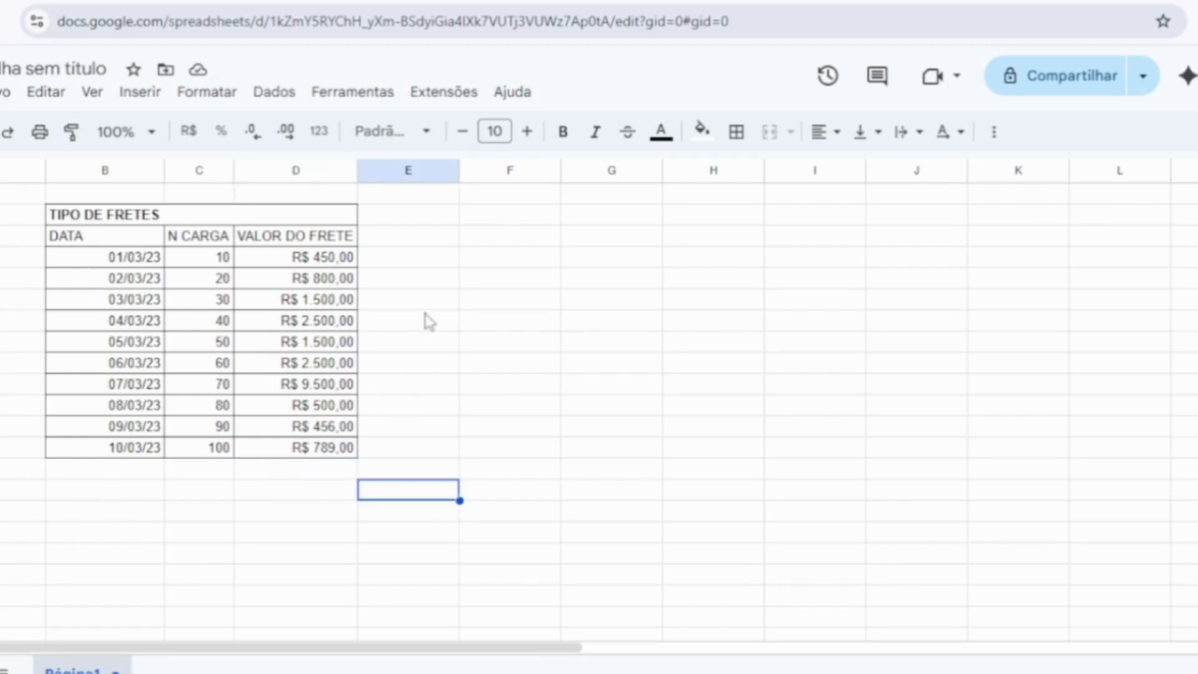
left_click(502, 315)
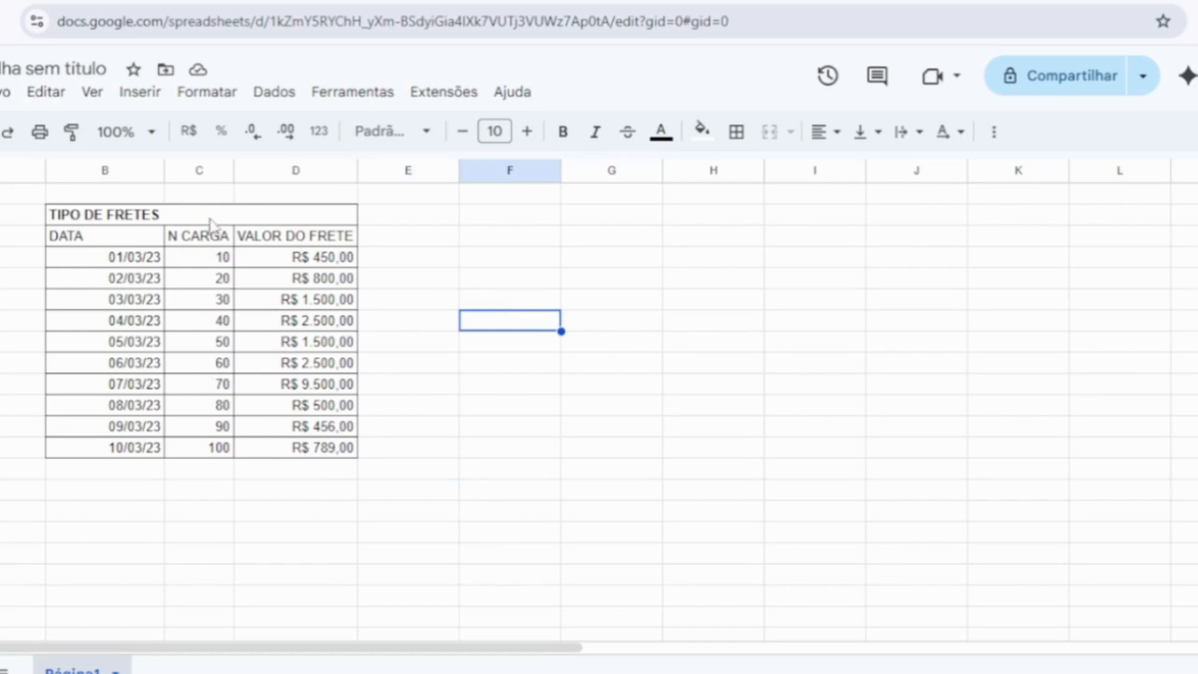
Step: Center the TIPO DE FRETES title horizontally across the merged cell above the table
left_click(187, 219)
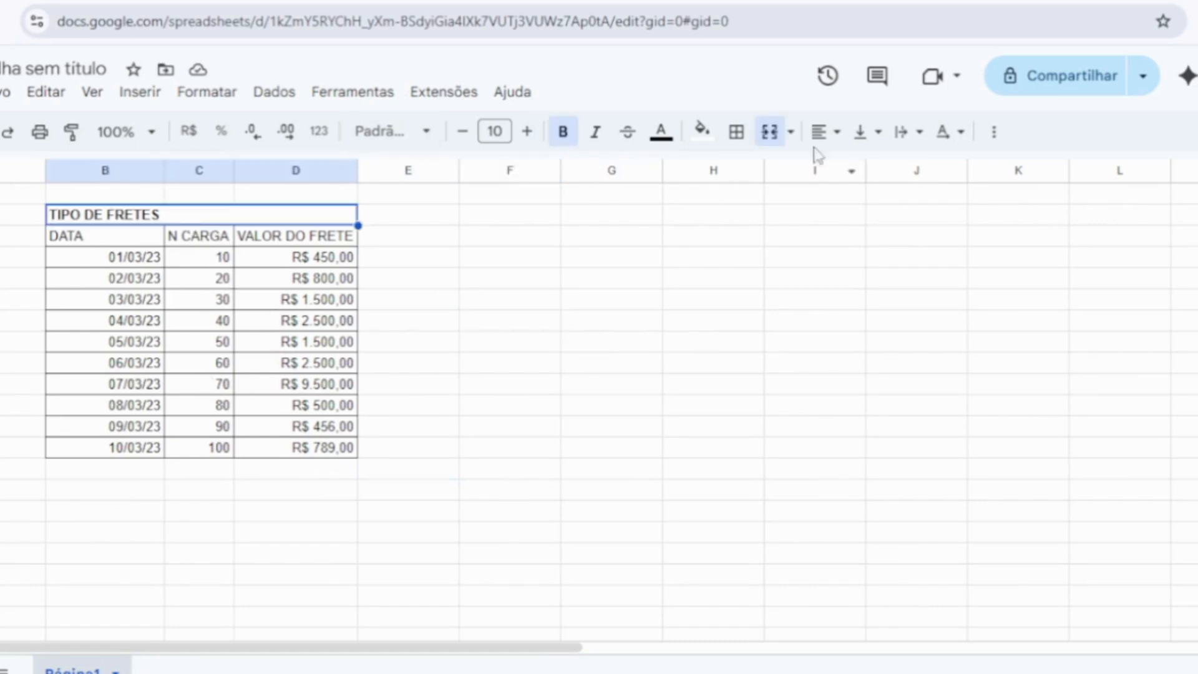
left_click(835, 134)
left_click(858, 178)
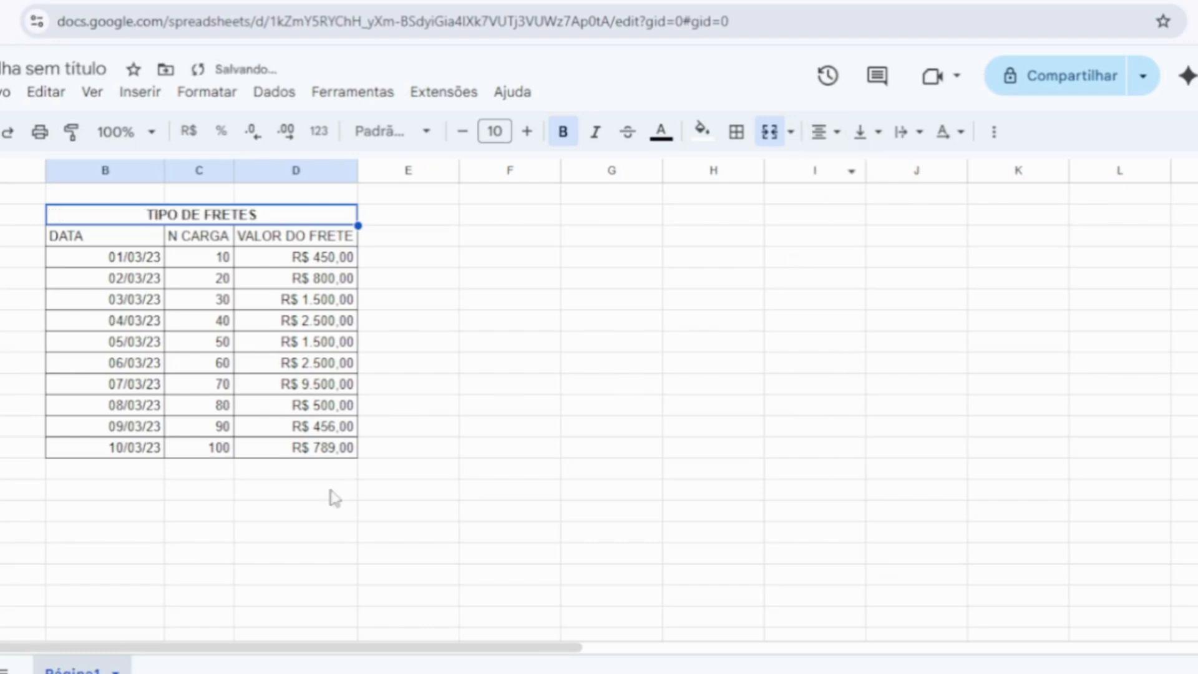
left_click(288, 492)
left_click(467, 455)
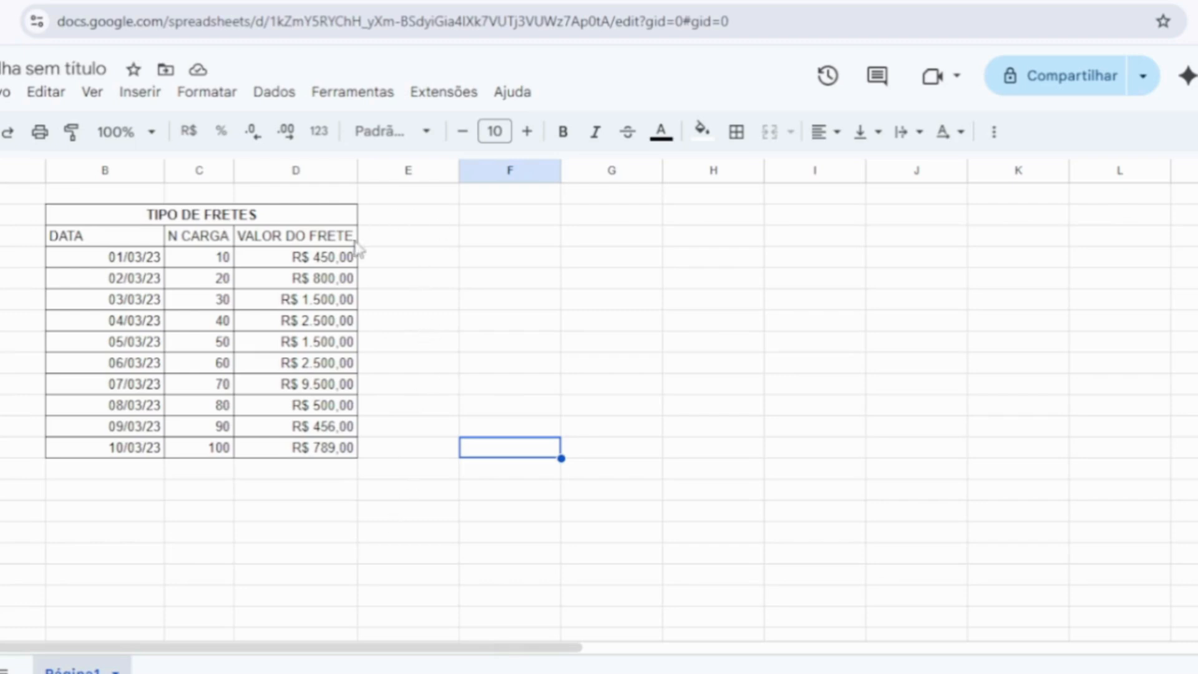
Step: Total the freight values in cell D14 with the formula =SOMA(D3:D13)
left_click(279, 476)
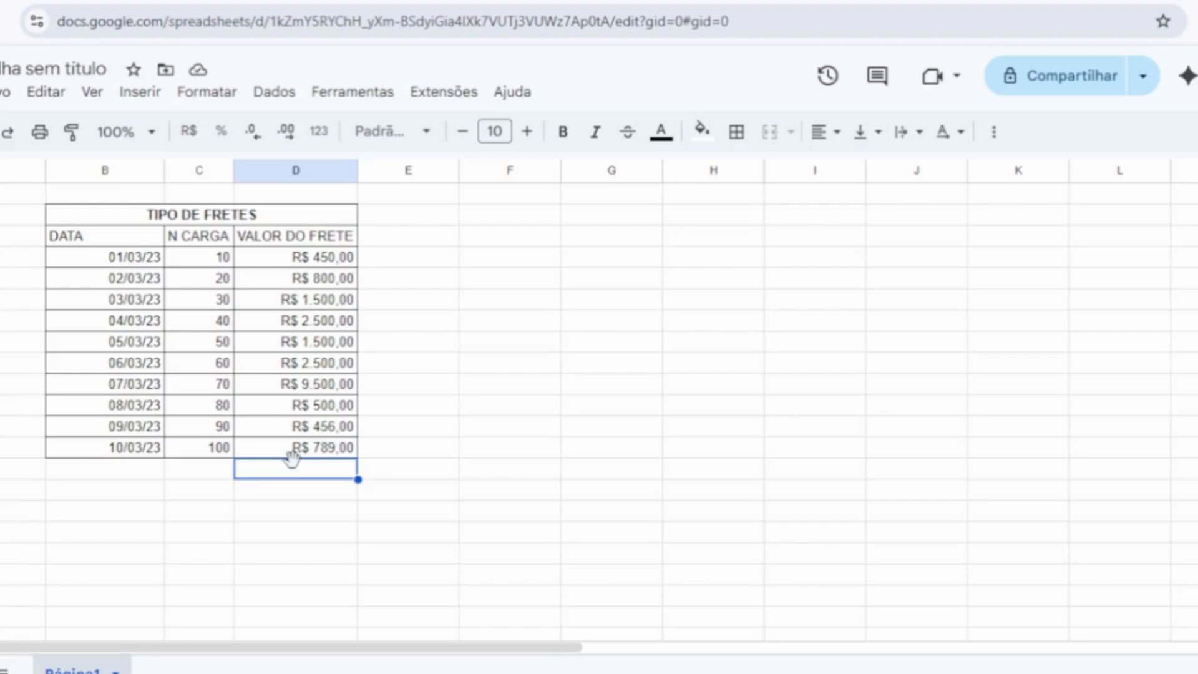
type("=")
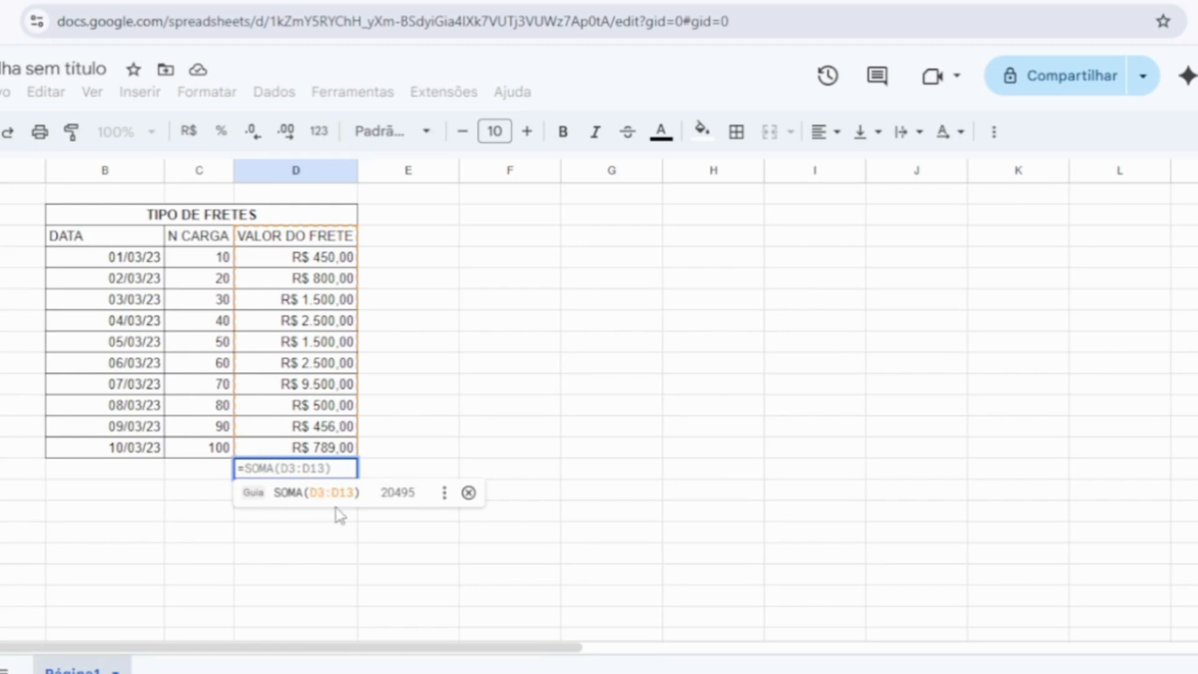
key("Tab")
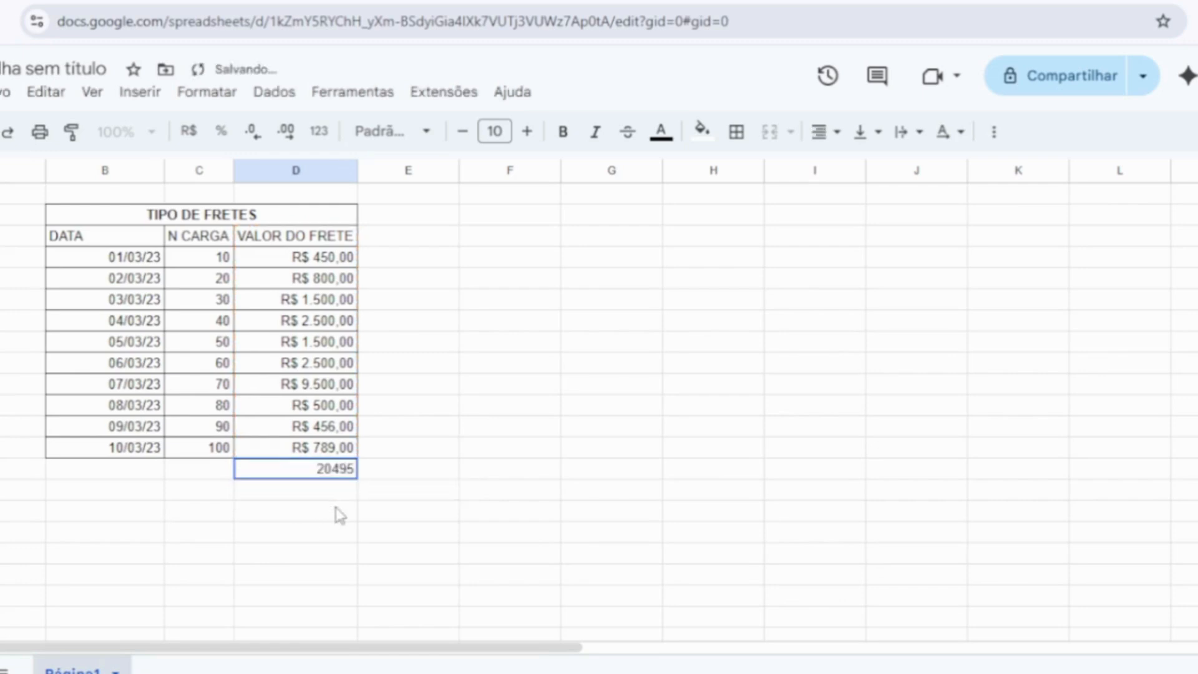
left_click(267, 508)
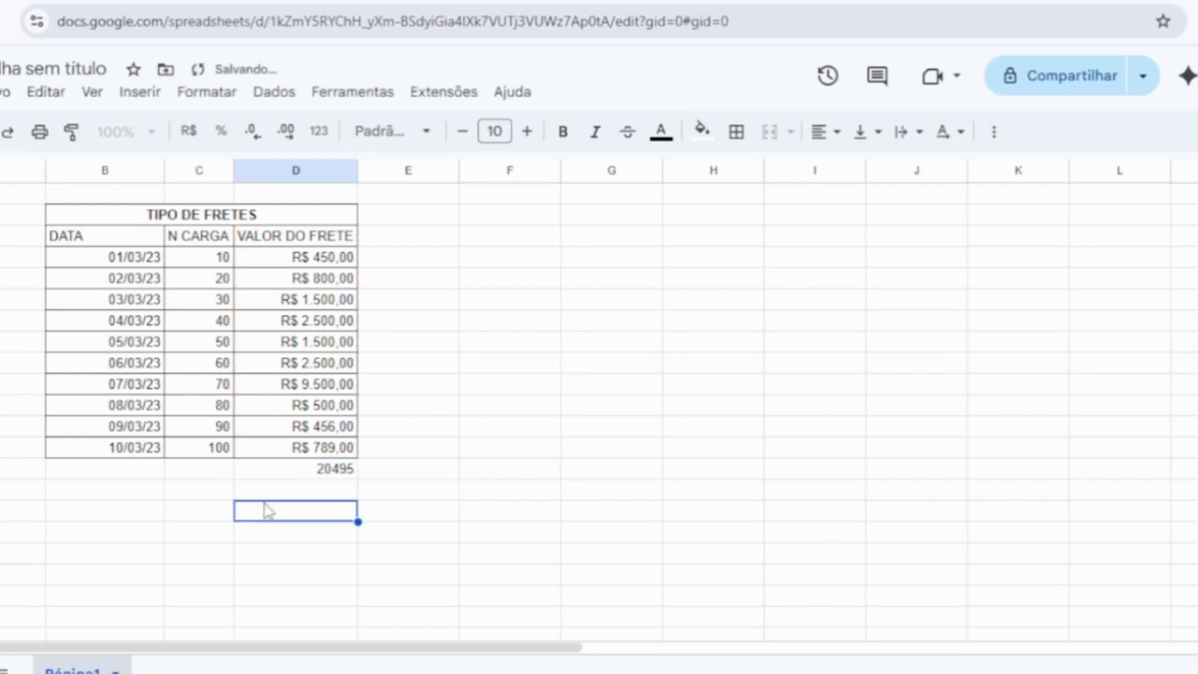
Step: Format the total in D14 as bold R$ currency on a yellow fill
left_click(310, 474)
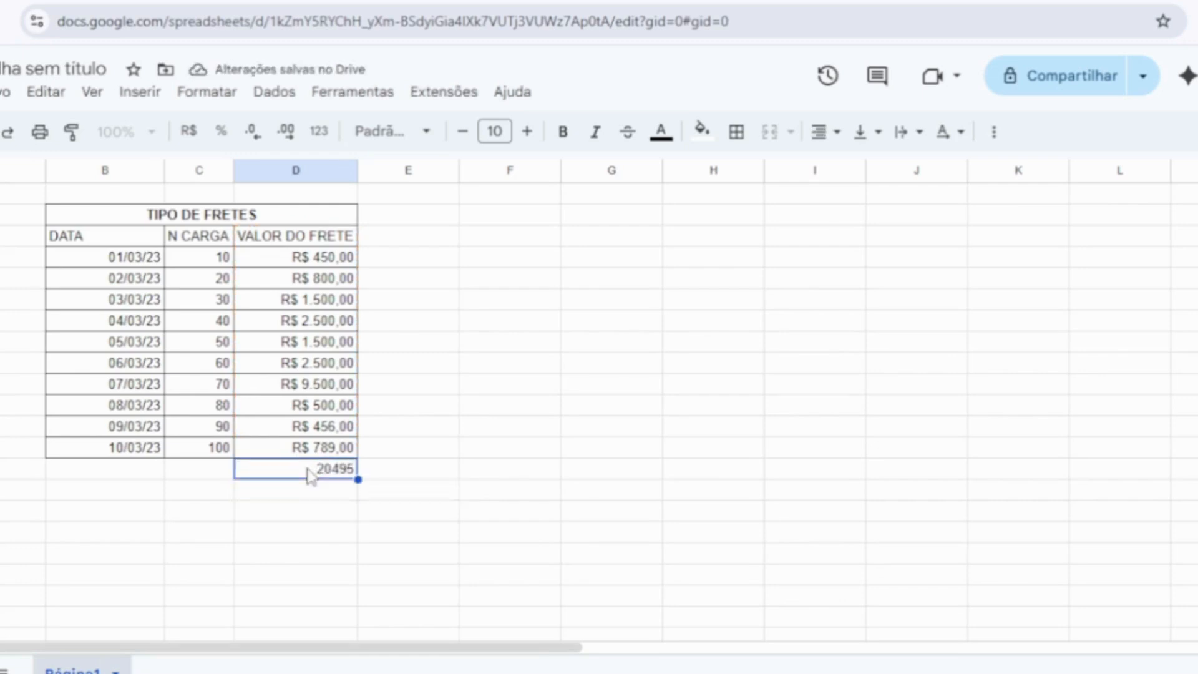
left_click(189, 132)
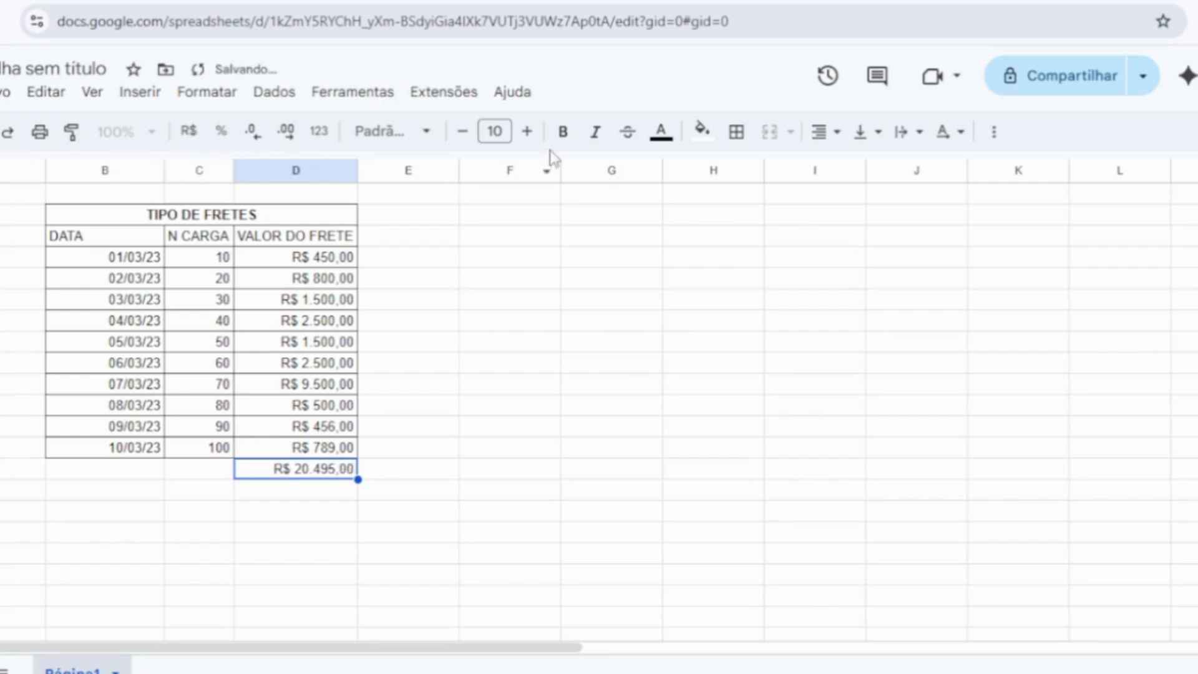
left_click(565, 136)
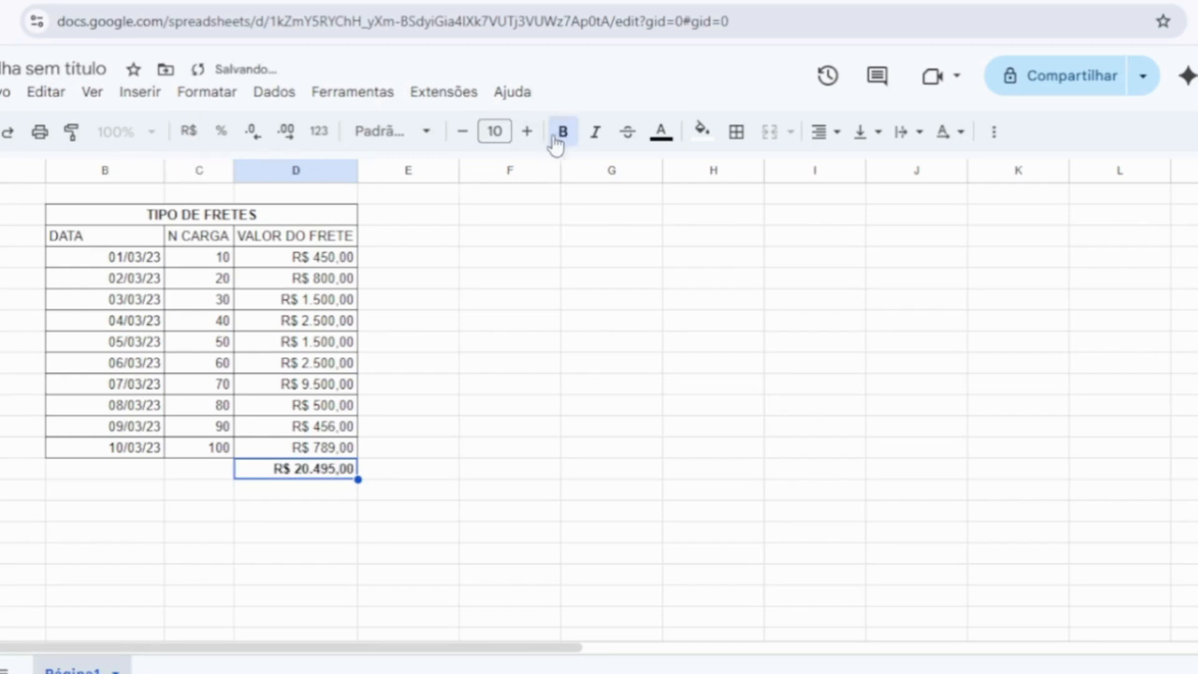
left_click(701, 134)
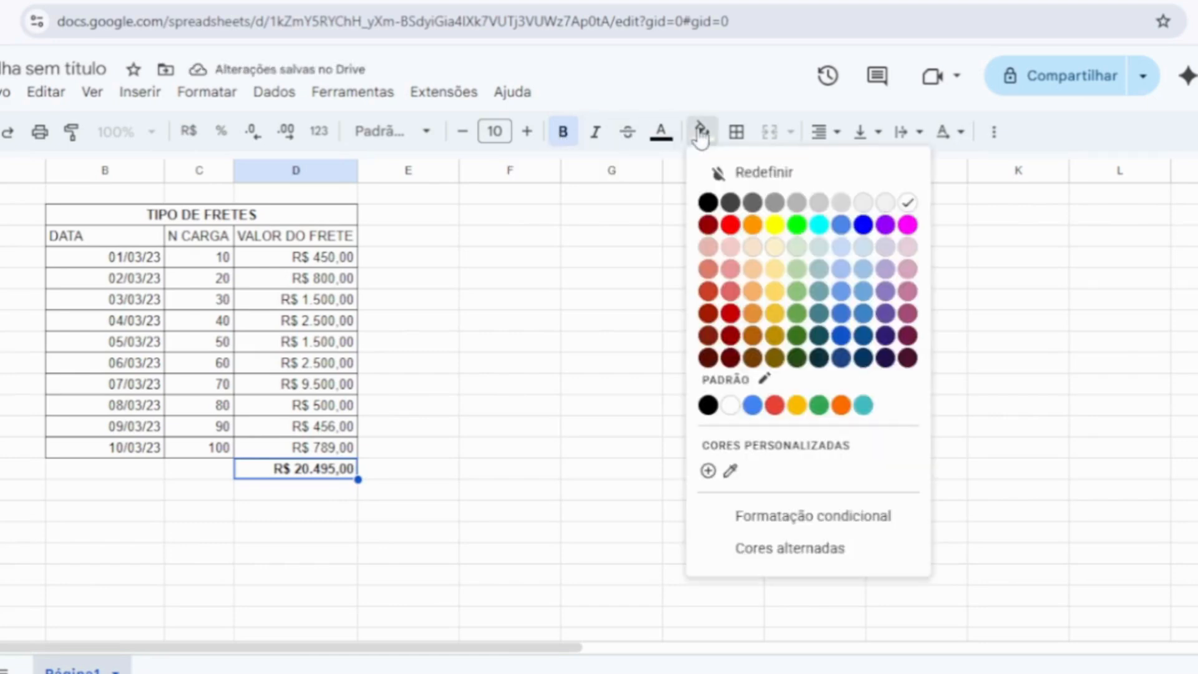
left_click(775, 226)
left_click(321, 514)
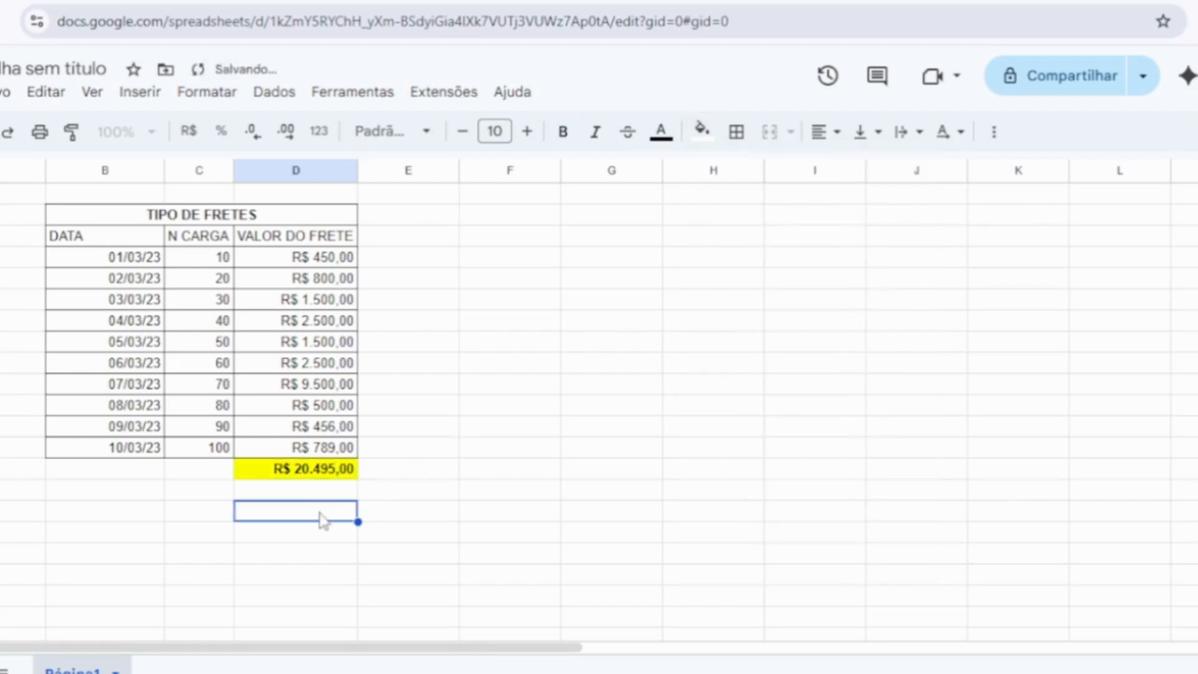
left_click(329, 472)
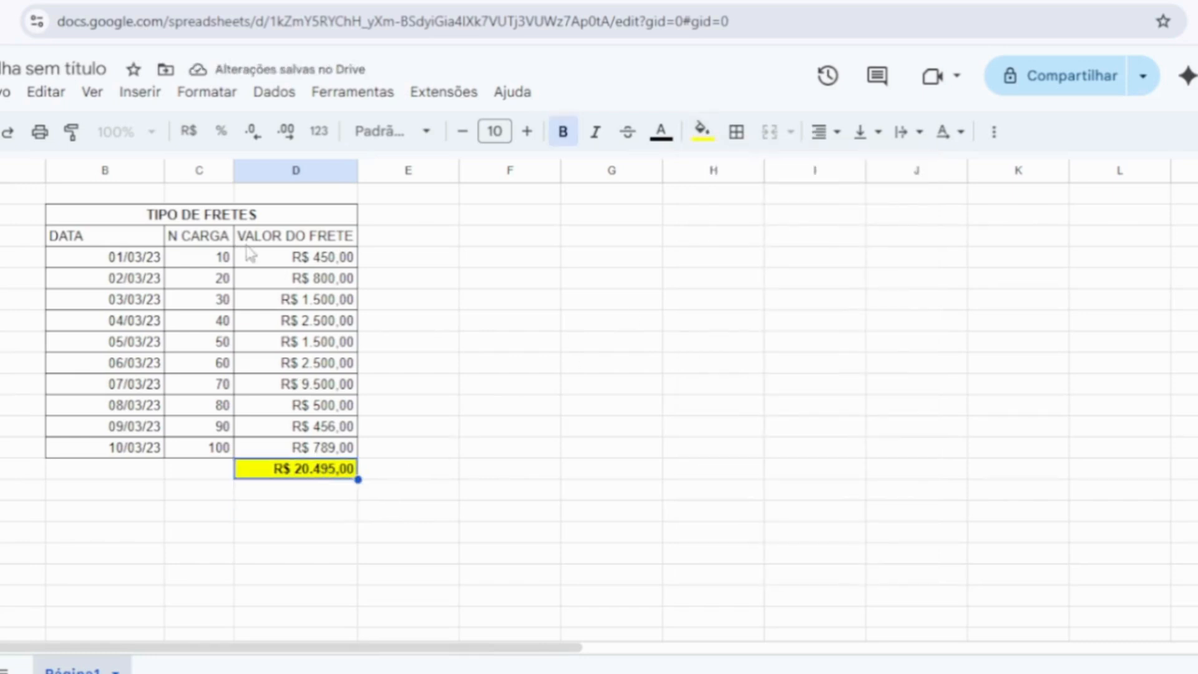
left_click(267, 515)
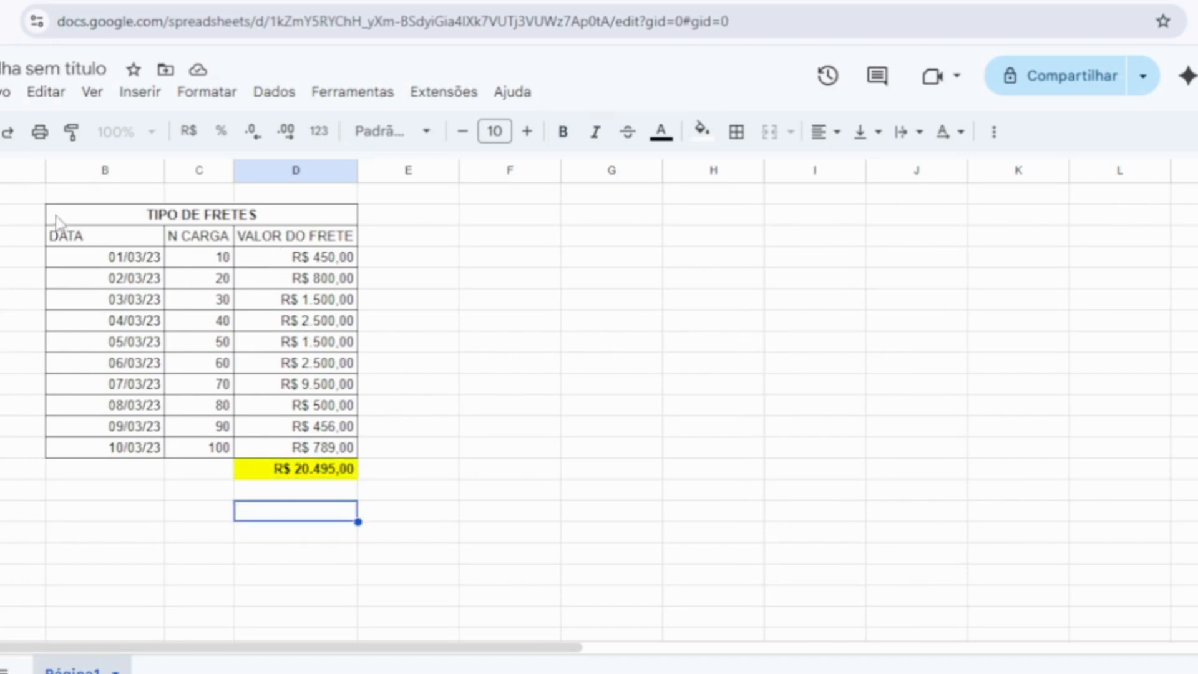
Step: Enter the carrier column header ending in PORTADOR in cell A3, beside the DATA header
left_click(18, 242)
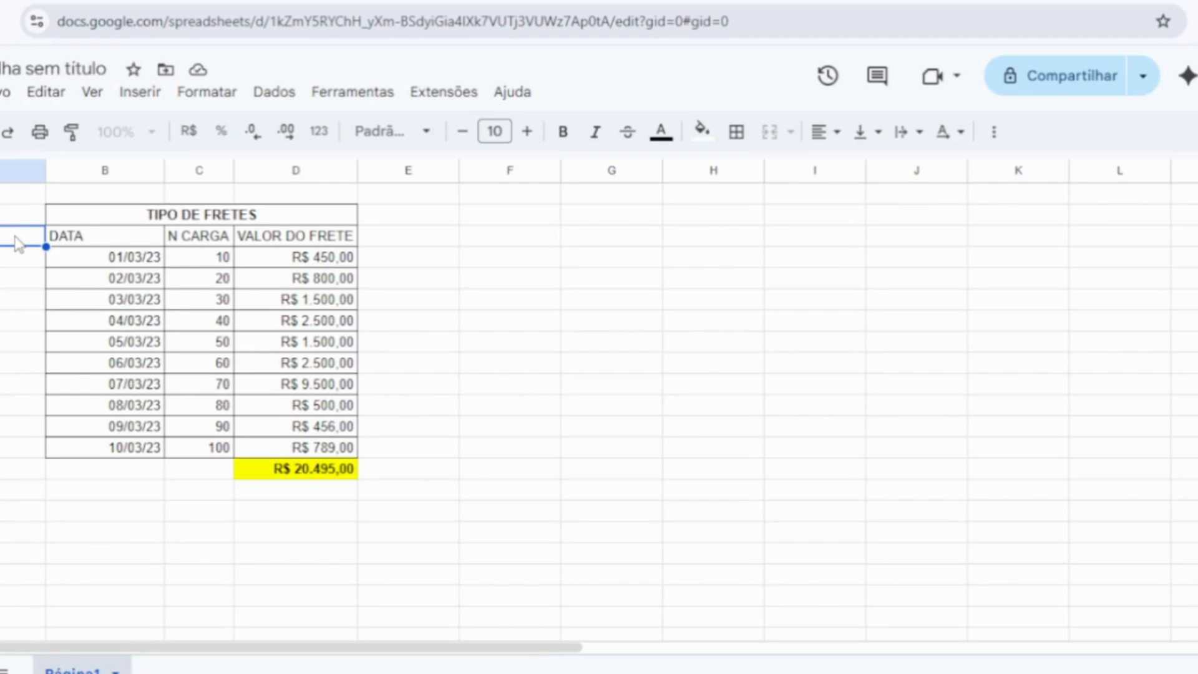
double_click(17, 237)
type("AD")
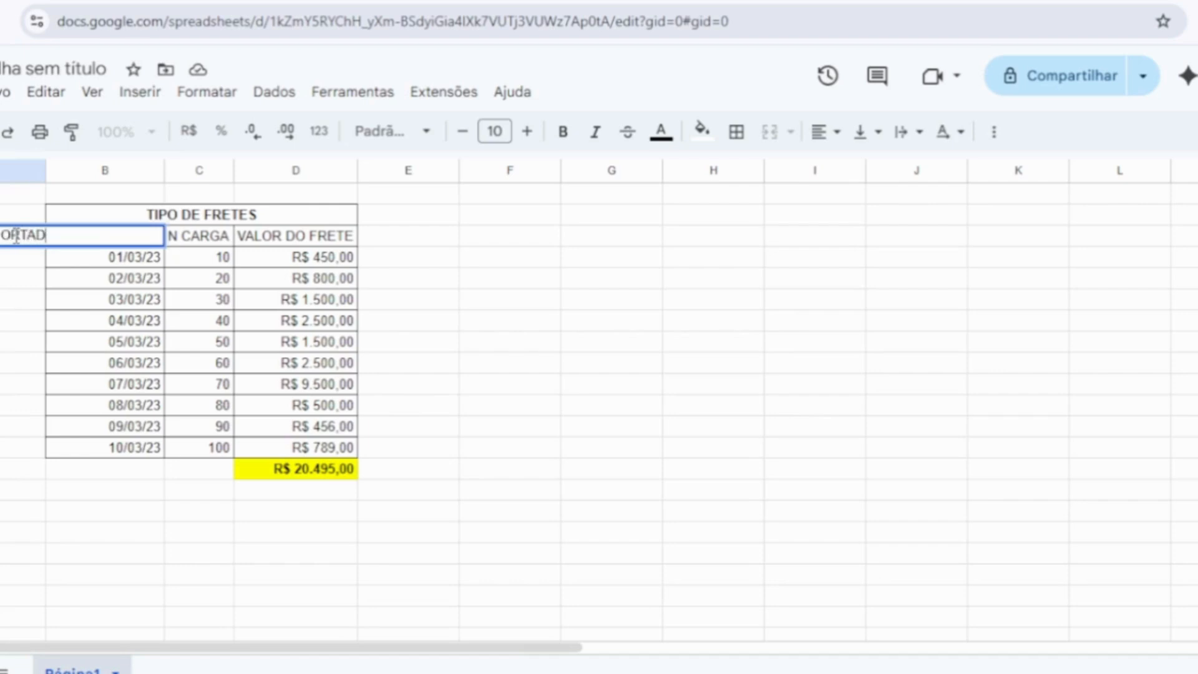
type("OR")
key("Return")
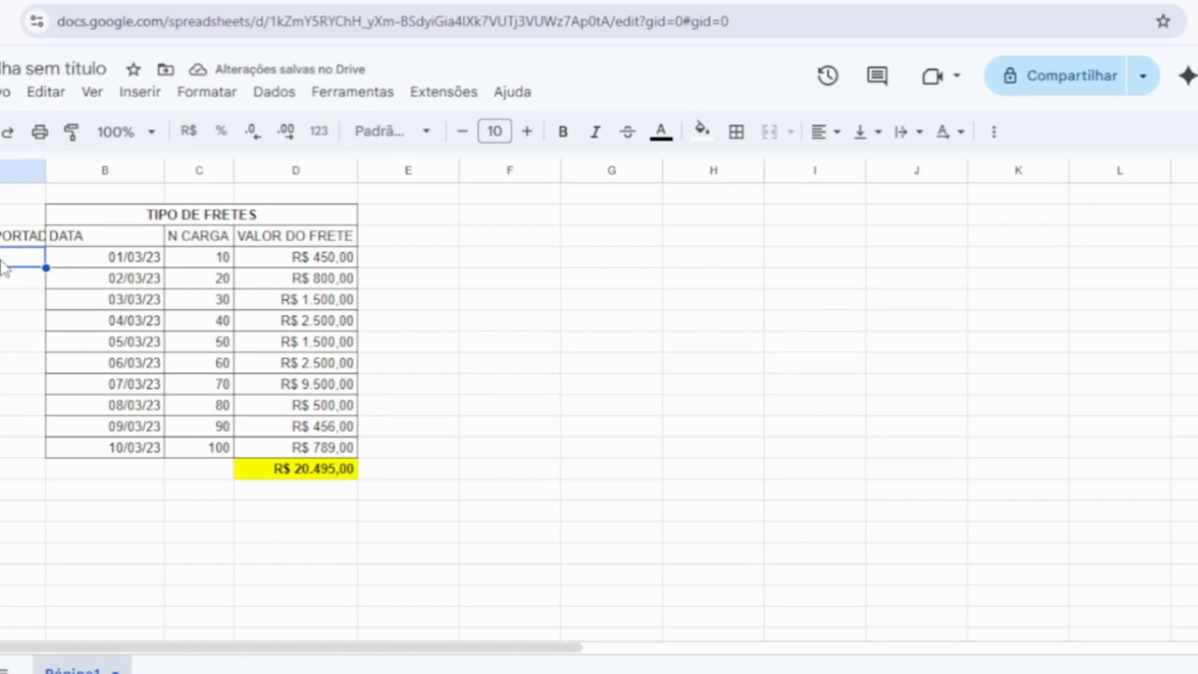
double_click(2, 259)
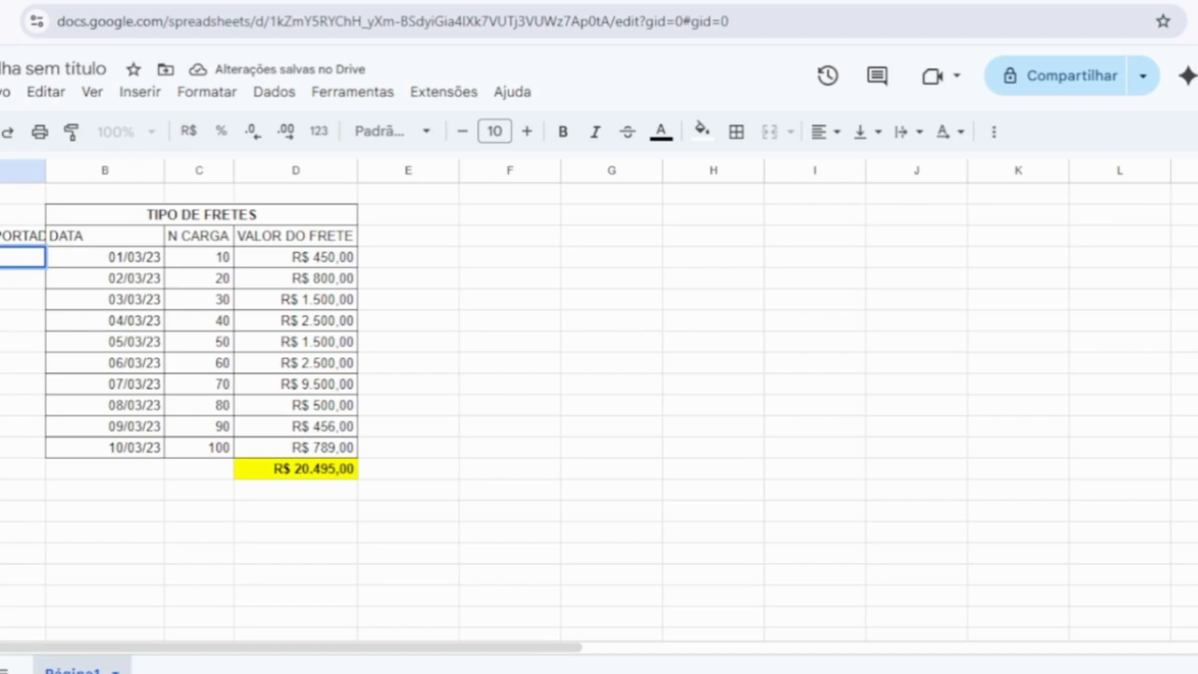
type("TADOR")
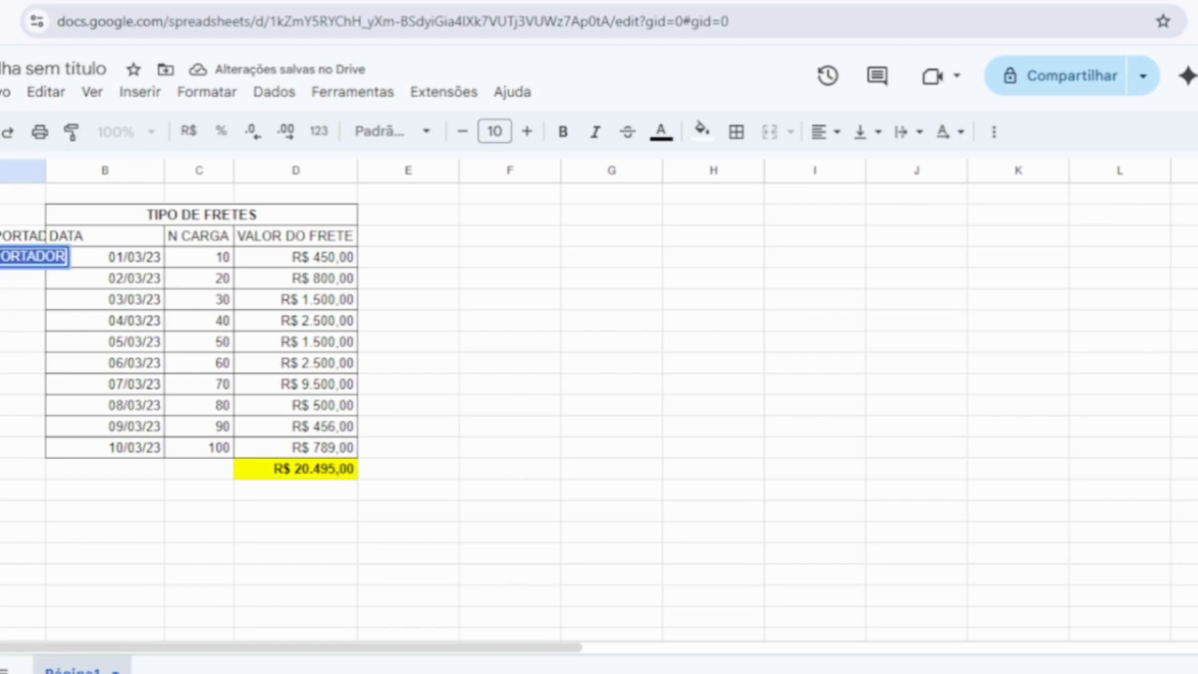
left_click(2, 329)
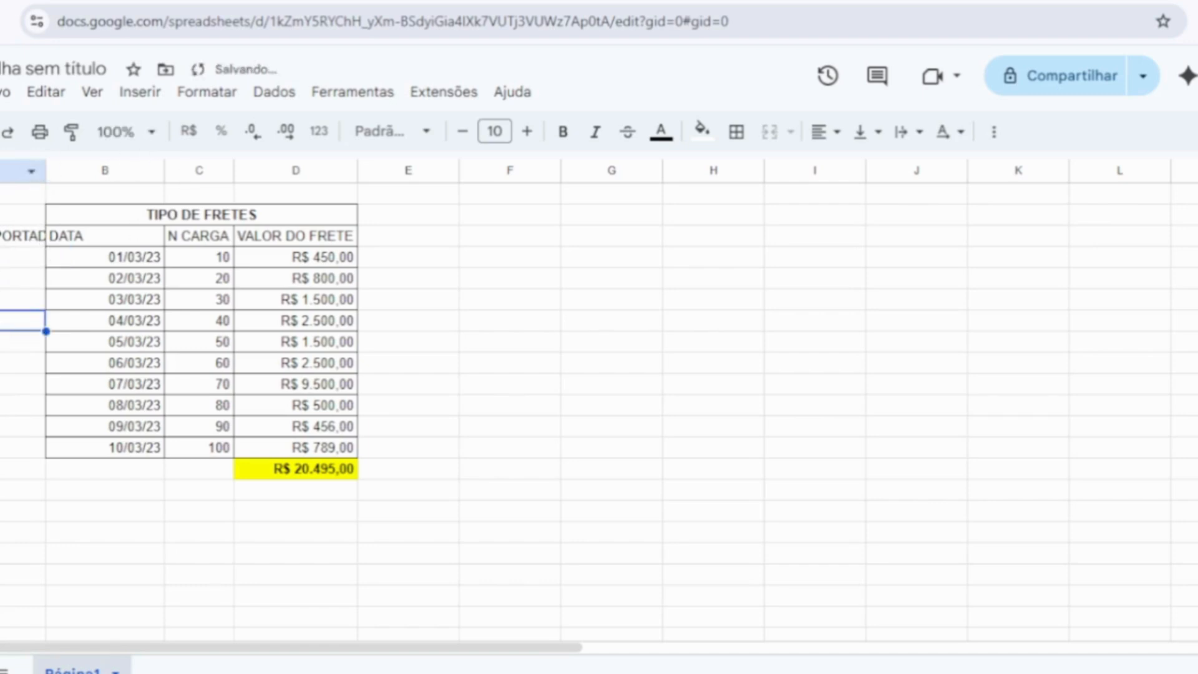
Step: Enter the first carrier code ending in 001 in cell A4 and fill the series down to A13, ending in 010
left_click(3, 257)
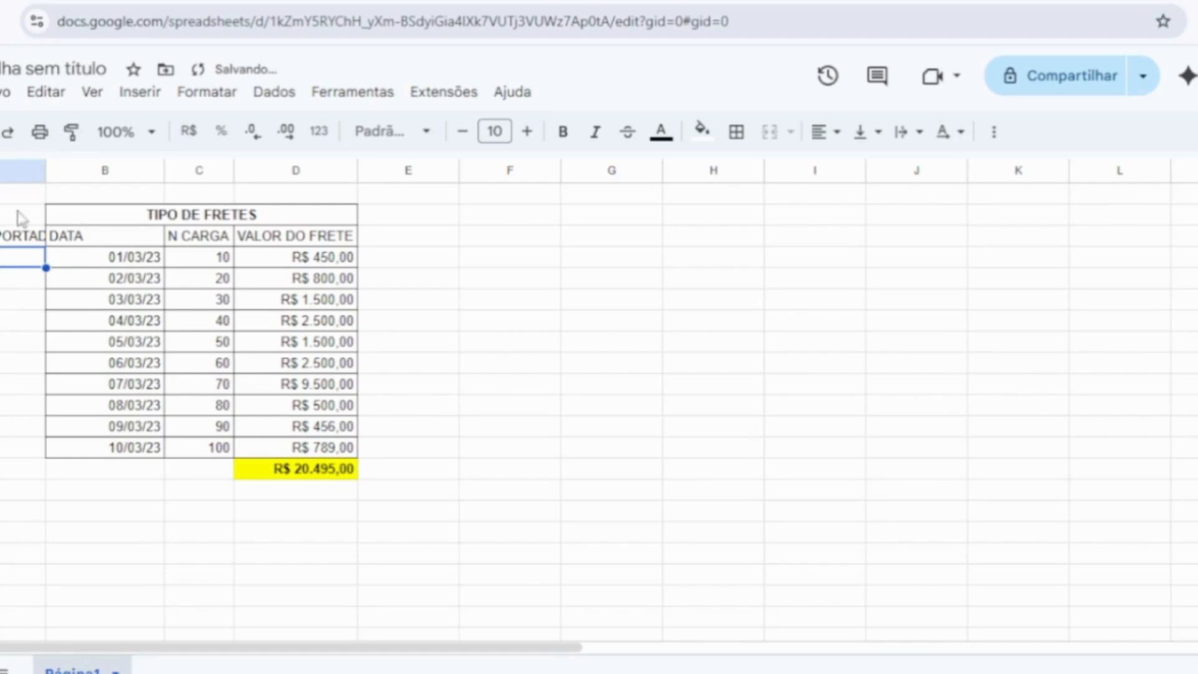
double_click(5, 259)
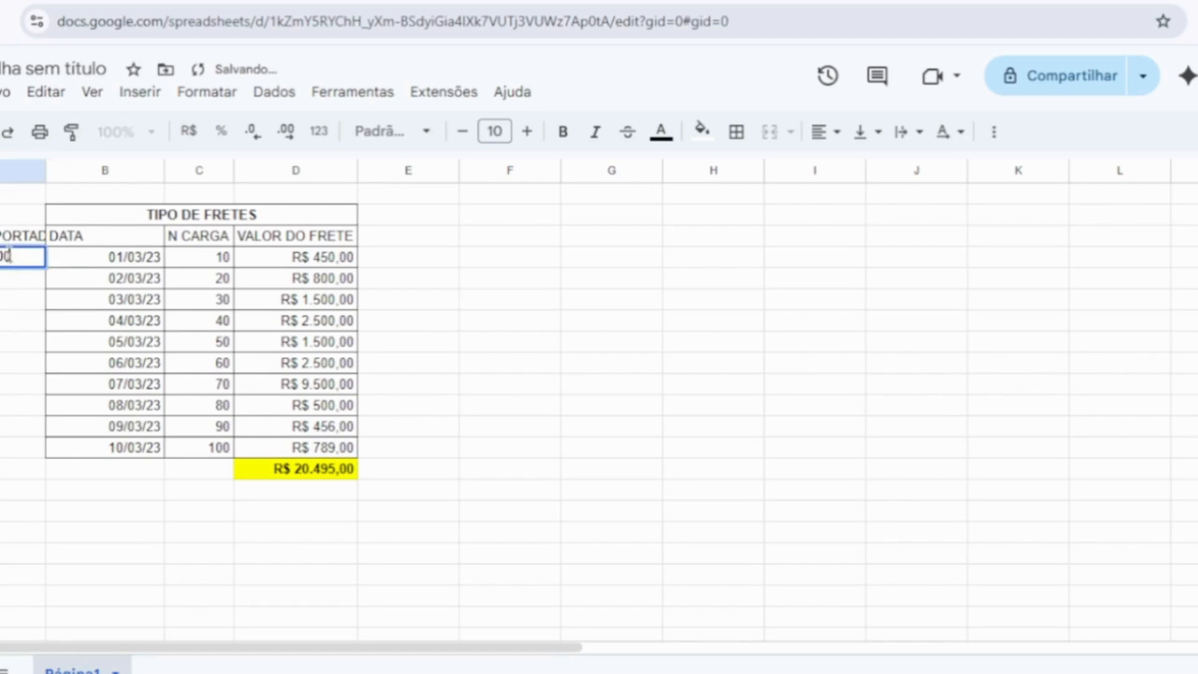
left_click(599, 377)
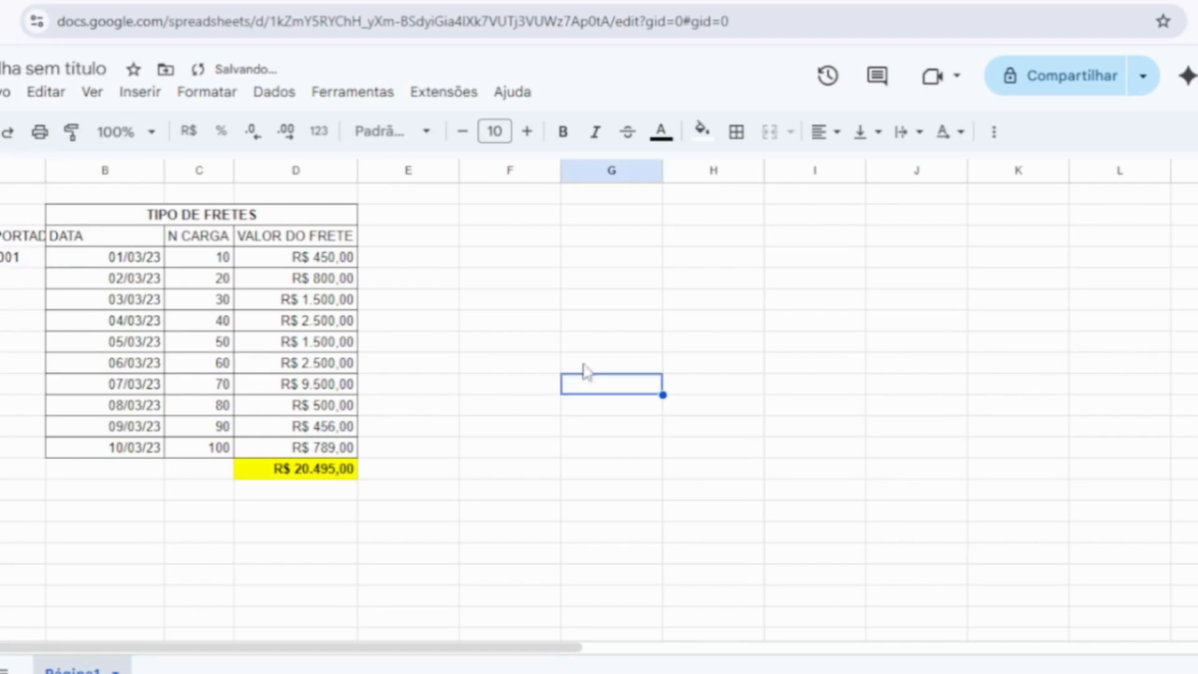
left_click(16, 266)
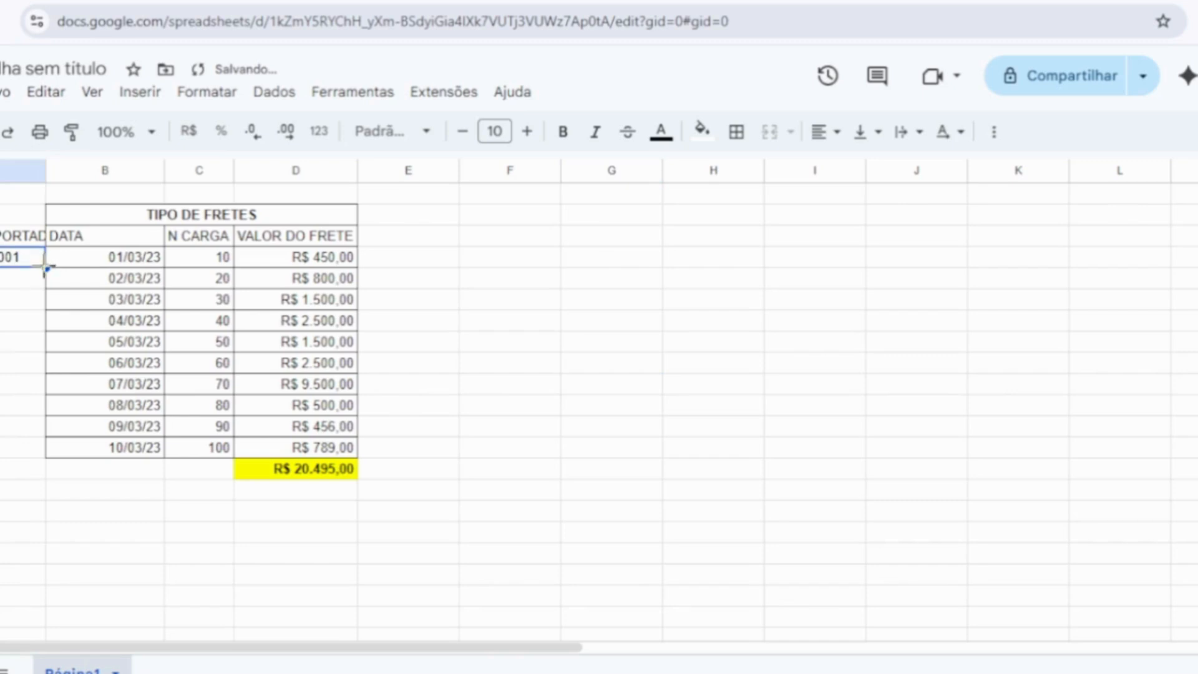
left_click_drag(46, 266, 45, 457)
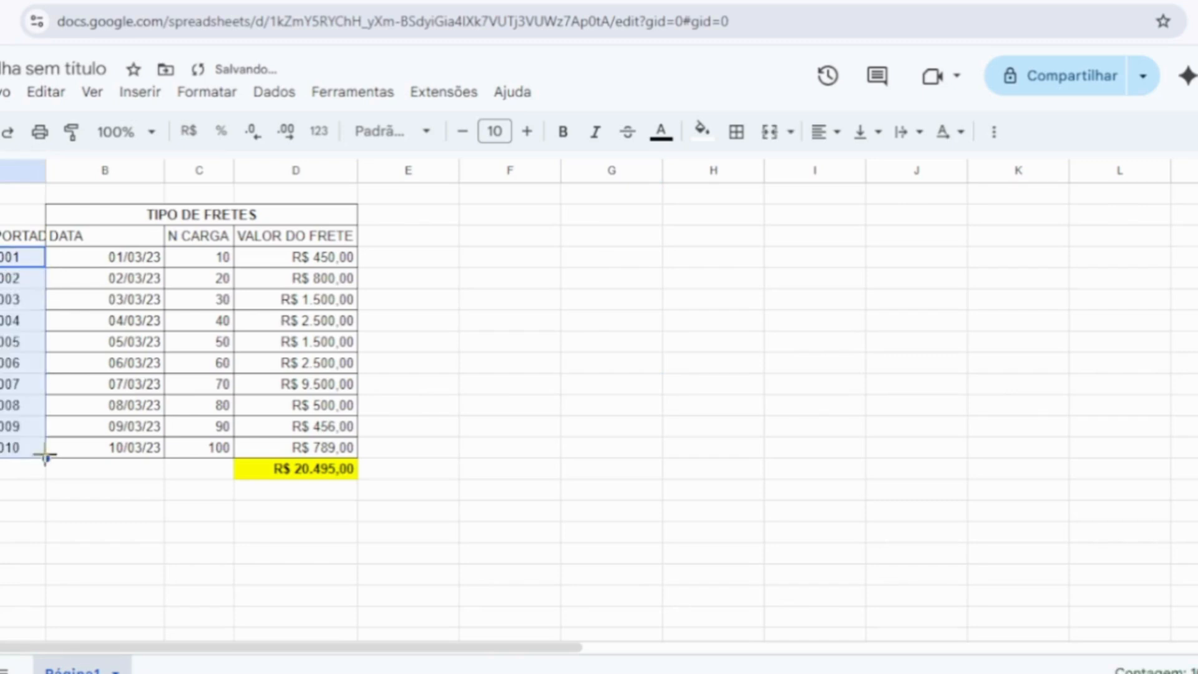
left_click(621, 454)
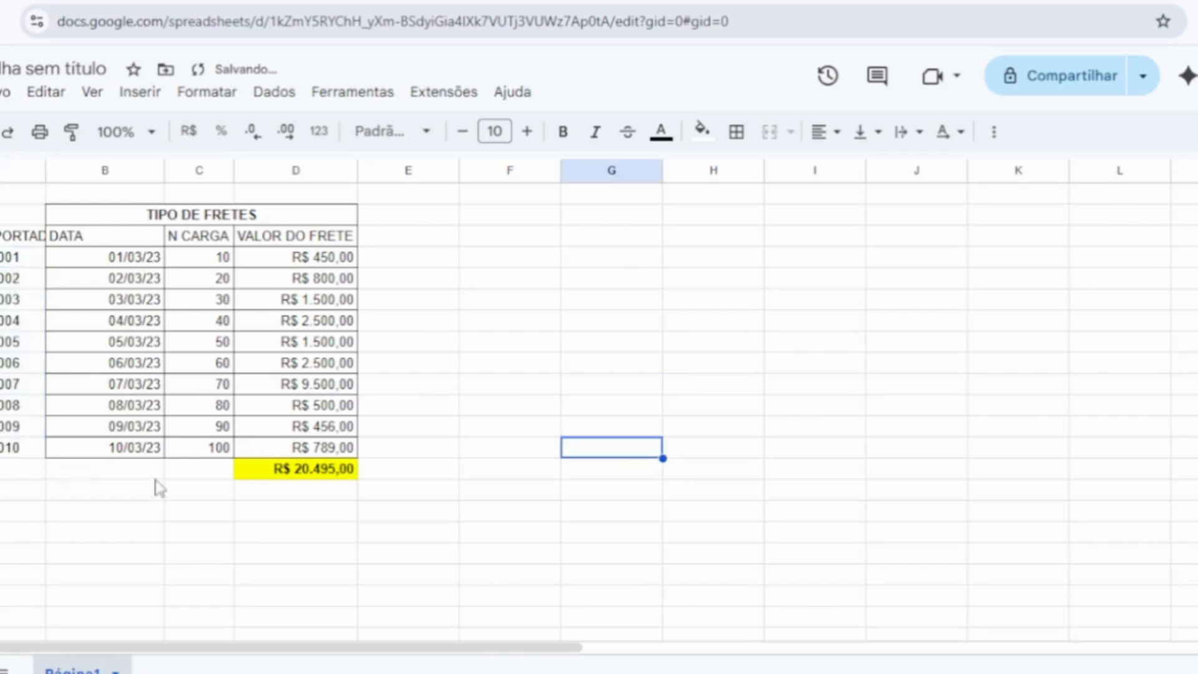
left_click_drag(17, 530, 16, 517)
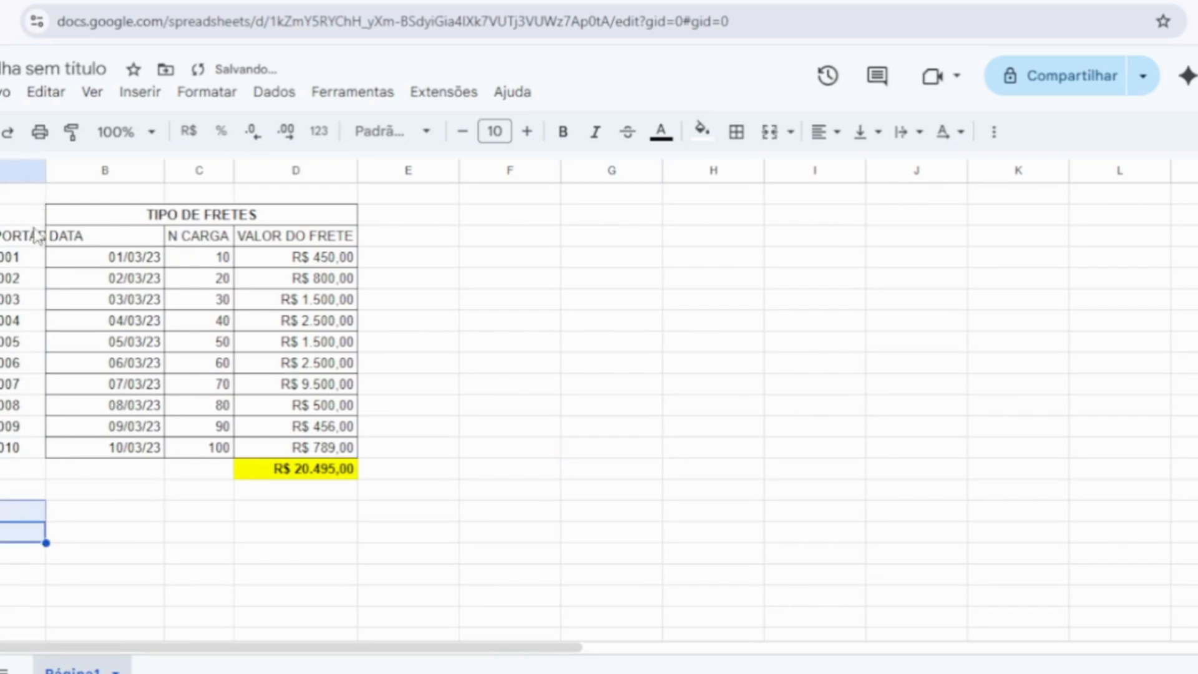
Step: Widen column A until the full carrier header fits
left_click(32, 241)
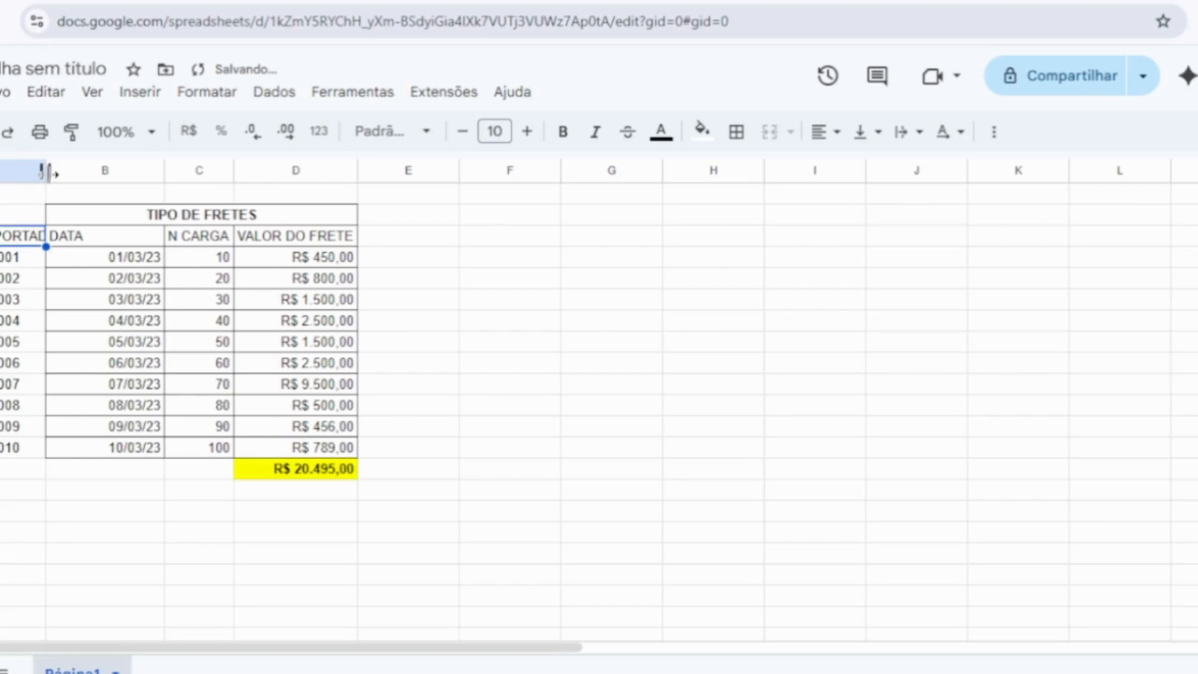
left_click_drag(48, 172, 74, 172)
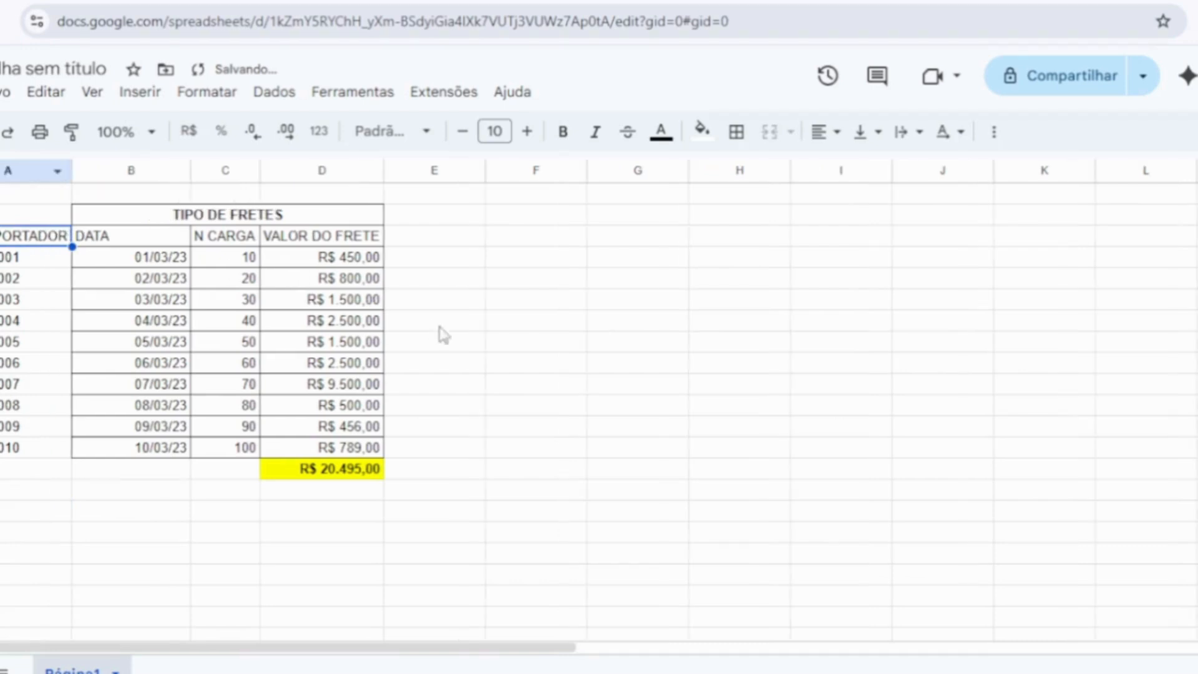
left_click(571, 425)
Step: Apply all borders to the range A3:E14, including the carrier column, the total row and the empty column E
left_click_drag(35, 241, 448, 484)
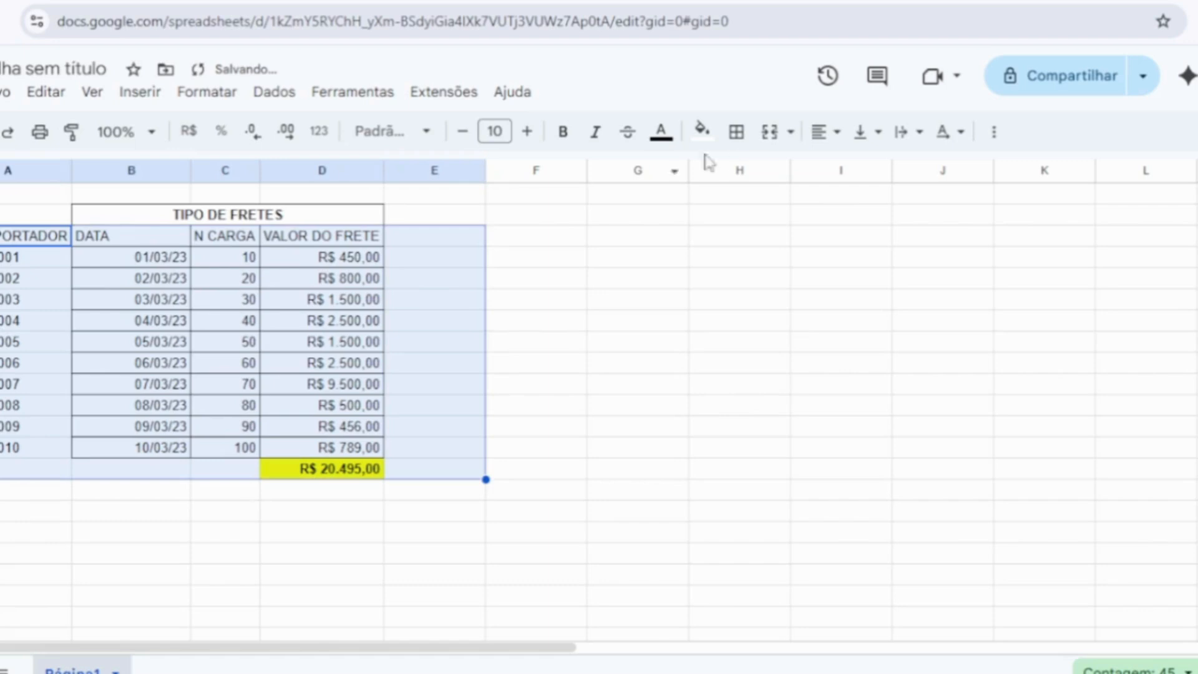
left_click(737, 136)
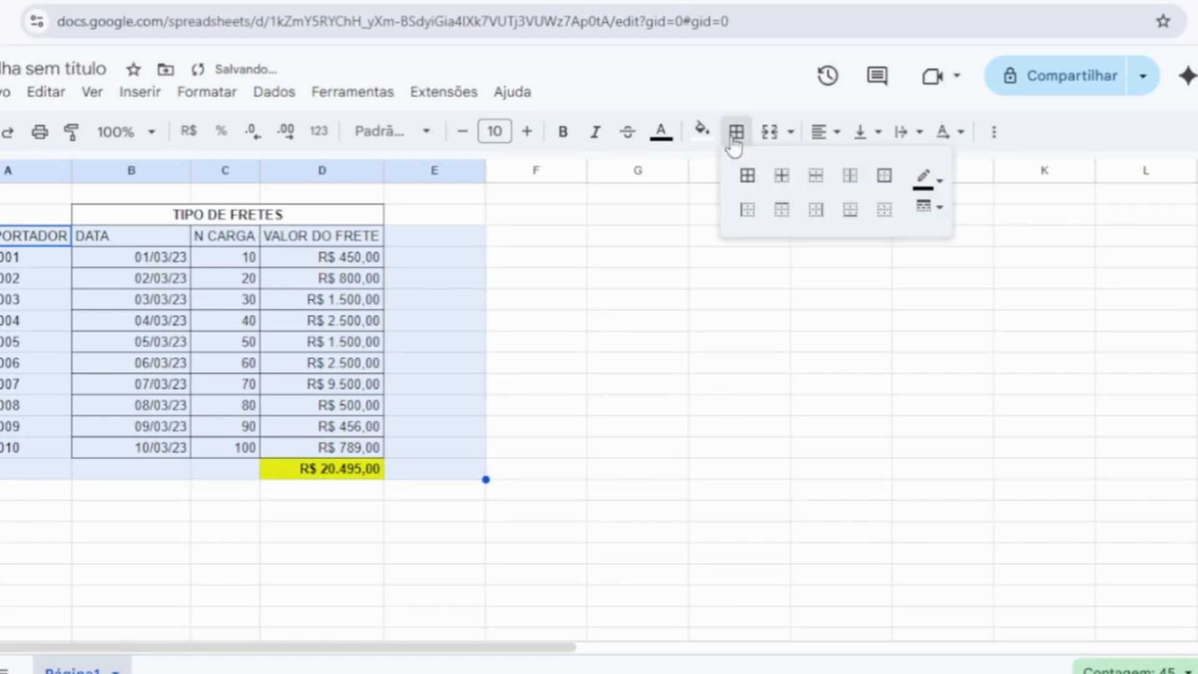
left_click(747, 175)
left_click(116, 579)
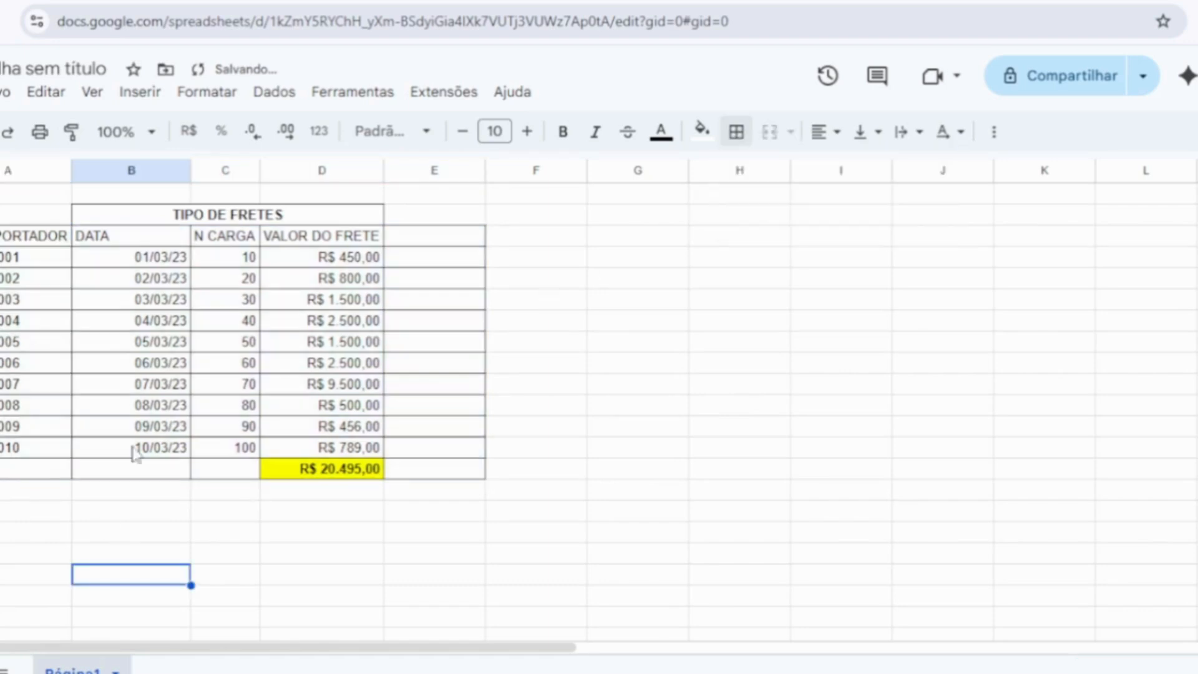
left_click(600, 368)
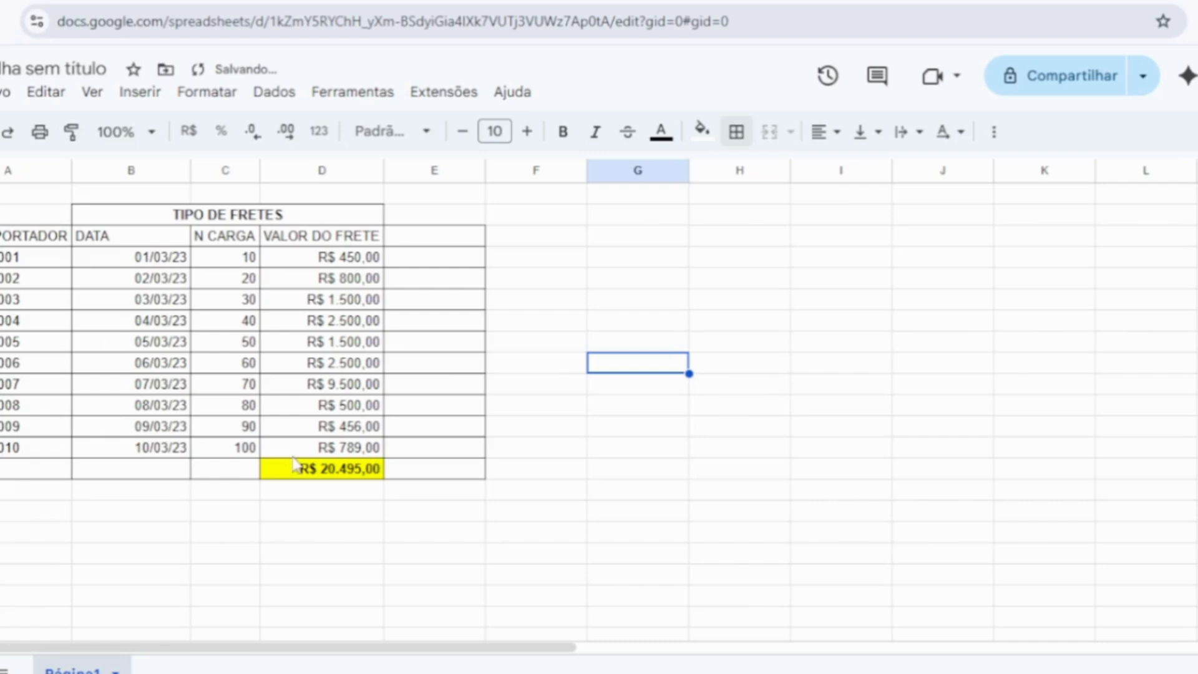
left_click(345, 475)
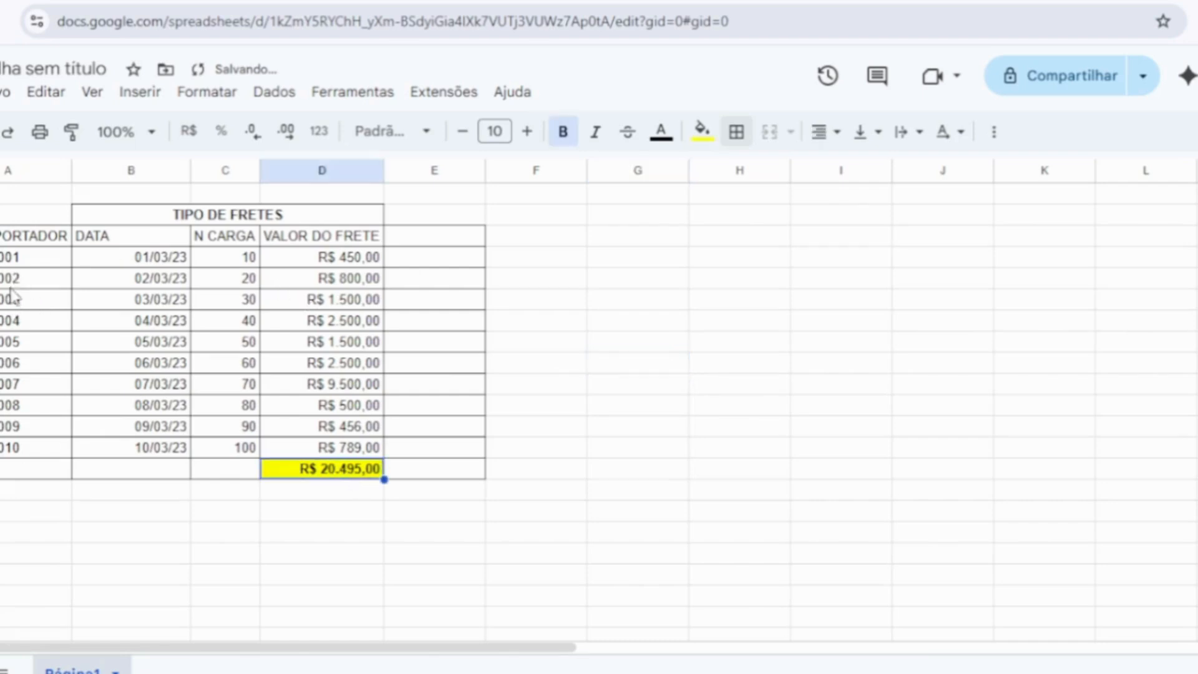
left_click_drag(19, 363, 17, 447)
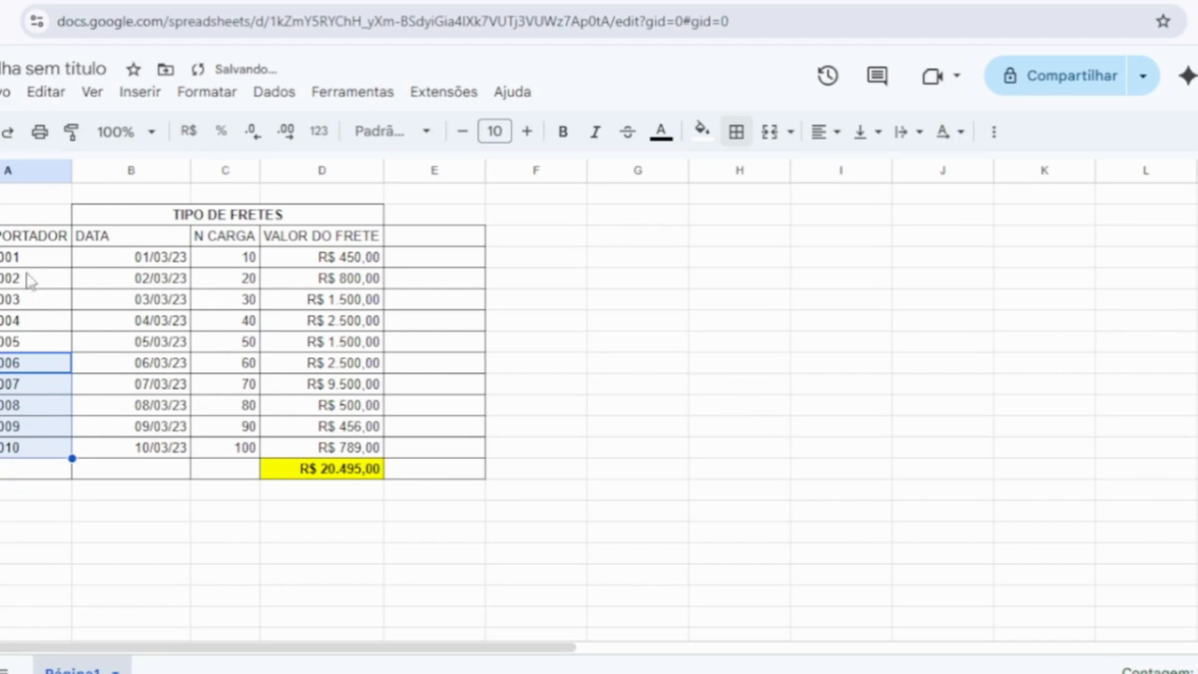
left_click(443, 263)
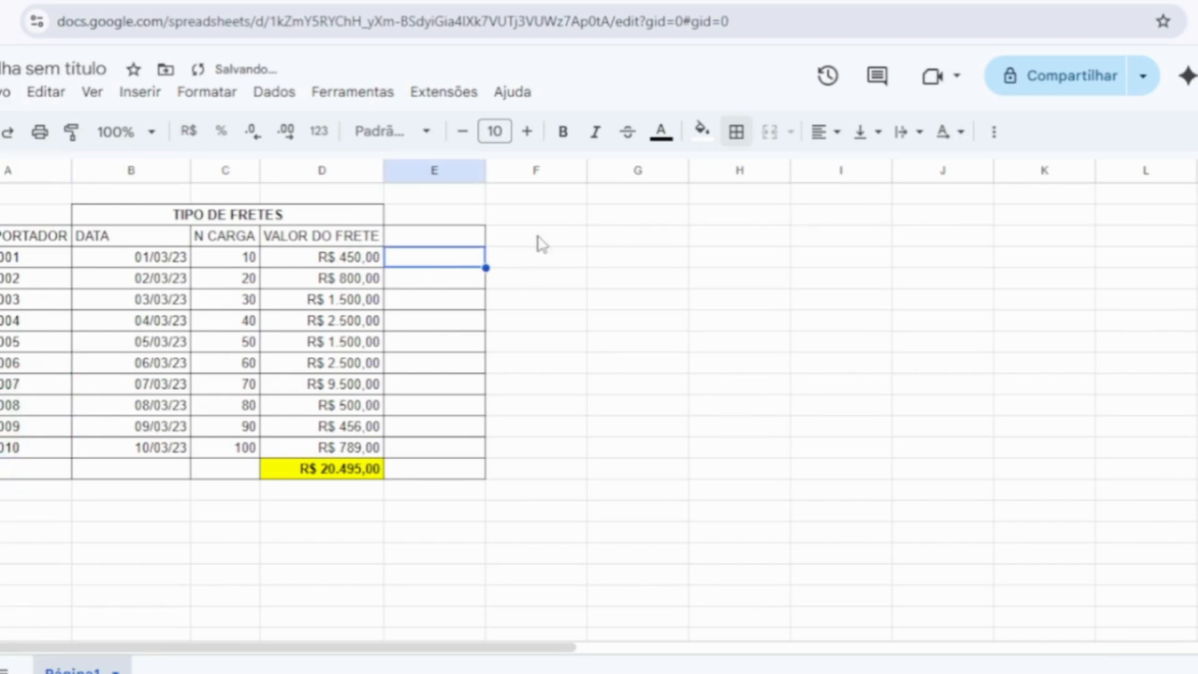
left_click_drag(698, 421, 700, 404)
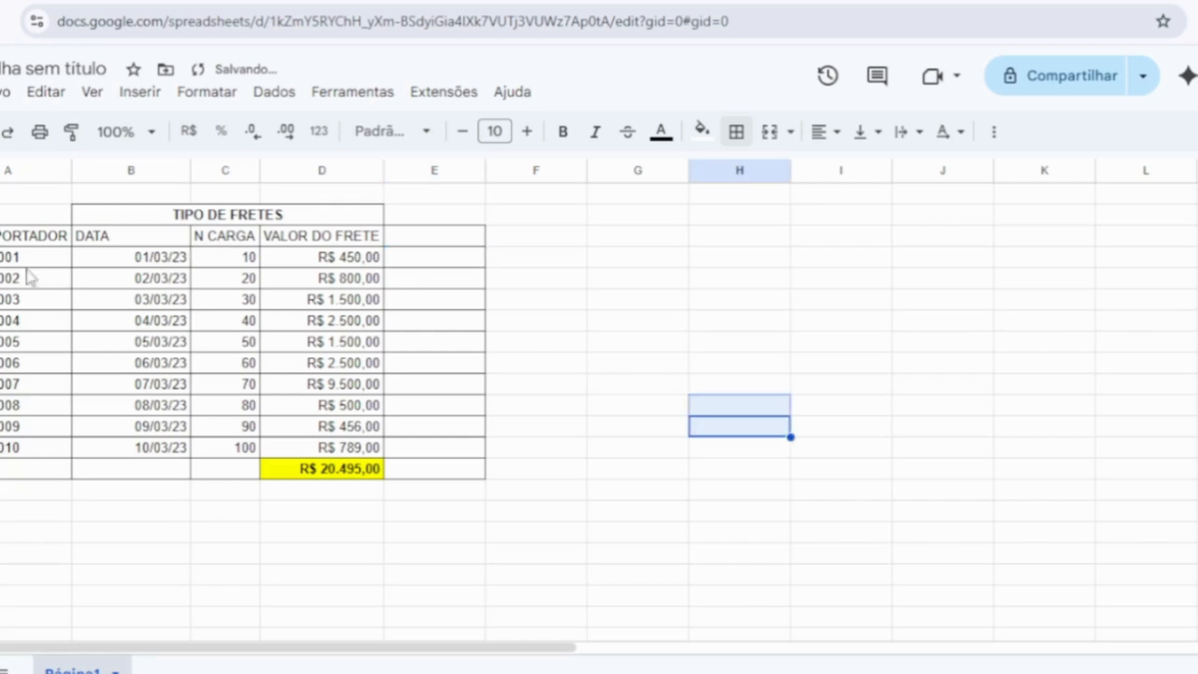
left_click(440, 262)
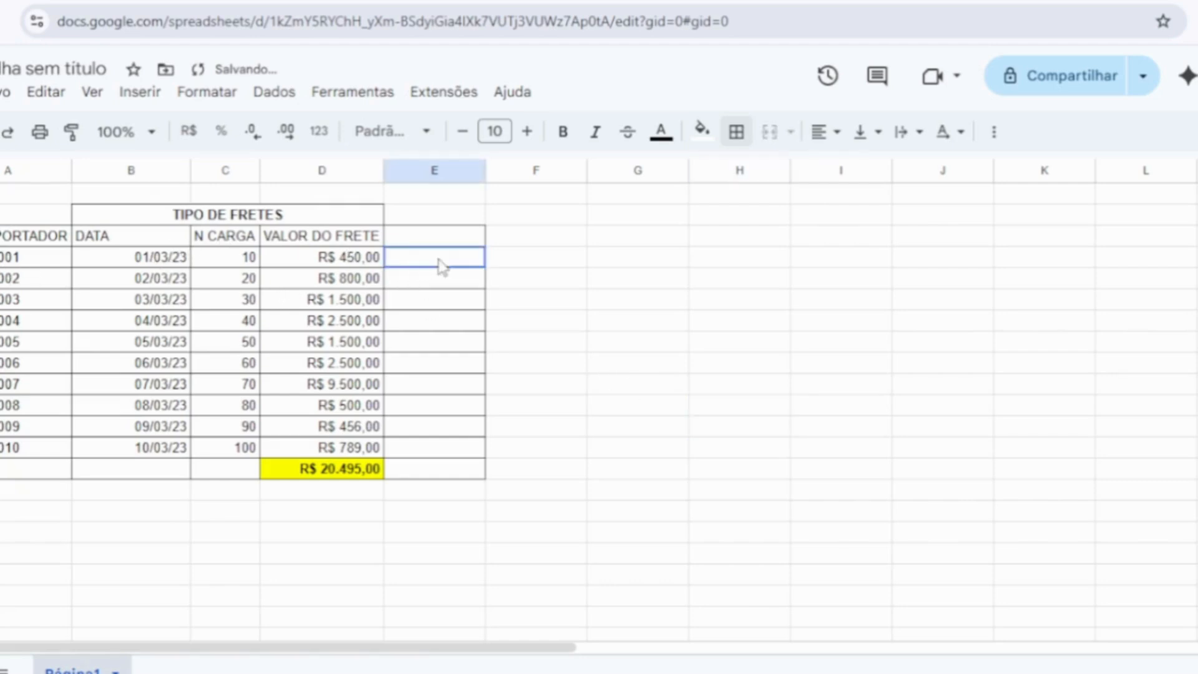
Step: Enter the formula =D4/D14 in cell E4 to divide the first freight value by the total
left_click(353, 257)
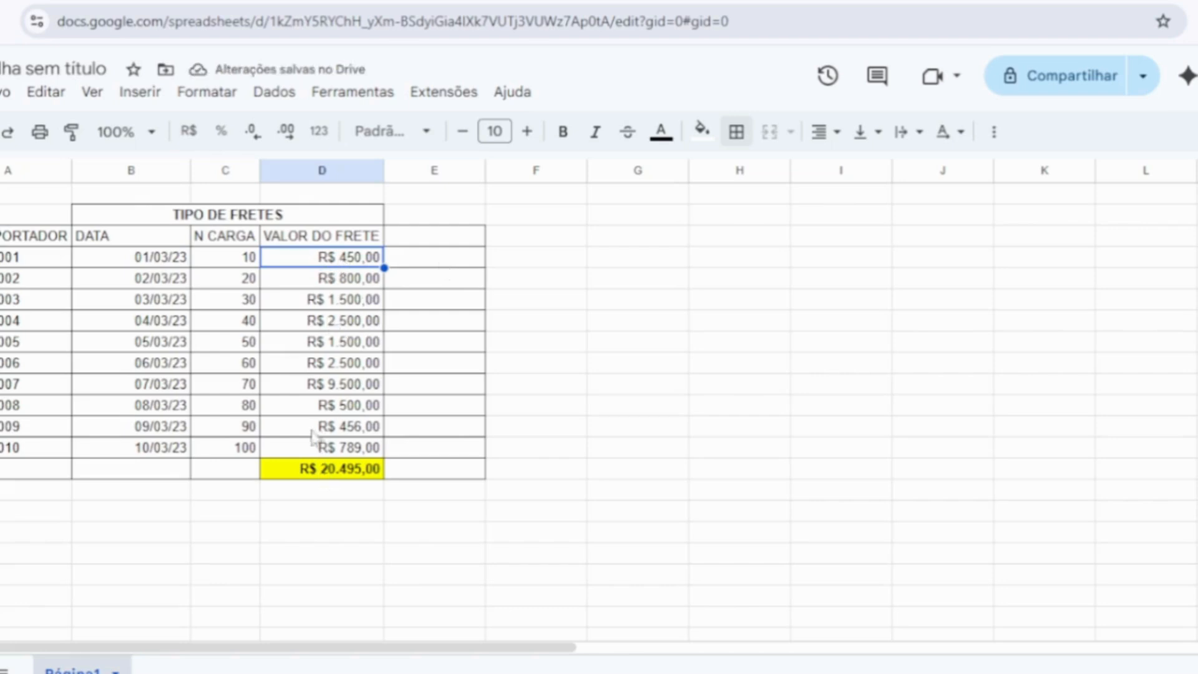
left_click(313, 477)
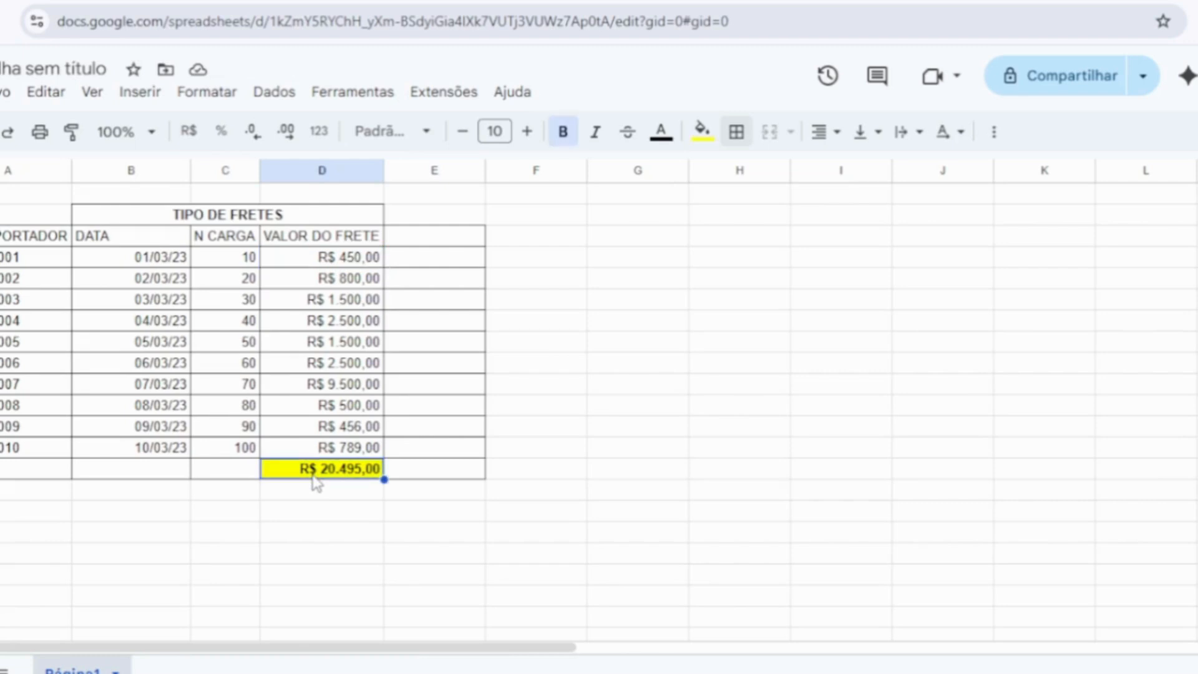
left_click(459, 264)
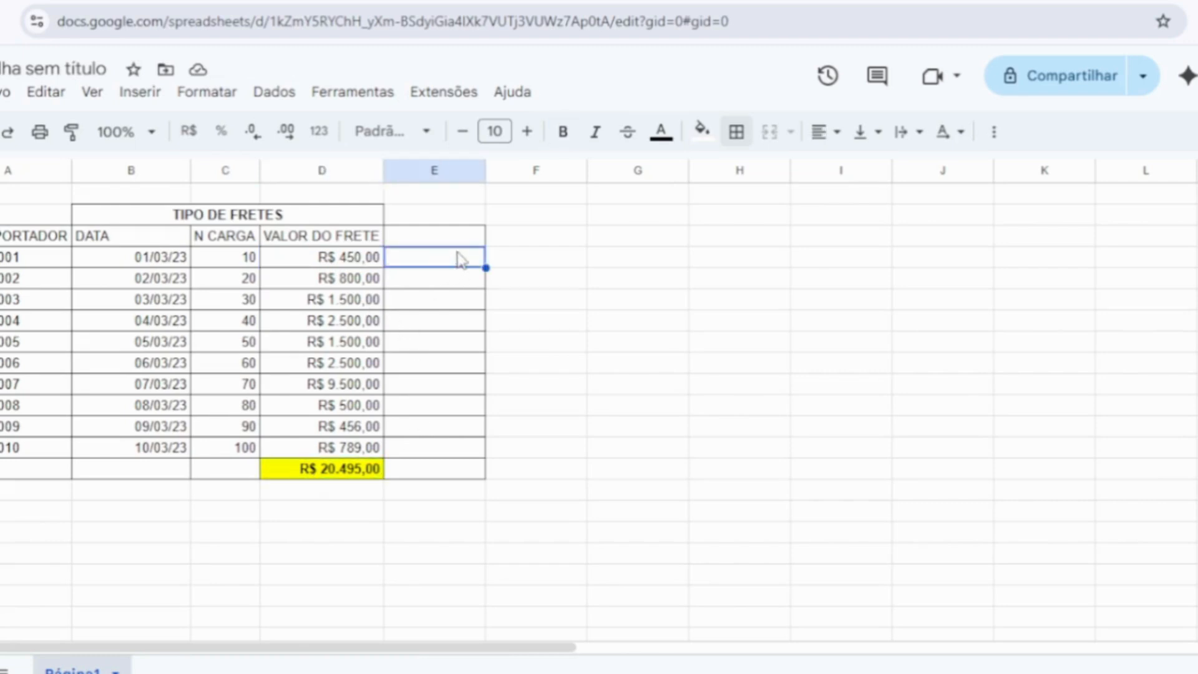
type("=")
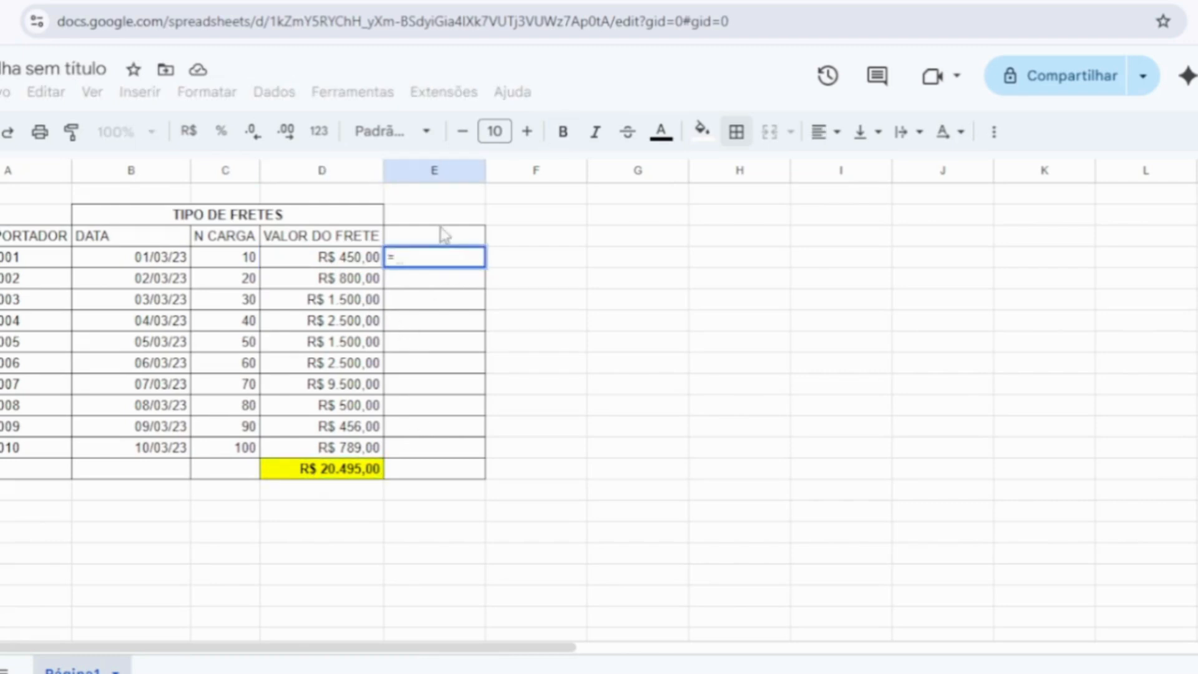
left_click(357, 265)
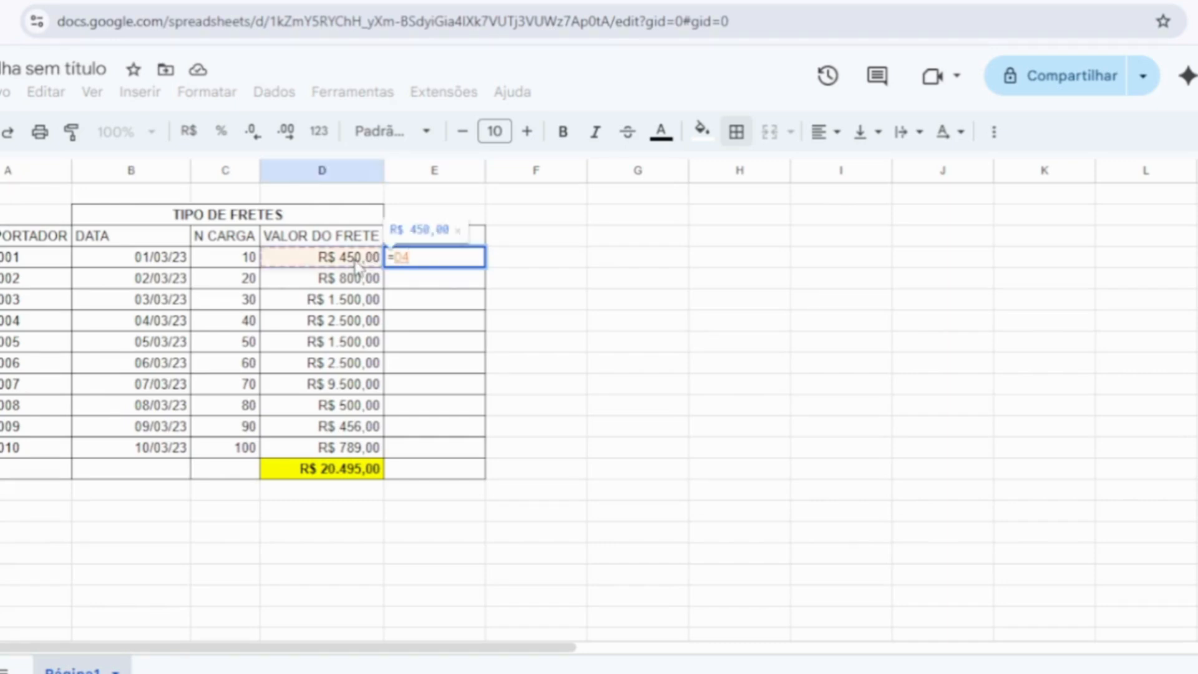
type("/")
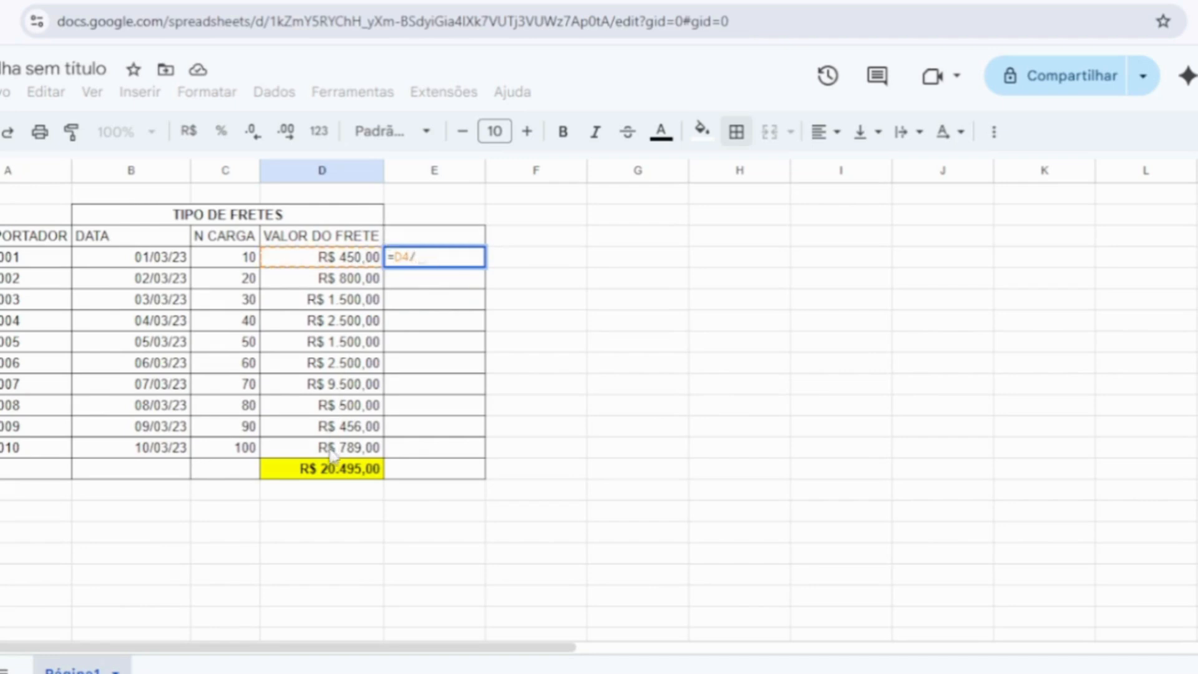
left_click(331, 473)
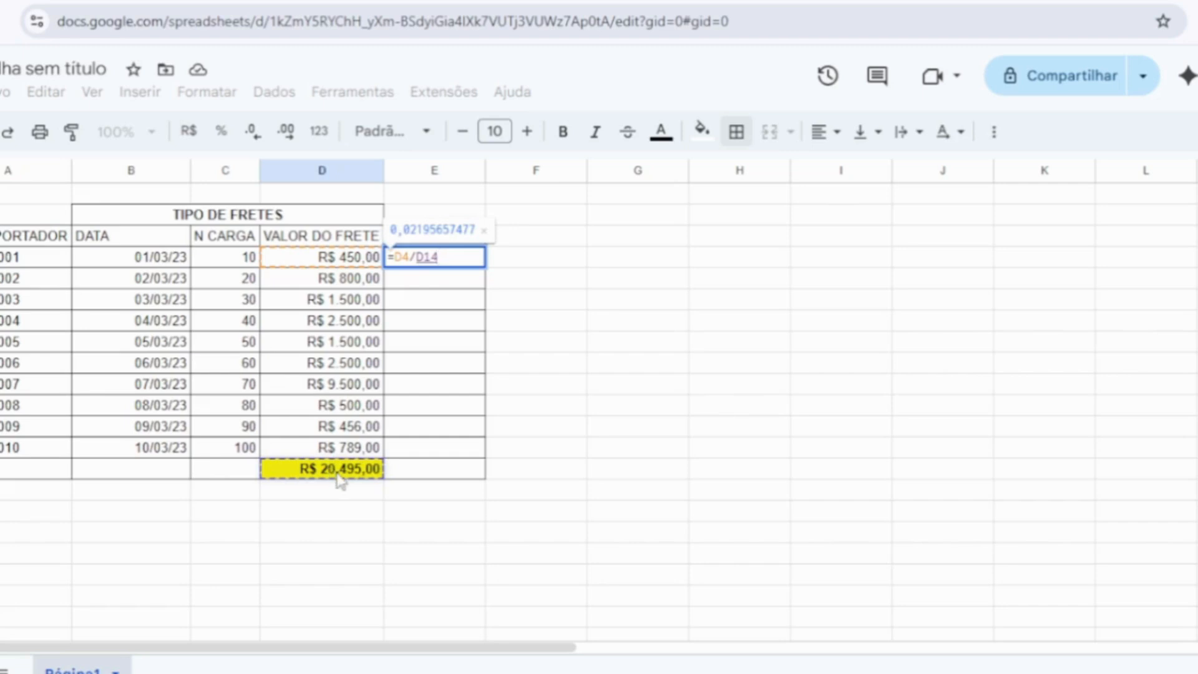
key("Return")
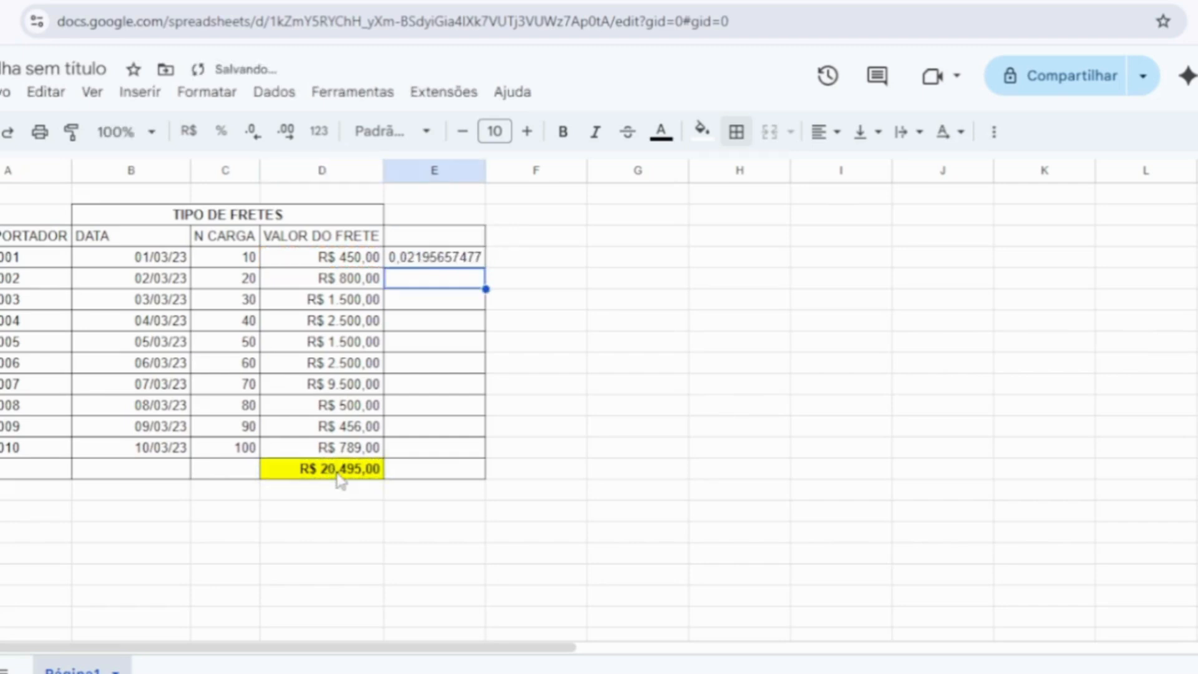
Step: Format cell E4 as a percentage and narrow column E
left_click(441, 259)
left_click(222, 133)
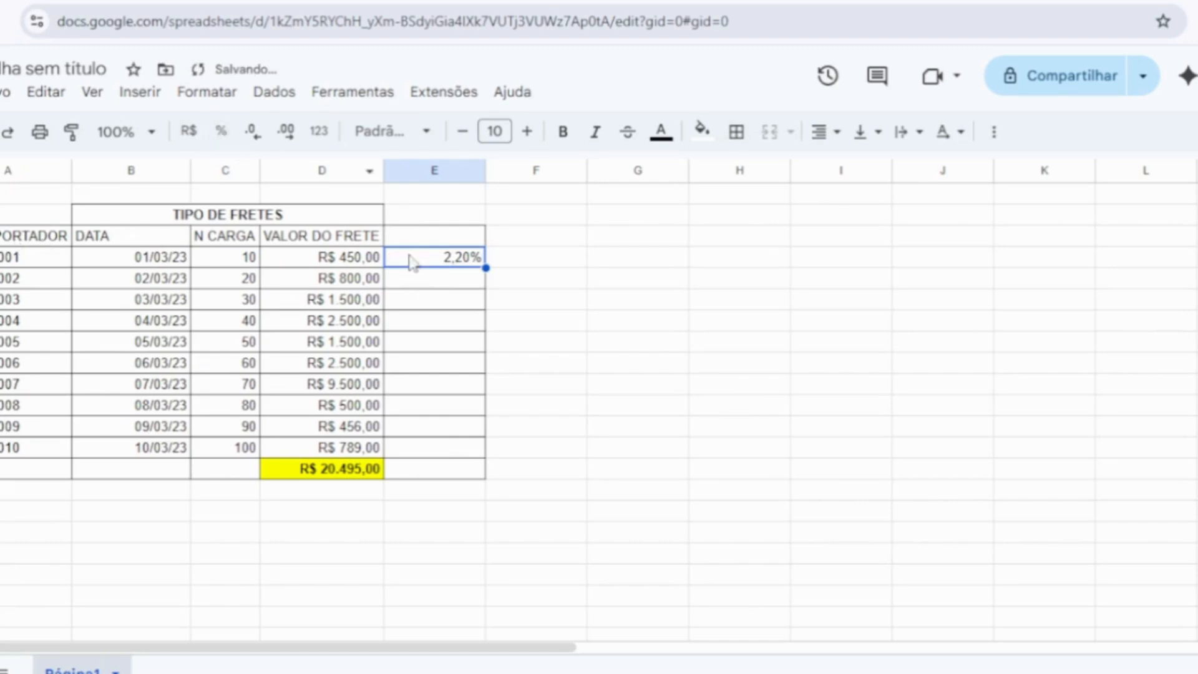
left_click_drag(486, 170, 450, 172)
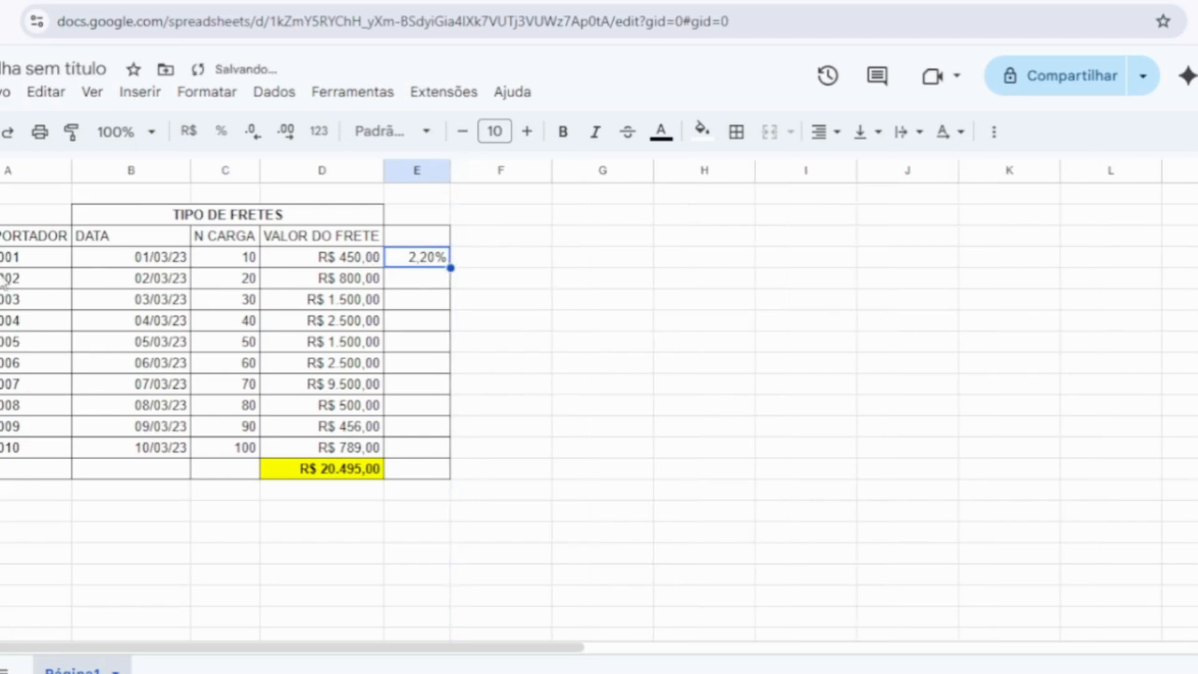
Step: Fill the share formula down from E4 and accept the suggested =D4/$D$14 for the range E4:E14
double_click(451, 267)
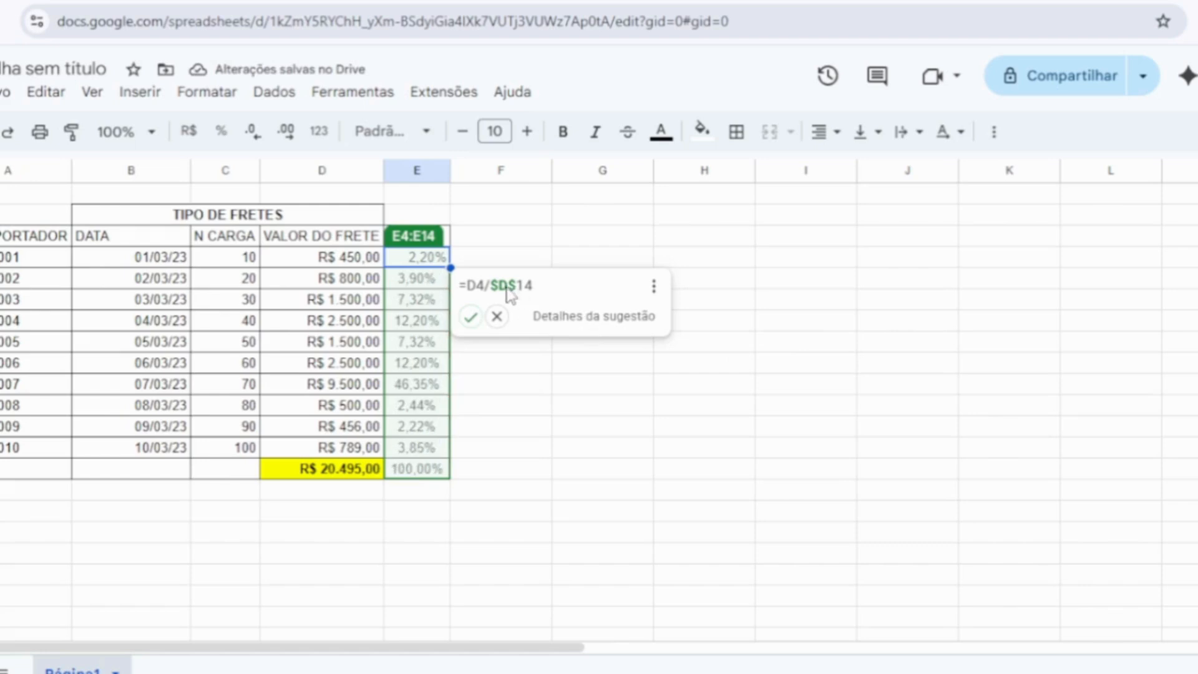
left_click(470, 317)
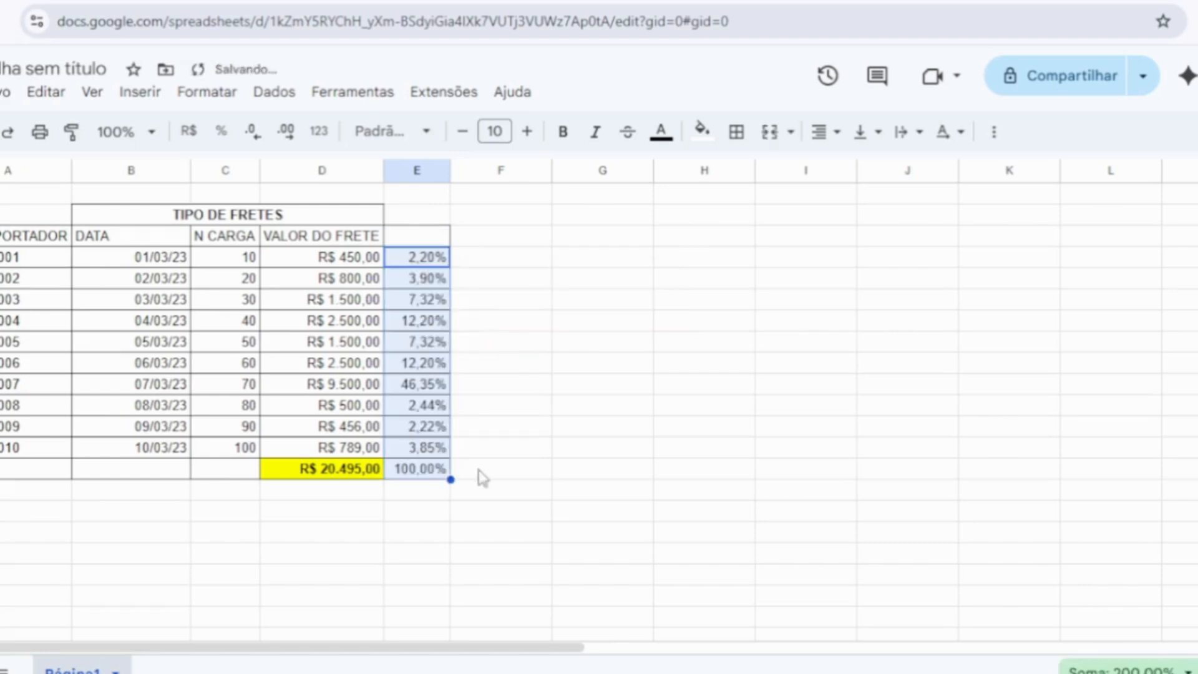
left_click_drag(596, 504, 591, 495)
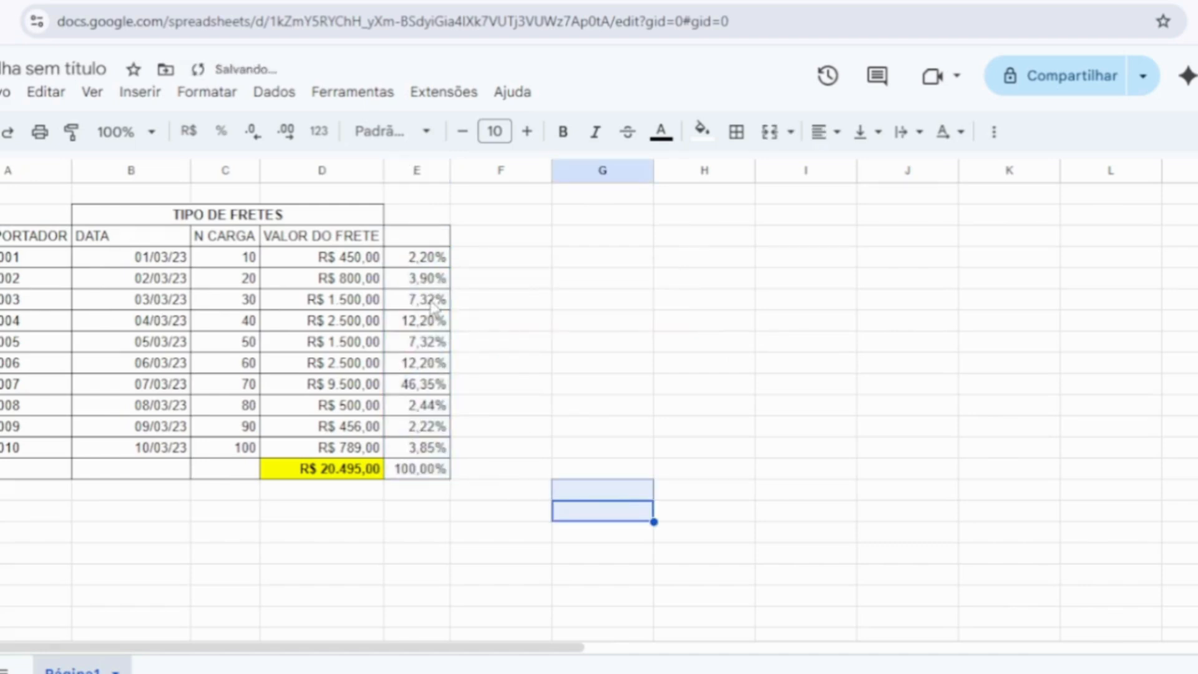
Step: Clear the percentages in cells E5:E13
left_click_drag(430, 281, 429, 447)
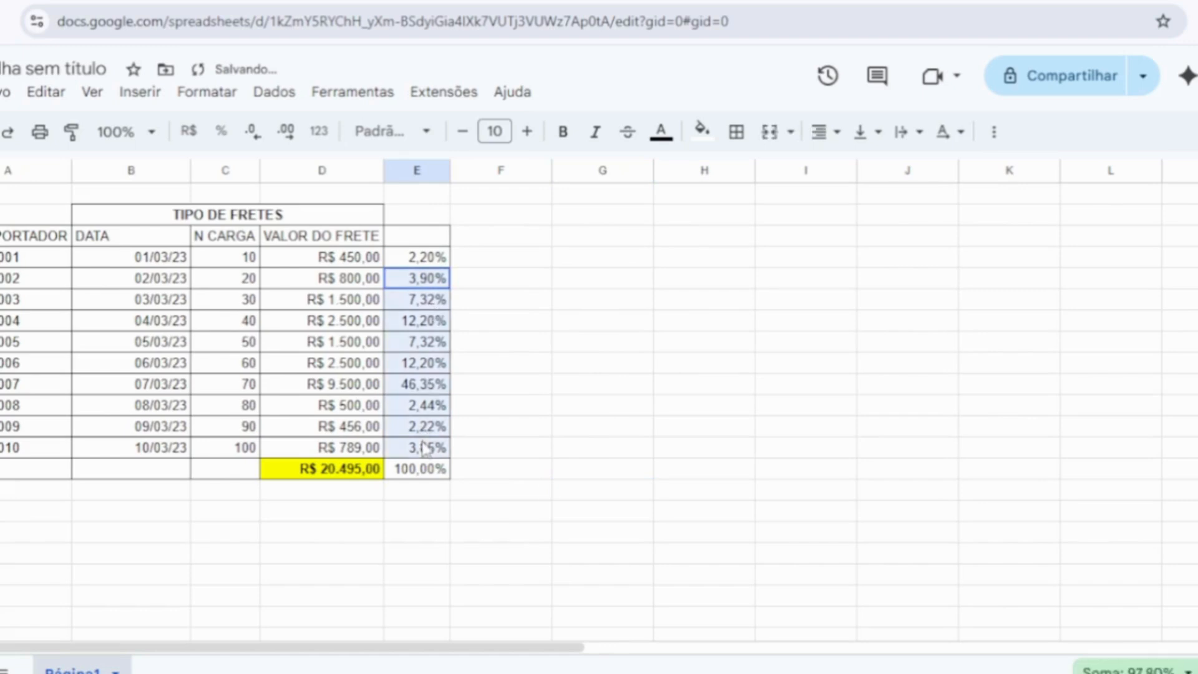
key("Delete")
left_click(544, 493)
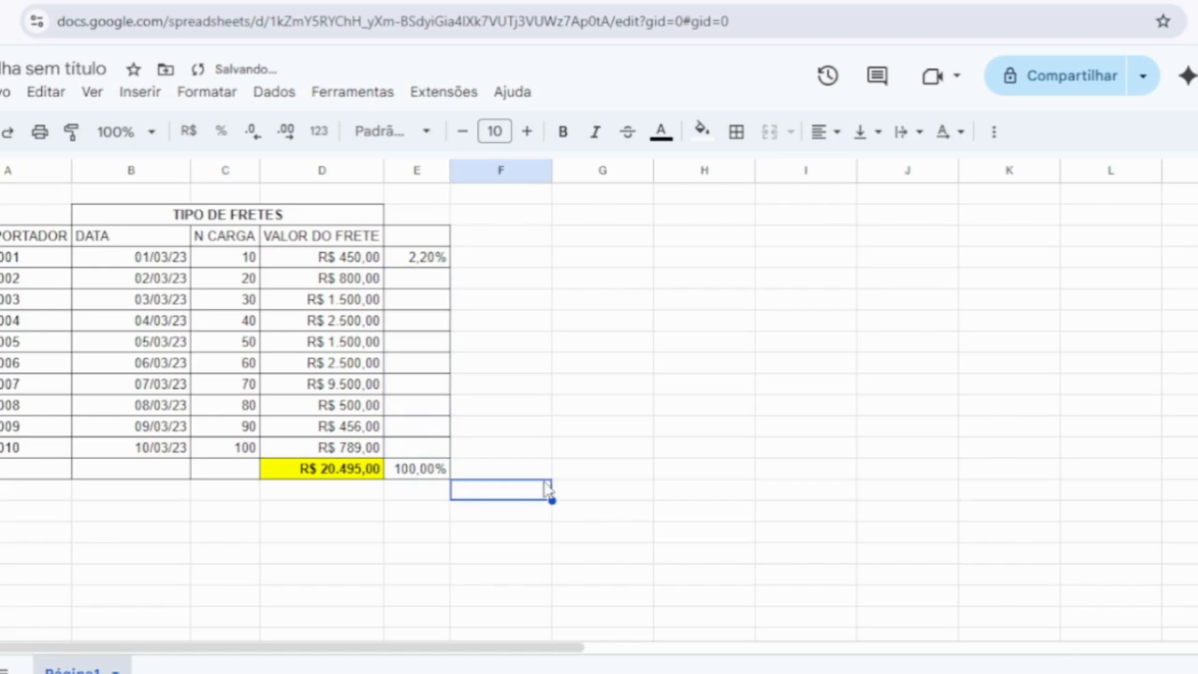
Step: Fill the percentage formula from E4 down through the emptied cells E5:E13
left_click(440, 265)
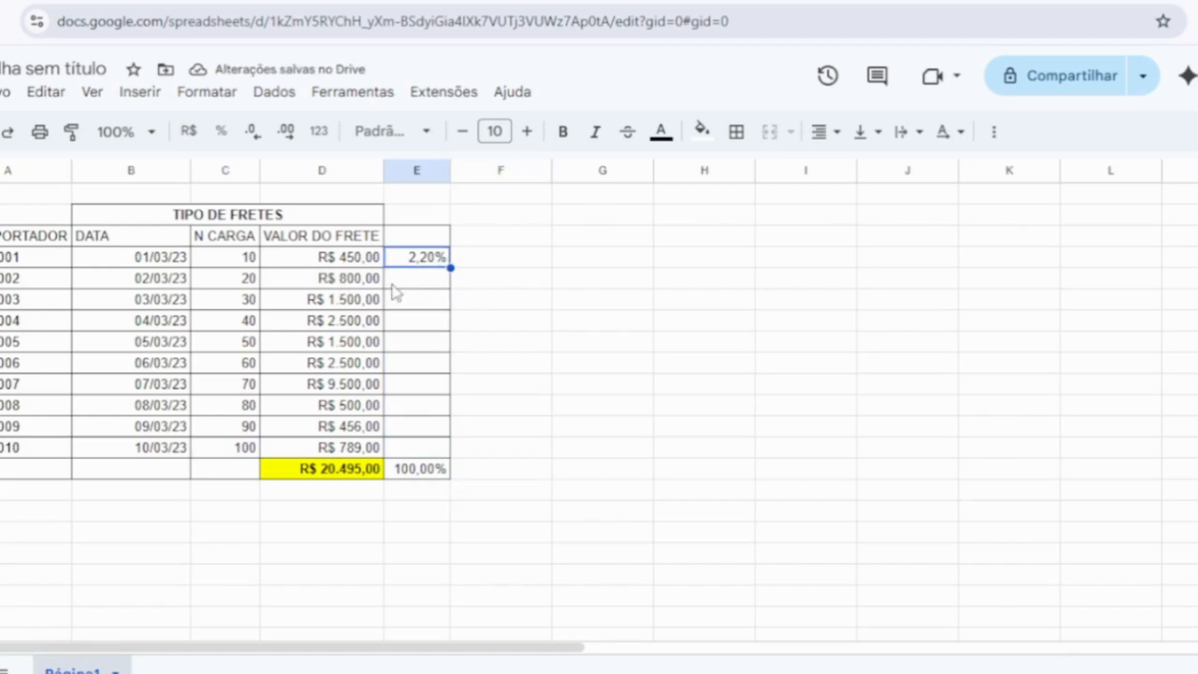
left_click_drag(413, 280, 415, 449)
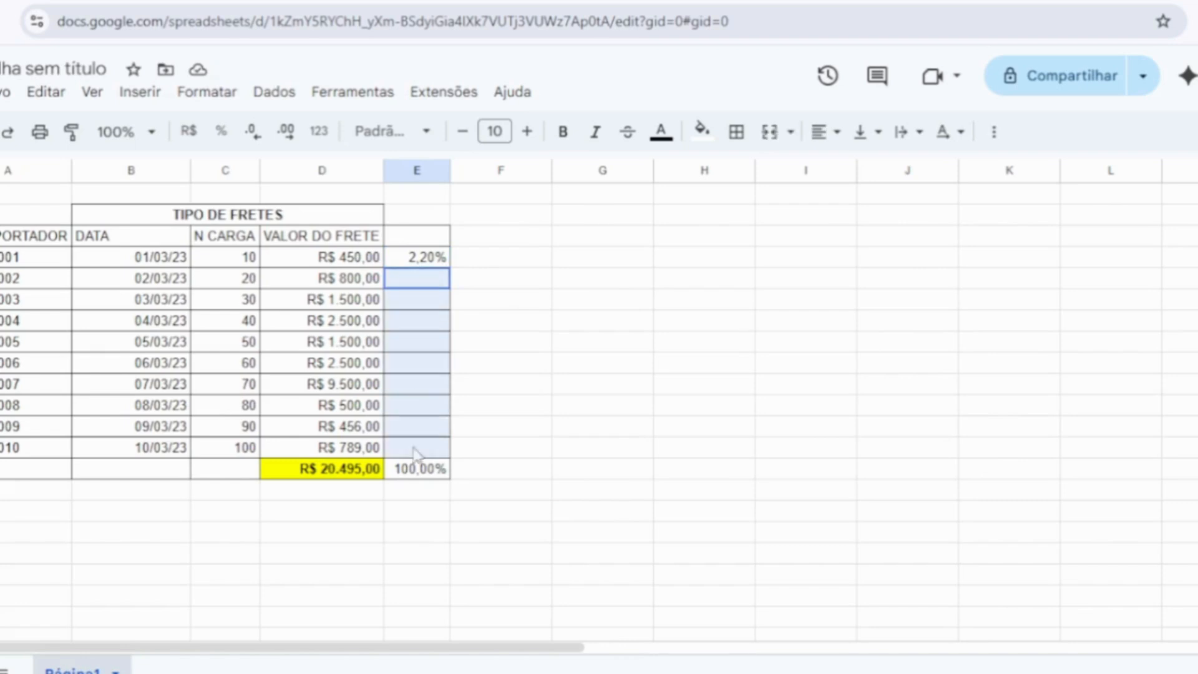
left_click(435, 263)
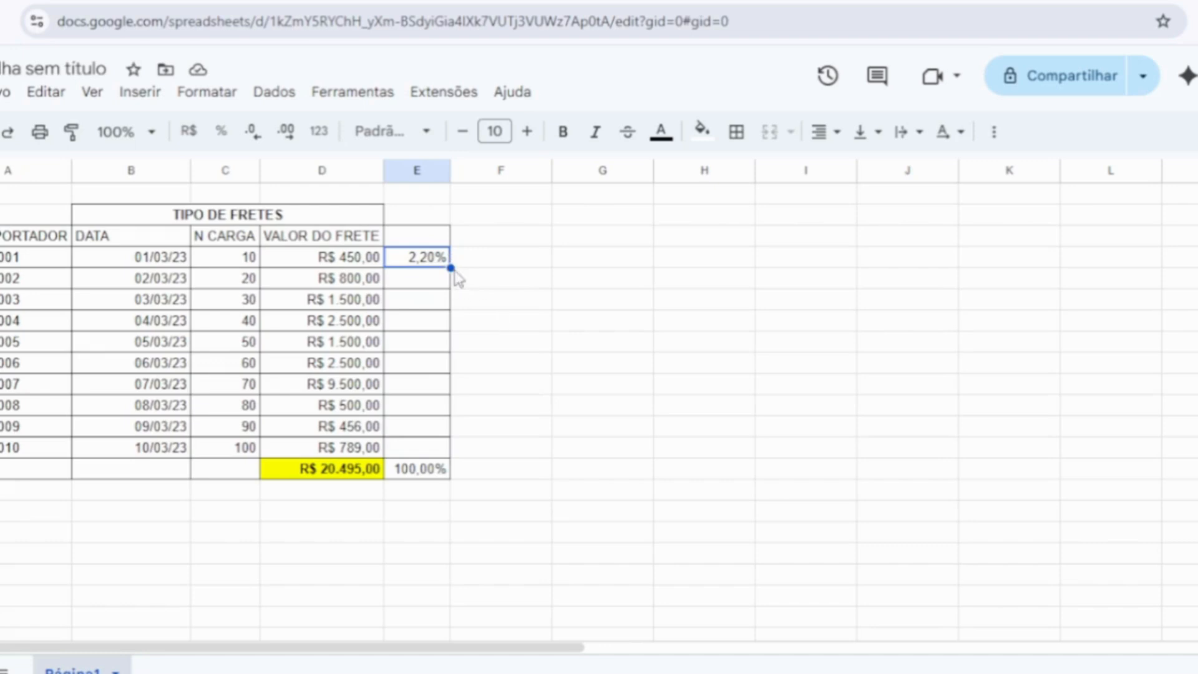
double_click(450, 267)
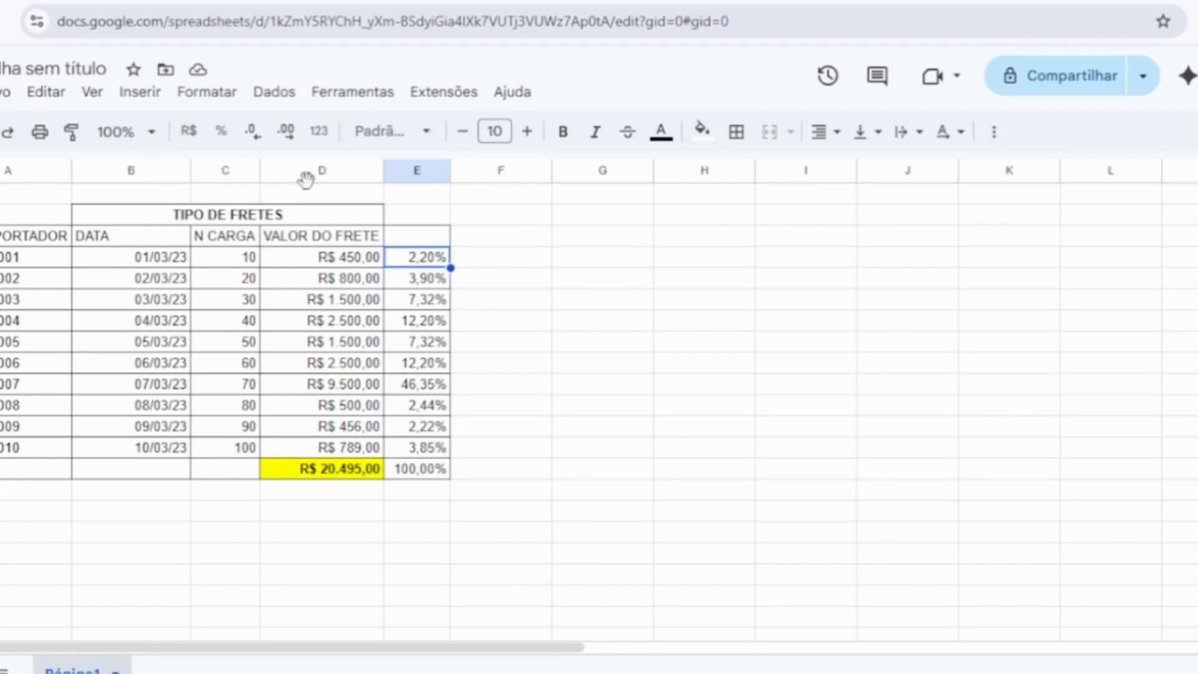
Step: Turn on the display of the formula bar
left_click(93, 95)
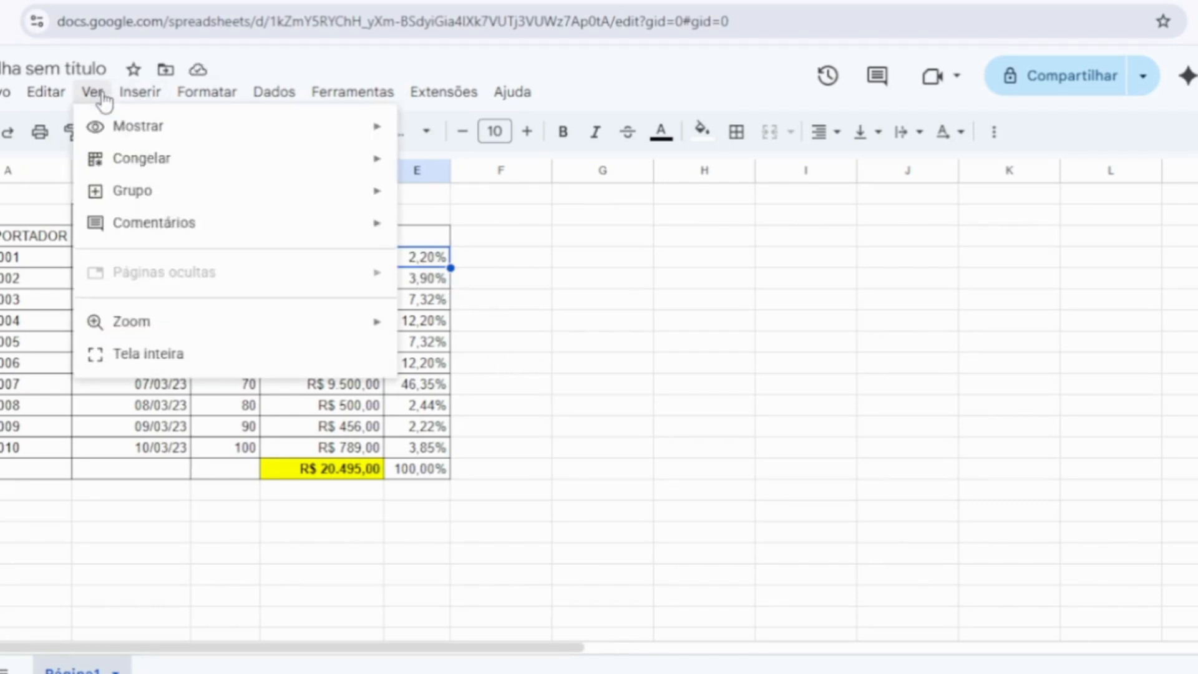
left_click(140, 92)
left_click(93, 91)
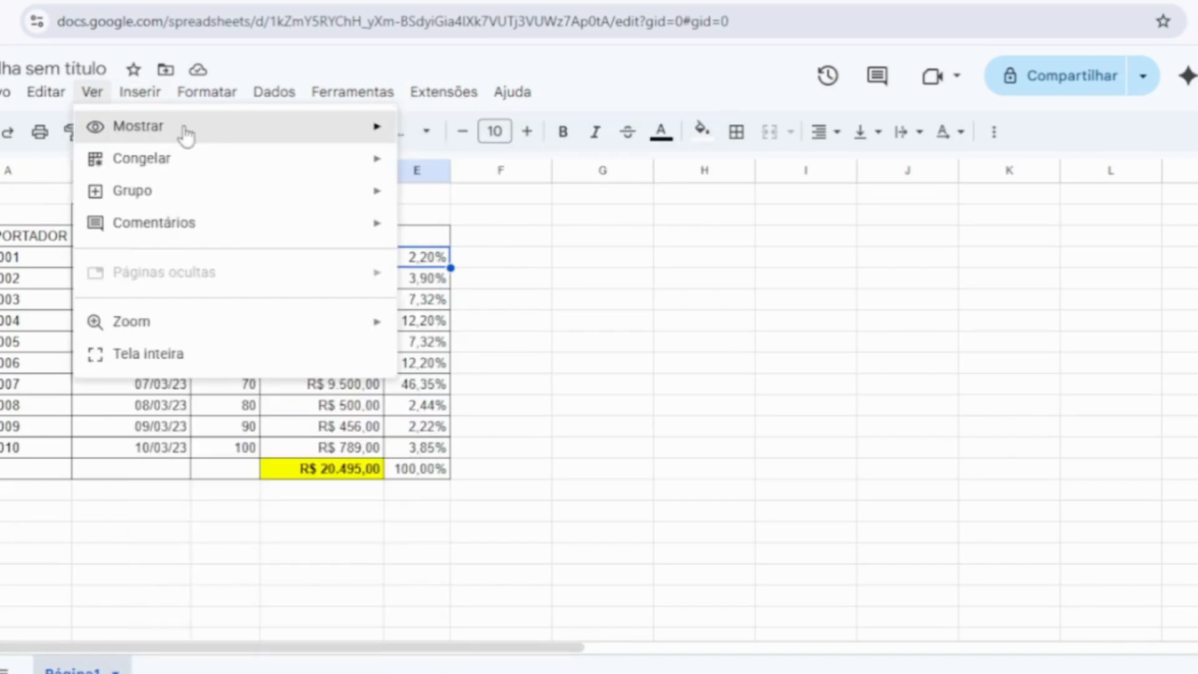
mouse_move(319, 143)
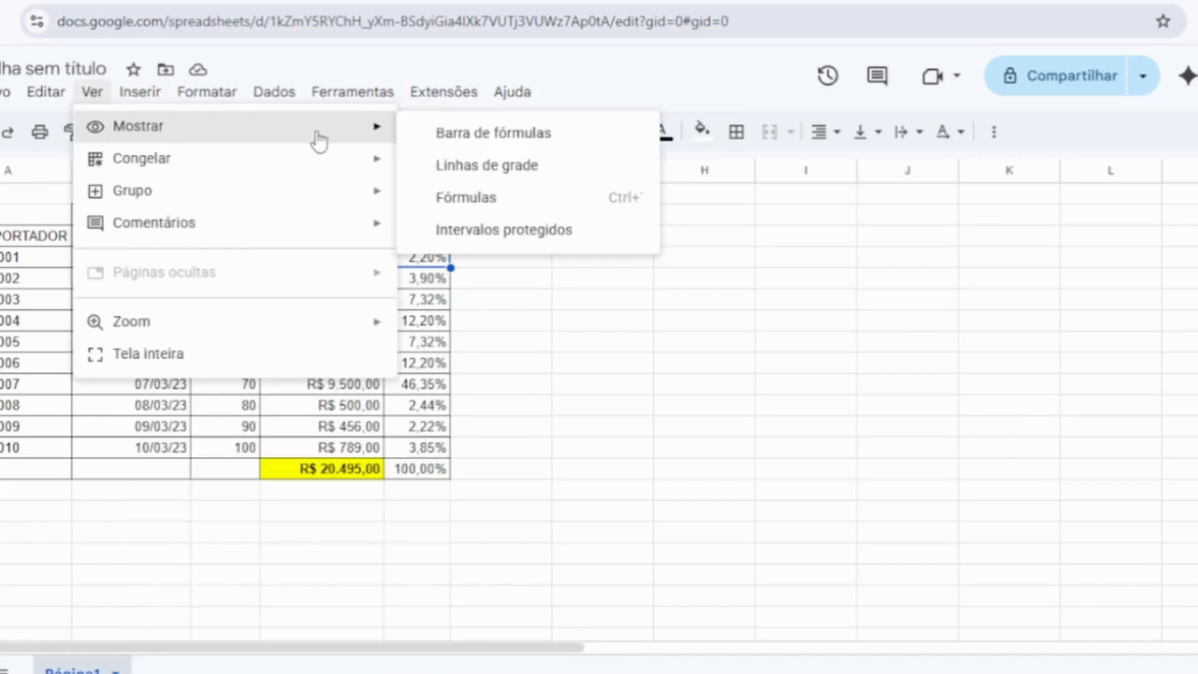
left_click(478, 138)
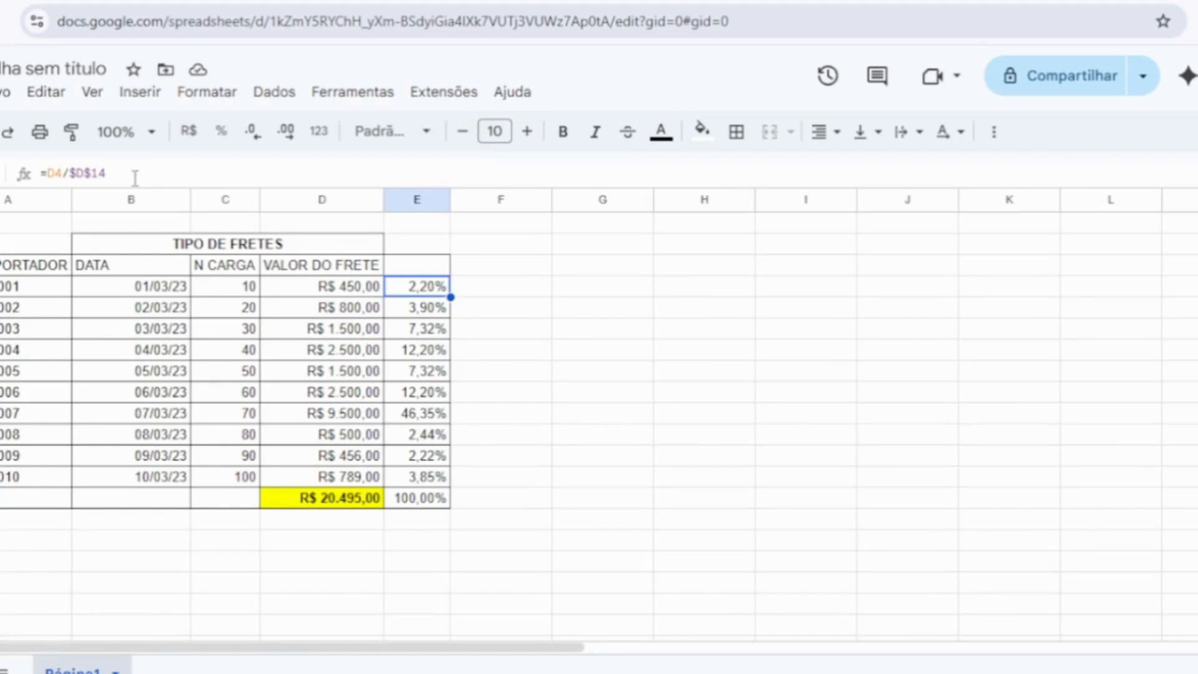
Step: Remove the absolute reference signs from the formula in E4 so that it reads =D4/D14
left_click(424, 314)
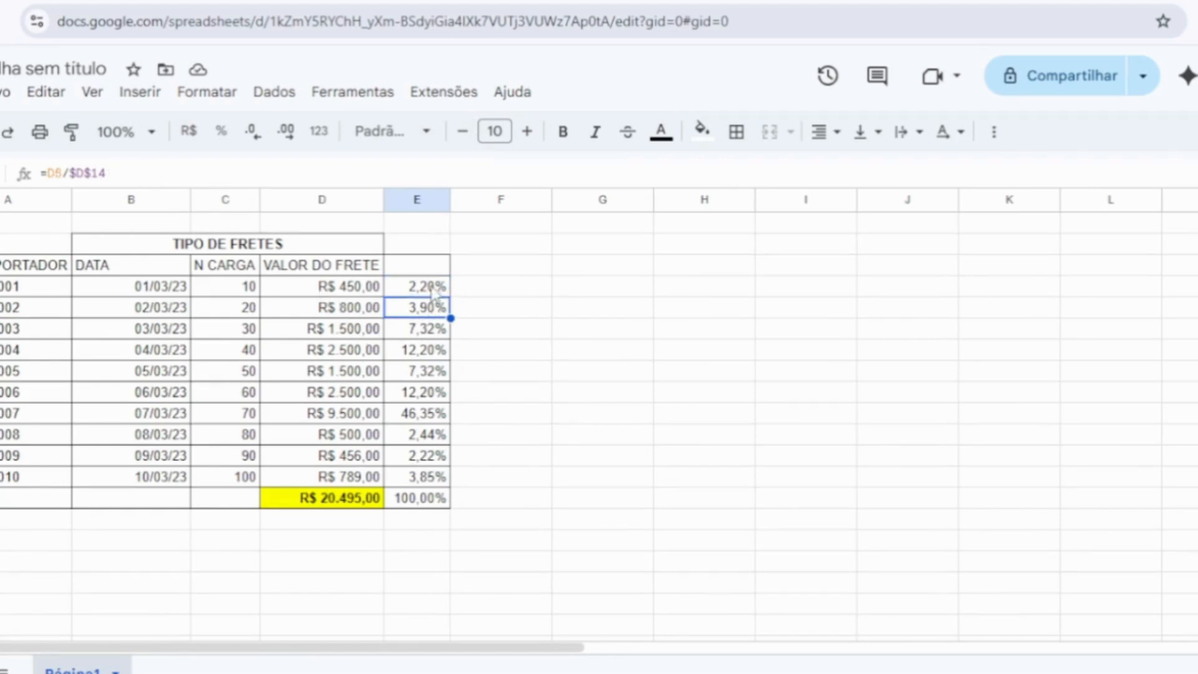
left_click(433, 289)
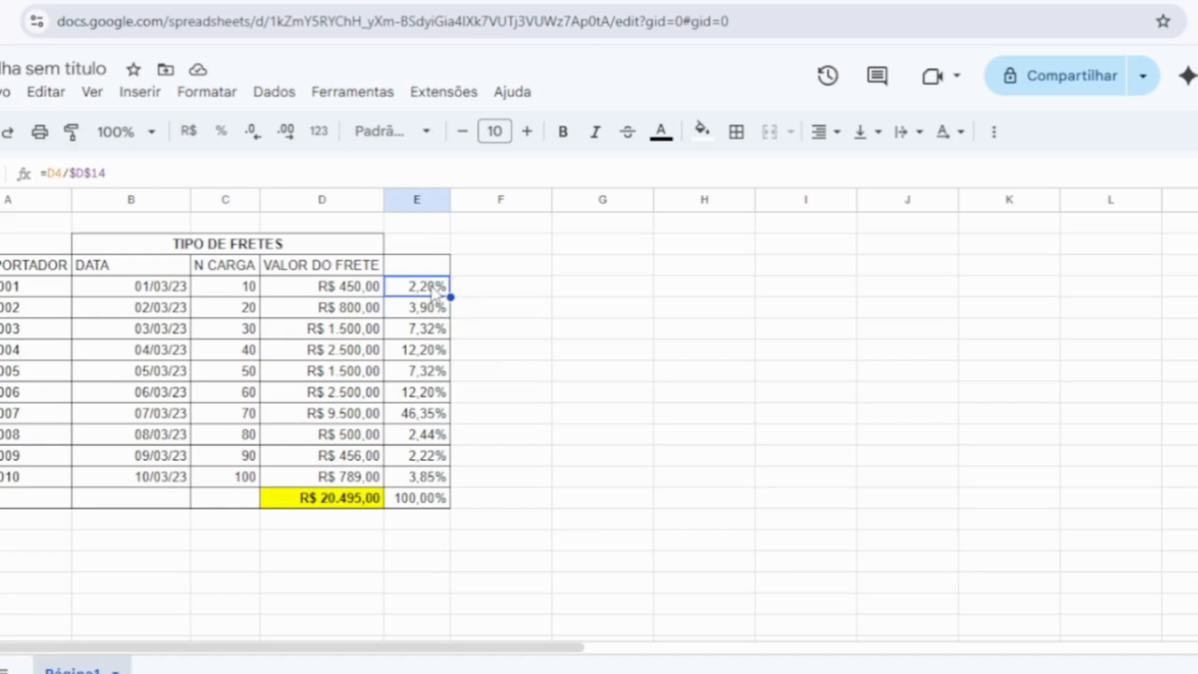
left_click(78, 174)
key("BackSpace")
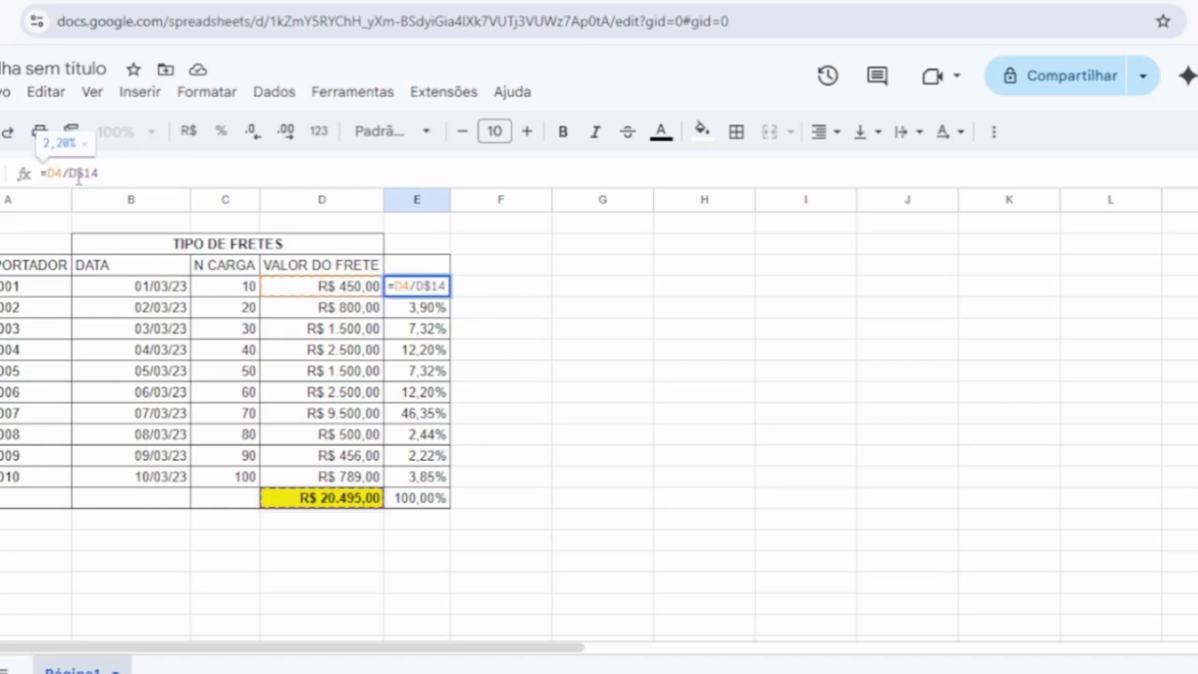
key("BackSpace")
key("Return")
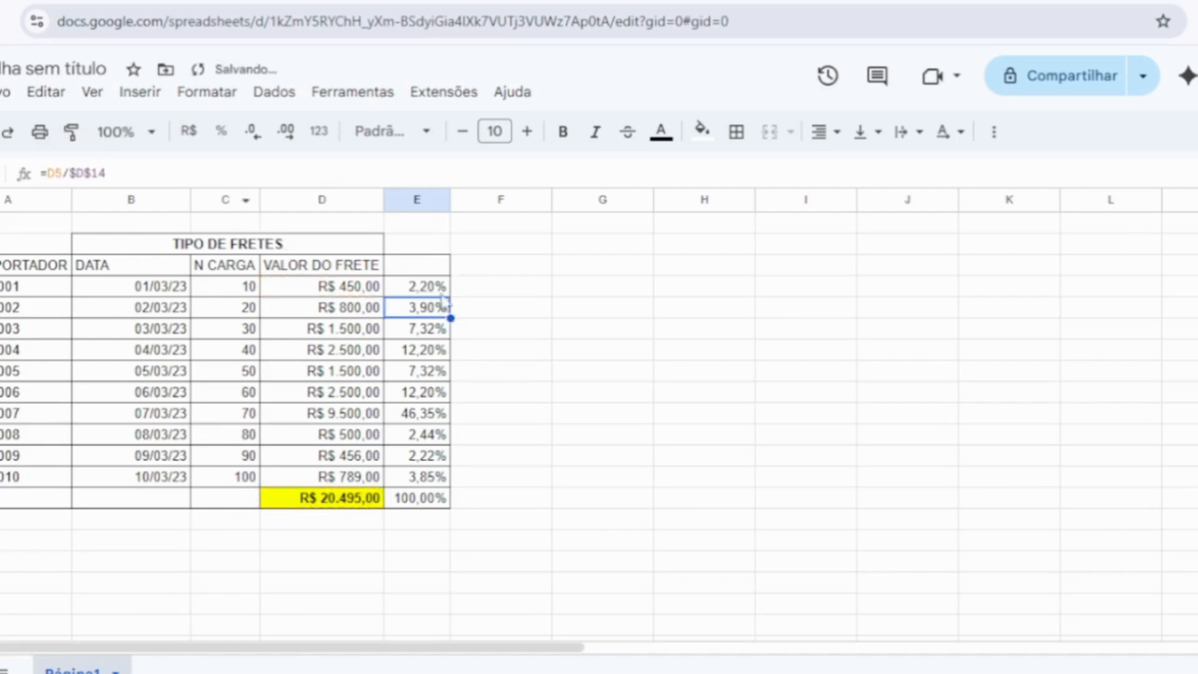
left_click(418, 290)
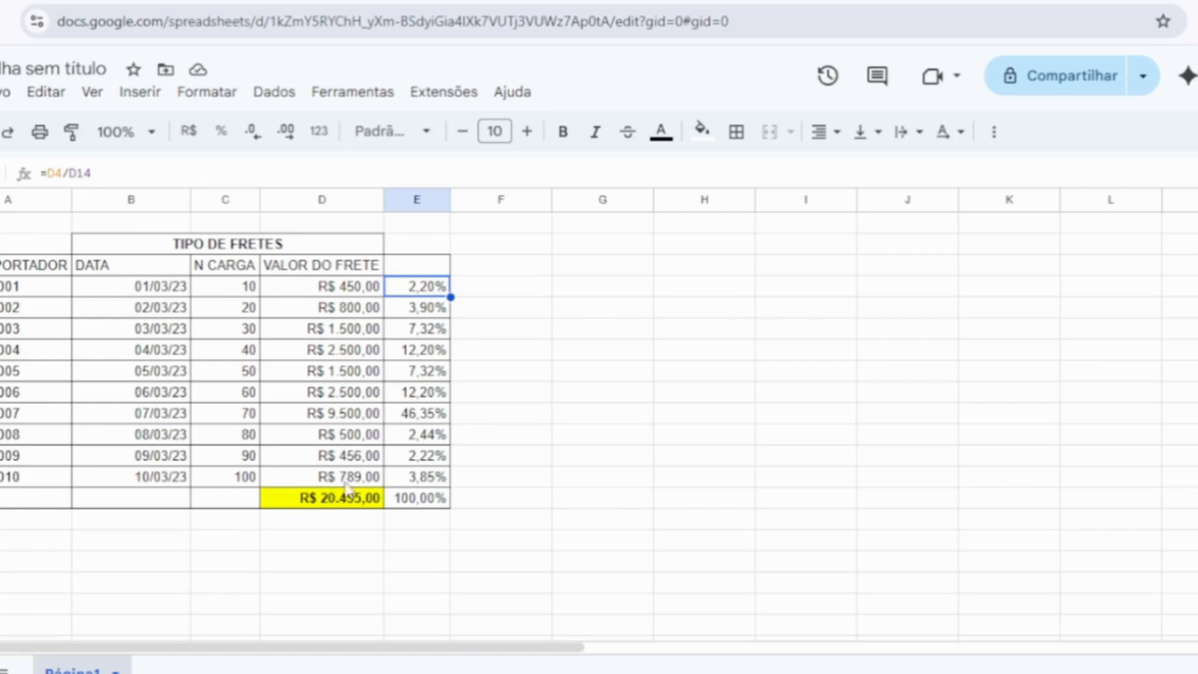
left_click(586, 350)
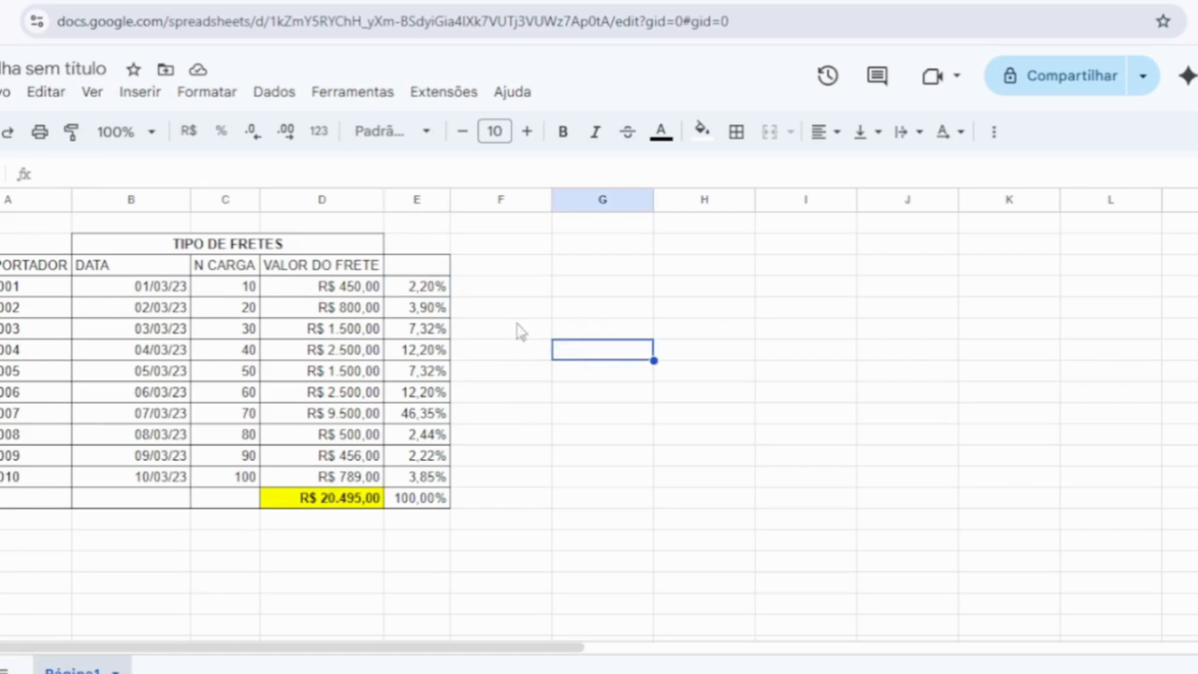
Step: Fill the formula from E4 into E5, accept the suggested =D4/$D$14 for E4:E5, and check the percentages in E5:E13
left_click(438, 291)
left_click_drag(449, 297, 449, 313)
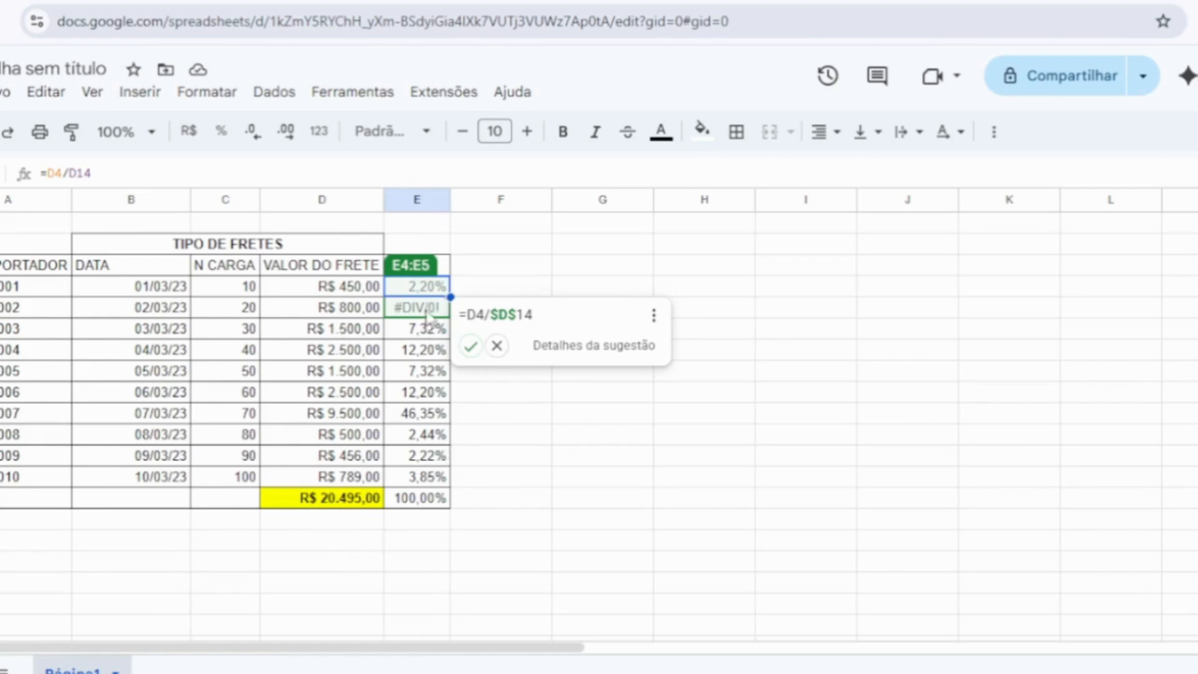
left_click(473, 347)
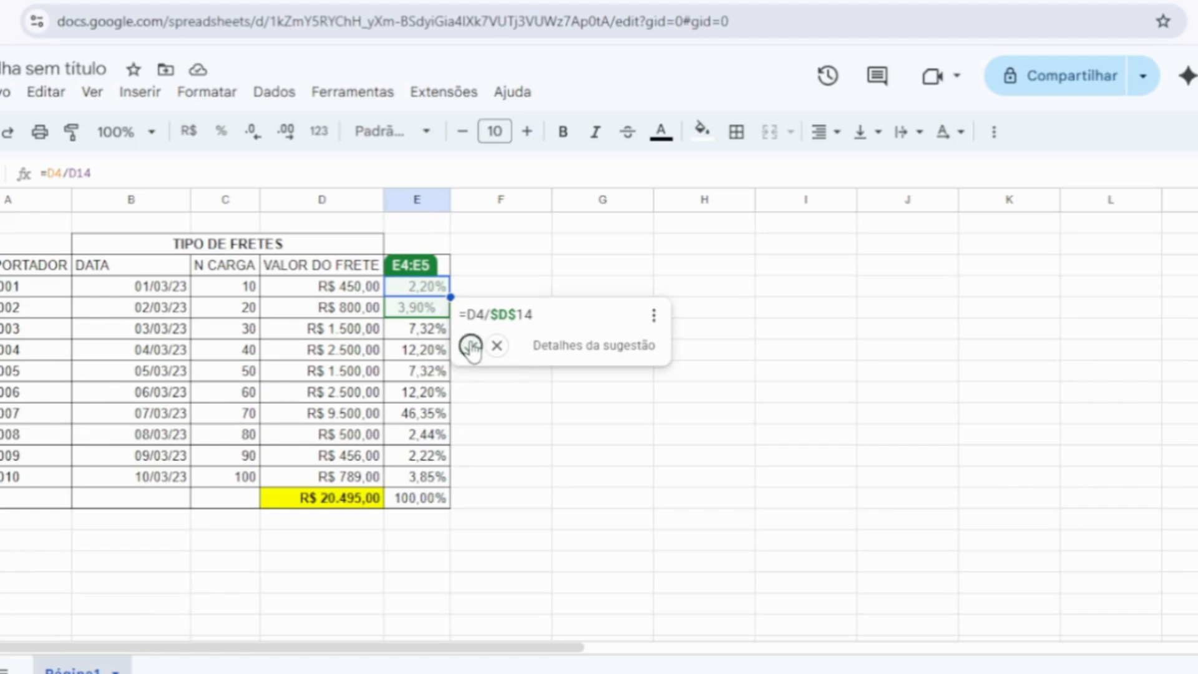
left_click(400, 312)
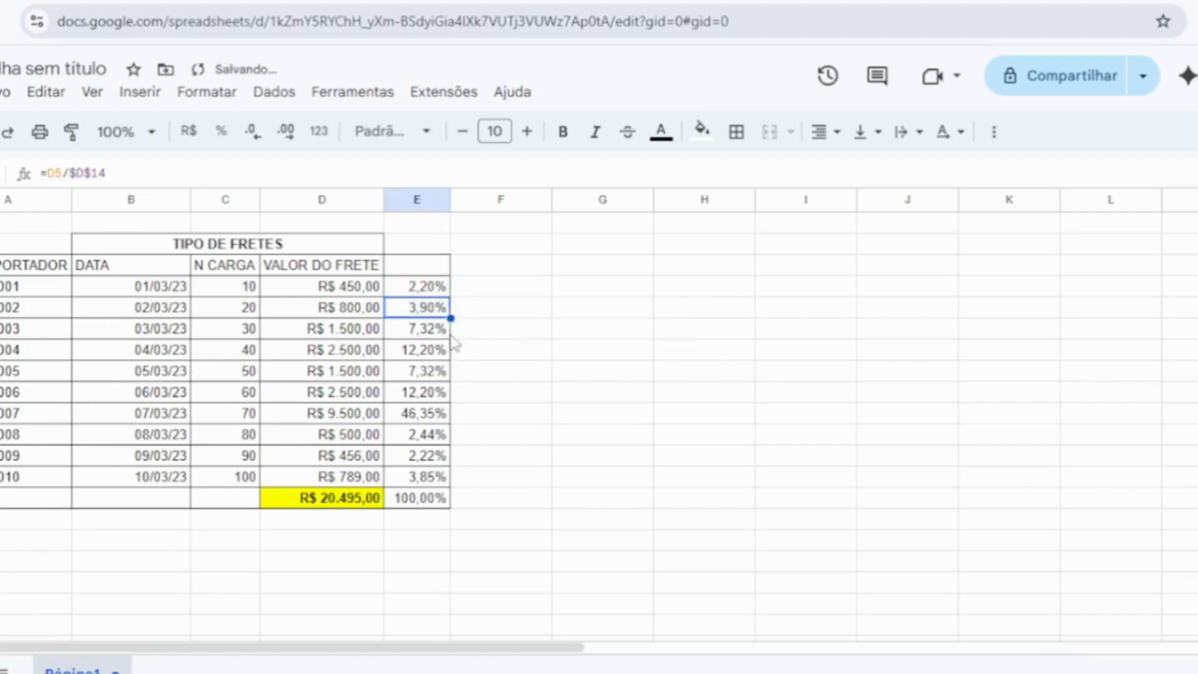
left_click(440, 477, "shift")
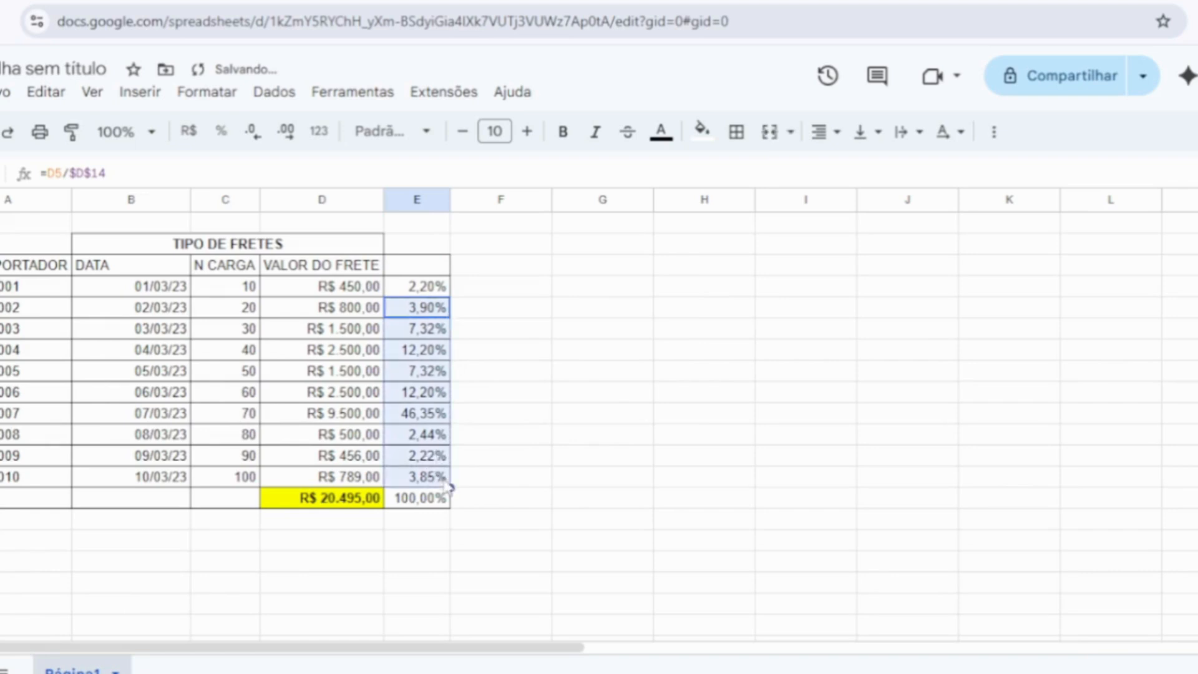
left_click(572, 416)
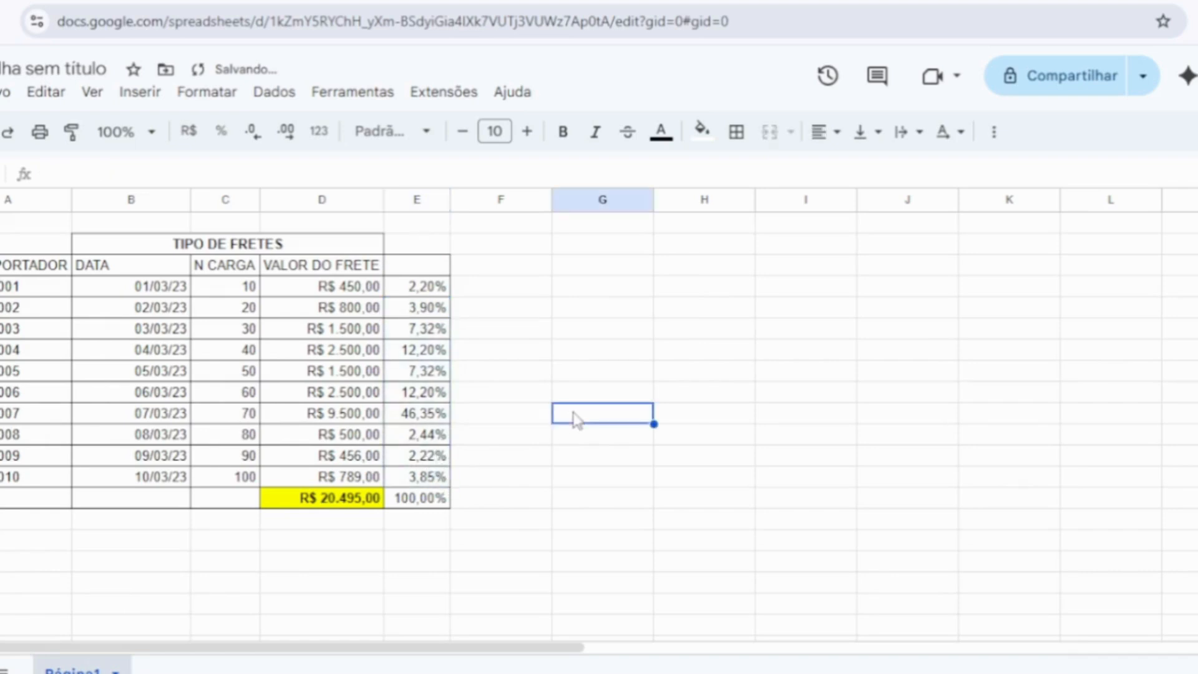
Step: Fill the row for carrier 007, from A10 to E10, with cyan
left_click(439, 417)
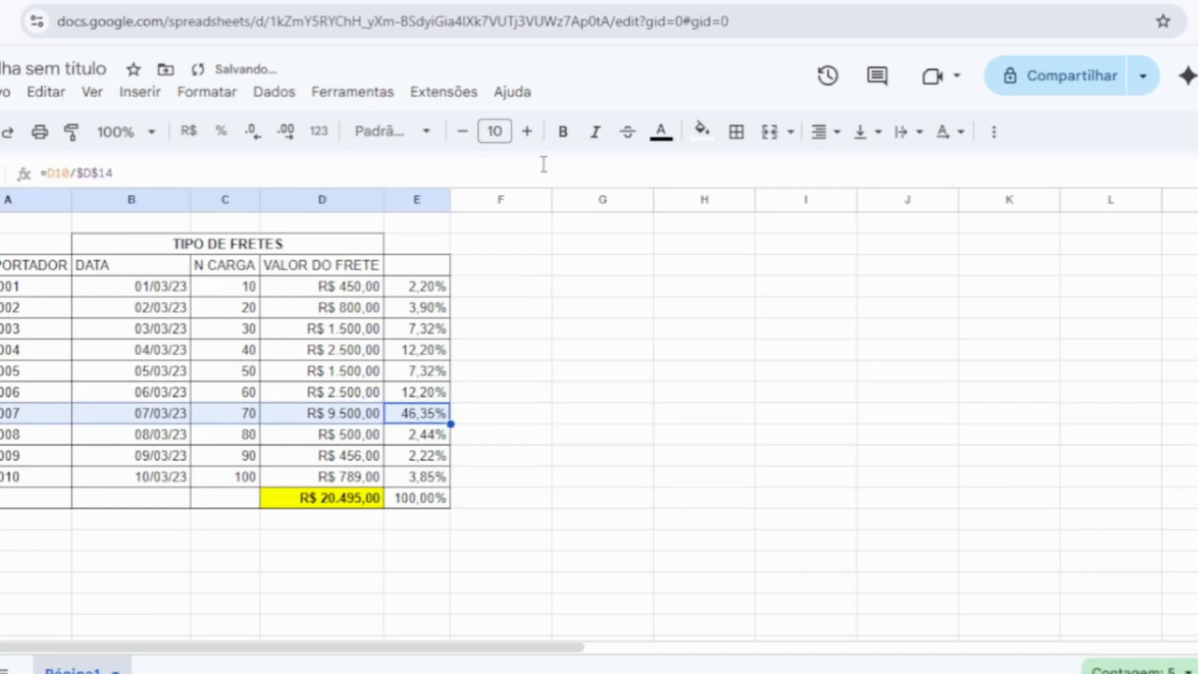
left_click(702, 132)
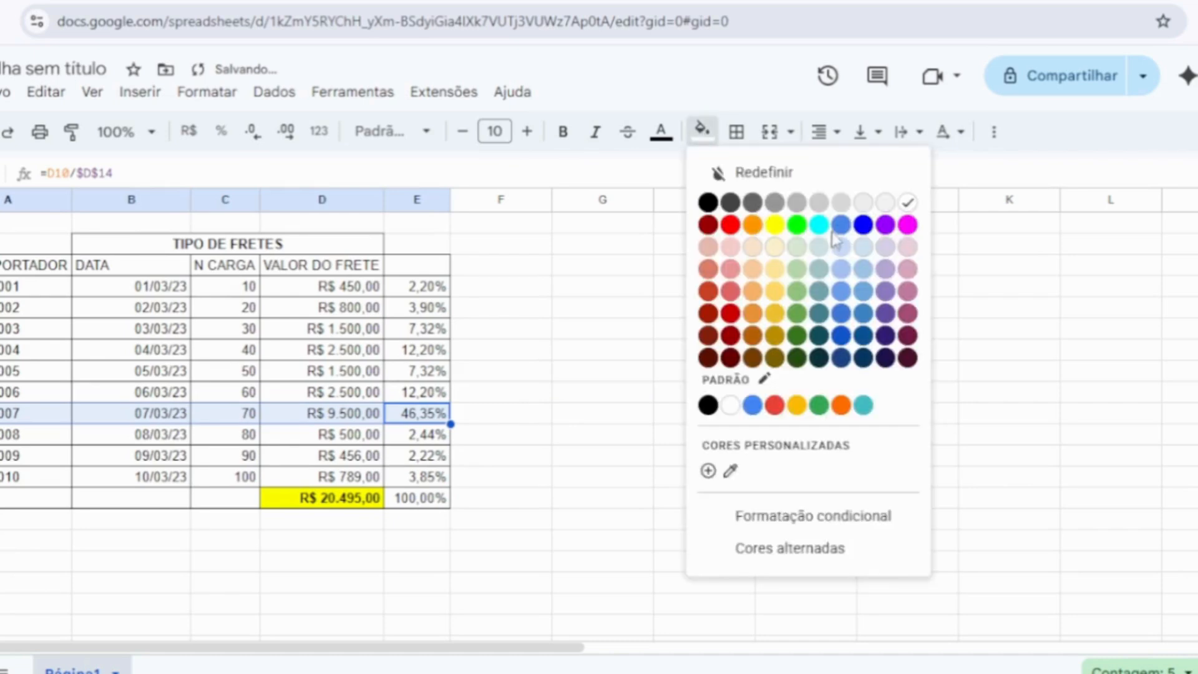
left_click(818, 225)
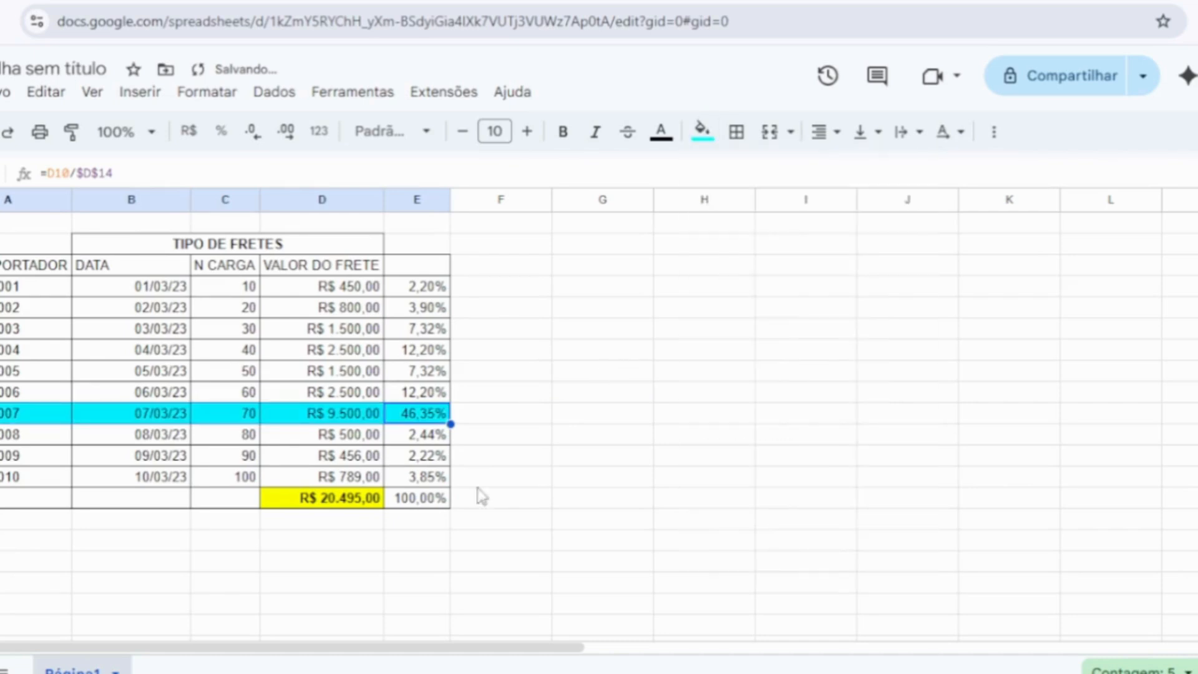
left_click(312, 541)
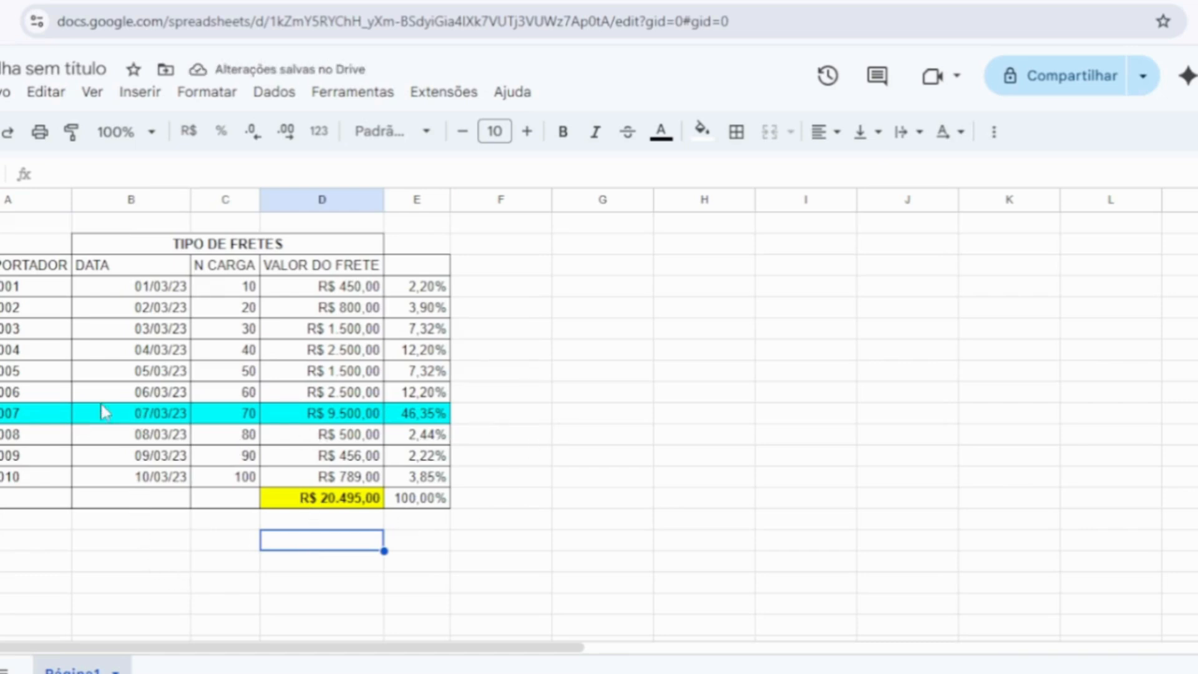
left_click_drag(25, 415, 402, 412)
left_click(789, 422)
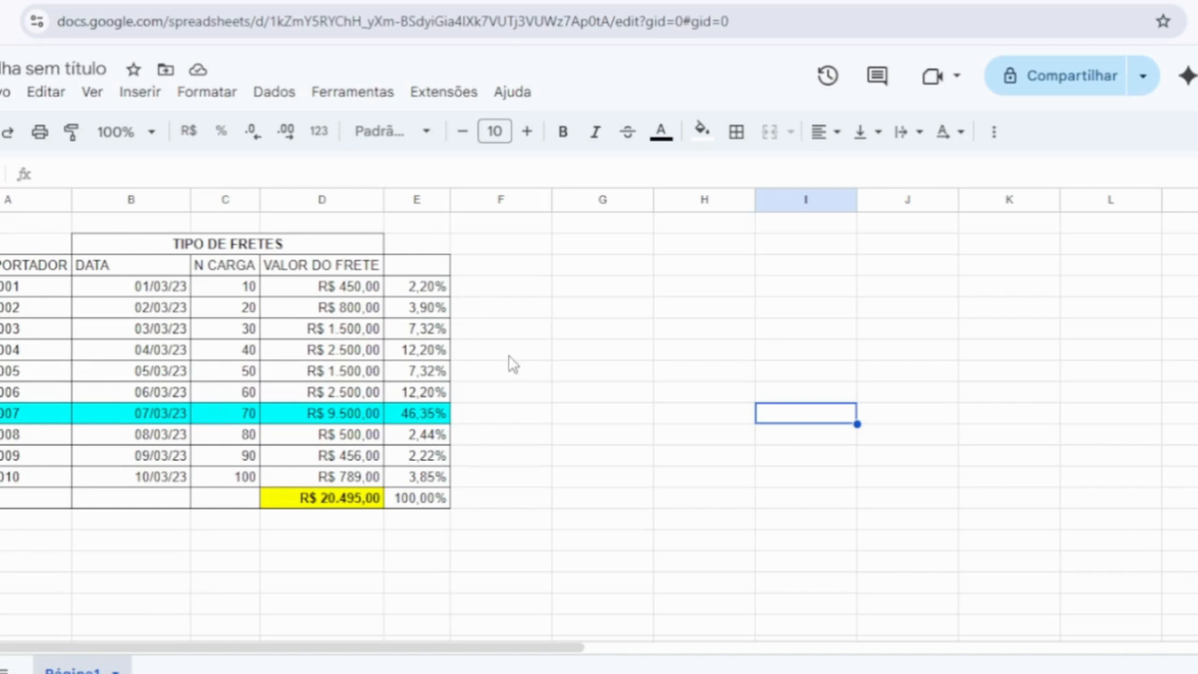
left_click(432, 272)
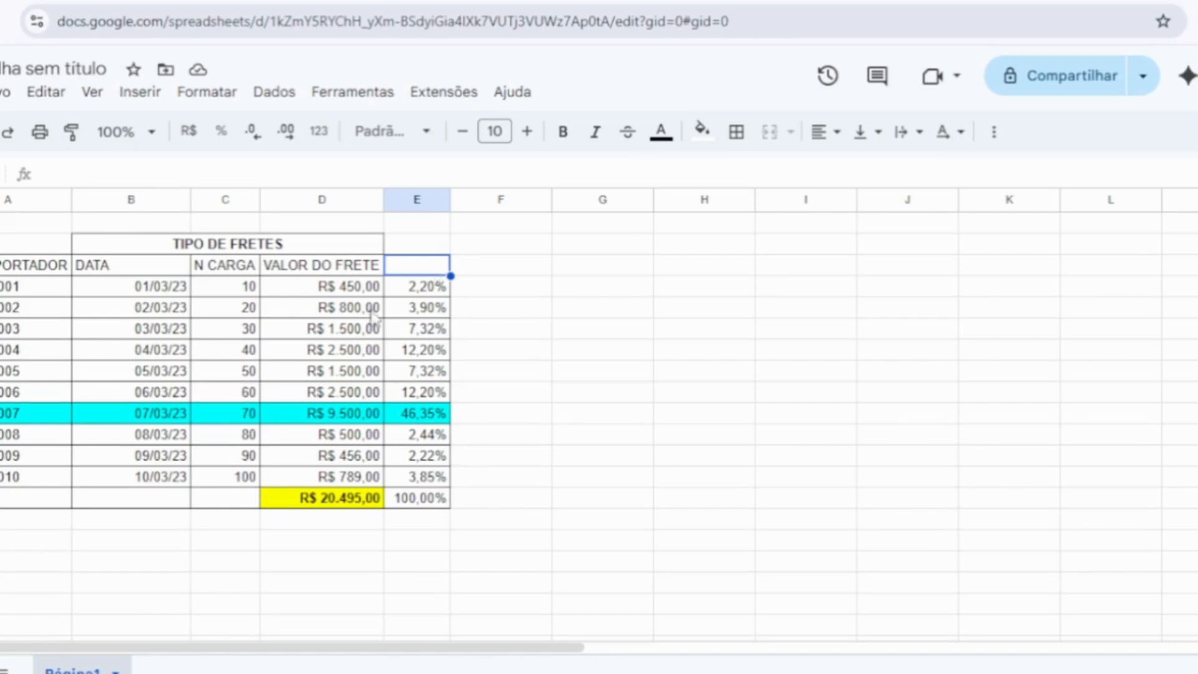
left_click(314, 499)
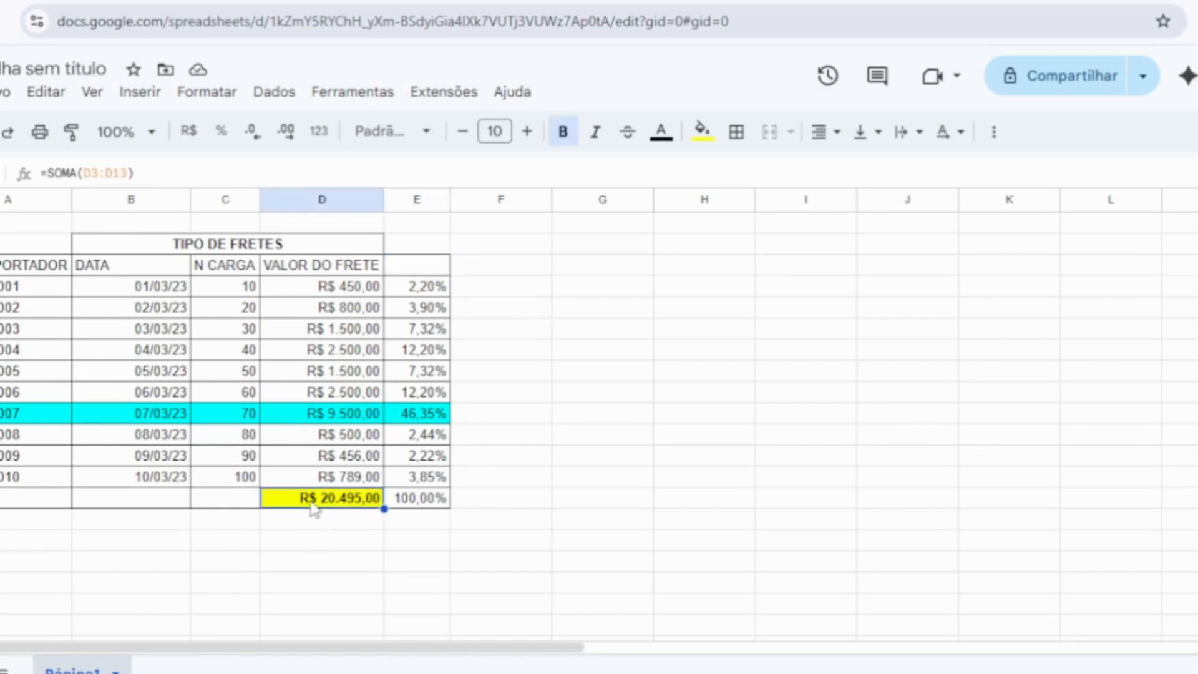
left_click(428, 290)
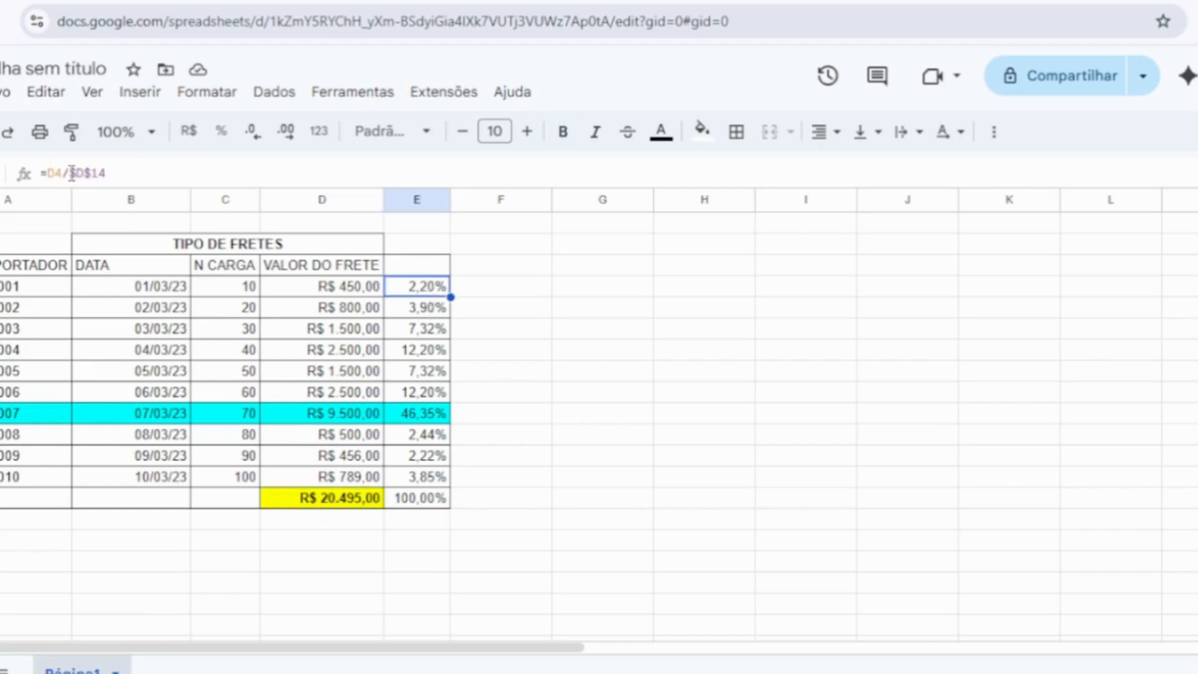
left_click(516, 293)
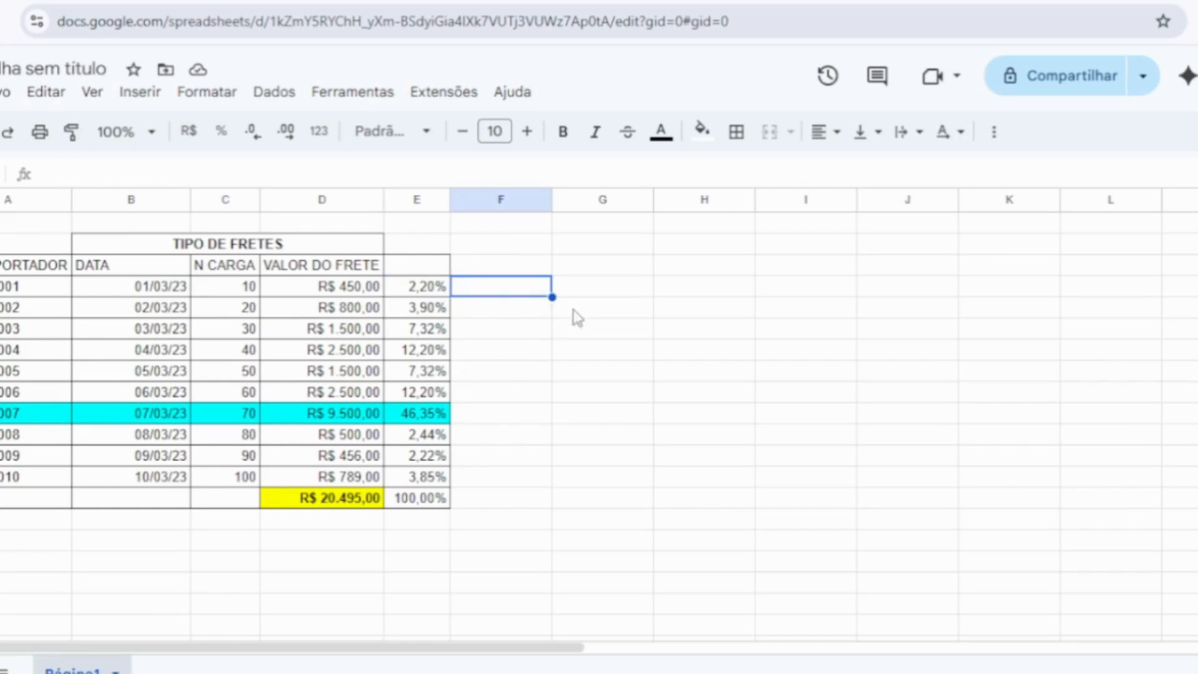
type("=SE")
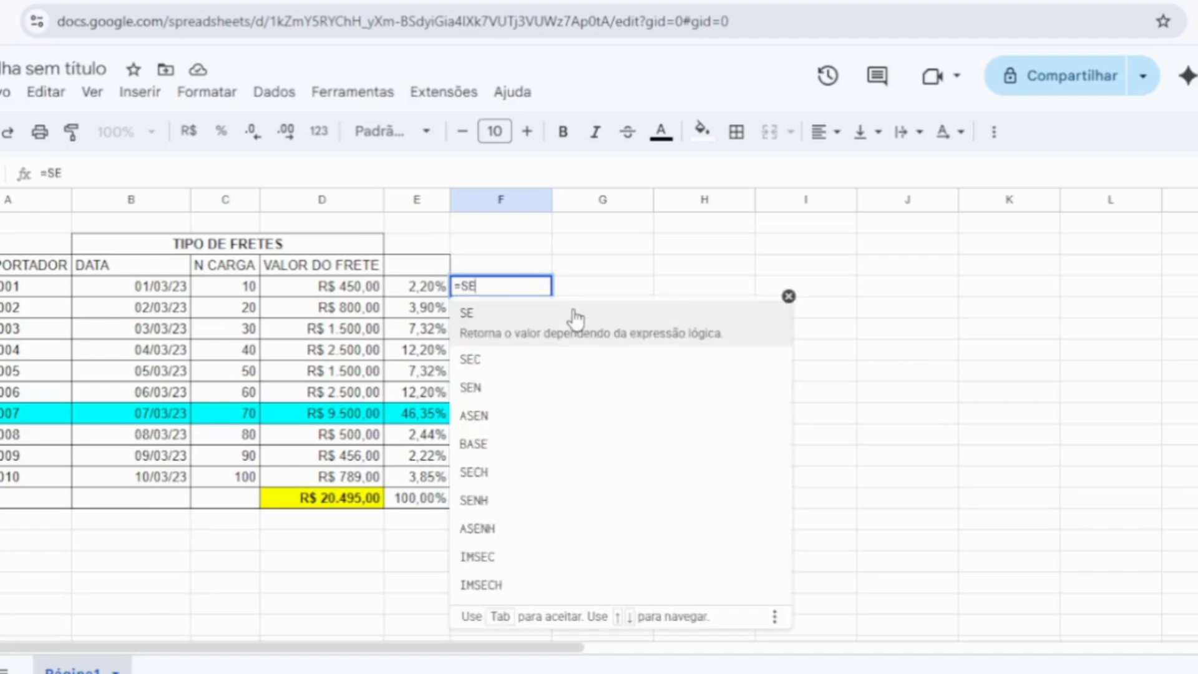
left_click(575, 318)
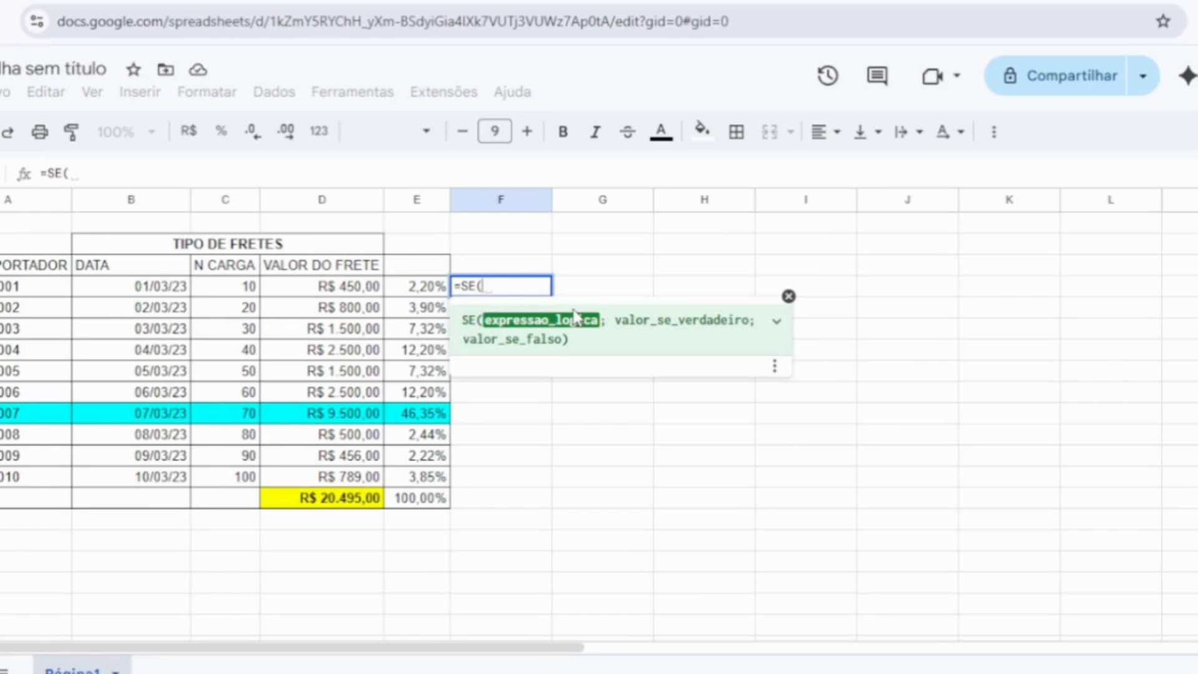
key("BackSpace")
key("BackSpace")
key("BackSpace")
key("BackSpace")
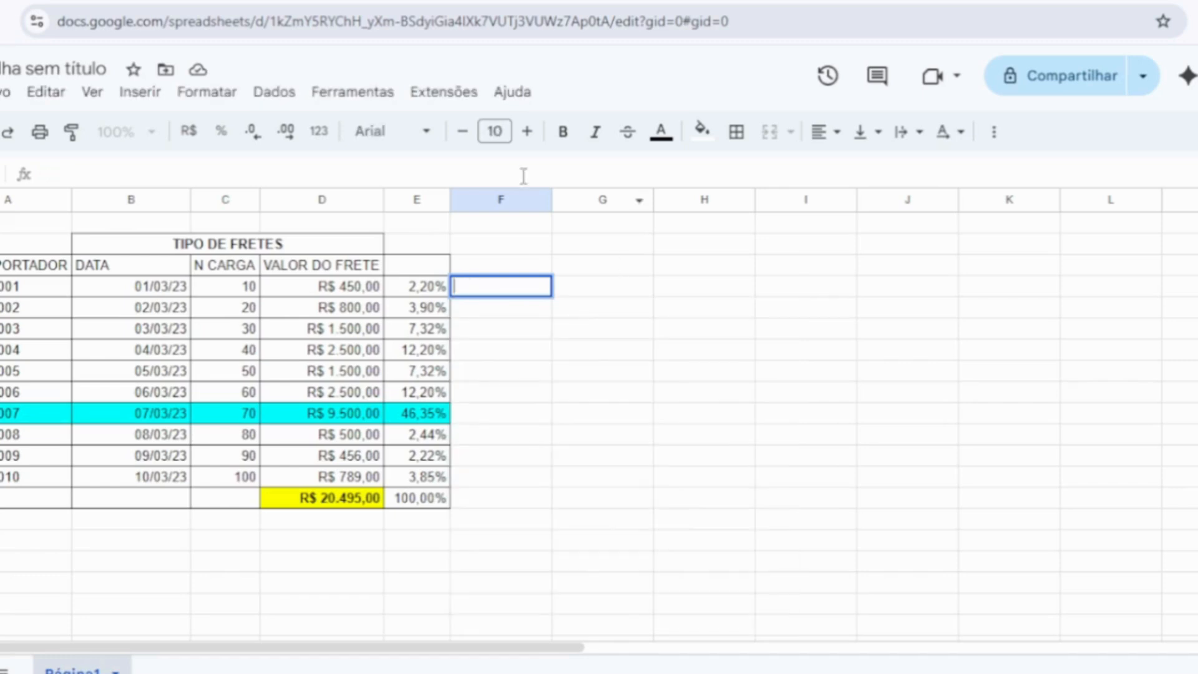
left_click(613, 293)
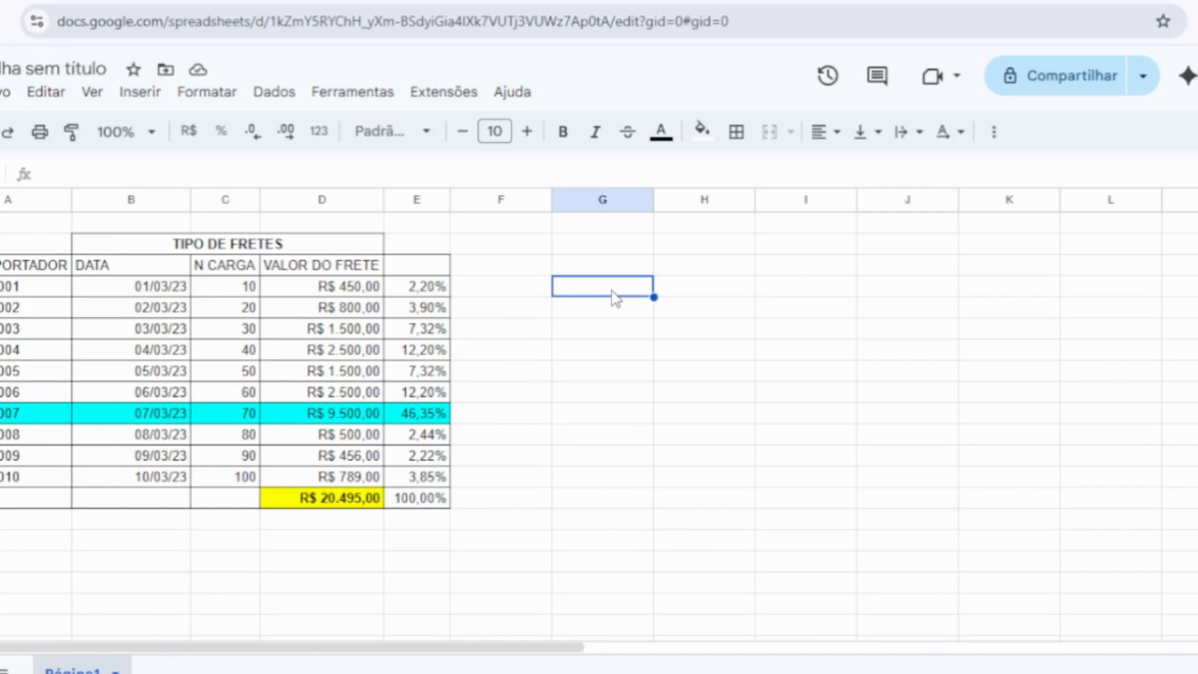
left_click(338, 291)
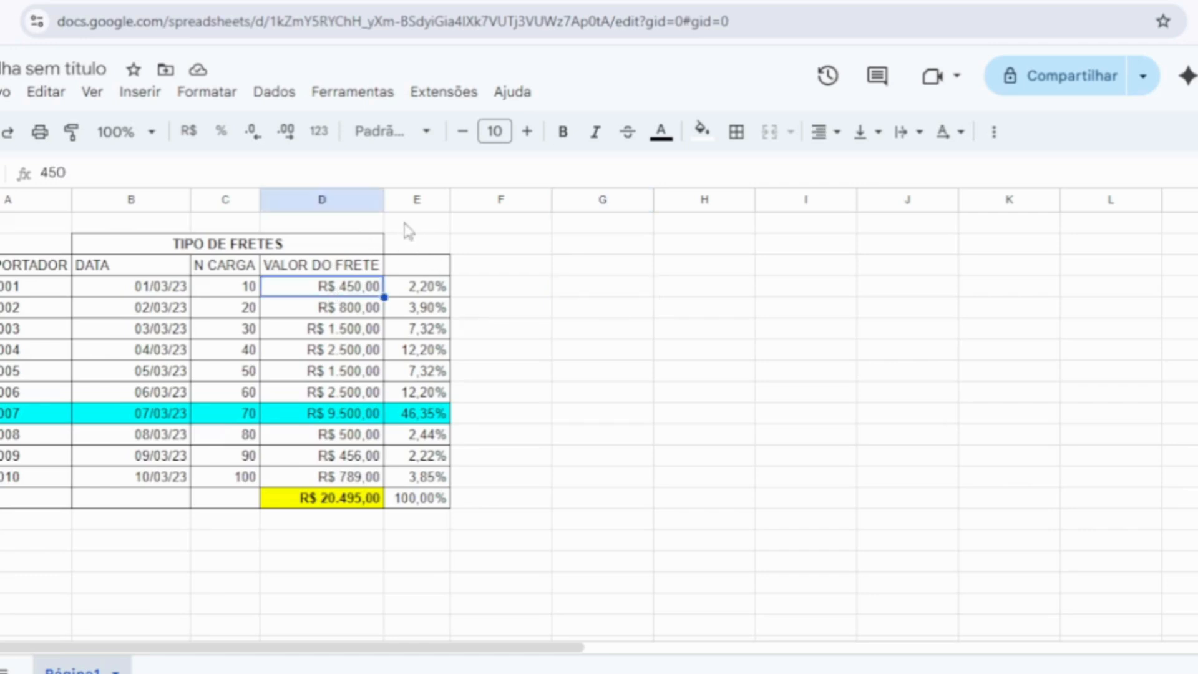
Step: Enter the label META in E1 and 400 in F1, and format the amount as R$ currency
left_click(427, 223)
type("META")
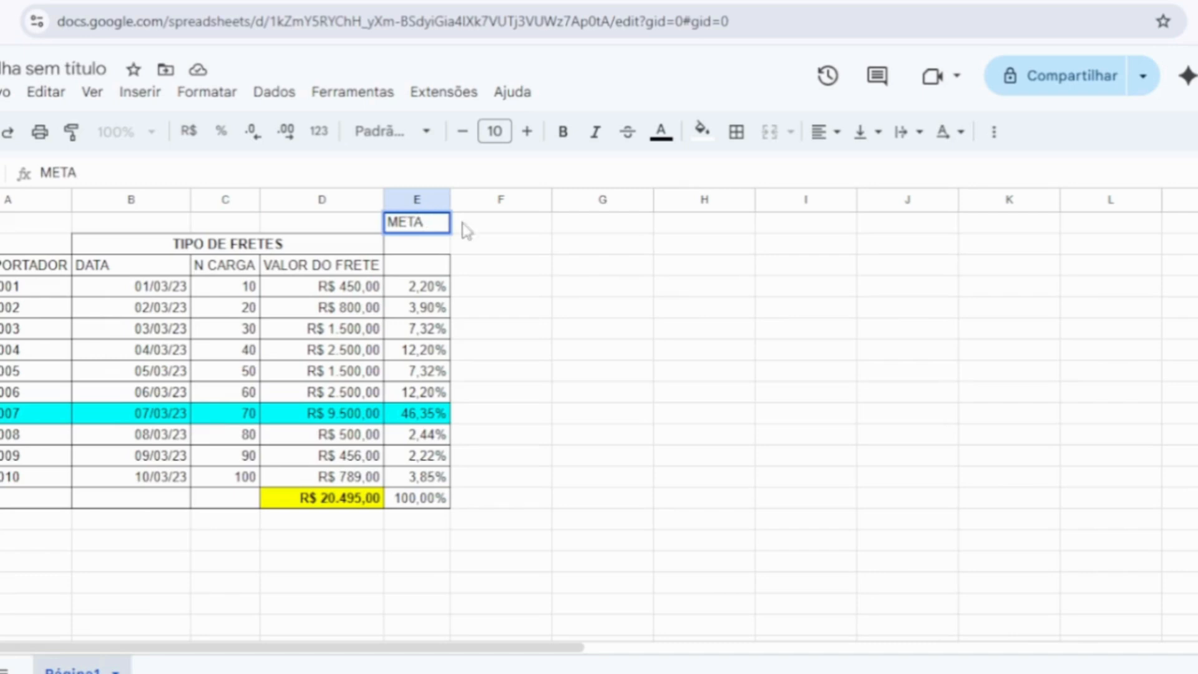
left_click(496, 228)
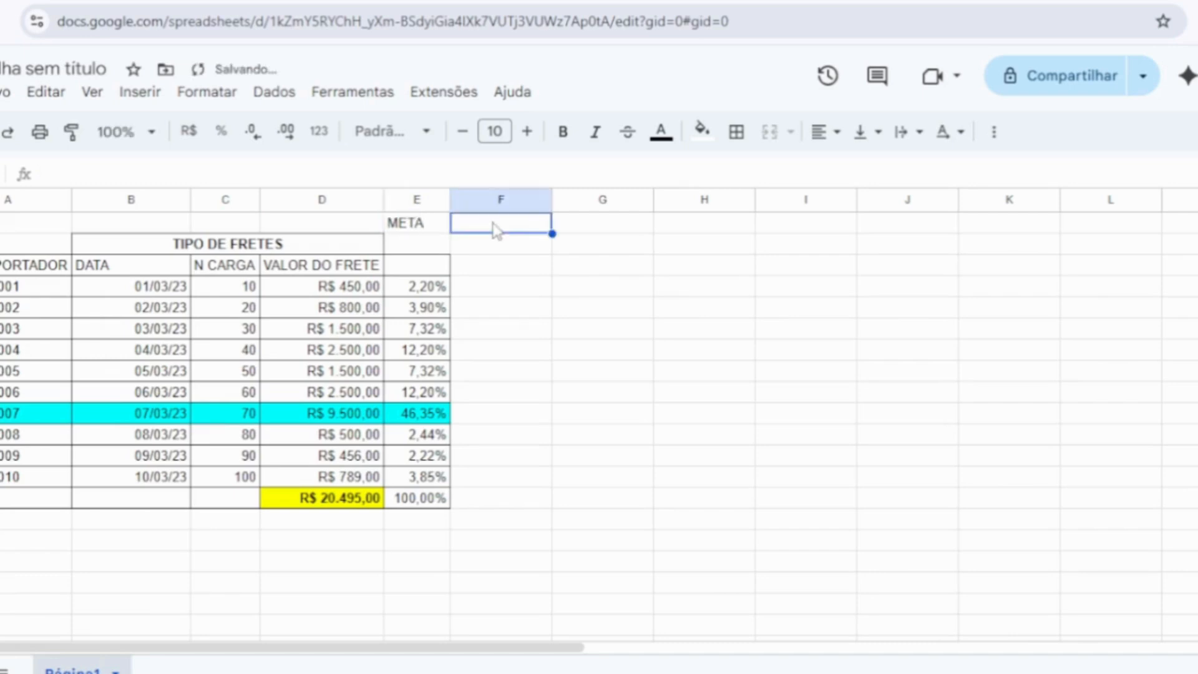
type("400")
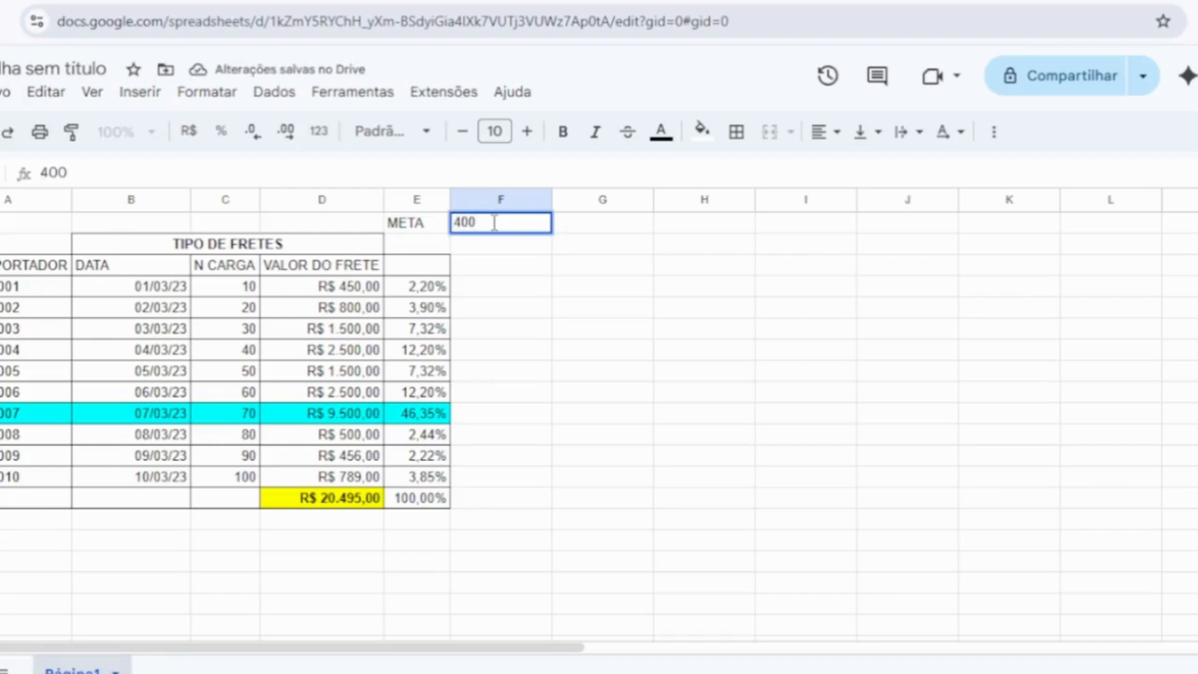
left_click(508, 292)
left_click(482, 229)
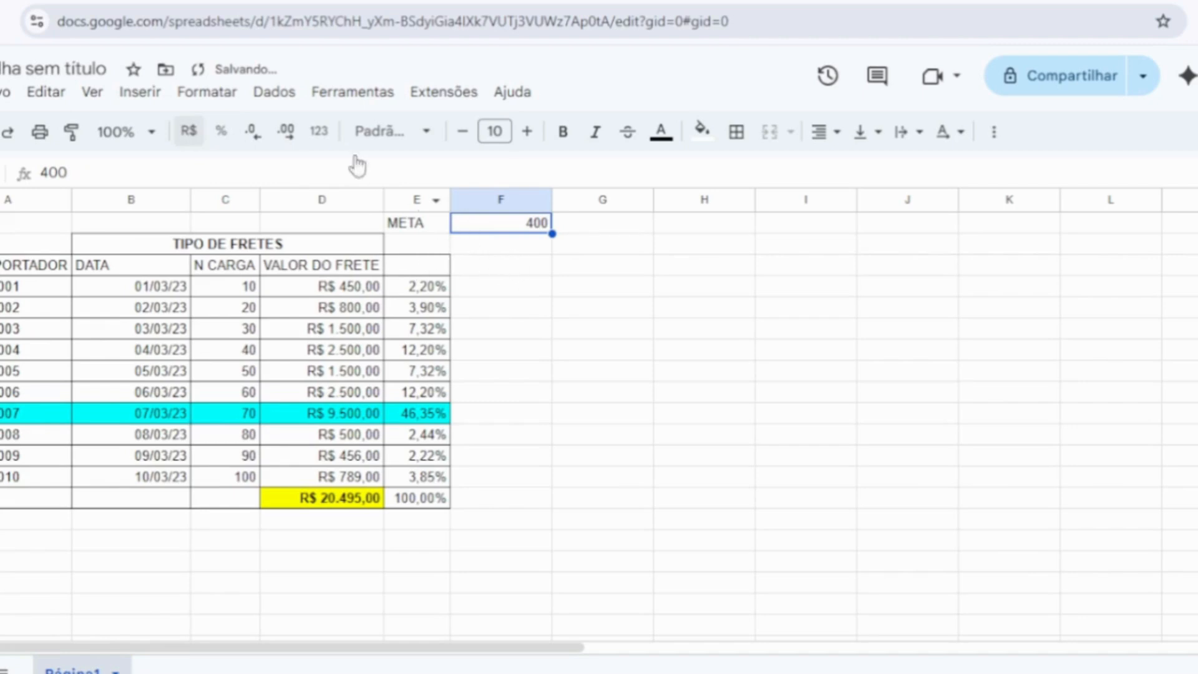
left_click(619, 353)
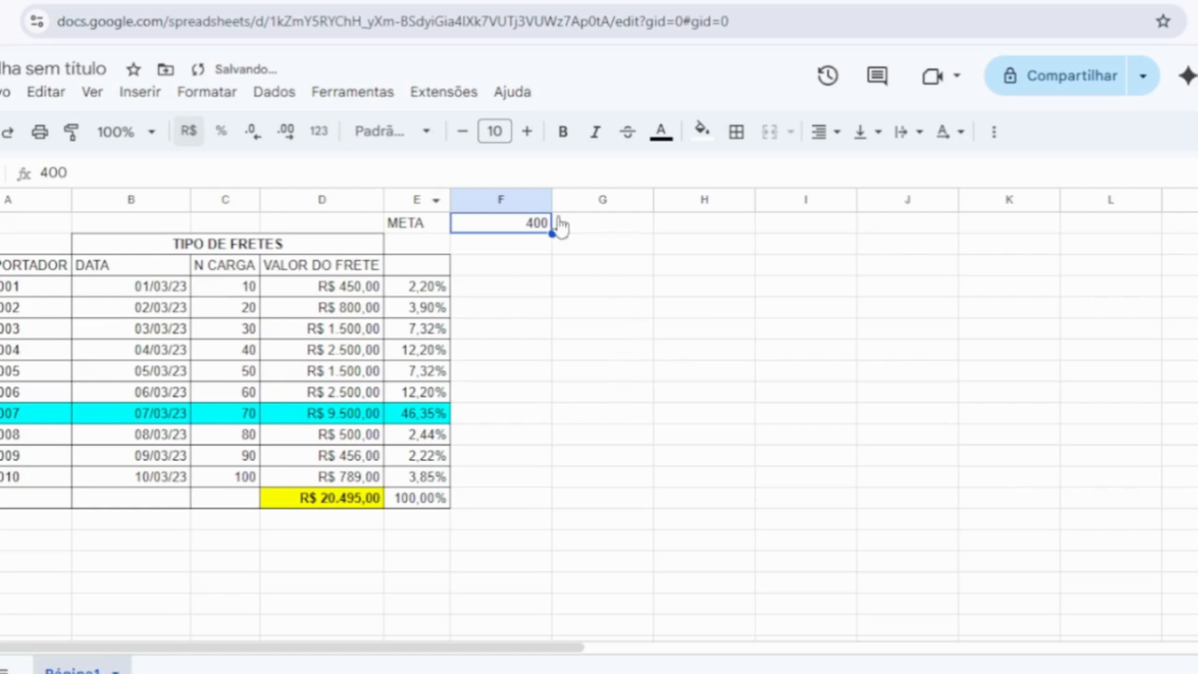
left_click(525, 223)
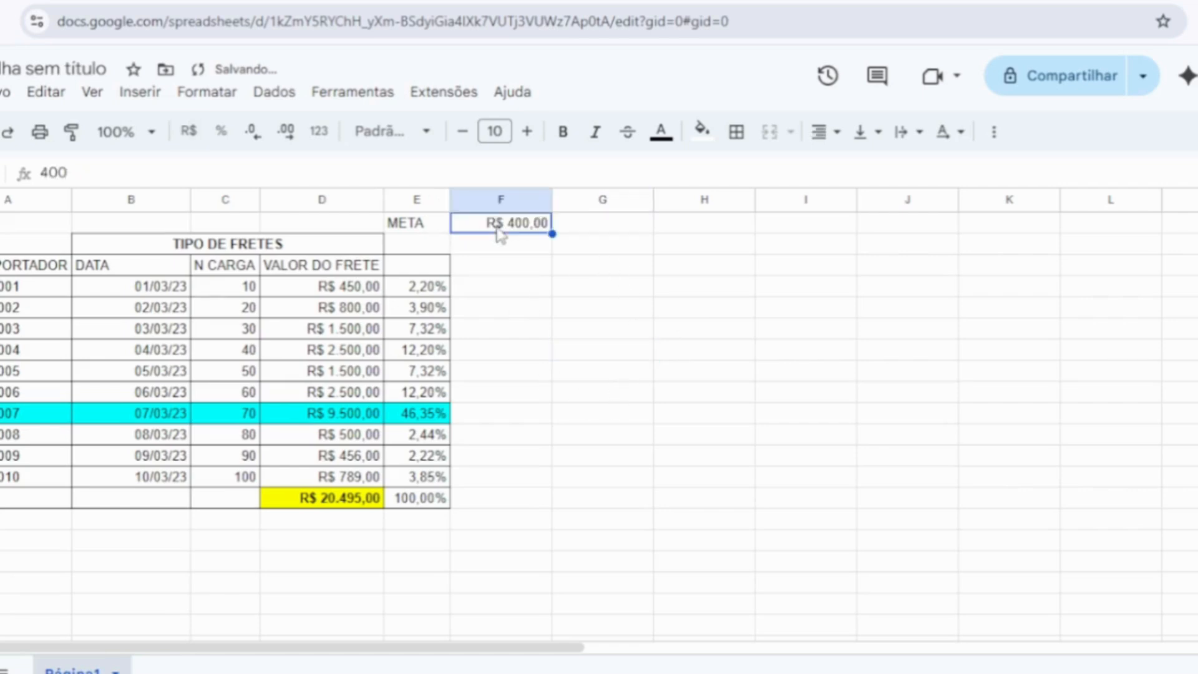
Step: Review the freight values in D4:D13
left_click(351, 292)
key("shift+Down")
key("shift+Down")
key("shift+Down")
key("shift+Down")
key("shift+Down")
key("shift+Down")
key("shift+Down")
key("shift+Down")
key("shift+Down")
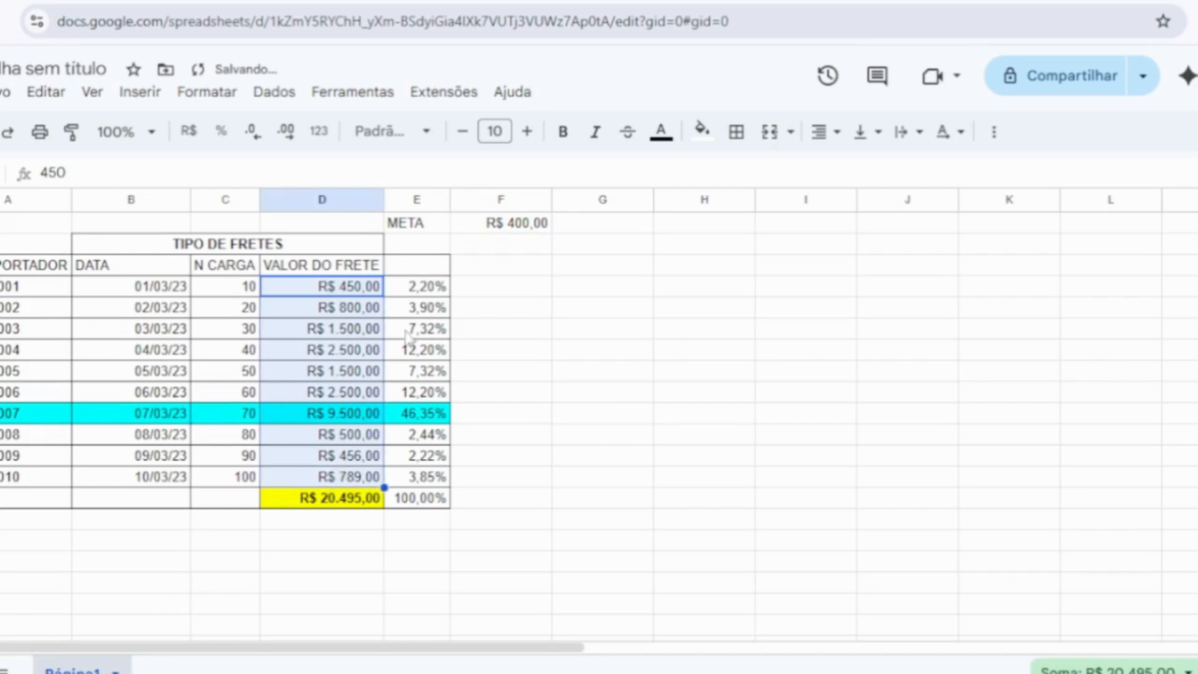
Step: Replace the label in E1 with VALOR MINIMO and fit column E's width to its content
left_click(429, 229)
type("VA")
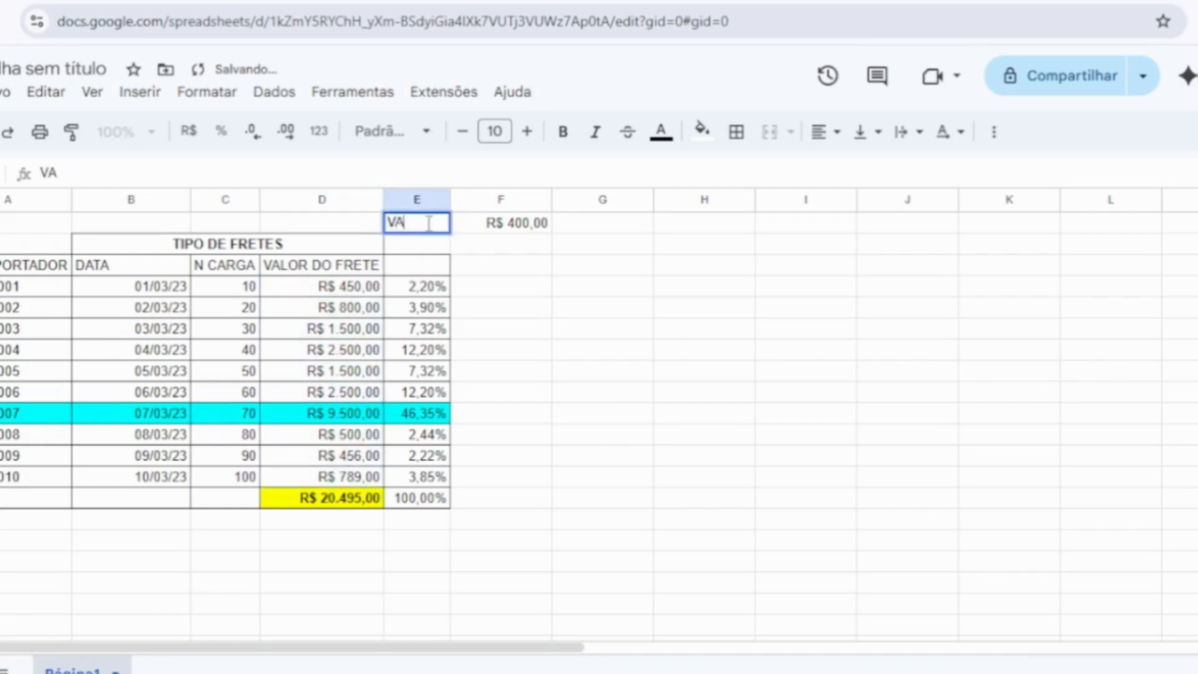
type("LOR MI")
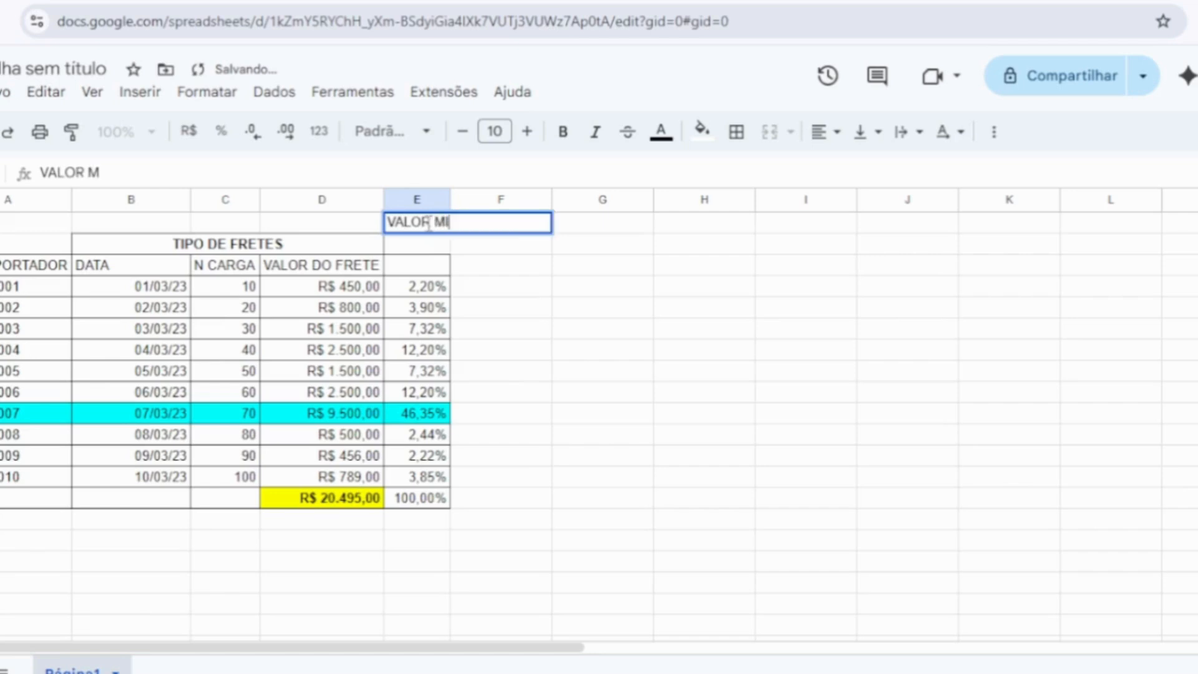
type("NIMO")
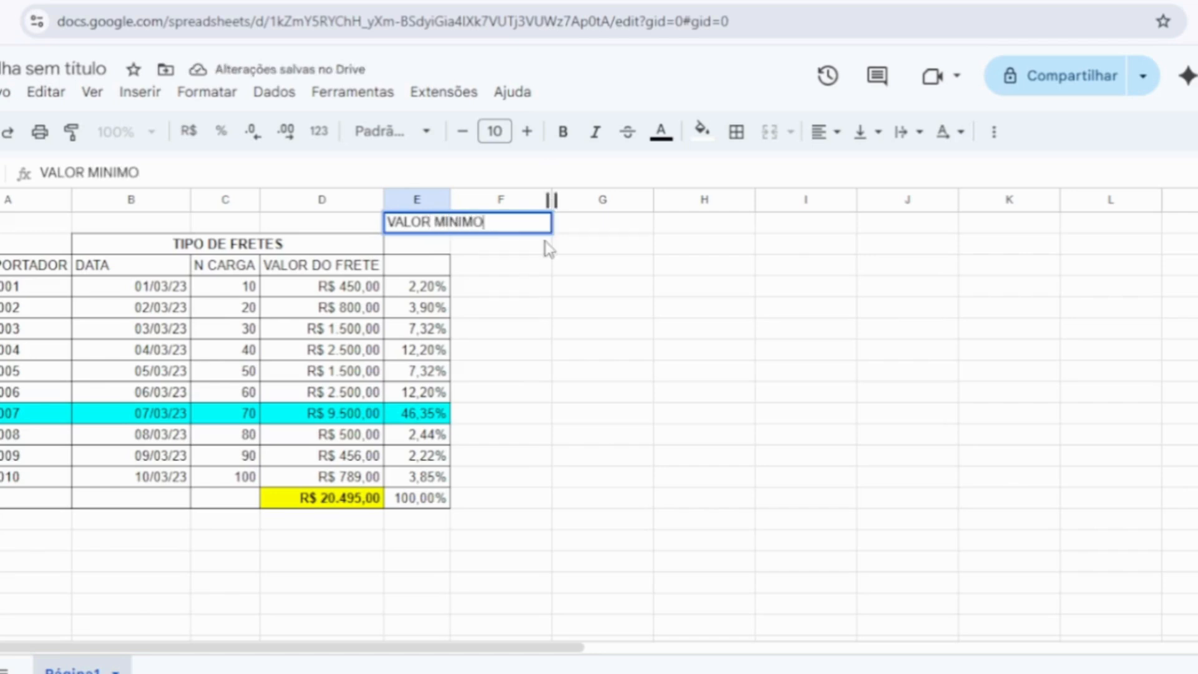
left_click(502, 370)
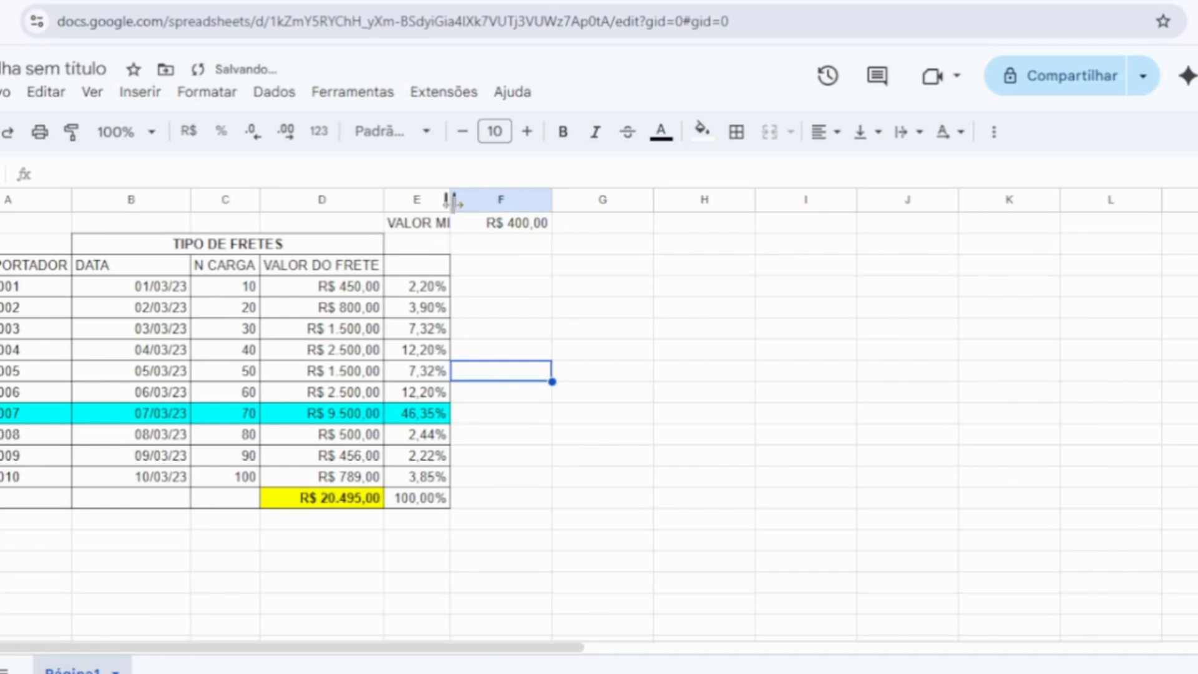
double_click(450, 200)
left_click(585, 437)
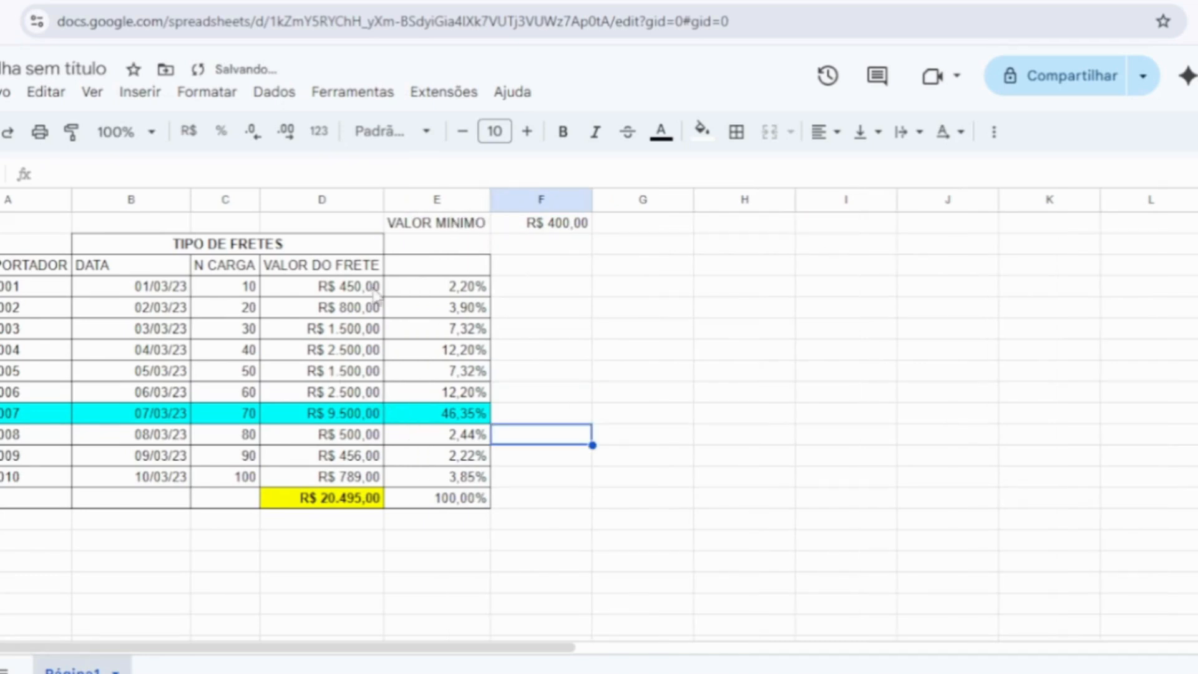
Step: Apply all borders to cell F4, beside the first freight's percentage
left_click(526, 293)
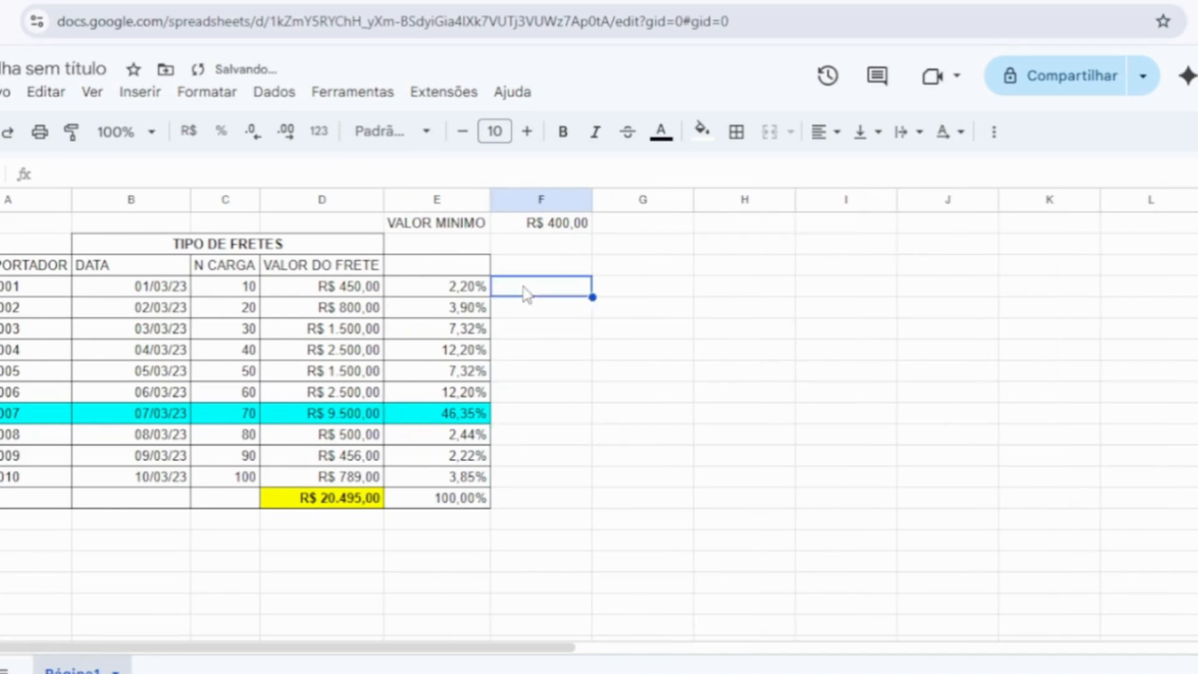
left_click(738, 141)
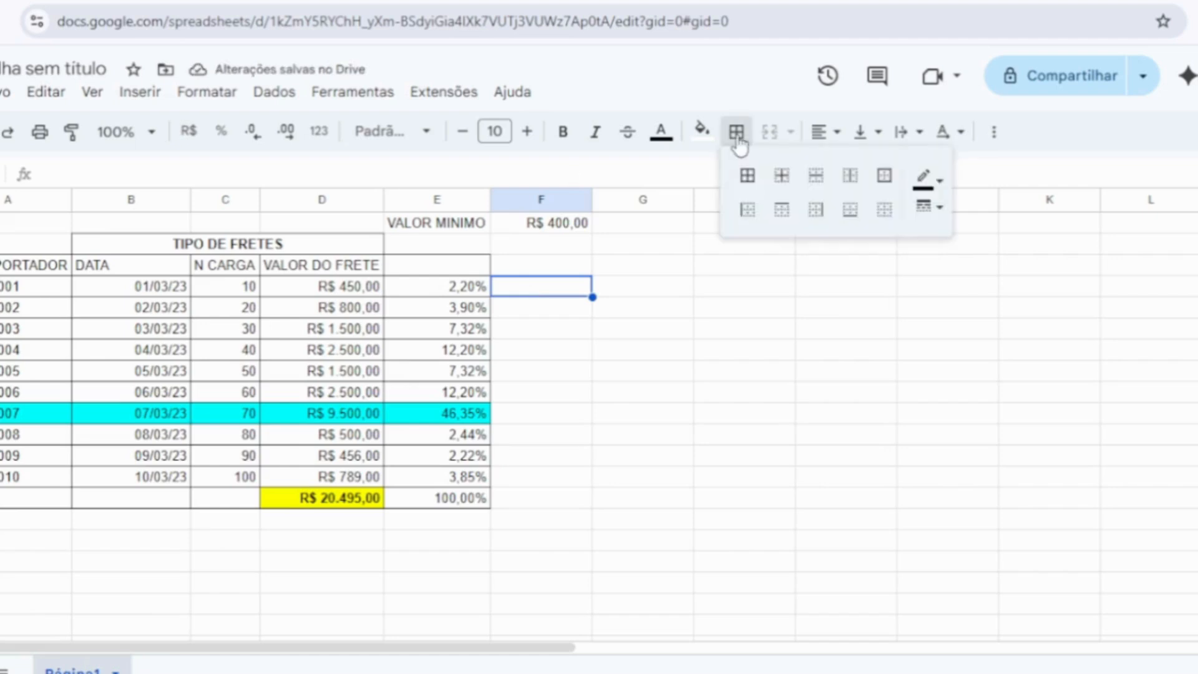
left_click(748, 177)
left_click(699, 503)
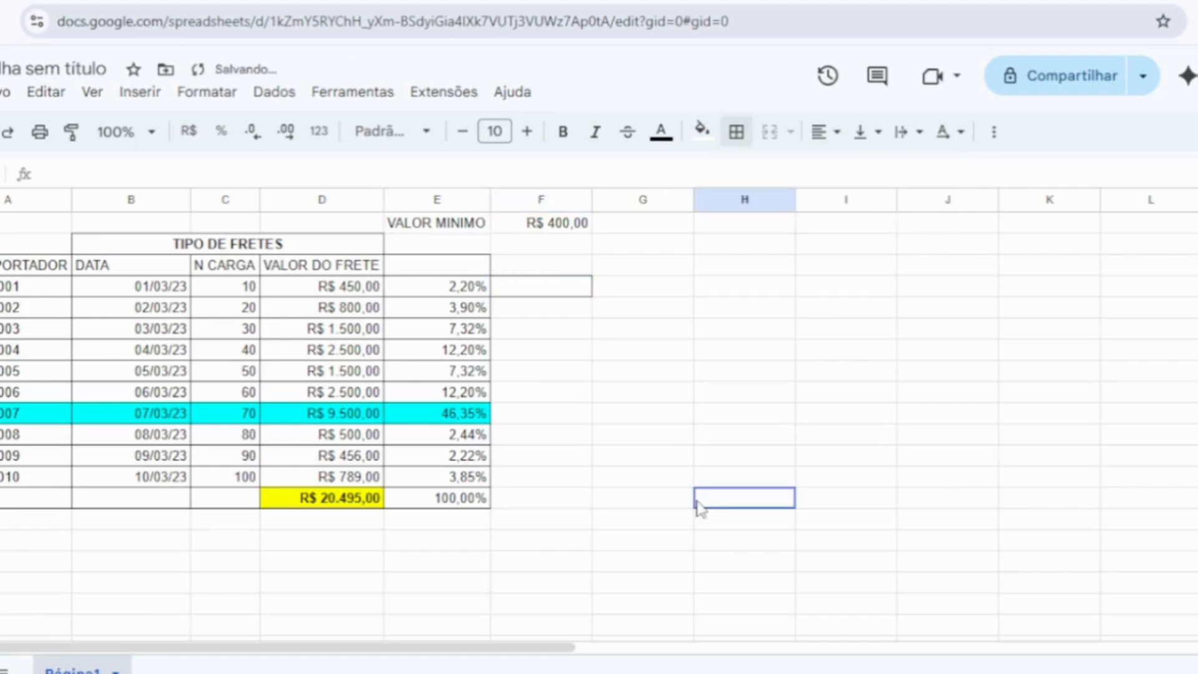
Step: Start an SE formula in F4 with the logical test D4<F1, comparing the first freight with the minimum value
left_click(556, 294)
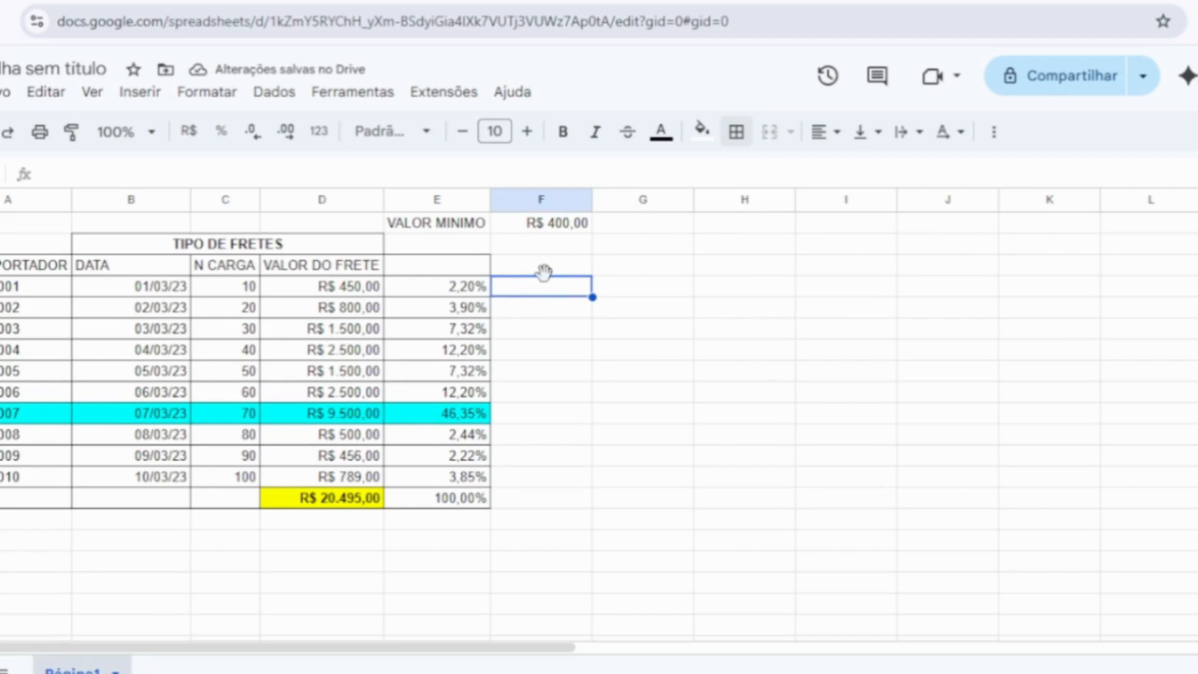
type("=SE")
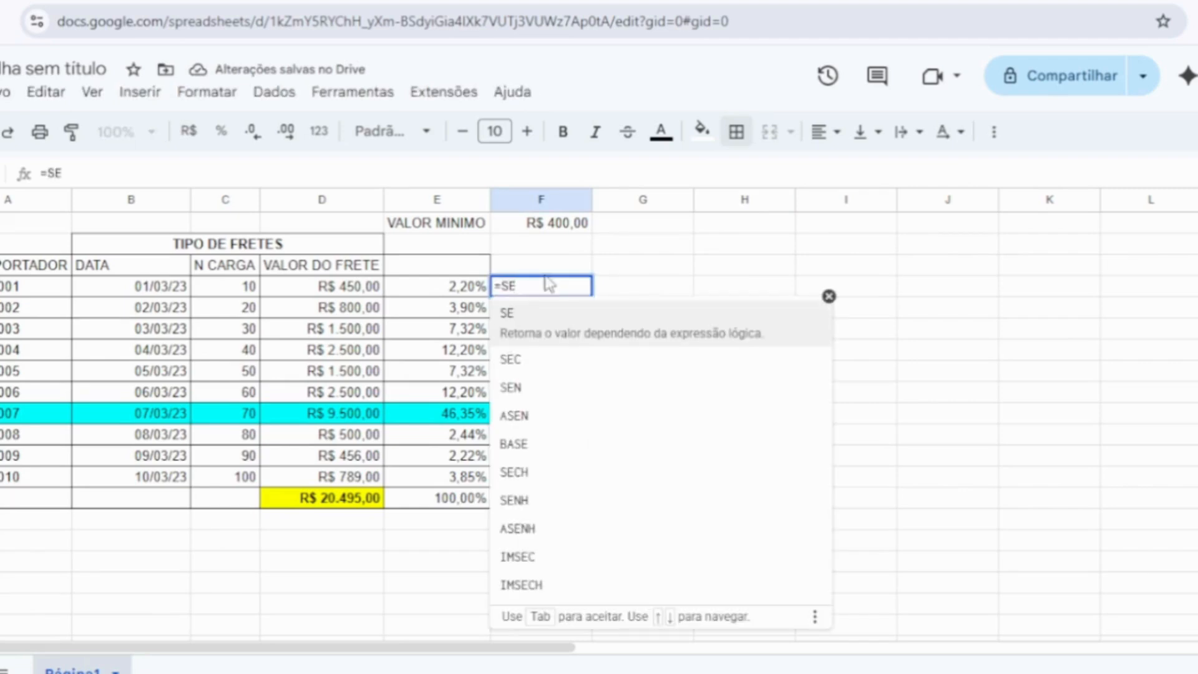
type("(")
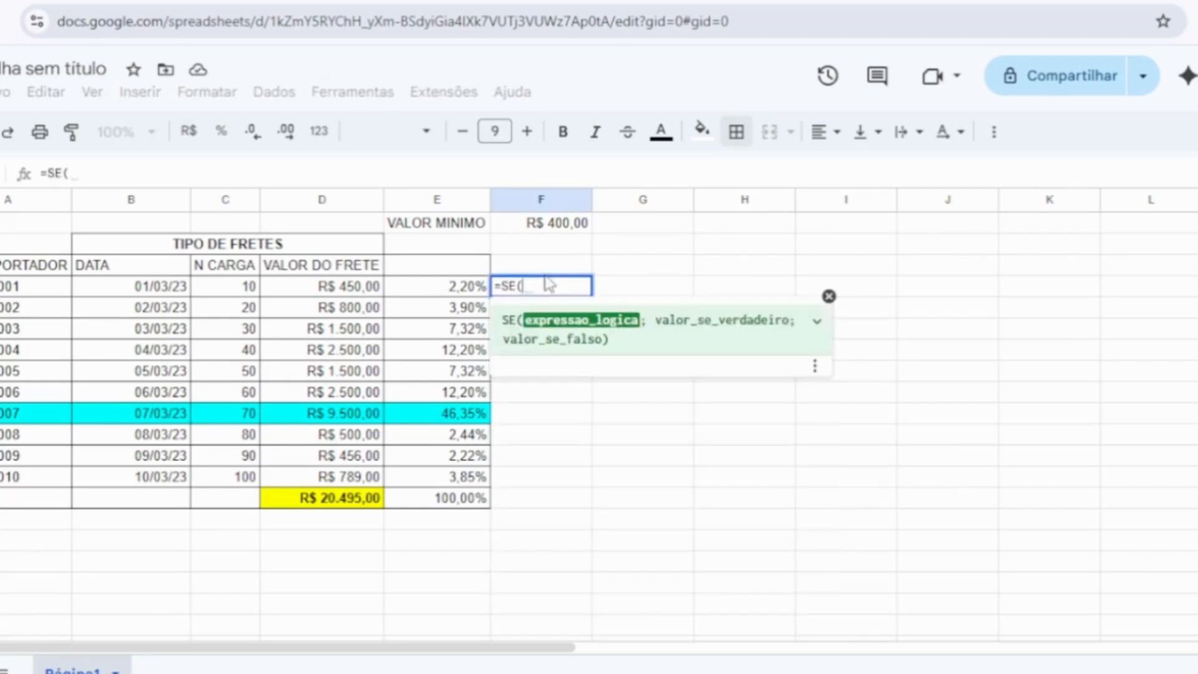
left_click(369, 293)
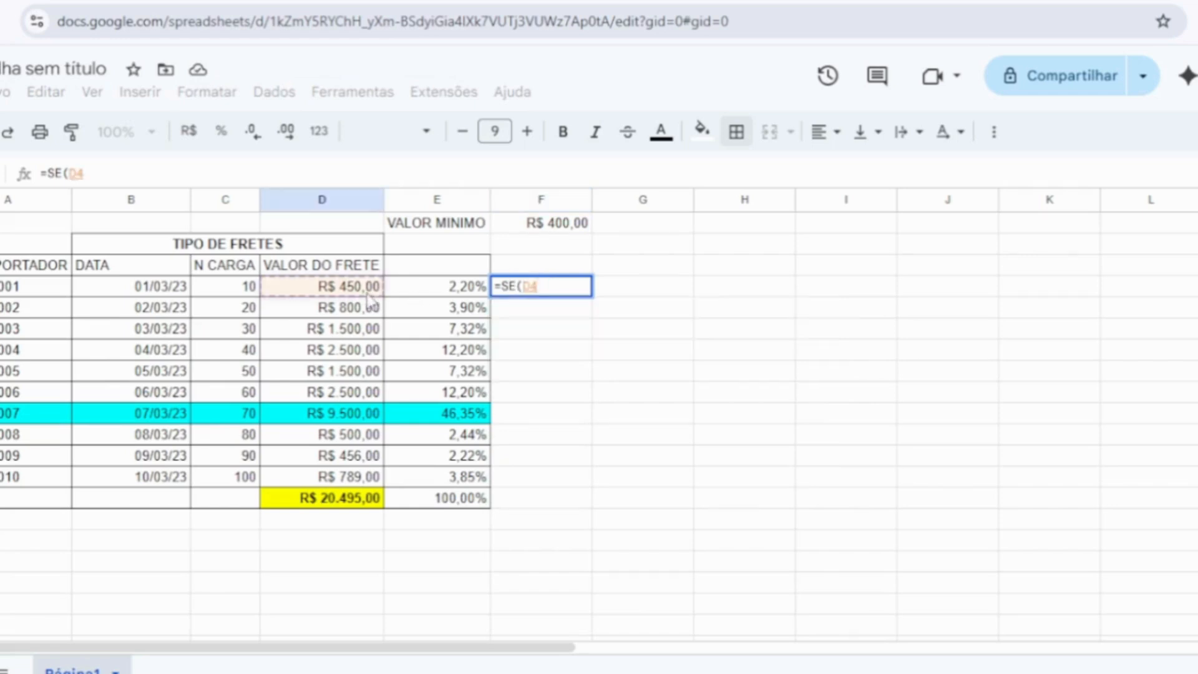
type("<")
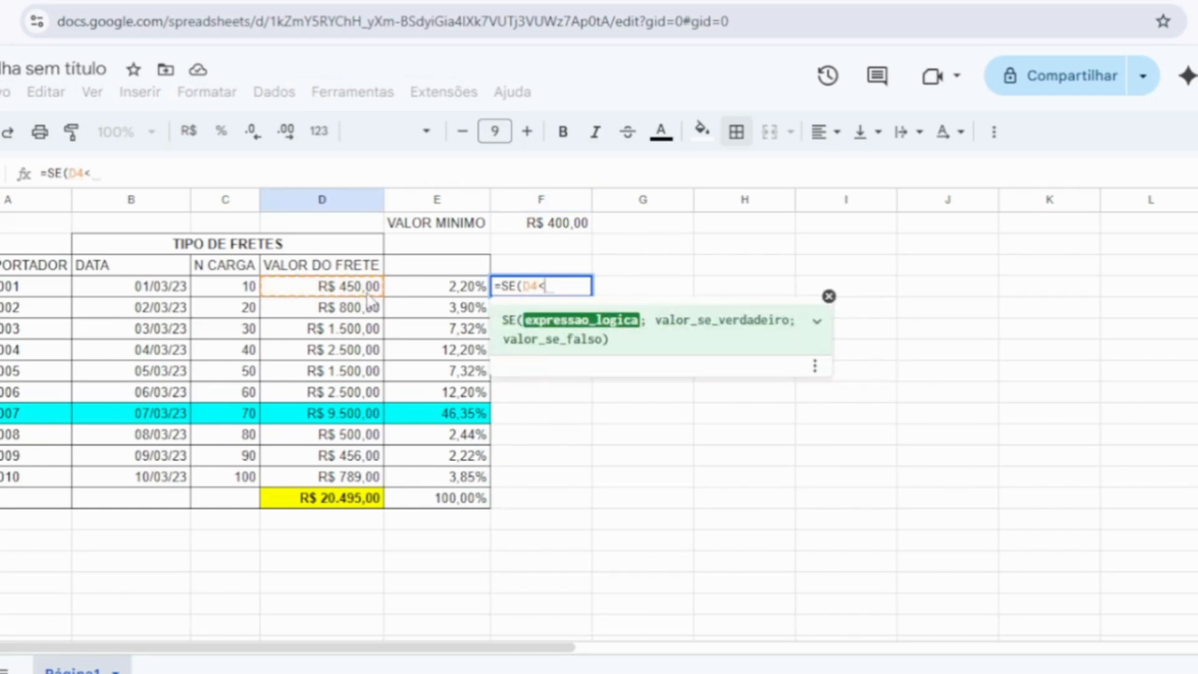
left_click(557, 229)
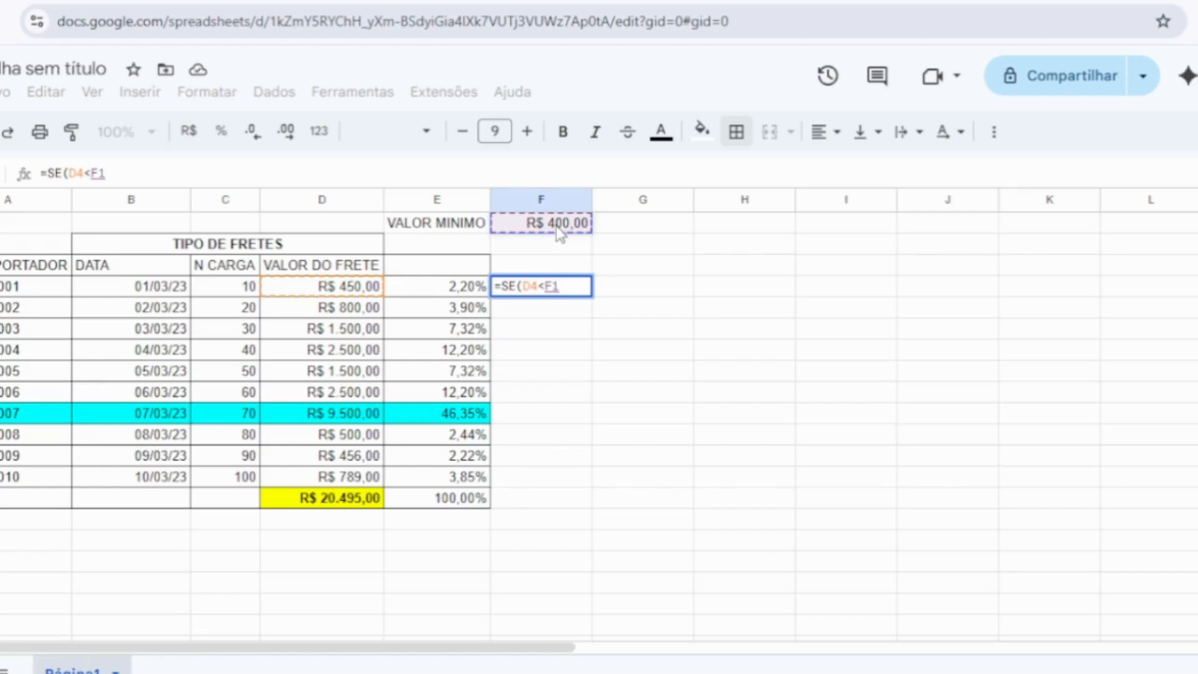
type(";")
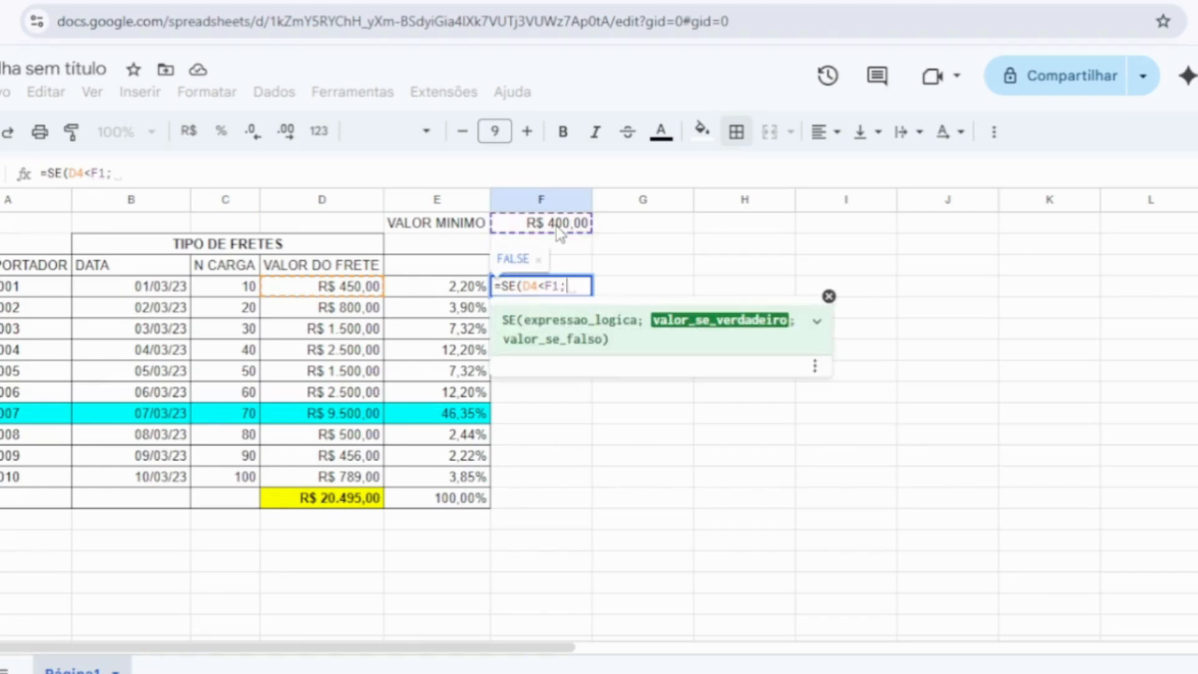
Step: Add "frete abaixo do mínimo" as the value if true in F4's SE formula
type("\"")
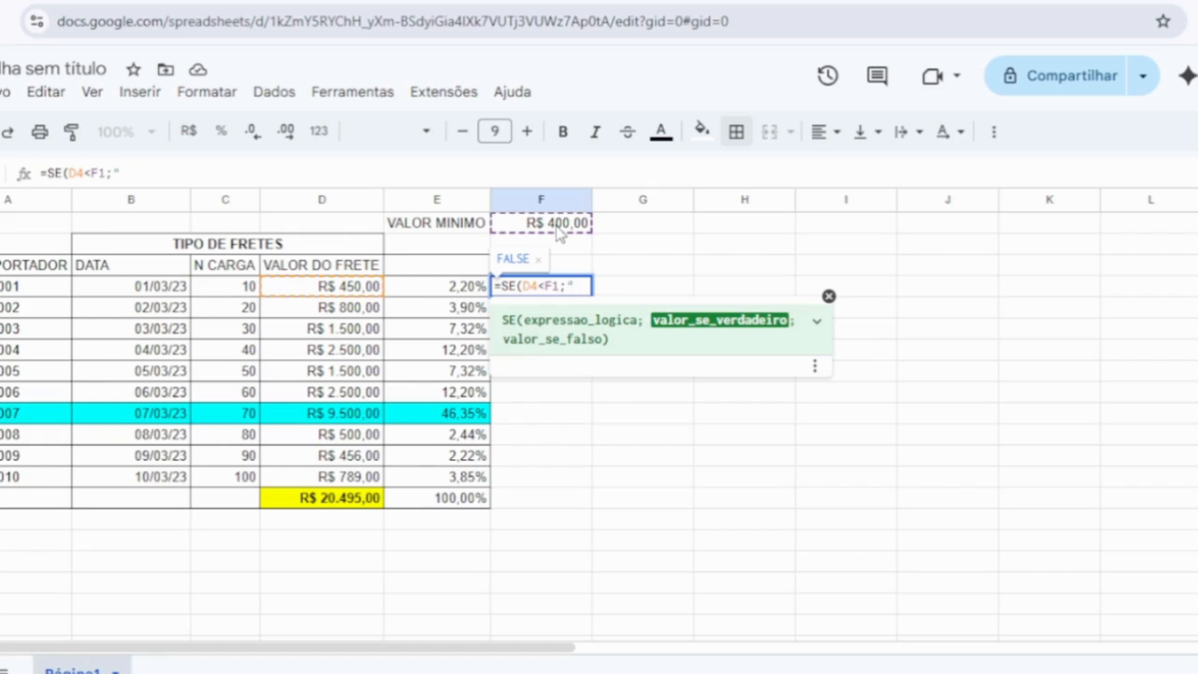
type("freto")
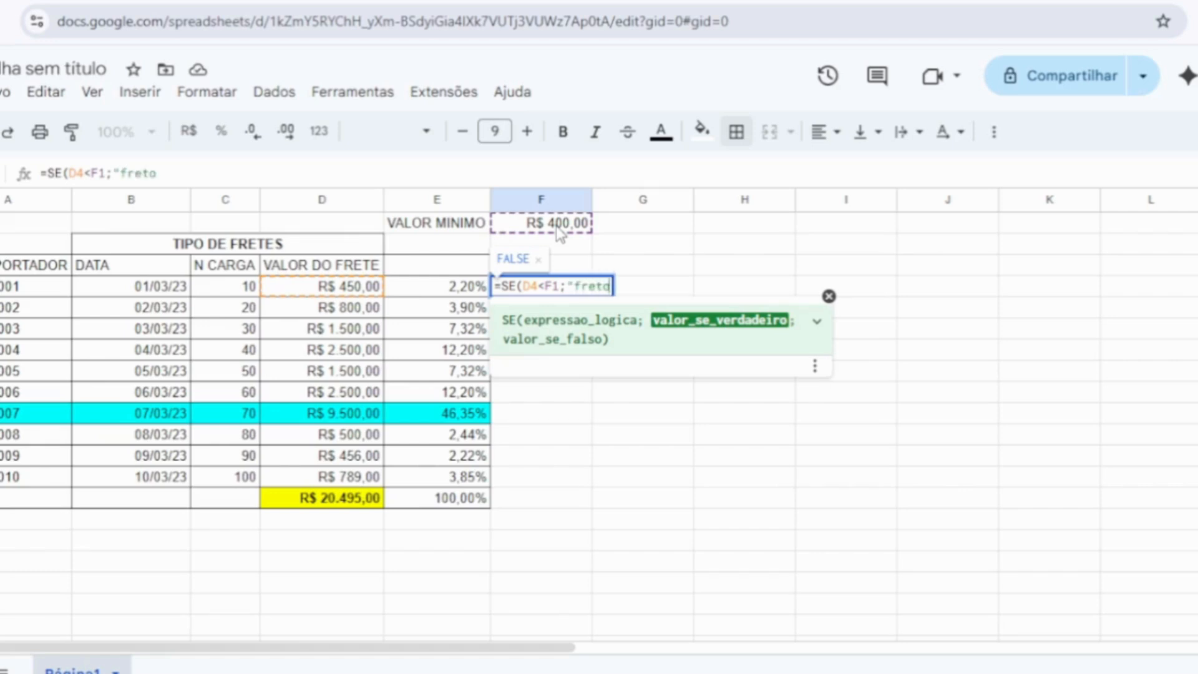
key("BackSpace")
type("e")
type("aba")
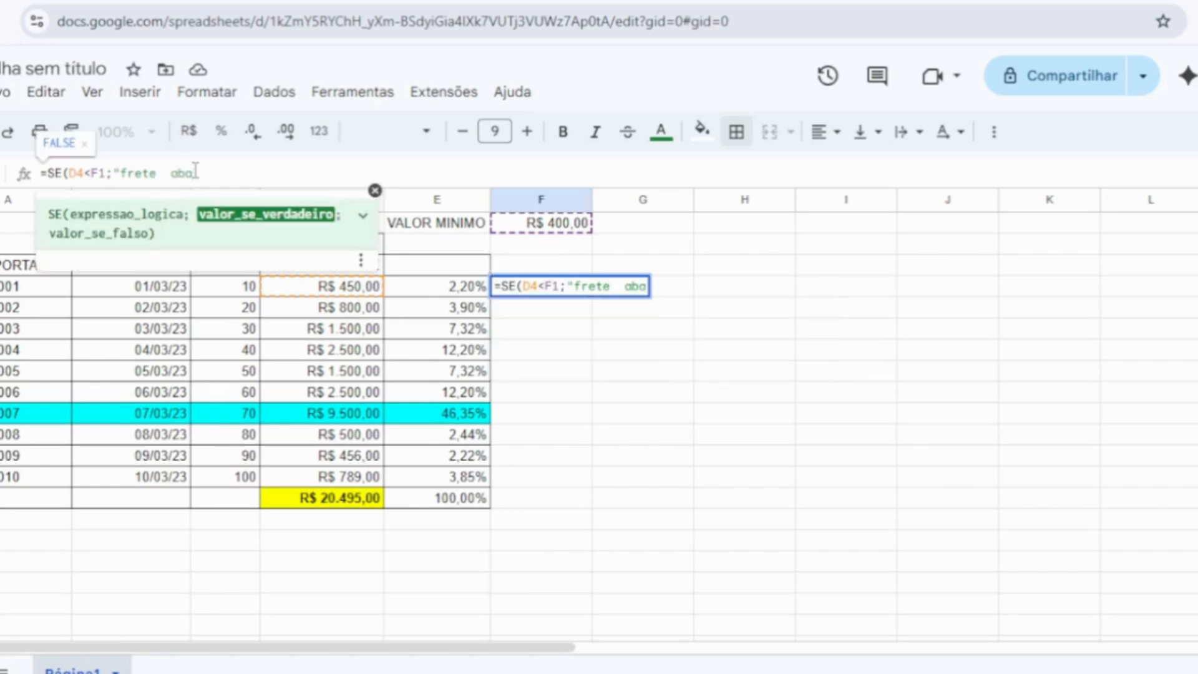
key("BackSpace")
key("BackSpace")
key("BackSpace")
key("BackSpace")
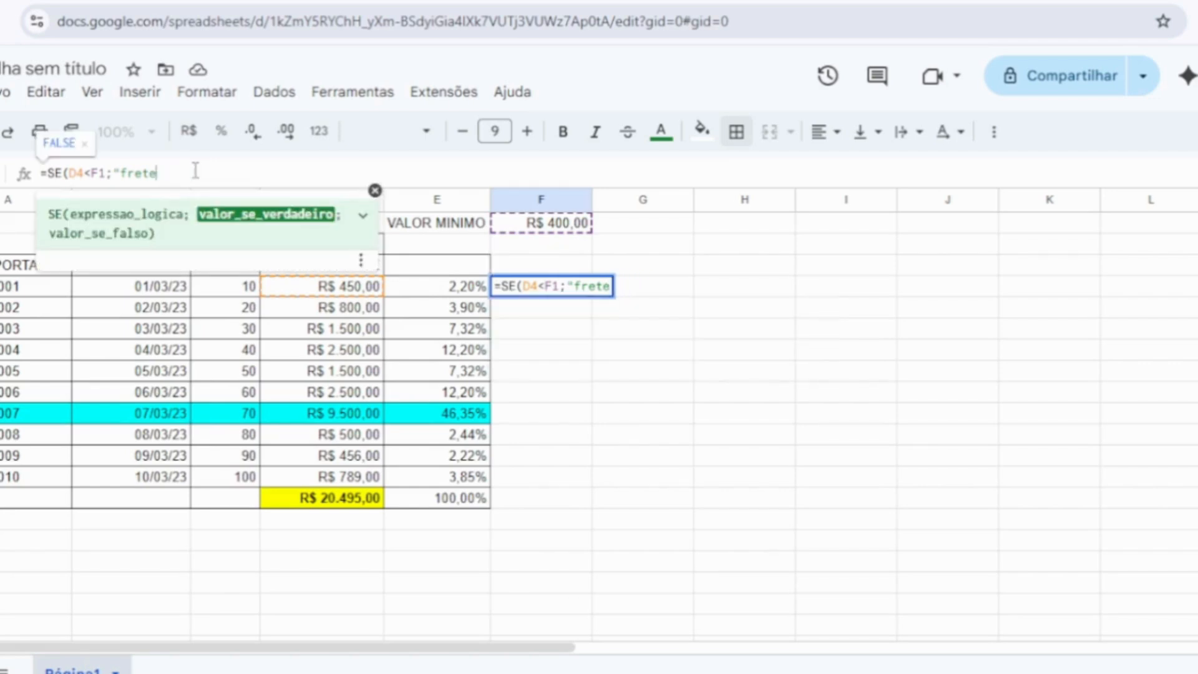
type("dbaixo")
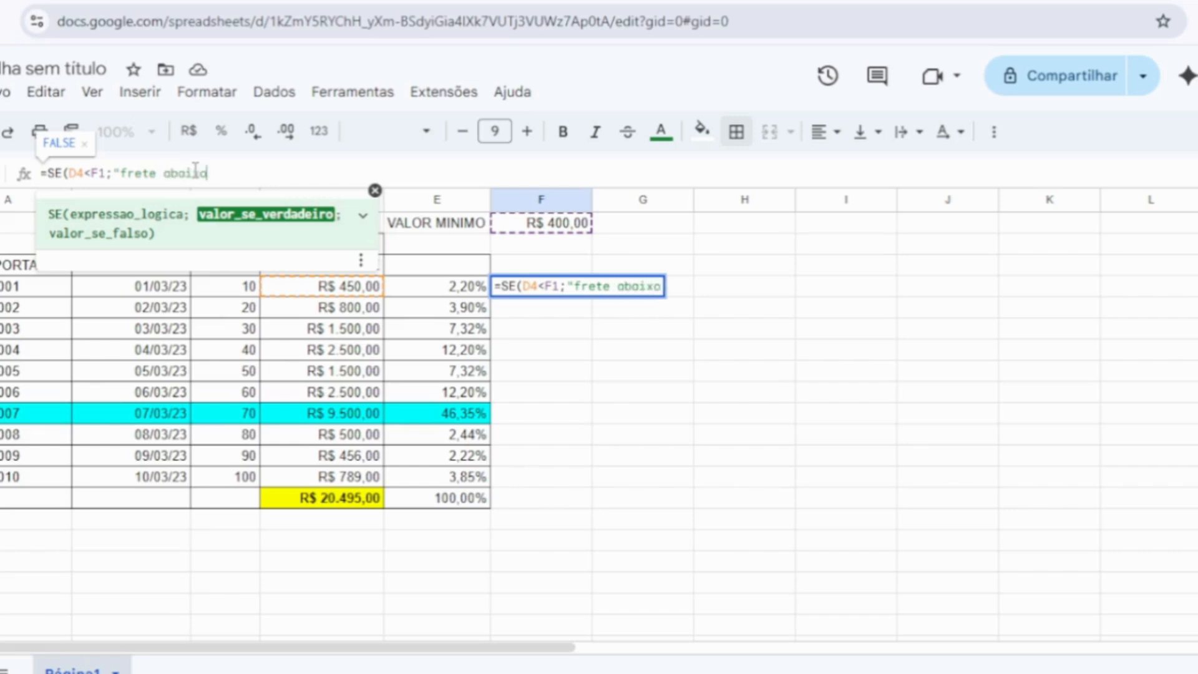
type(" do ")
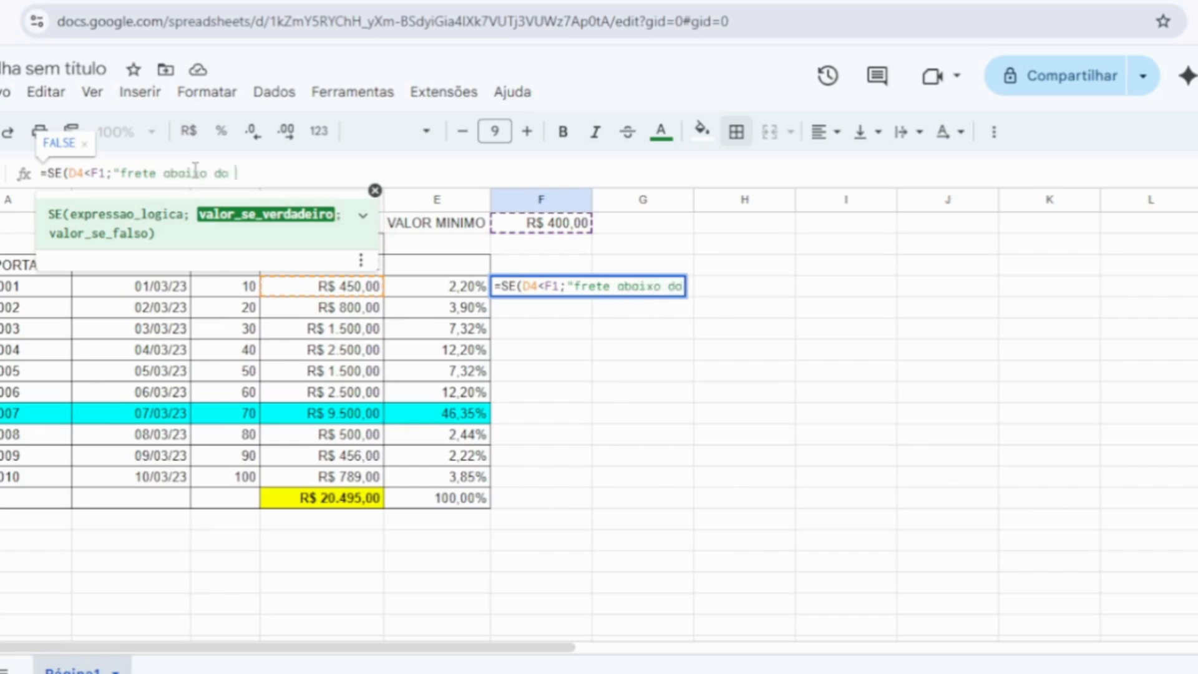
type("minimo")
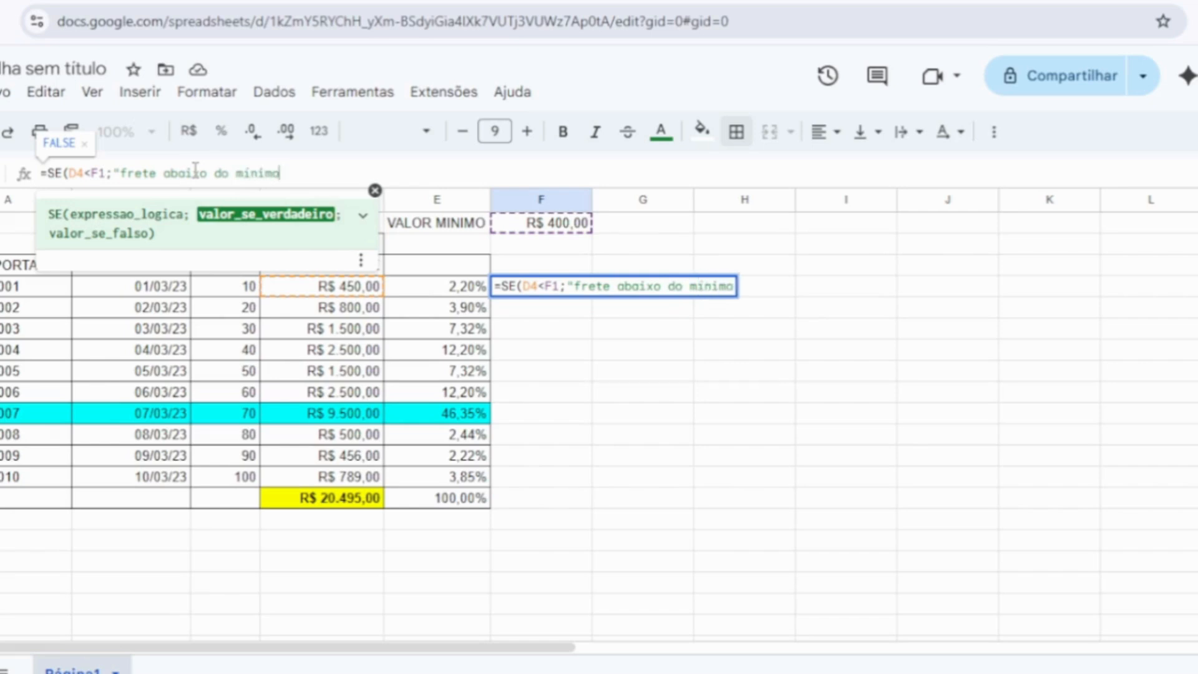
type("\";")
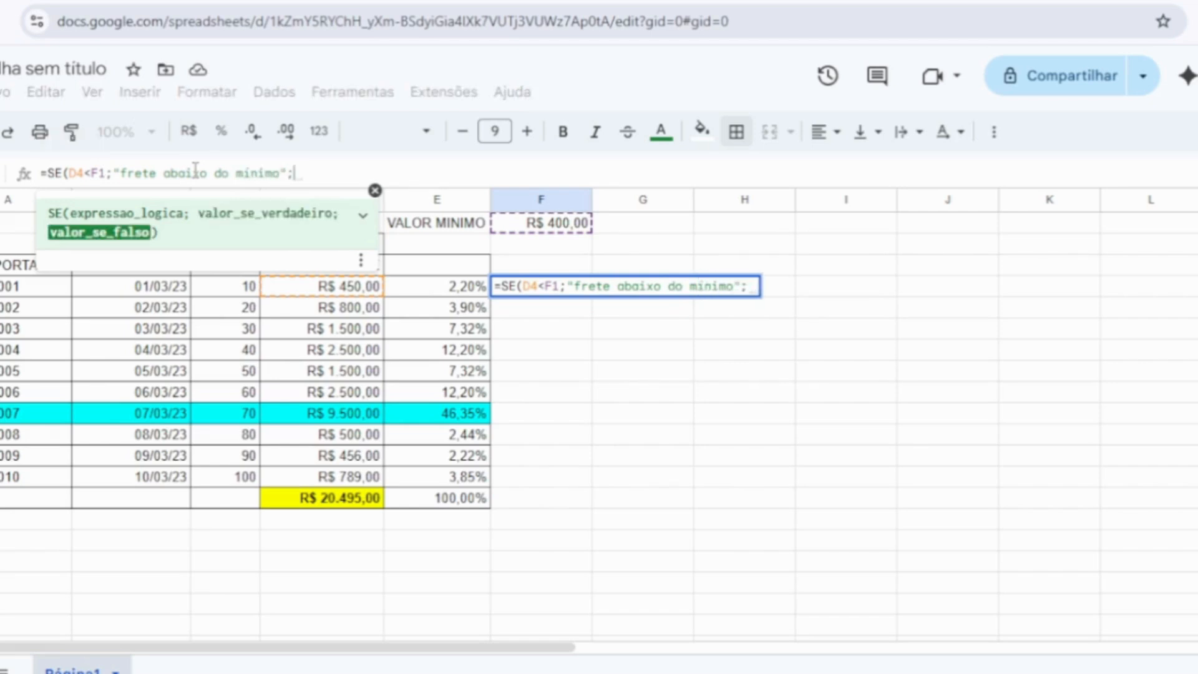
Step: Change the formula's comparison to <= and complete it with "FRETE ACEITO" as the value if false
type("\"")
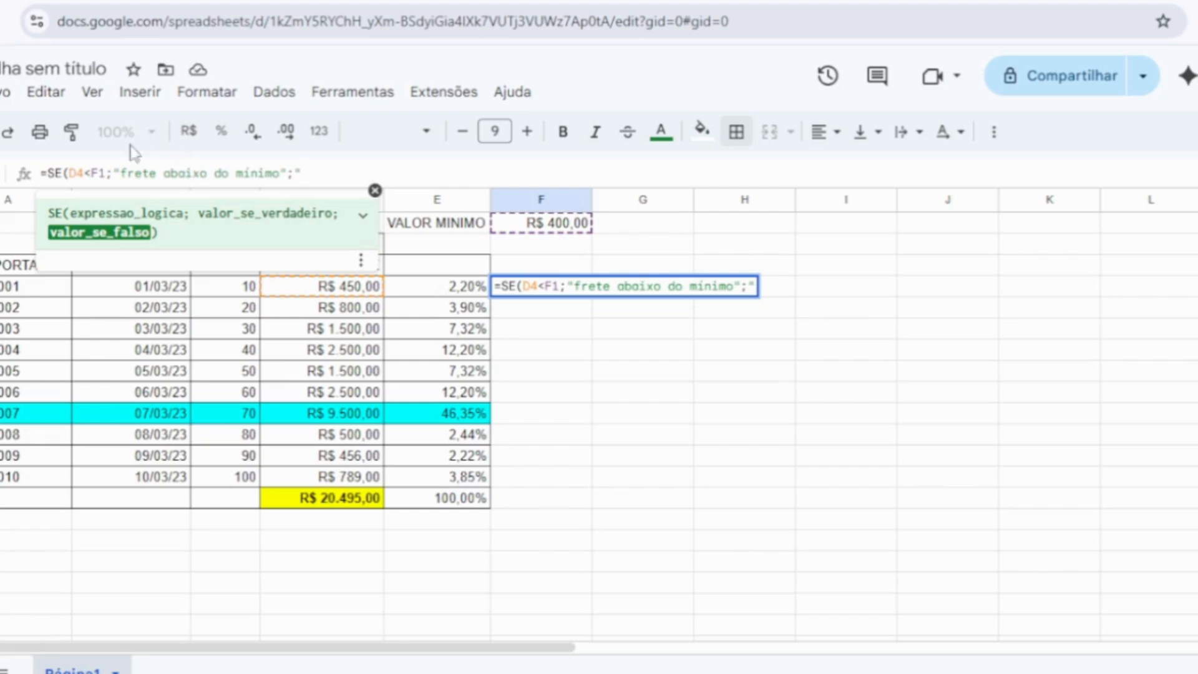
left_click(90, 172)
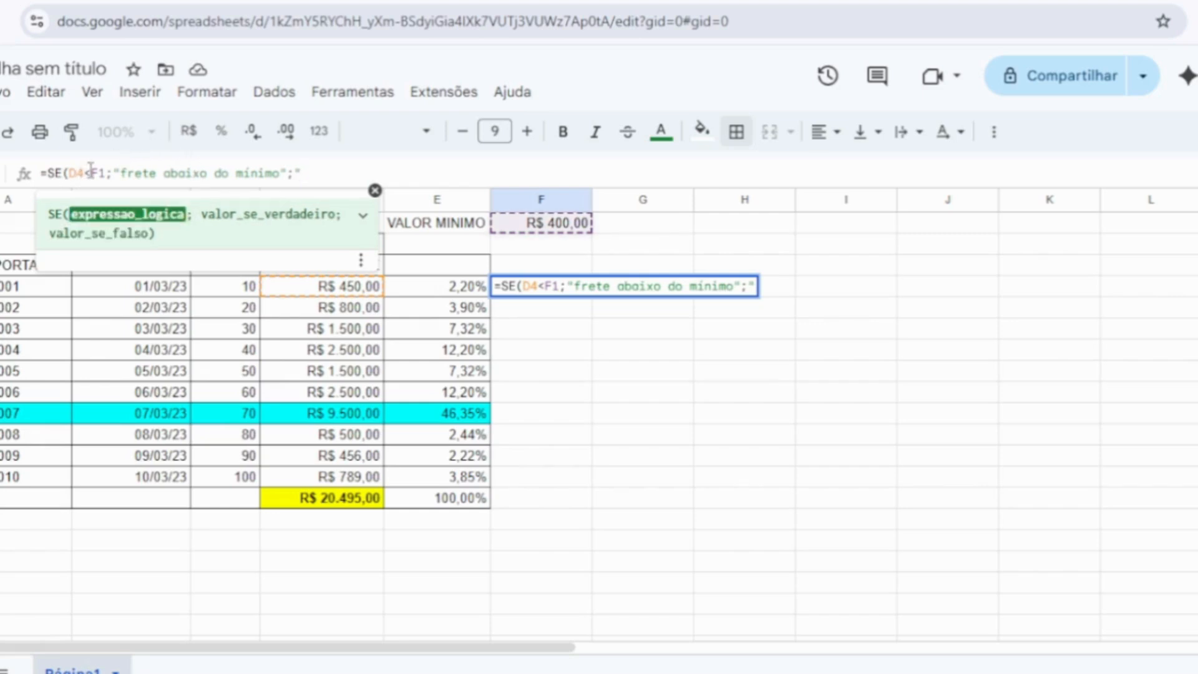
type("=")
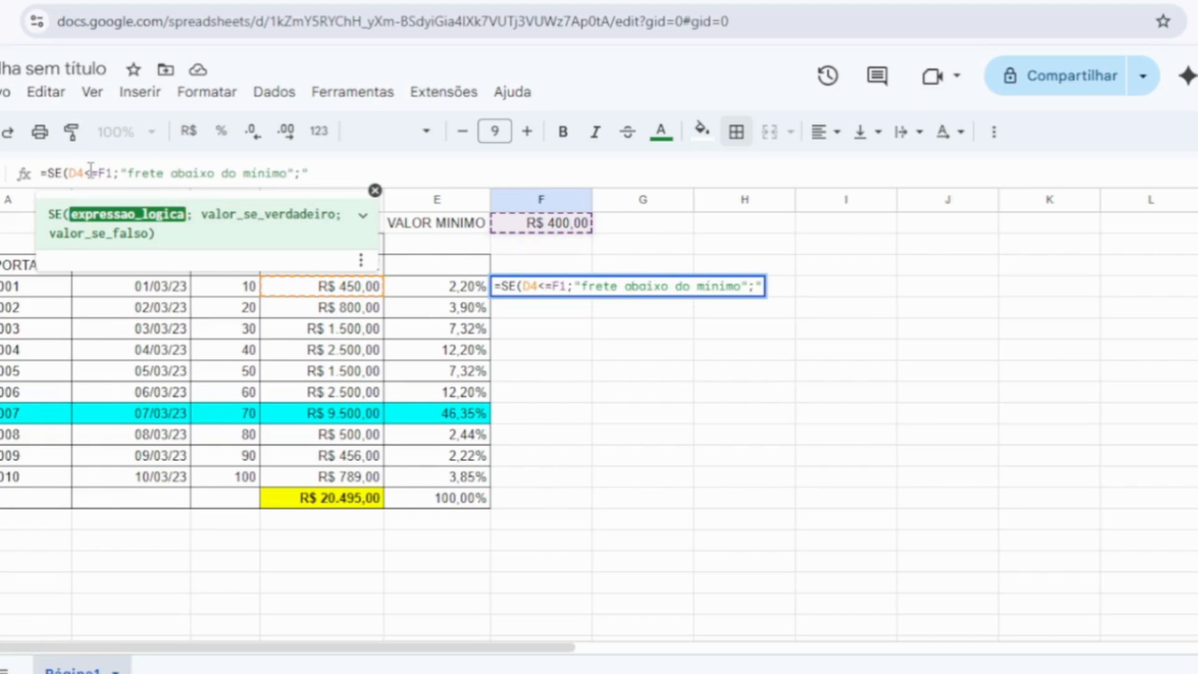
left_click(319, 172)
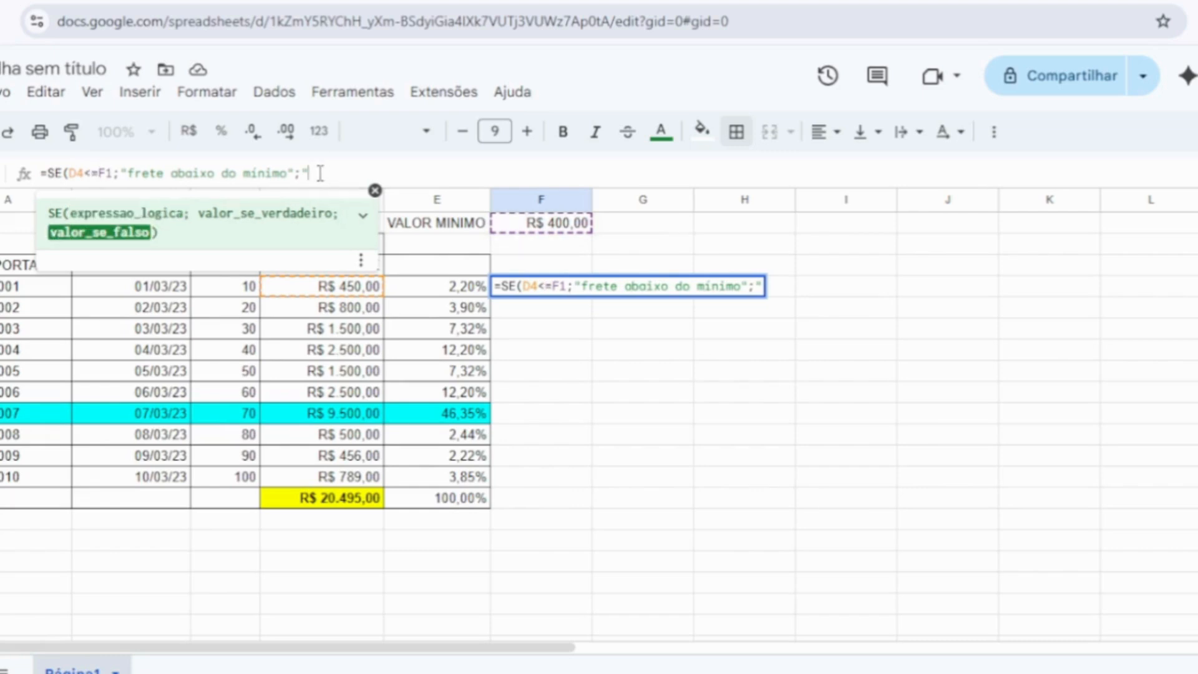
type("FRETE")
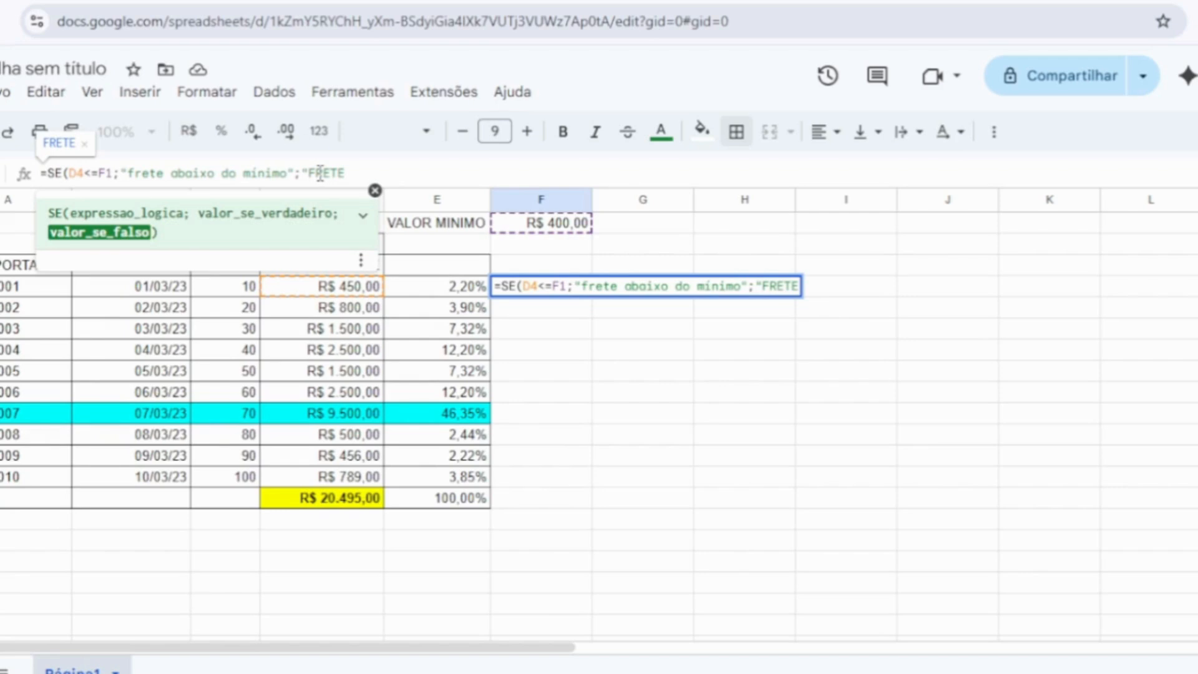
type(" ACE")
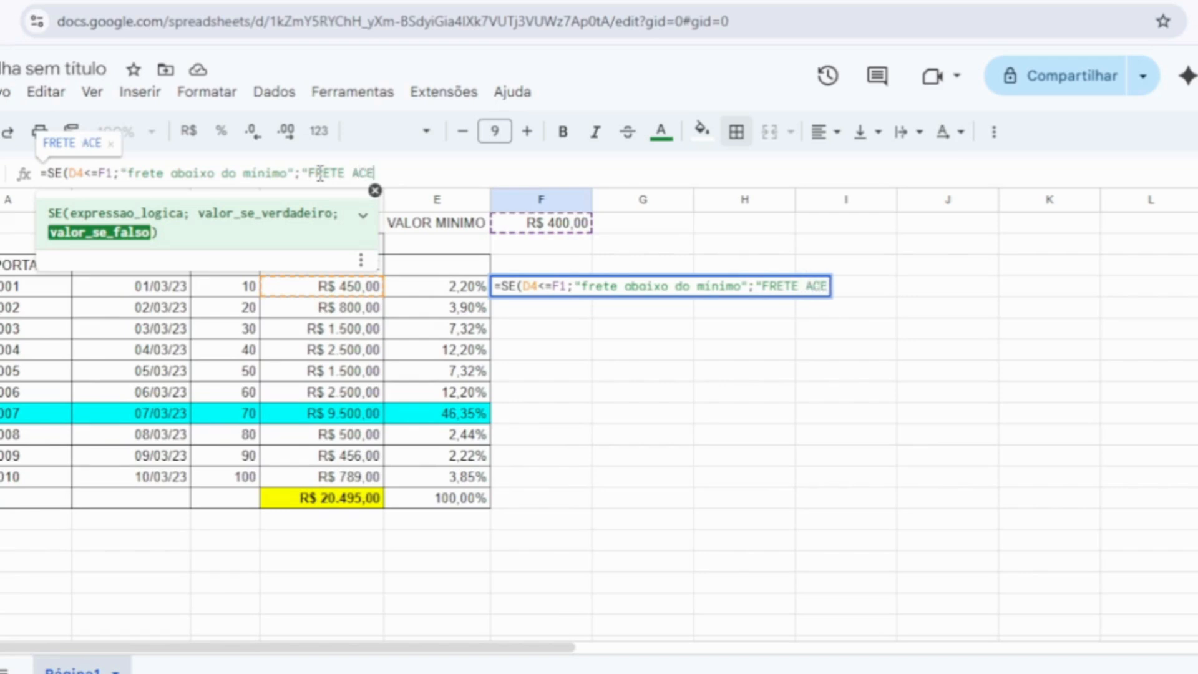
type("ITO\"")
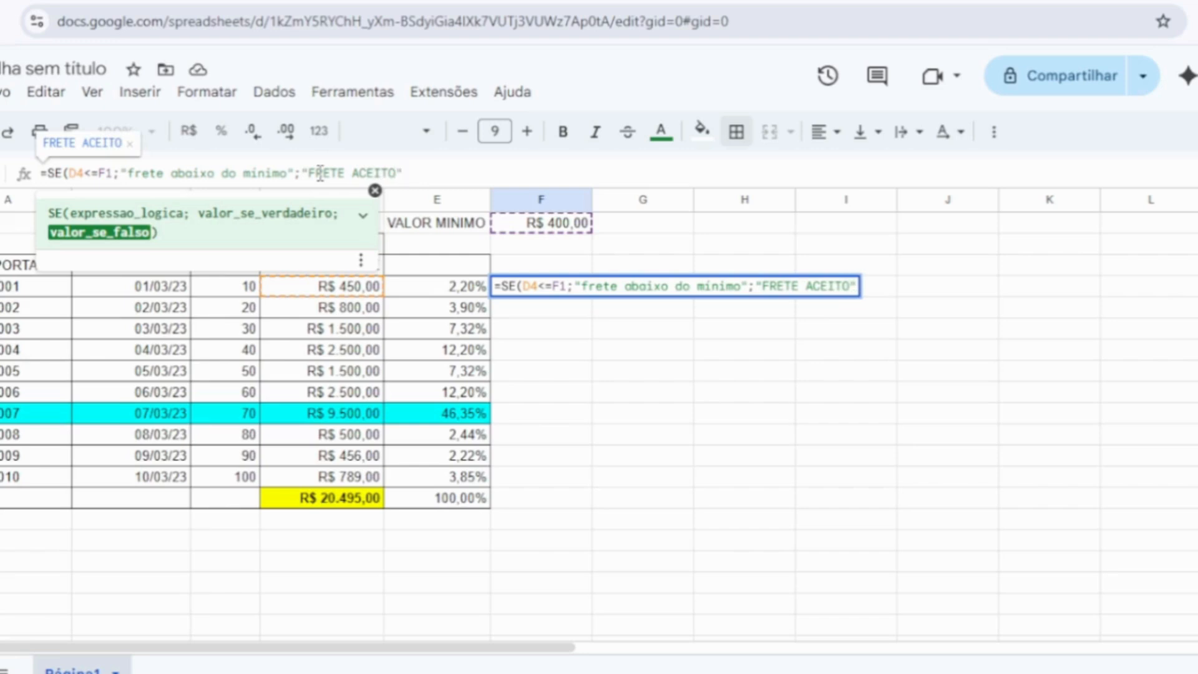
key("Return")
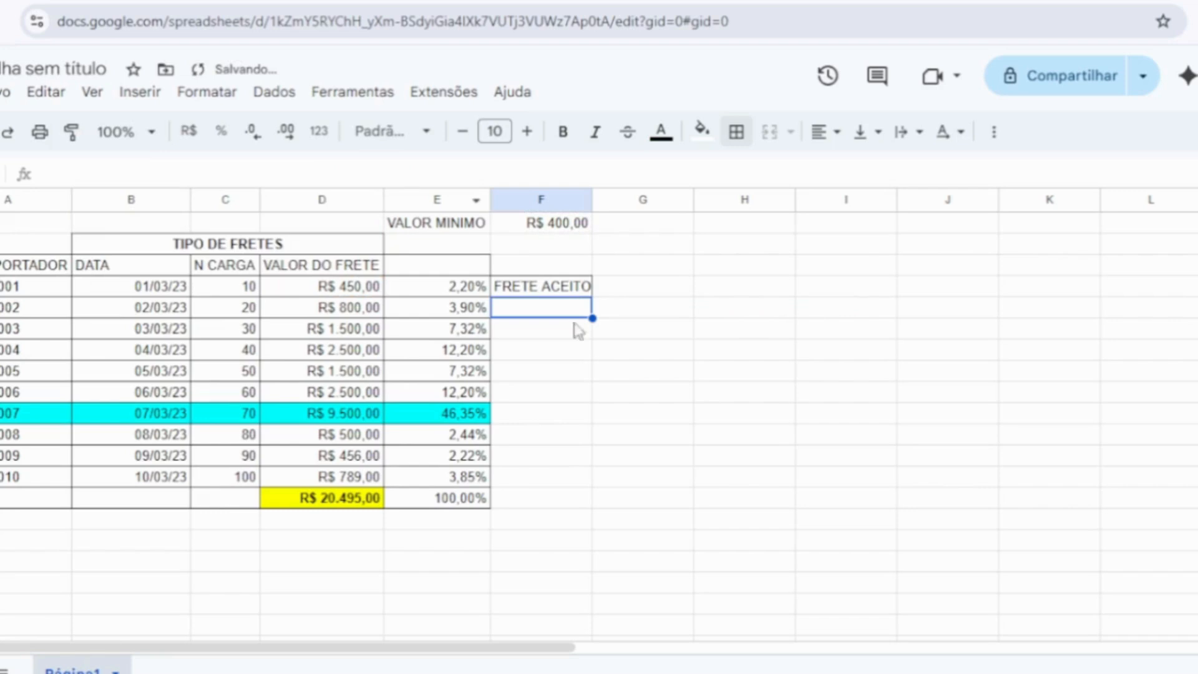
Step: Copy the SE formula from F4 down through F13
left_click(574, 393)
left_click(576, 291)
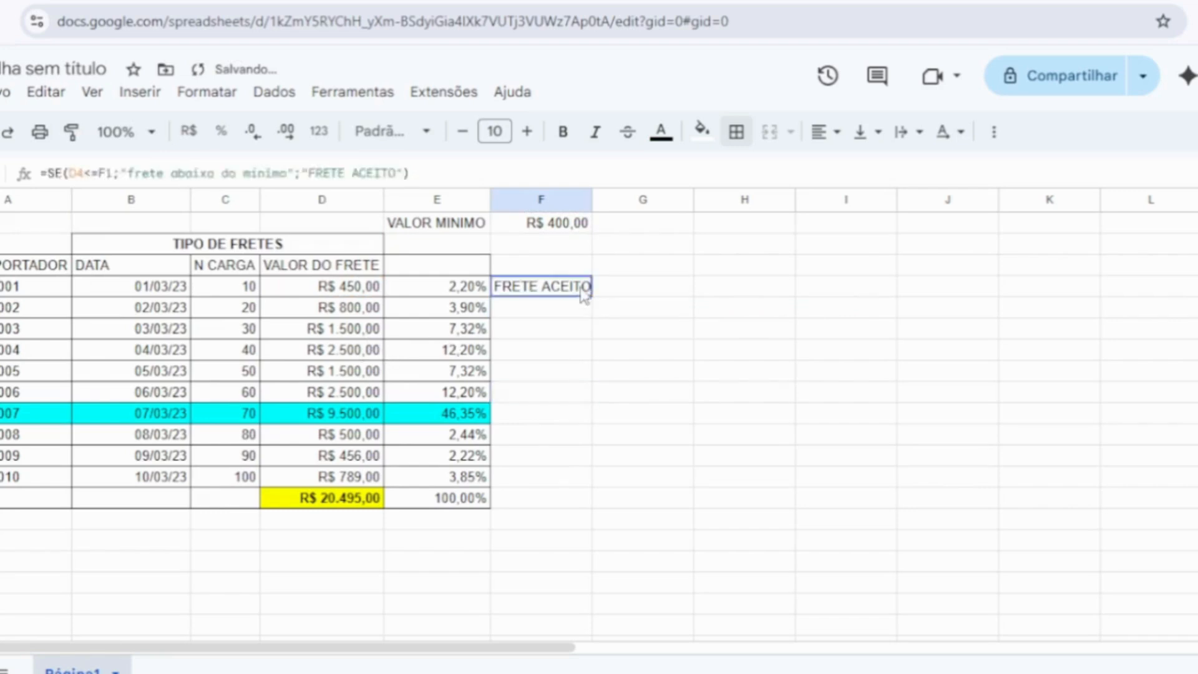
left_click_drag(591, 295, 572, 477)
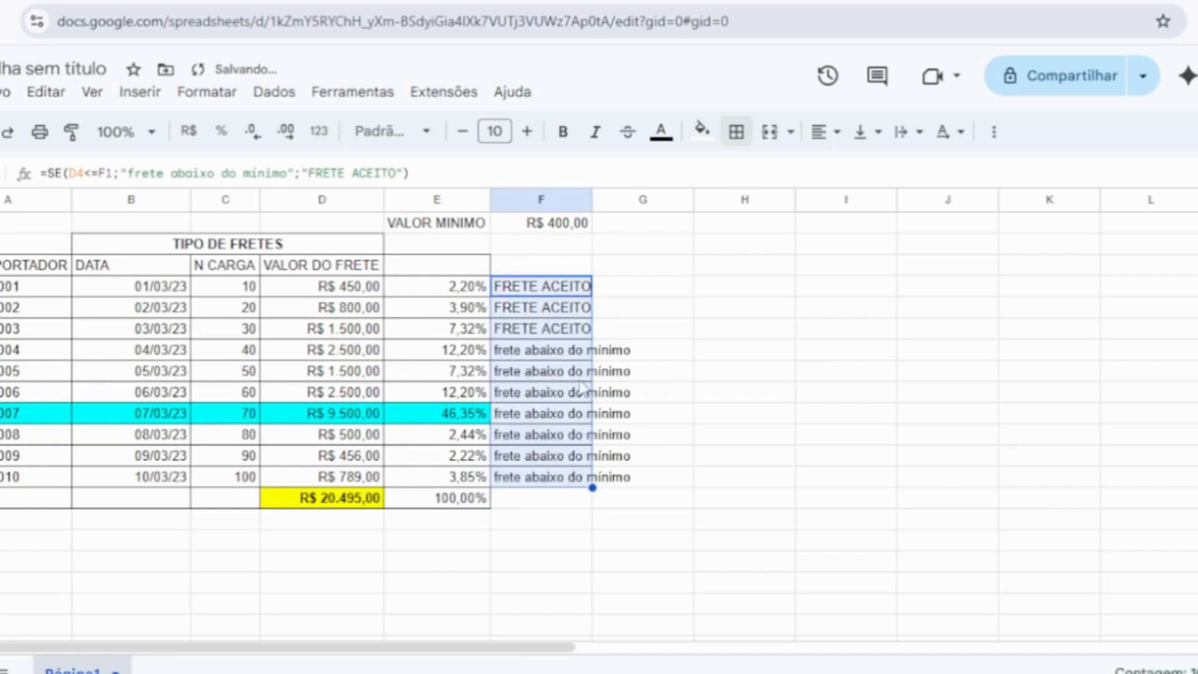
Step: Check the formula copied to F7, and lock the row of the minimum-value reference in F4's SE formula as F$1
left_click(533, 354)
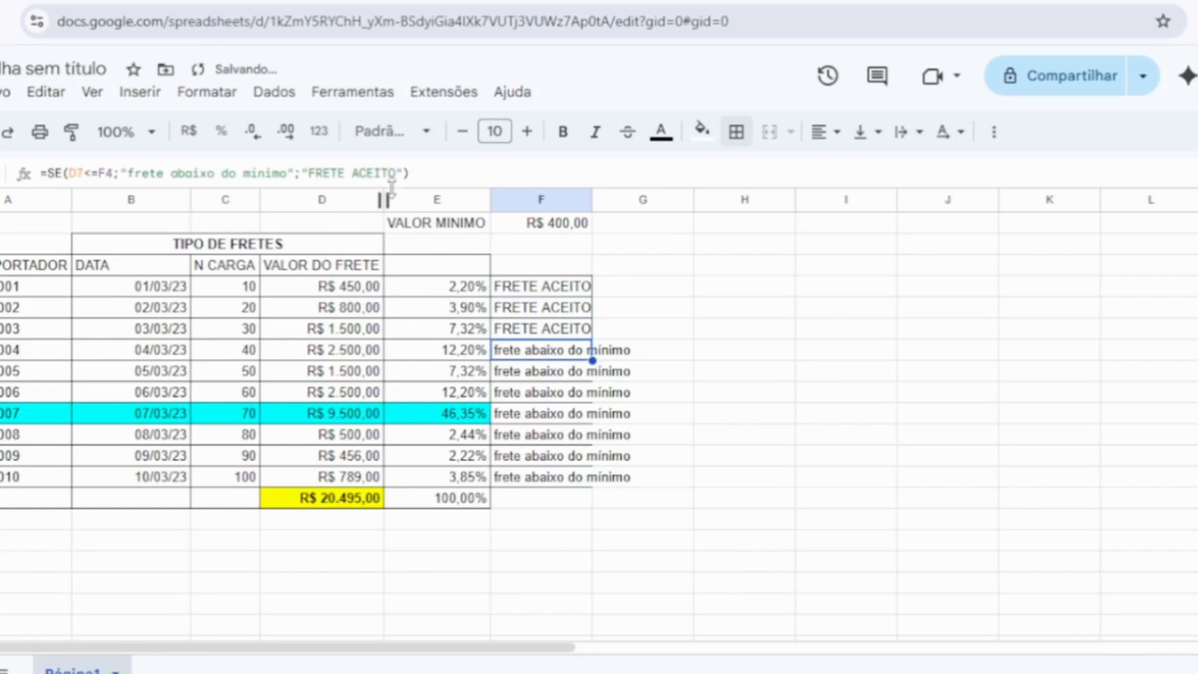
left_click(431, 175)
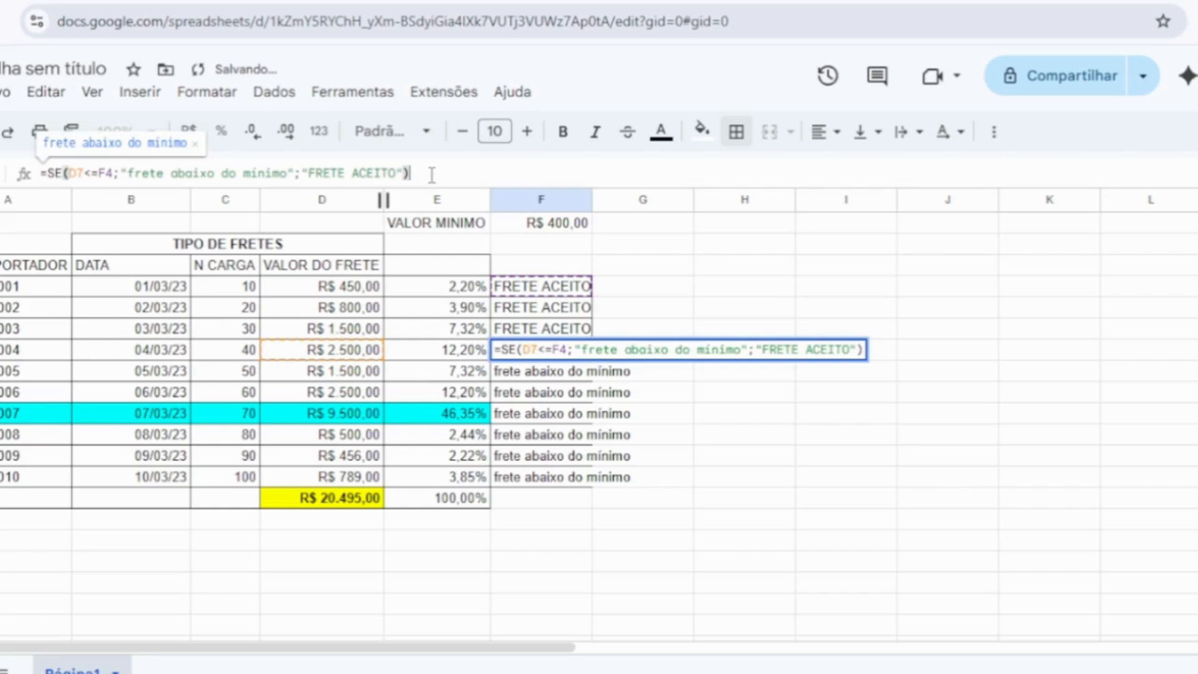
key("Return")
left_click(562, 289)
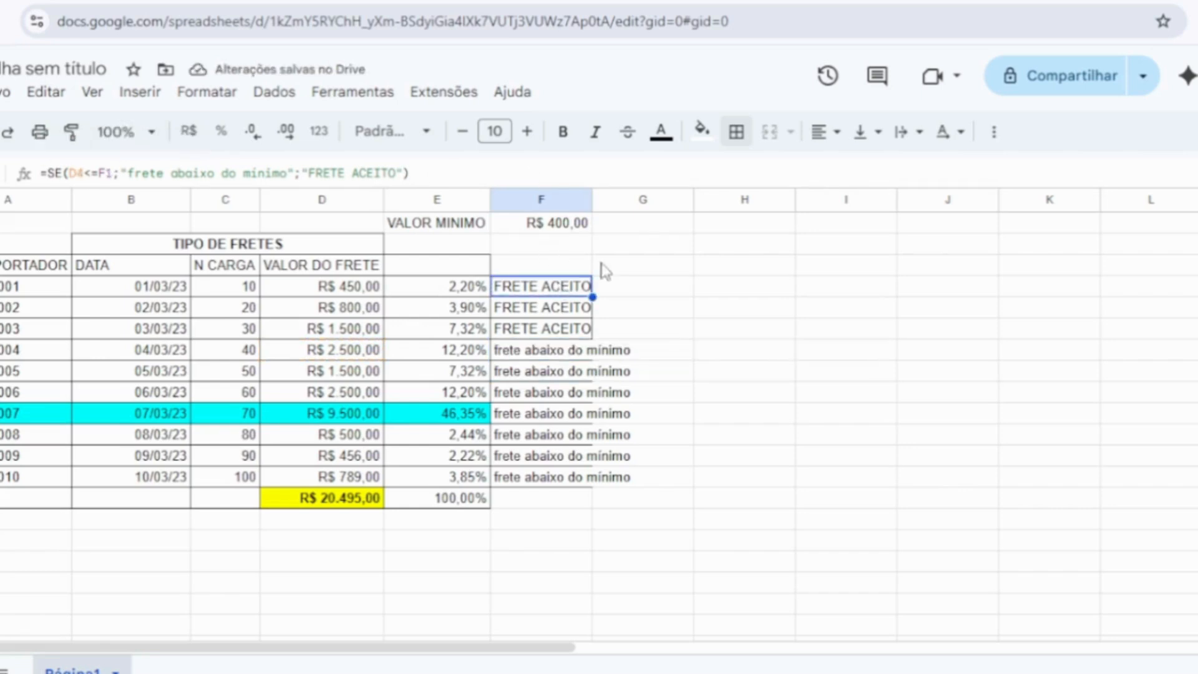
left_click(438, 175)
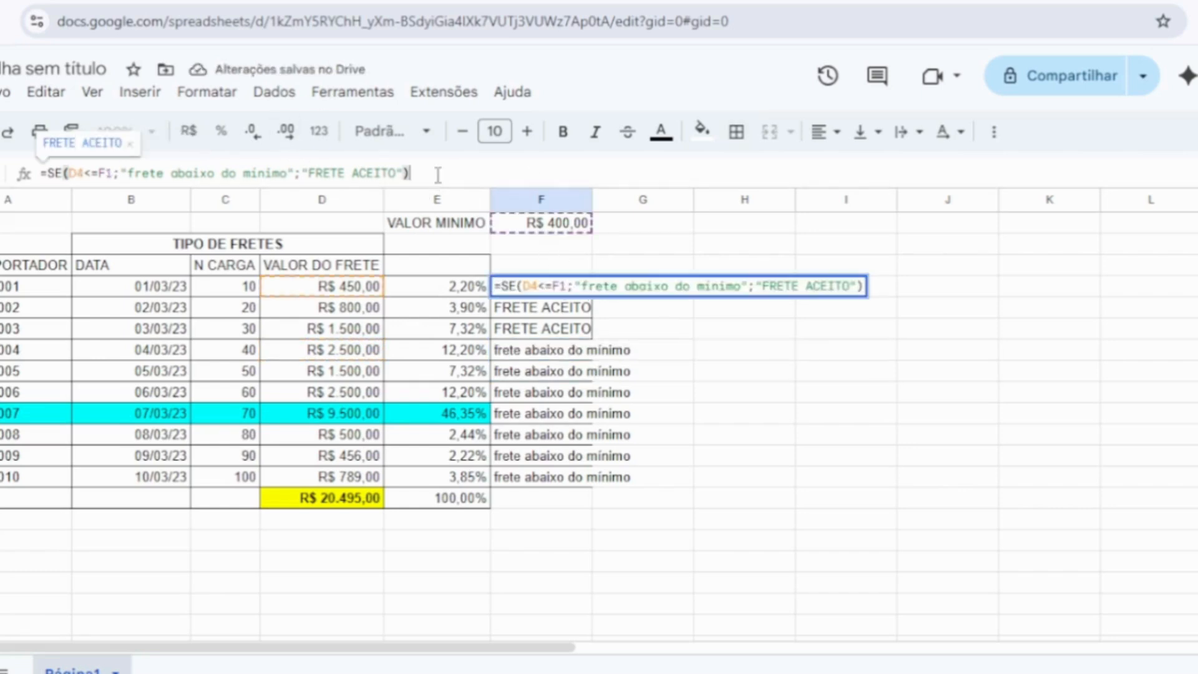
left_click(107, 175)
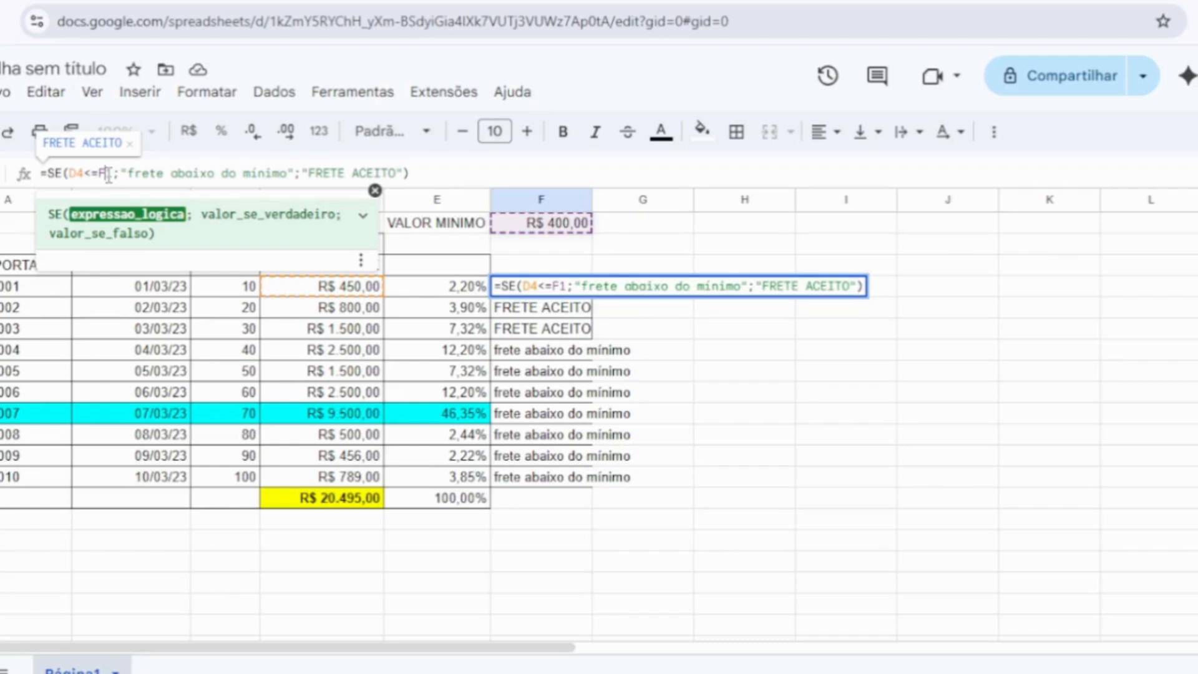
left_click(438, 172)
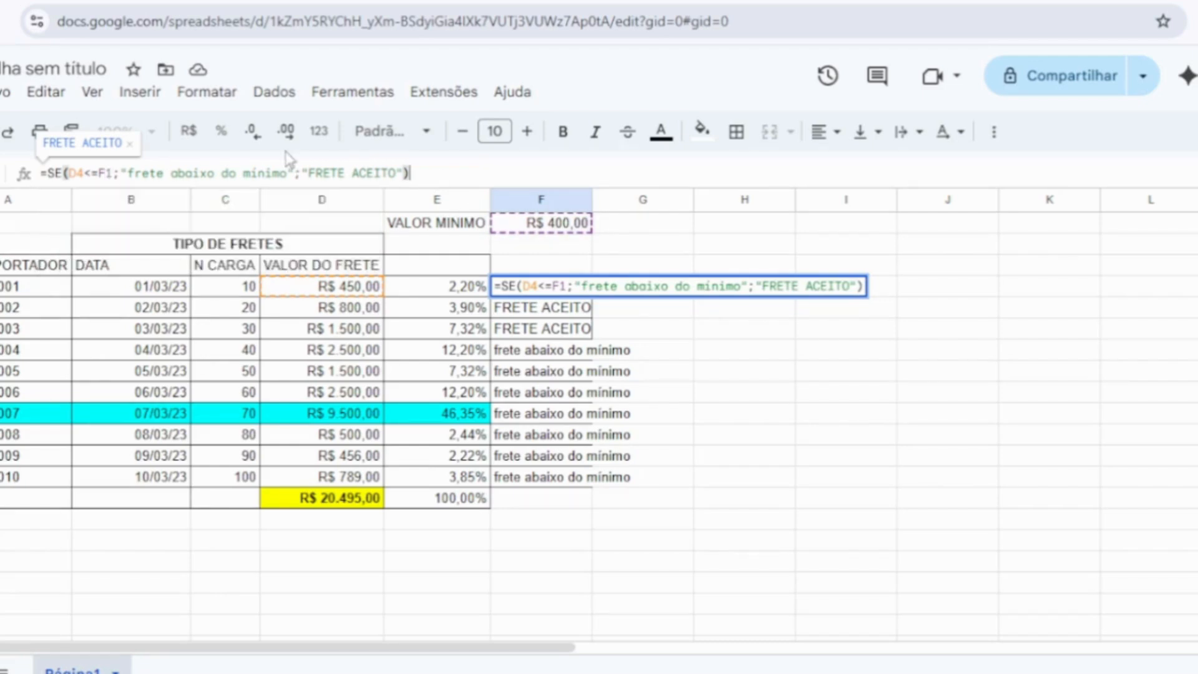
left_click(110, 171)
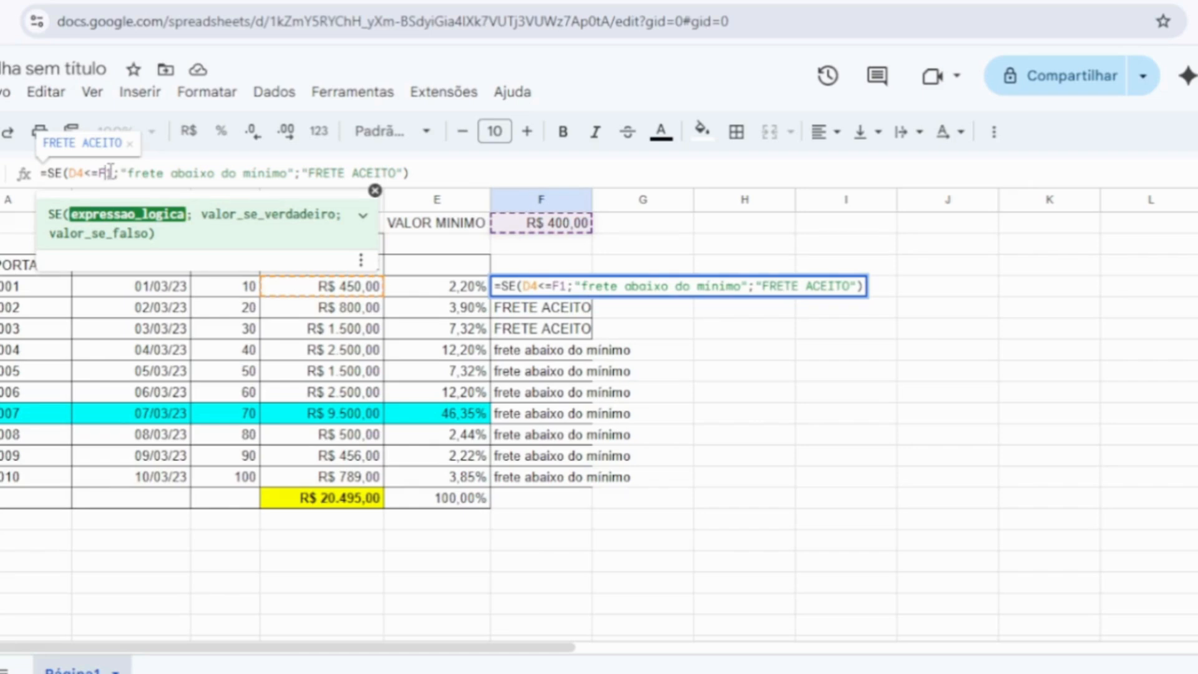
type("$")
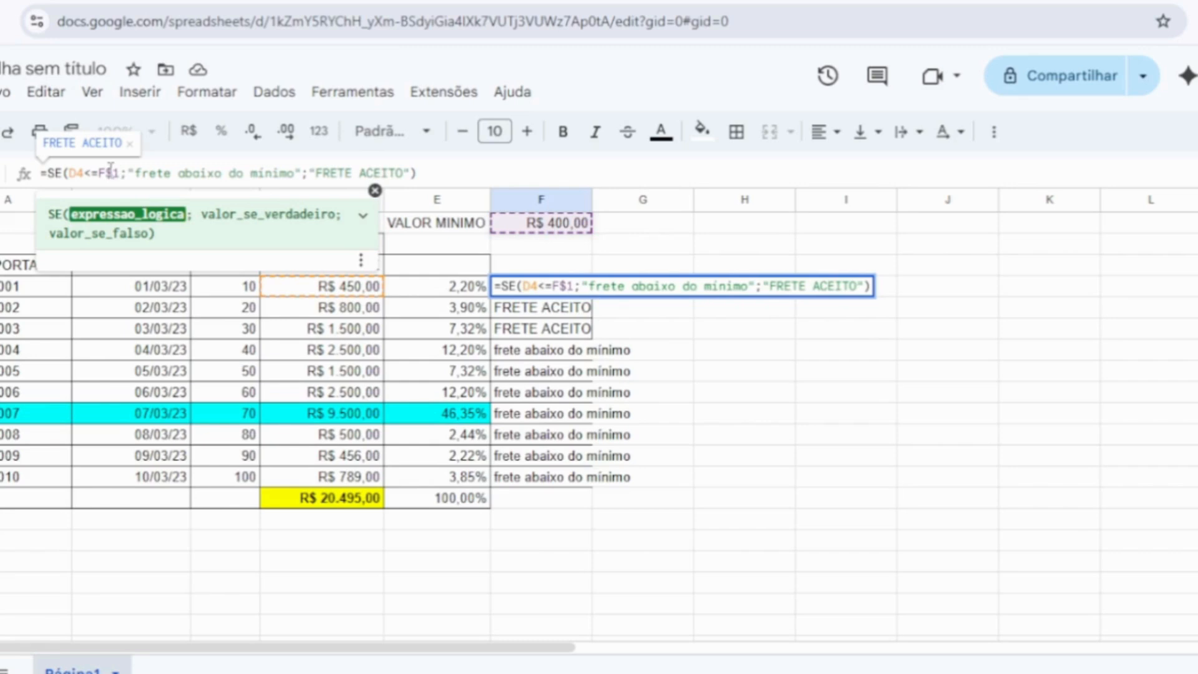
key("Return")
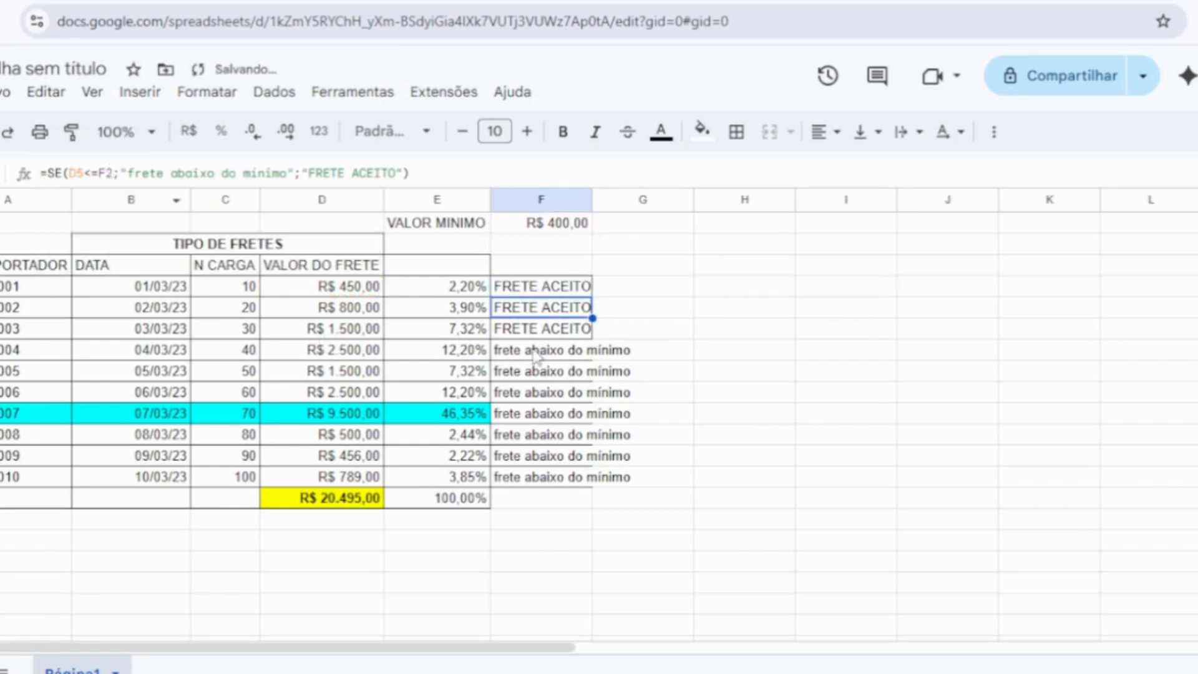
left_click(585, 289)
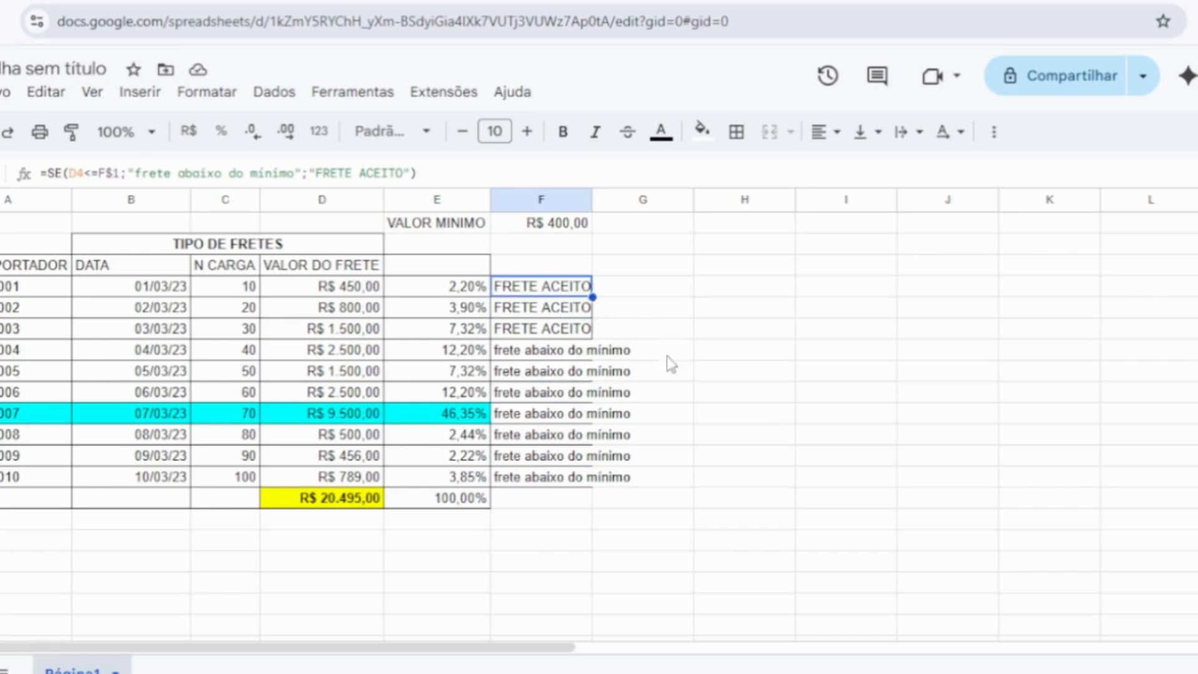
Step: Copy the corrected SE formula from F4 down through F13 and widen column F to fit the results
left_click(791, 393)
left_click(566, 293)
left_click_drag(590, 476, 593, 482)
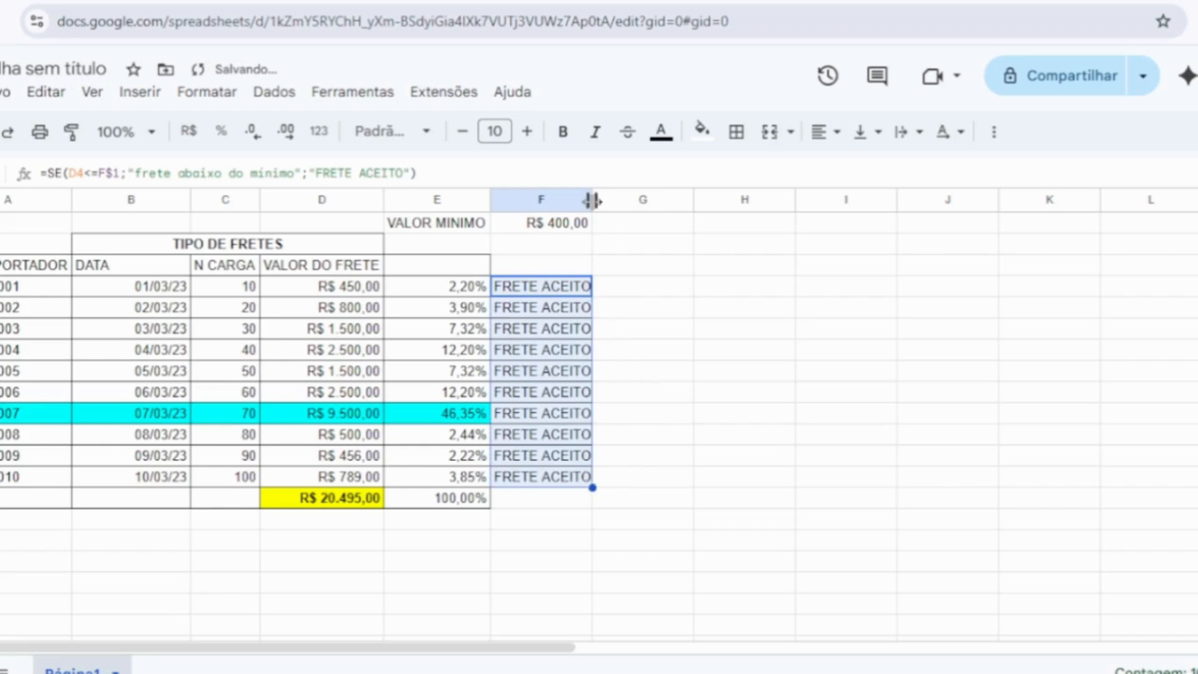
left_click_drag(593, 200, 631, 198)
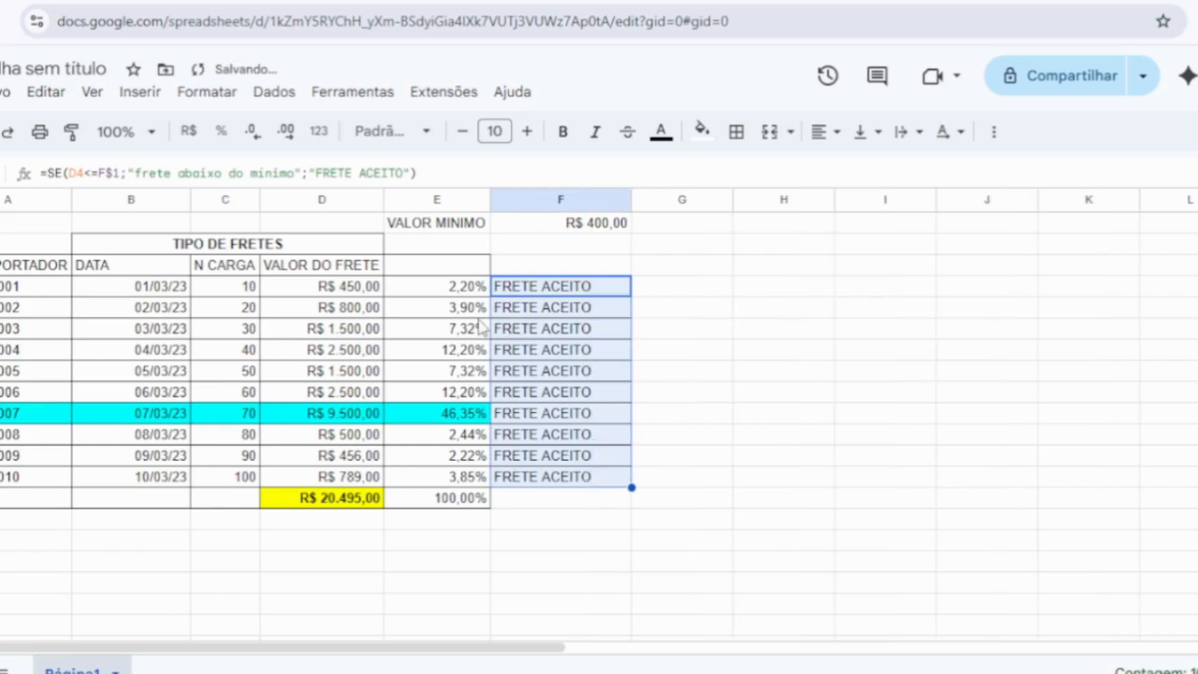
Step: Set the freight values to 300 in D4 and 399 in D5, and widen column F slightly more
left_click(353, 292)
type("300")
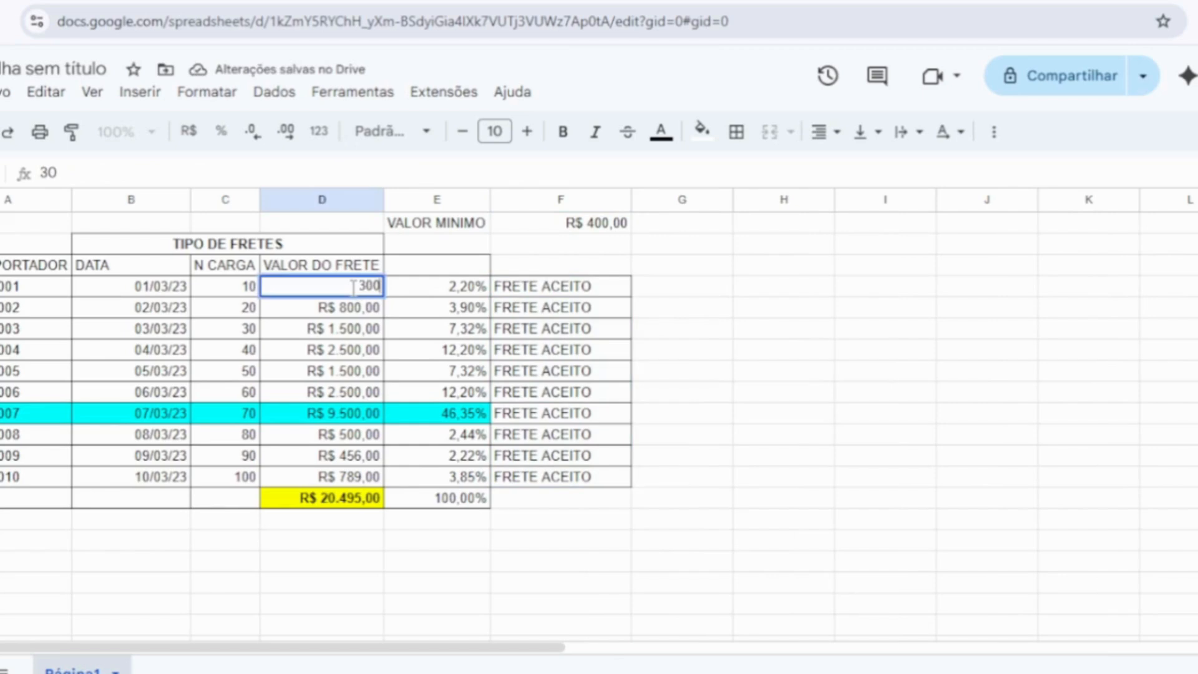
key("Return")
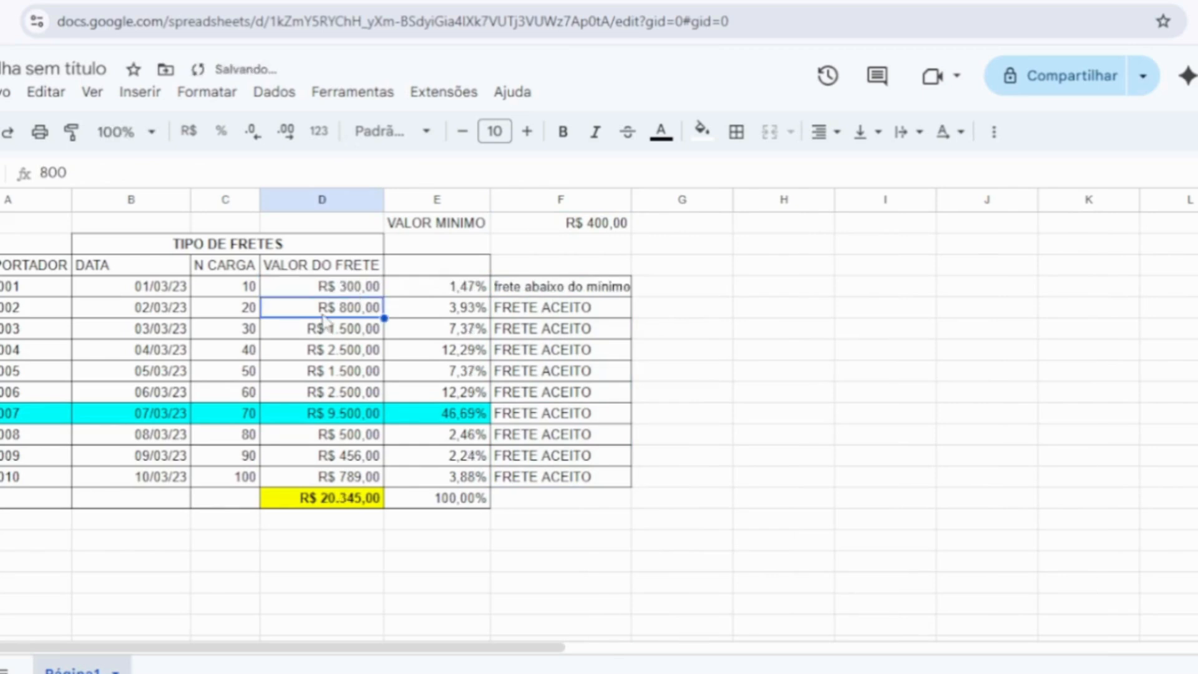
type("399")
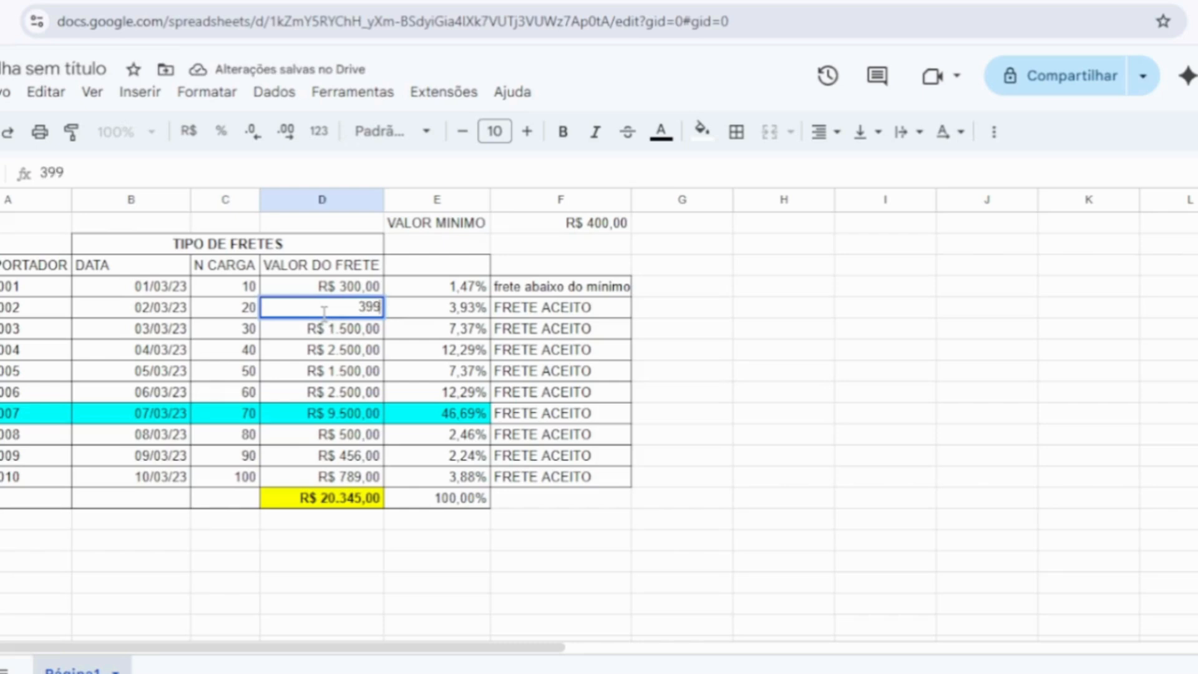
key("Return")
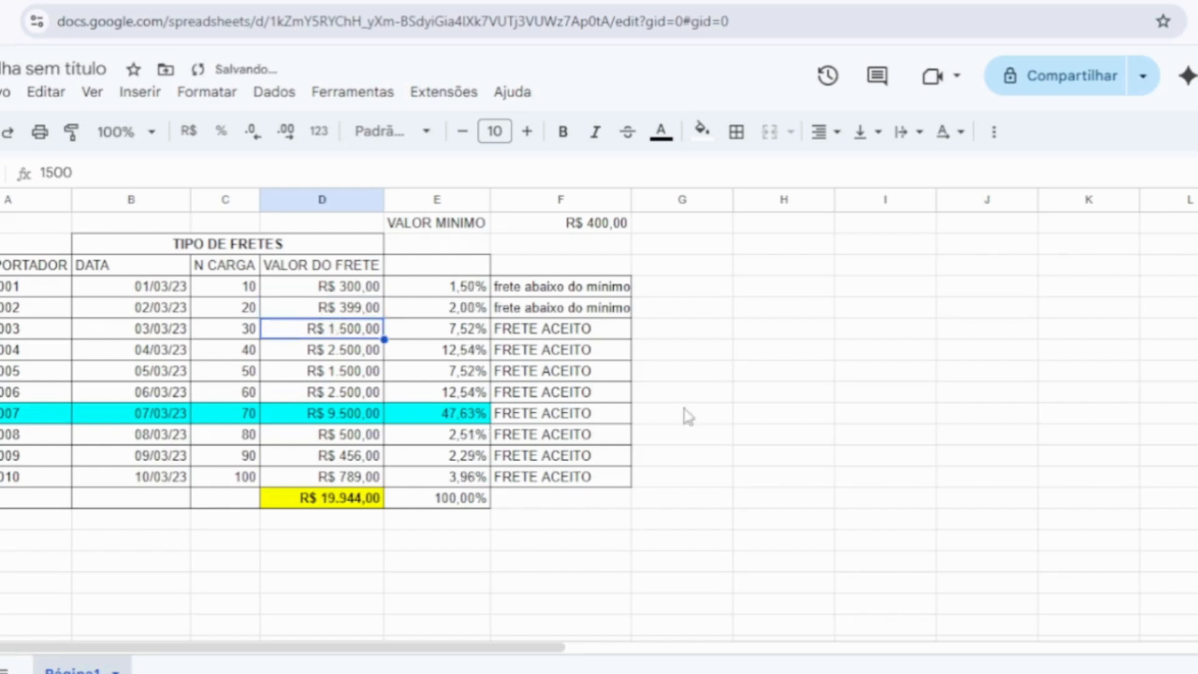
left_click(773, 400)
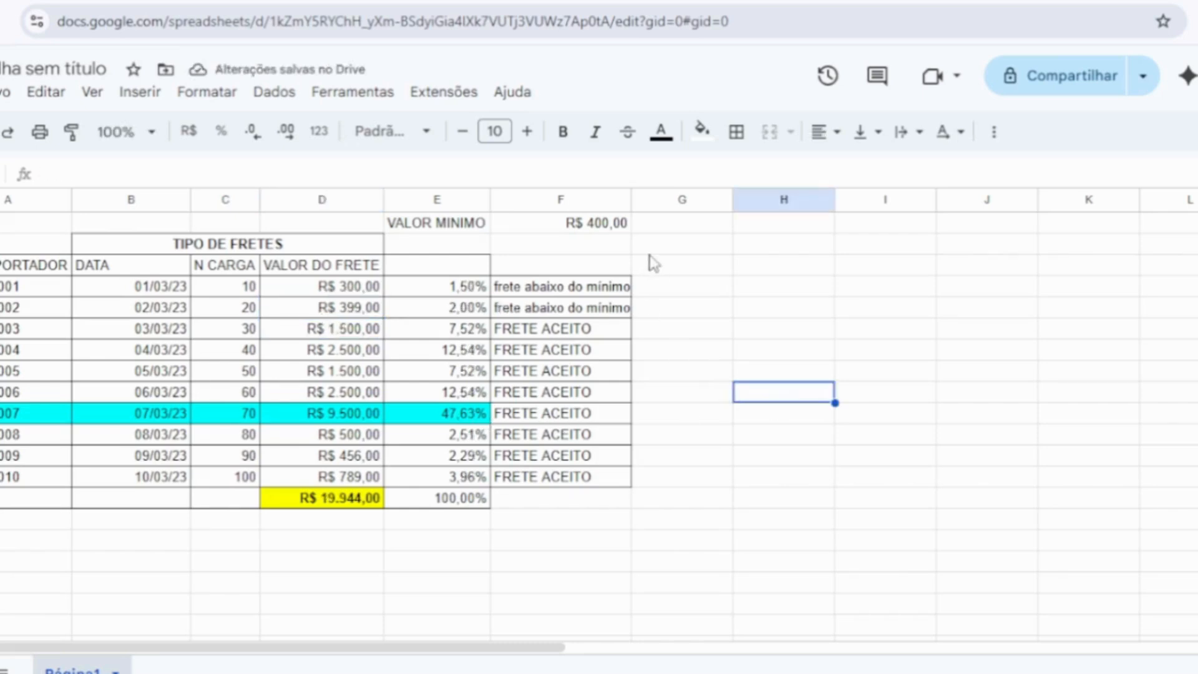
left_click_drag(632, 200, 651, 199)
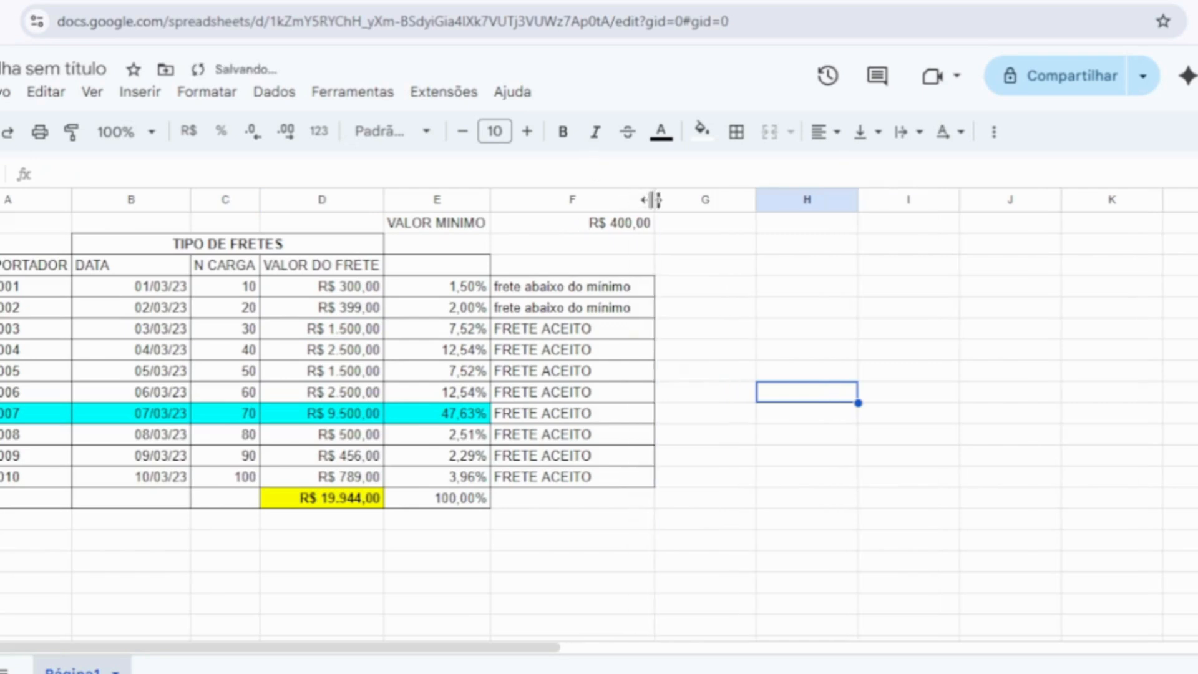
Step: Set the last freight value, in D13, to R$ 8,90 and check the classification in that row
left_click(462, 245)
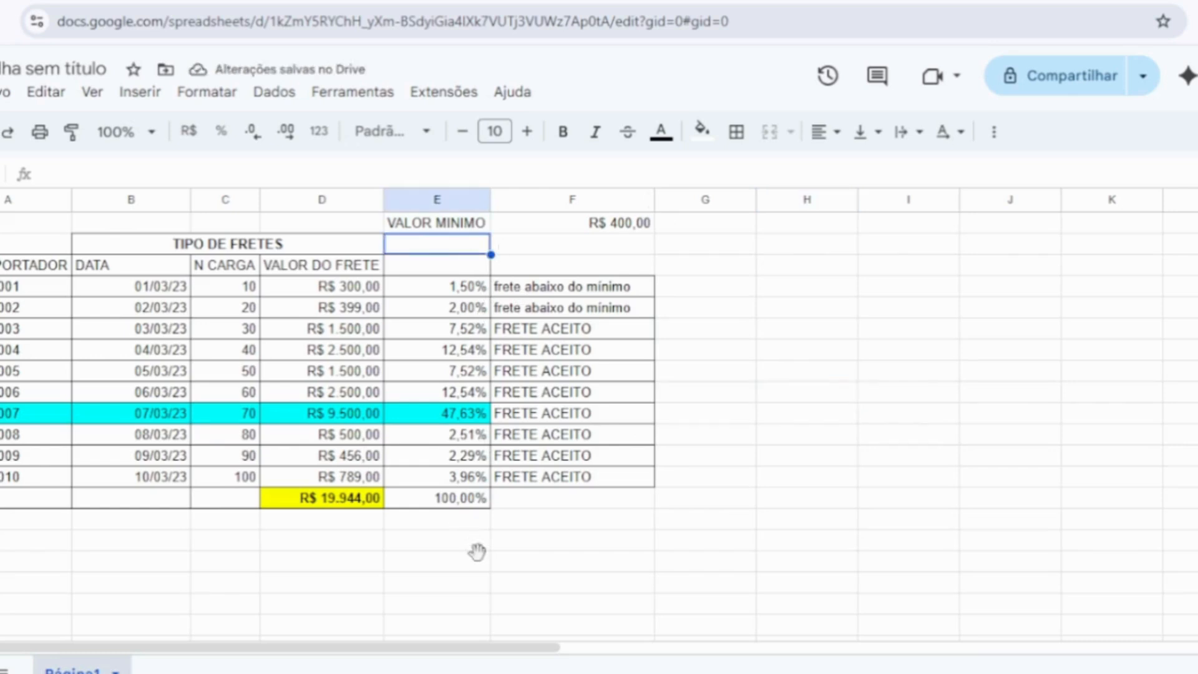
left_click_drag(475, 553, 479, 541)
left_click(348, 477)
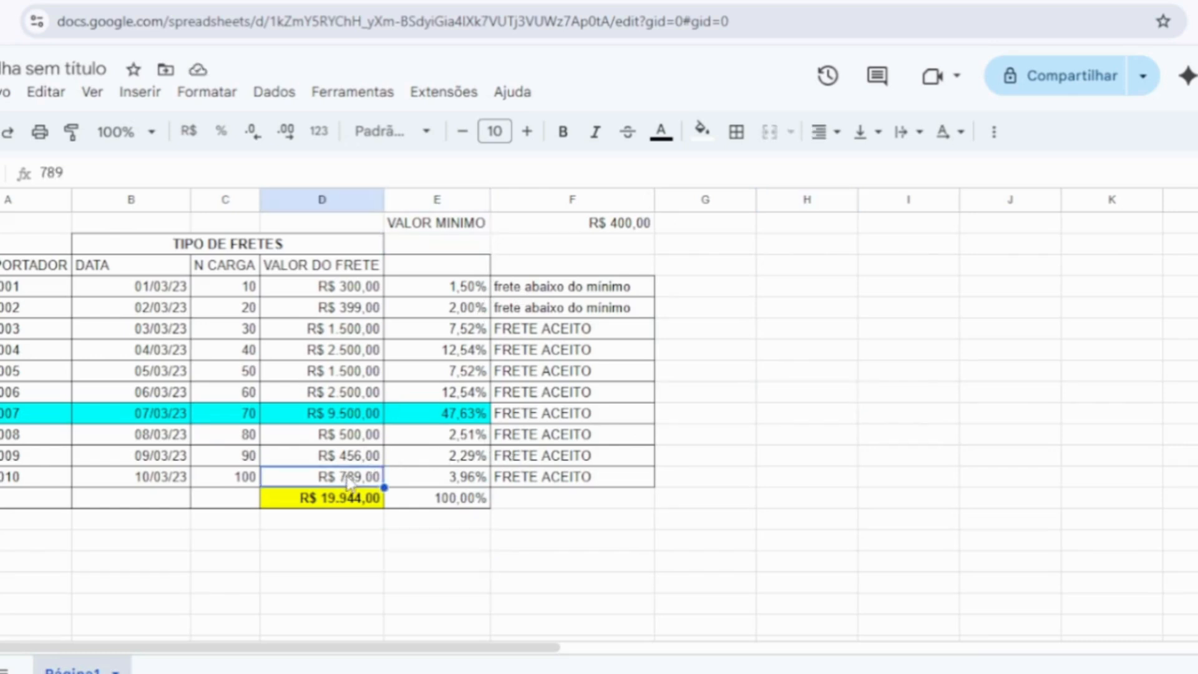
type("8")
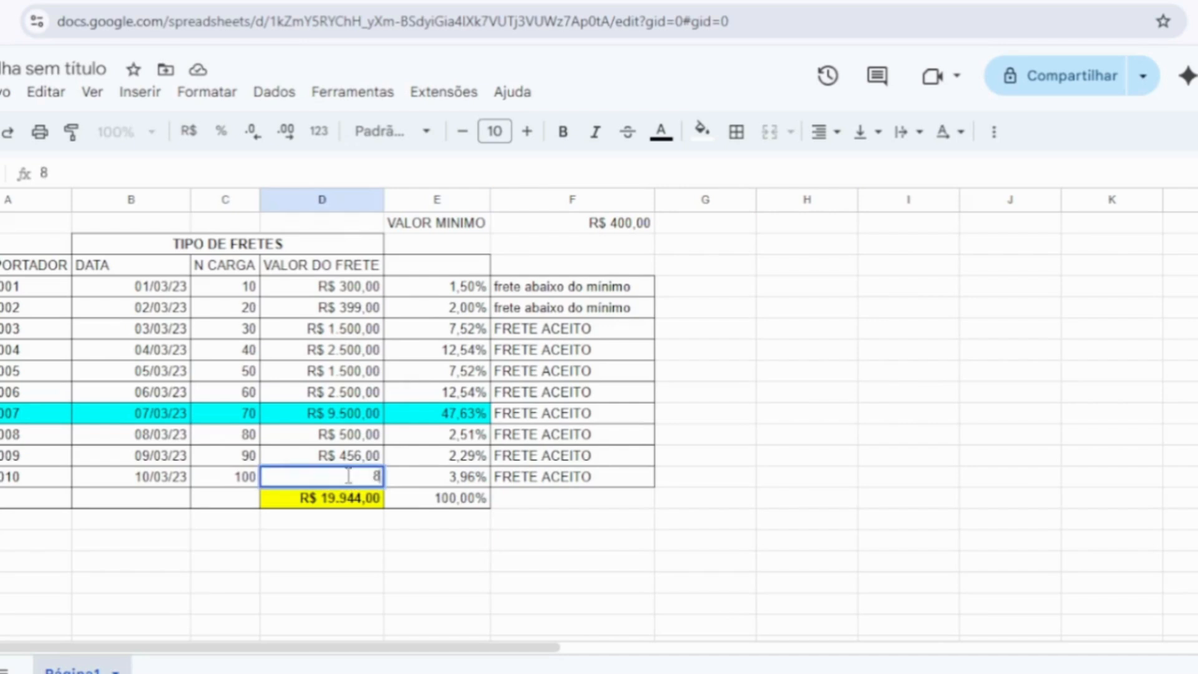
type(".900")
key("Return")
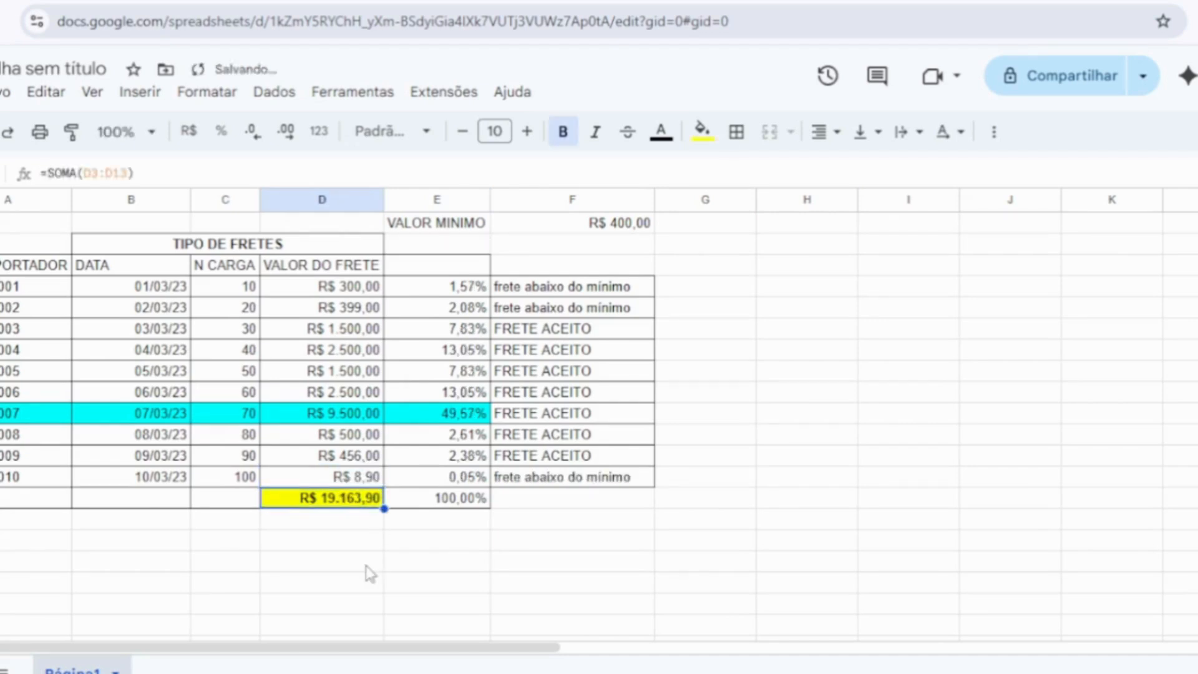
left_click(485, 569)
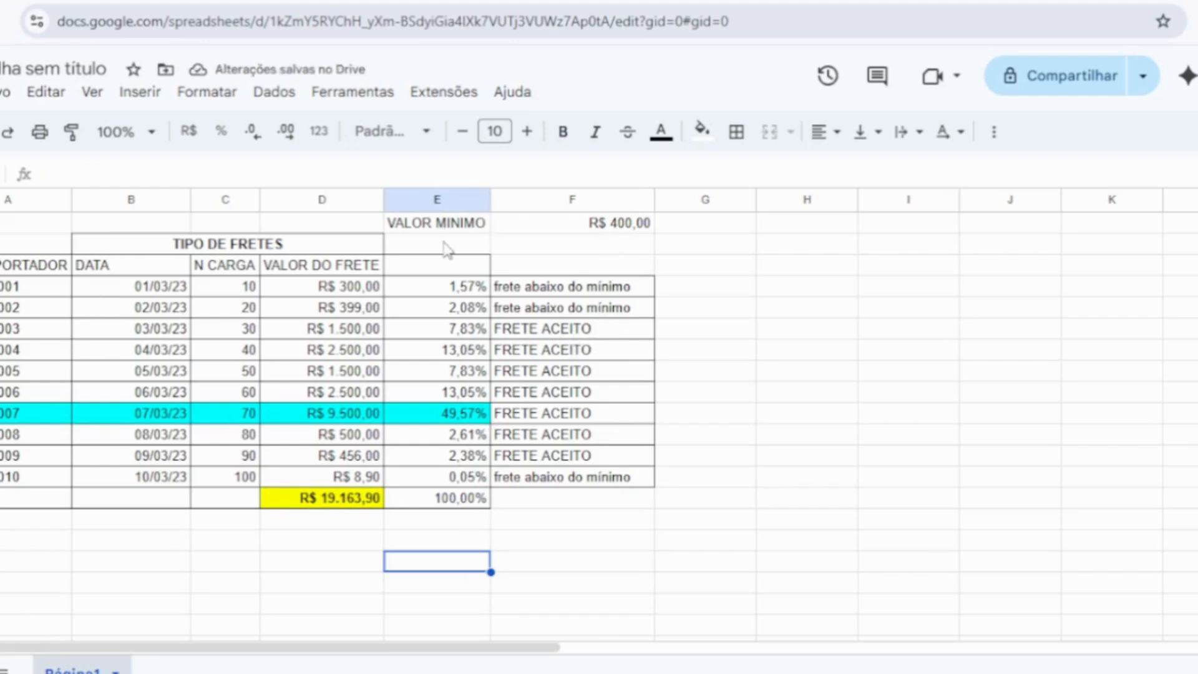
left_click_drag(534, 484, 2, 477)
left_click(586, 527)
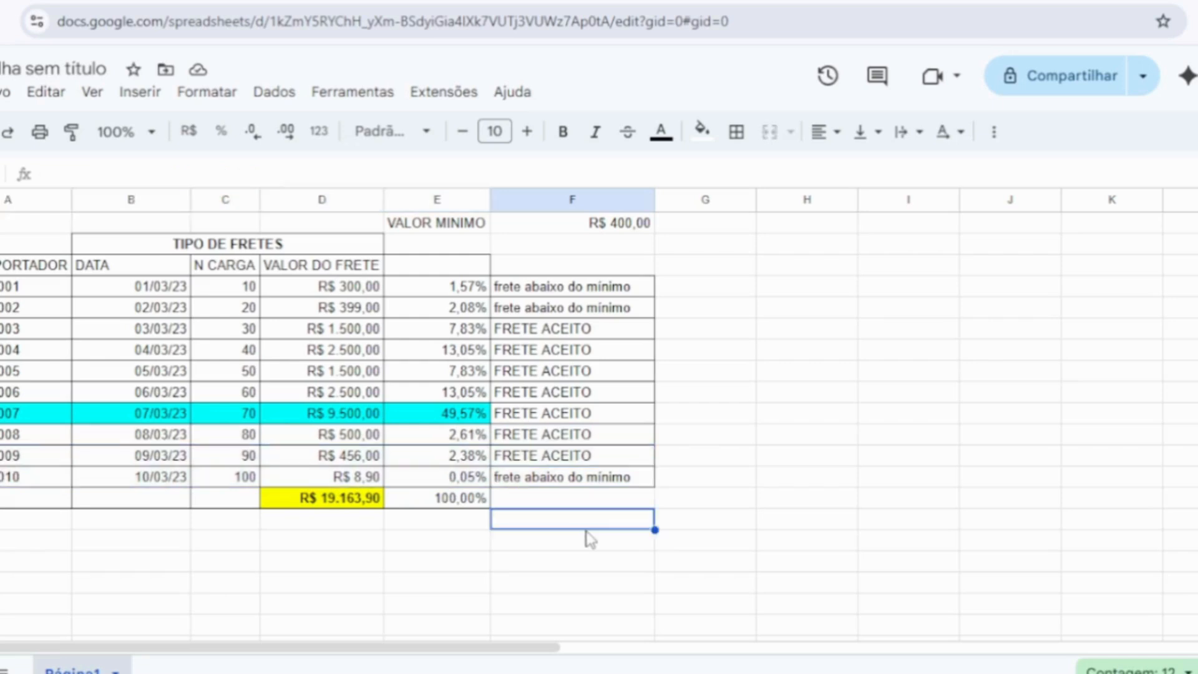
left_click_drag(17, 481, 538, 489)
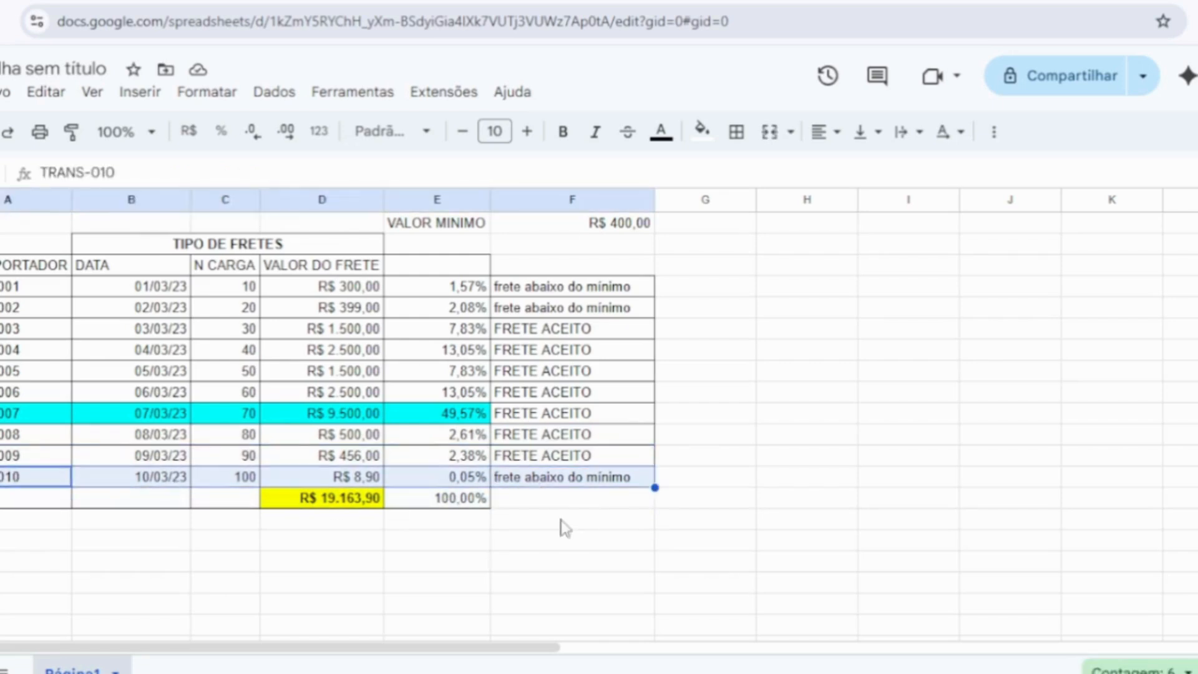
left_click(601, 545)
Step: Set the minimum value in F1 to 1000
left_click(616, 240)
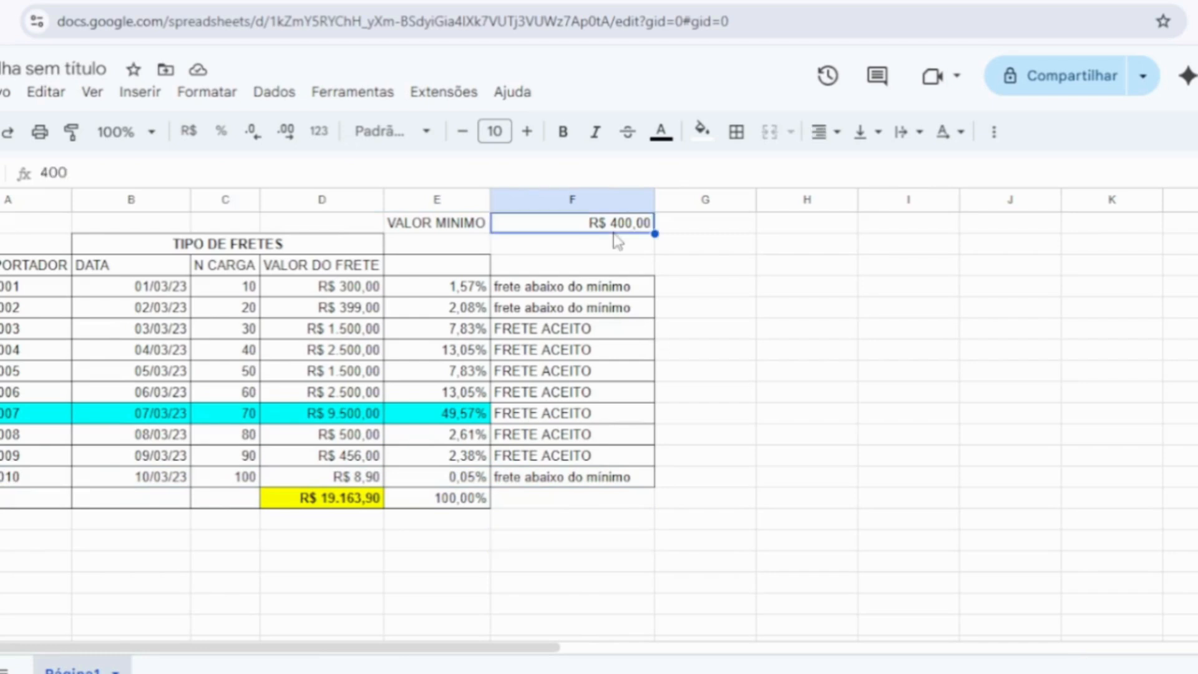
type("1000")
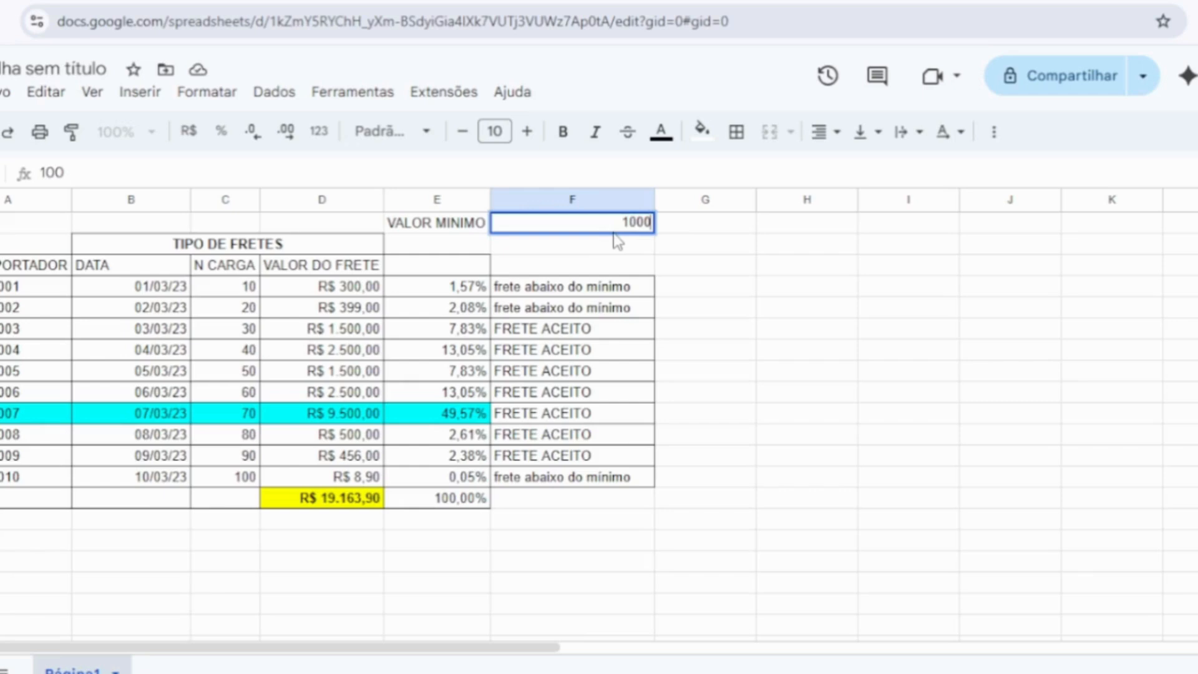
key("Return")
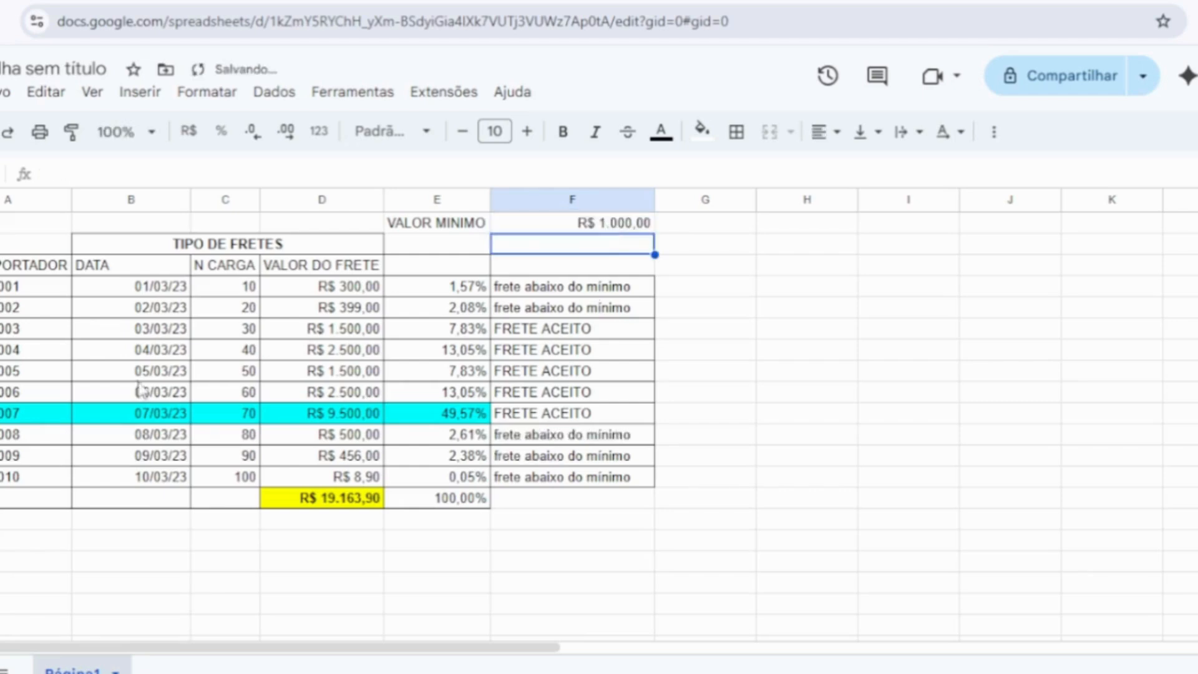
left_click_drag(752, 387, 711, 375)
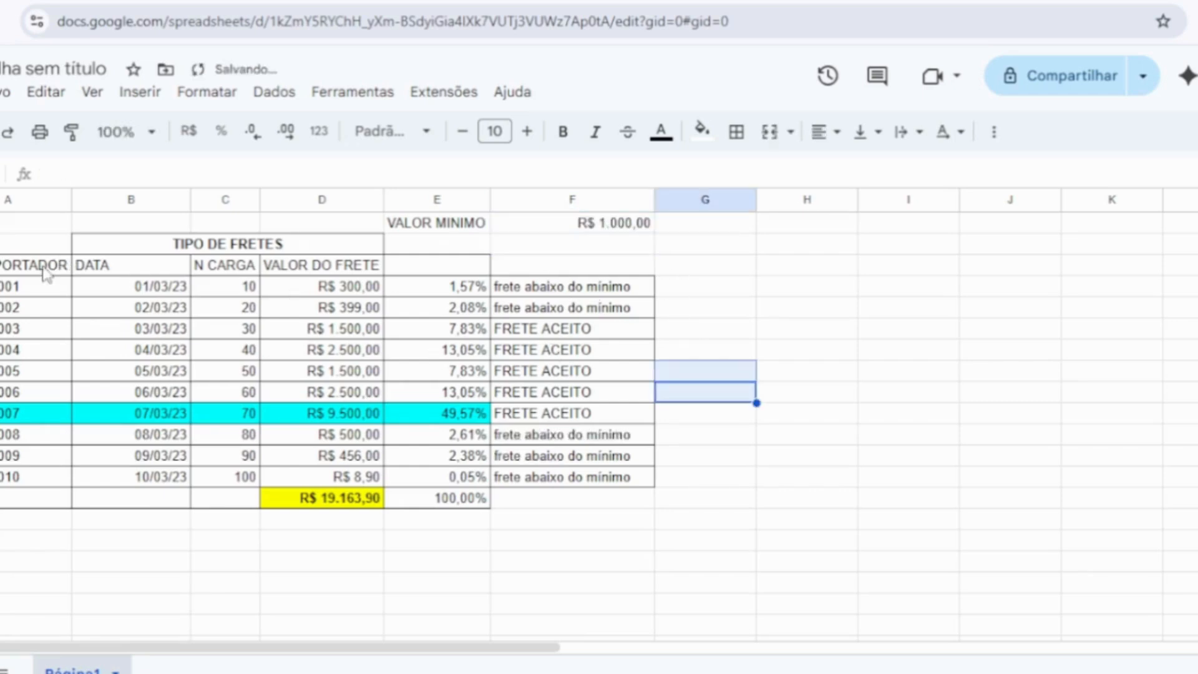
left_click_drag(43, 267, 517, 265)
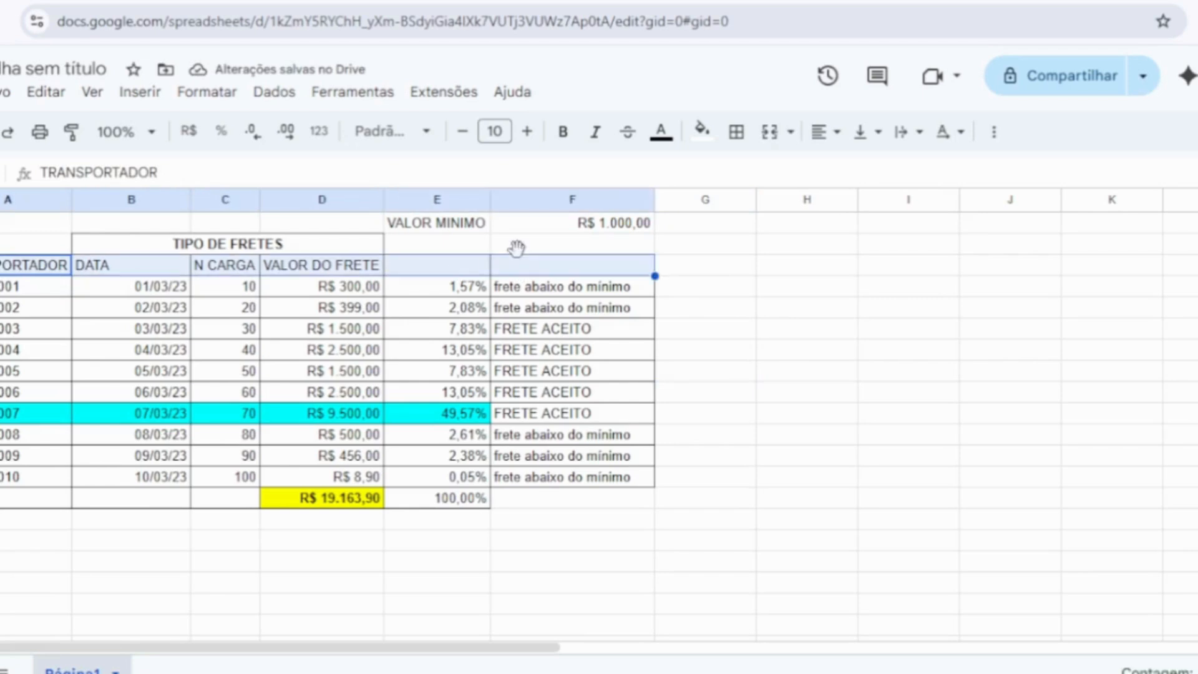
left_click(267, 100)
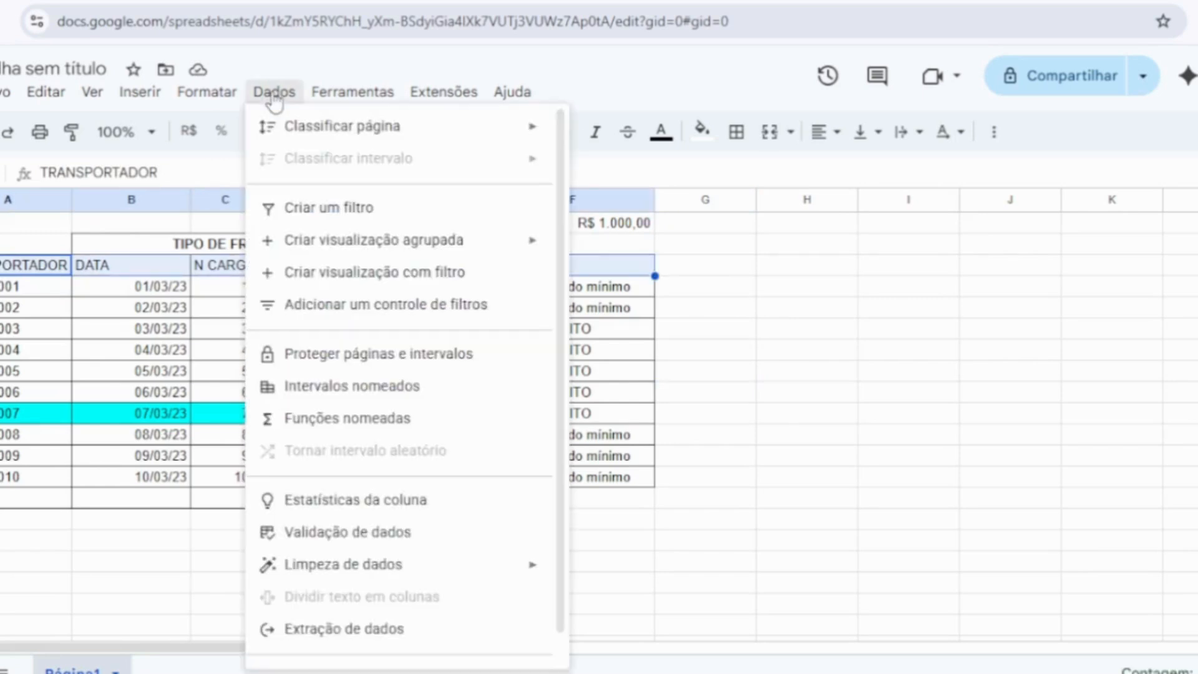
left_click(775, 353)
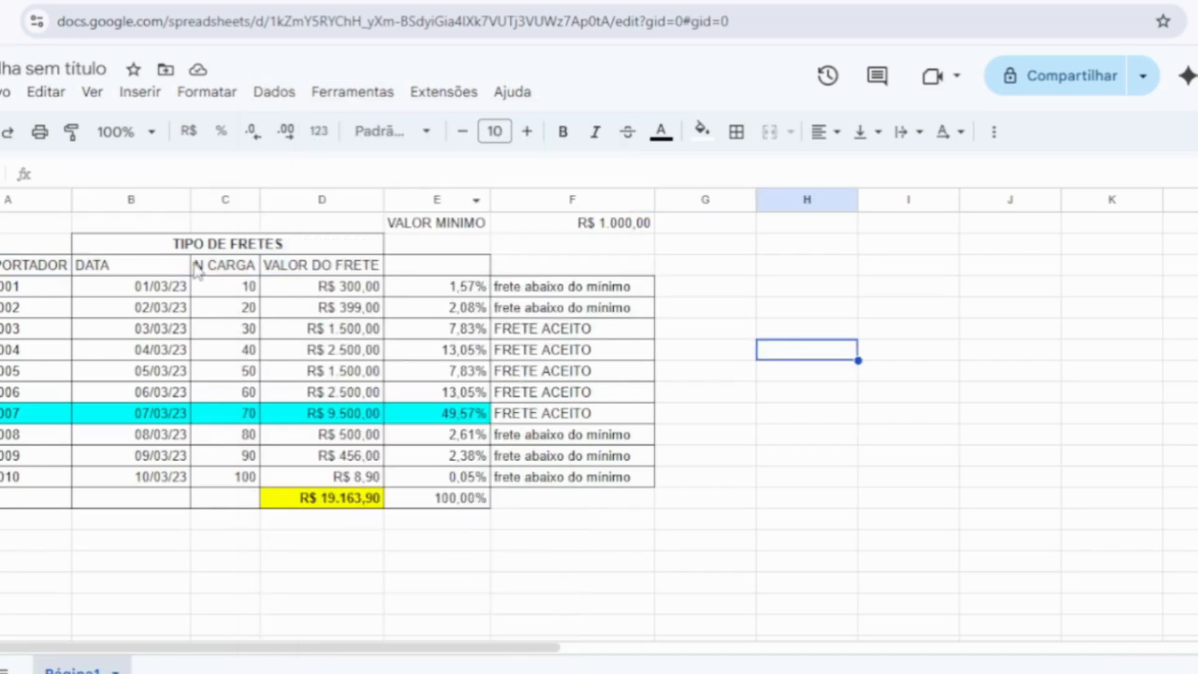
Step: Apply all borders to the table's header row, A3 through F3
left_click_drag(37, 267, 535, 277)
left_click(736, 133)
left_click(746, 175)
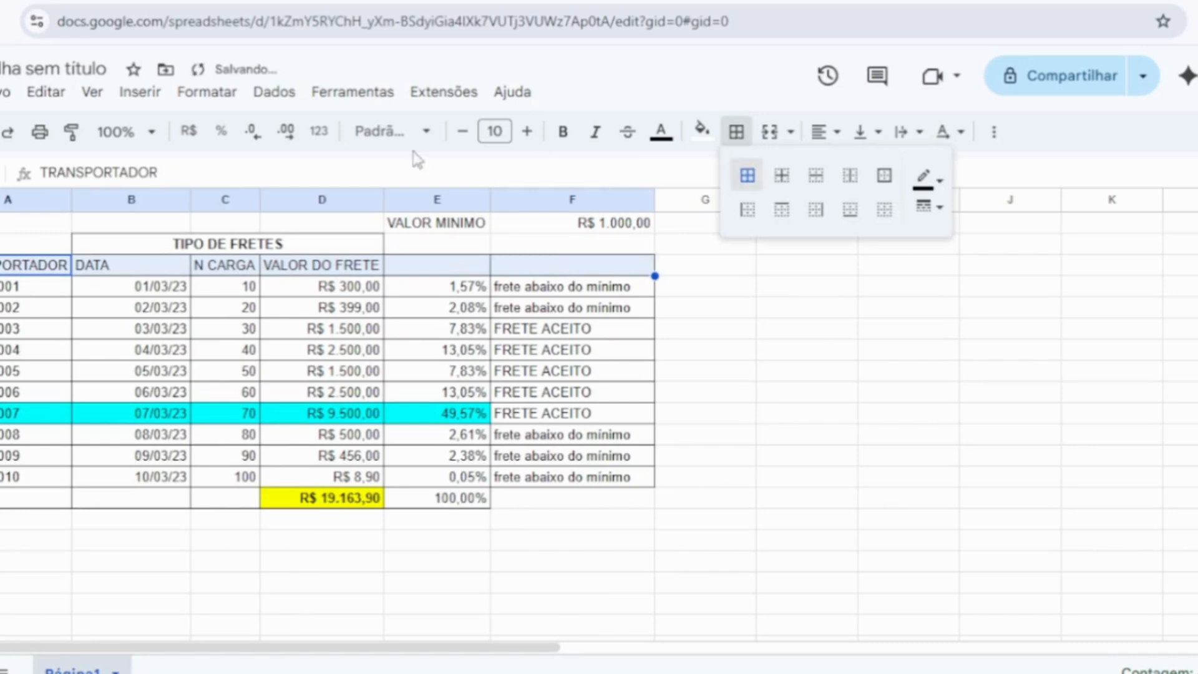
left_click(771, 373)
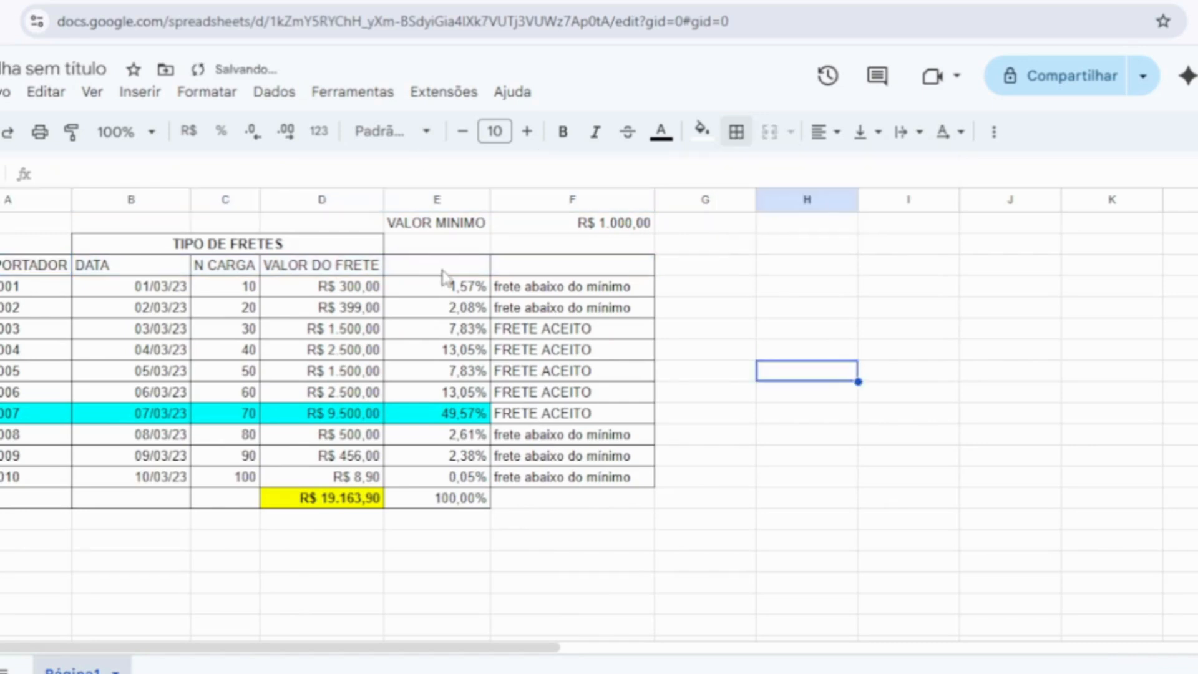
Step: Enter the column headers "%" in E3 and "OBS." in F3
left_click(442, 270)
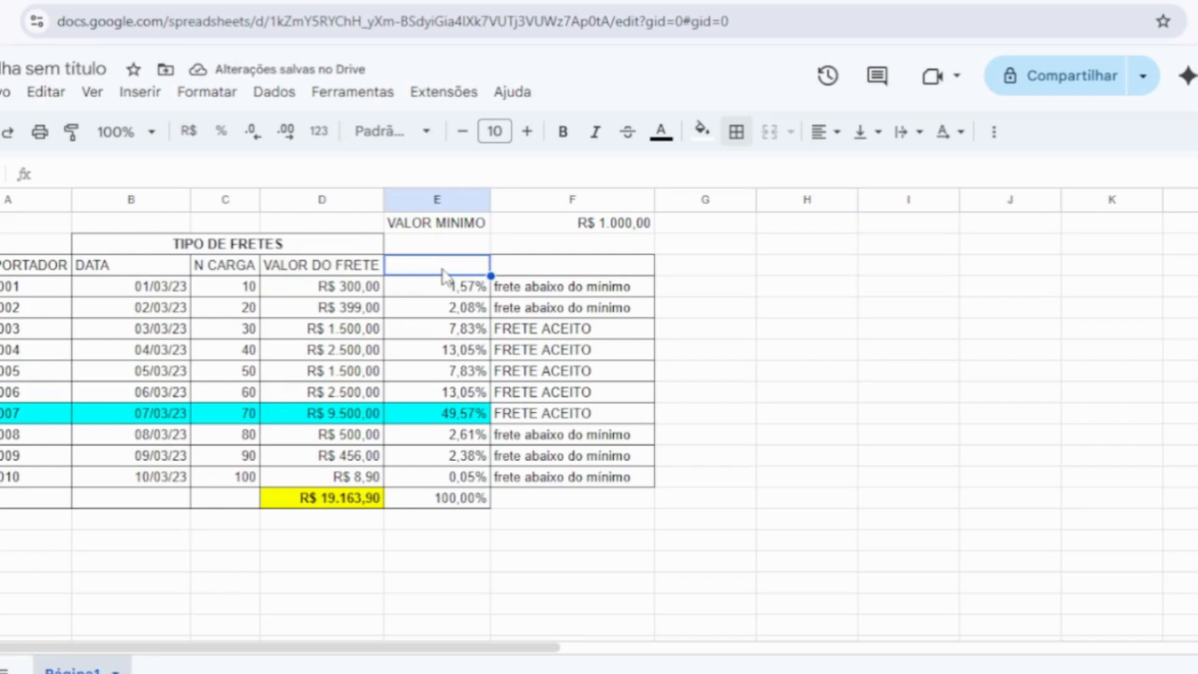
type("%")
left_click(530, 269)
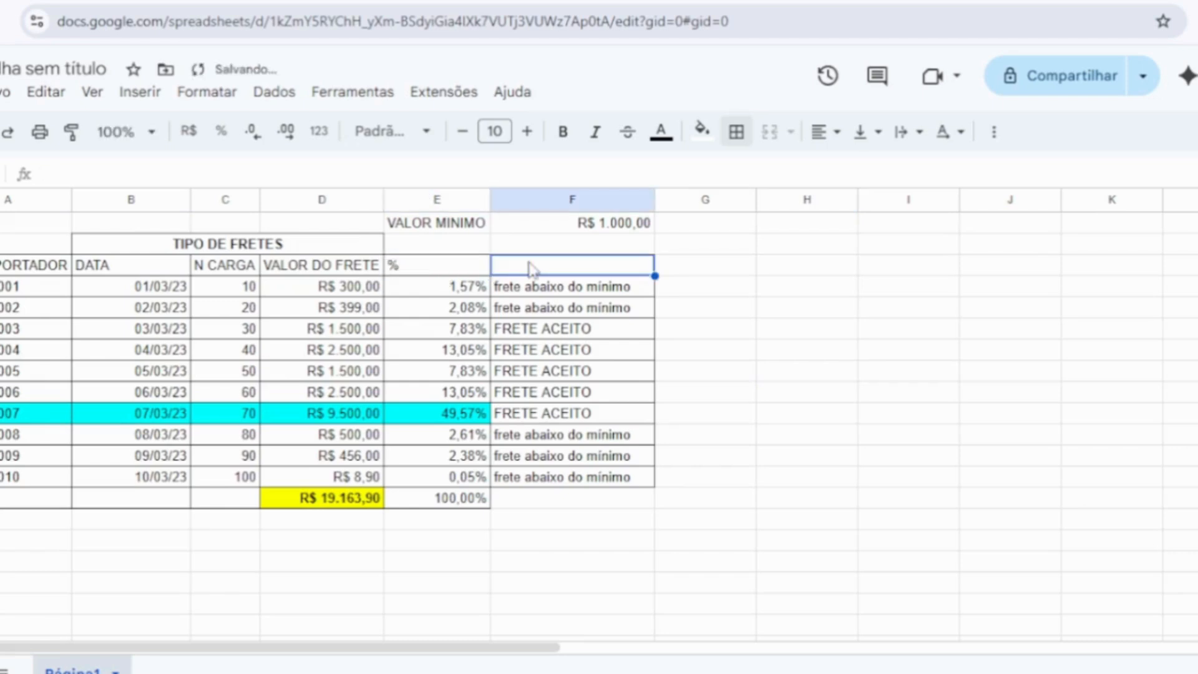
type("OBS")
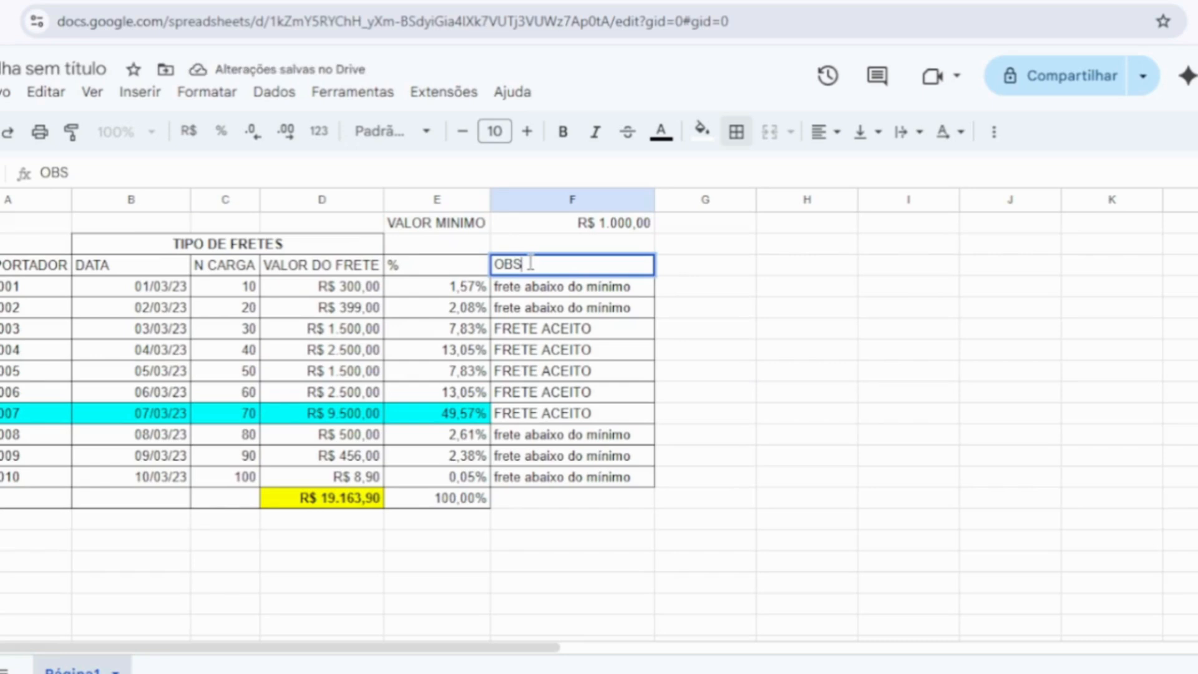
type(".")
left_click_drag(856, 351, 872, 350)
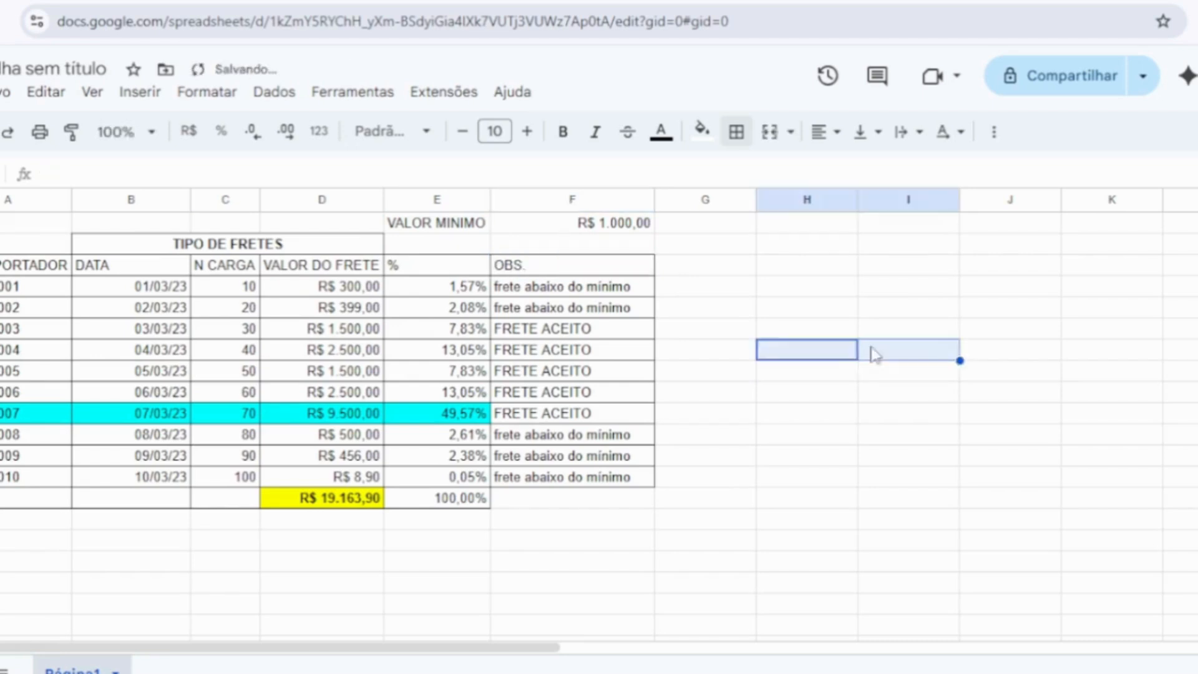
Step: Set the minimum value in F1 to 950 and check the row for TRANS-002 against it
left_click(629, 231)
type("950")
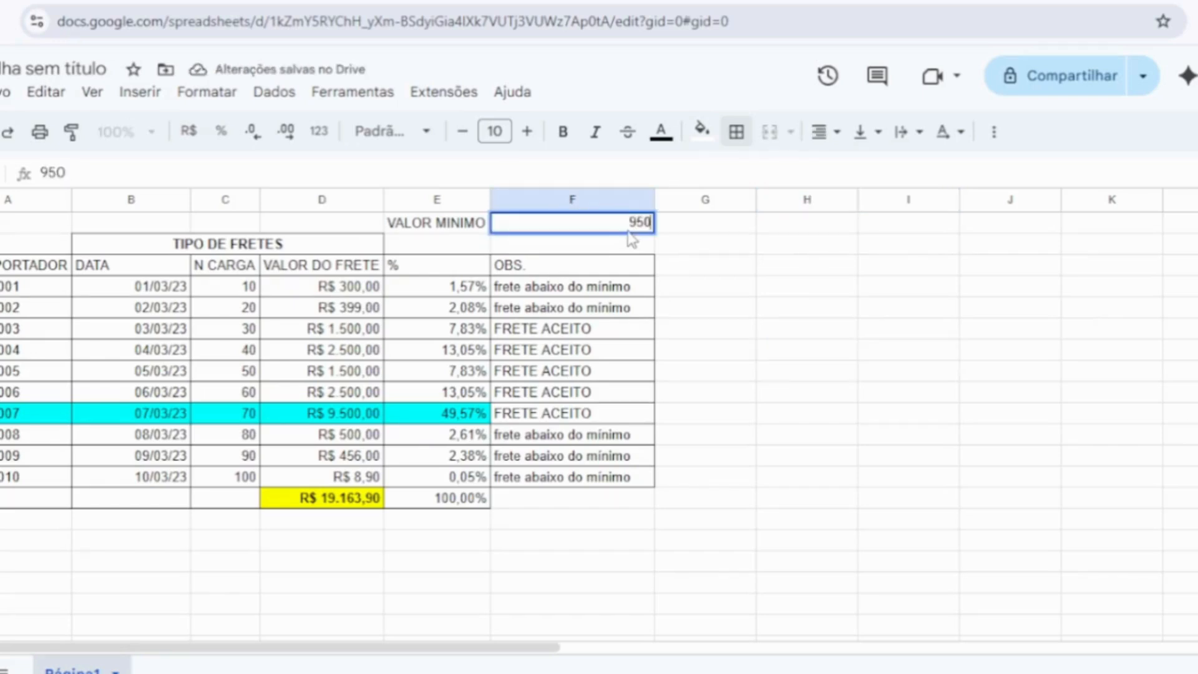
key("Return")
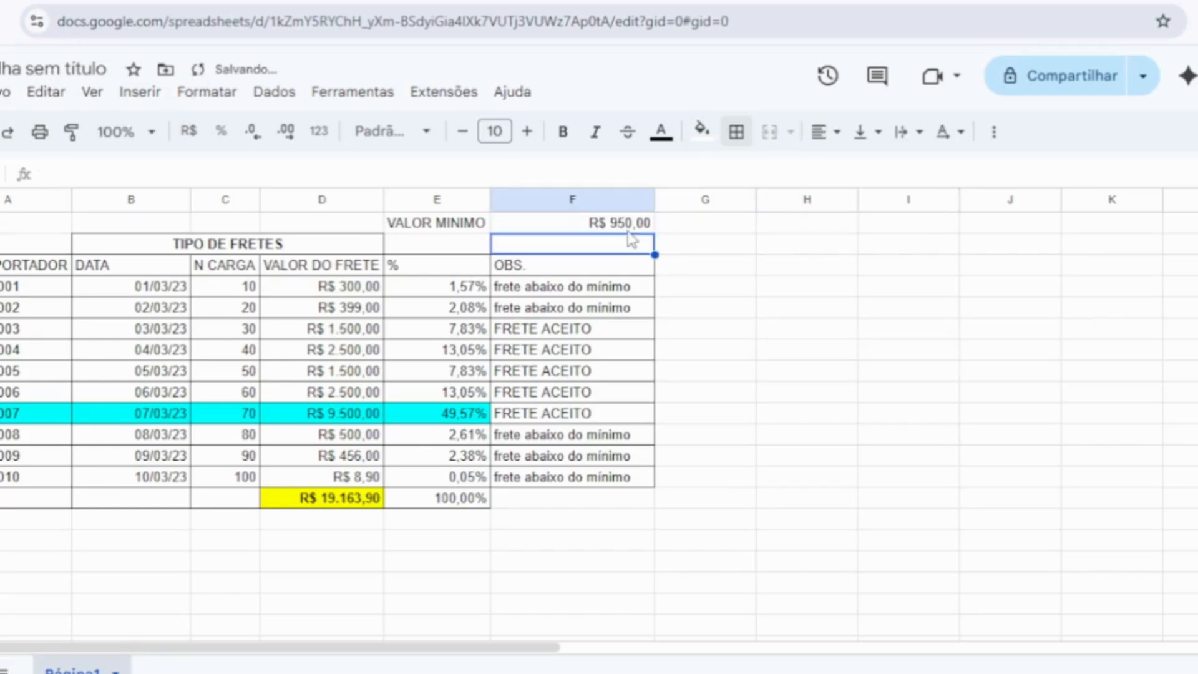
left_click(354, 306)
left_click_drag(52, 313, 430, 314)
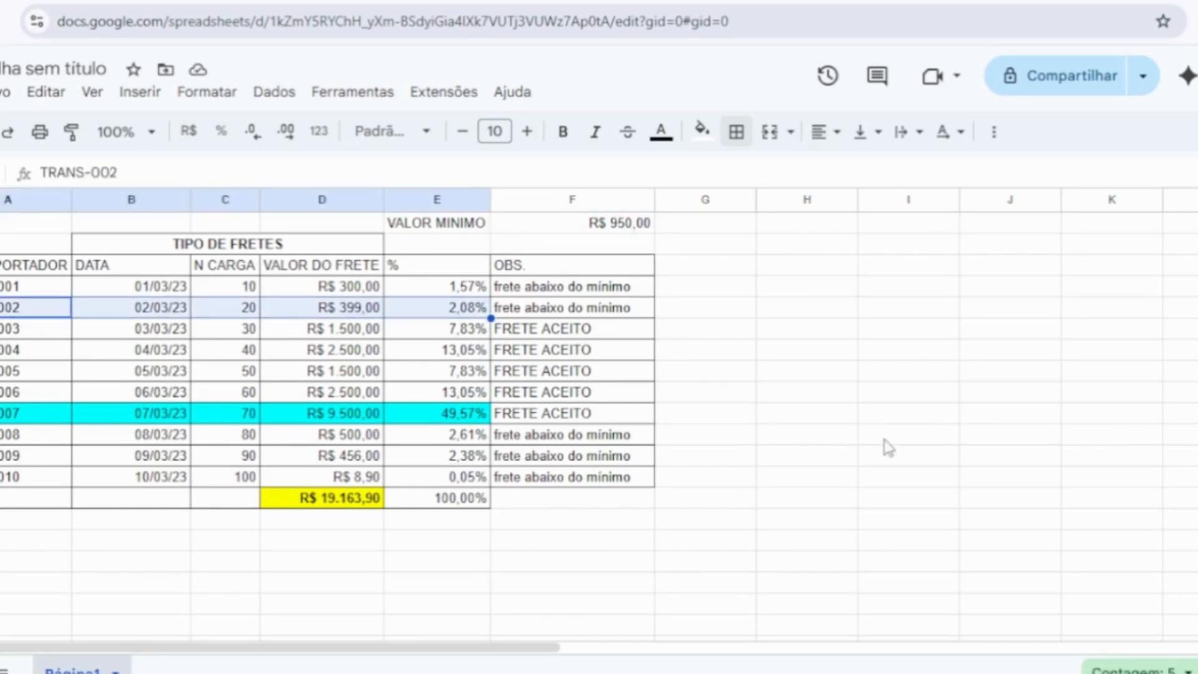
left_click(845, 459)
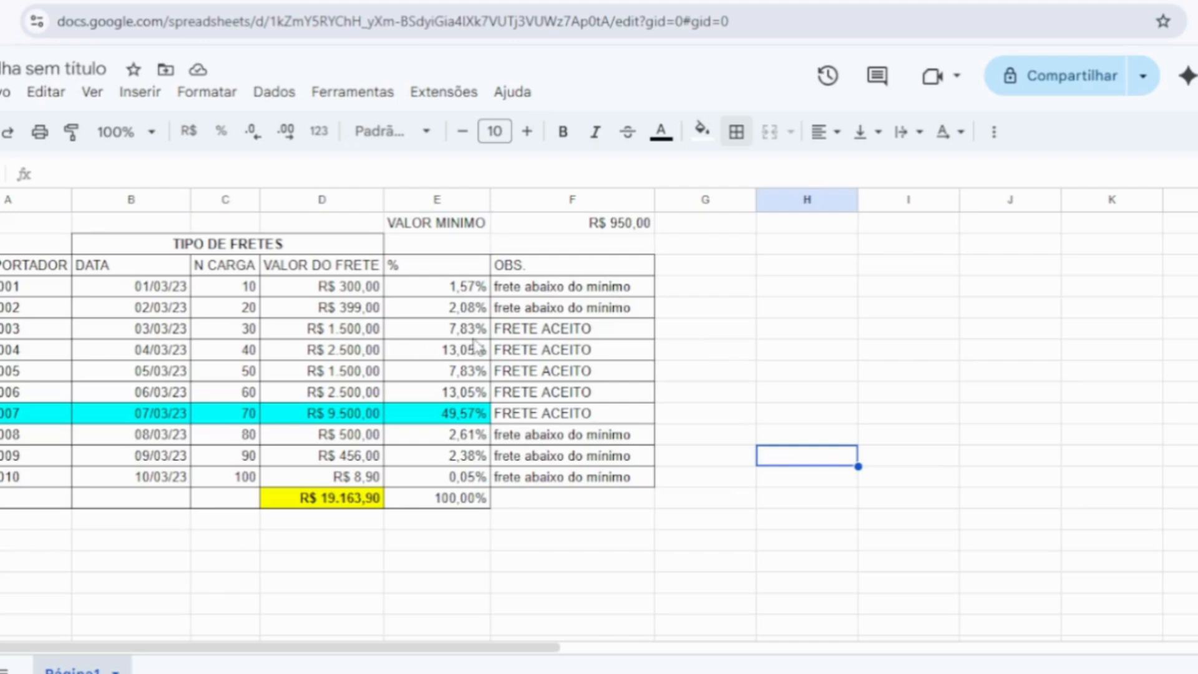
Step: Fill the accepted freight rows, TRANS-003 to TRANS-007, with cyan across columns A to F
left_click_drag(31, 330, 546, 417)
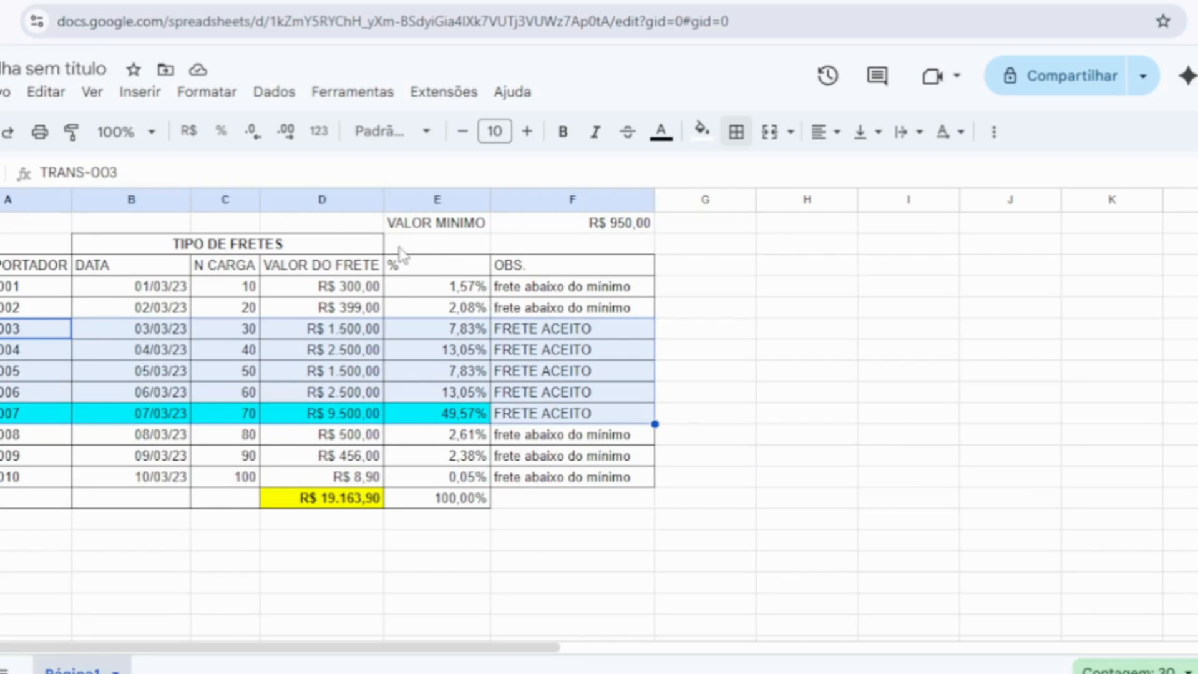
left_click(701, 133)
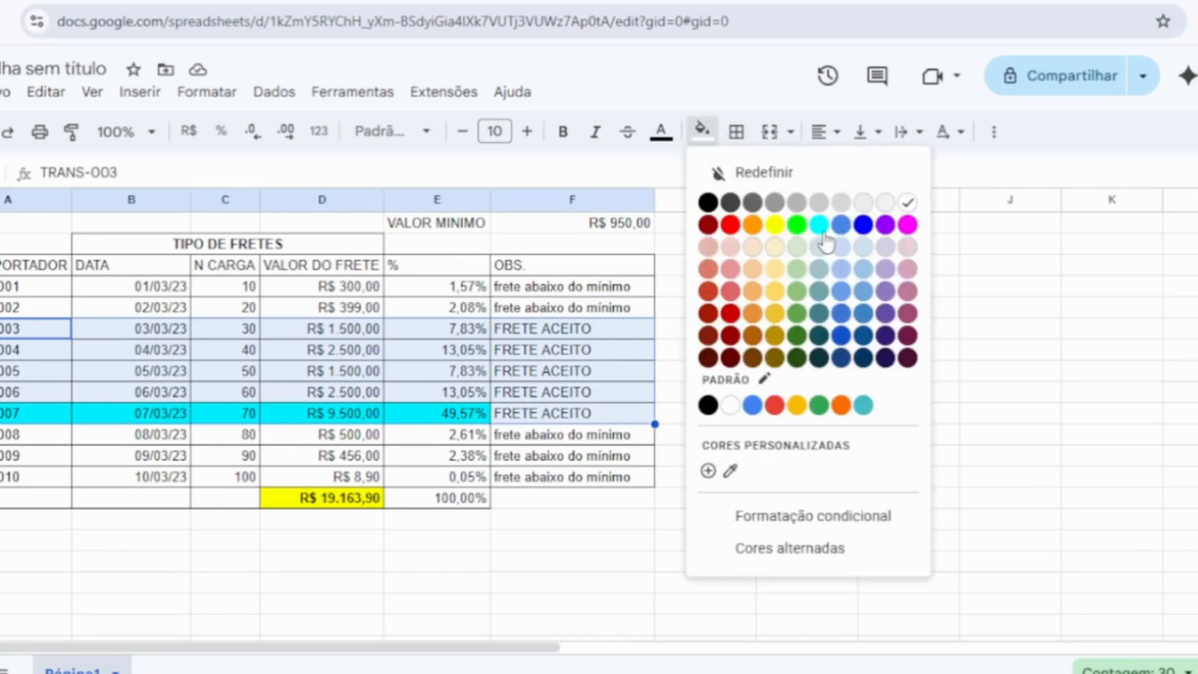
left_click(819, 225)
left_click(918, 419)
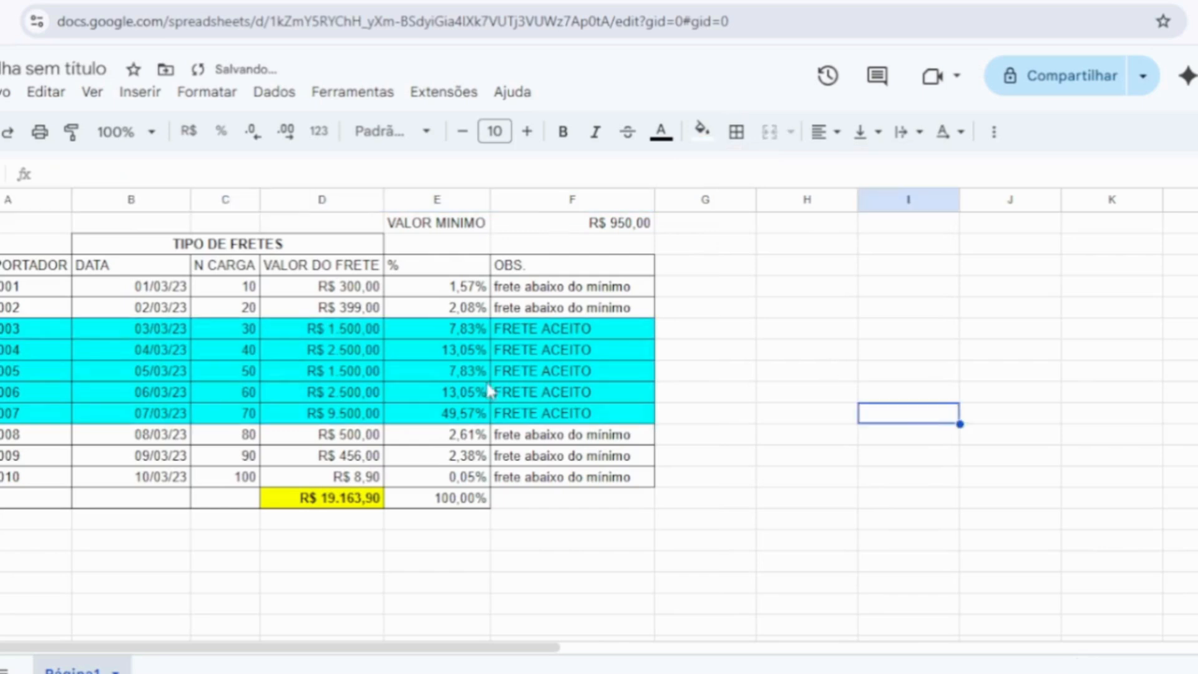
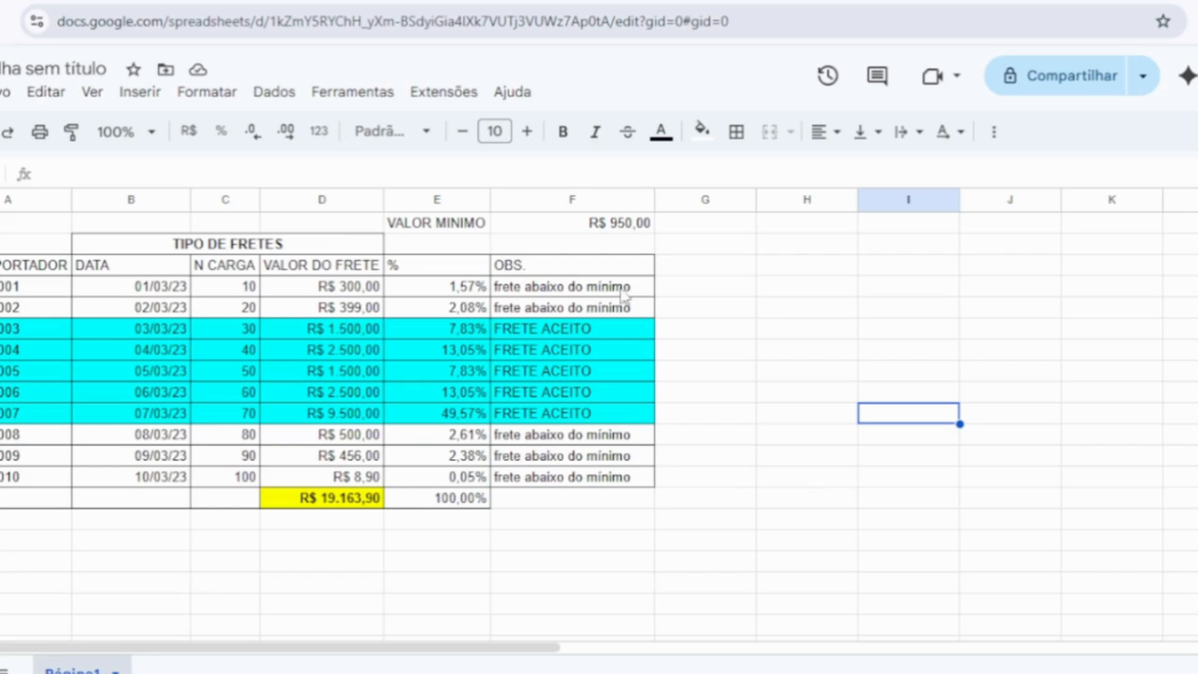
Step: Enter the label "VALOR MÁXIMO" in E2, below the minimum value label
left_click(446, 249)
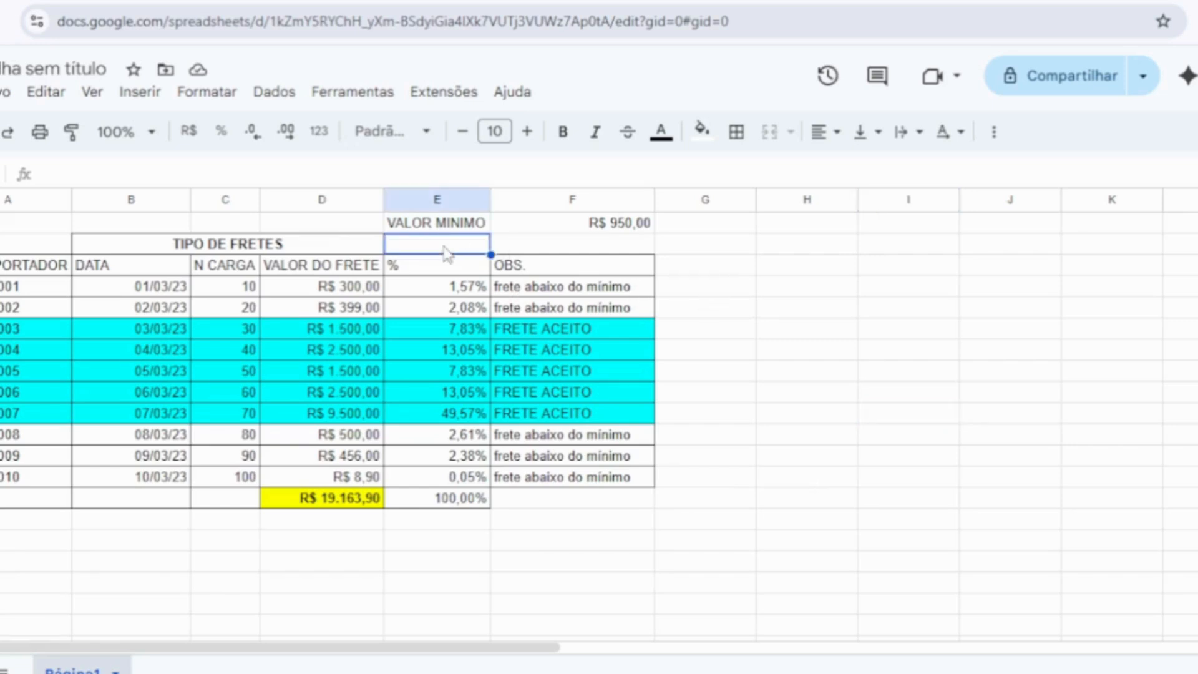
type("VALOR ")
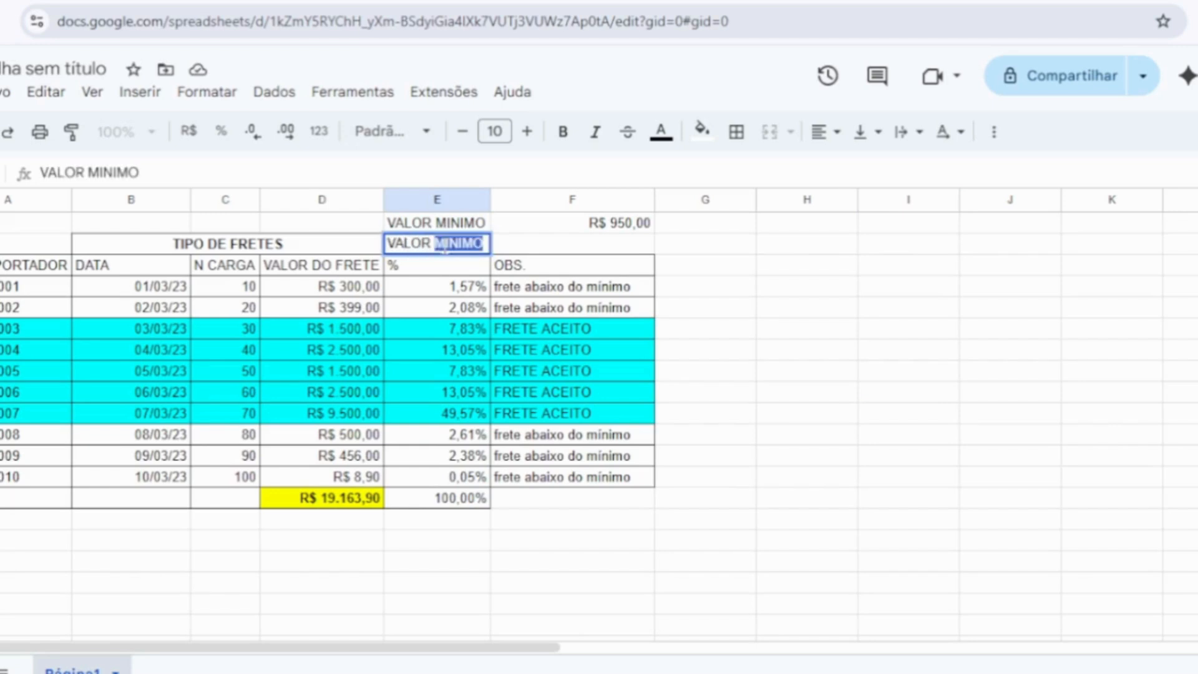
type("MÁXIMO")
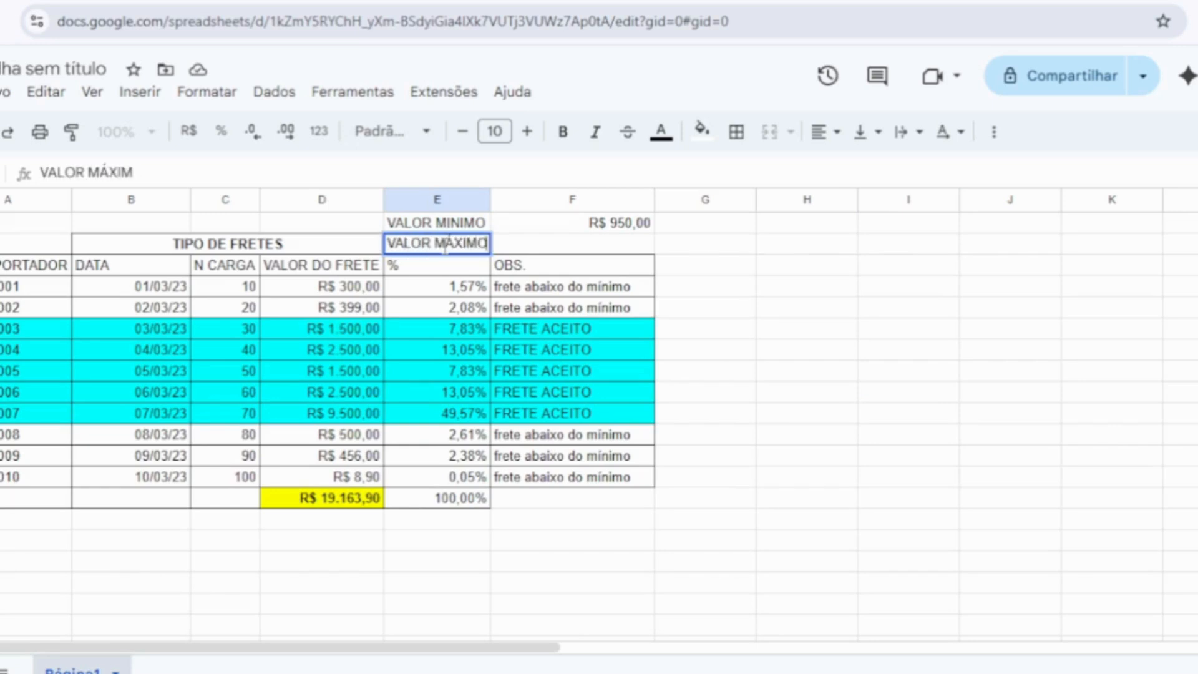
left_click(834, 375)
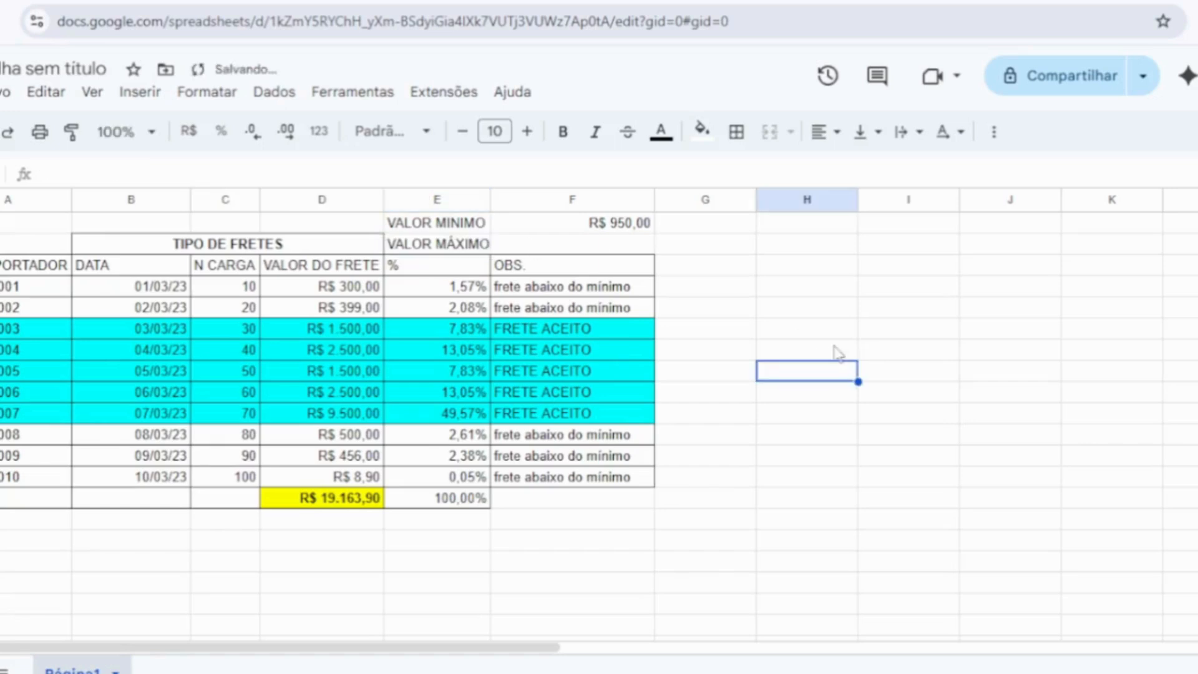
Step: Set the maximum value in F2 to 10000 and format it as R$ currency
left_click(566, 249)
type("10")
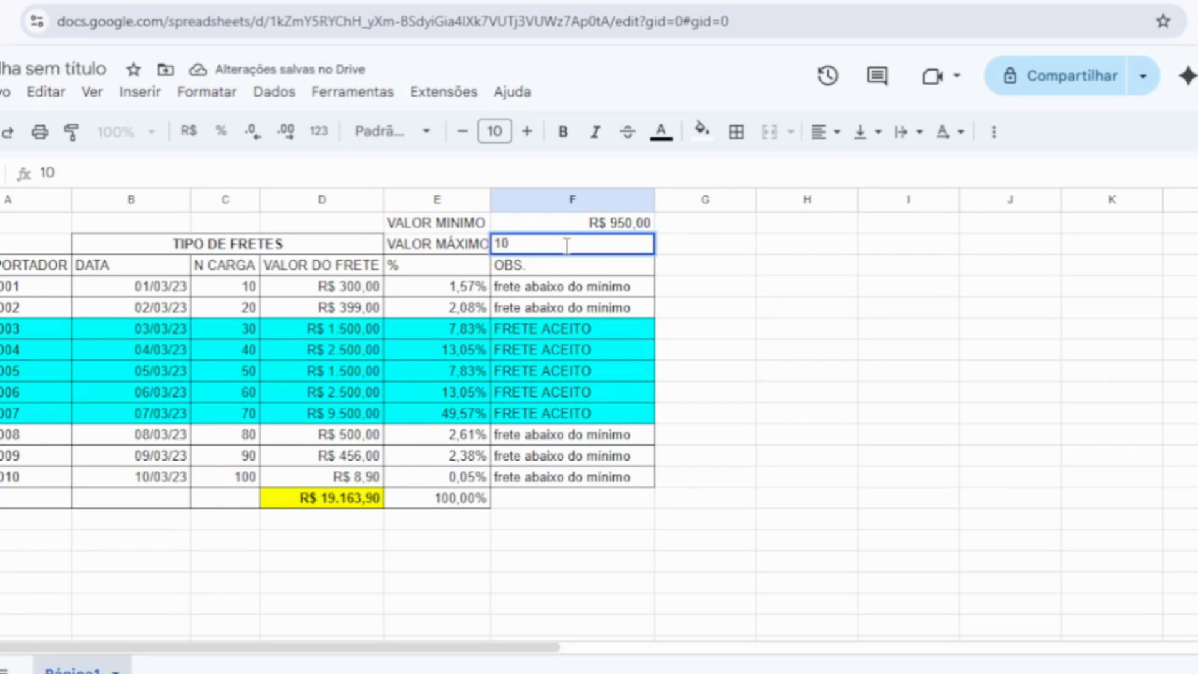
type("000")
left_click(586, 544)
left_click(609, 245)
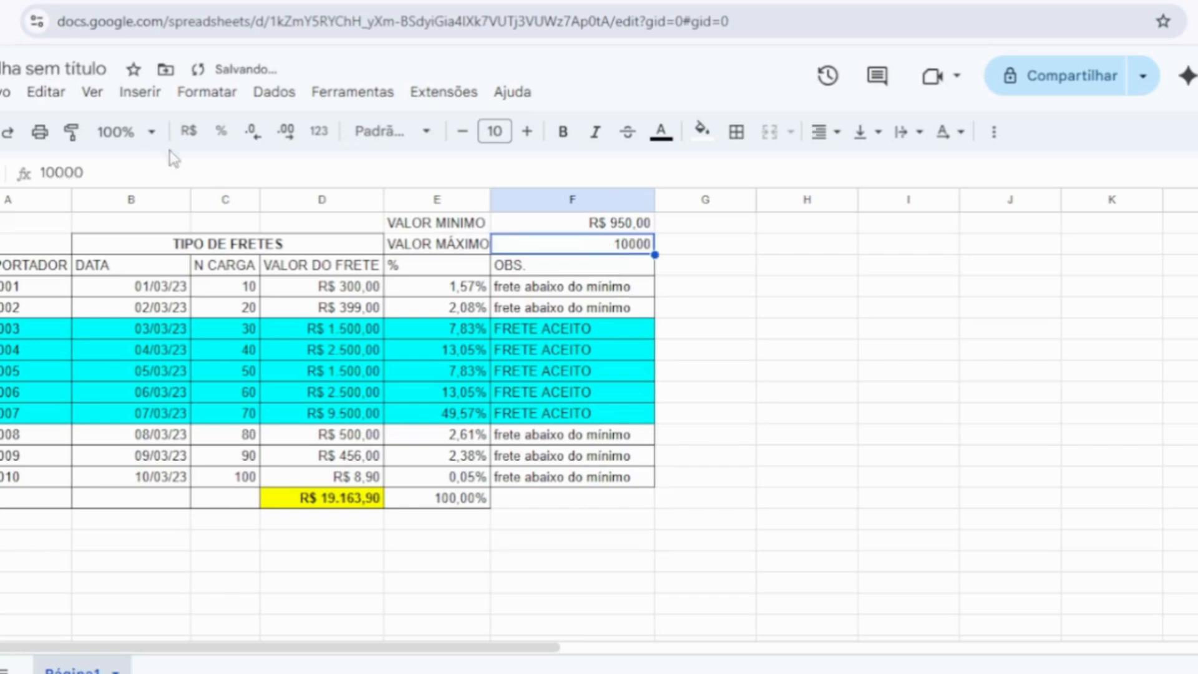
left_click(187, 131)
left_click(529, 546)
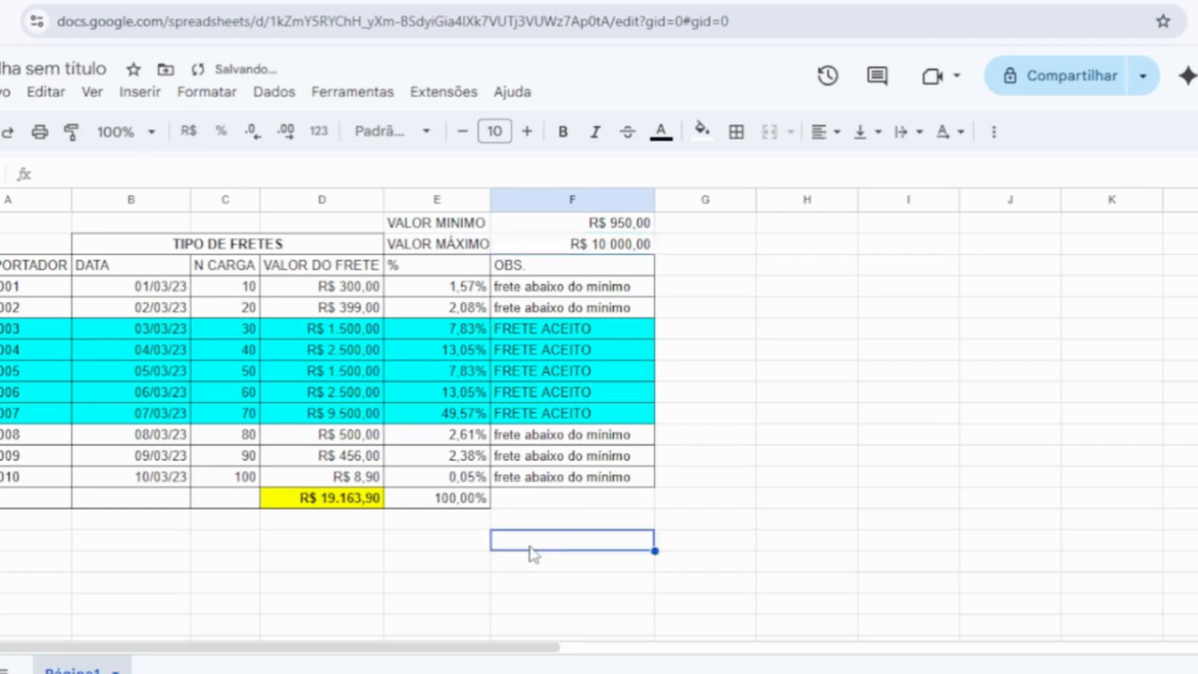
Step: Copy the SE formula text from F4 into G4 with its cell references kept as written
left_click(559, 291)
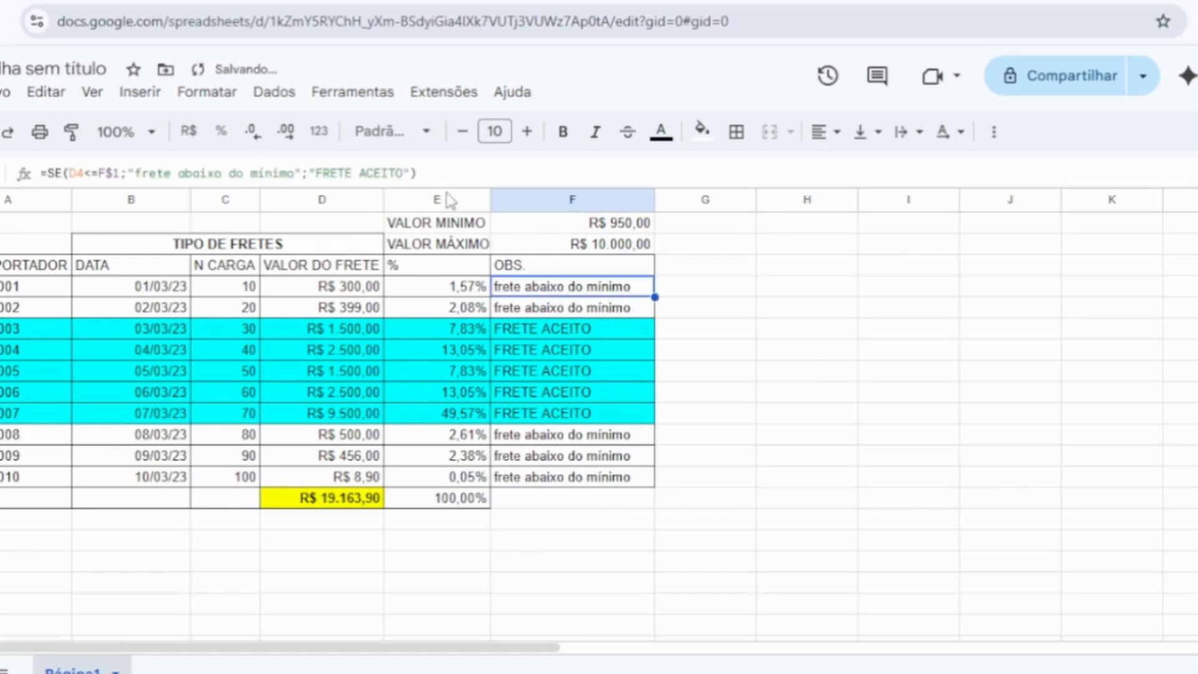
left_click(414, 172)
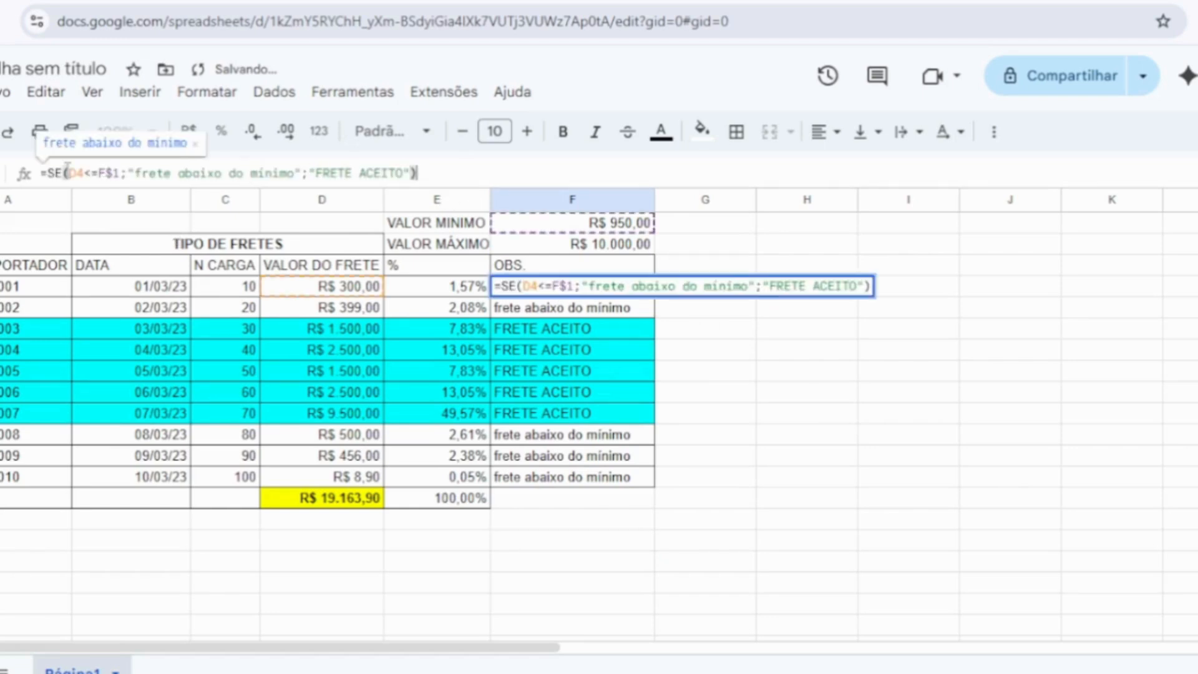
left_click_drag(67, 171, 40, 181)
key("ctrl+c")
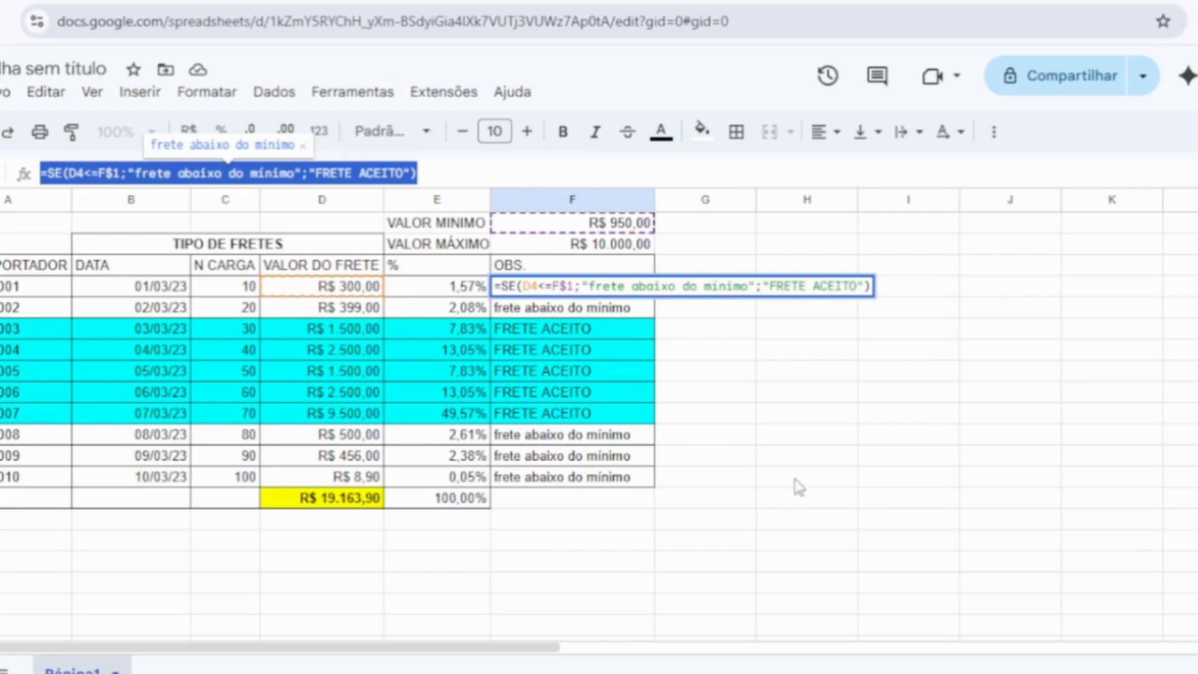
key("Escape")
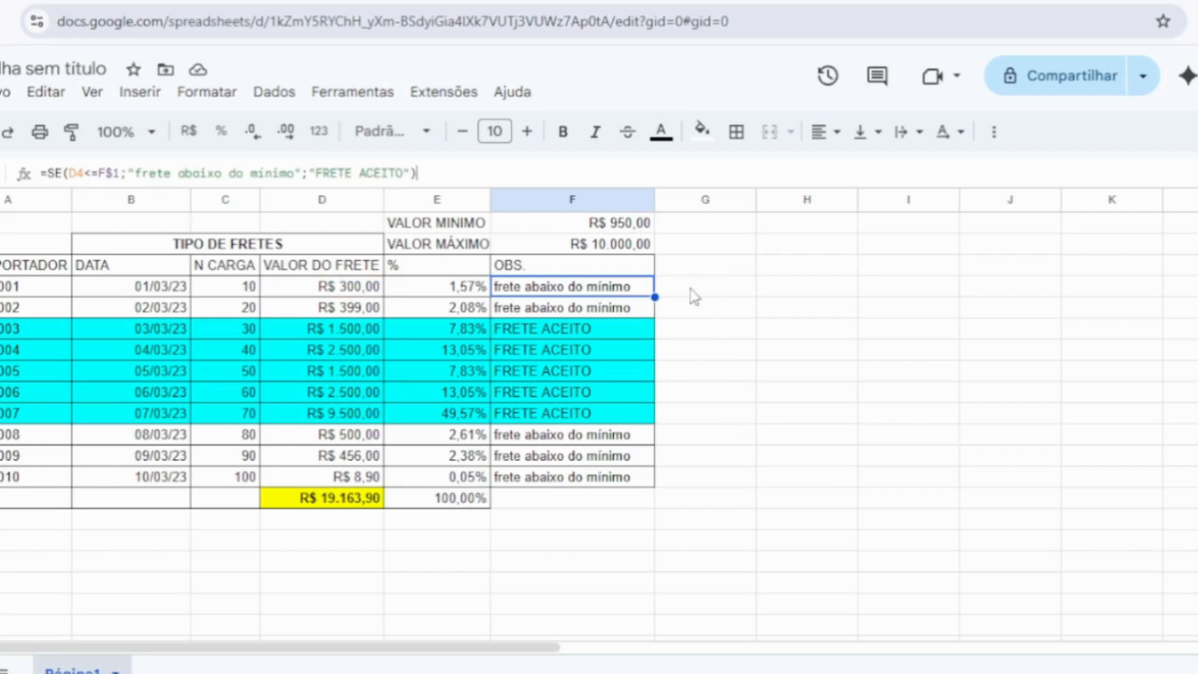
key("F2")
left_click(760, 484)
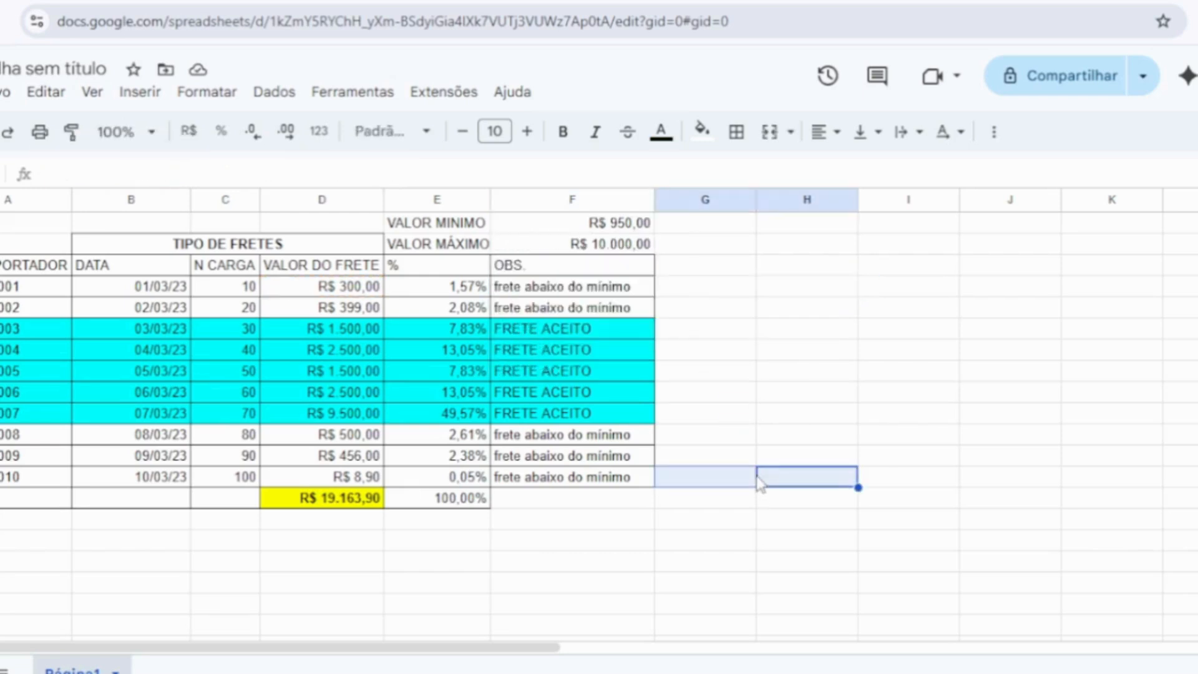
left_click(711, 288)
left_click(290, 170)
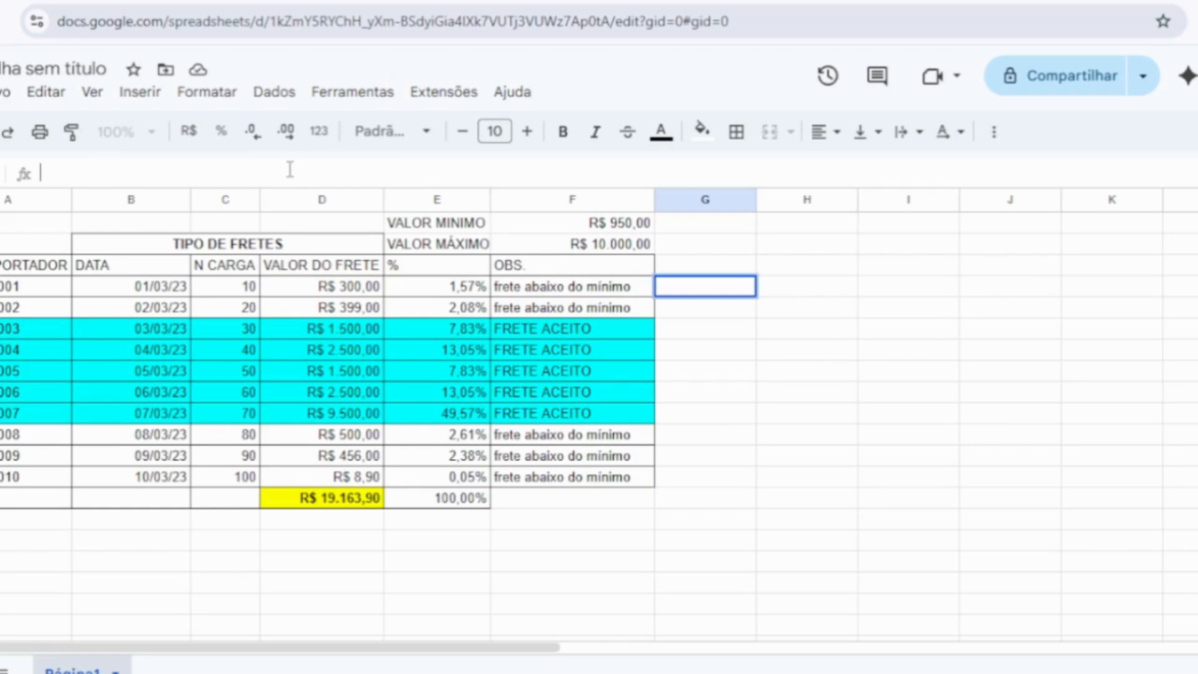
key("ctrl+v")
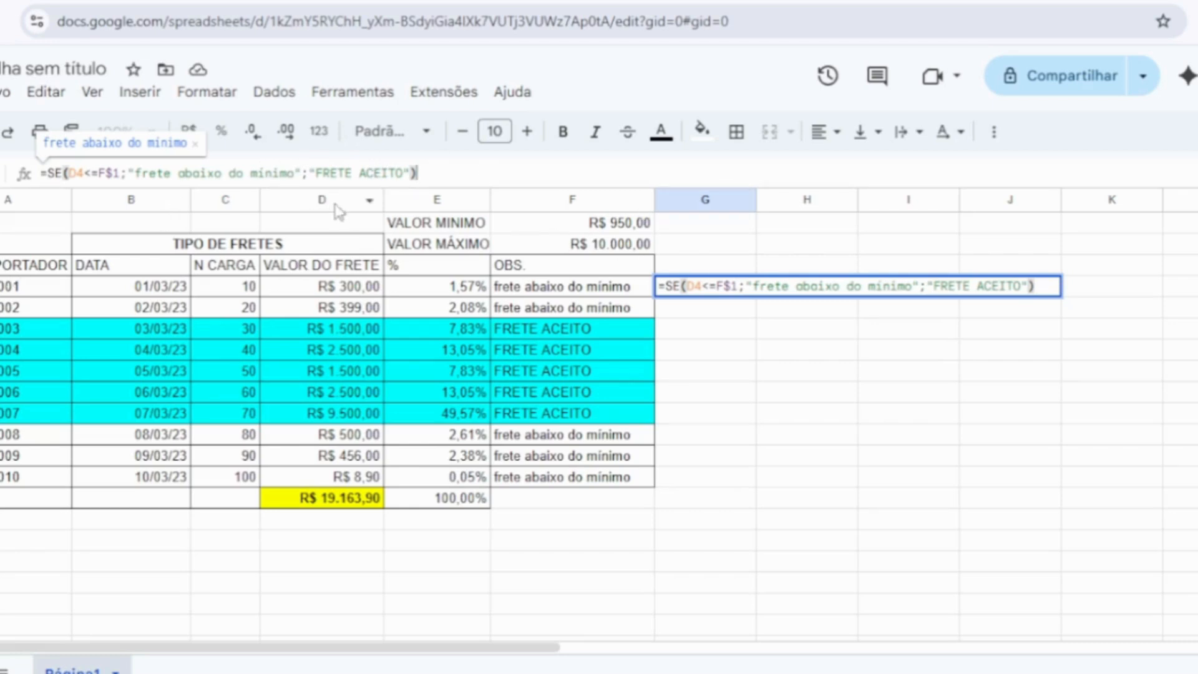
Step: Change the condition of the SE formula in G4 to D4>=F$2
left_click(91, 171)
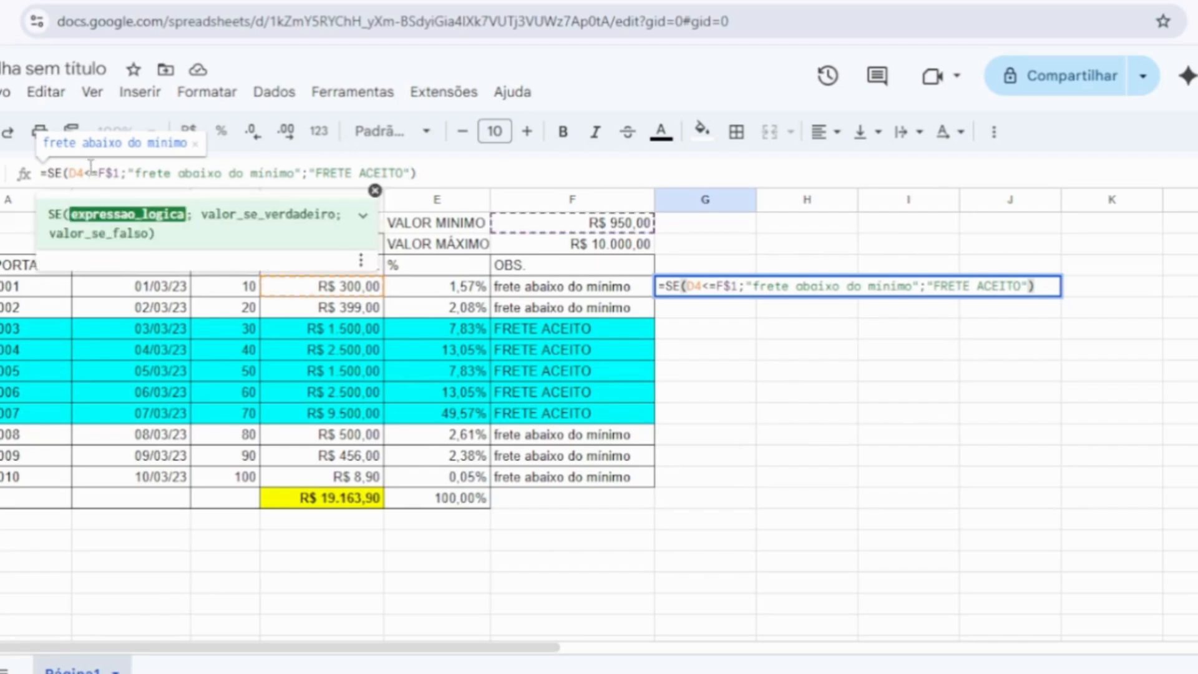
type(">")
key("BackSpace")
key("BackSpace")
type(">")
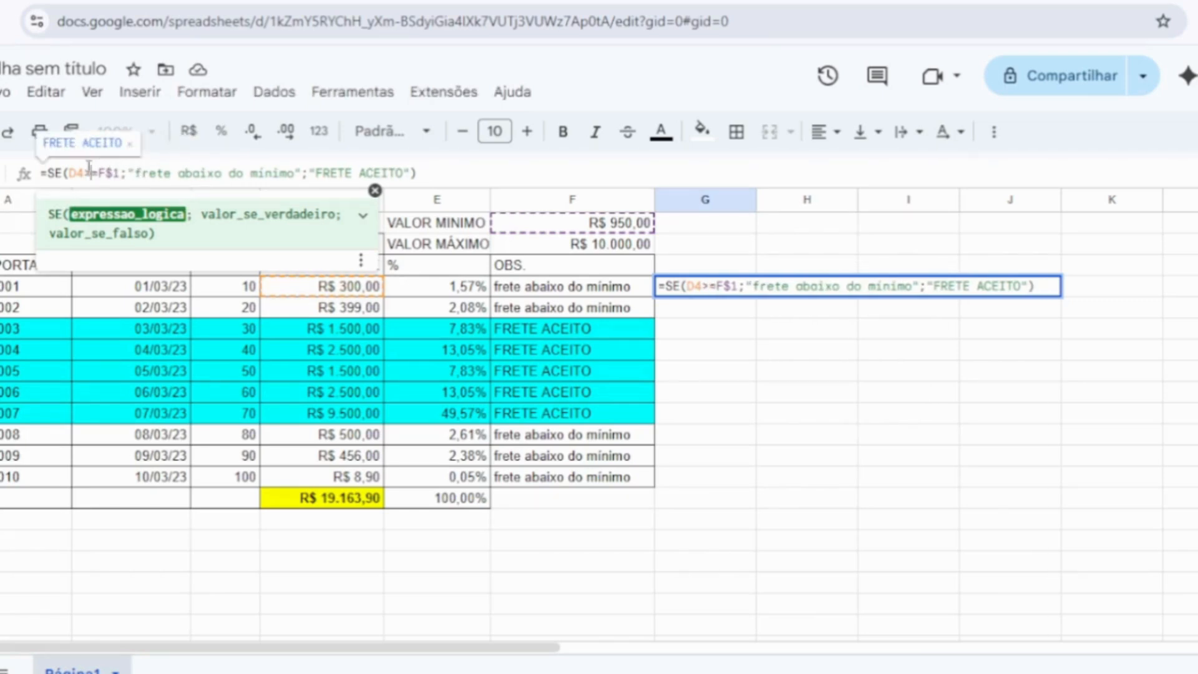
key("BackSpace")
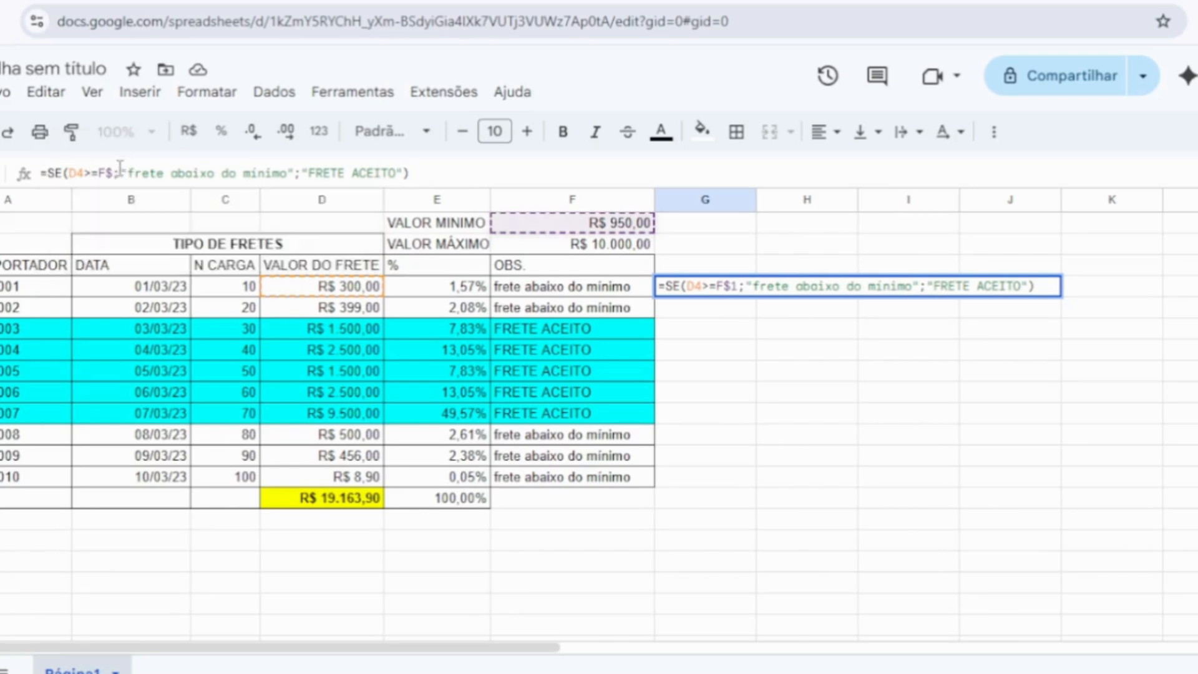
type("2")
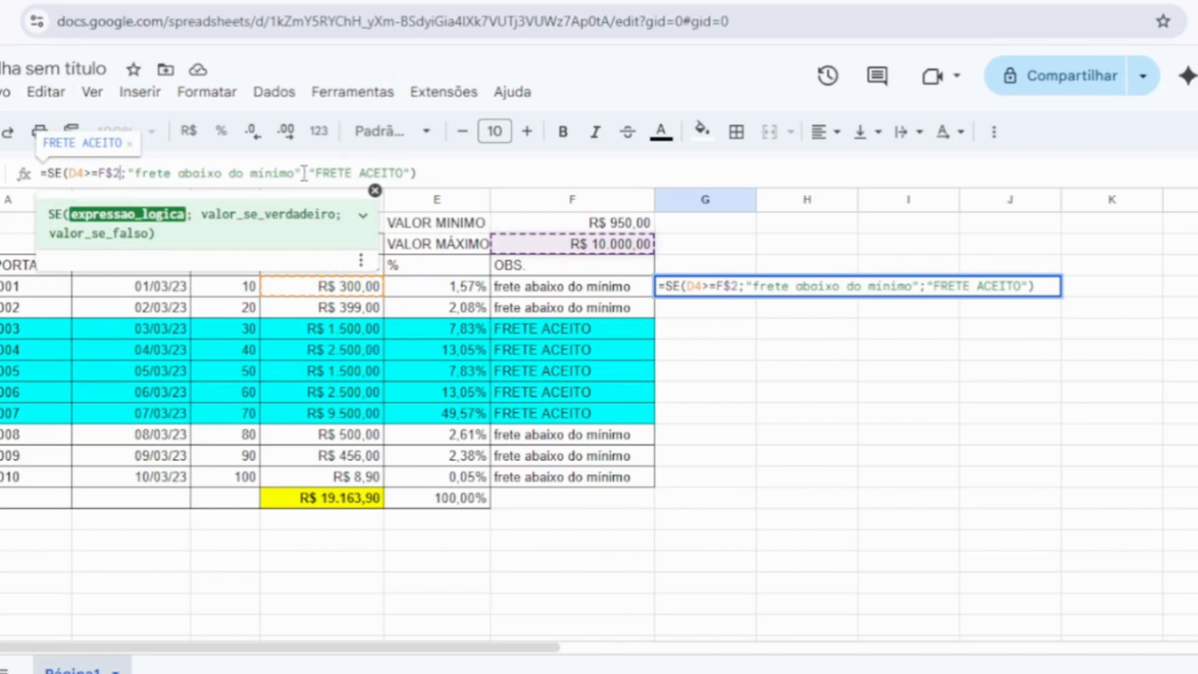
Step: Replace the true result in the G4 formula with "RETE SUPERIOR" and dismiss the suggested autofill
left_click_drag(294, 171, 136, 168)
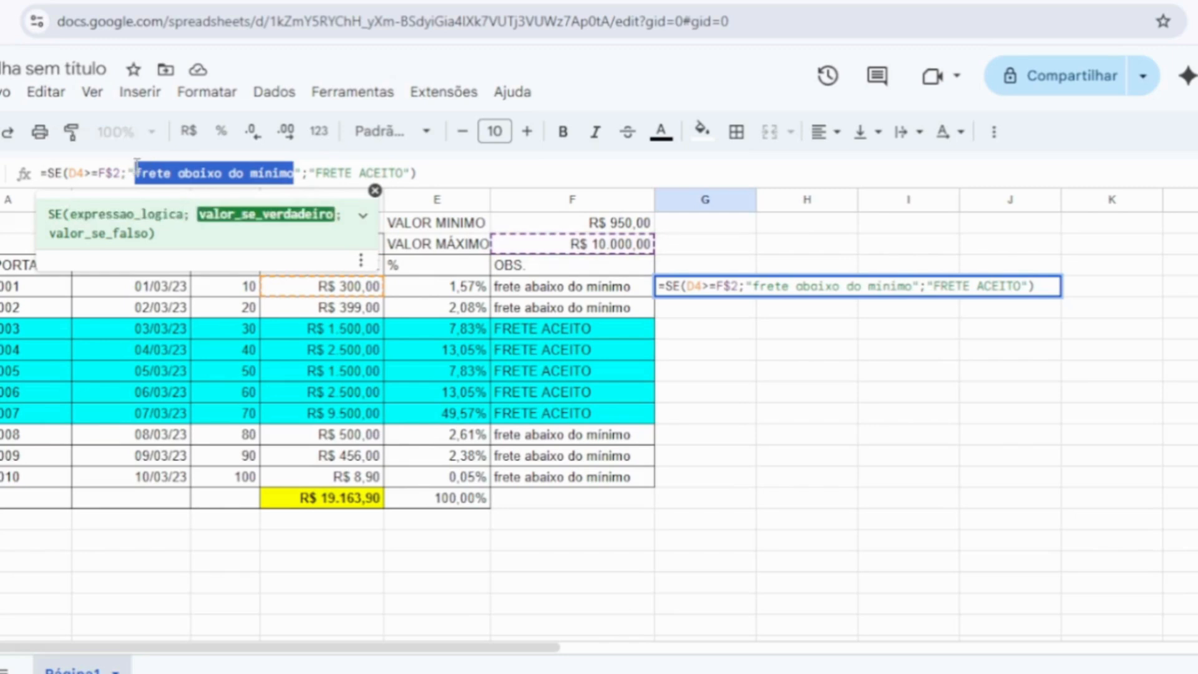
type("RETE S")
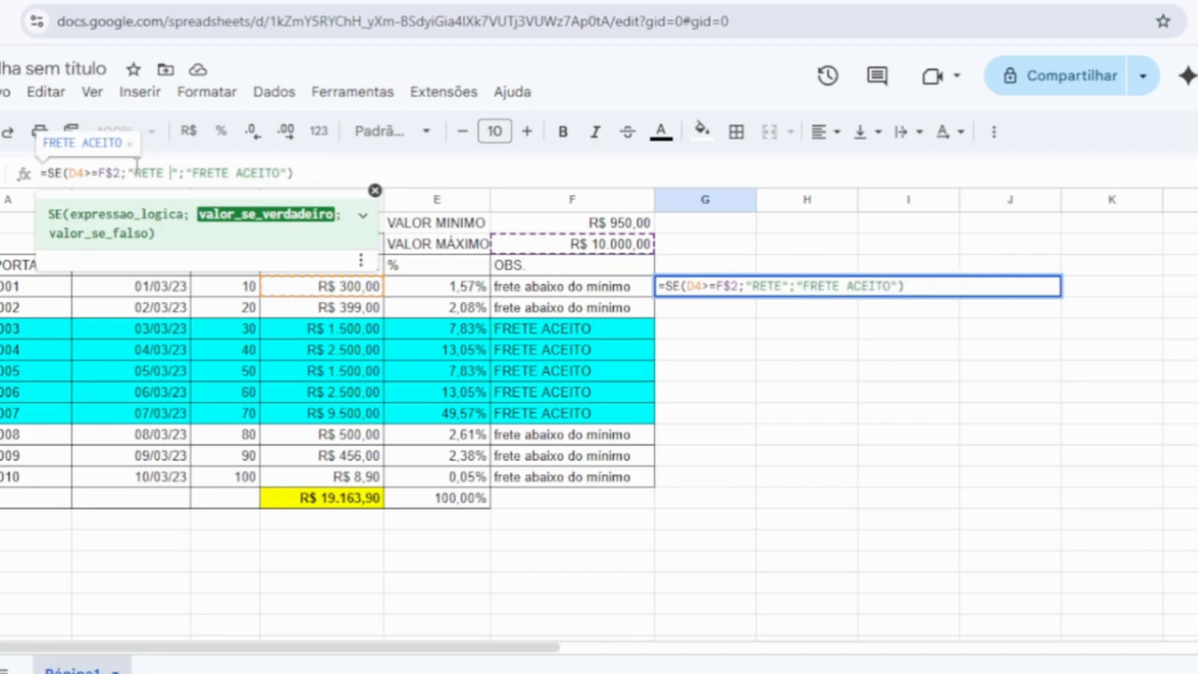
type("UPEIOR")
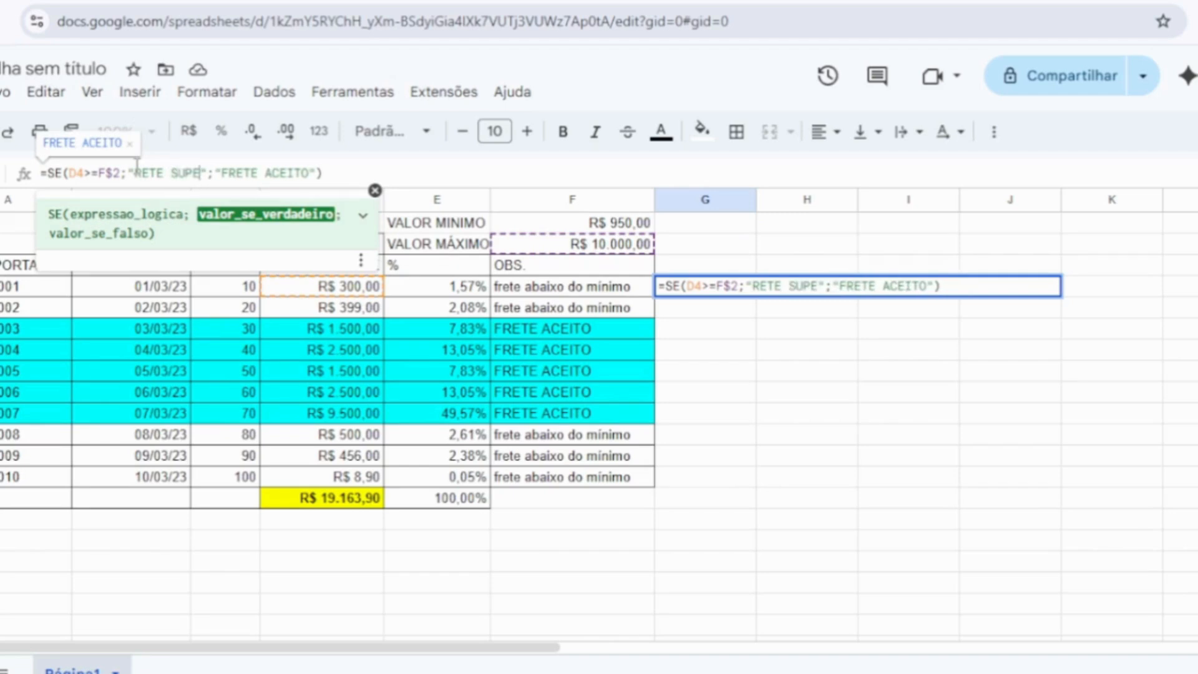
key("BackSpace")
key("BackSpace")
key("BackSpace")
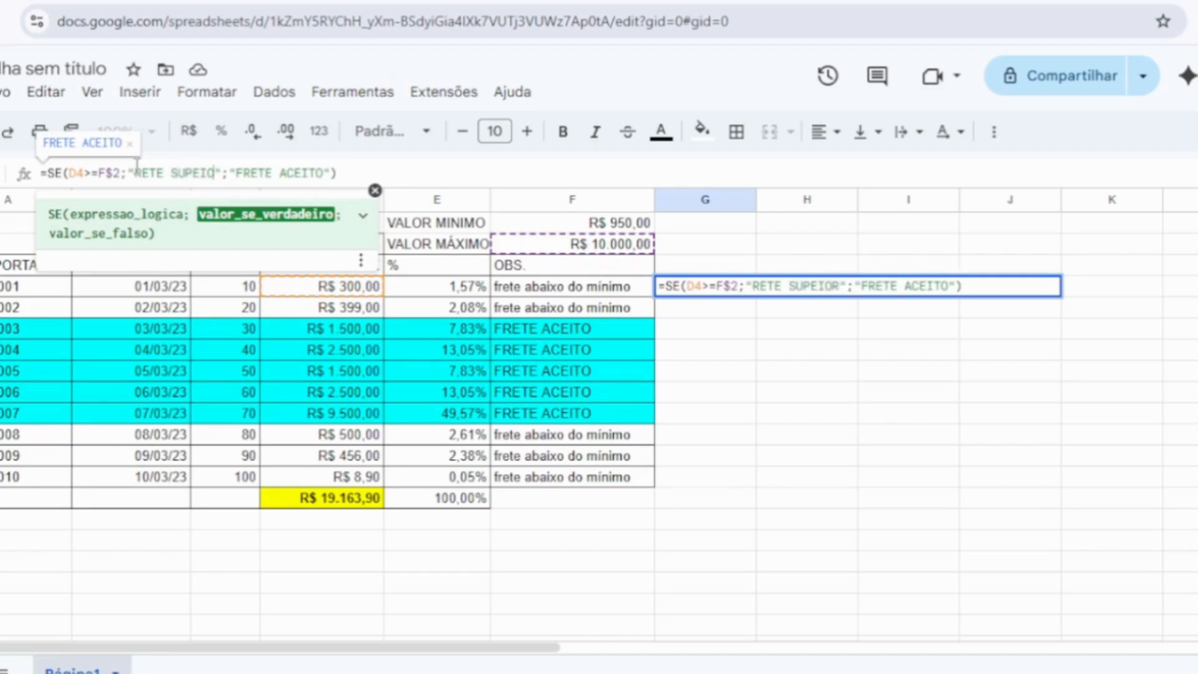
type("RIOR")
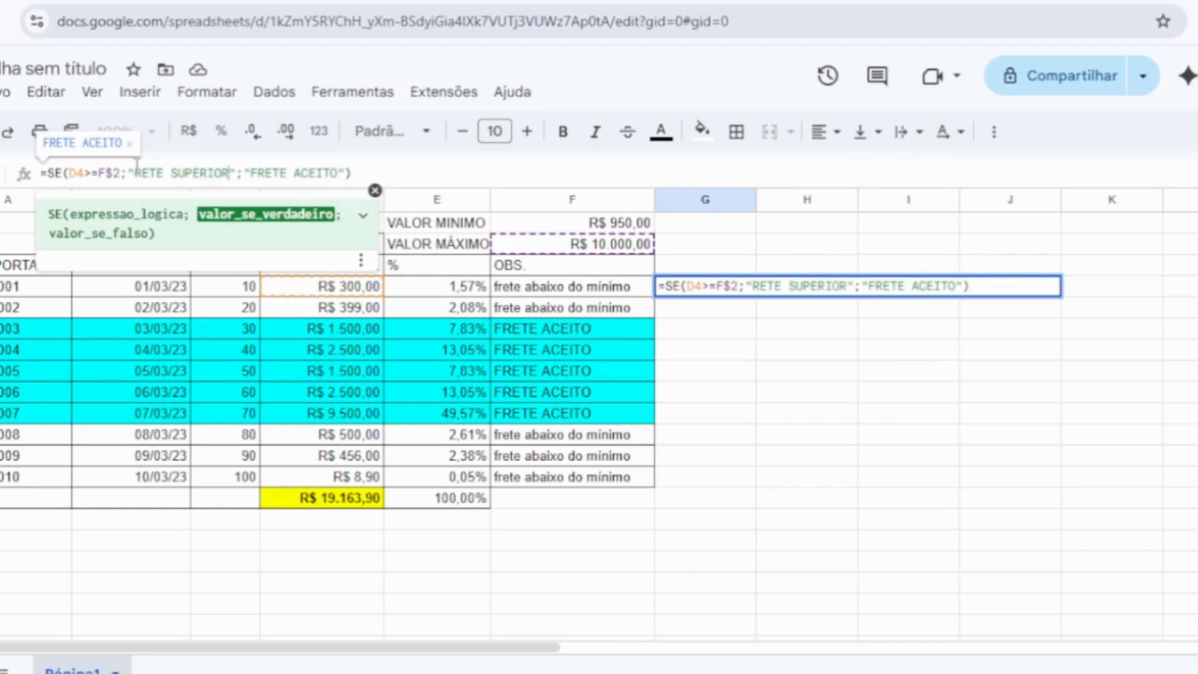
key("Return")
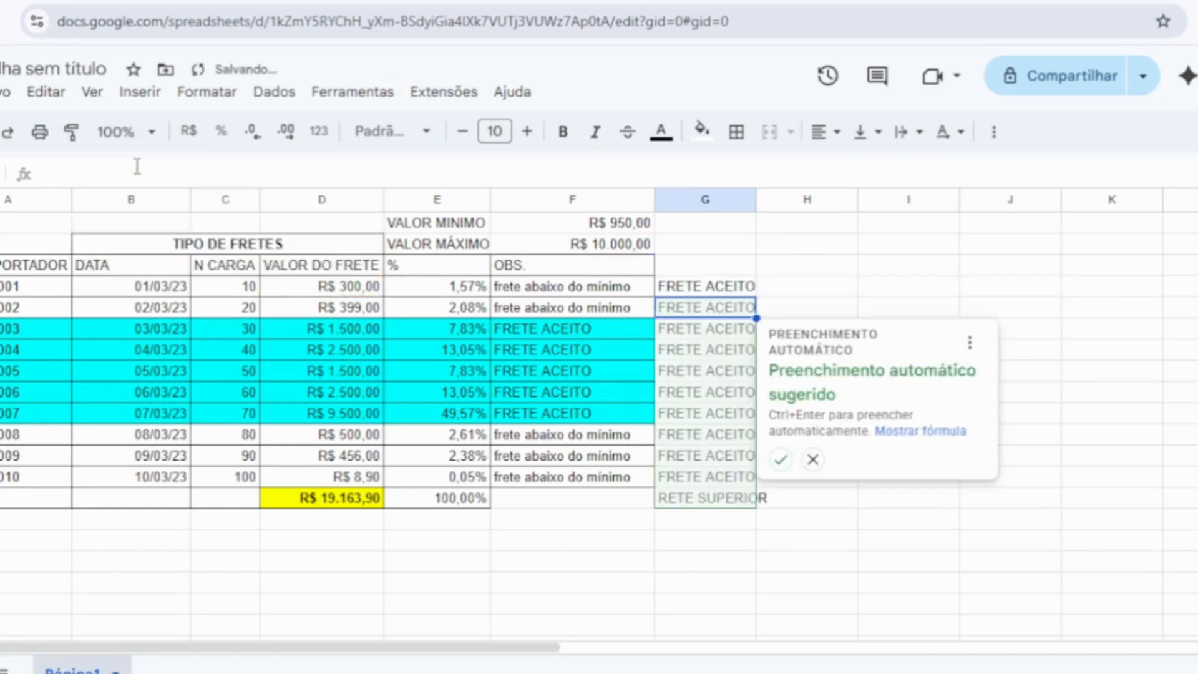
key("Escape")
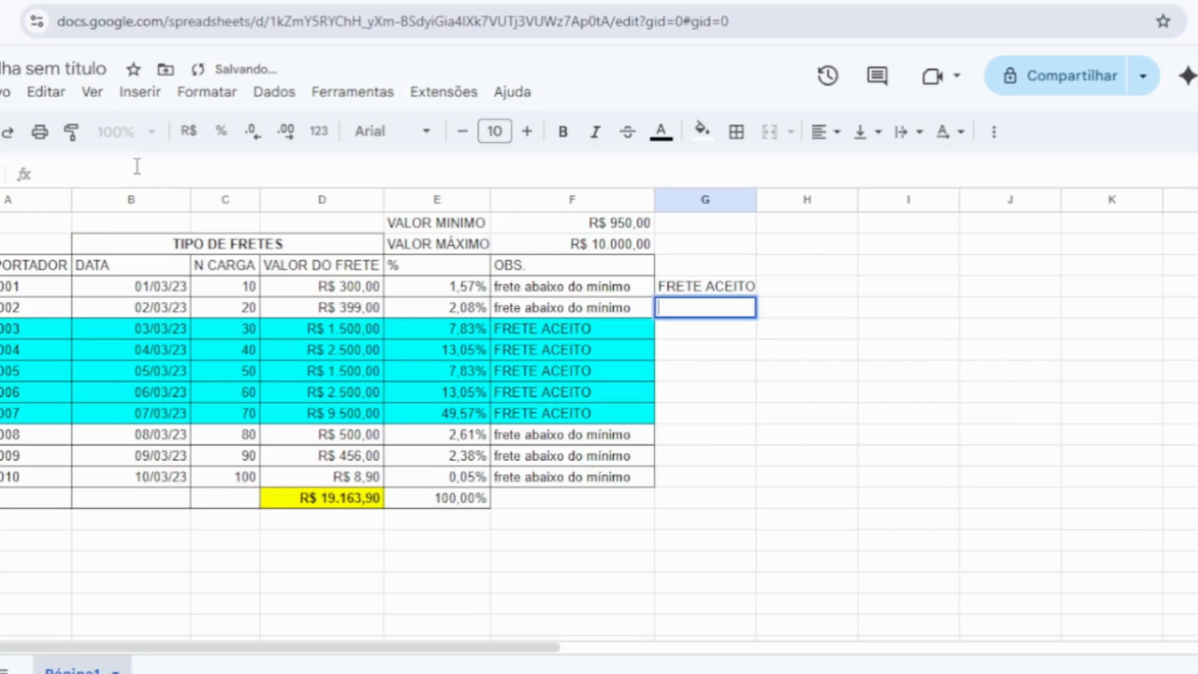
Step: Replace the false result "FRETE ACEITO" in the G4 formula with empty text ("")
left_click(748, 413)
left_click(709, 292)
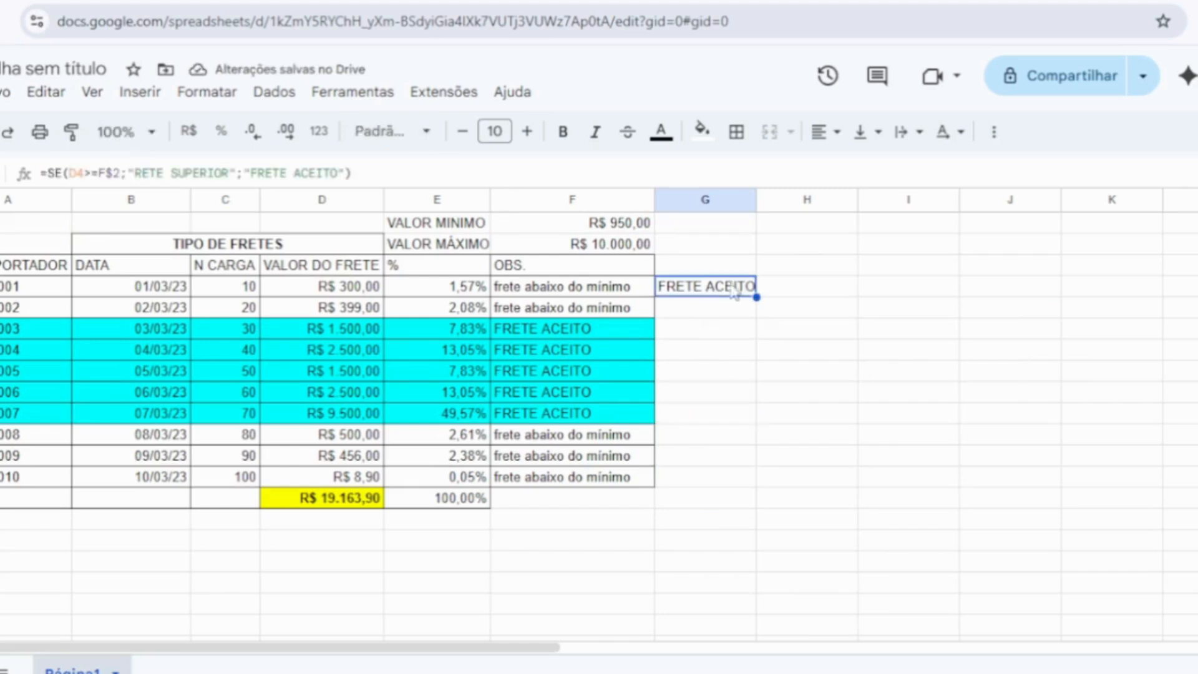
left_click(388, 172)
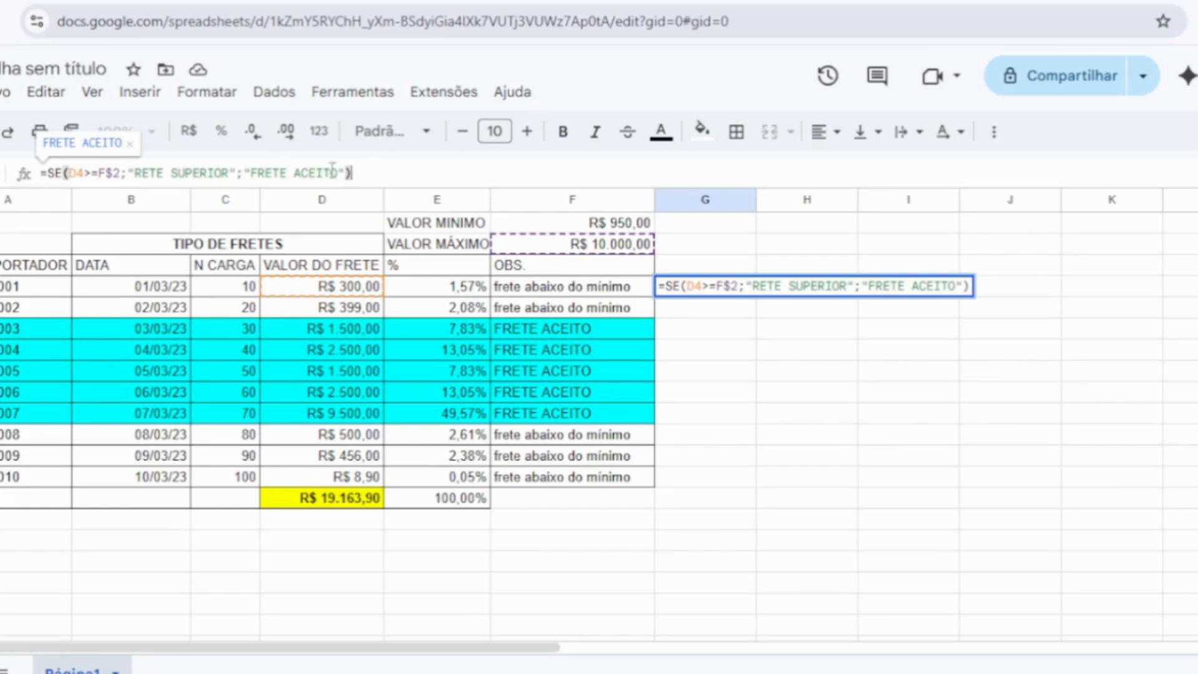
left_click_drag(338, 171, 252, 175)
key("BackSpace")
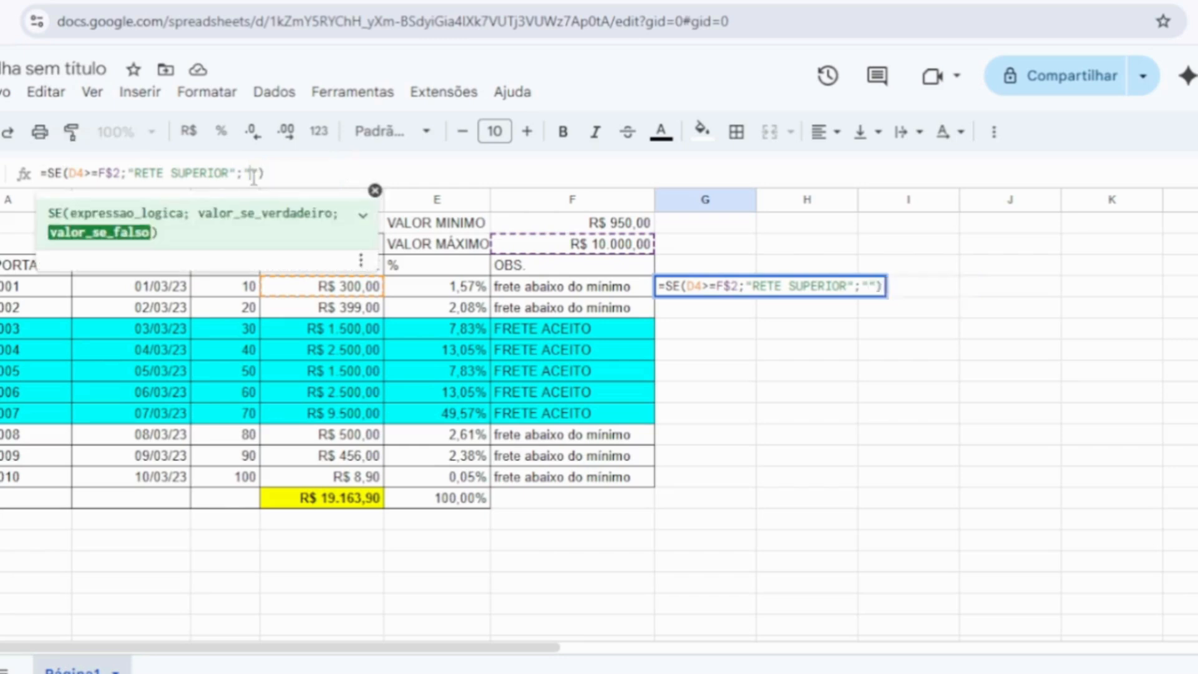
key("Return")
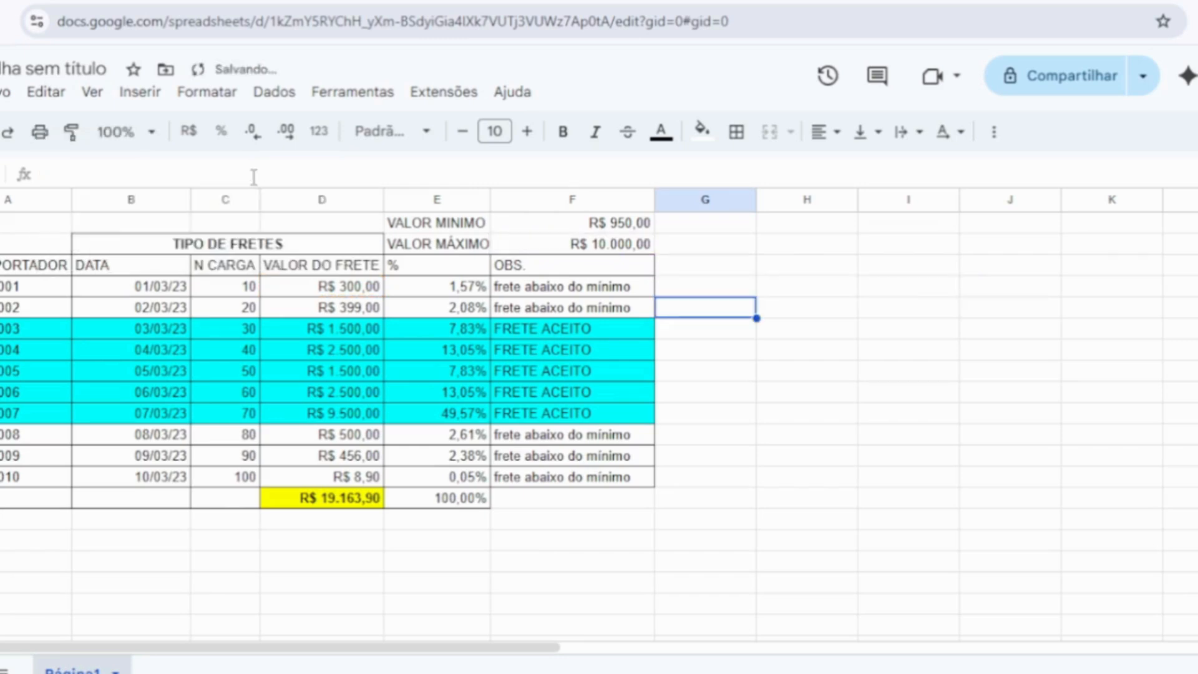
Step: Fill the G4 formula down to G13 and check the copied formula in G7
left_click(686, 287)
left_click_drag(756, 297, 723, 479)
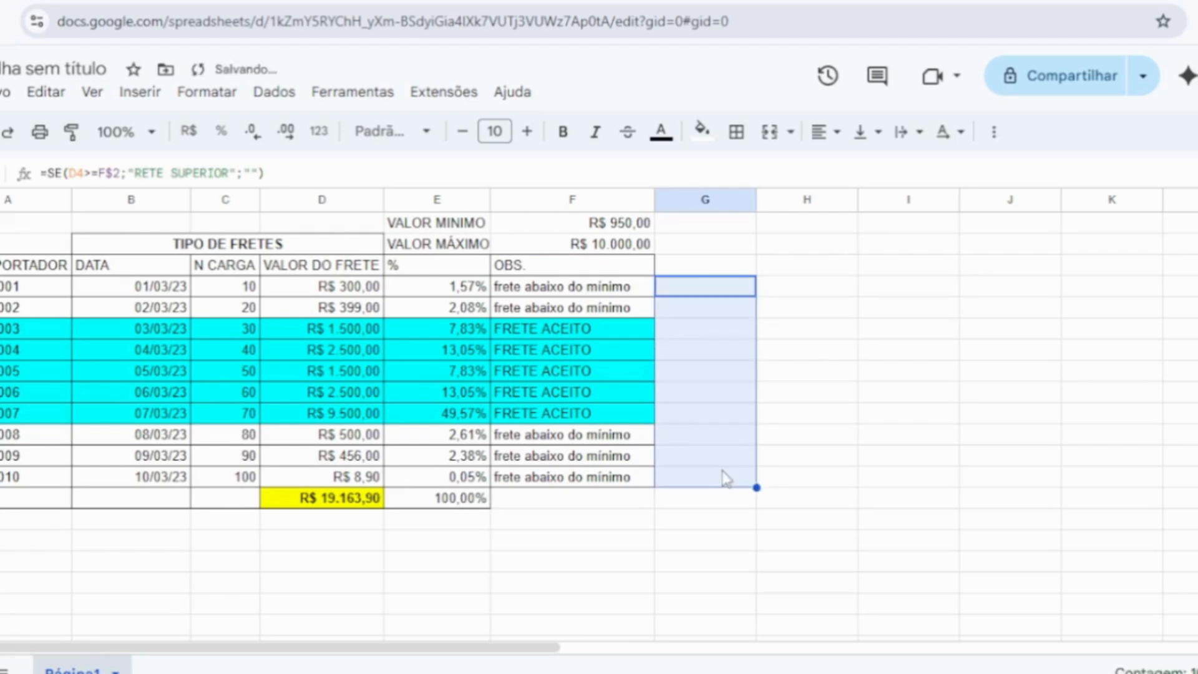
left_click(686, 351)
left_click(536, 178)
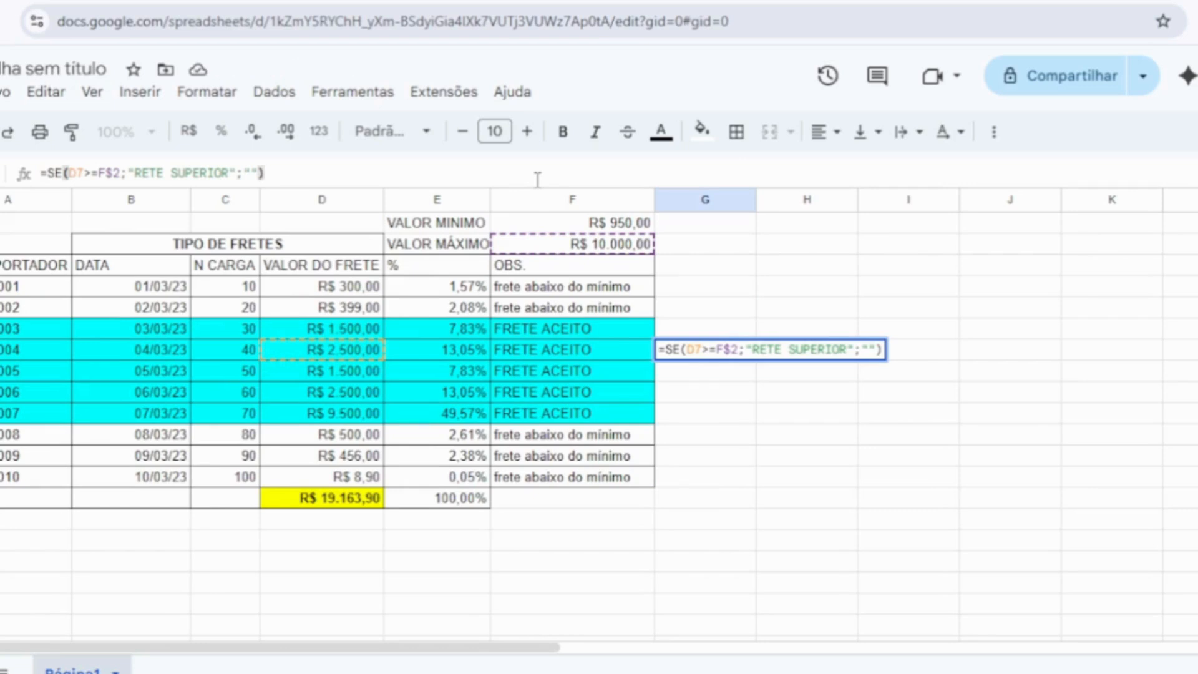
key("Return")
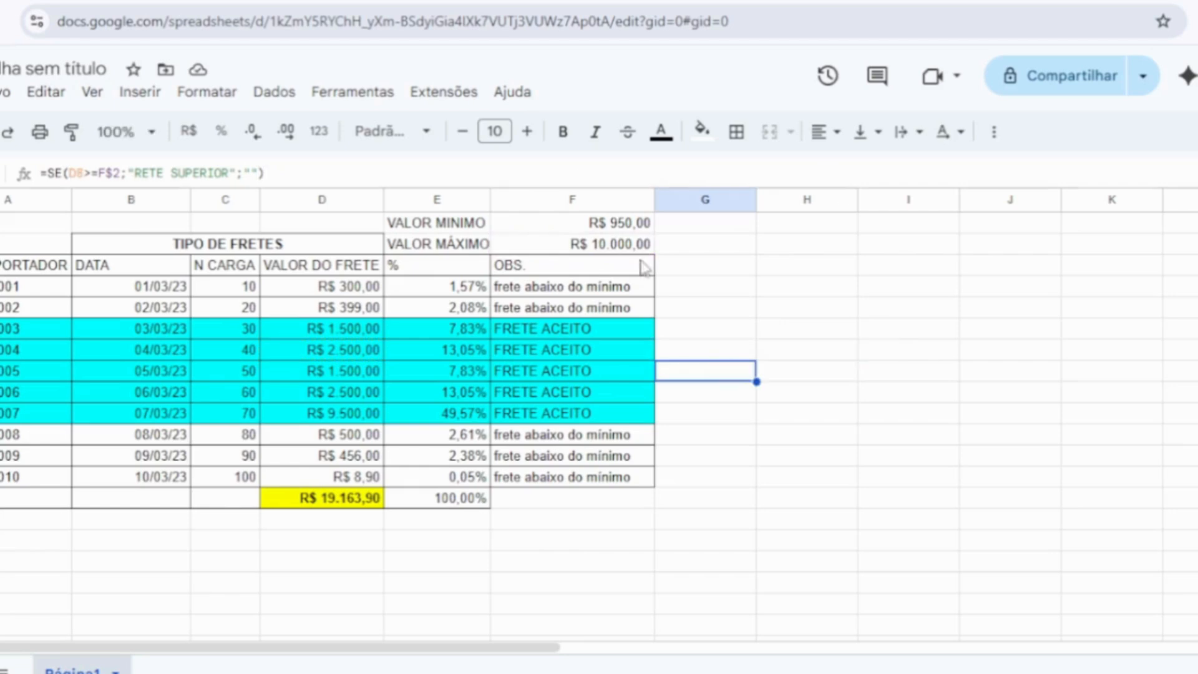
Step: Correct the true result in the G4 SE formula to "FRETE SUPERIOR"
left_click(679, 291)
left_click(287, 175)
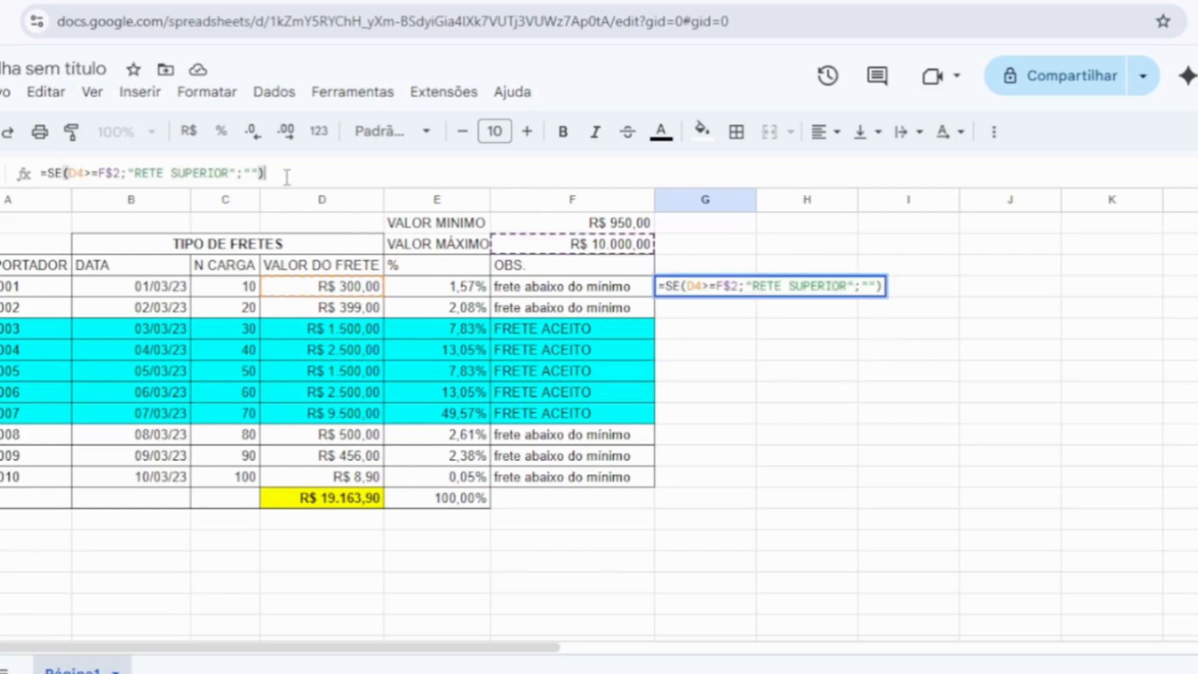
left_click(135, 175)
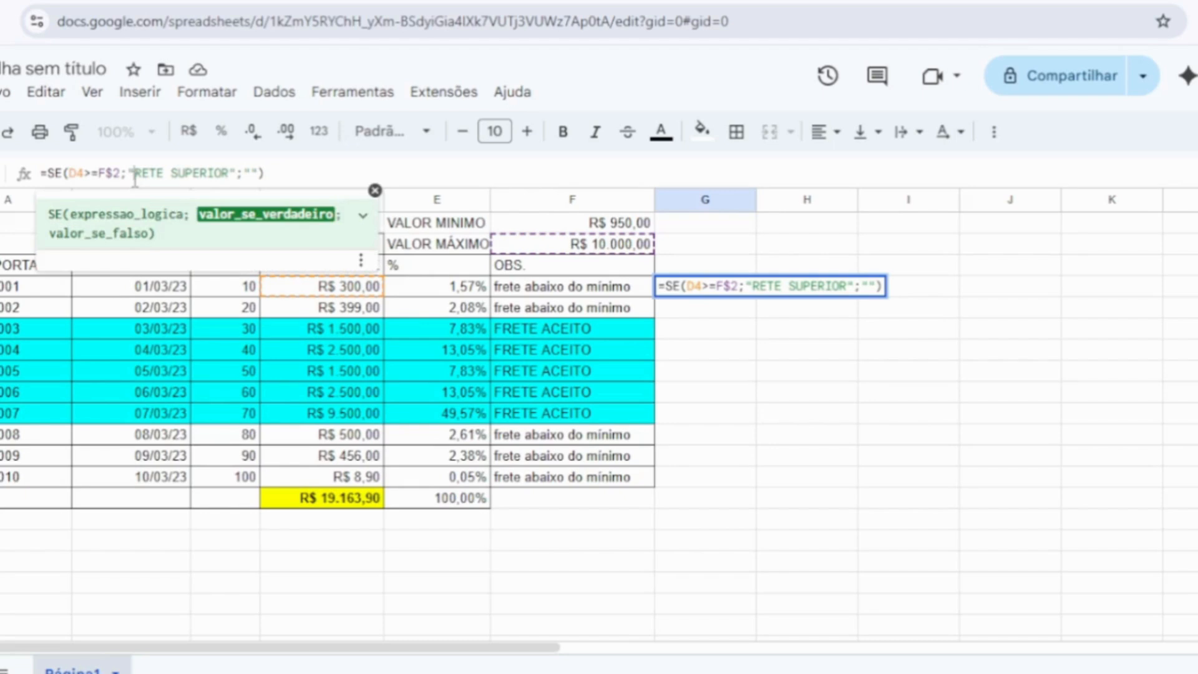
type("F")
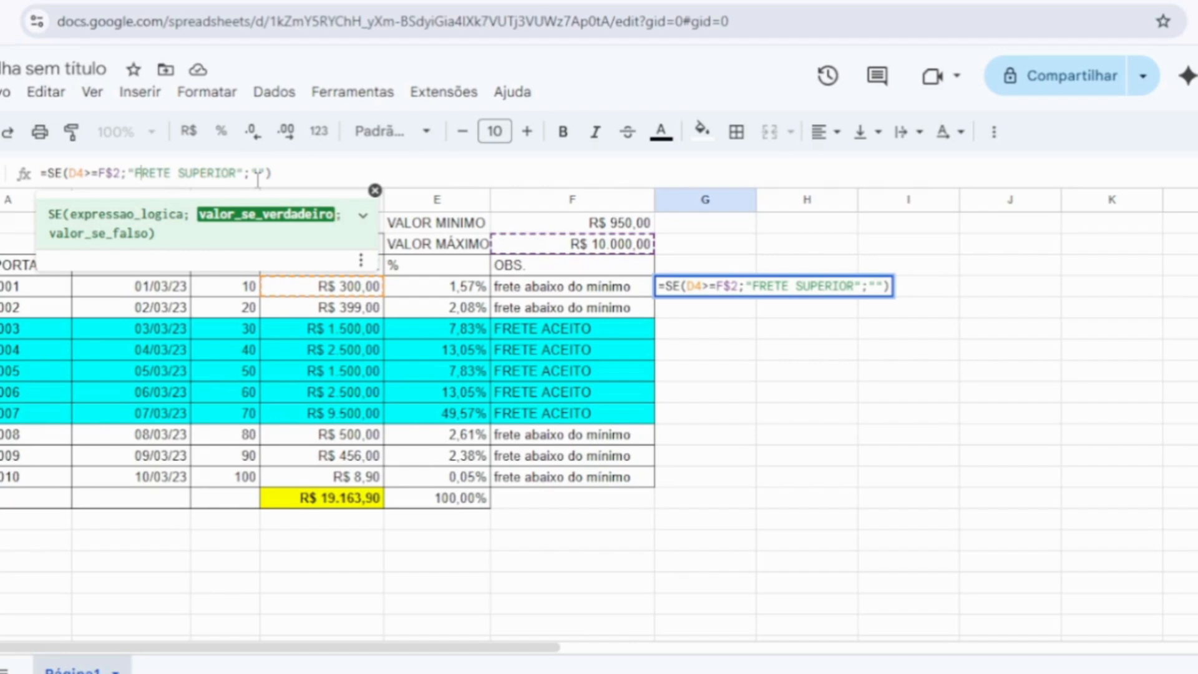
key("Return")
Step: Set the freight value of the second carrier in D5 to 300000
left_click(353, 312)
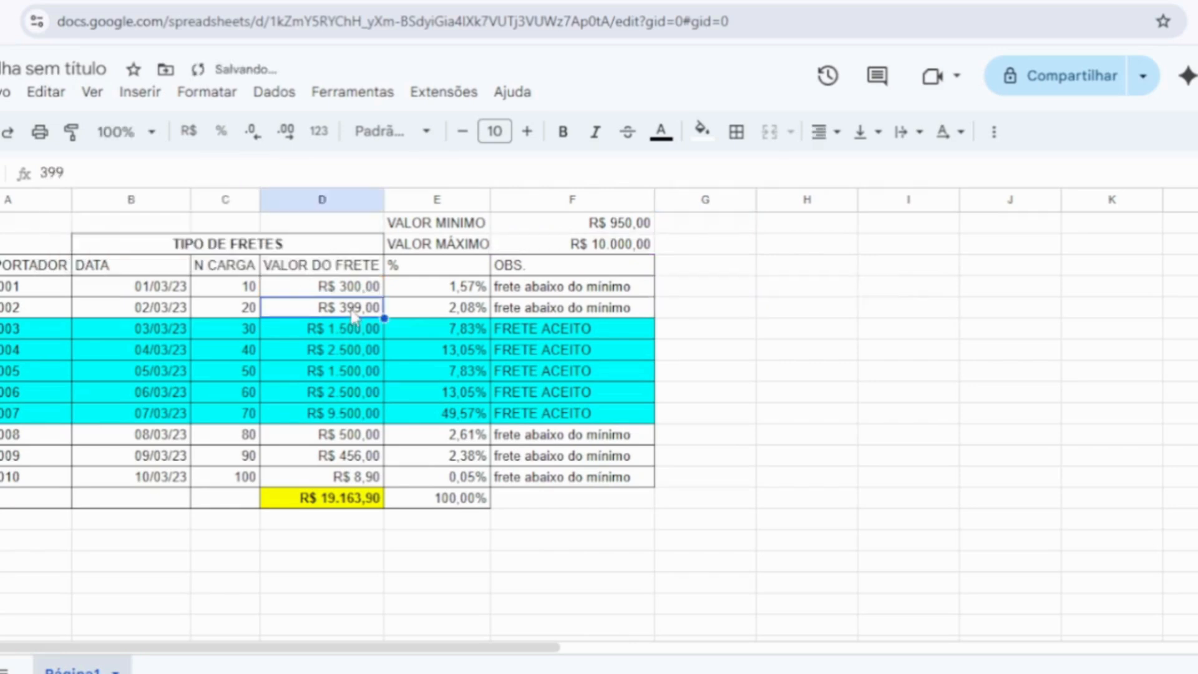
type("300000")
key("Return")
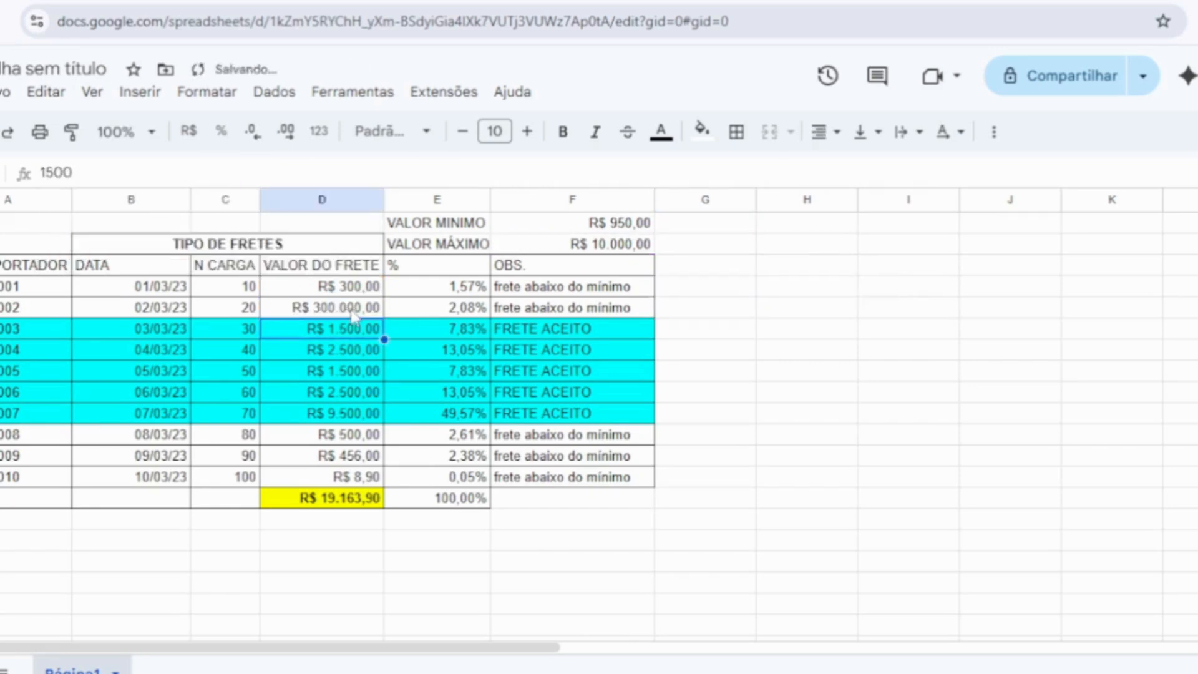
Step: Widen column G and fill the corrected G4 formula down to G13
left_click(700, 417)
double_click(756, 199)
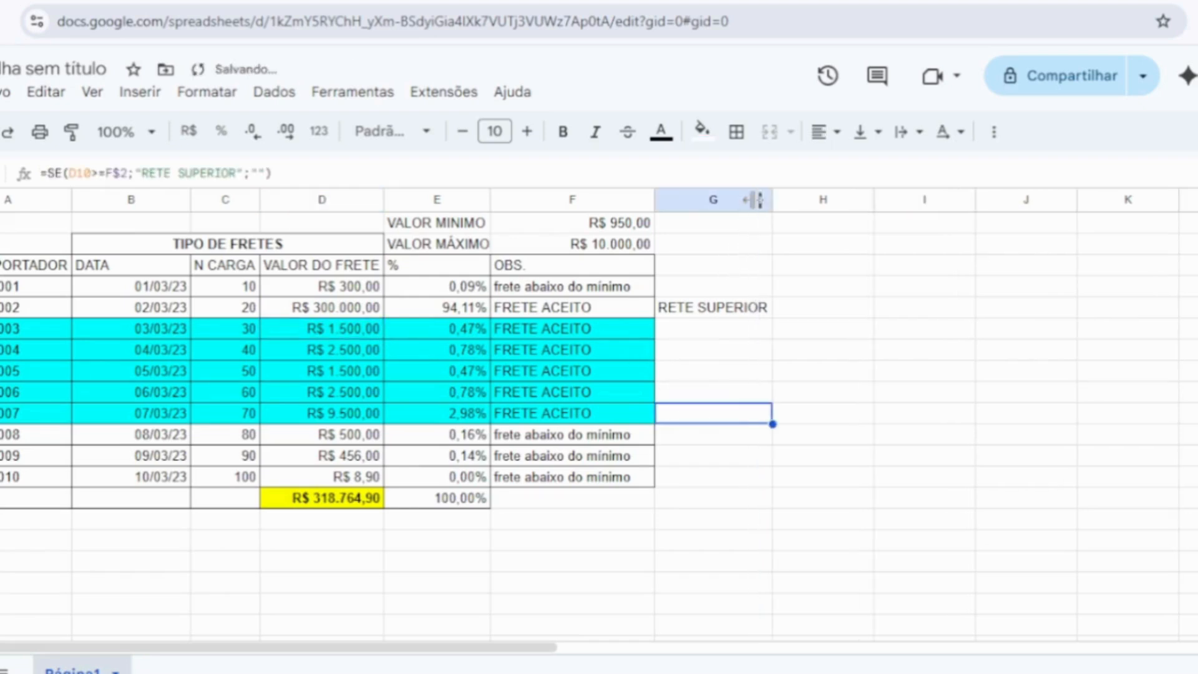
left_click_drag(771, 201, 805, 201)
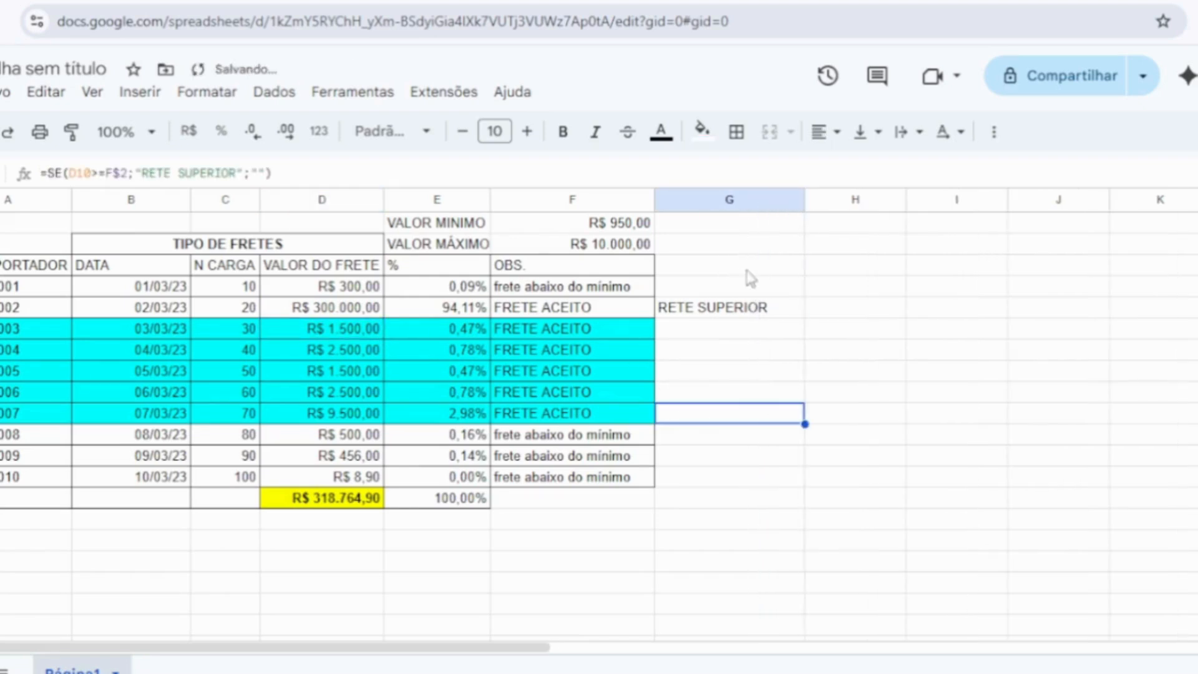
left_click(751, 293)
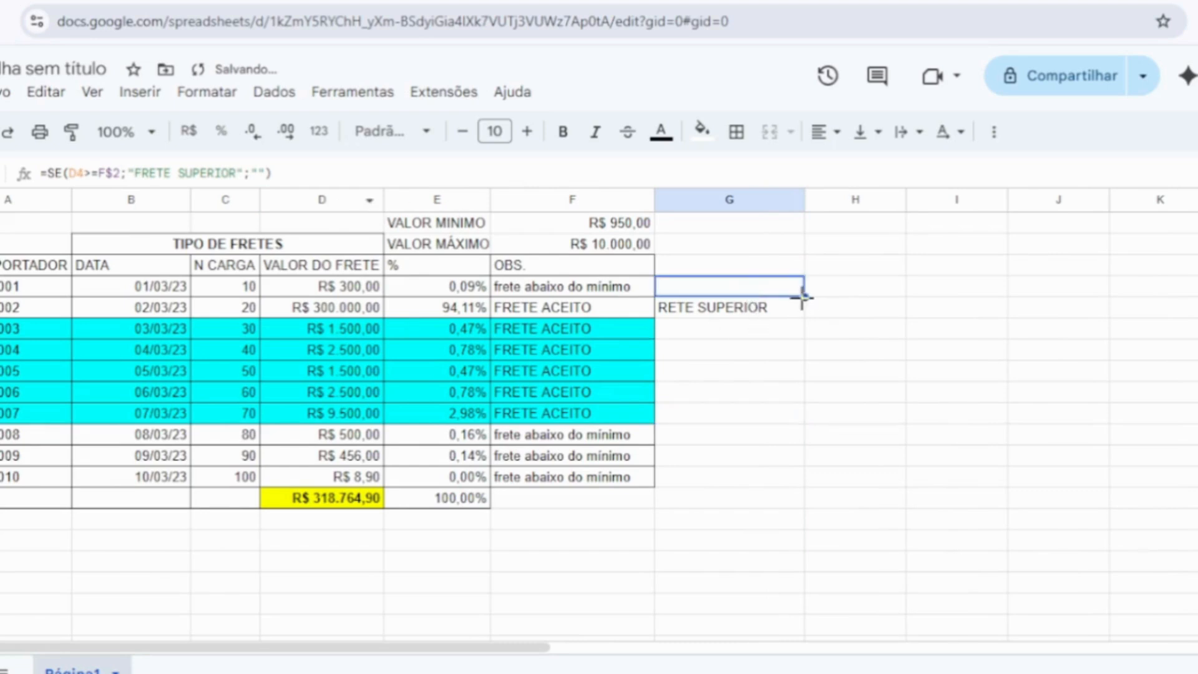
left_click_drag(805, 297, 801, 486)
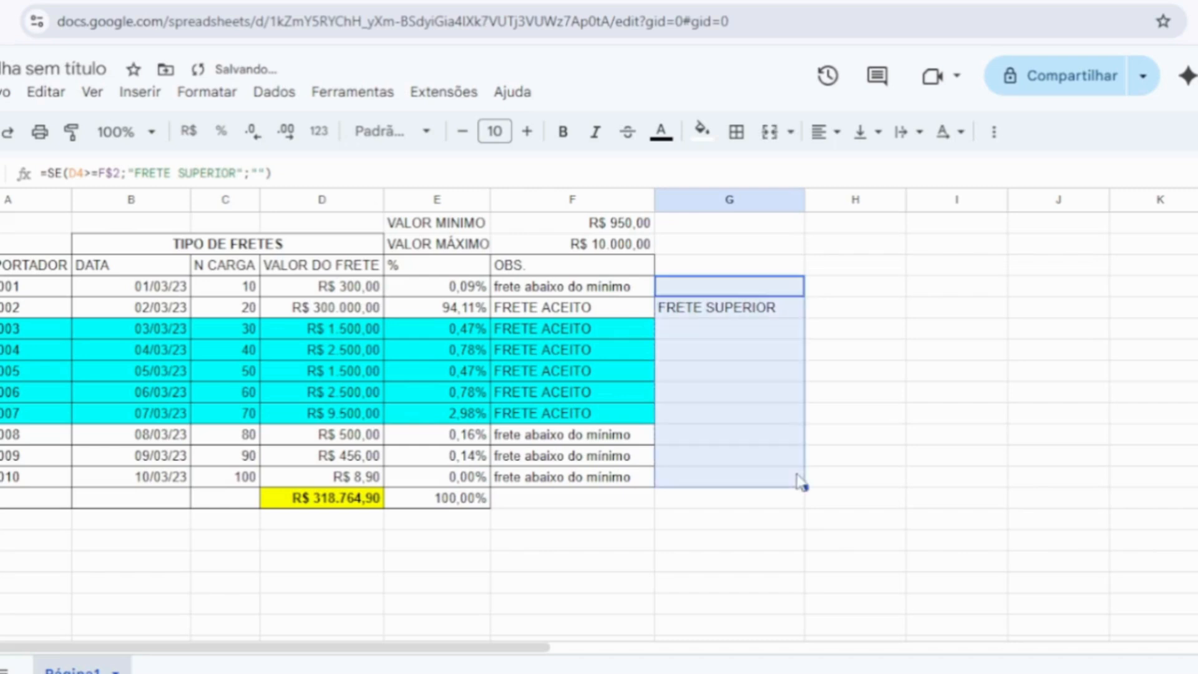
Step: Apply all borders to G4:G13 and centre the cells' contents horizontally
left_click(737, 131)
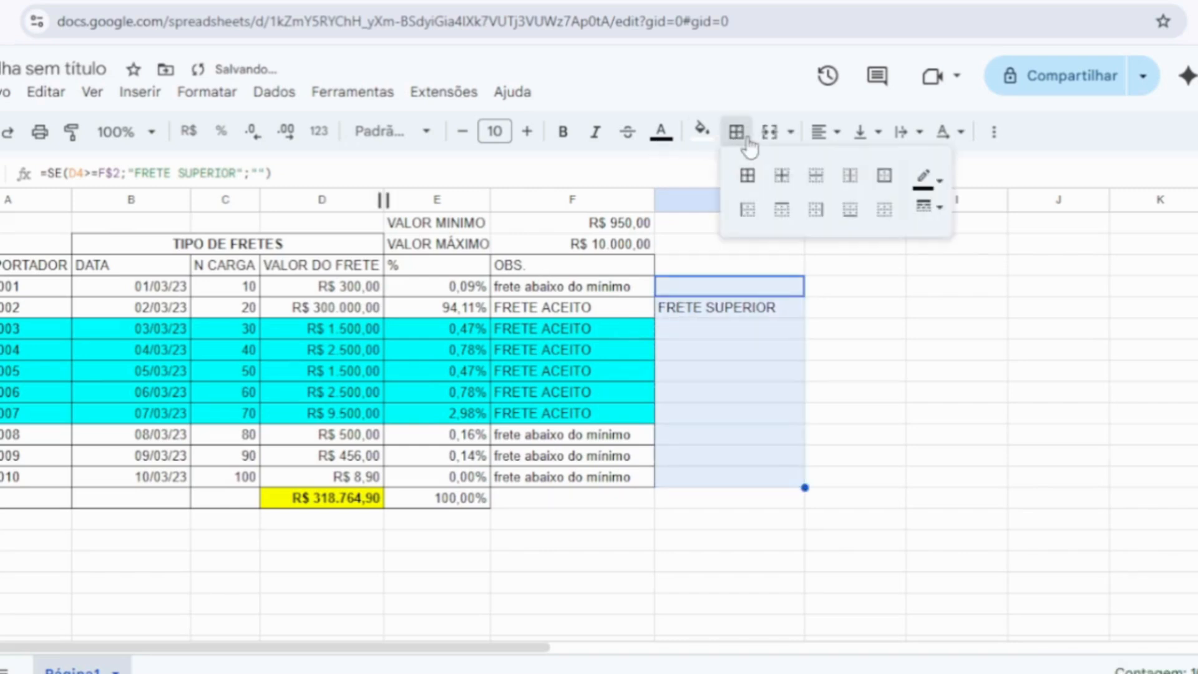
left_click(747, 178)
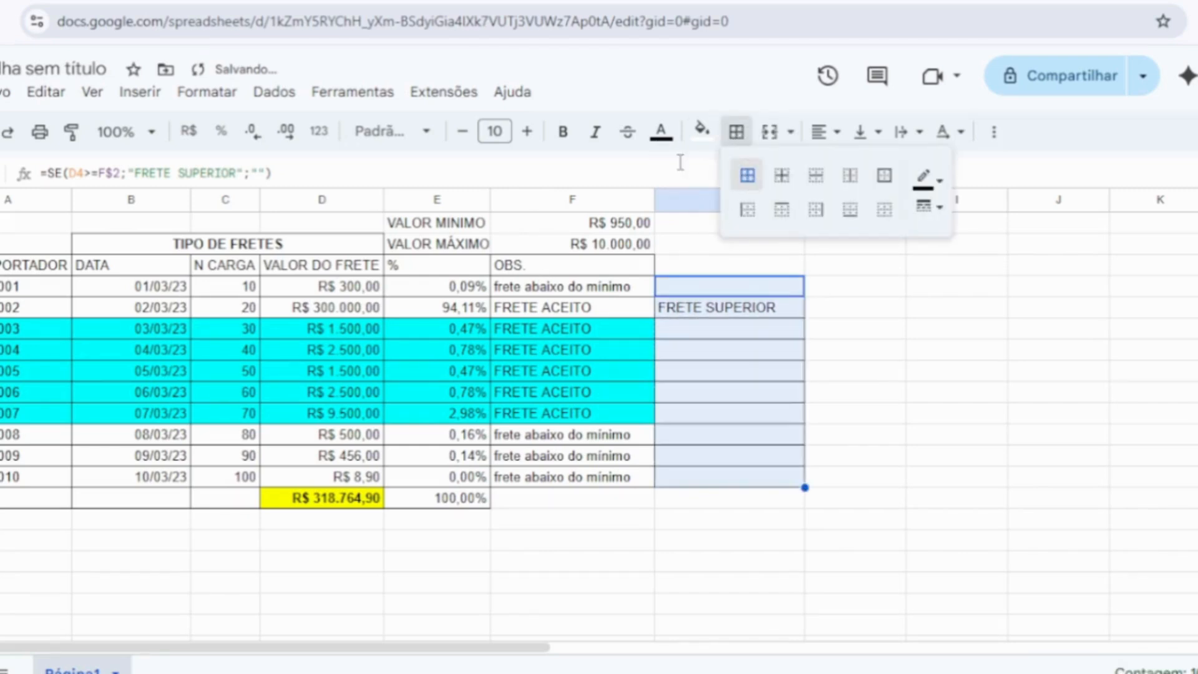
left_click(829, 133)
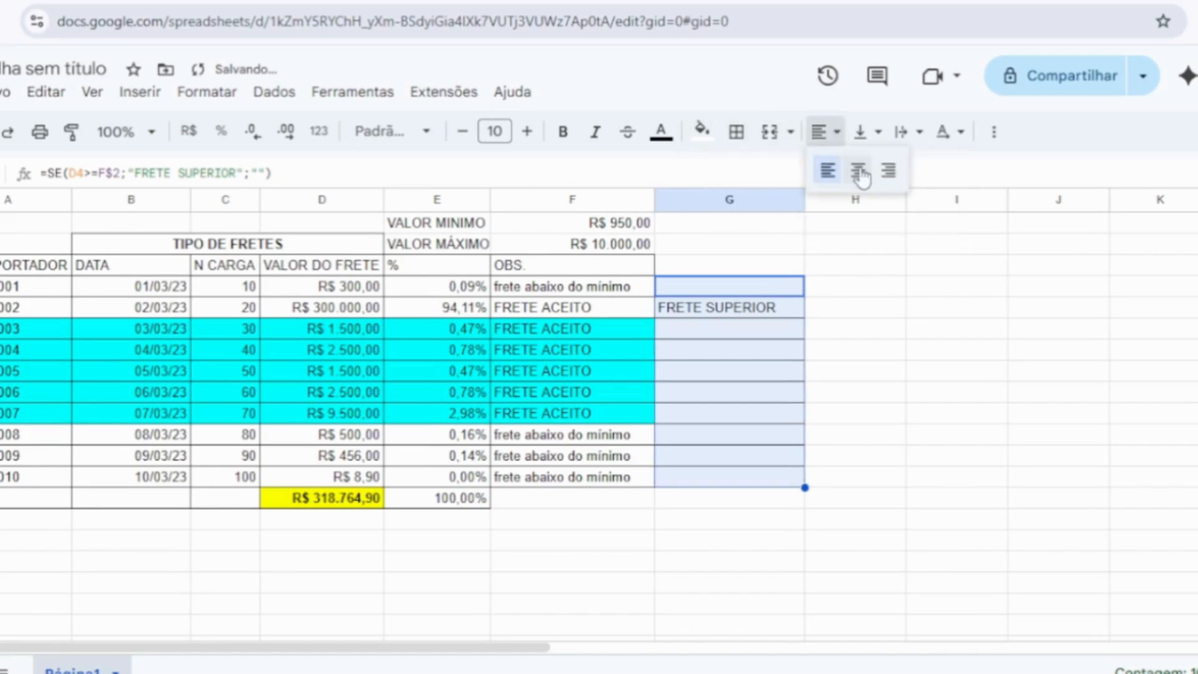
left_click(860, 173)
left_click(985, 436)
left_click(718, 560)
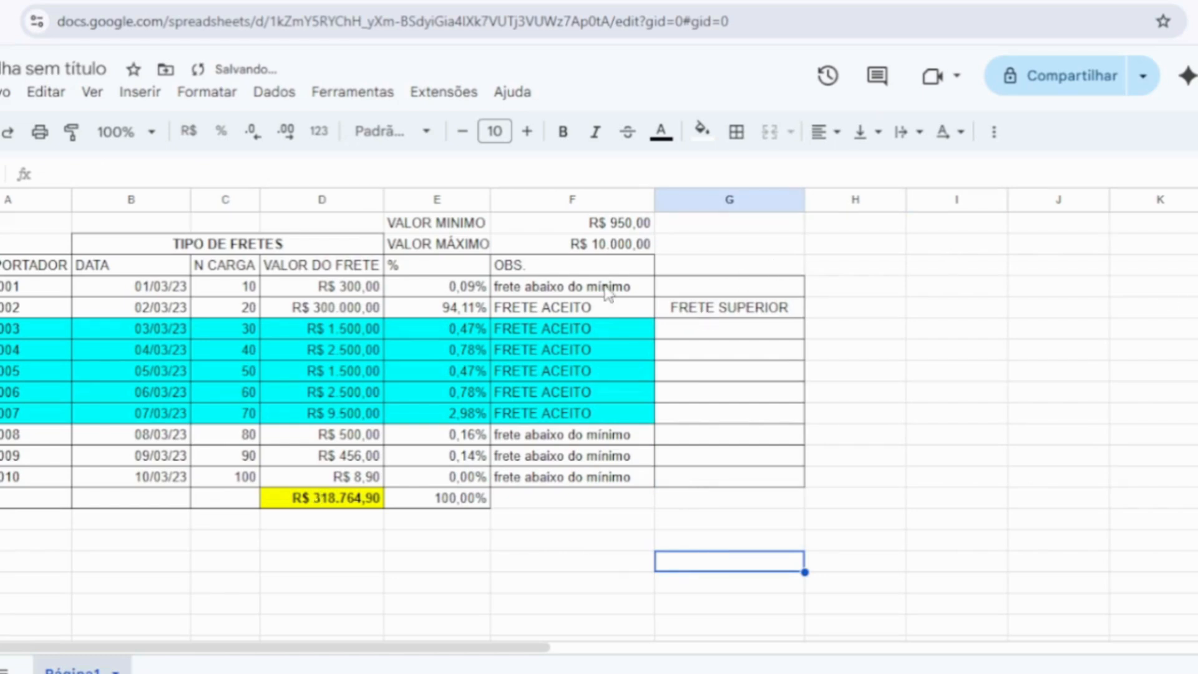
Step: Replace the formula in G4 with the plain text FRETE SUPERIOR
left_click(696, 292)
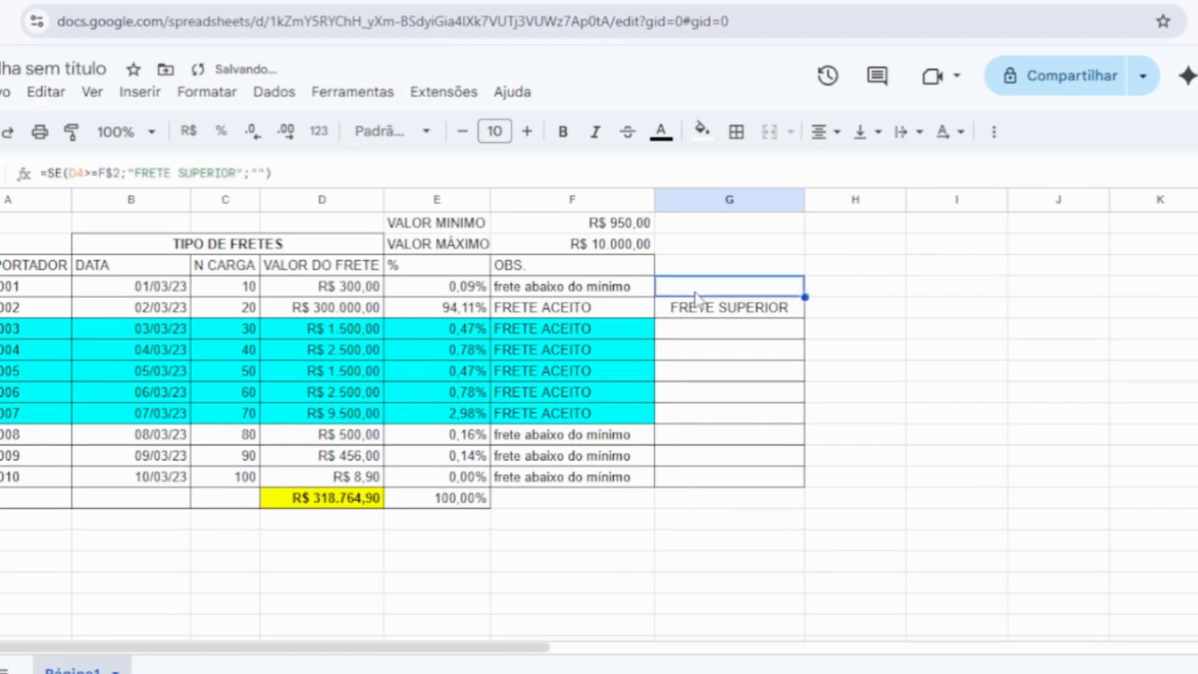
type("FRETE S")
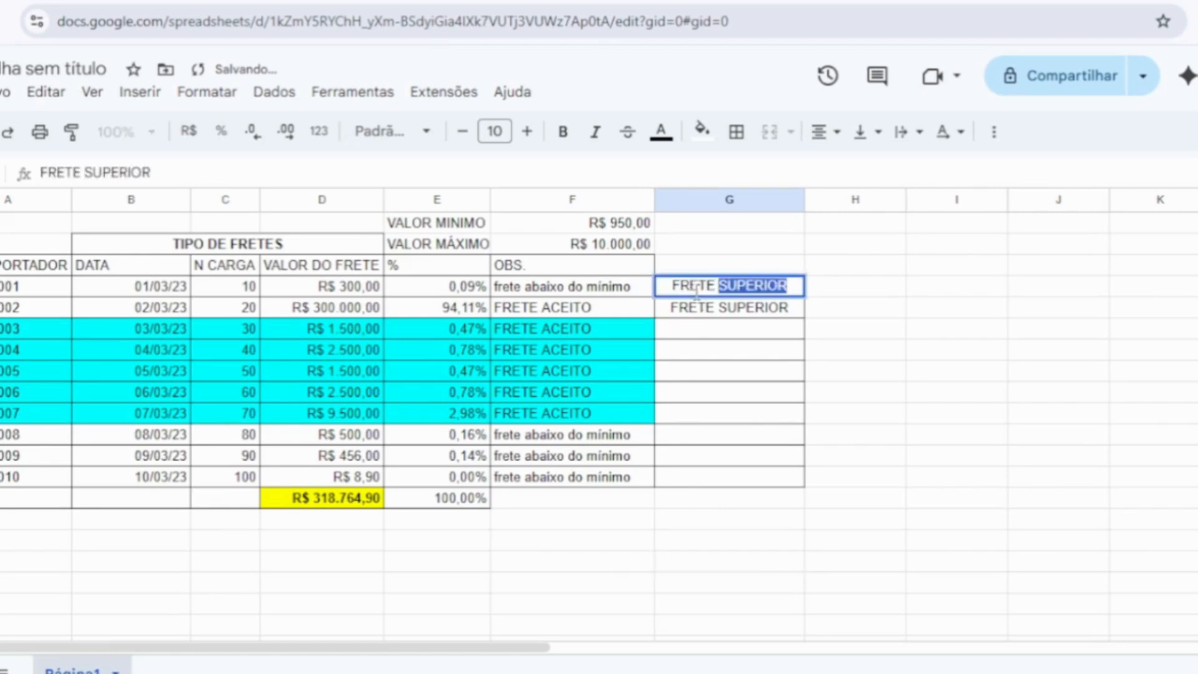
type("UPI")
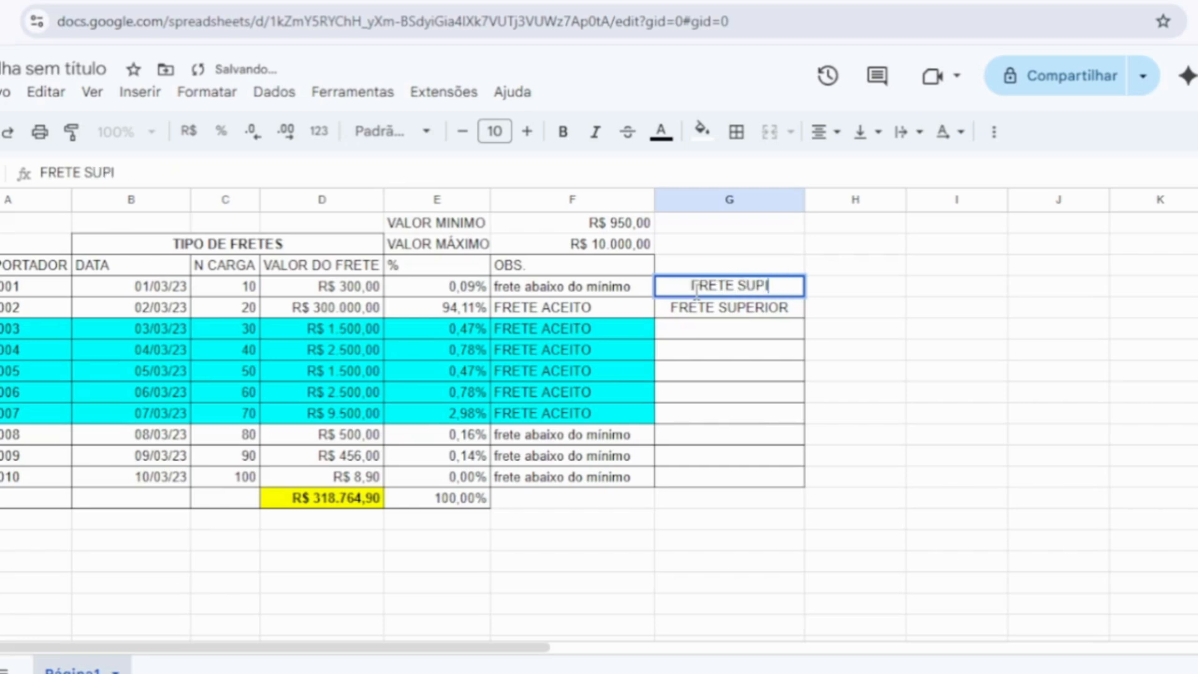
key("BackSpace")
type("ERIOR")
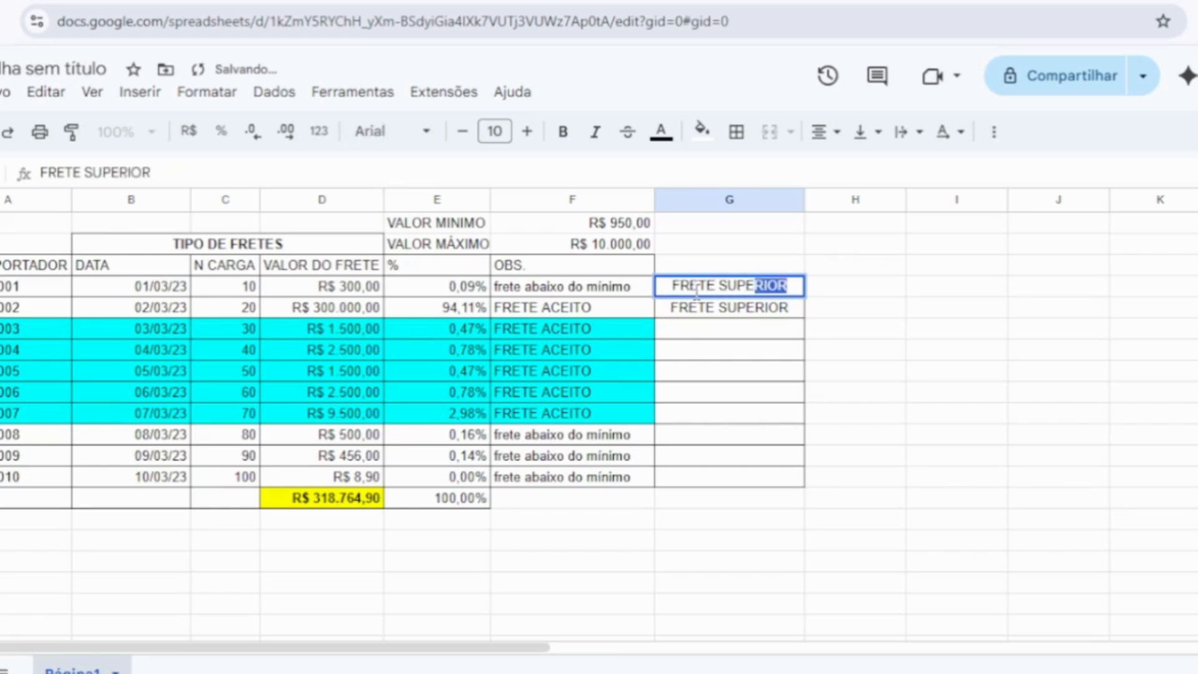
key("Return")
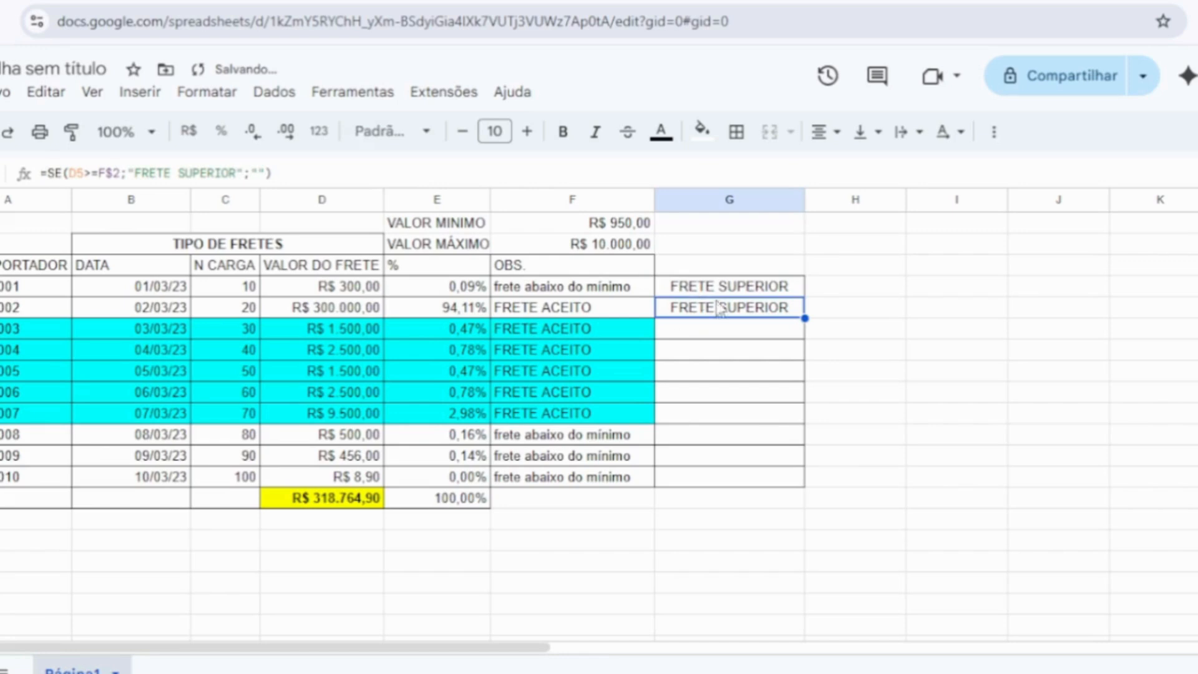
Step: Set the VALOR MÁXIMO in F2 to 5000
left_click(600, 250)
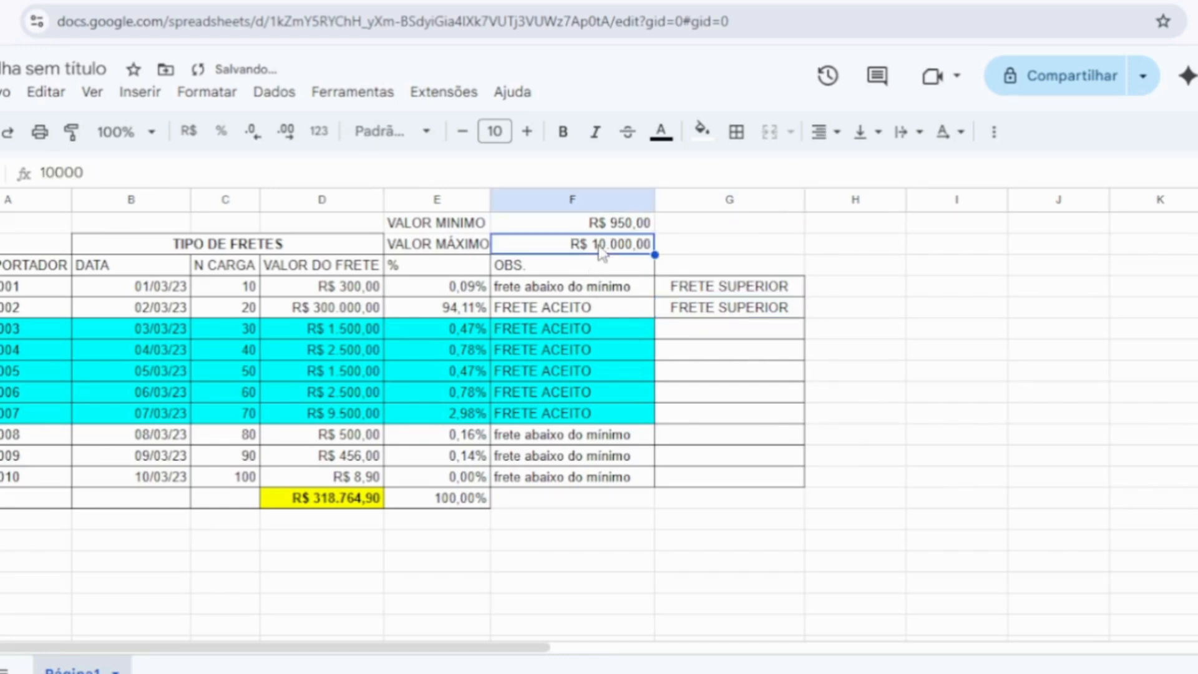
type("5000")
key("Return")
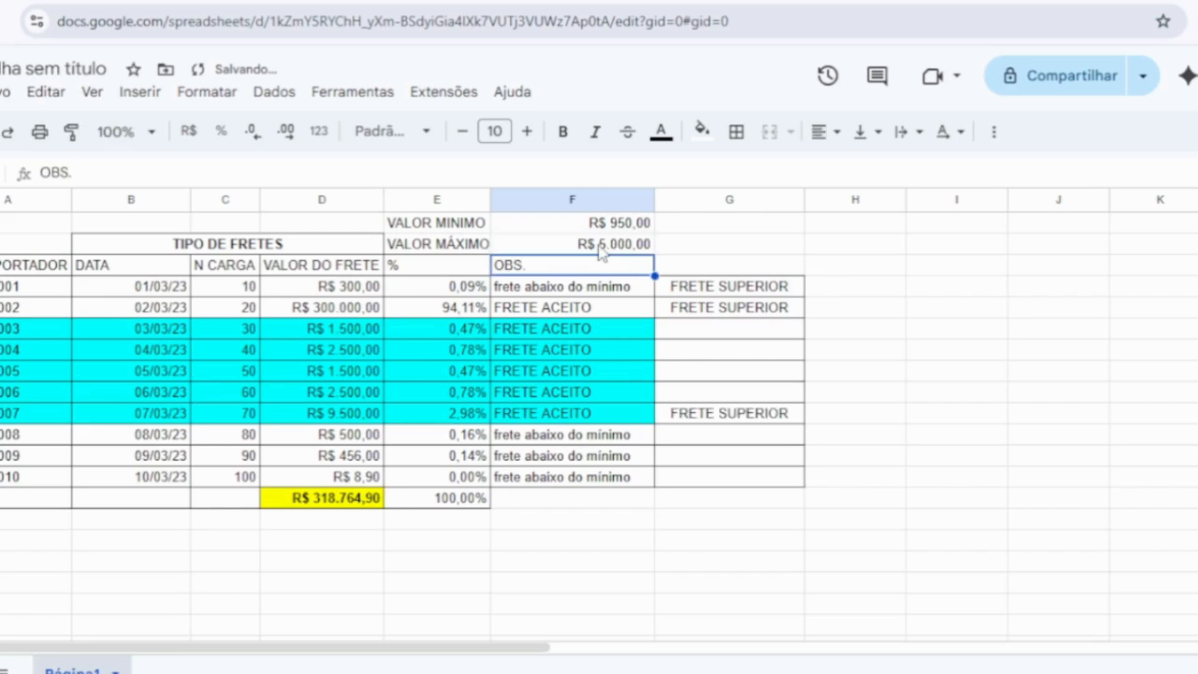
Step: Set the freight value of the second carrier in D5 to 4999
left_click(323, 305)
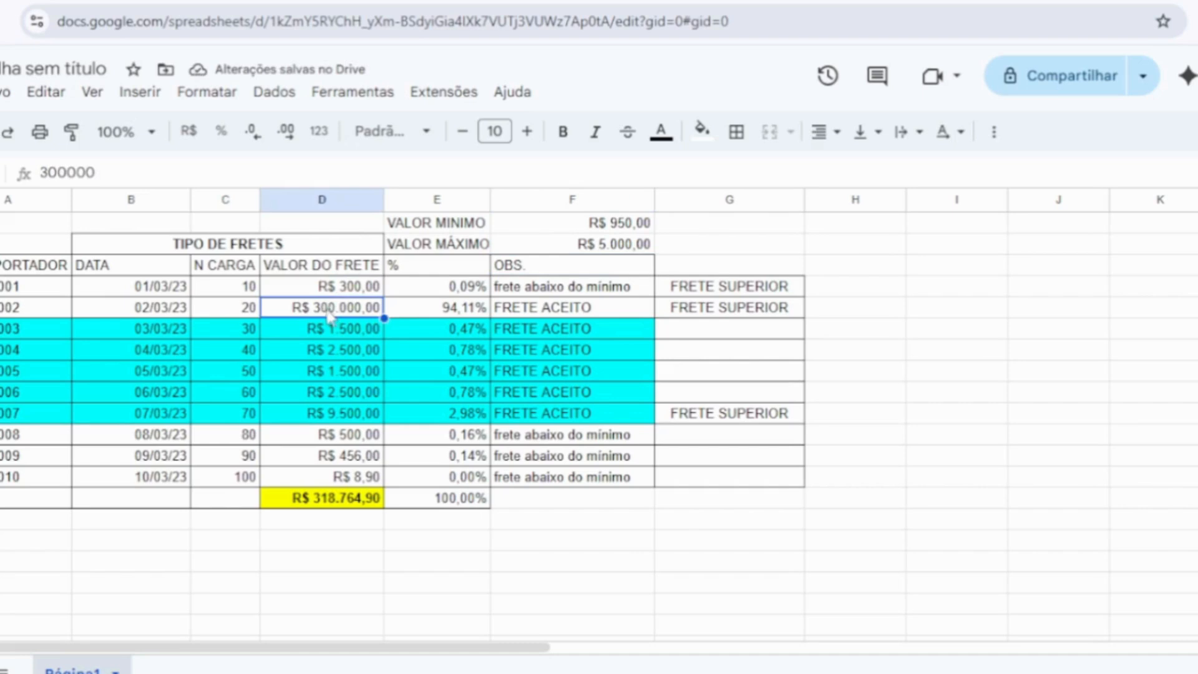
type("4999")
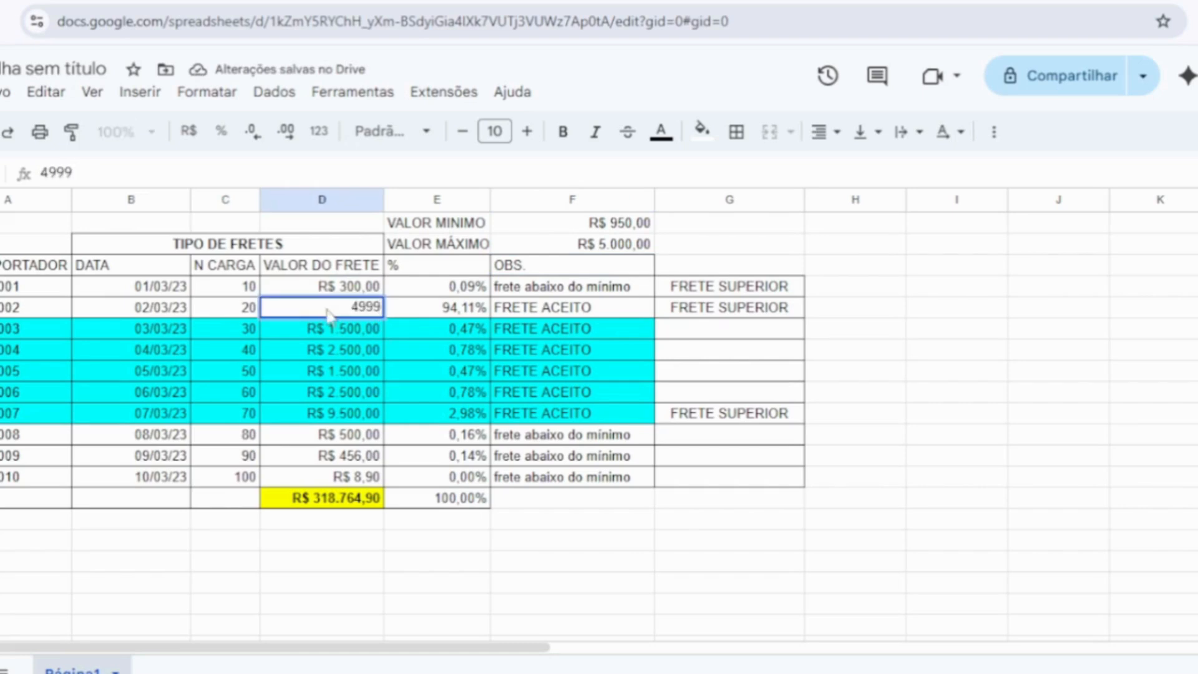
key("Return")
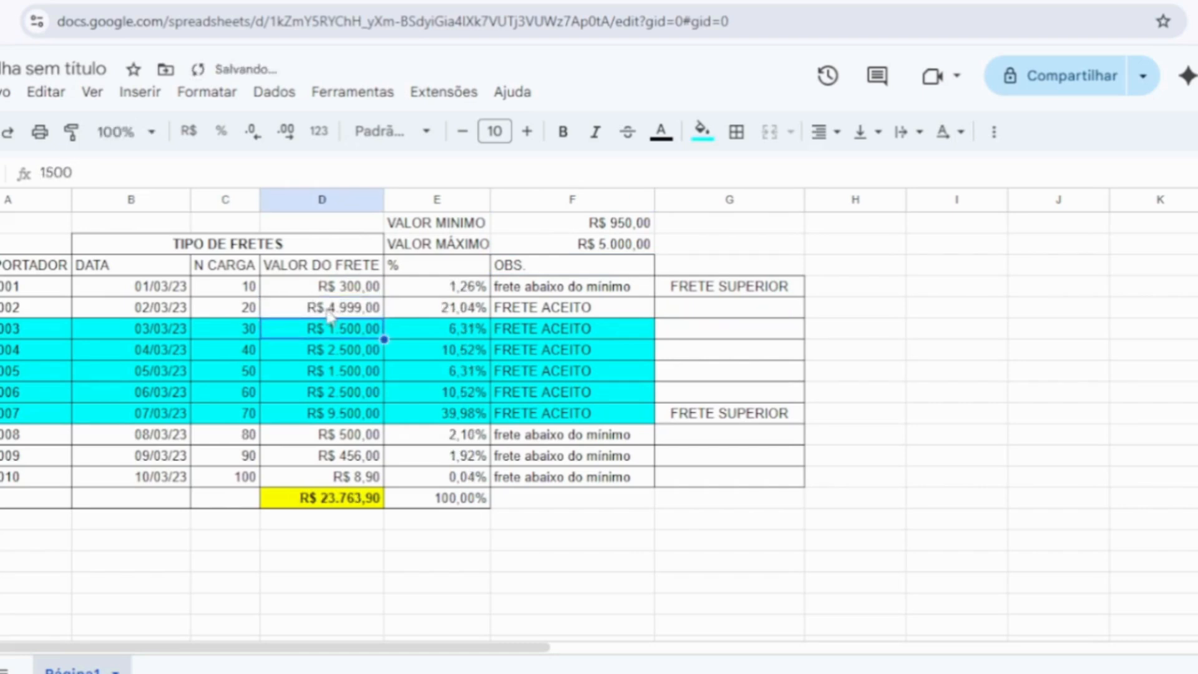
left_click(715, 583)
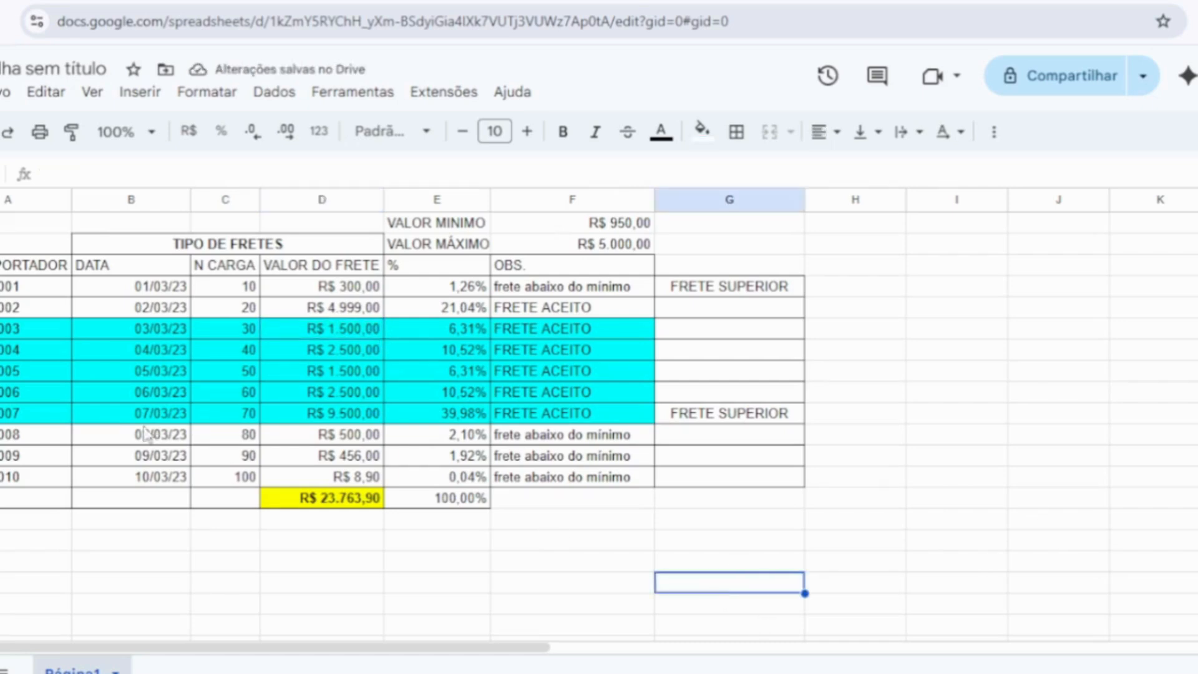
Step: Change the fill colour of the last four carrier rows, A10:G13, to white
left_click_drag(11, 414, 683, 477)
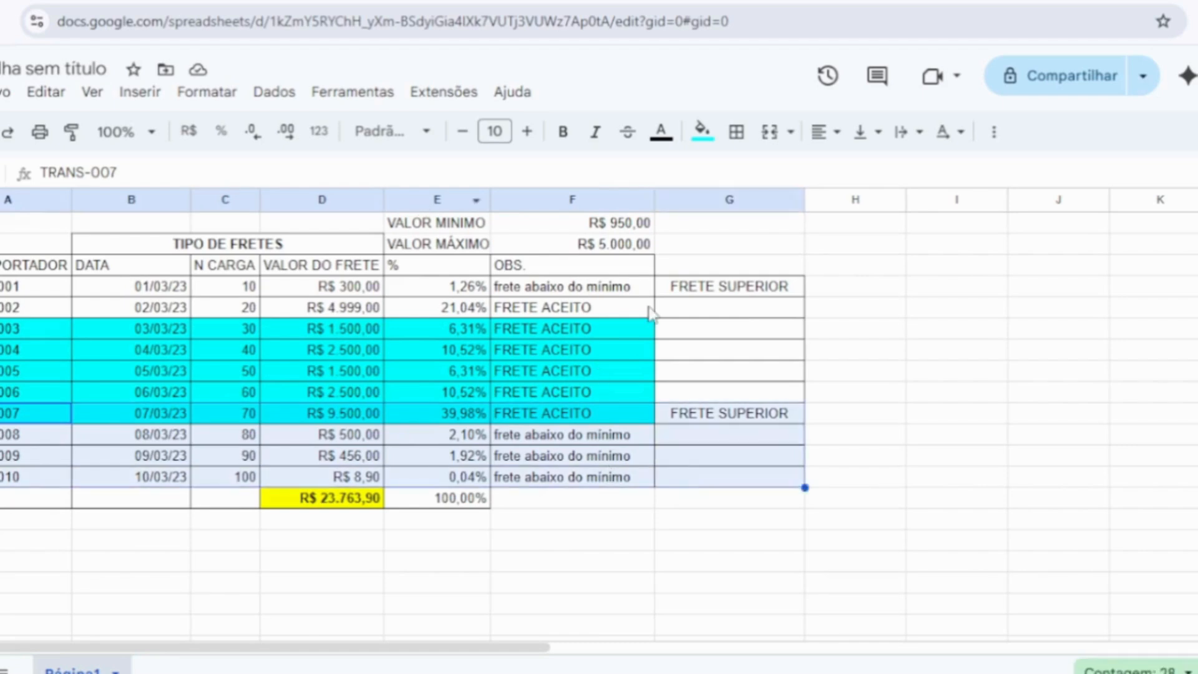
left_click(703, 133)
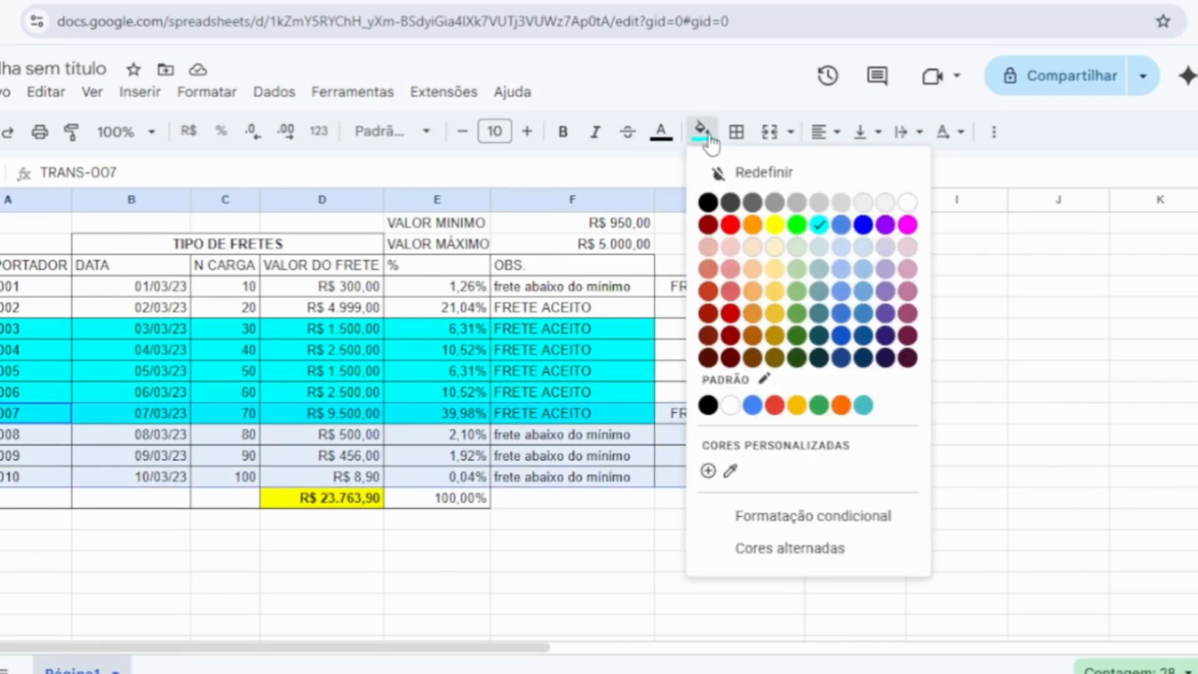
left_click(731, 406)
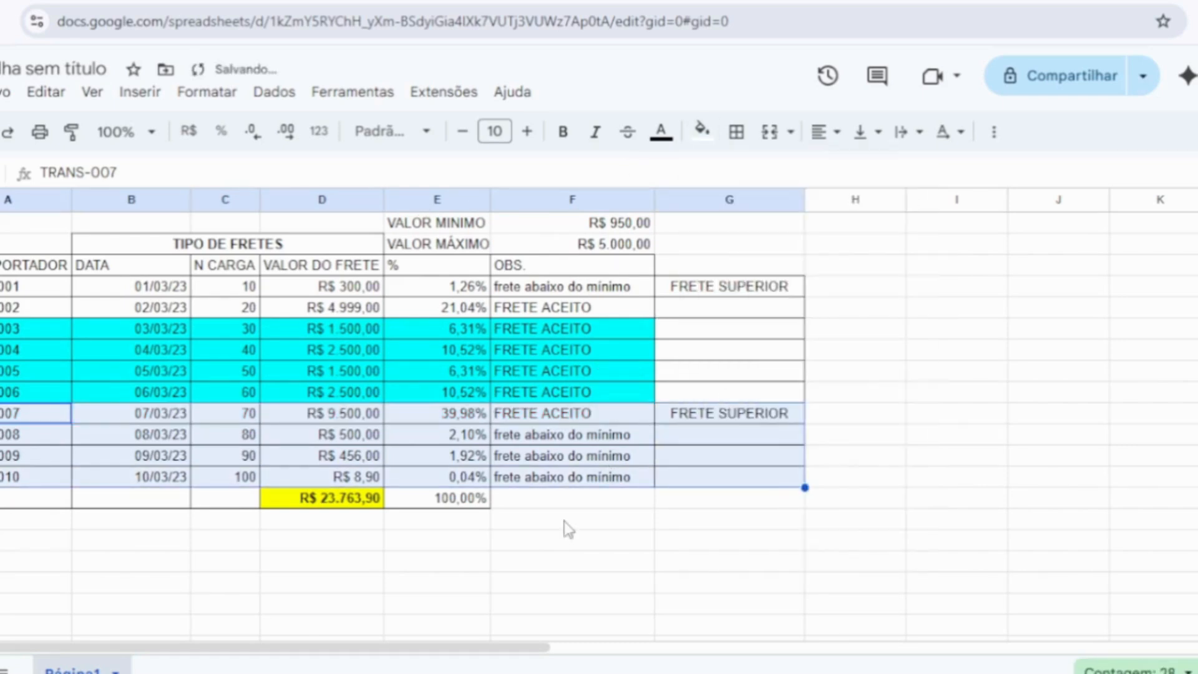
left_click(533, 561)
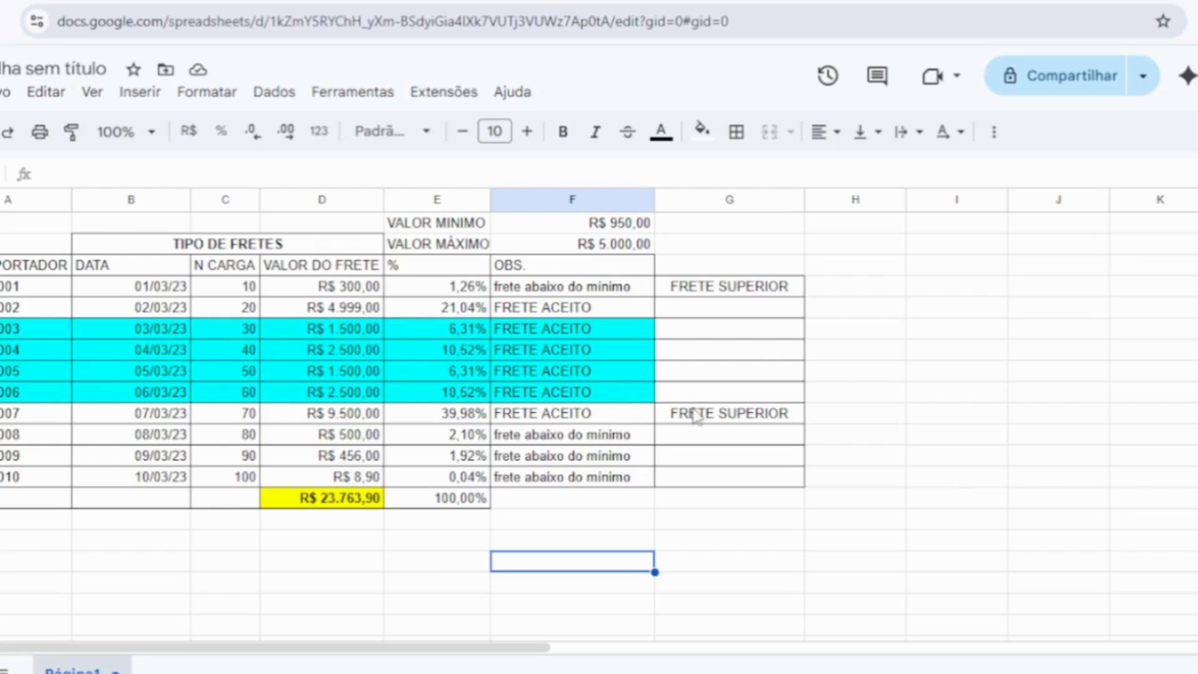
Step: Change the text colour of the last four carrier rows, A10:G13, to red
left_click_drag(47, 417, 700, 484)
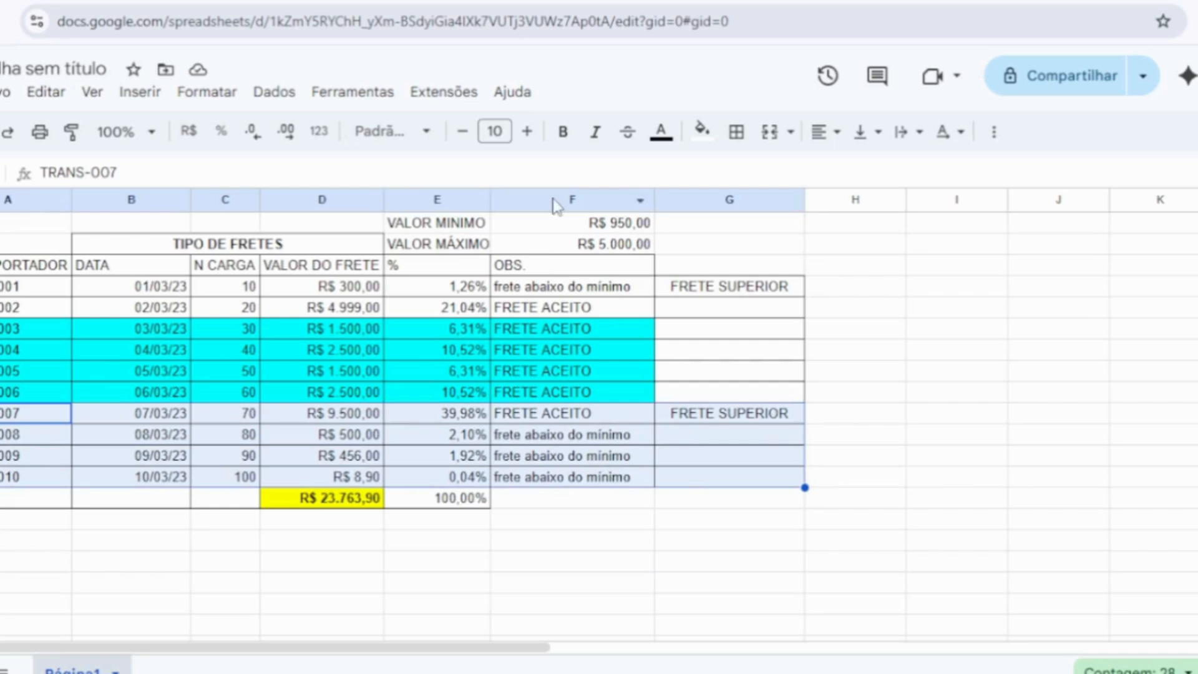
left_click(661, 132)
left_click(691, 224)
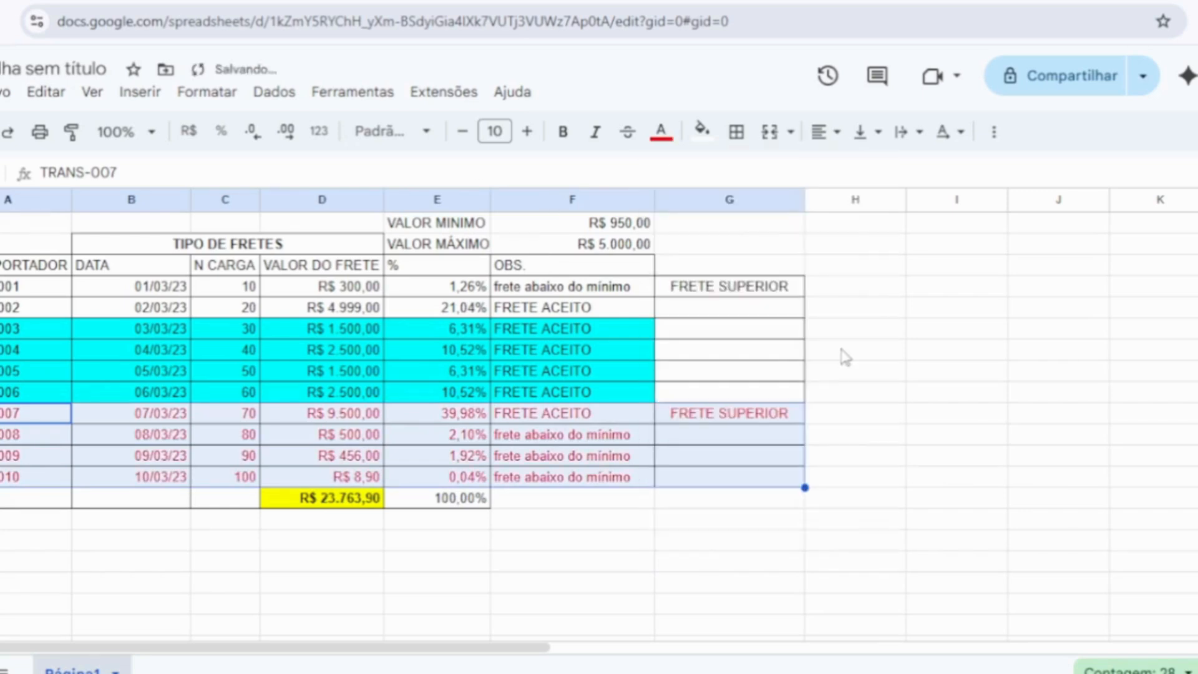
left_click(936, 584)
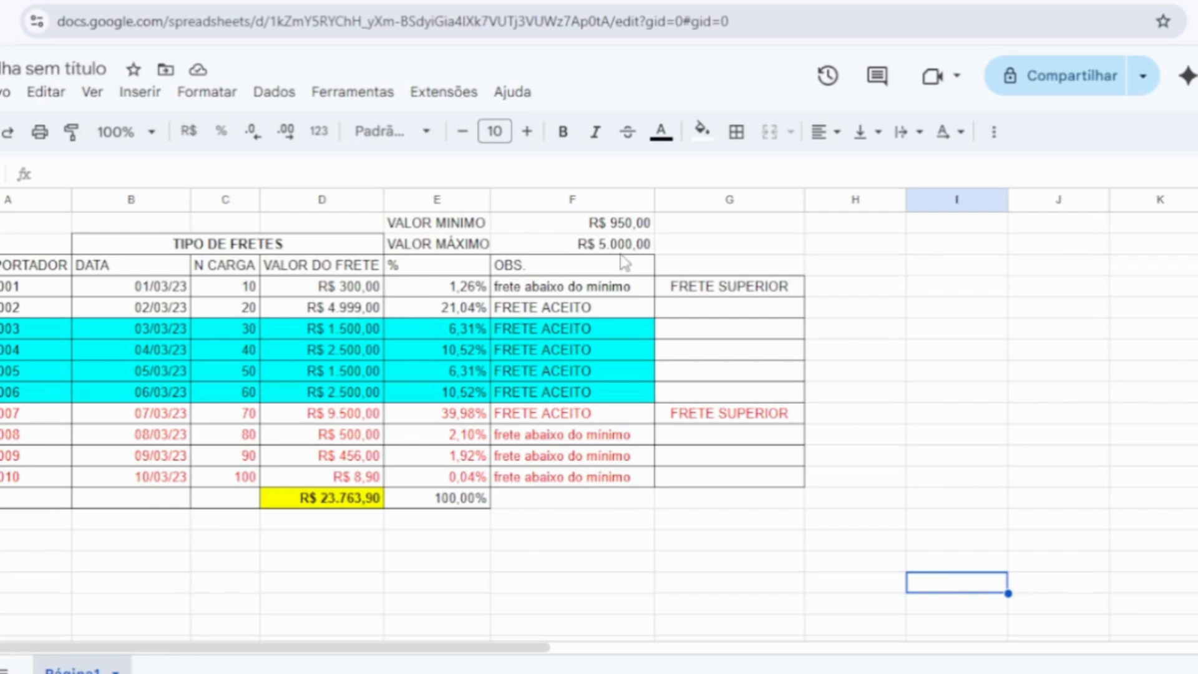
Step: Examine the freight value in D5 and the SE formula in F5 that classifies it
left_click(362, 308)
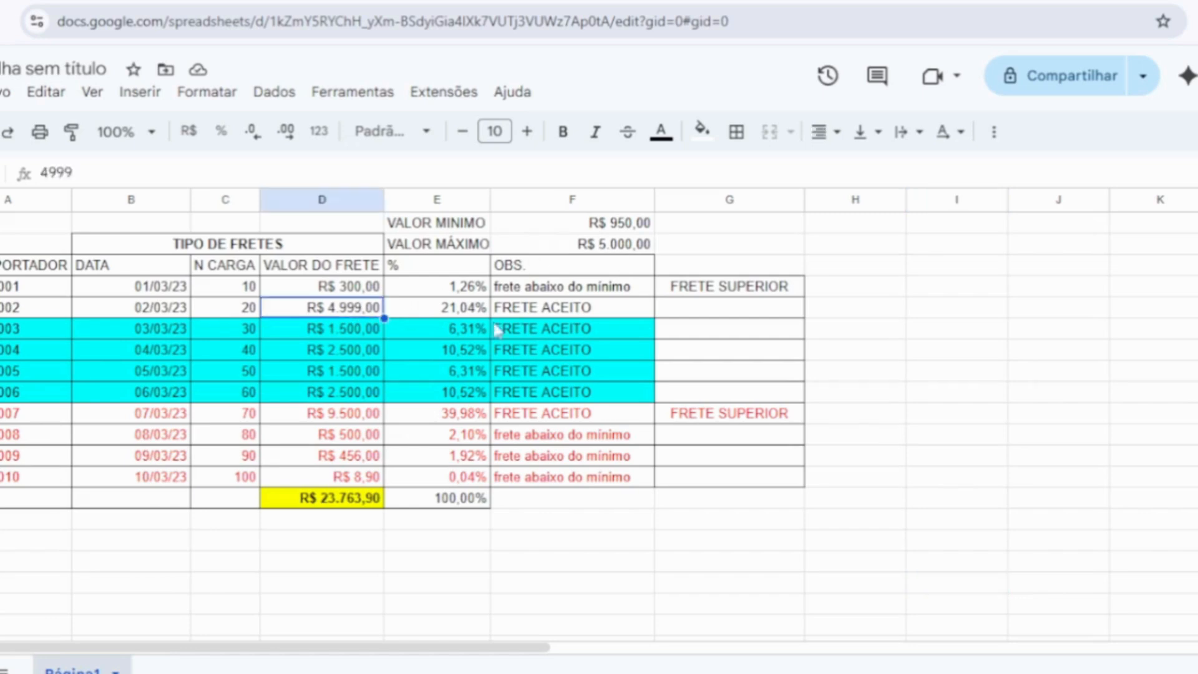
left_click(563, 309)
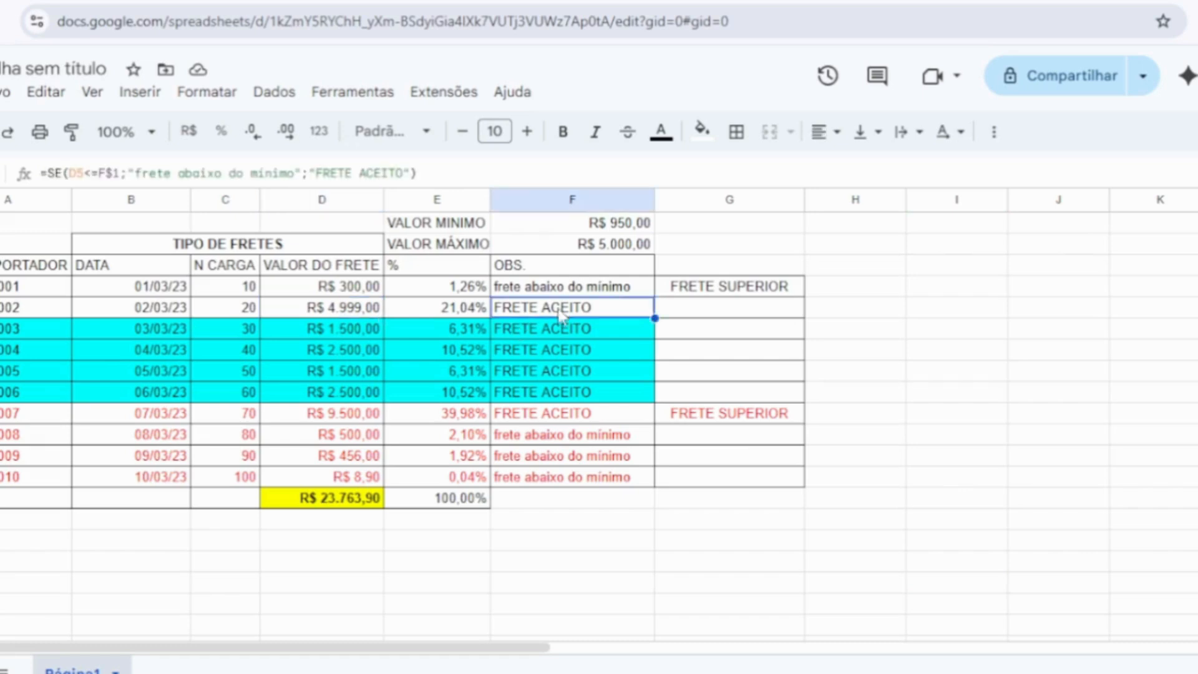
left_click(320, 310)
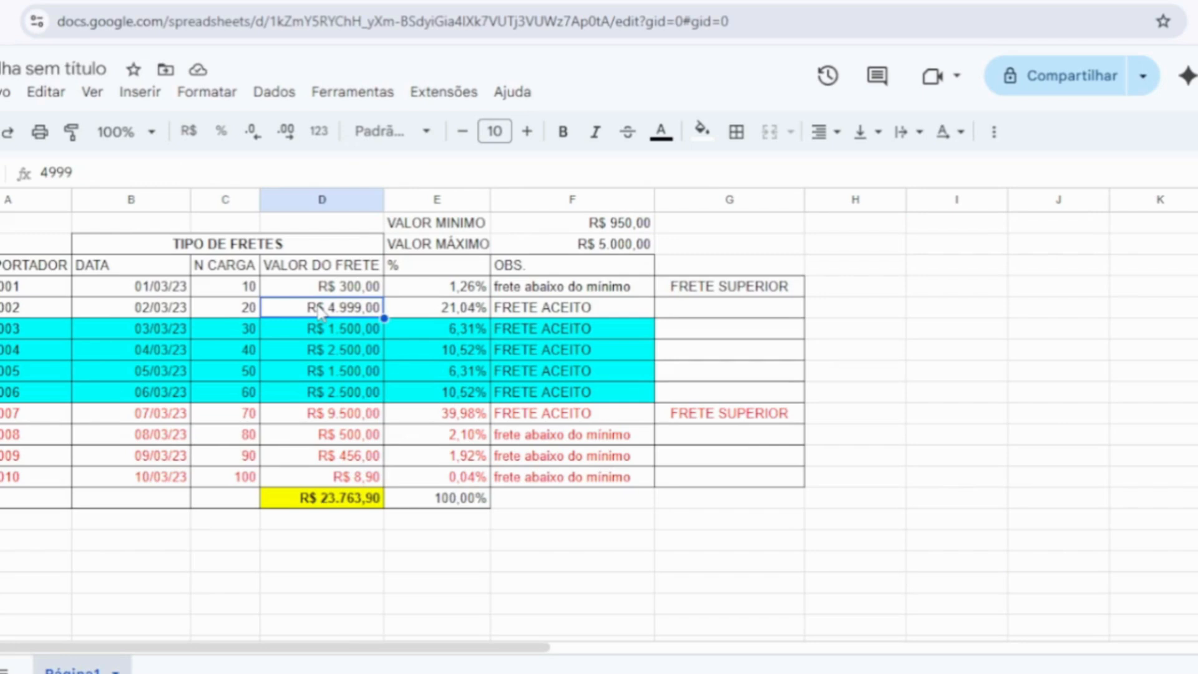
left_click(211, 547)
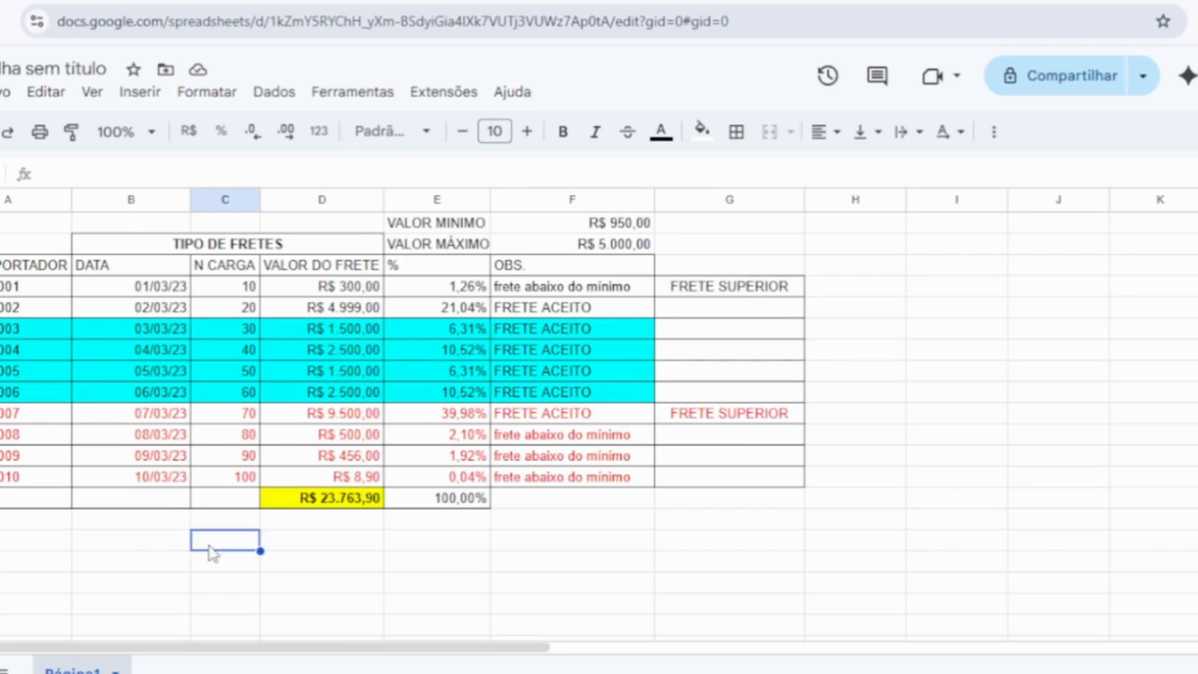
Step: List the function names SOMA, DIVISAO and SE below the table in C16, C17 and C18
type("SOM")
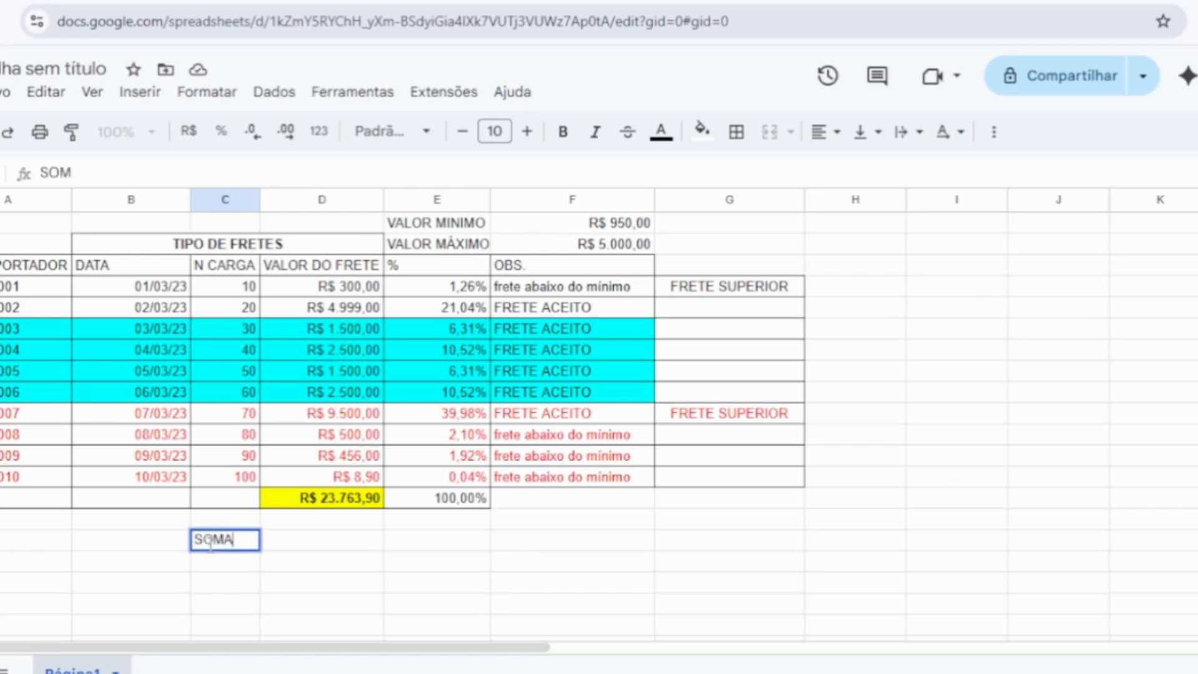
type("A")
key("Return")
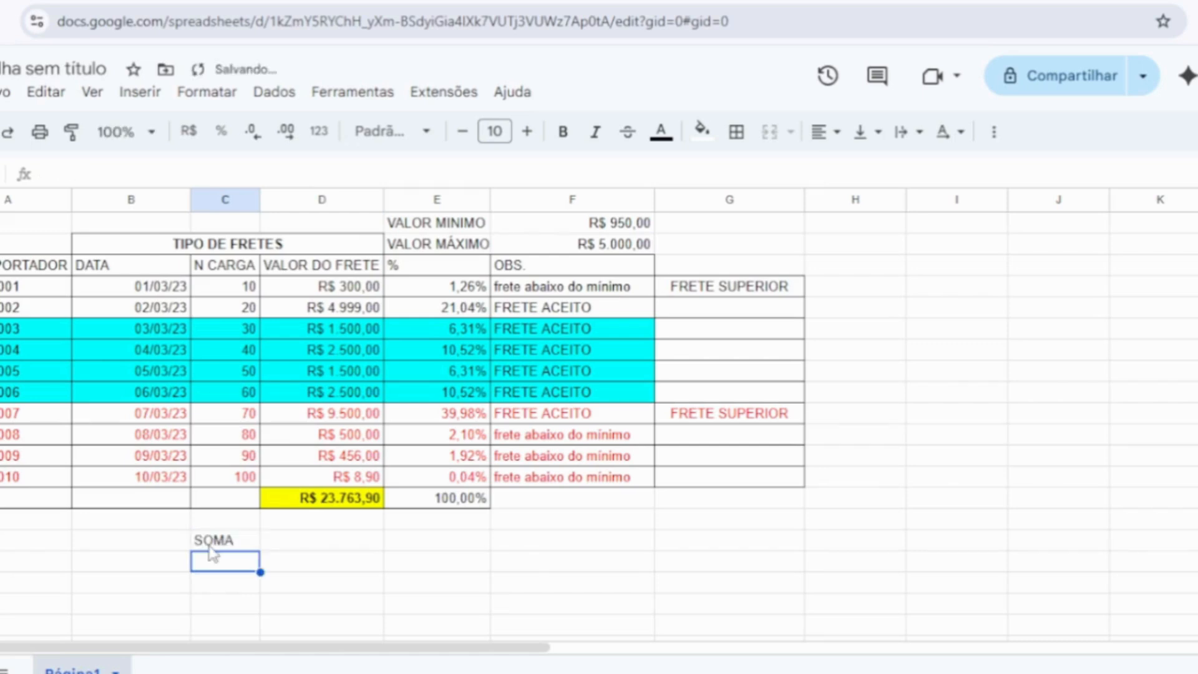
type("DI")
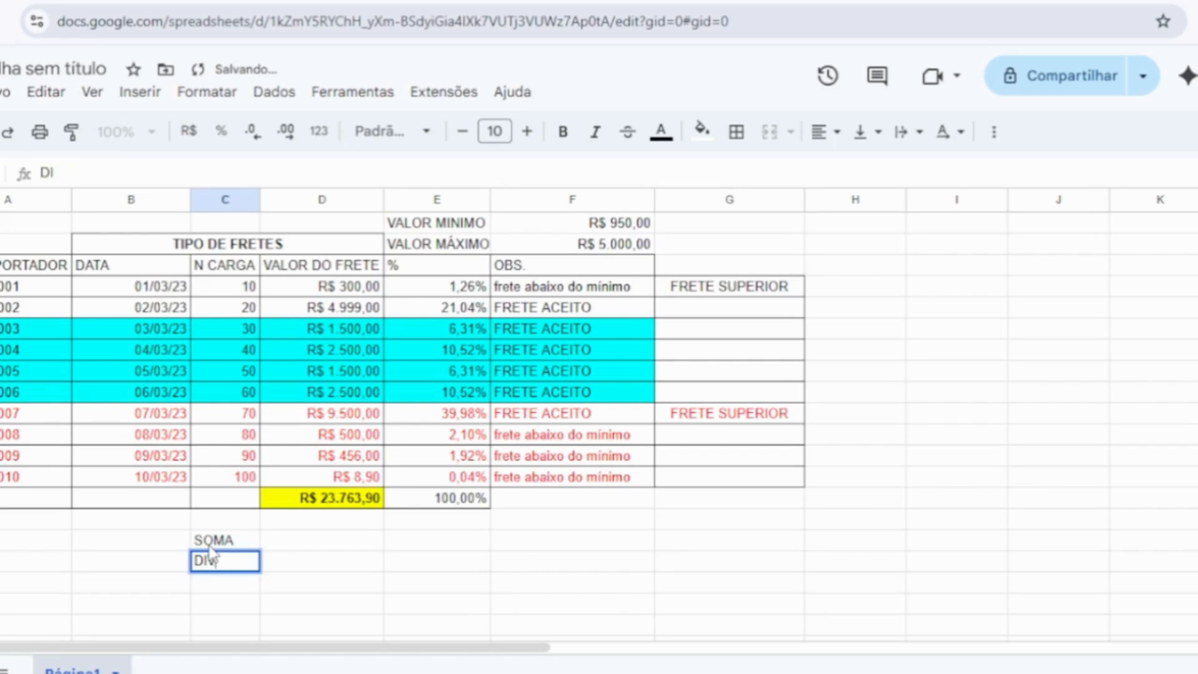
type("VISAO")
key("Return")
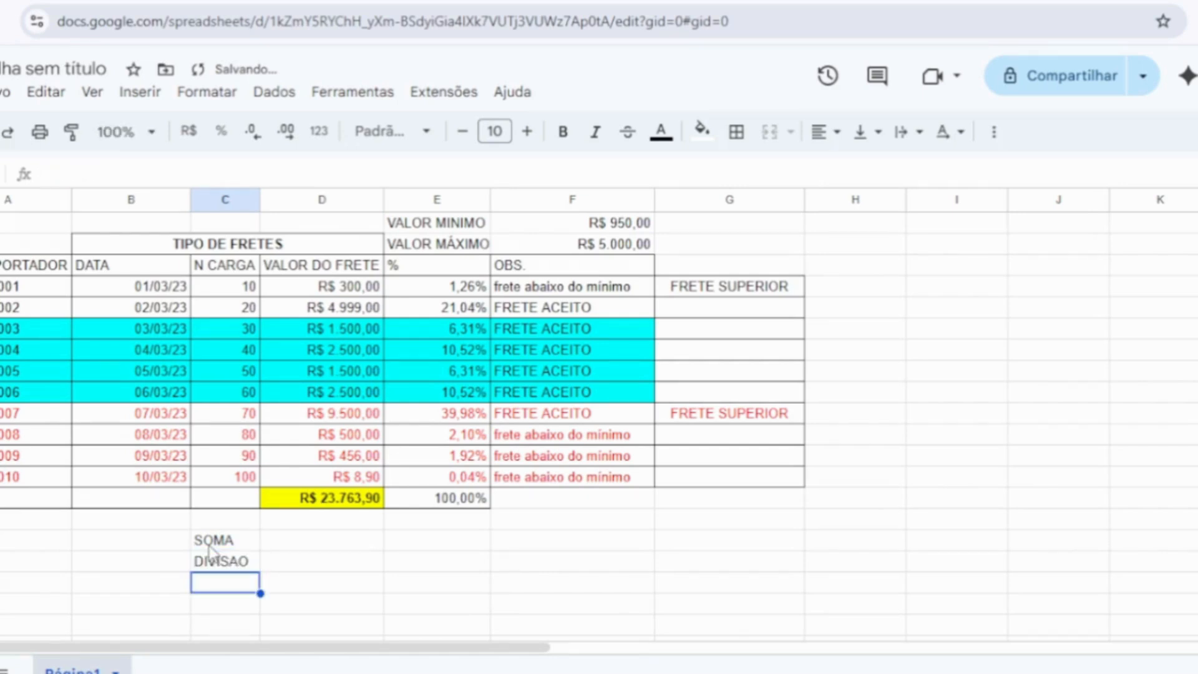
type("SE")
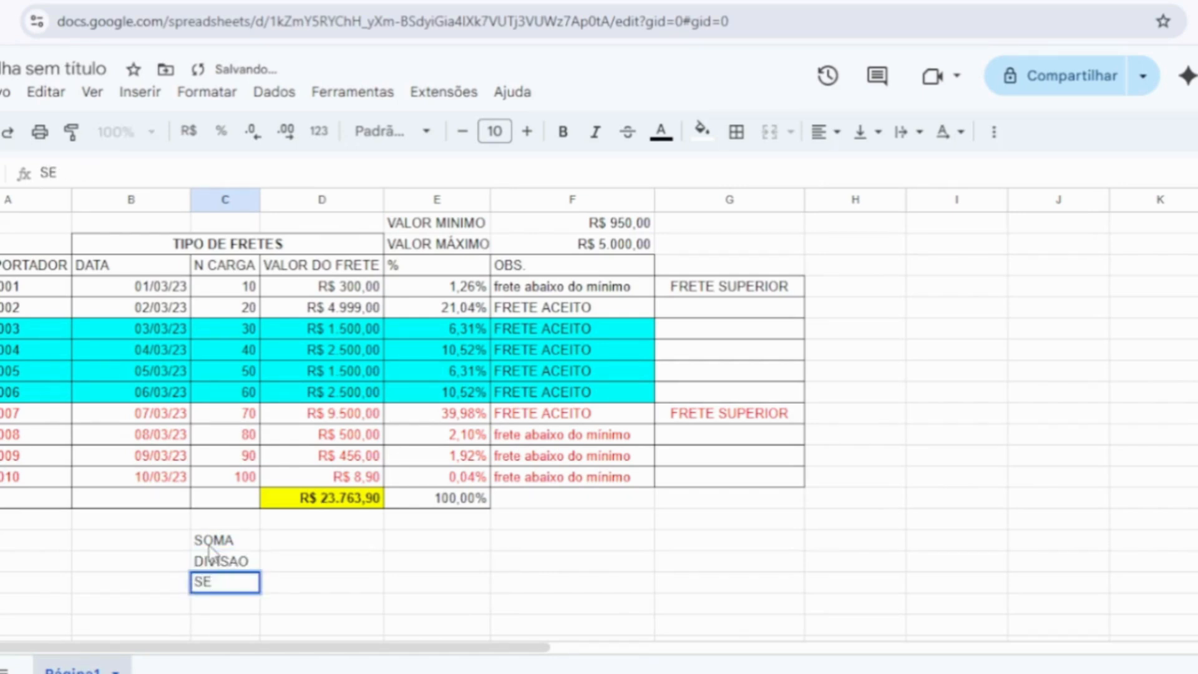
left_click(314, 564)
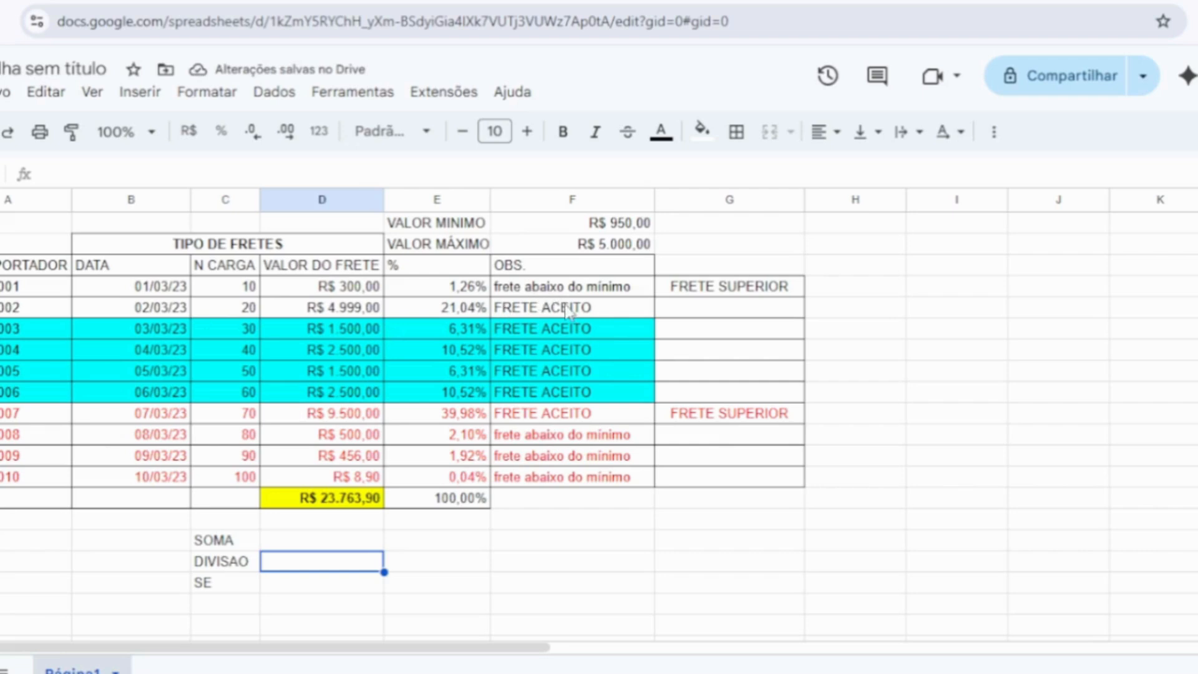
Step: Copy the two OBS. classifications in F4:F5 with their formulas to I2:I3
left_click_drag(568, 308, 565, 294)
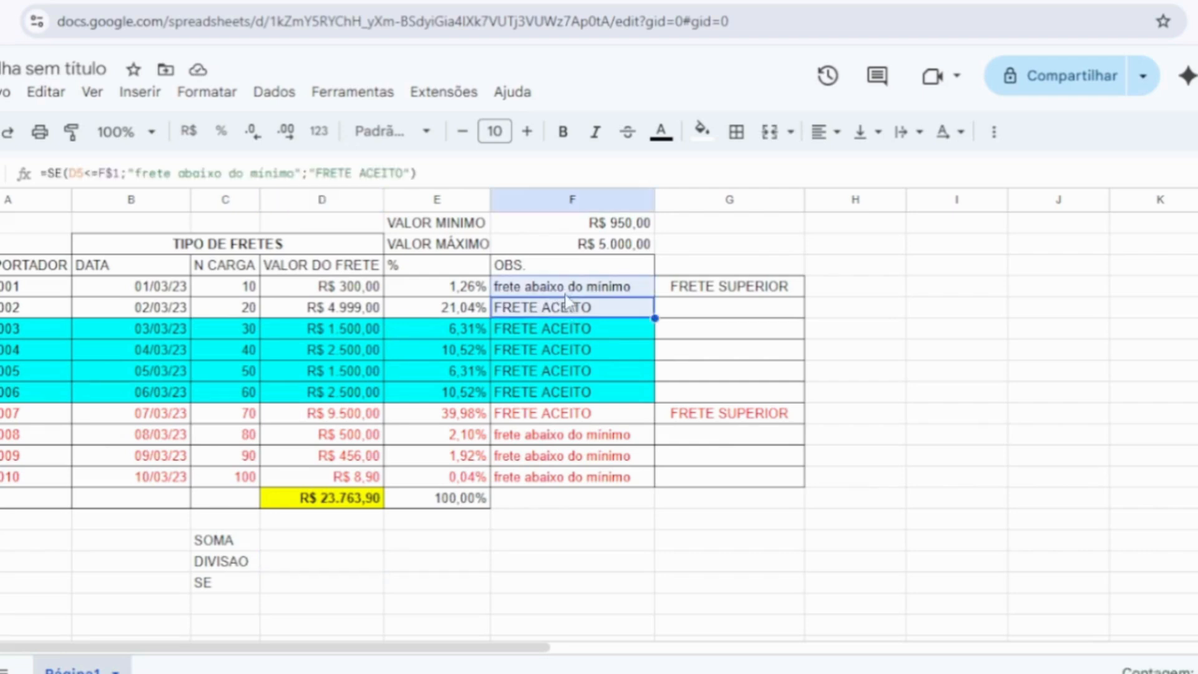
key("ctrl+c")
left_click(928, 250)
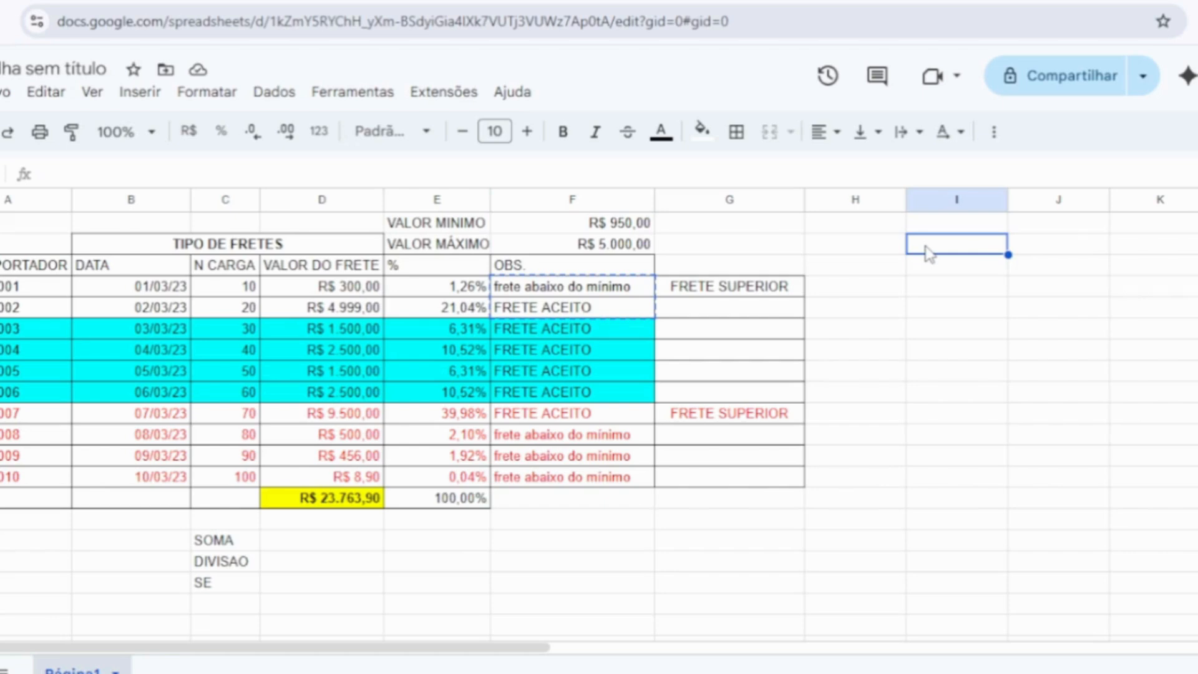
key("ctrl+v")
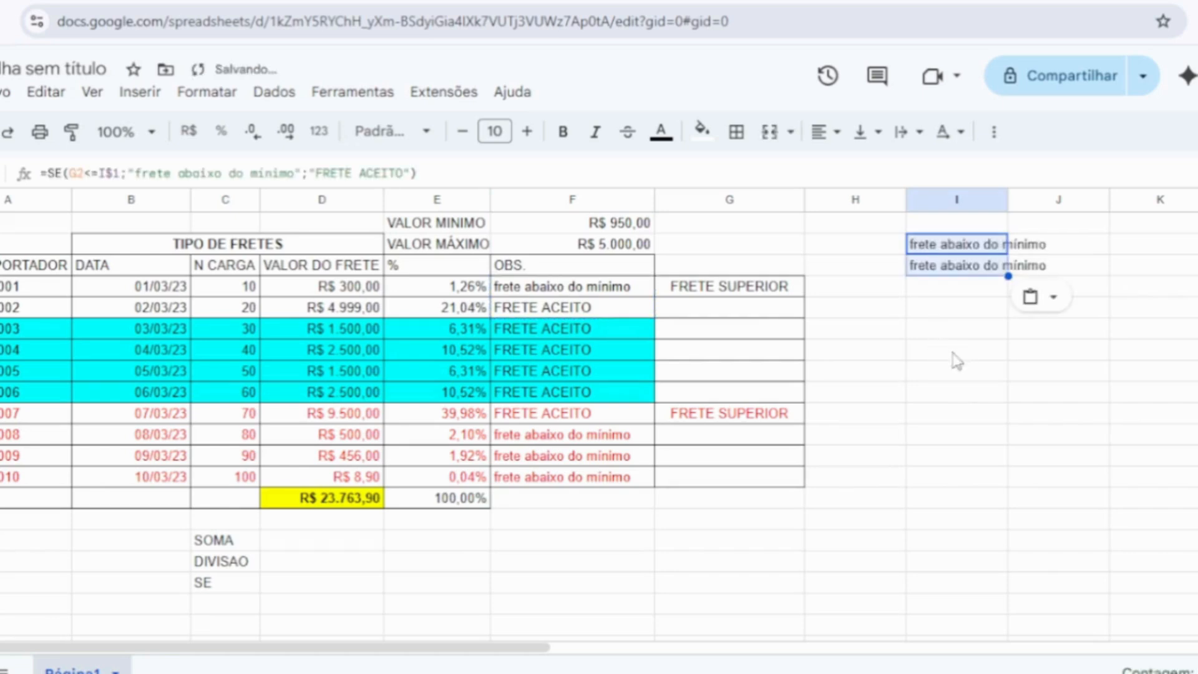
left_click(948, 337)
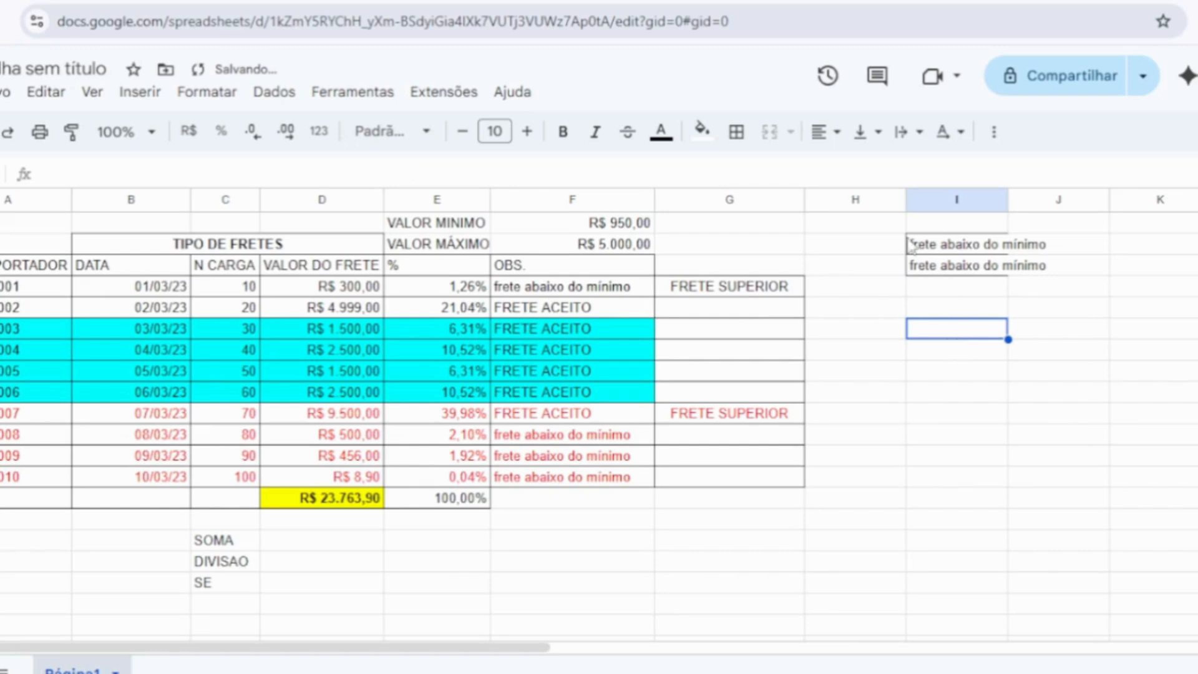
Step: Copy the OBS. classifications in F4:F5 and paste only their values into I2:I3
left_click(600, 307)
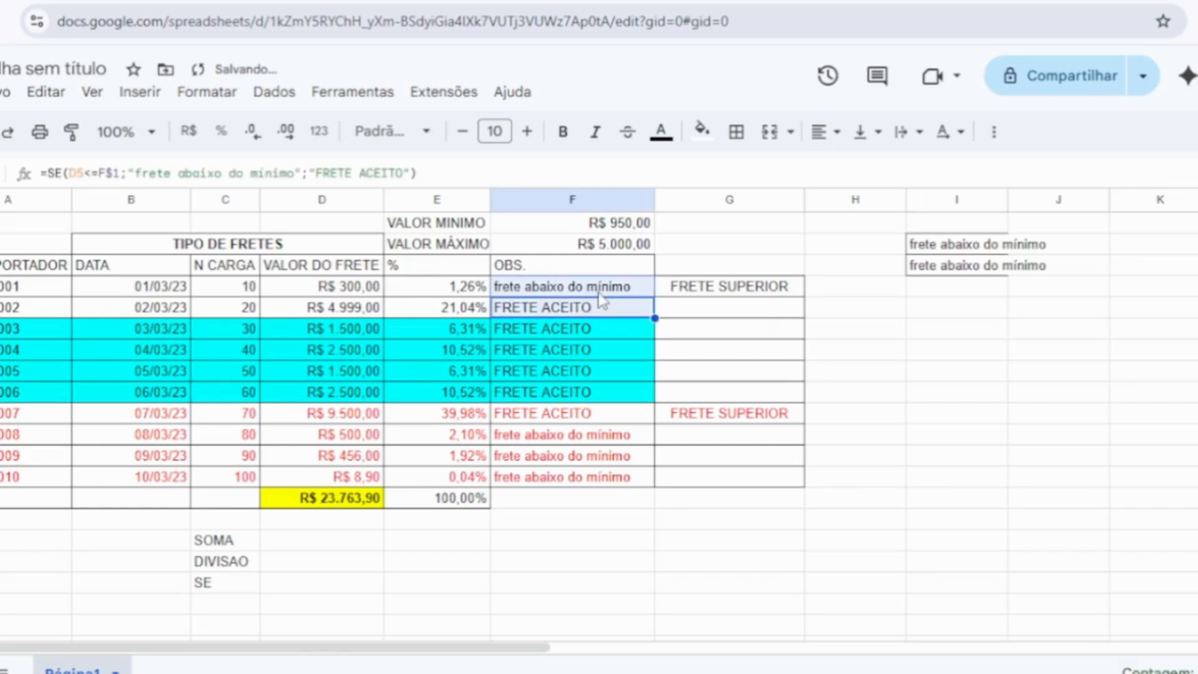
right_click(958, 251)
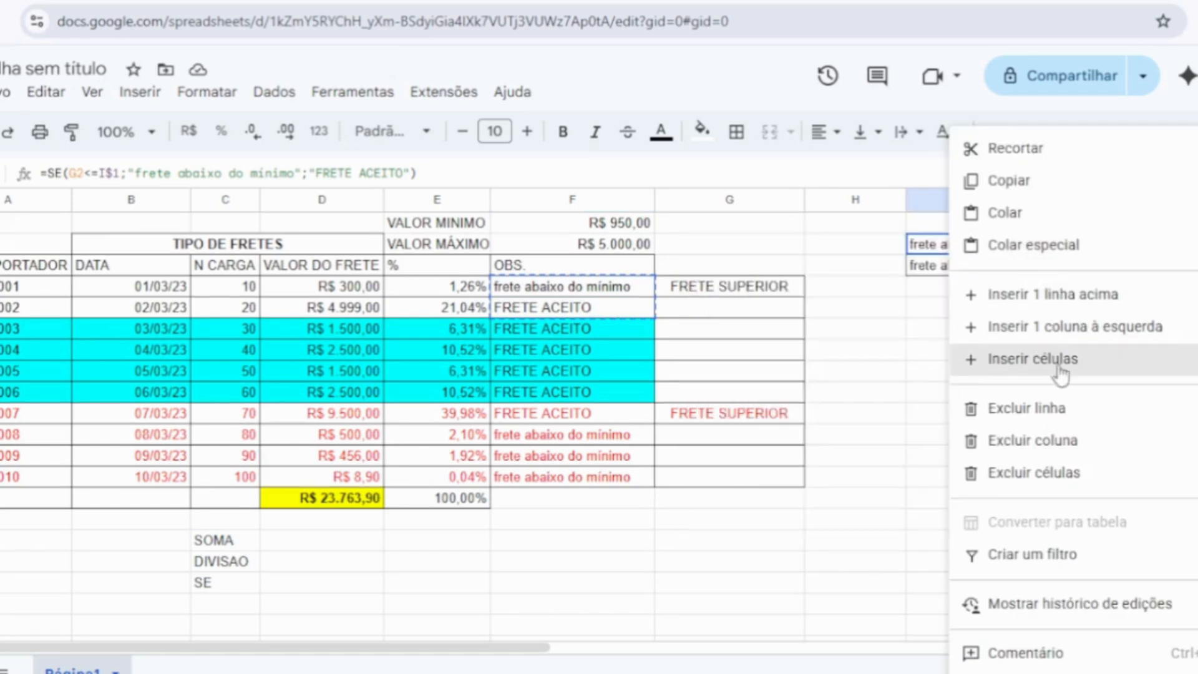
mouse_move(1073, 371)
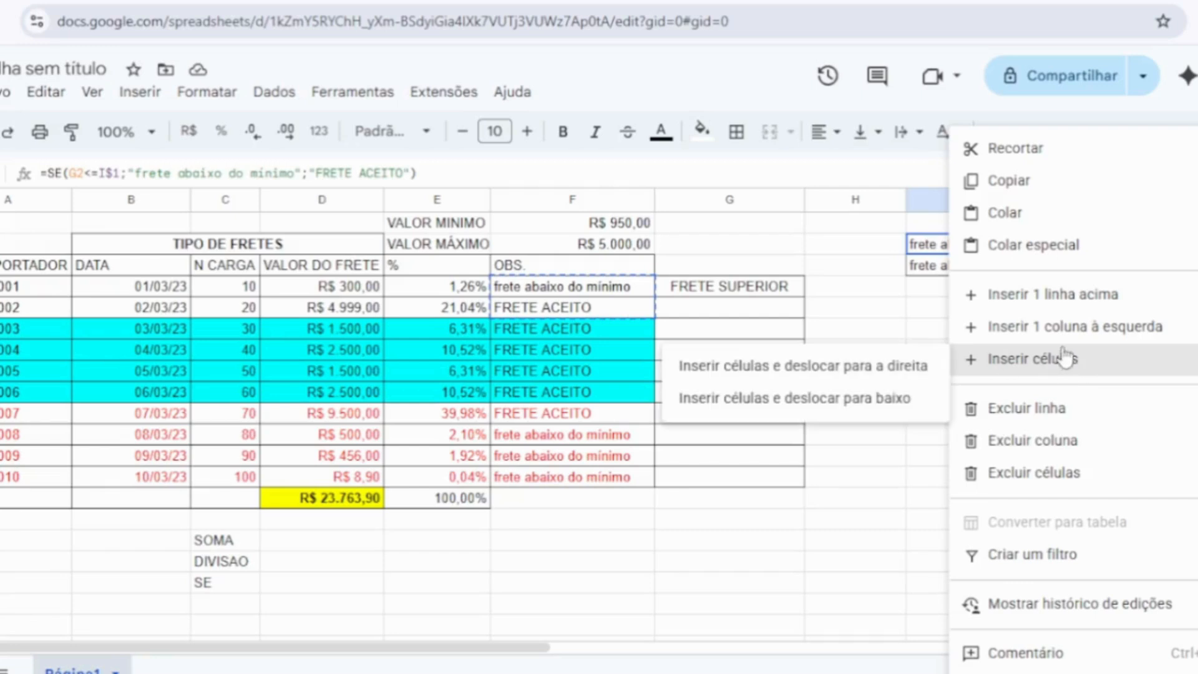
mouse_move(1003, 243)
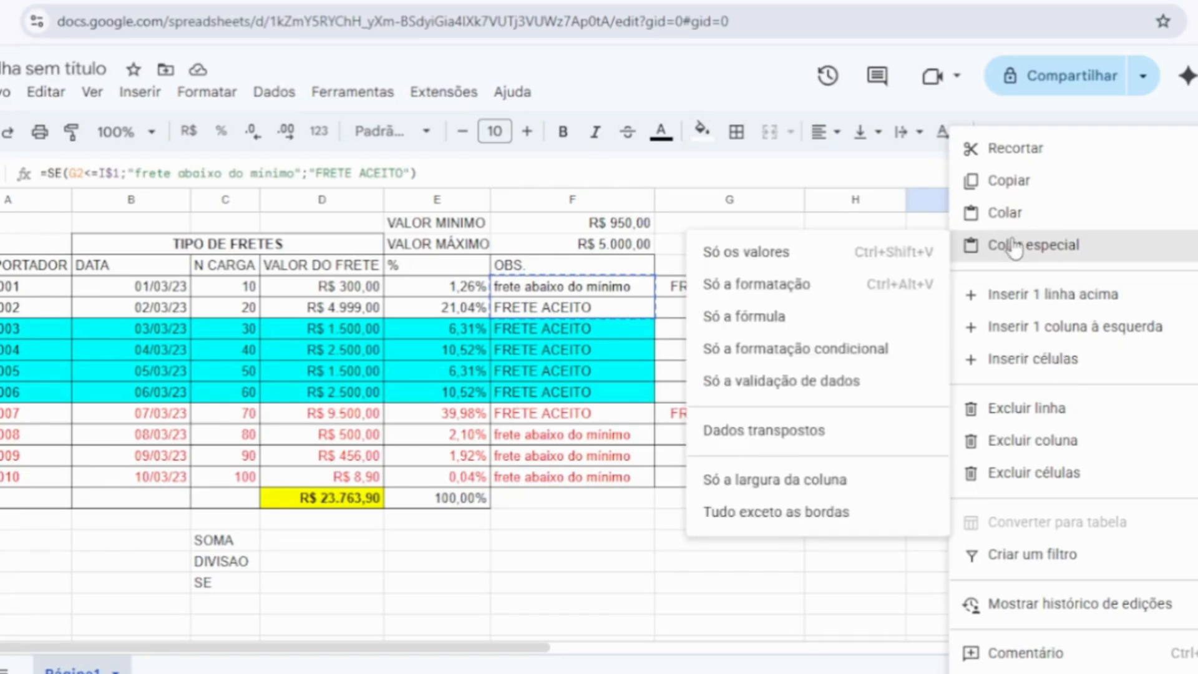
left_click(799, 256)
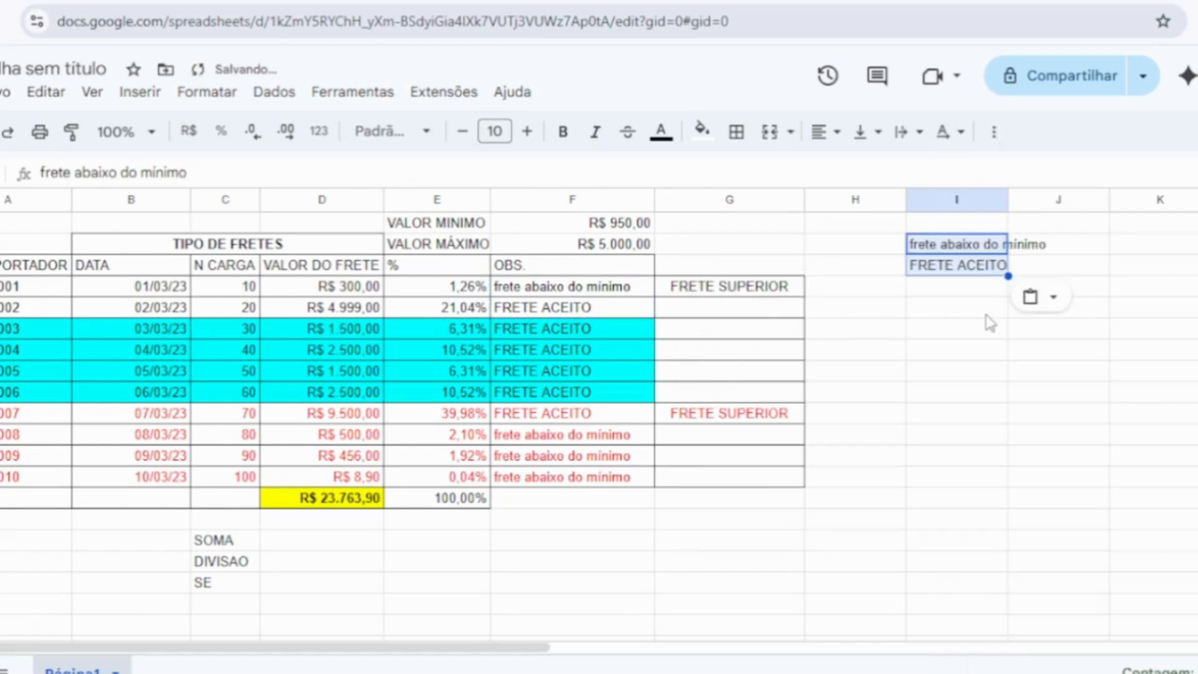
left_click(989, 348)
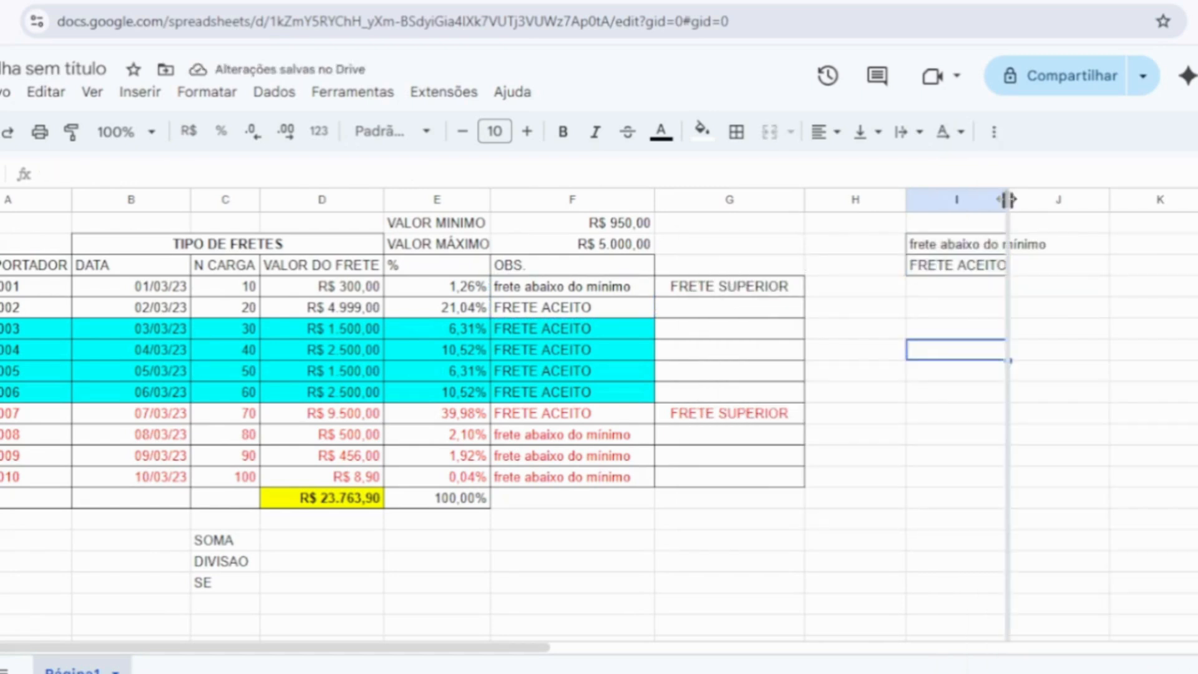
Step: Widen column I to fit the classification labels and narrow column H
left_click_drag(1007, 199, 1051, 199)
left_click_drag(905, 199, 846, 199)
left_click(915, 436)
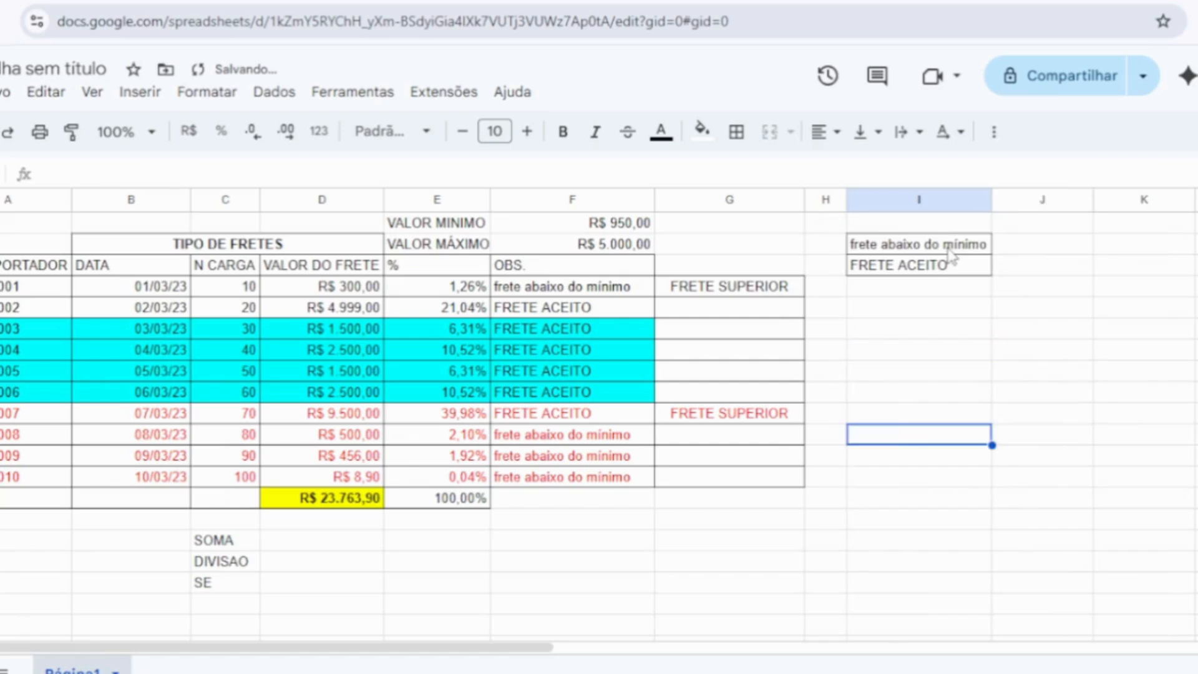
Step: Apply all borders to the summary range I2:J3
left_click_drag(948, 249, 1016, 260)
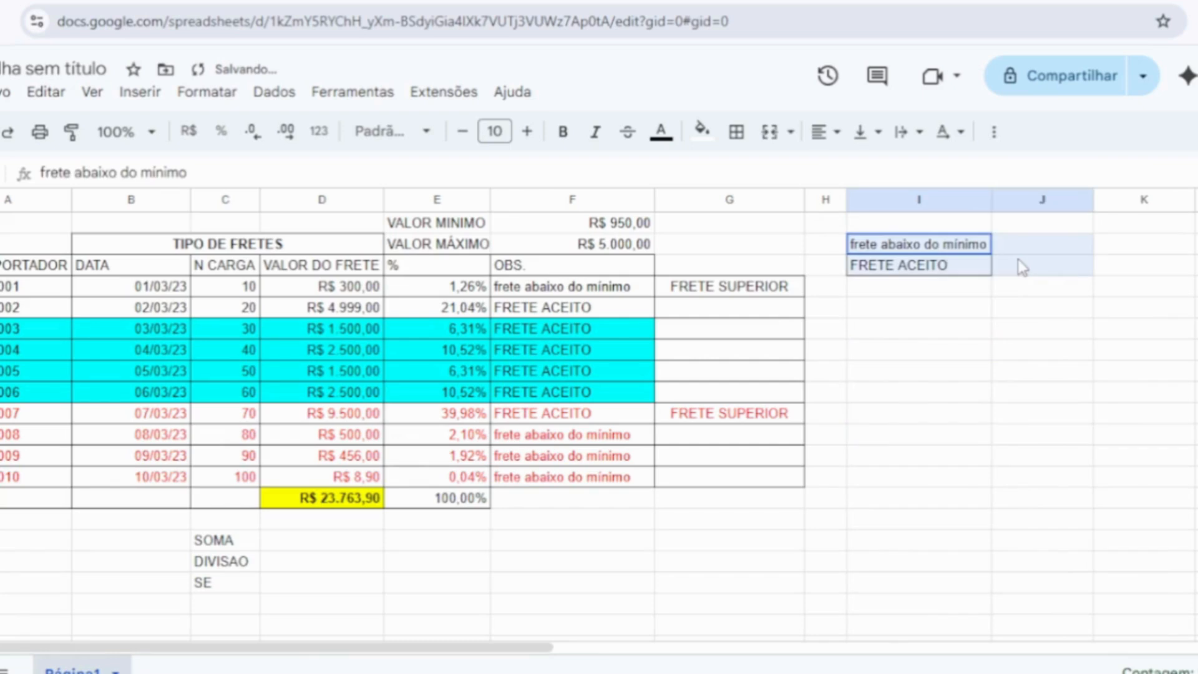
left_click(736, 133)
left_click(748, 175)
left_click(1042, 396)
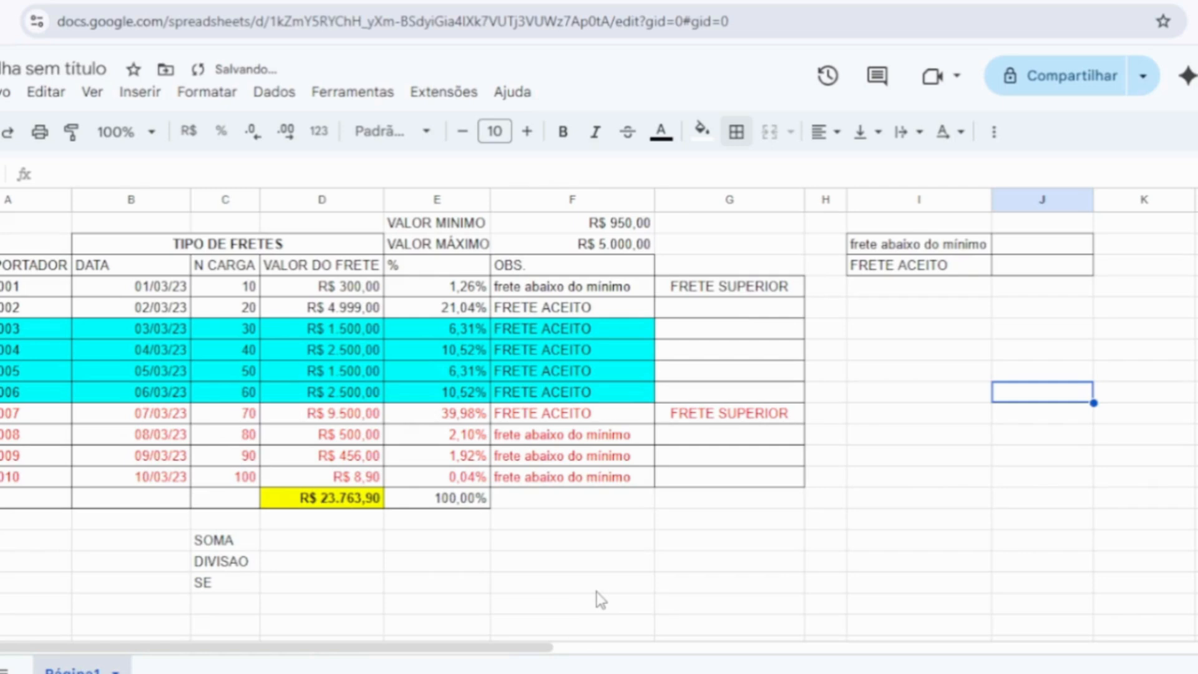
Step: Count the I2 classification in J2 with =CONT.SE(F4:F13;I2) and accept the suggested autofill for the FRETE ACEITO count in J3
left_click(1040, 328)
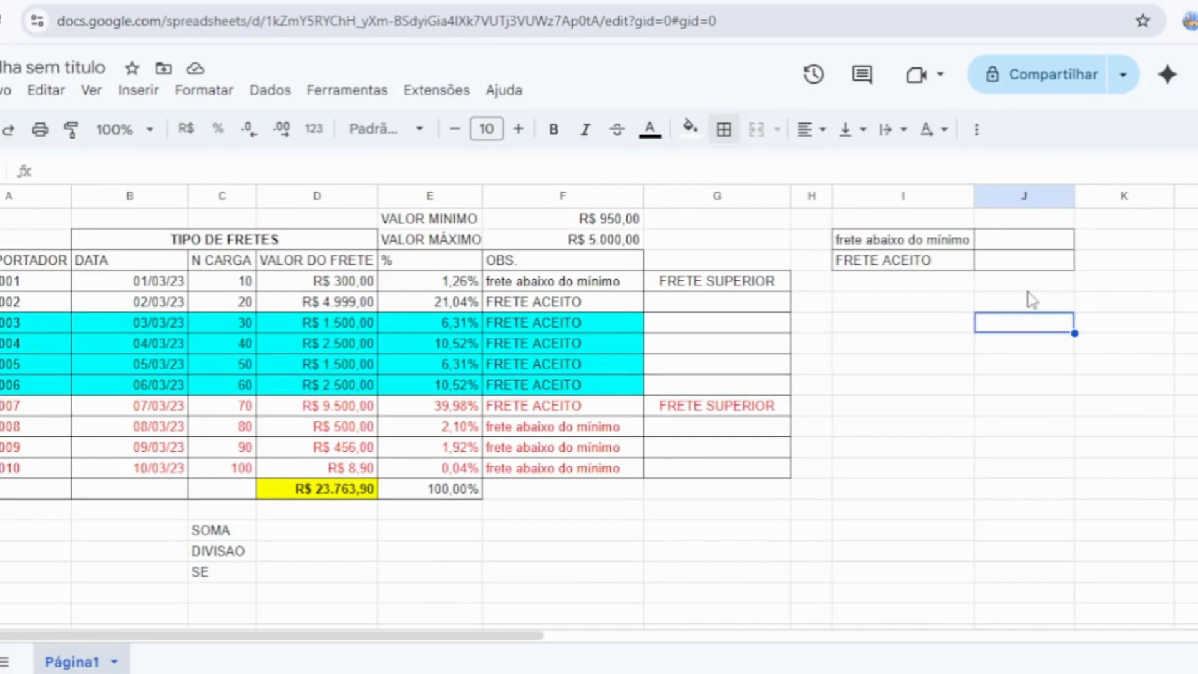
left_click(1023, 241)
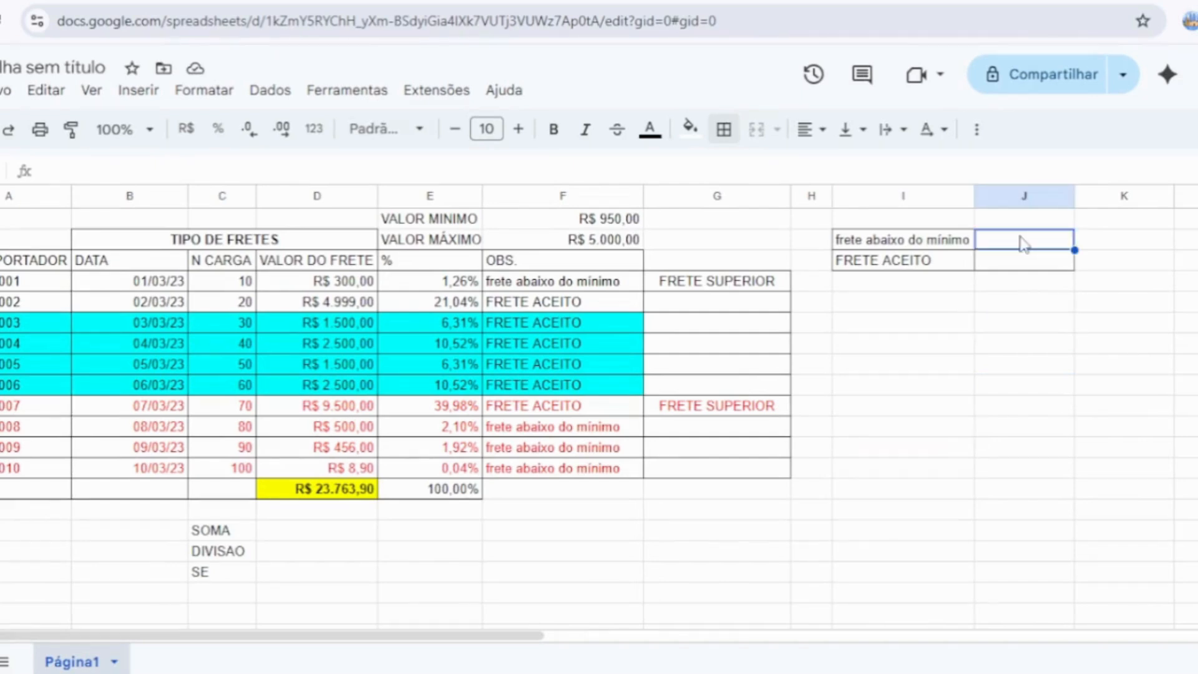
type("=")
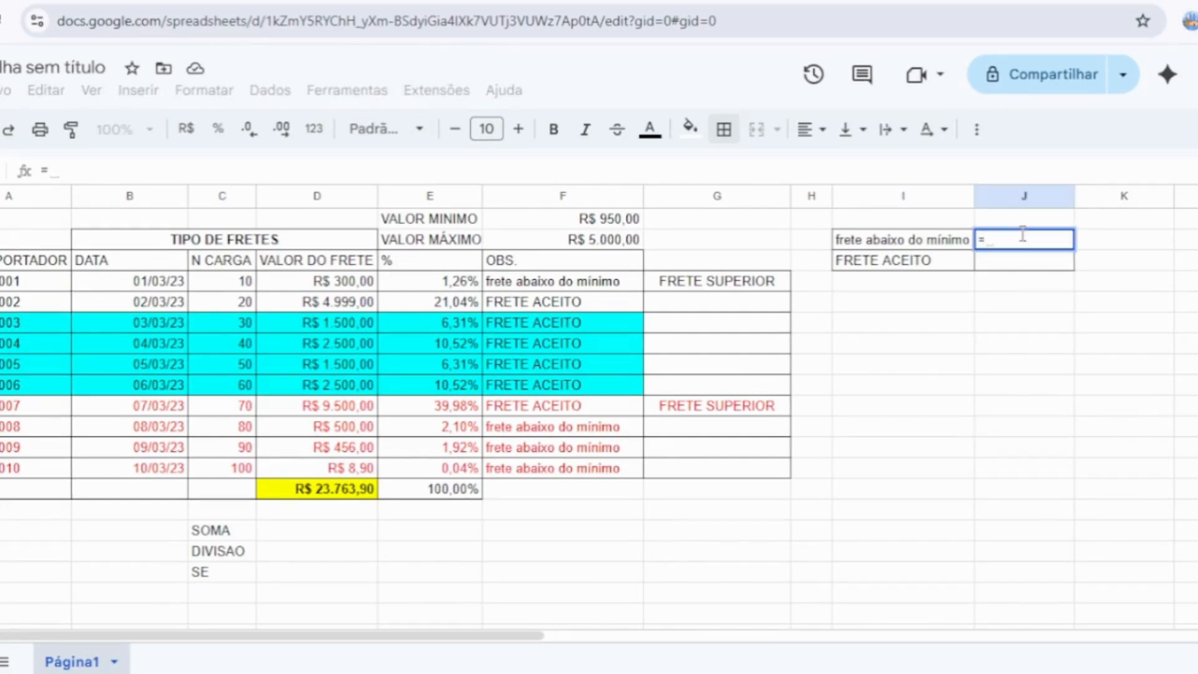
type("SE(")
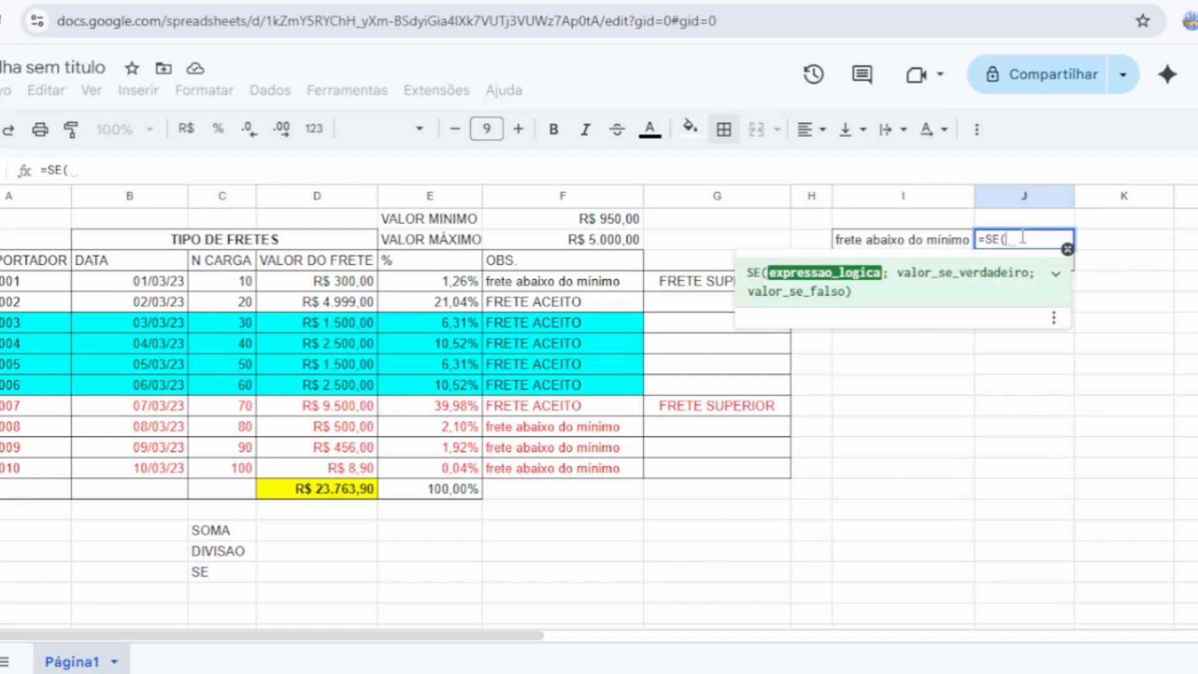
key("BackSpace")
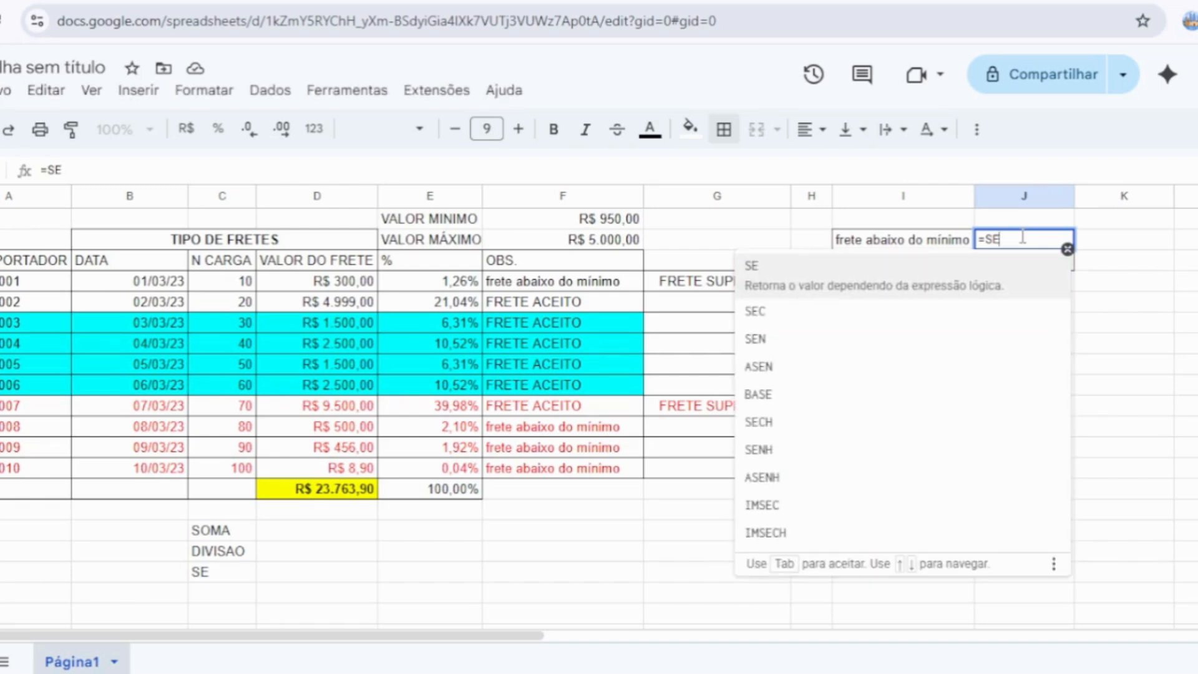
key("BackSpace")
key("BackSpace")
type("C")
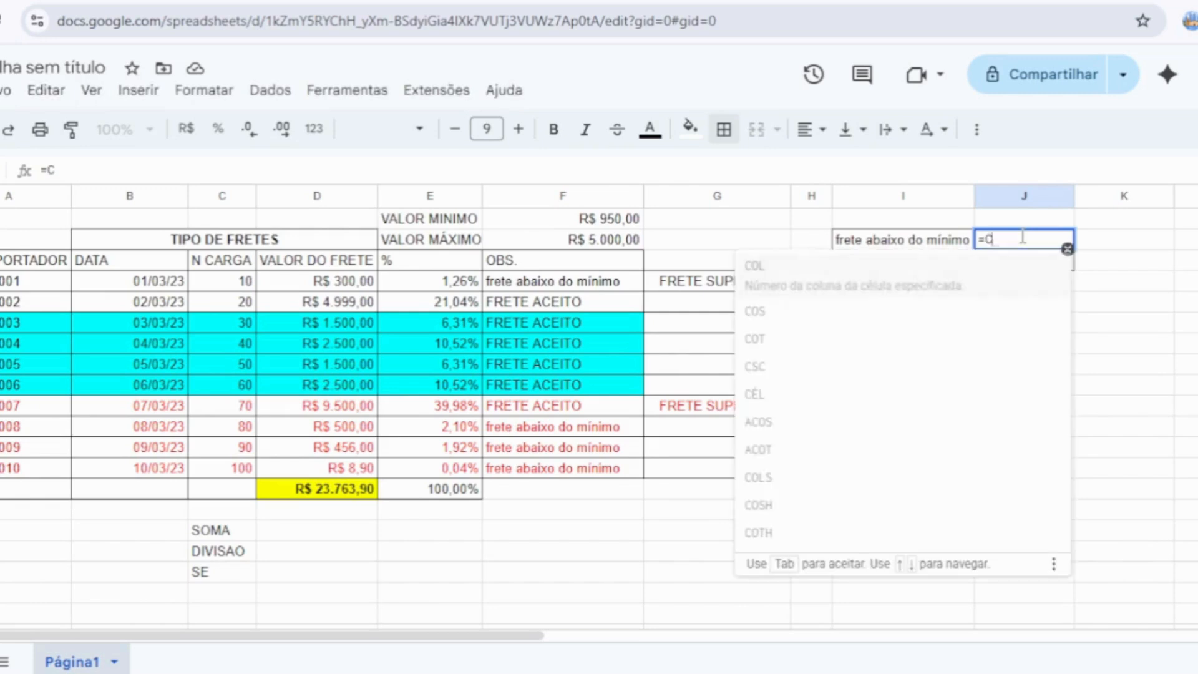
type("ONT.SE")
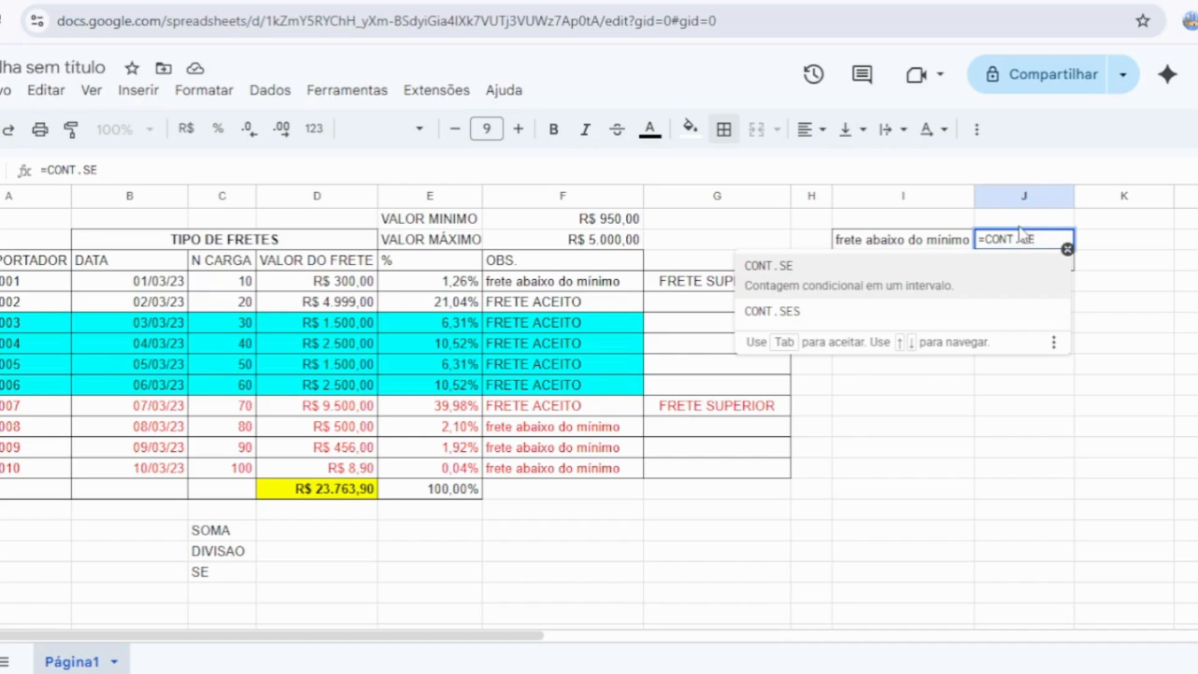
type("(")
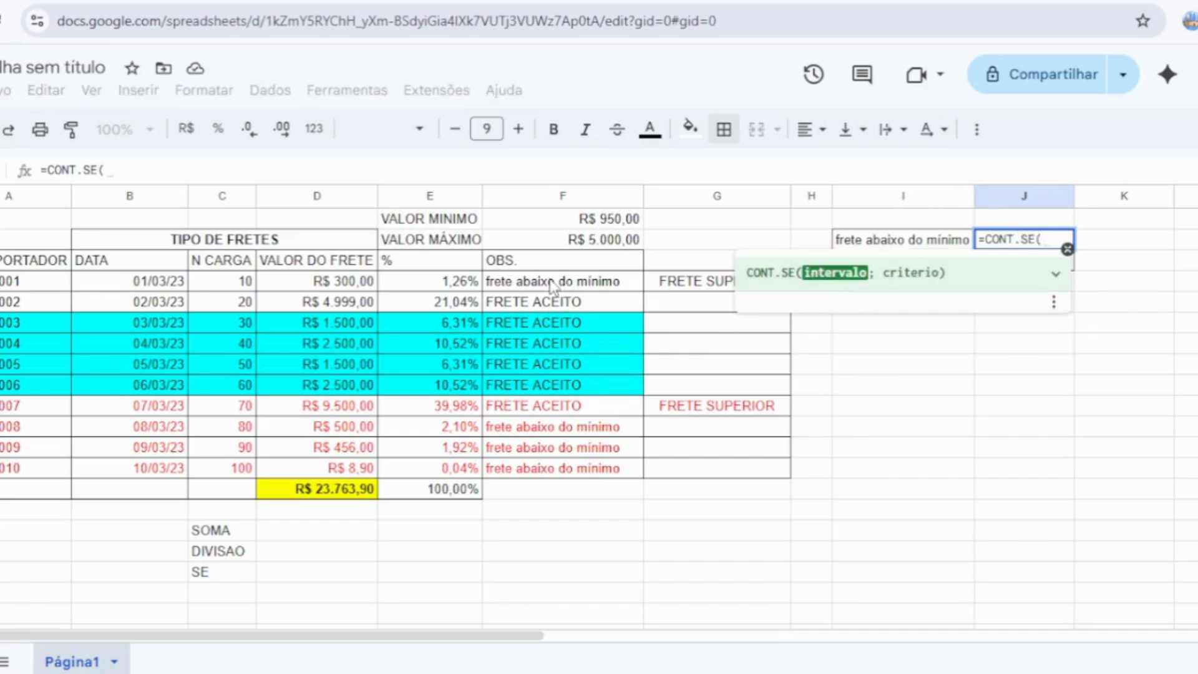
left_click_drag(552, 281, 556, 467)
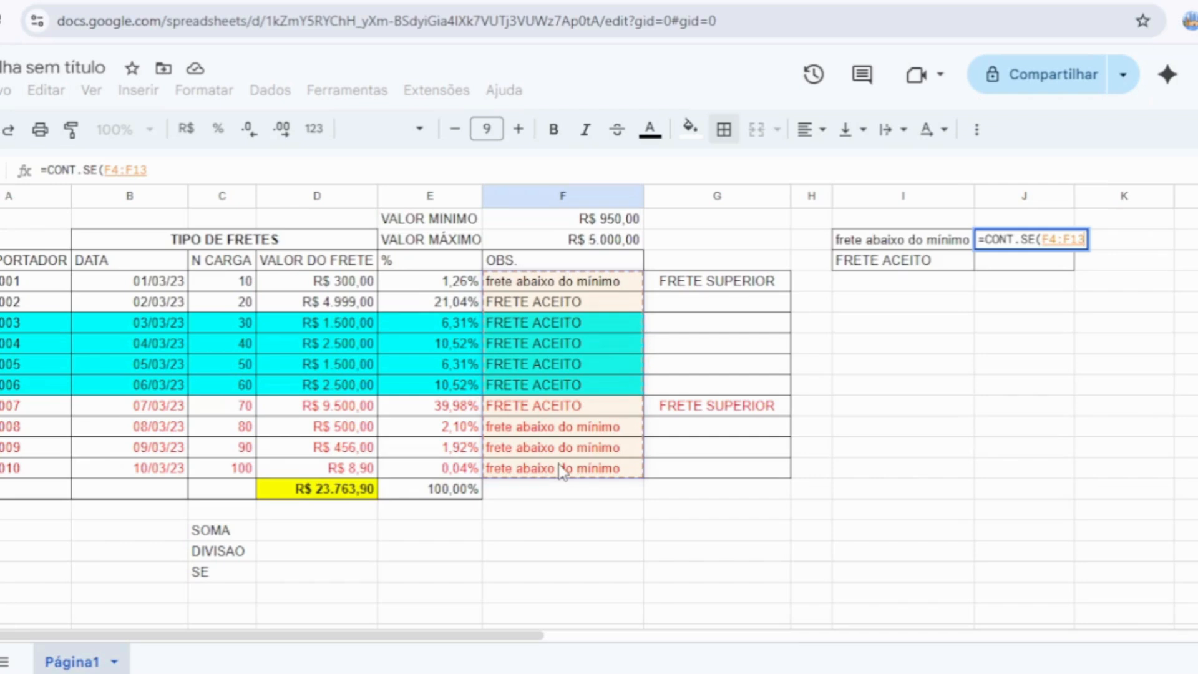
type(";")
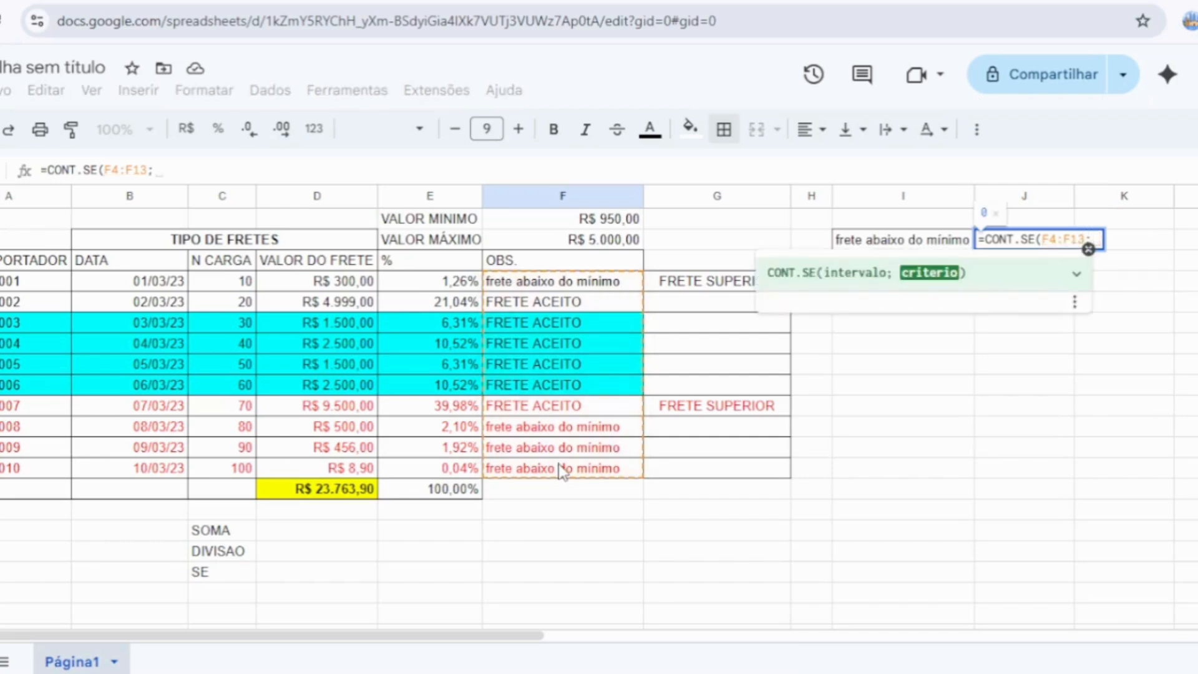
left_click(865, 244)
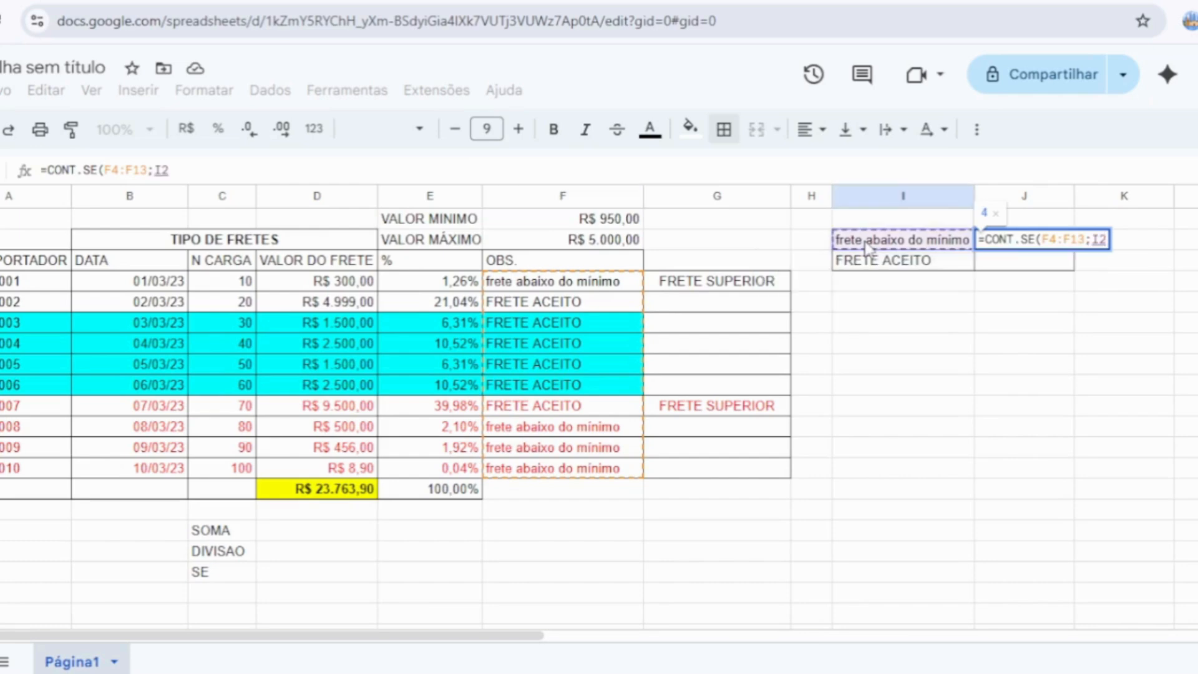
key("Return")
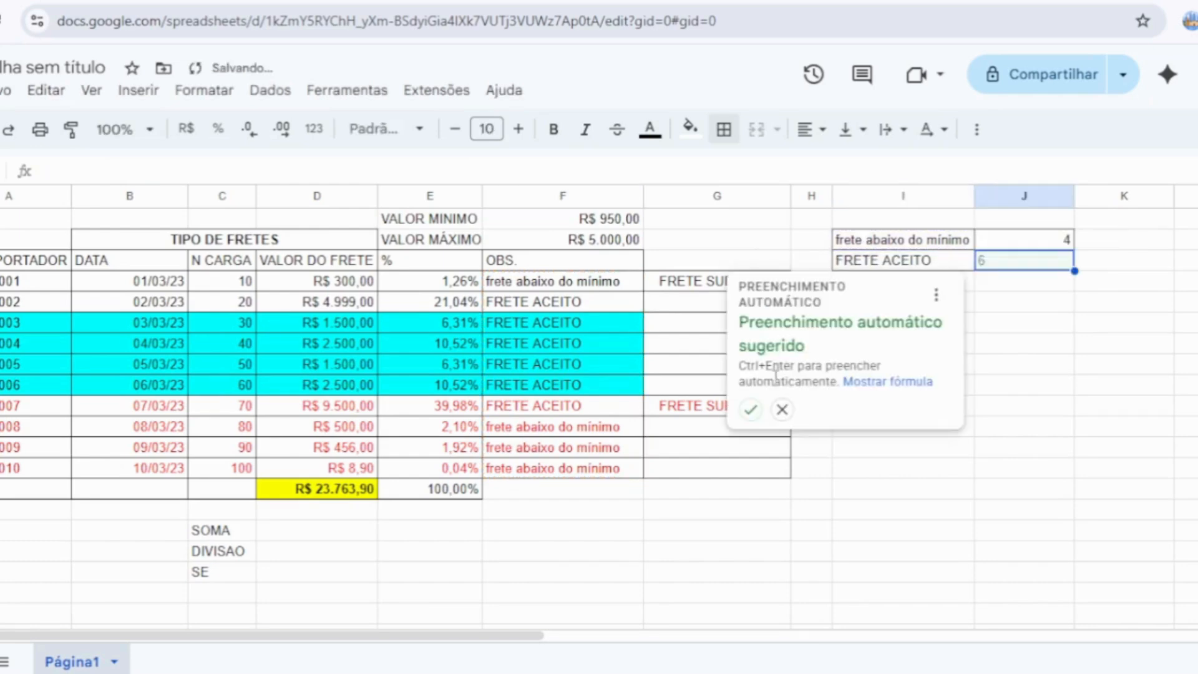
left_click(750, 409)
left_click(998, 408)
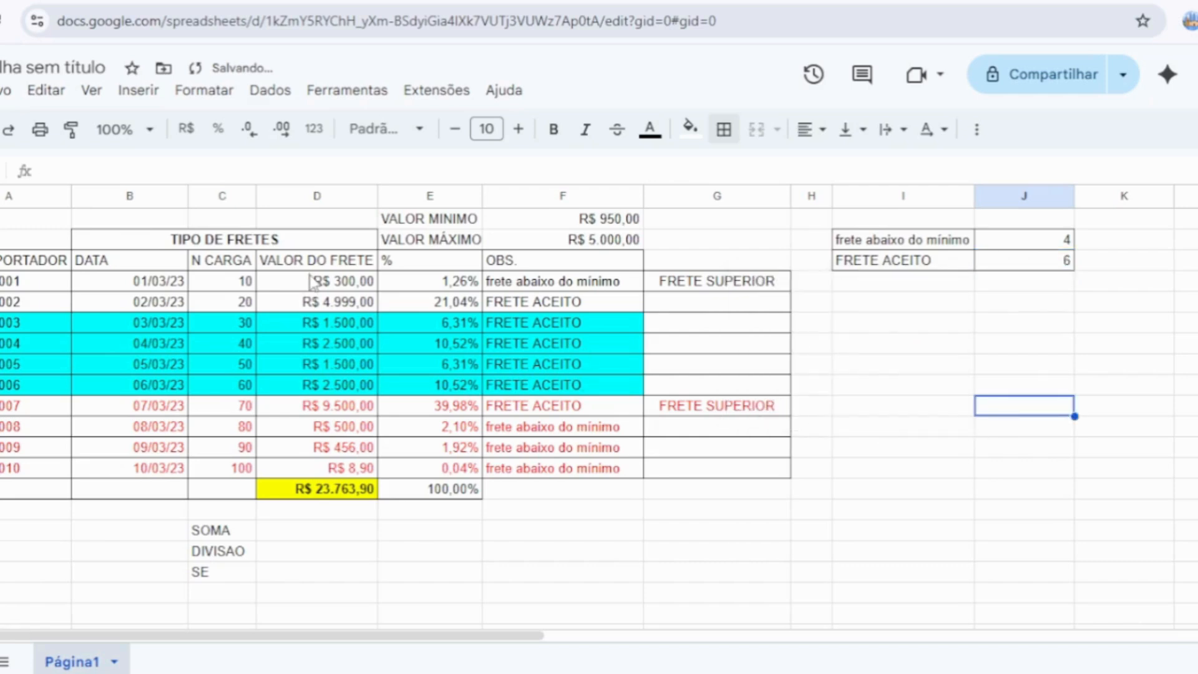
Step: Clear all carrier freight values in D4:D13
left_click_drag(315, 281, 330, 469)
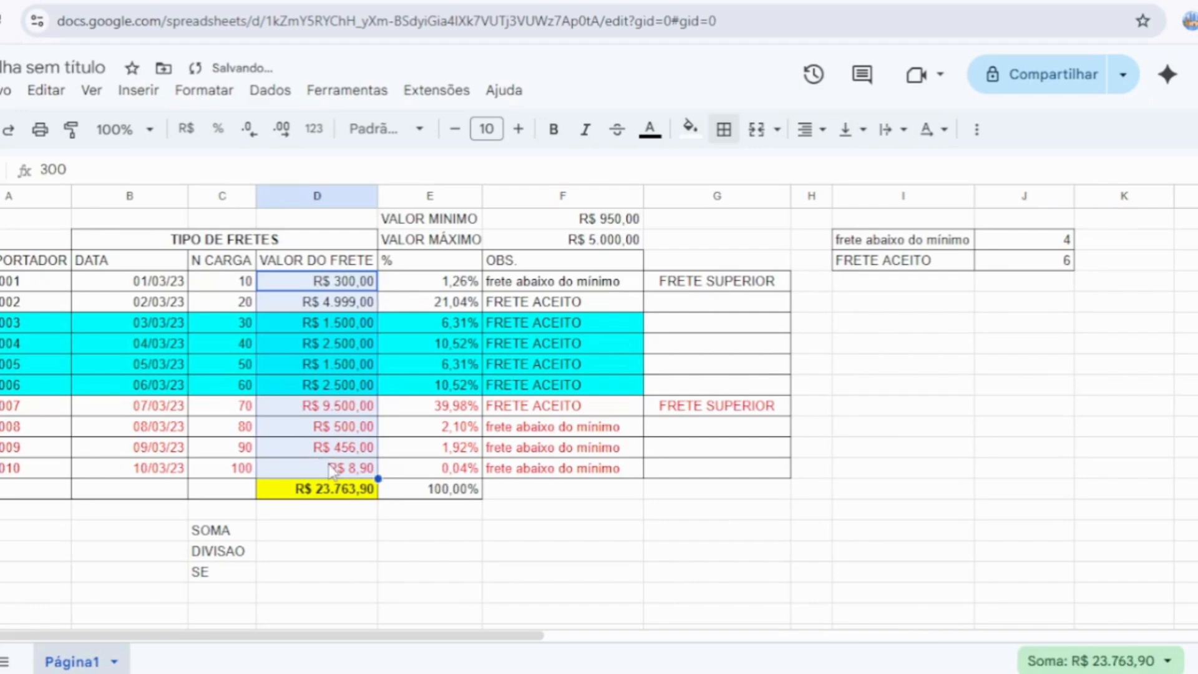
key("Delete")
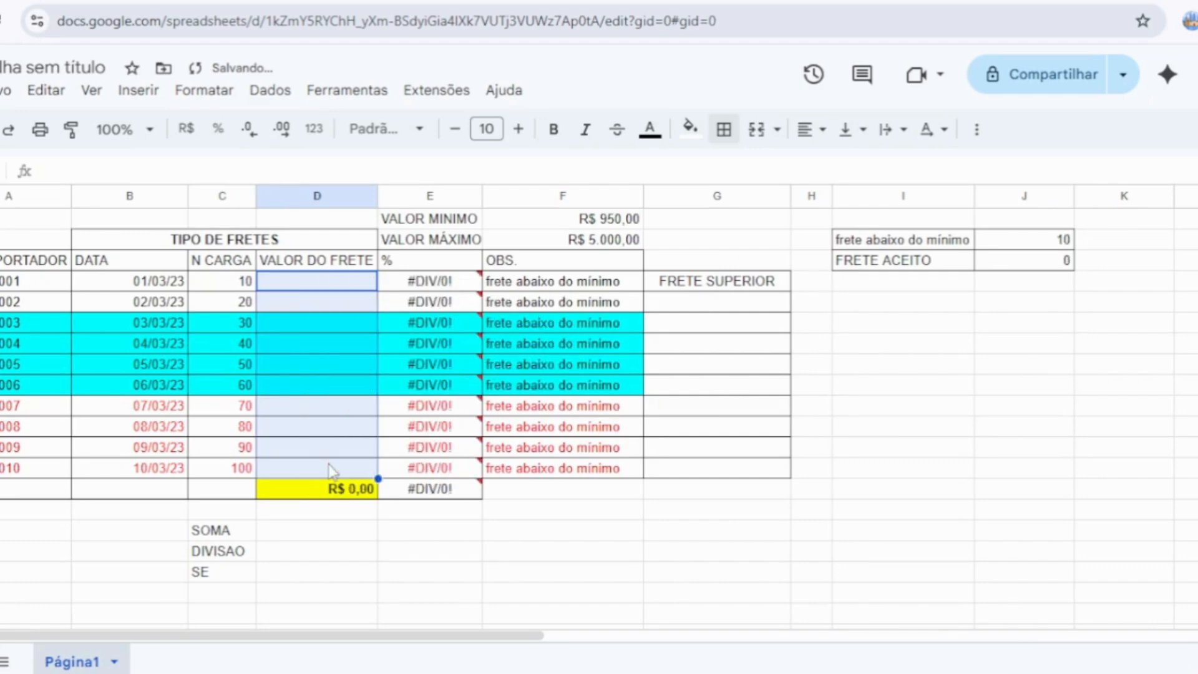
left_click(605, 556)
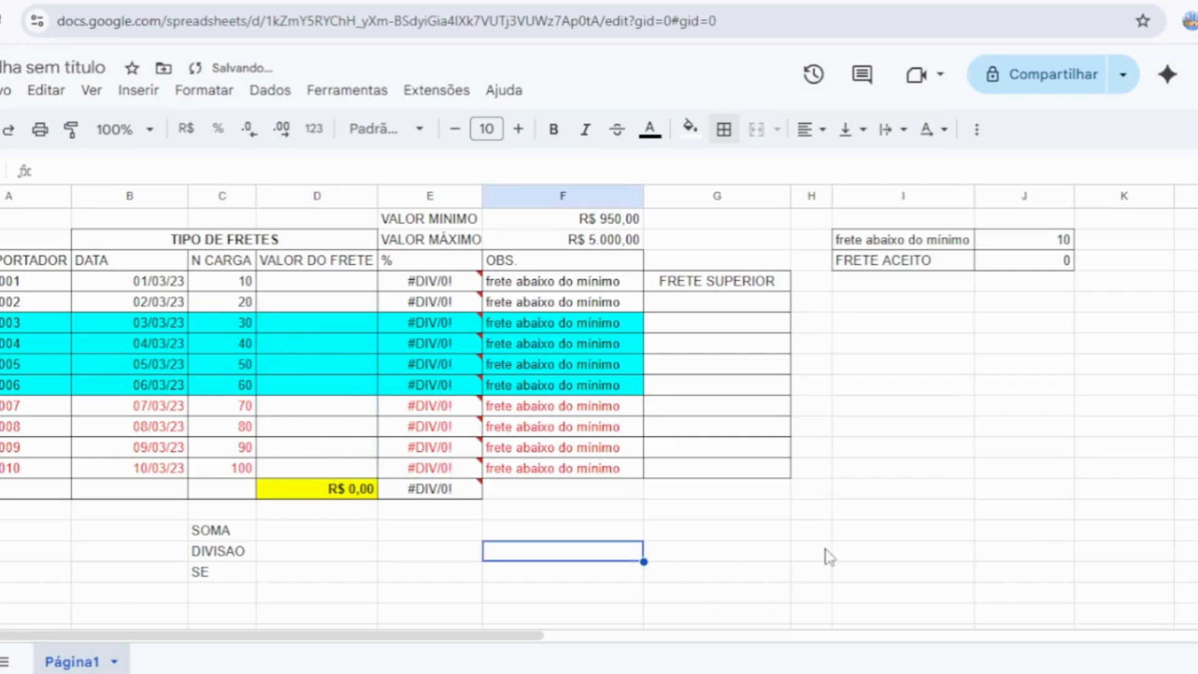
left_click(760, 306)
left_click(906, 575)
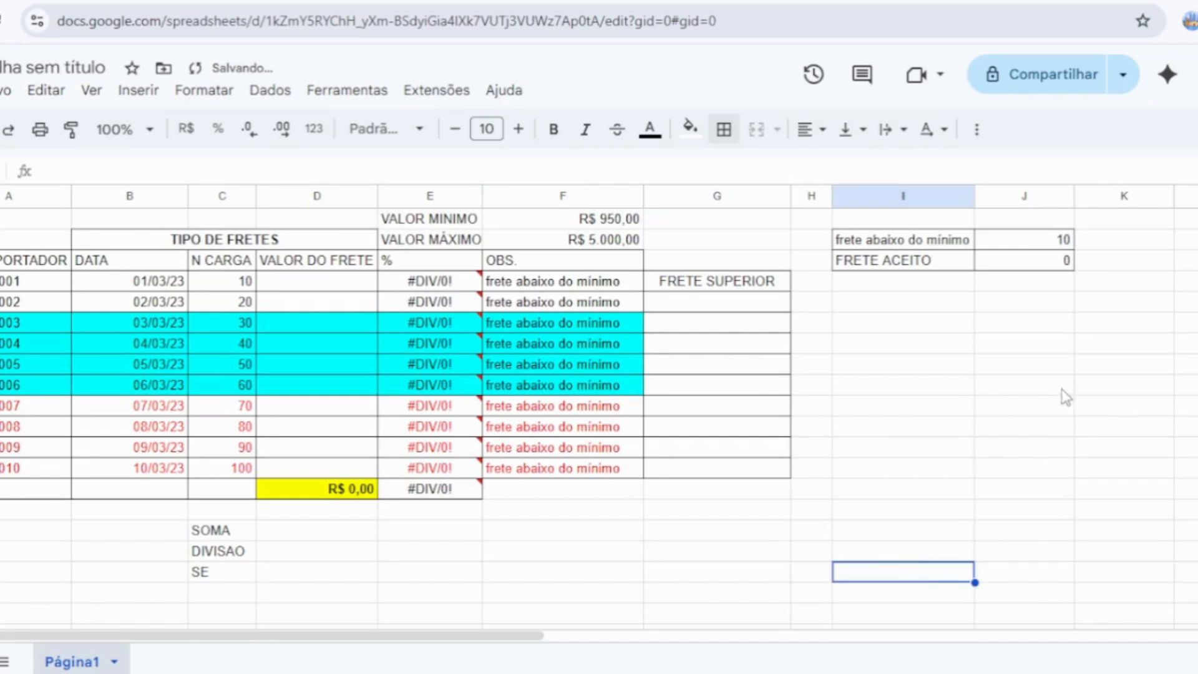
Step: Set the freight value of the first carrier in D4 to 456
left_click(298, 284)
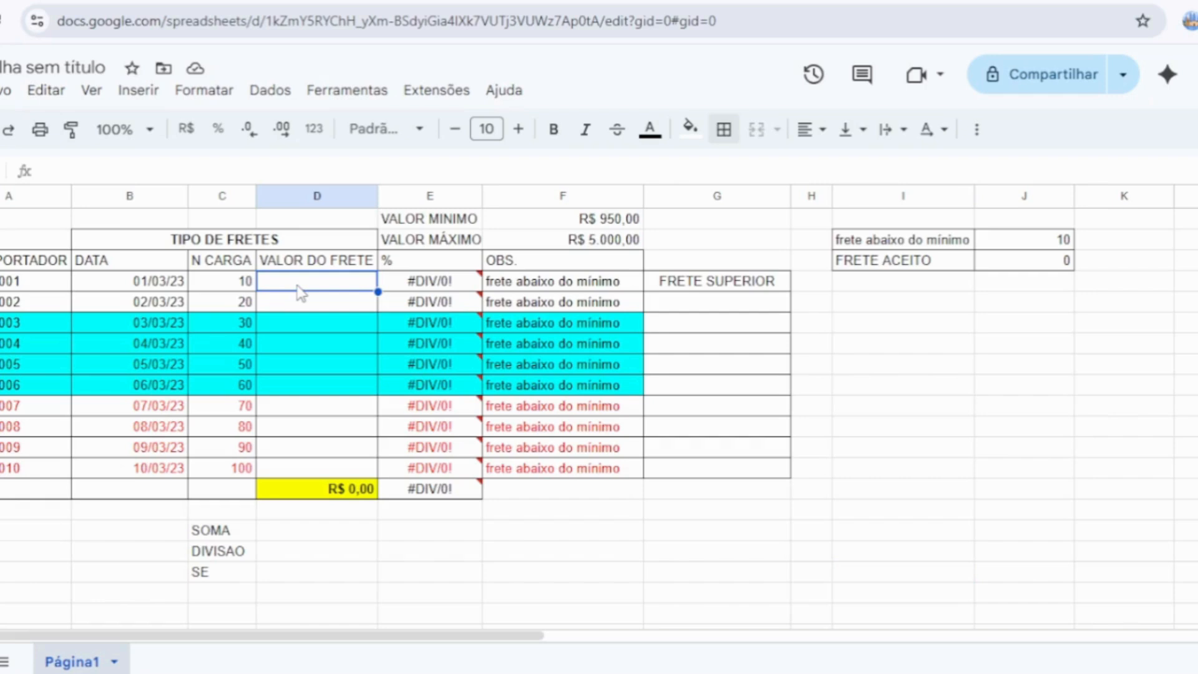
type("456")
key("Return")
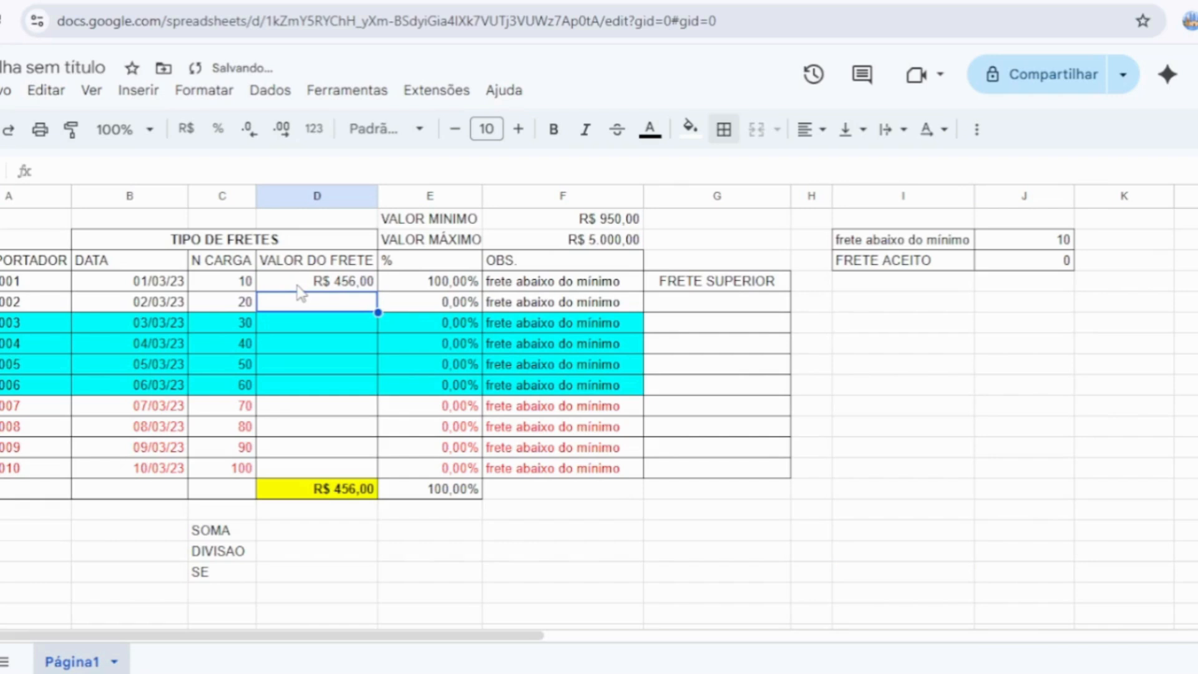
Step: Enter the VALOR DO FRETE amounts 590, 951, 949,99, 956 and 1050 for carriers 002 to 006
type("590")
key("Return")
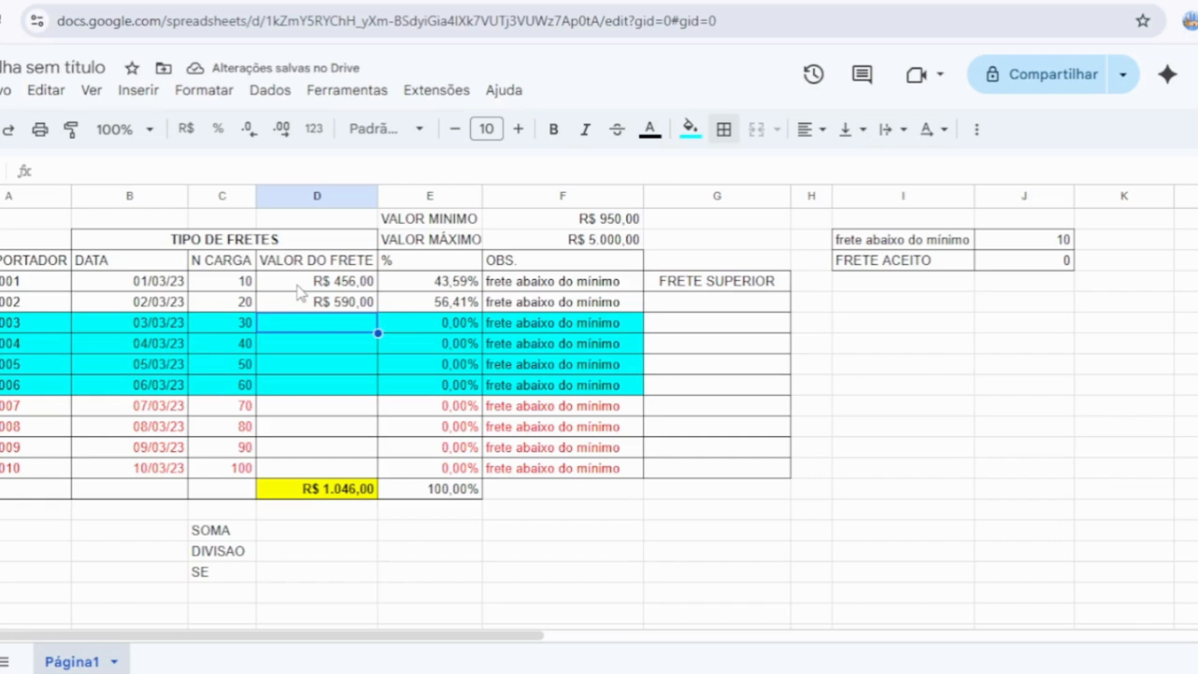
type("951")
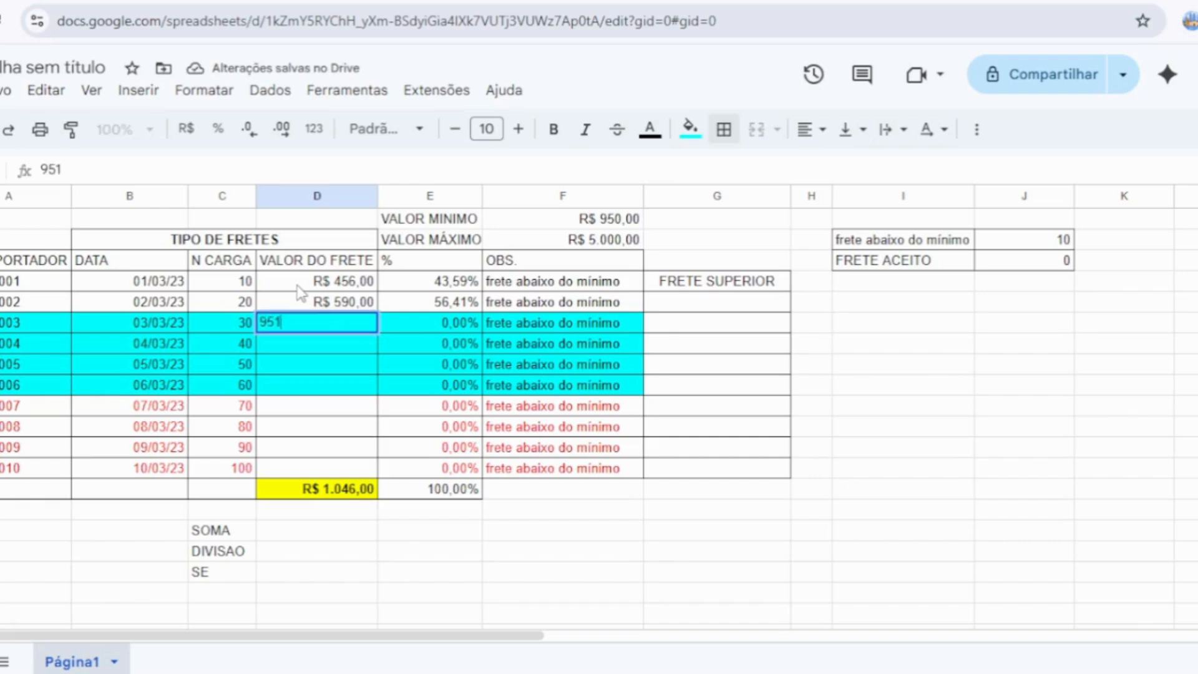
key("Return")
type("949,99")
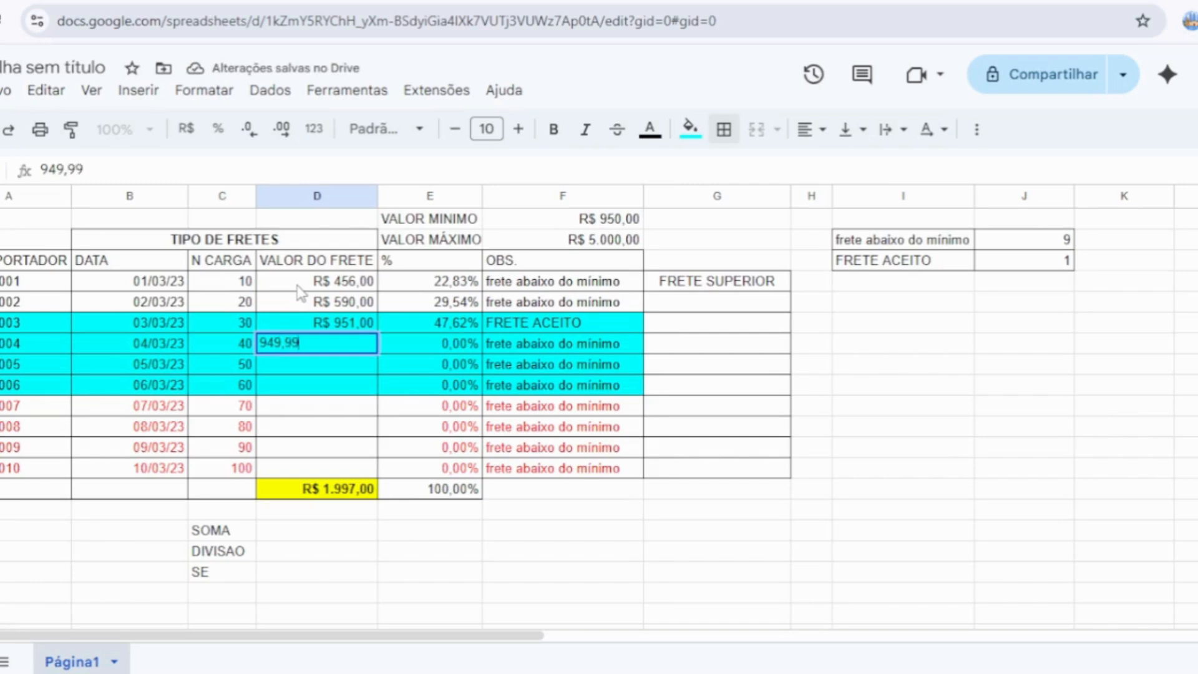
key("Return")
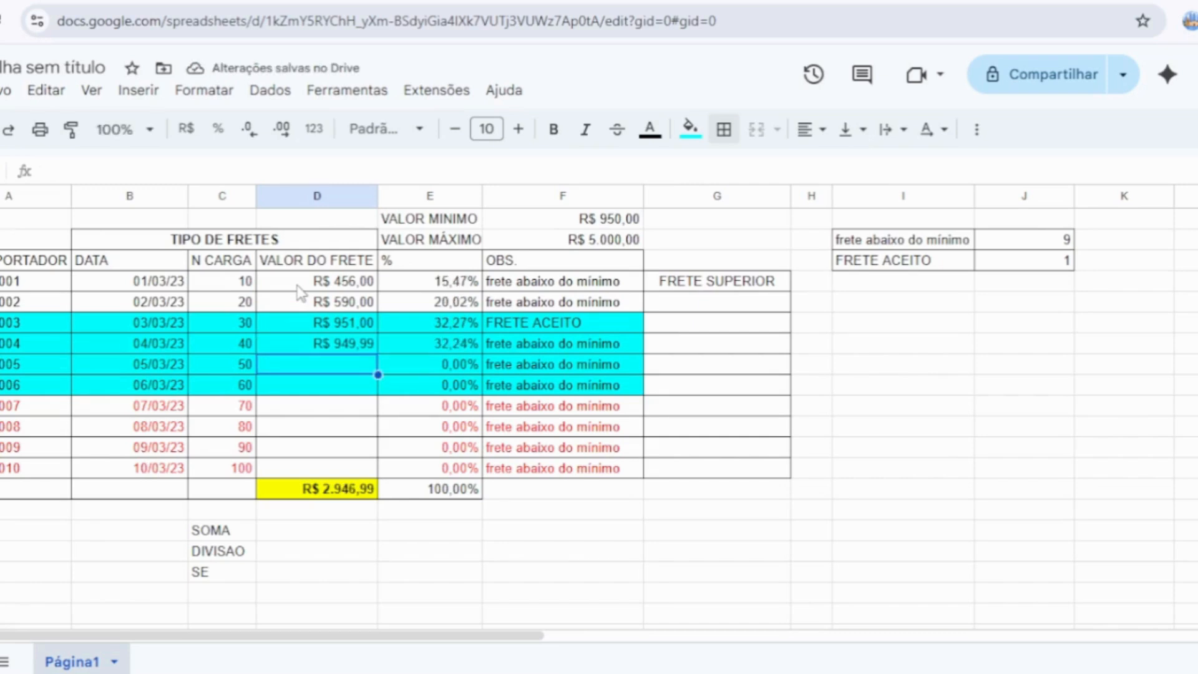
type("956")
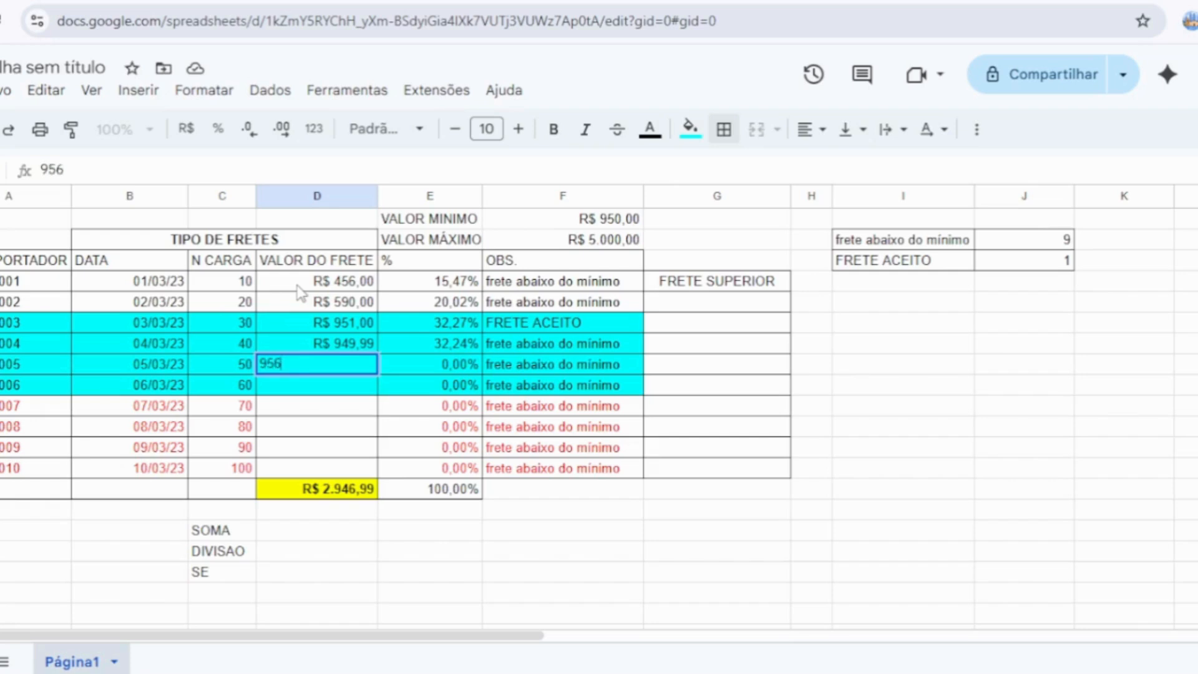
key("Return")
type("1050")
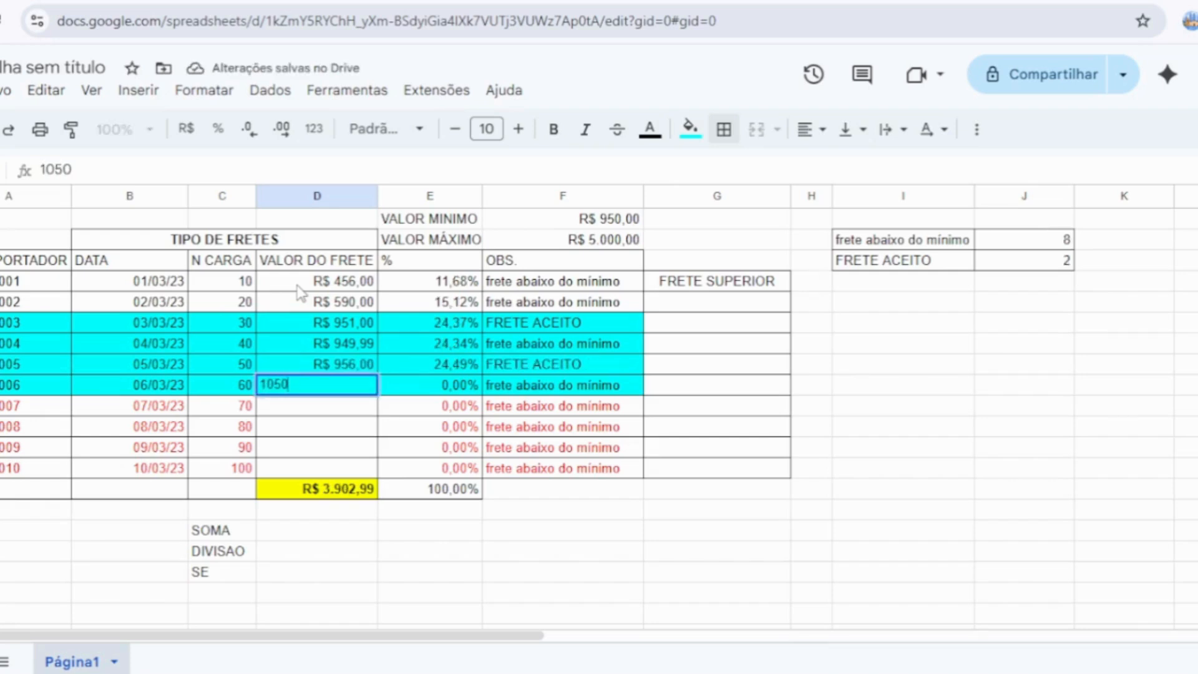
key("Return")
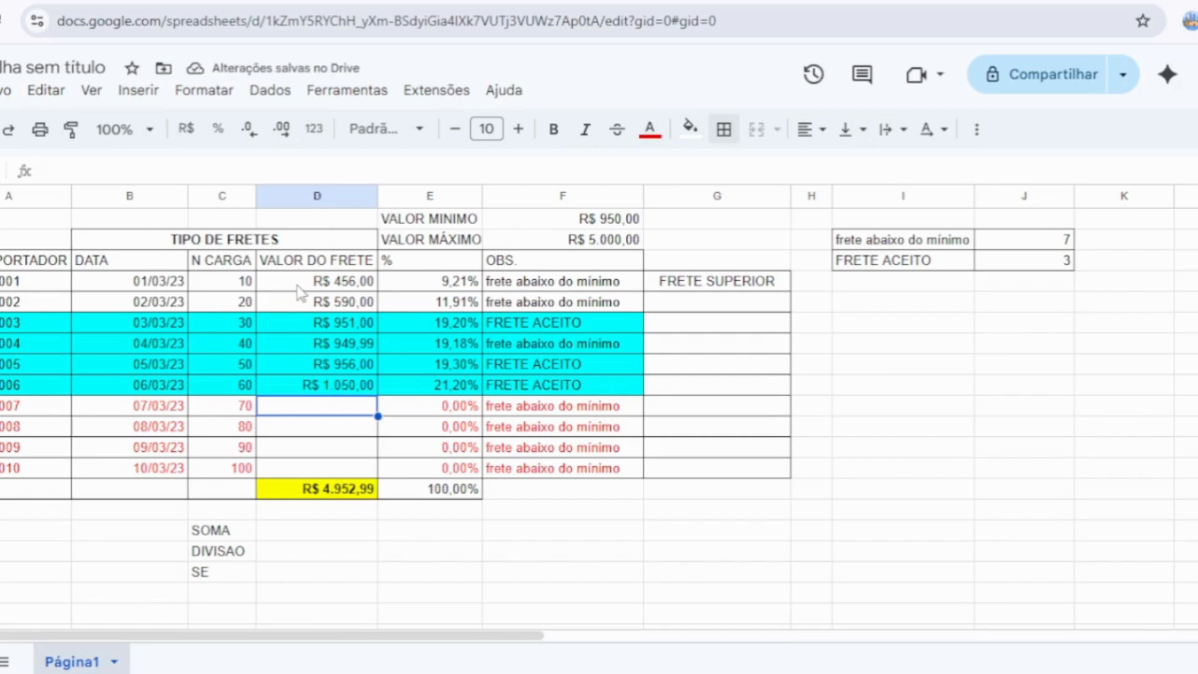
Step: Enter the VALOR DO FRETE amounts 1000, 5001, 4999 and 5000 for carriers 007 to 010
type("1000")
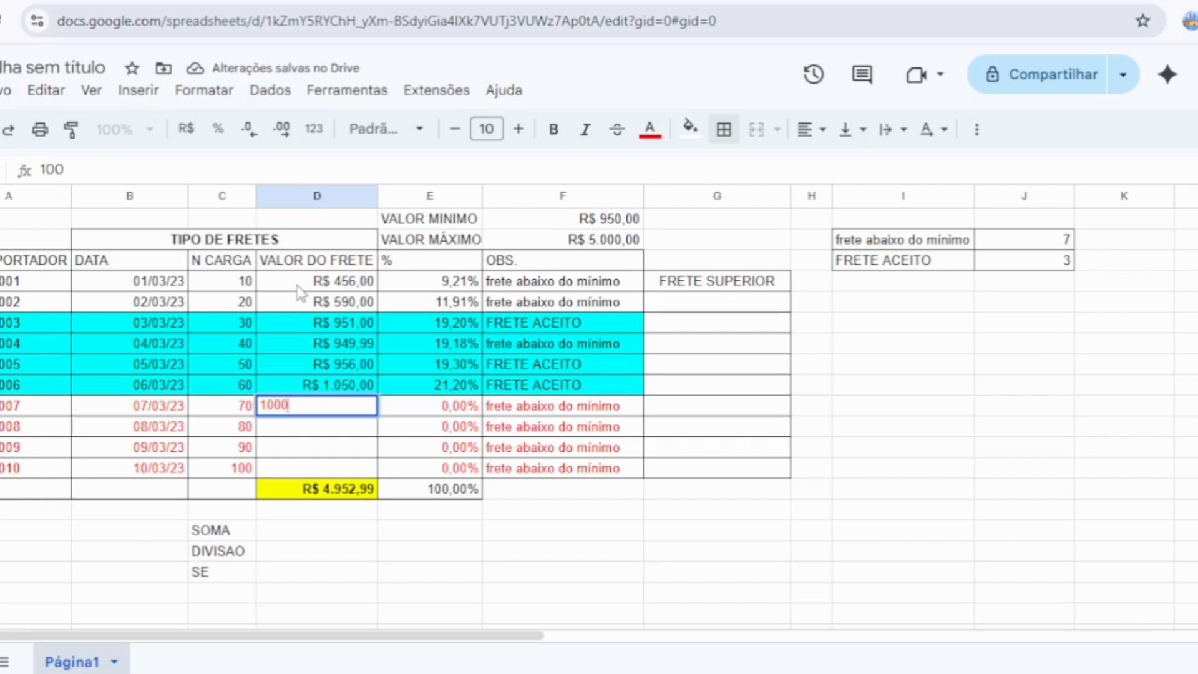
key("Return")
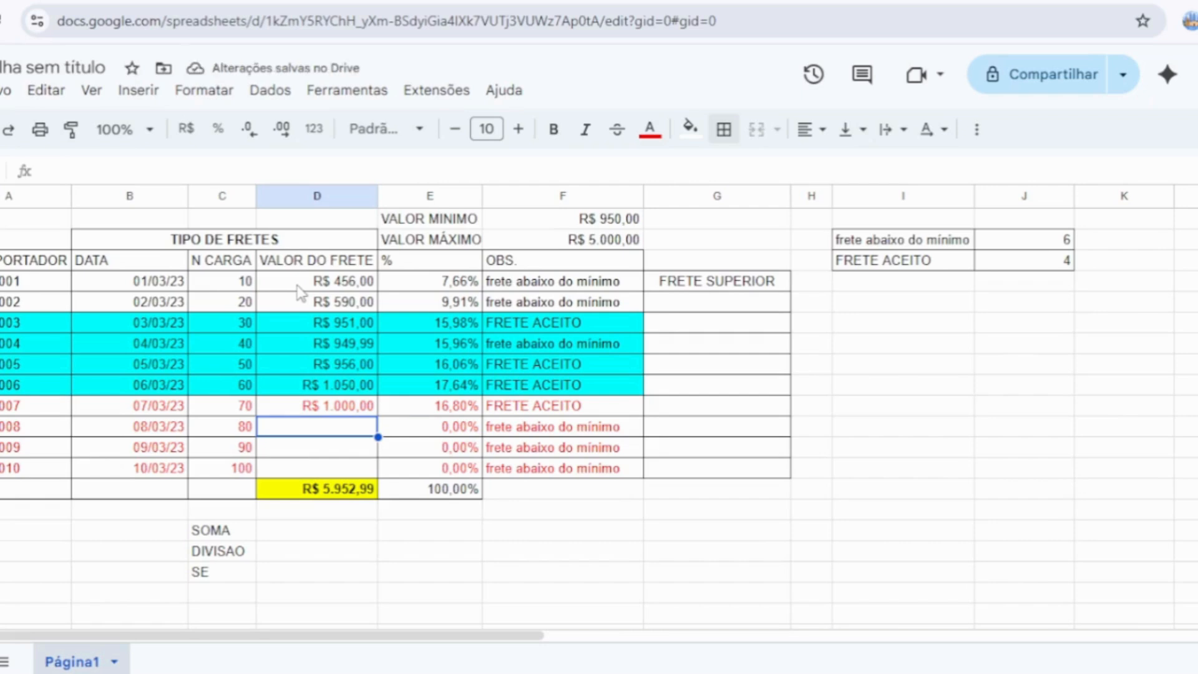
type("5001")
key("Return")
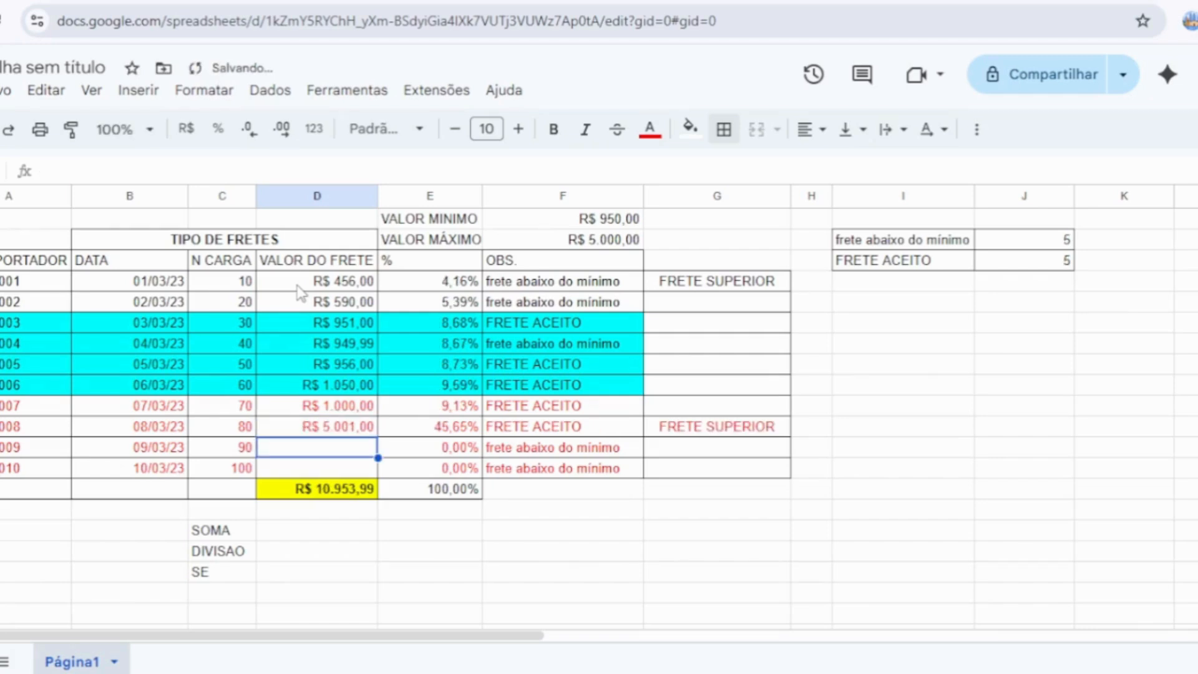
type("4999")
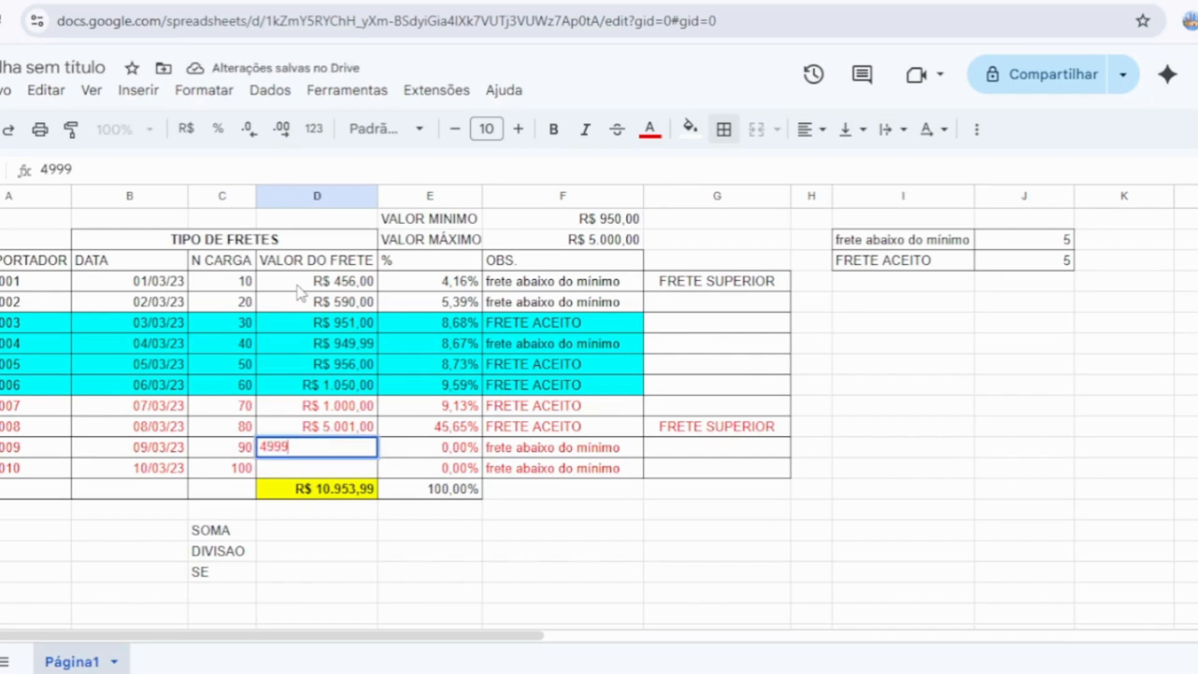
key("Return")
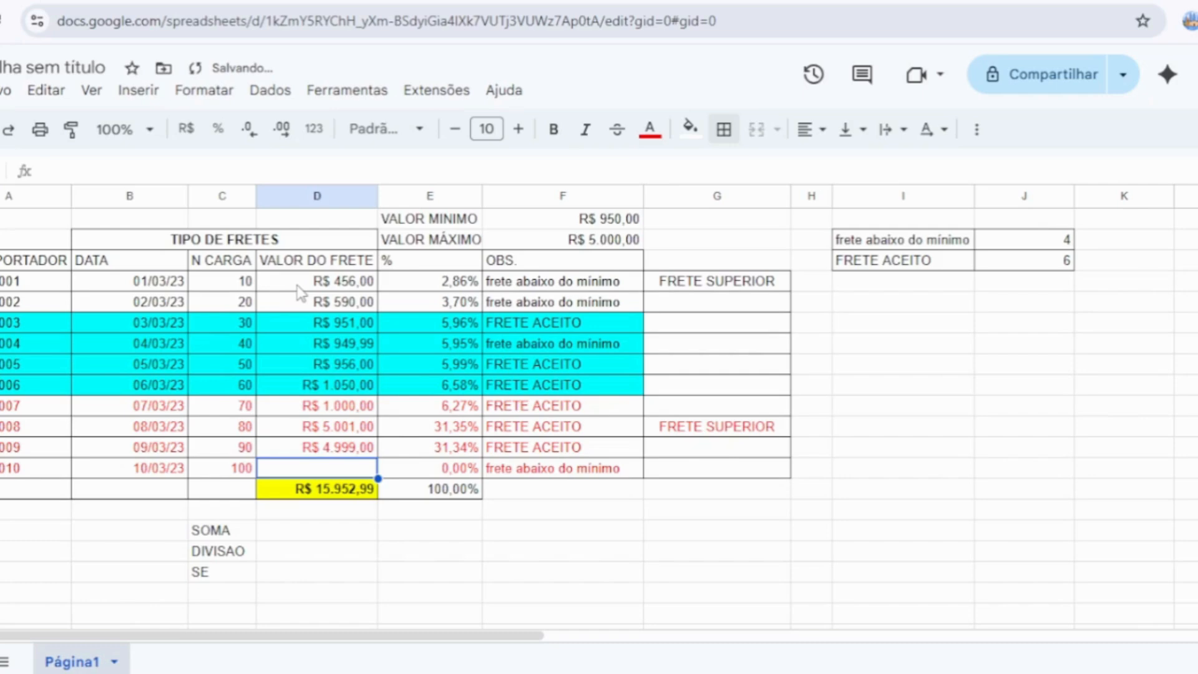
type("5000")
key("Return")
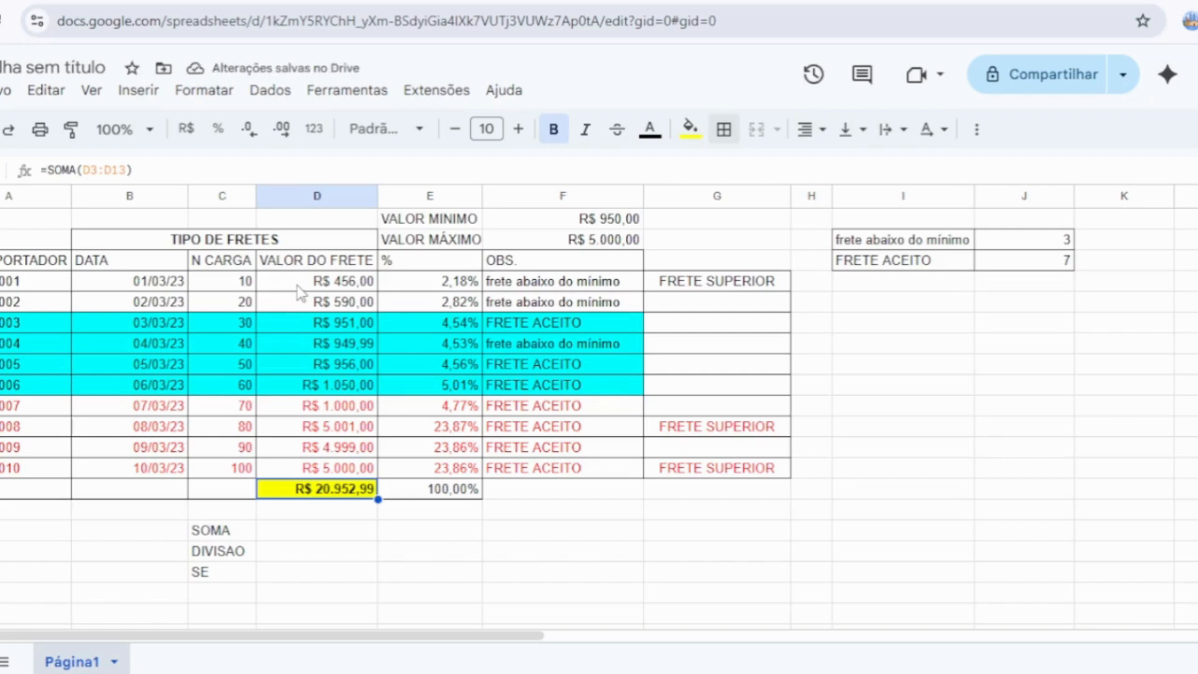
Step: Format the FRETE ACEITO label and its count in the summary table as bold red text
left_click(916, 265)
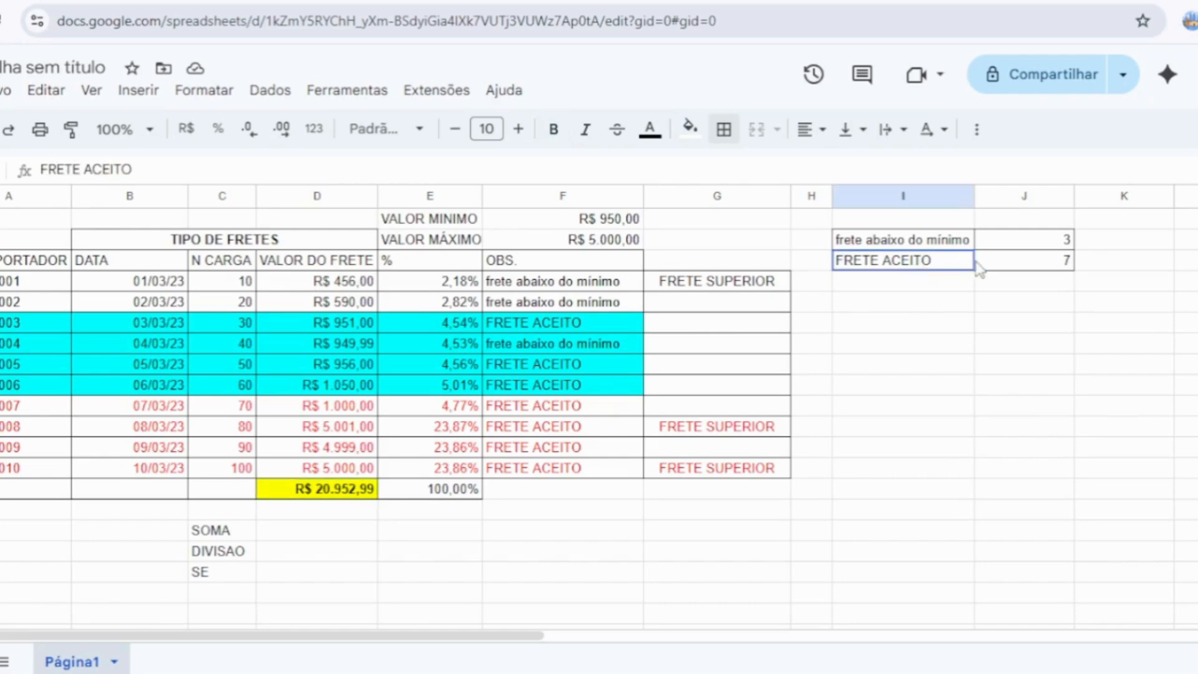
left_click_drag(979, 268, 986, 268)
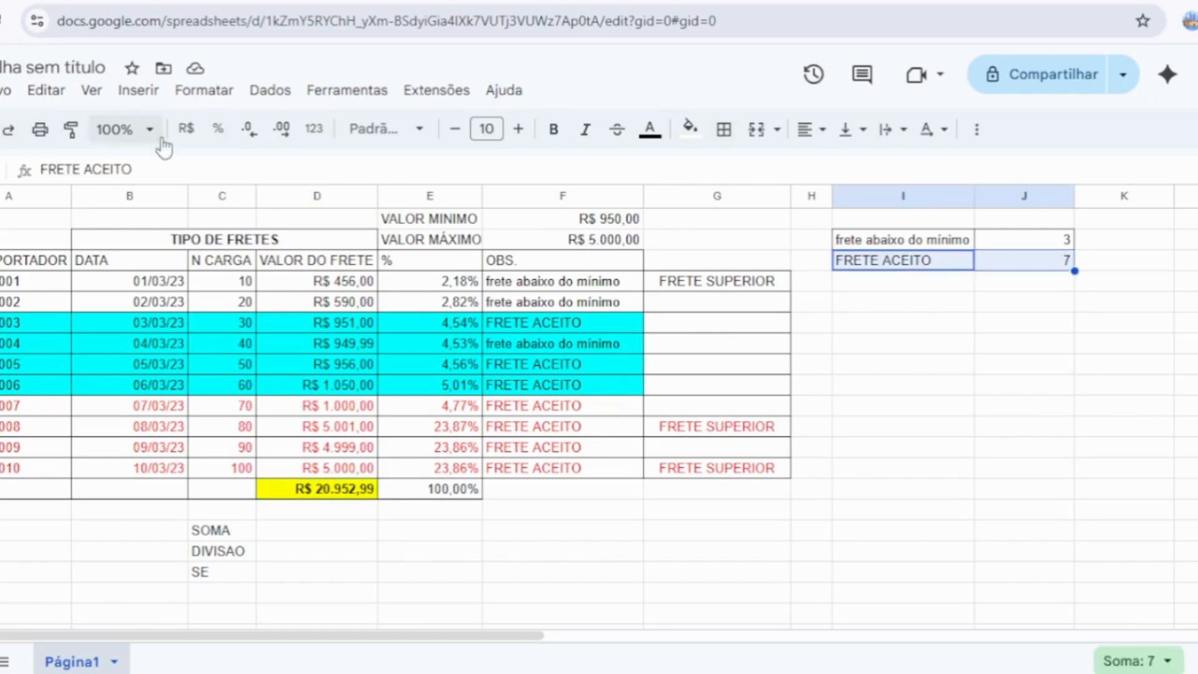
left_click(553, 134)
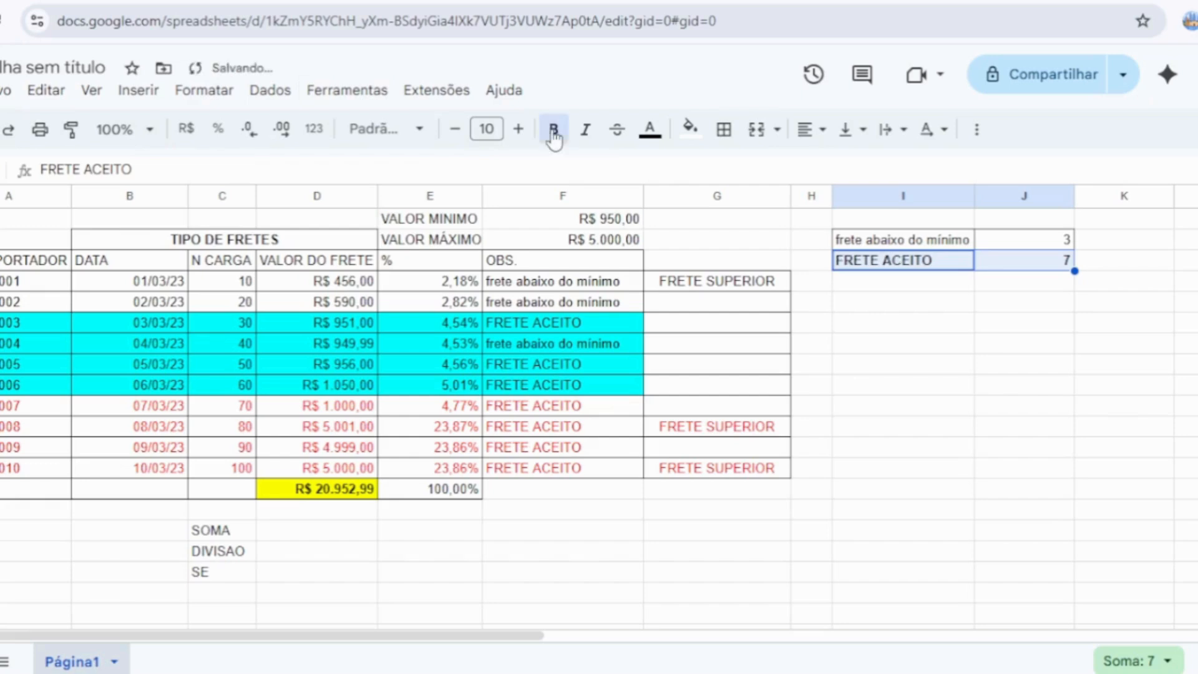
left_click(649, 131)
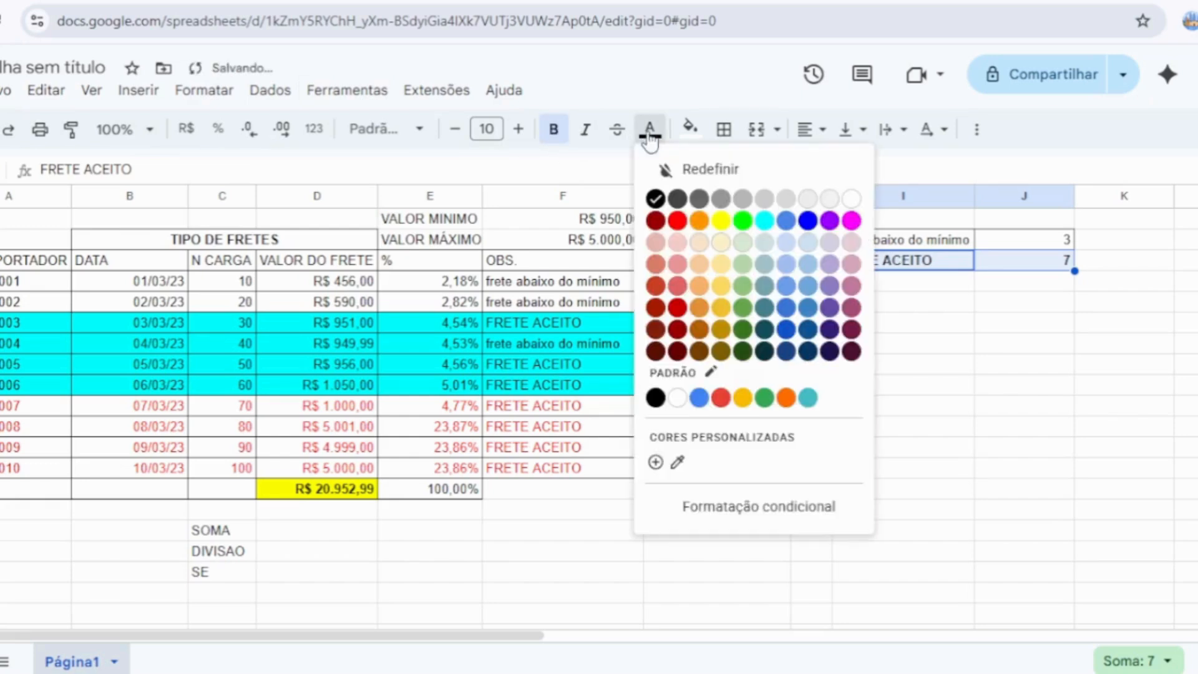
left_click(677, 221)
left_click(956, 369)
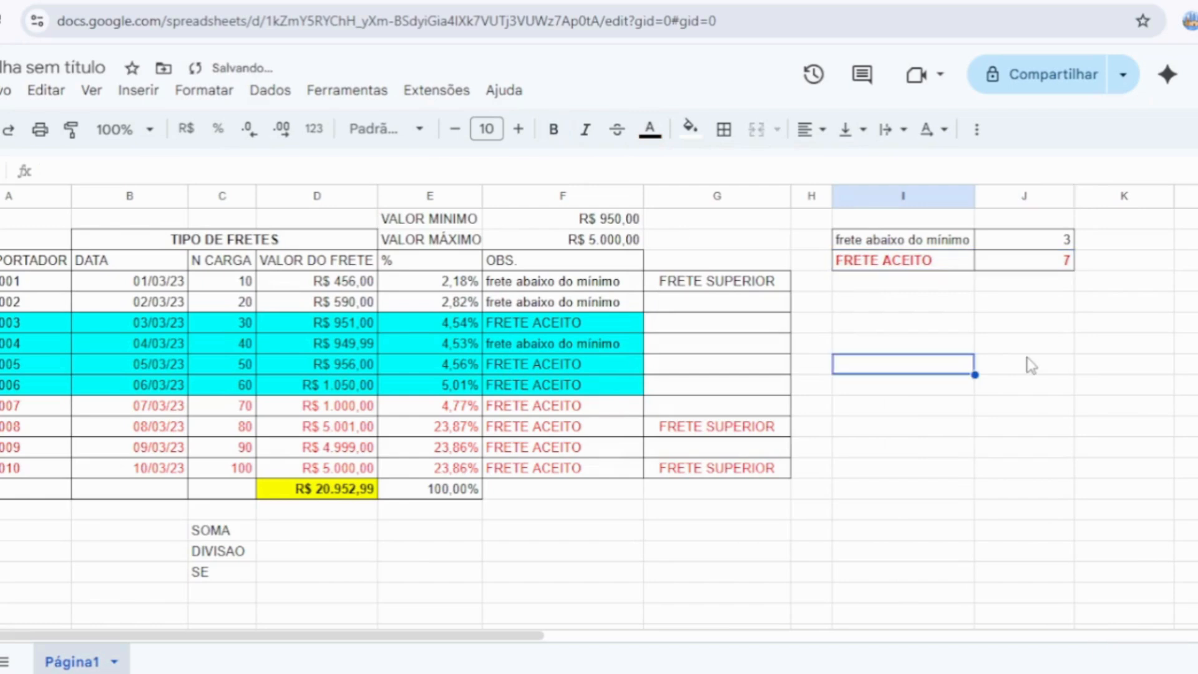
left_click(1035, 351)
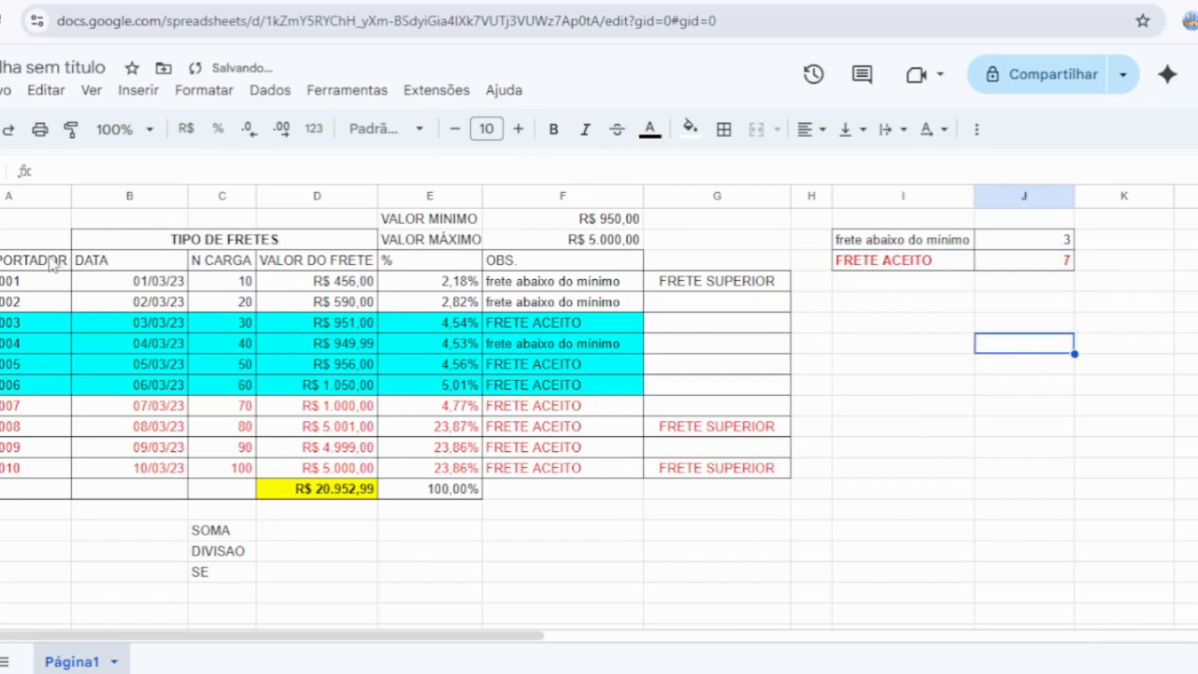
Step: Create a filter on the freight table's header row from TRANSPORTADOR through column G
left_click_drag(56, 263, 679, 270)
left_click(269, 93)
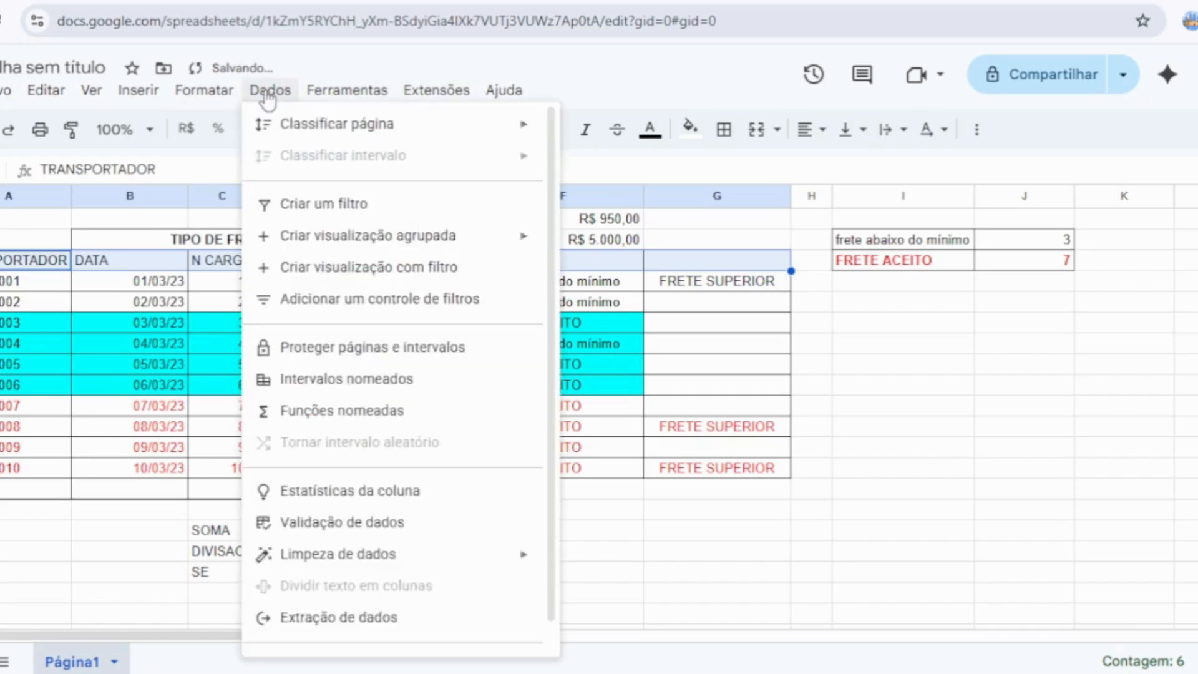
left_click(303, 205)
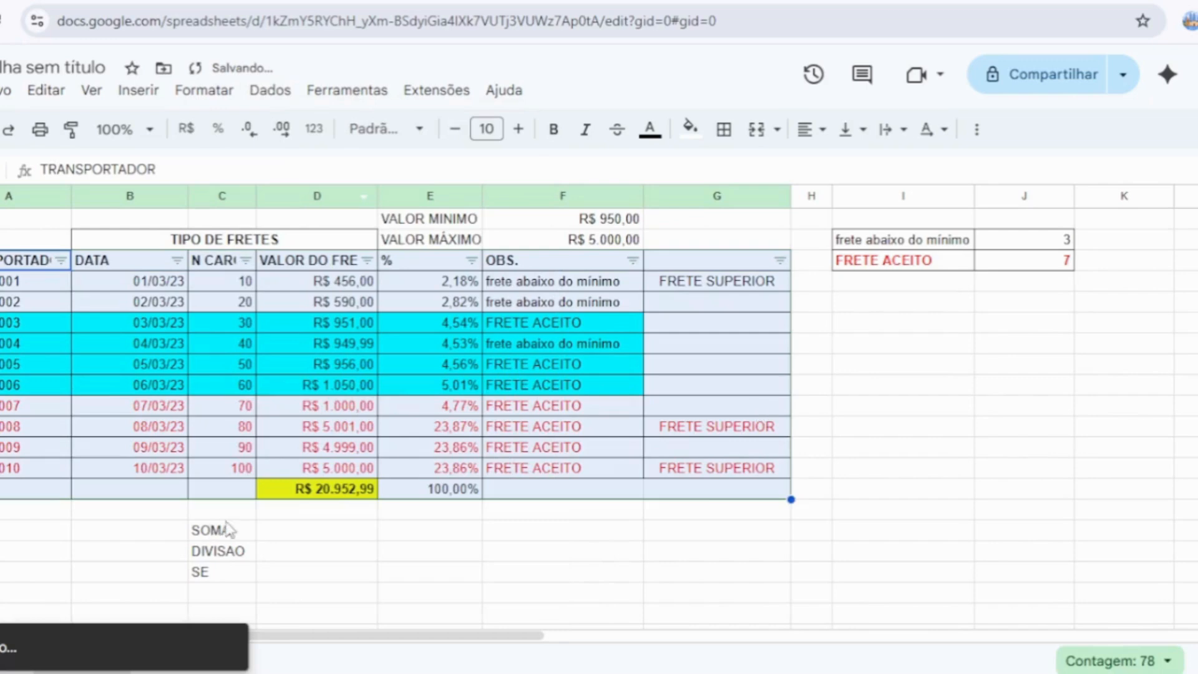
left_click(934, 476)
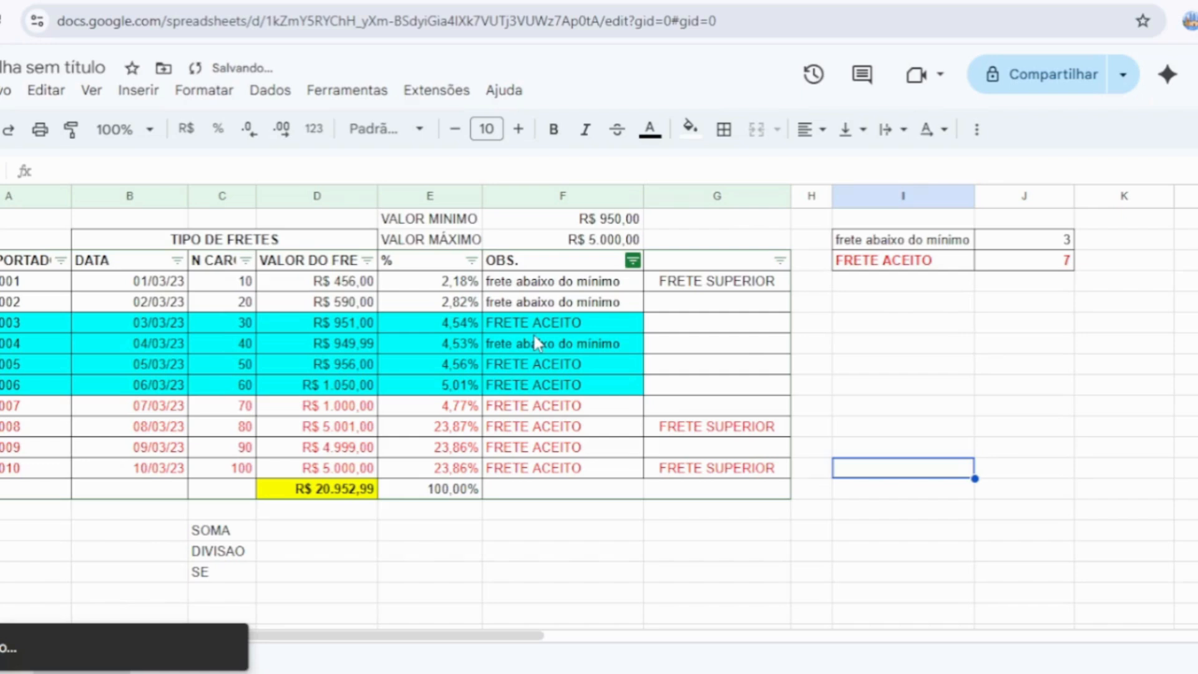
Step: Undo the last filter change on the OBS. column
key("ctrl+z")
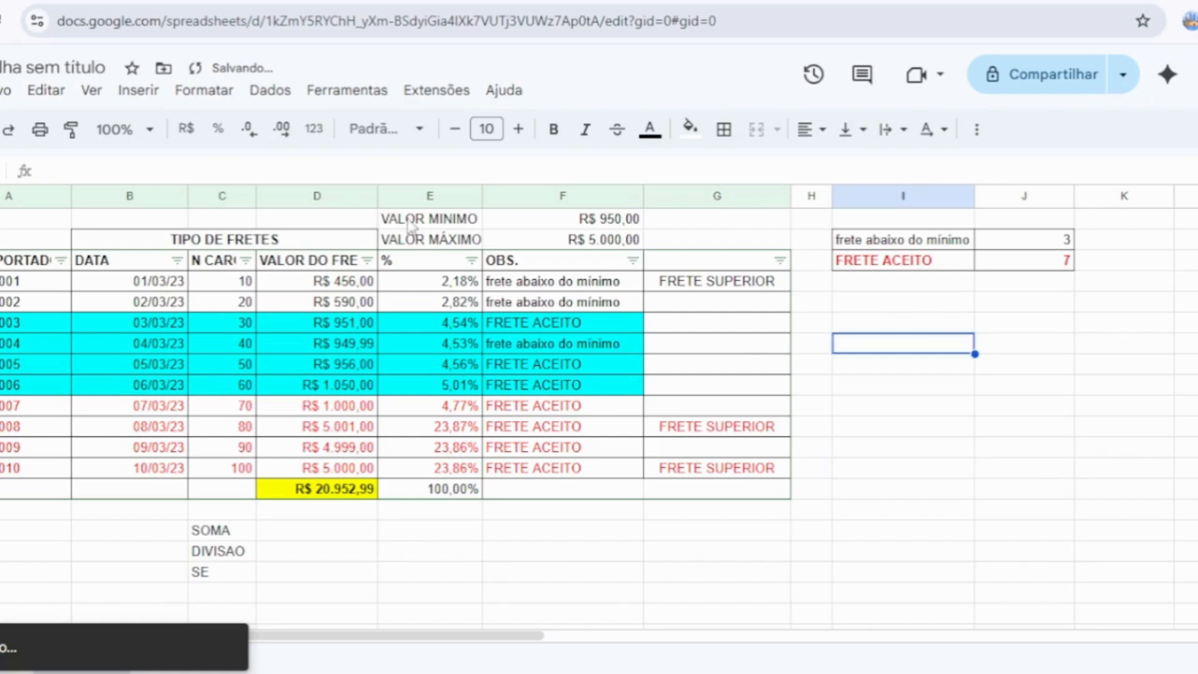
left_click(530, 537)
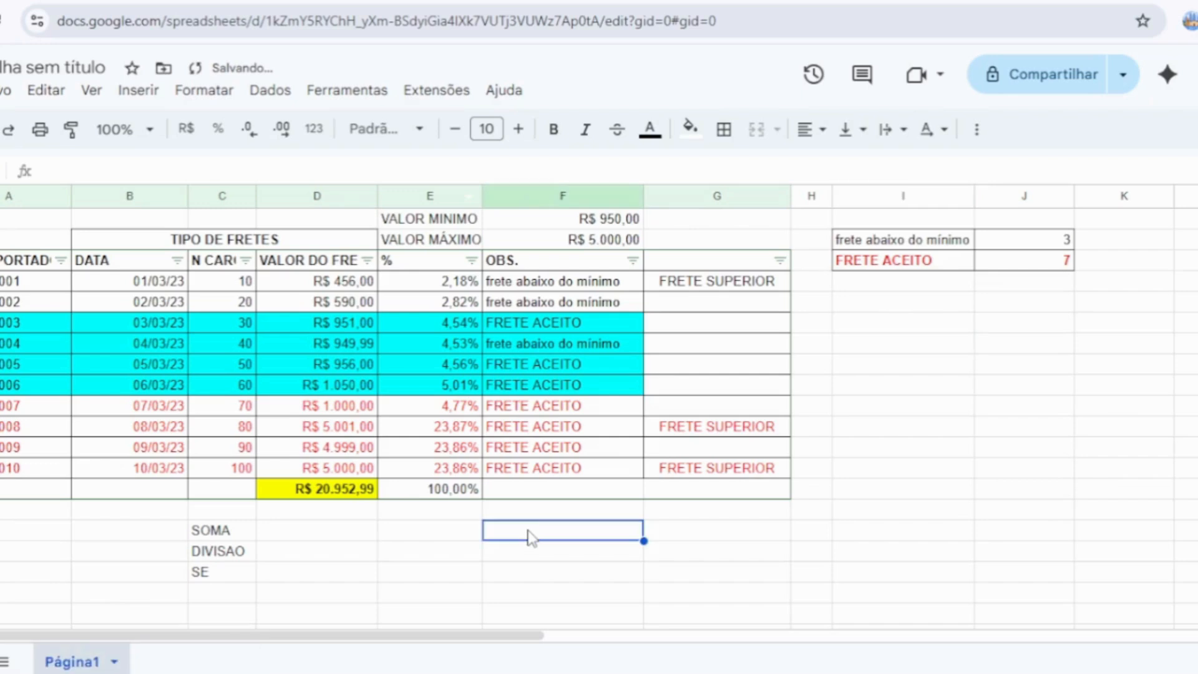
left_click(706, 532)
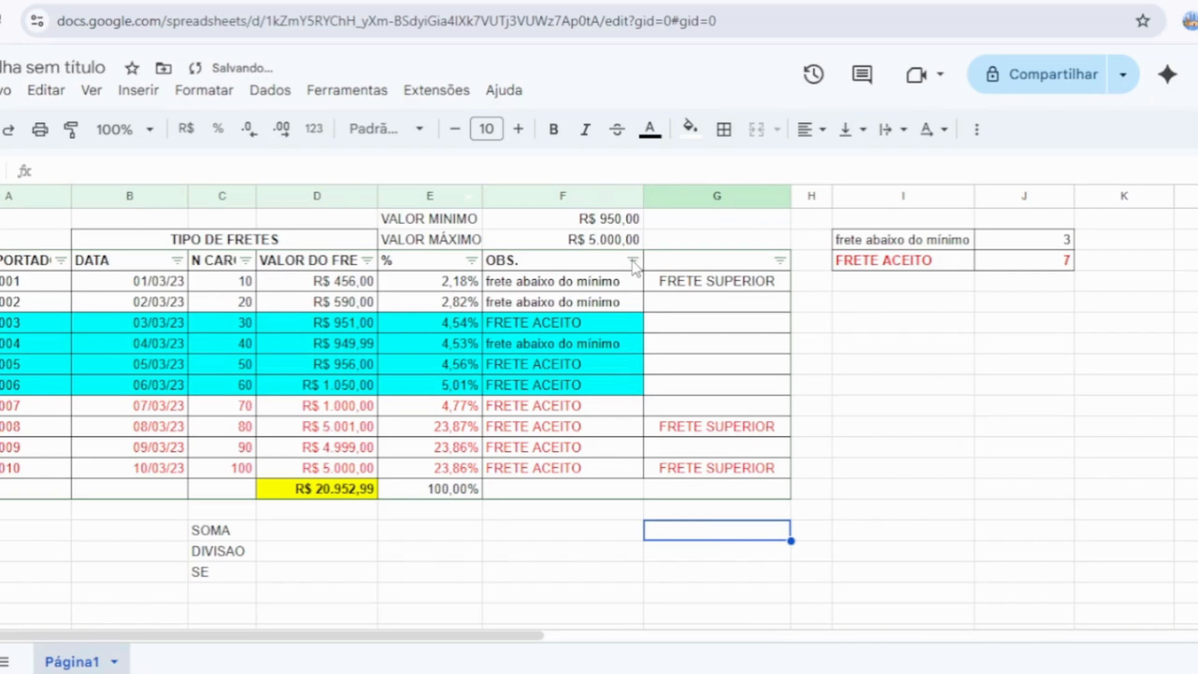
Step: Filter the OBS. column to exclude FRETE ACEITO, keeping the blanks and "frete abaixo do mínimo"
left_click(633, 261)
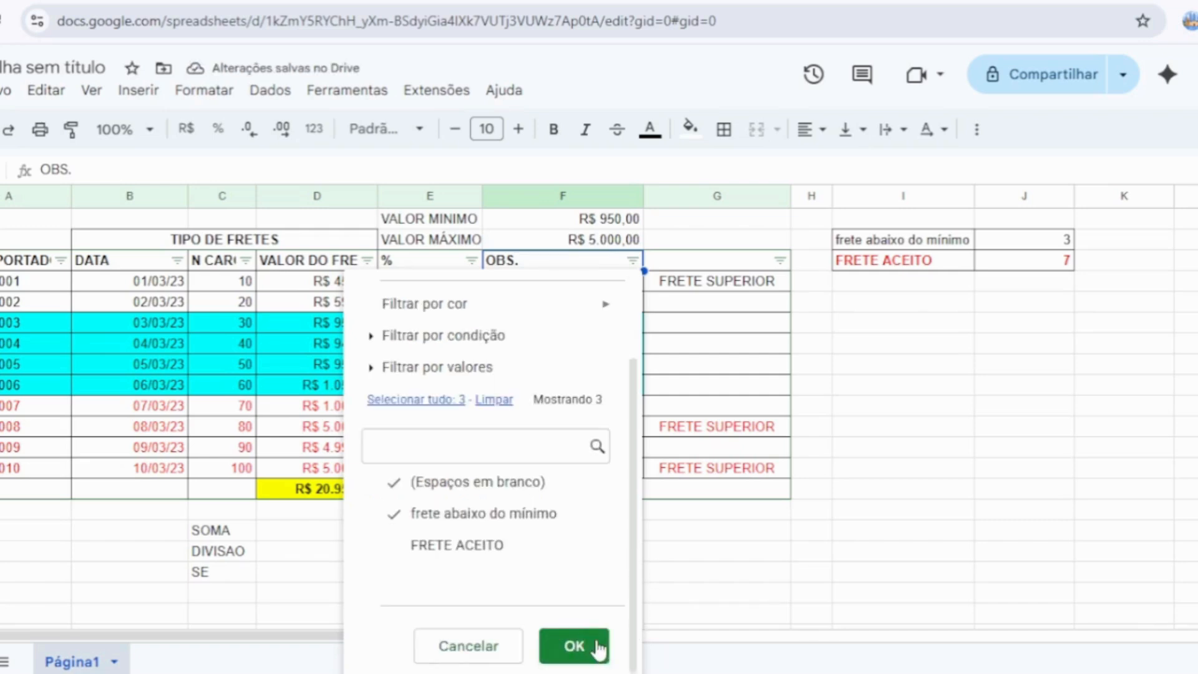
left_click(597, 651)
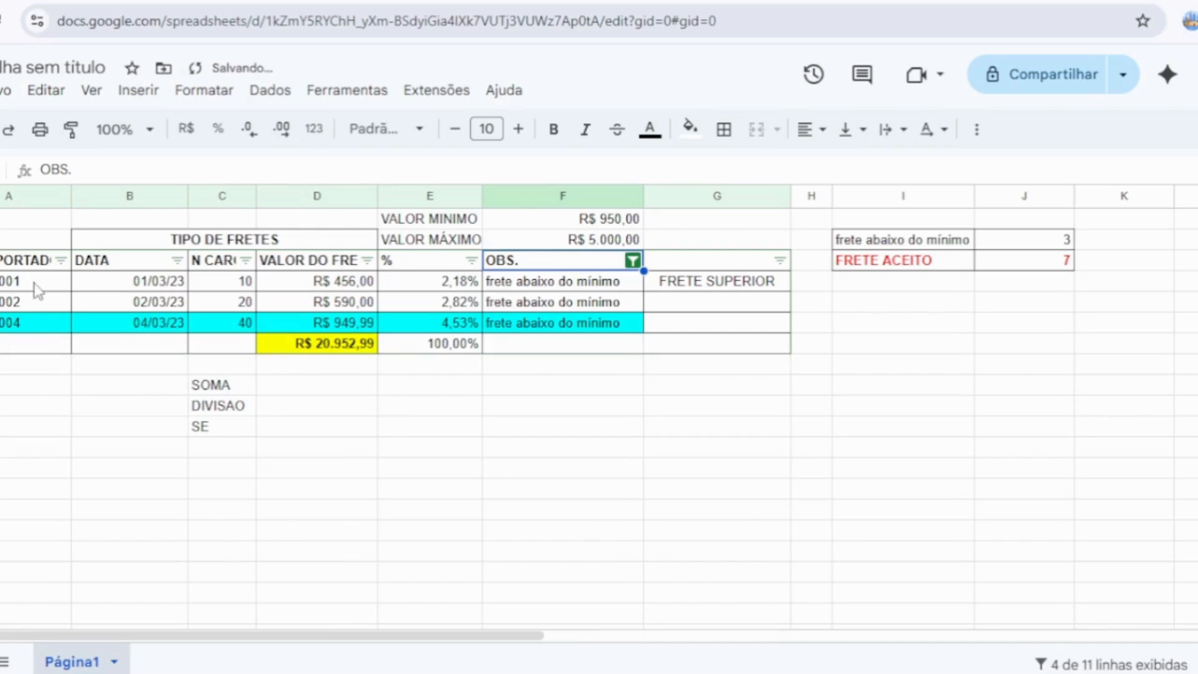
Step: Give the three filtered "frete abaixo do mínimo" rows, from column A to G, red text and a yellow fill
left_click_drag(38, 290, 676, 329)
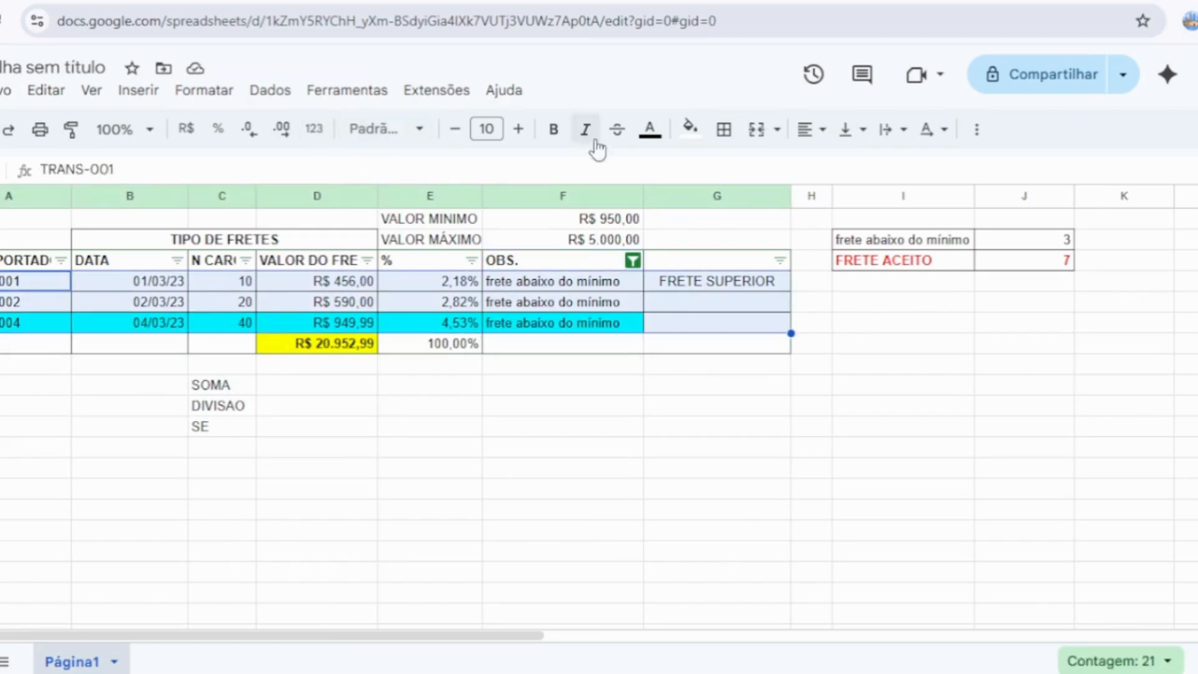
left_click(650, 129)
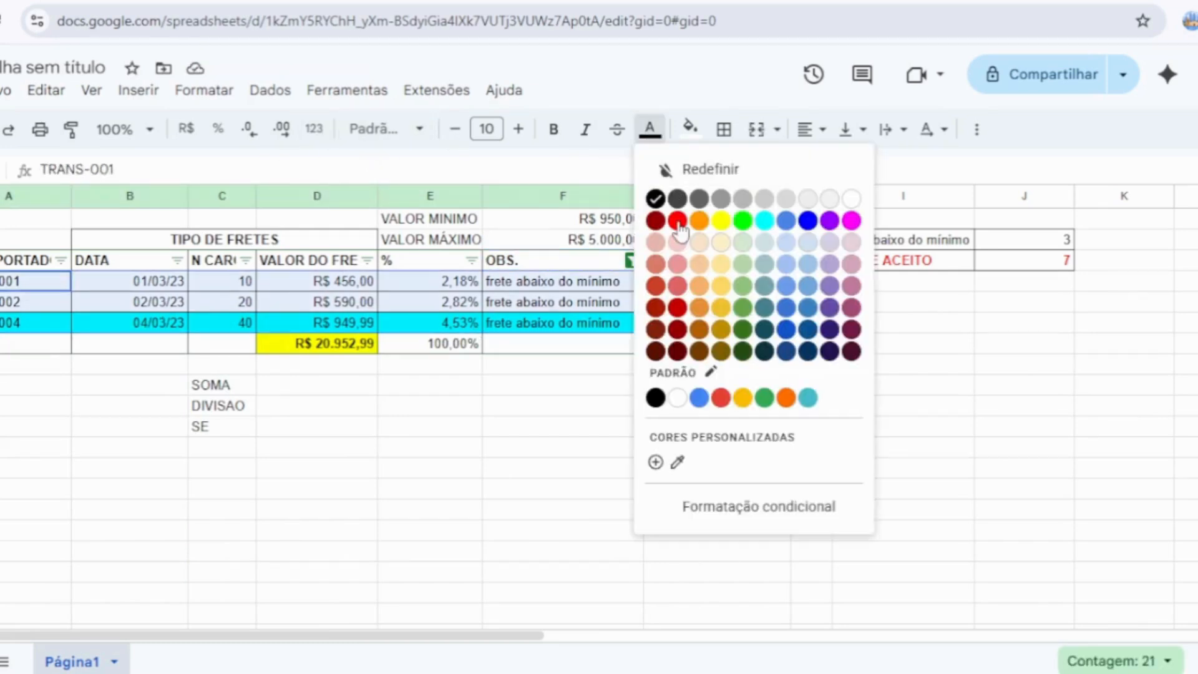
left_click(677, 220)
left_click(652, 132)
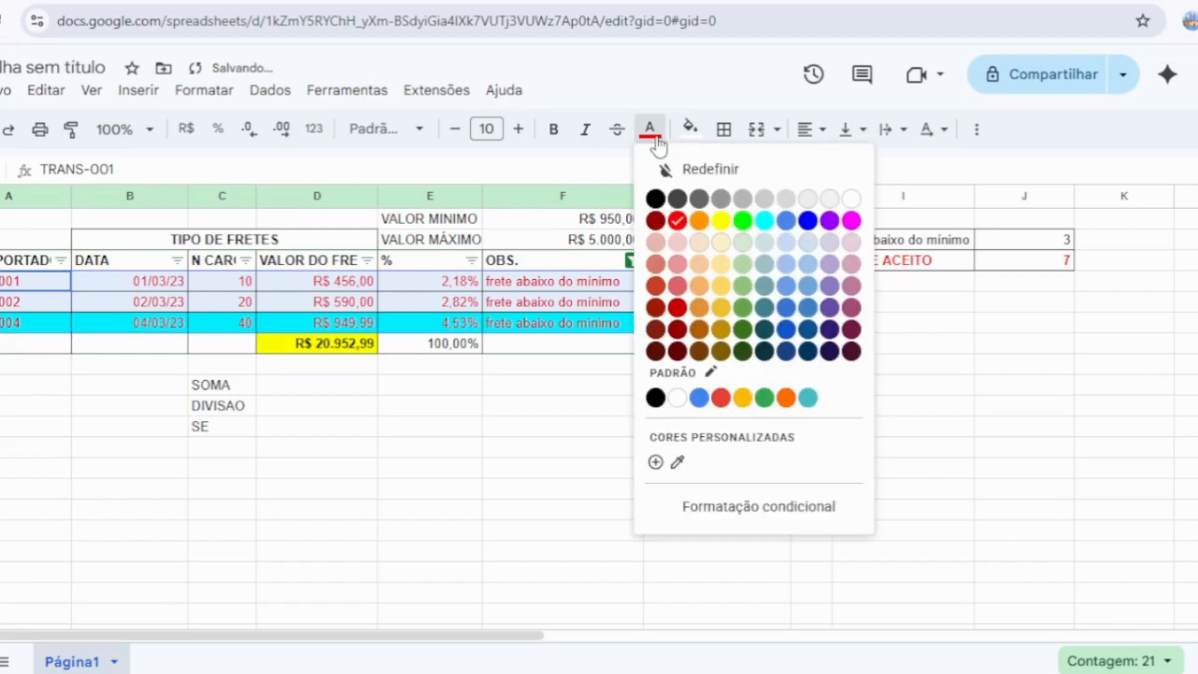
left_click(689, 129)
left_click(754, 223)
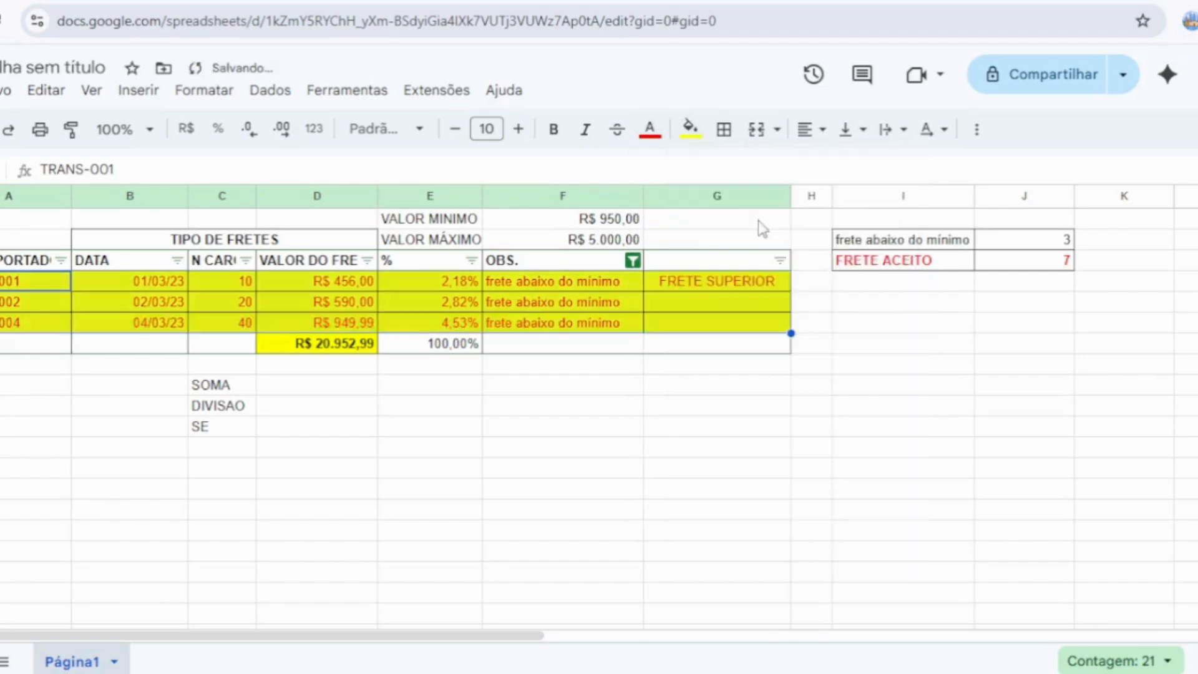
left_click(580, 417)
Step: Select all values in the OBS. column filter to show every row of the freight table again
left_click(633, 261)
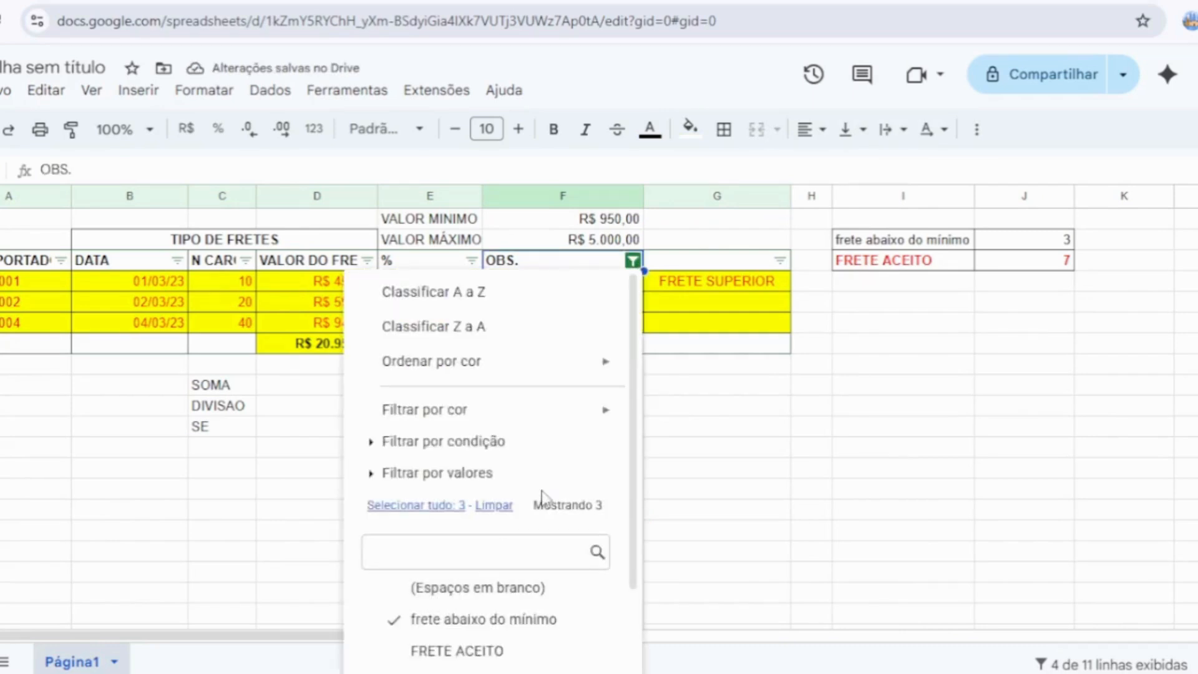
left_click(439, 506)
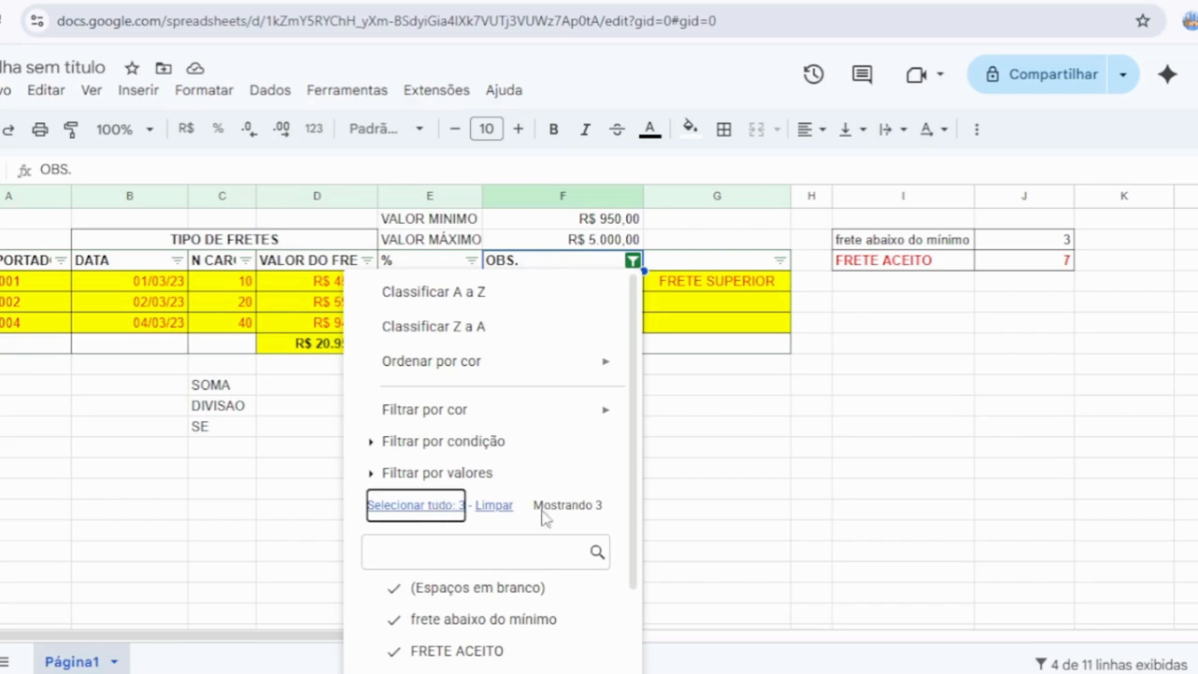
scroll(633, 599, "down", 2)
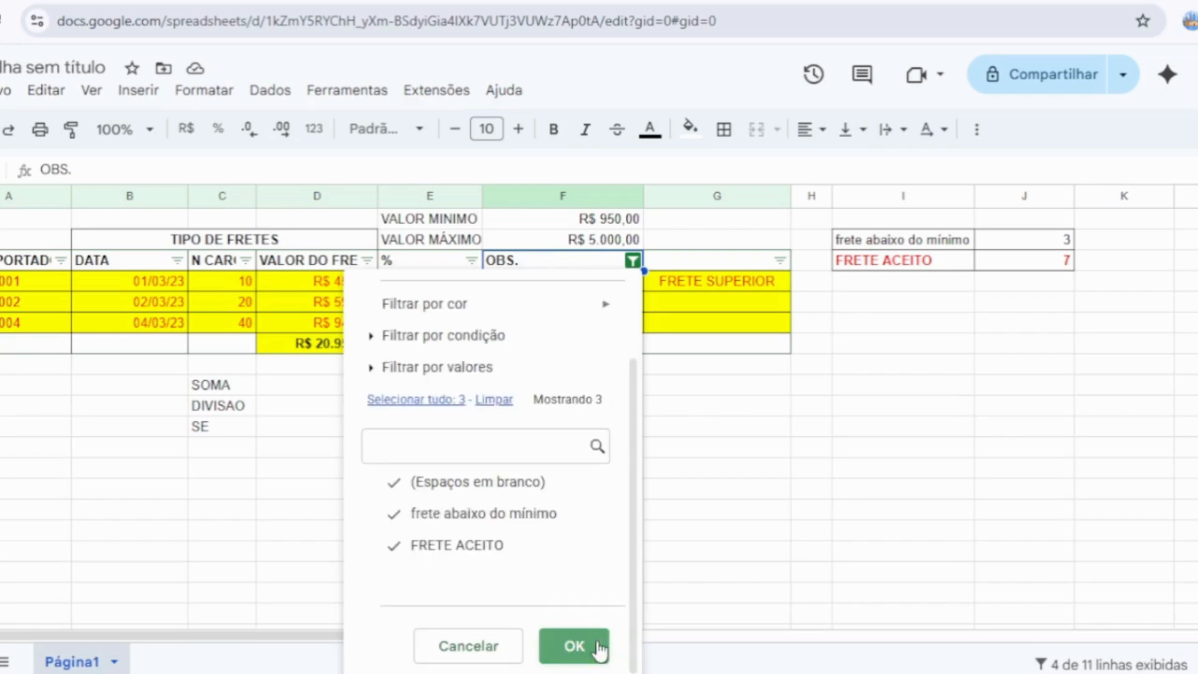
left_click(573, 645)
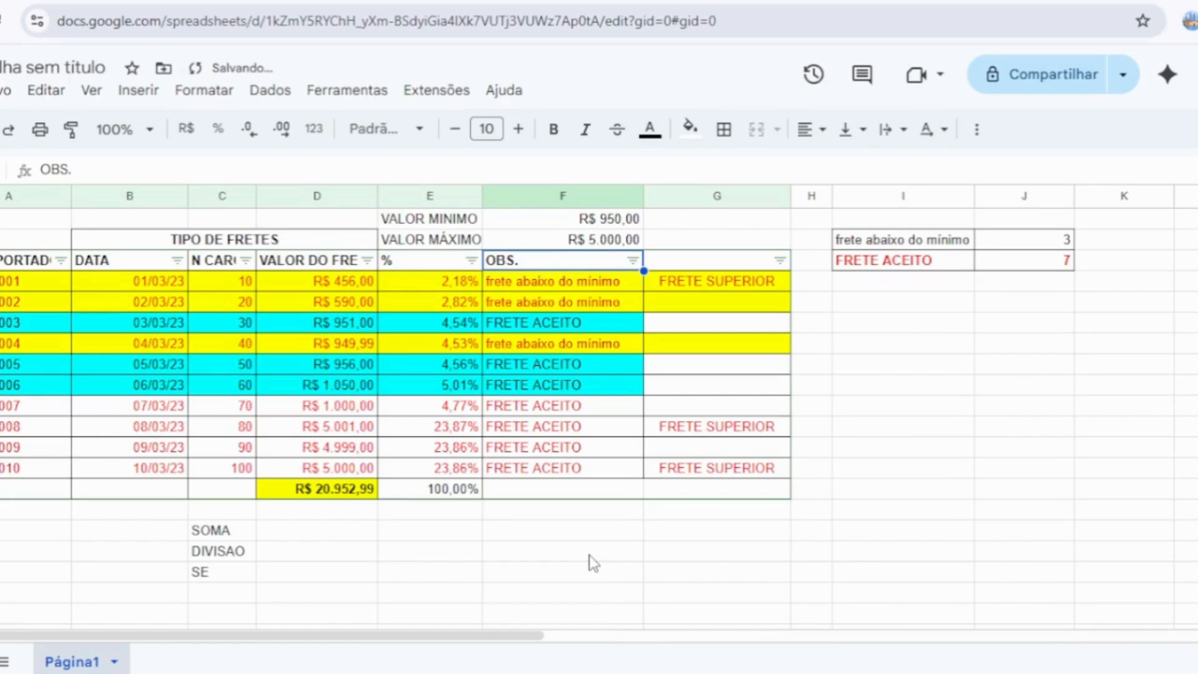
Step: Filter the OBS. column to exclude "frete abaixo do mínimo", keeping the blanks and FRETE ACEITO
left_click(633, 260)
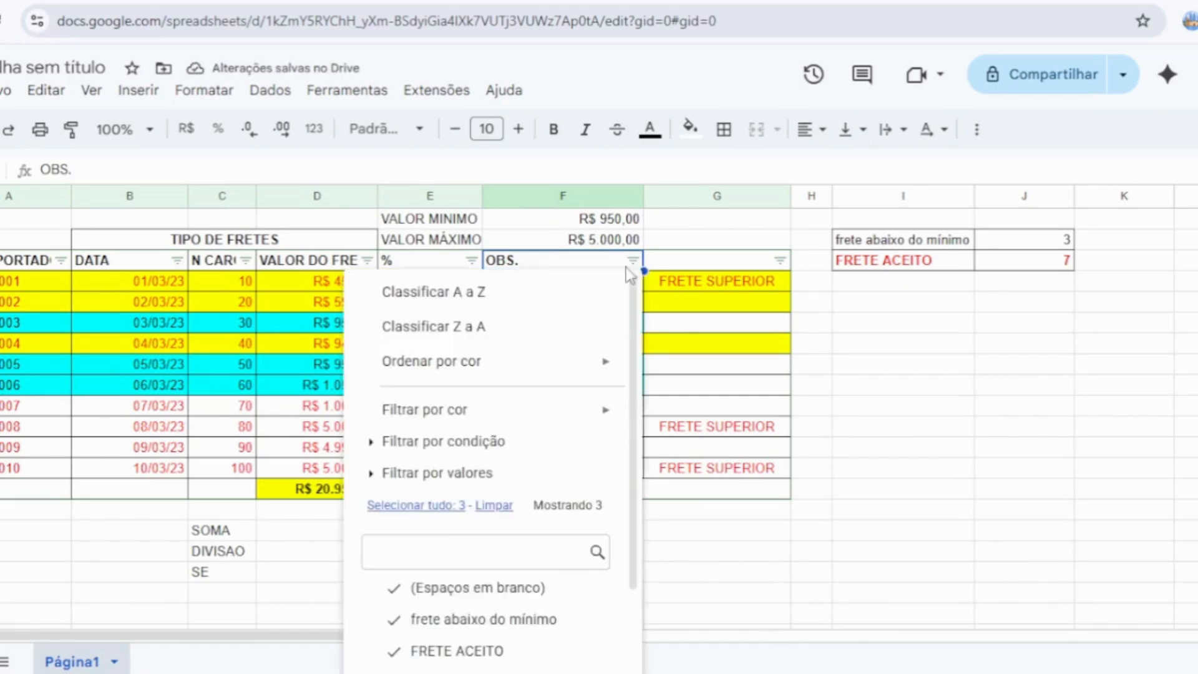
left_click(437, 619)
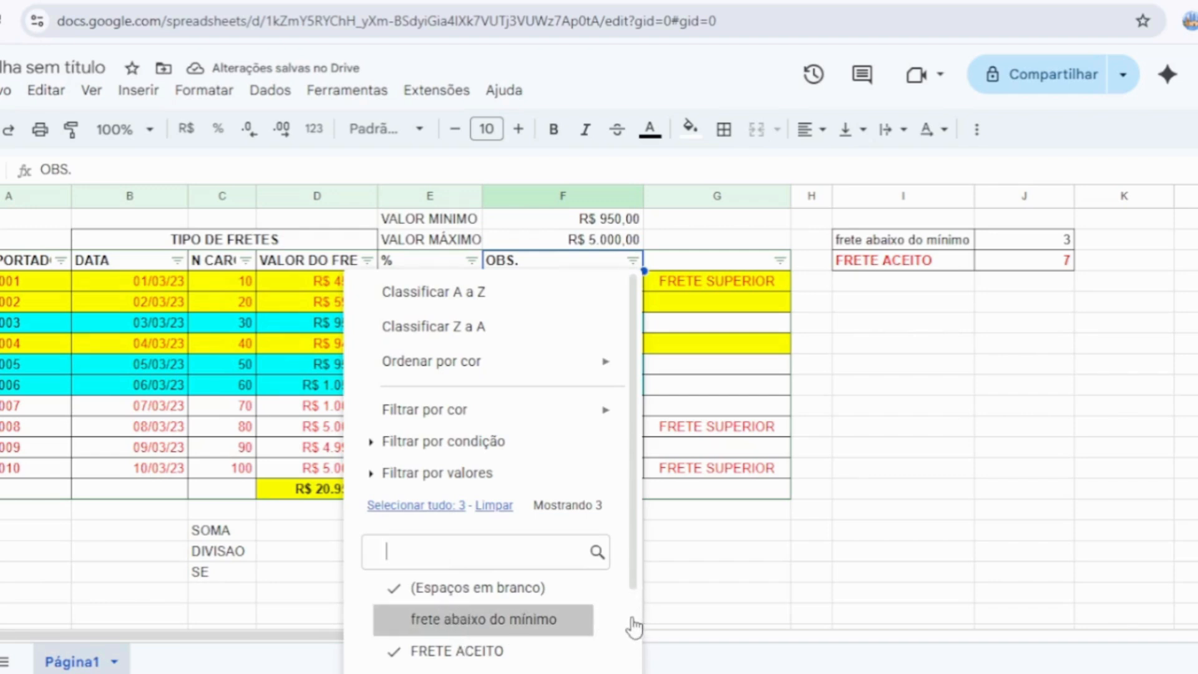
scroll(632, 626, "down", 2)
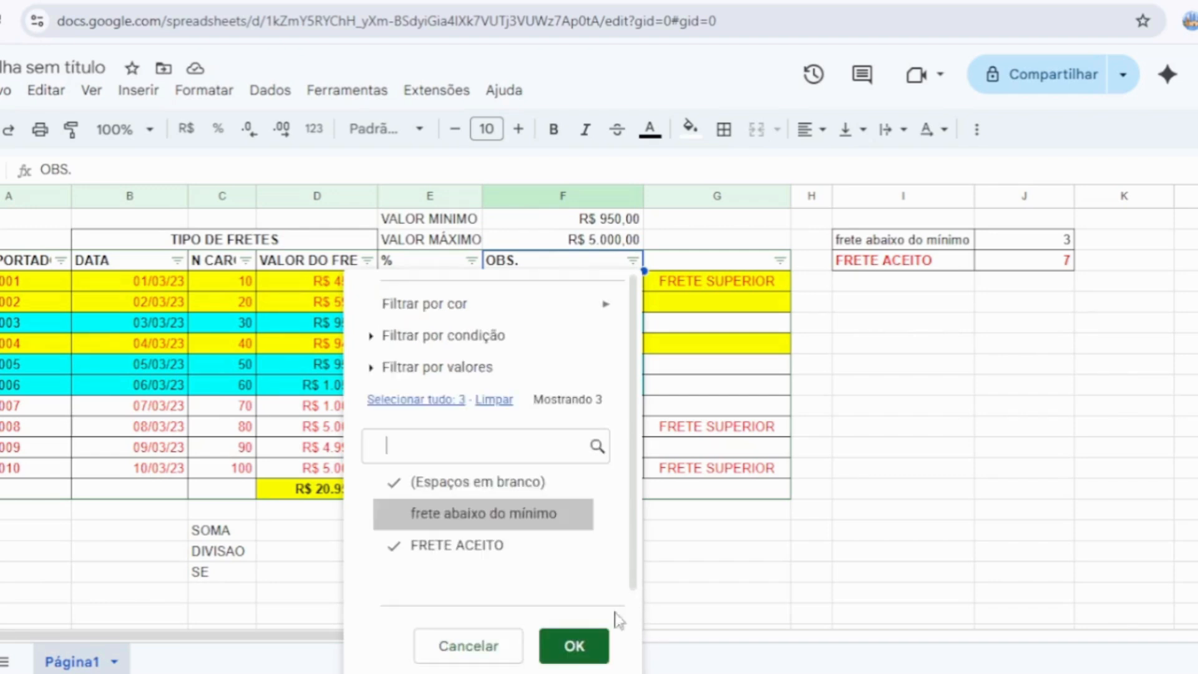
left_click(570, 644)
left_click(684, 513)
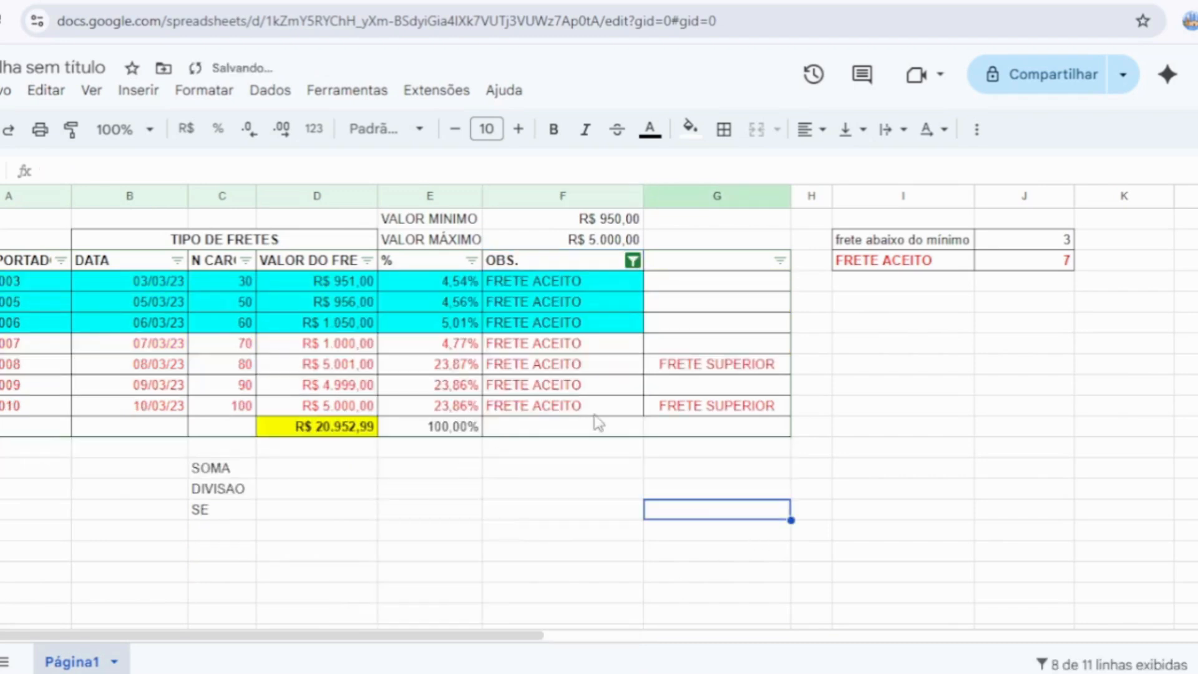
Step: Fill the filtered FRETE ACEITO rows from column A to G with cyan
left_click_drag(28, 282, 696, 409)
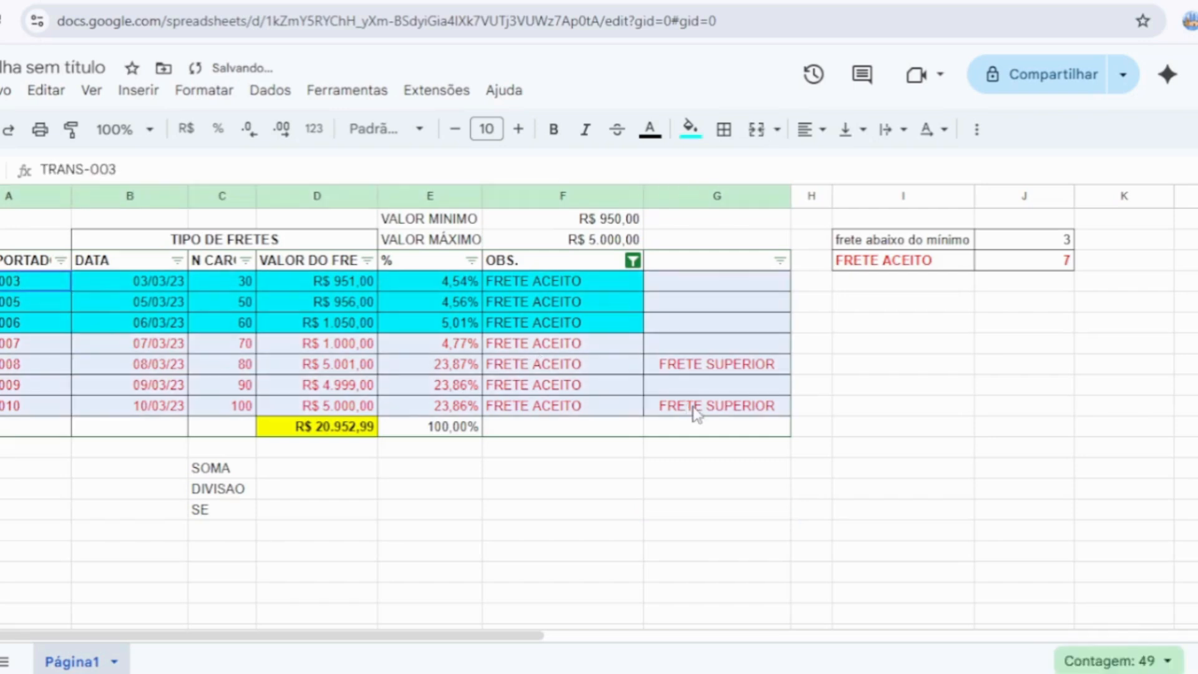
left_click(690, 127)
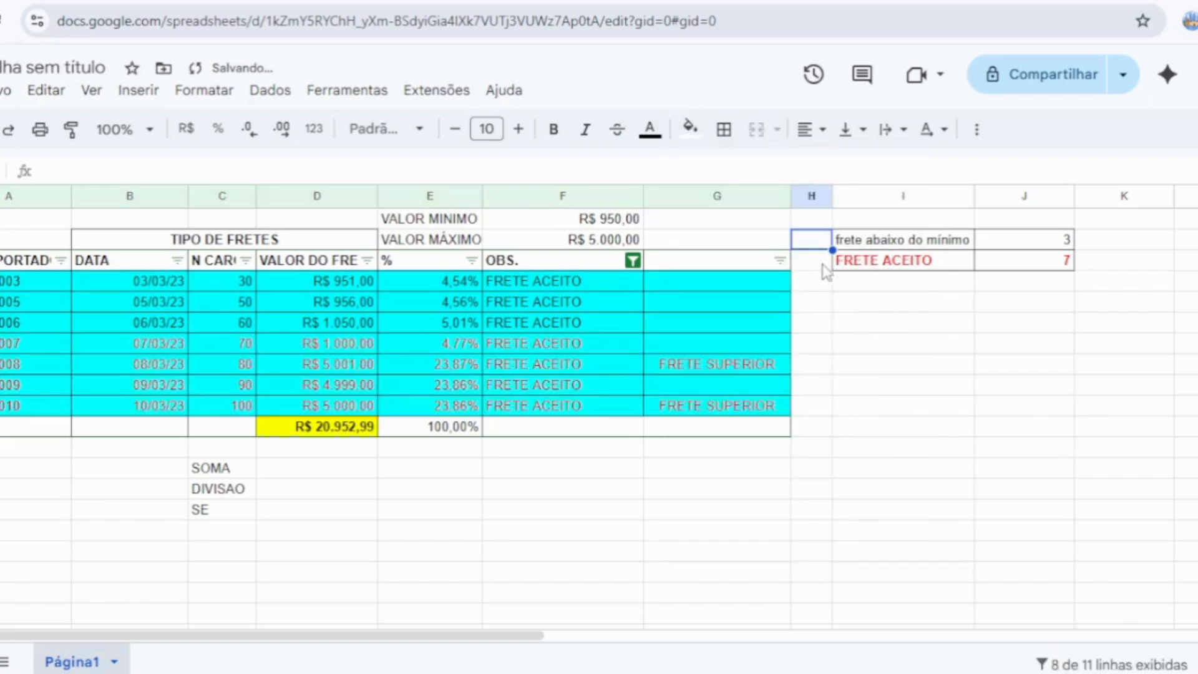
Step: Give the empty column H cell beside the "frete abaixo do mínimo" count label a light blue fill and blue text colour
left_click(689, 128)
left_click(849, 243)
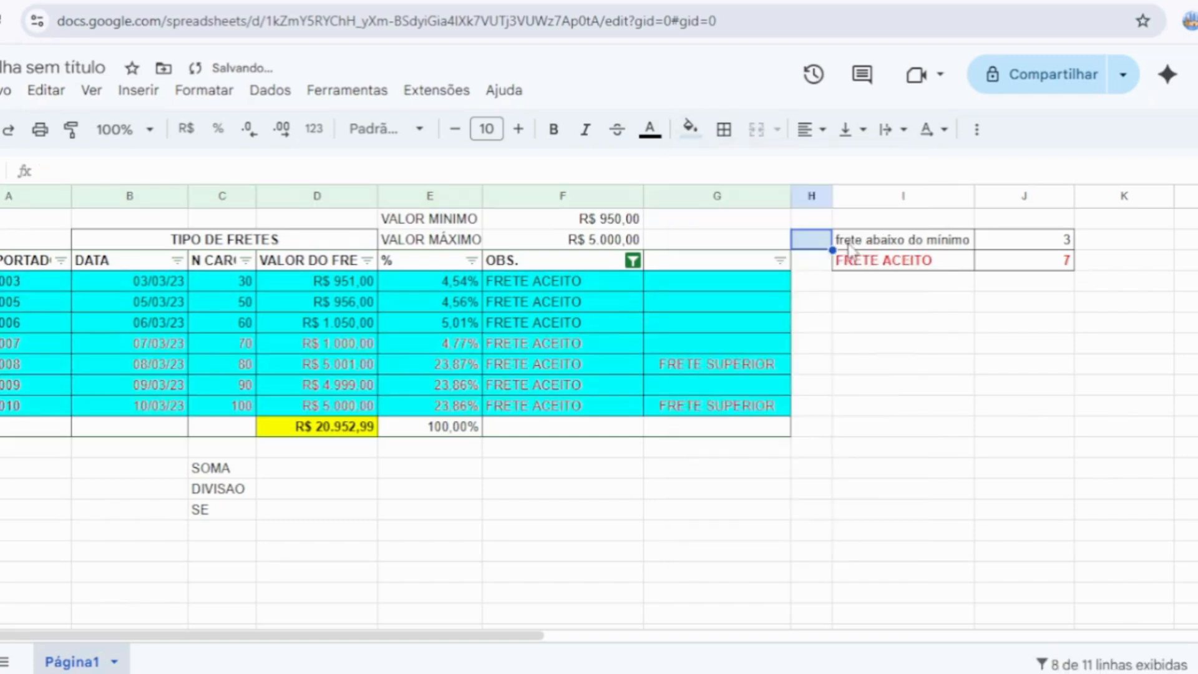
left_click(649, 129)
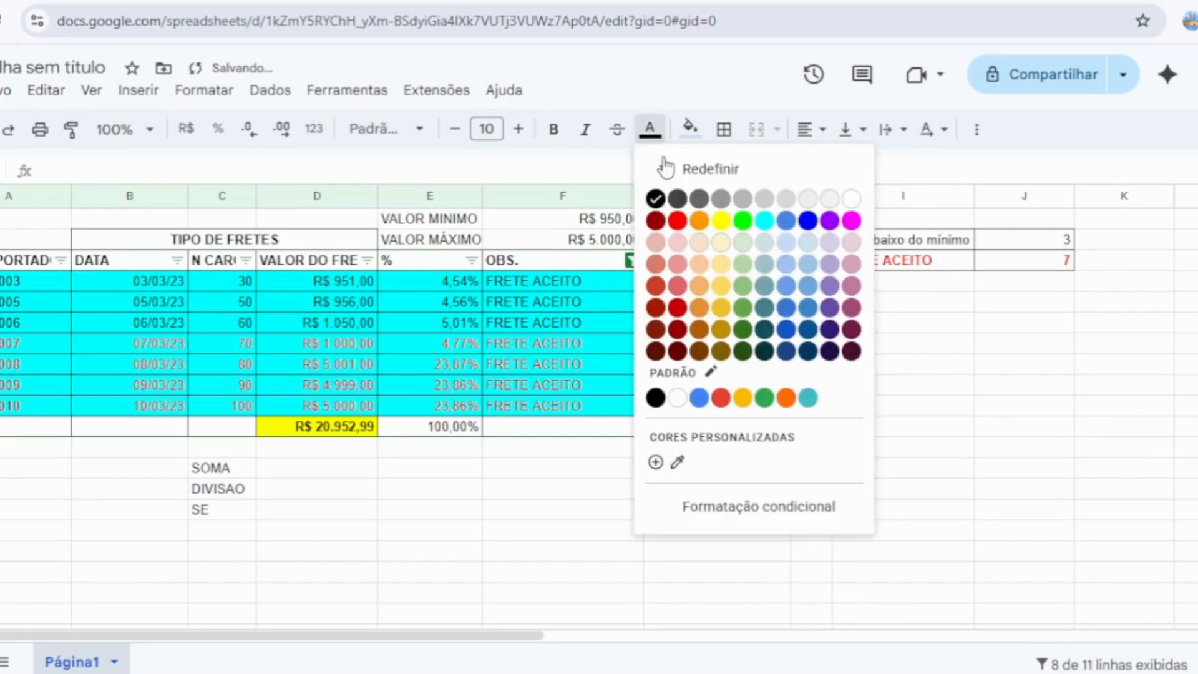
left_click(808, 221)
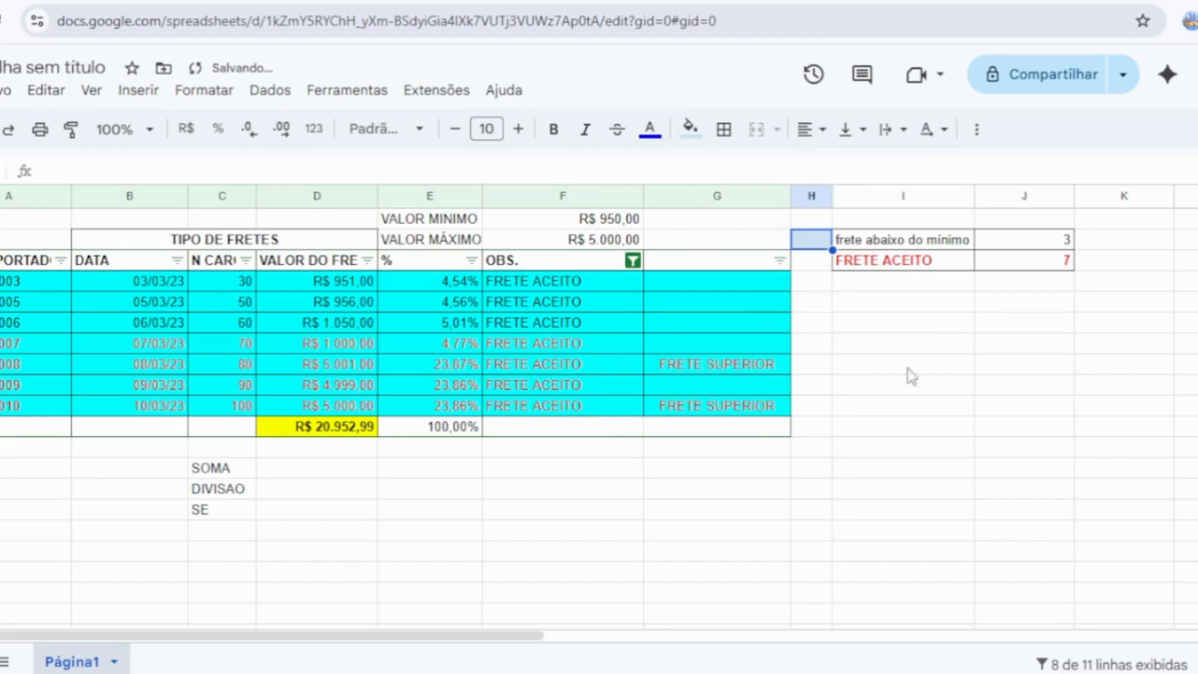
left_click(880, 453)
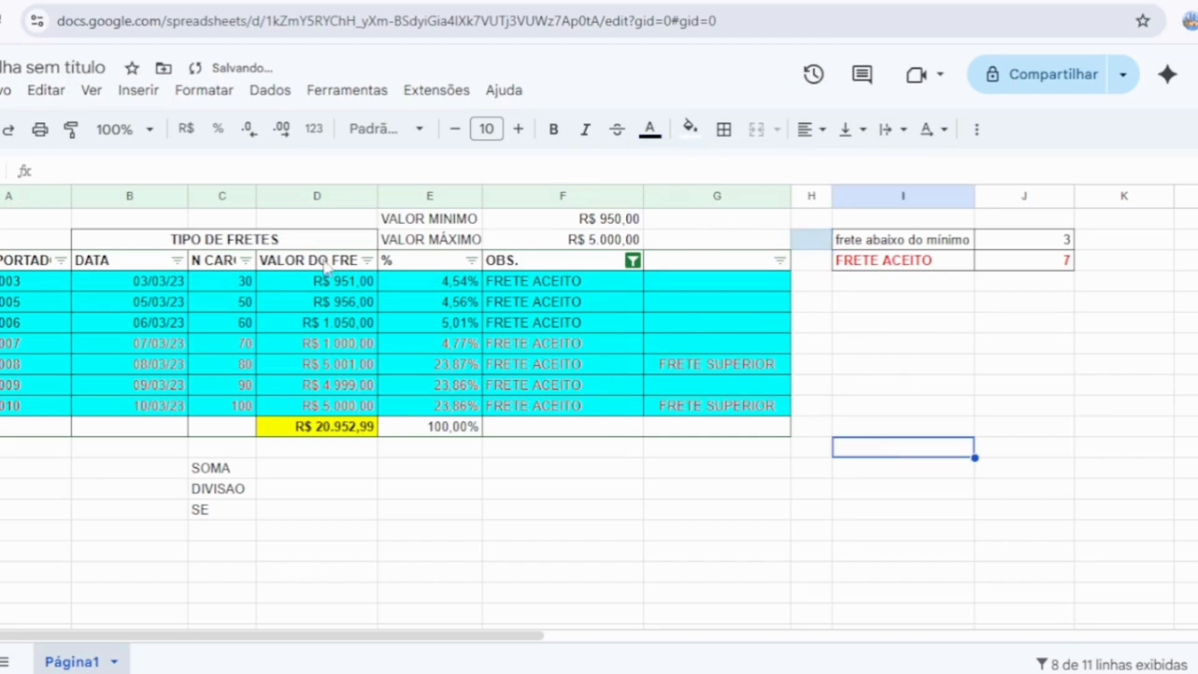
Step: Give the filtered FRETE ACEITO rows, from column A to G, a light blue fill and blue text
left_click_drag(28, 282, 701, 406)
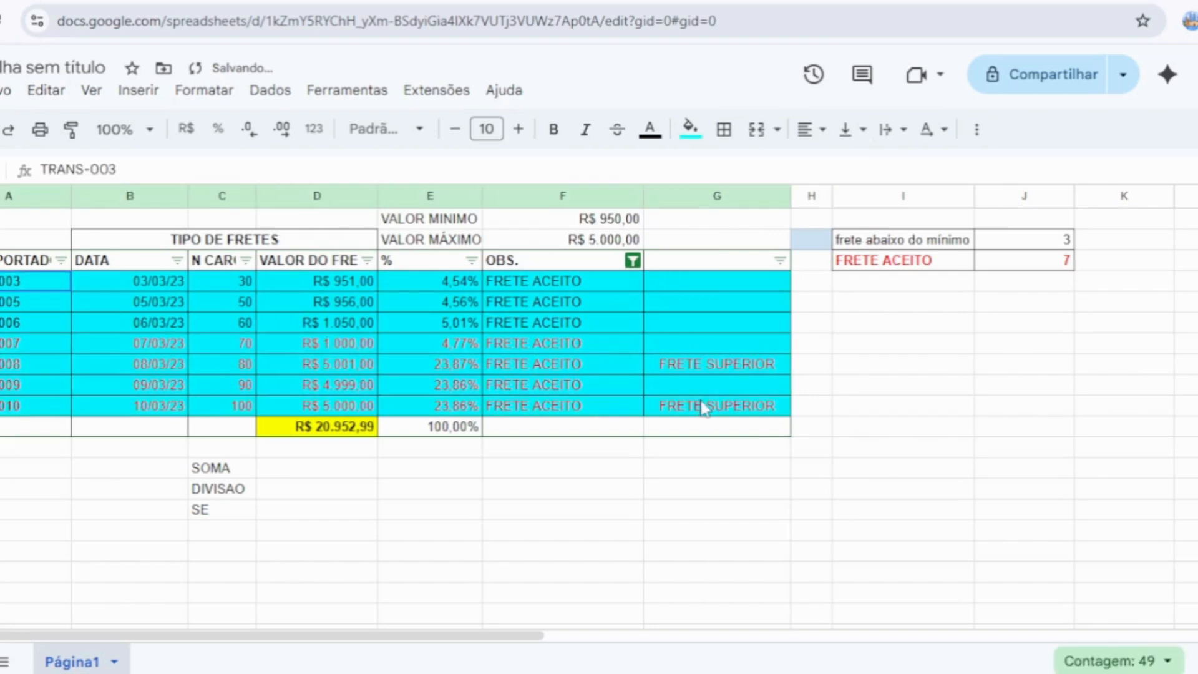
left_click(689, 128)
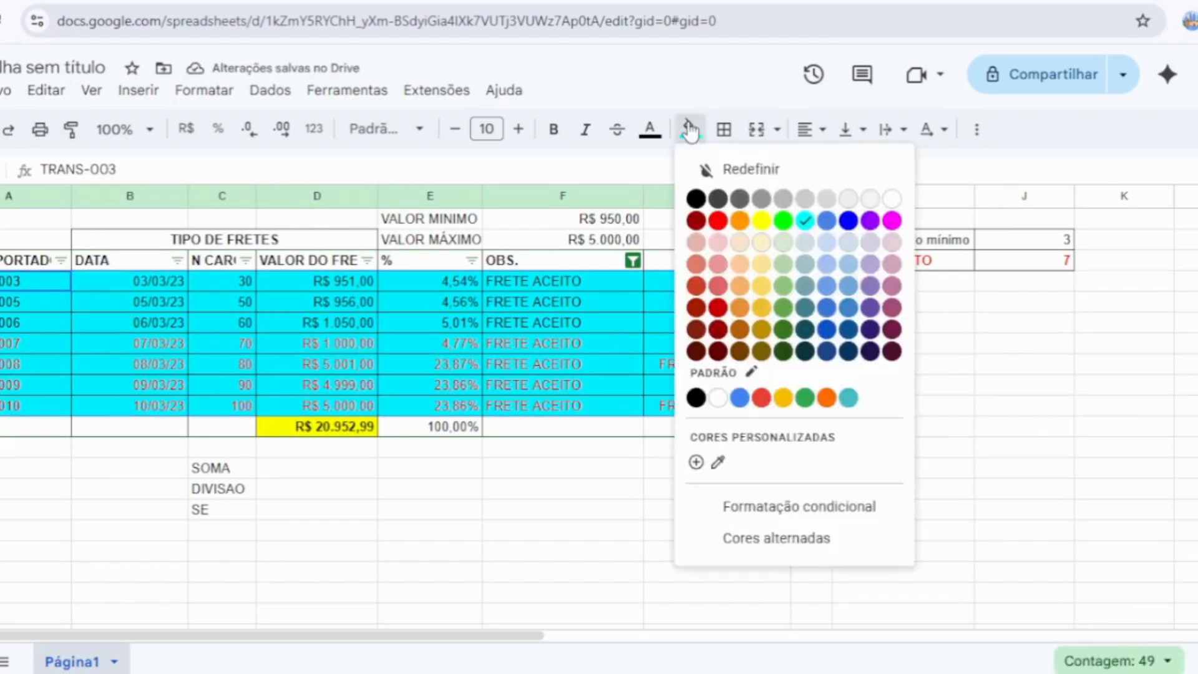
left_click(850, 257)
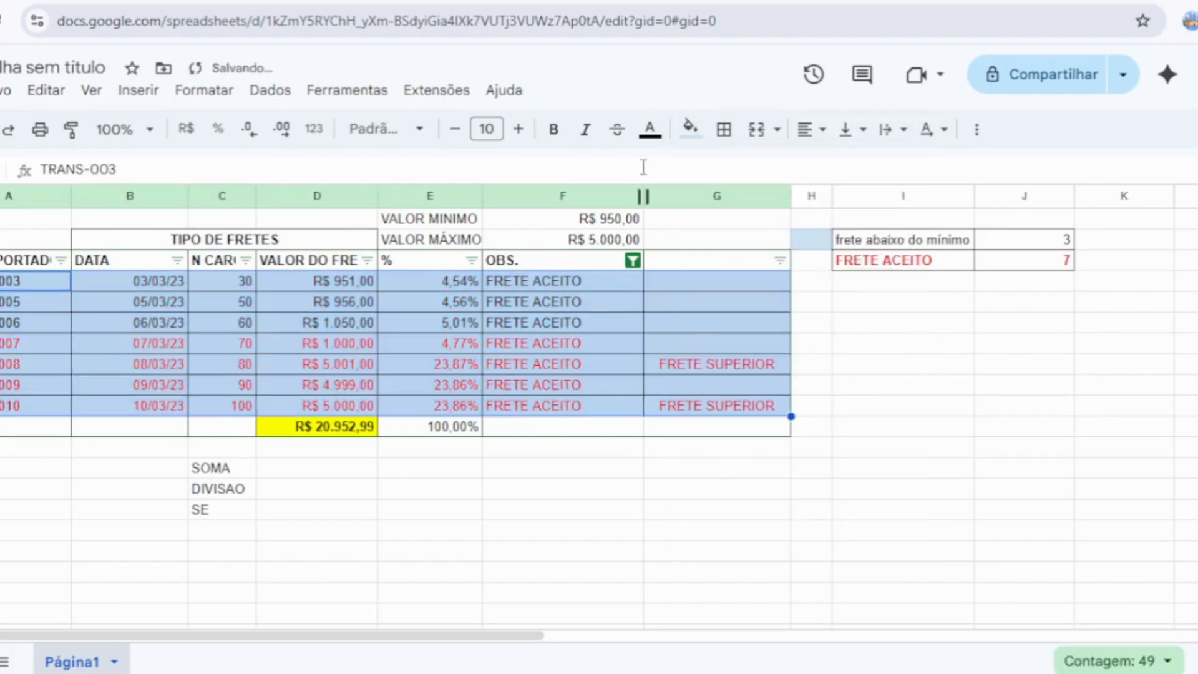
left_click(651, 128)
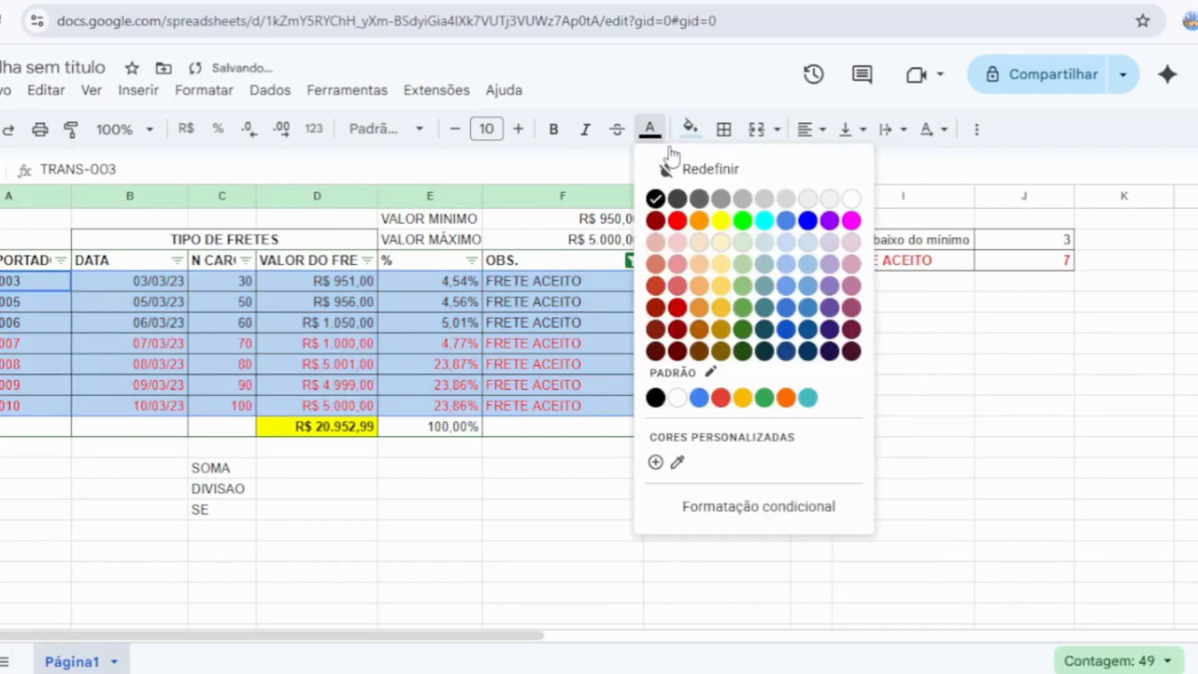
left_click(807, 220)
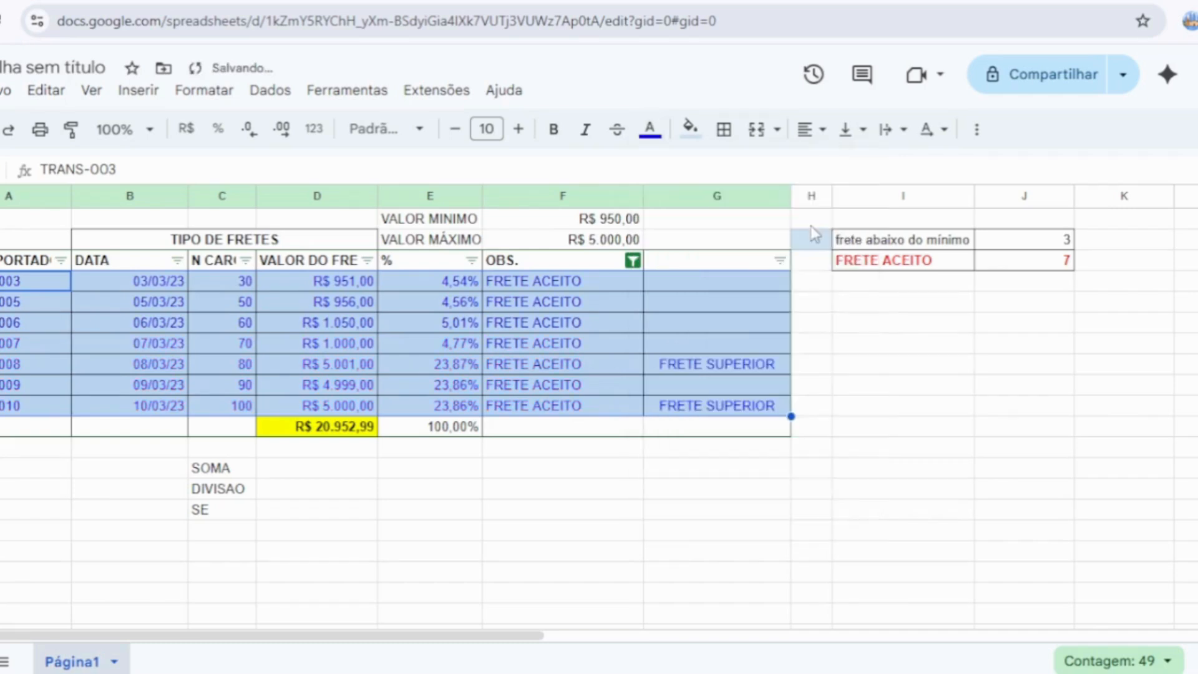
Step: Centre the contents of the filtered FRETE ACEITO rows horizontally
left_click(813, 129)
left_click(842, 168)
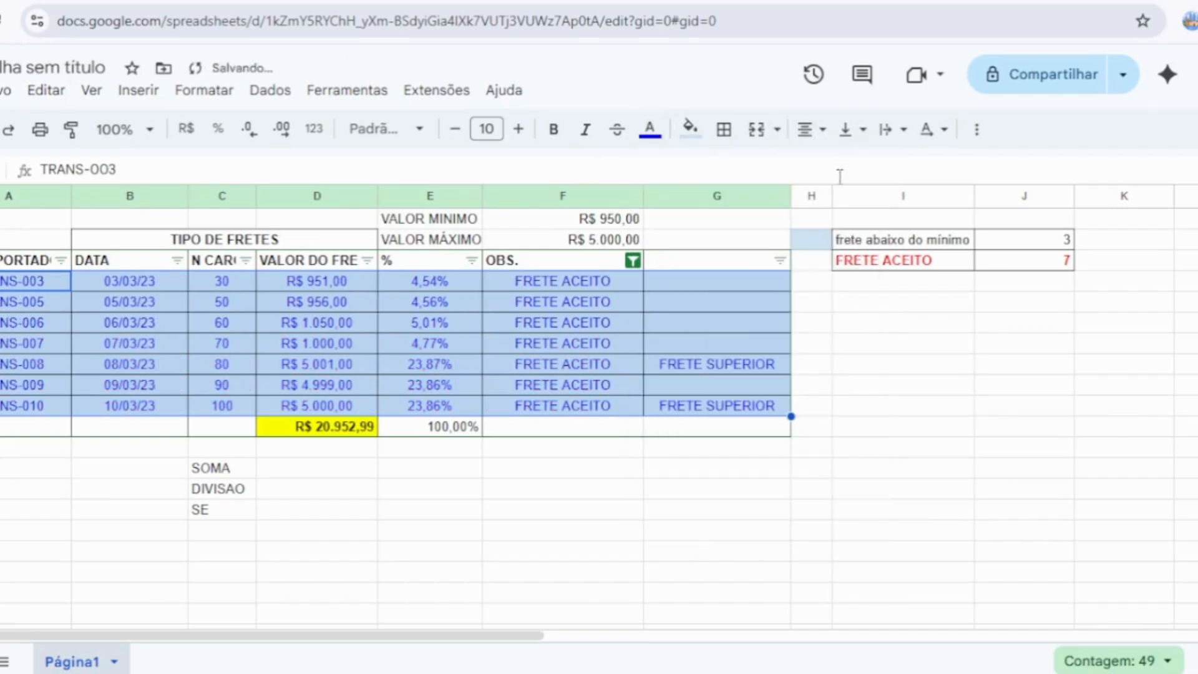
left_click(544, 532)
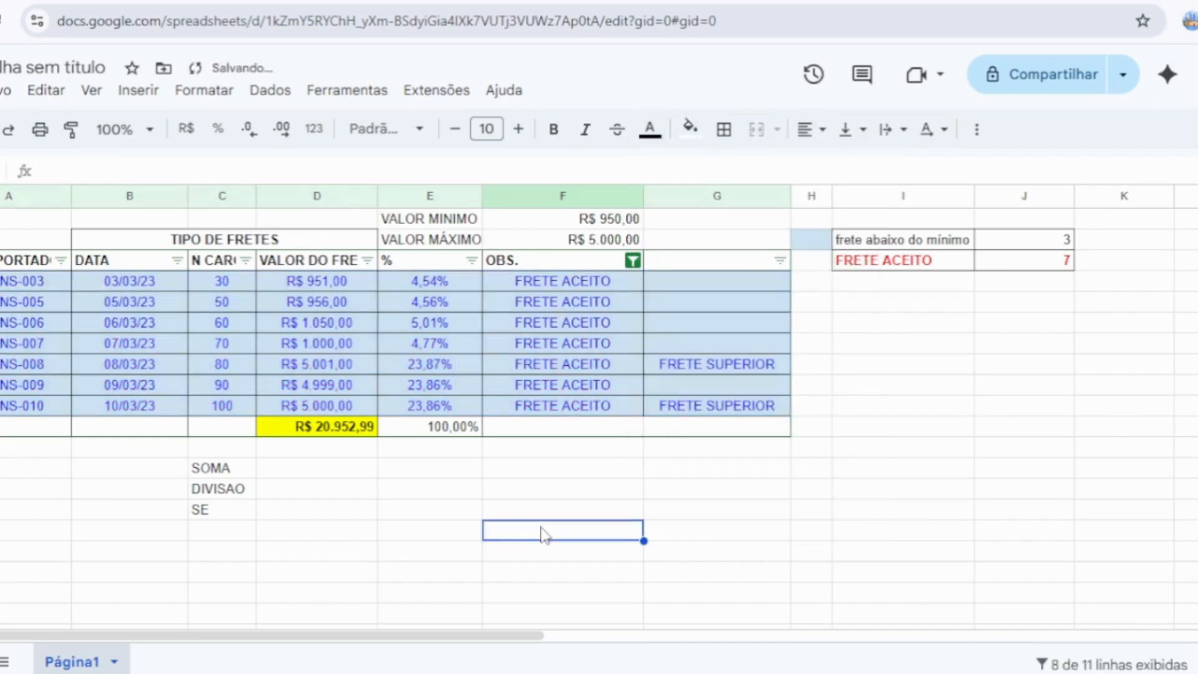
Step: Select all values in the OBS. column filter so that every freight row is shown again
left_click(633, 261)
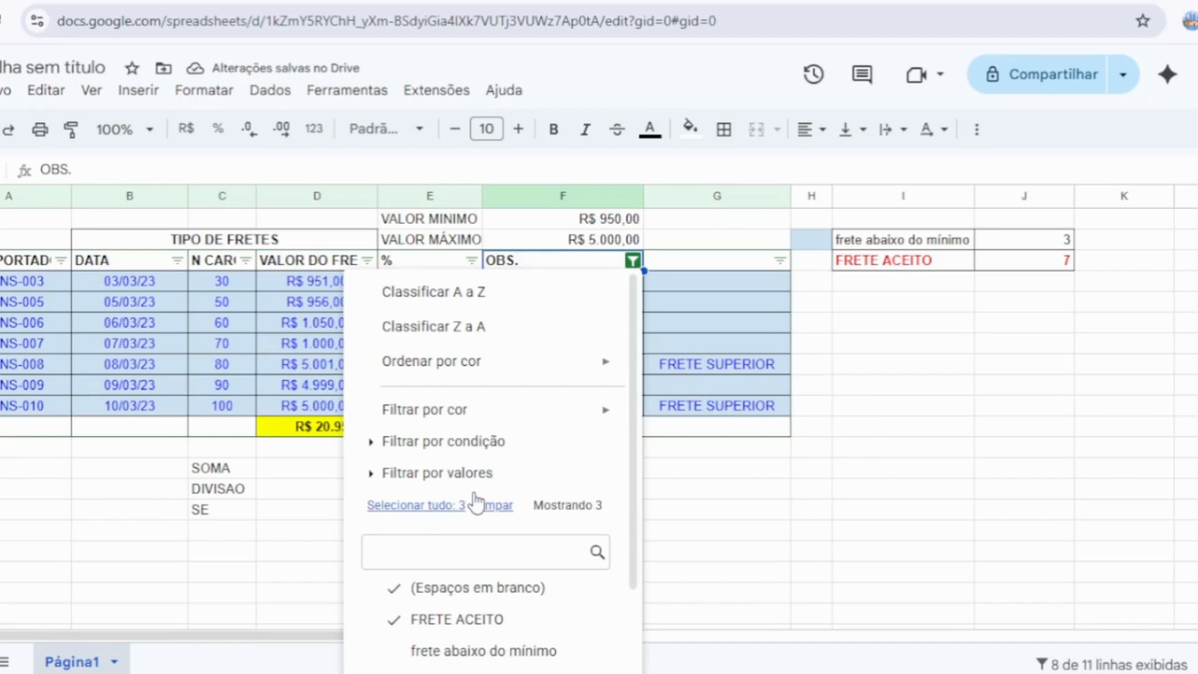
left_click(416, 505)
scroll(487, 552, "down", 2)
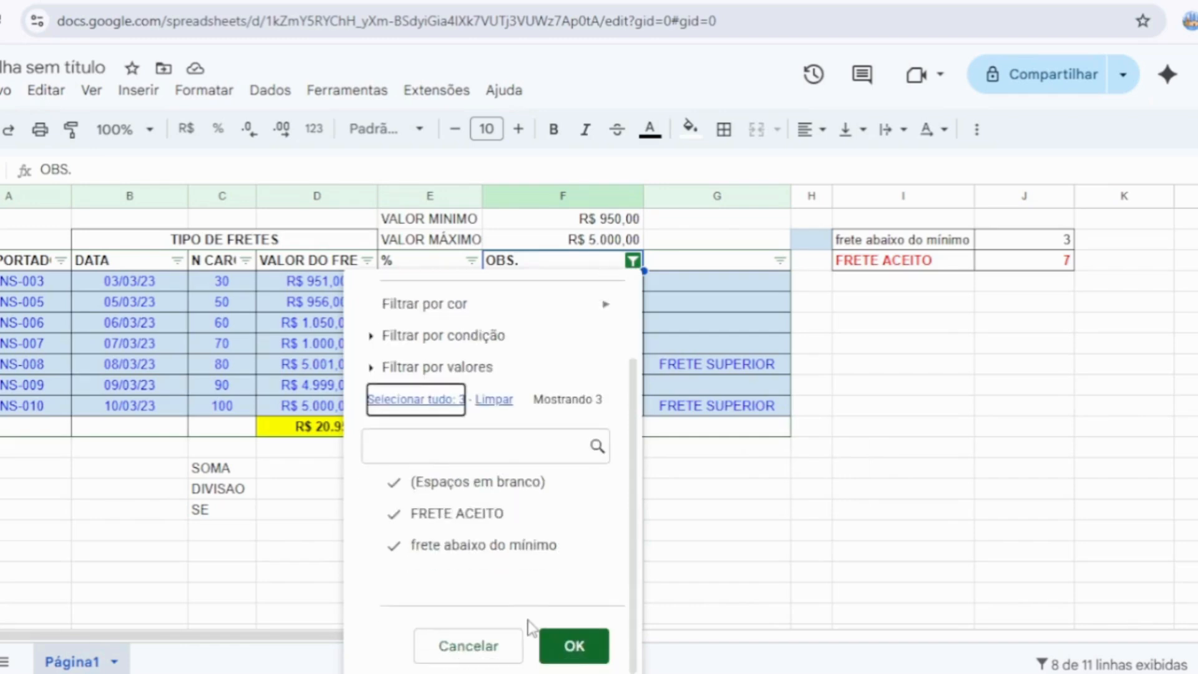
left_click(570, 658)
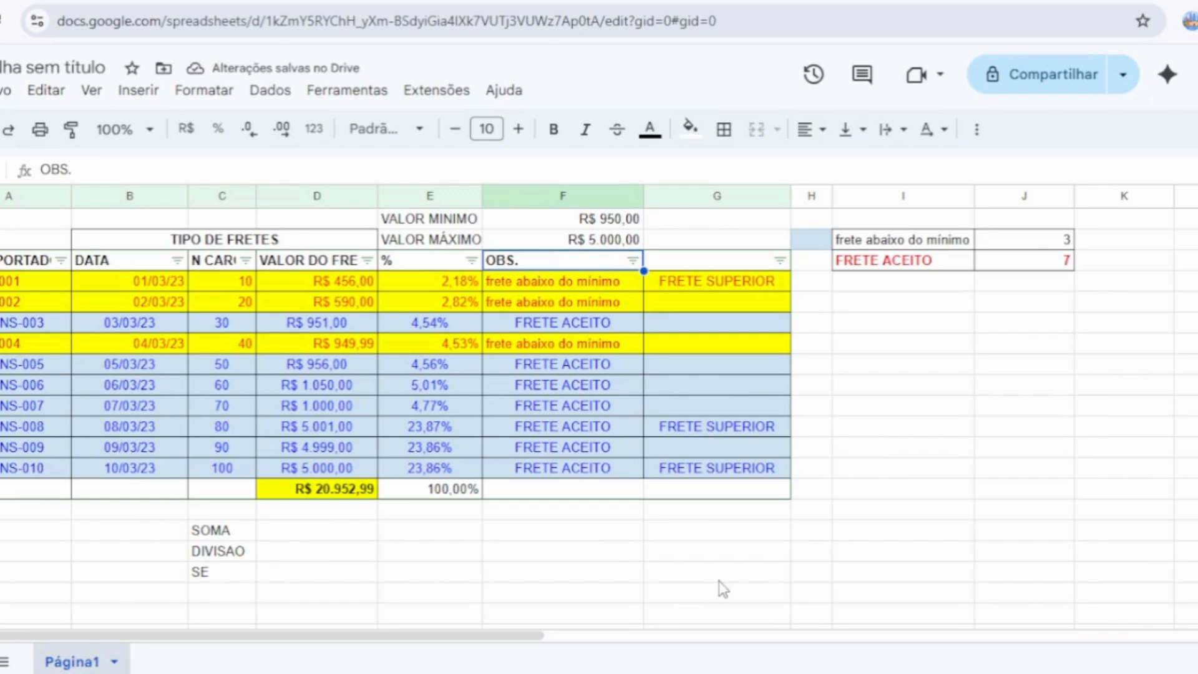
left_click(544, 553)
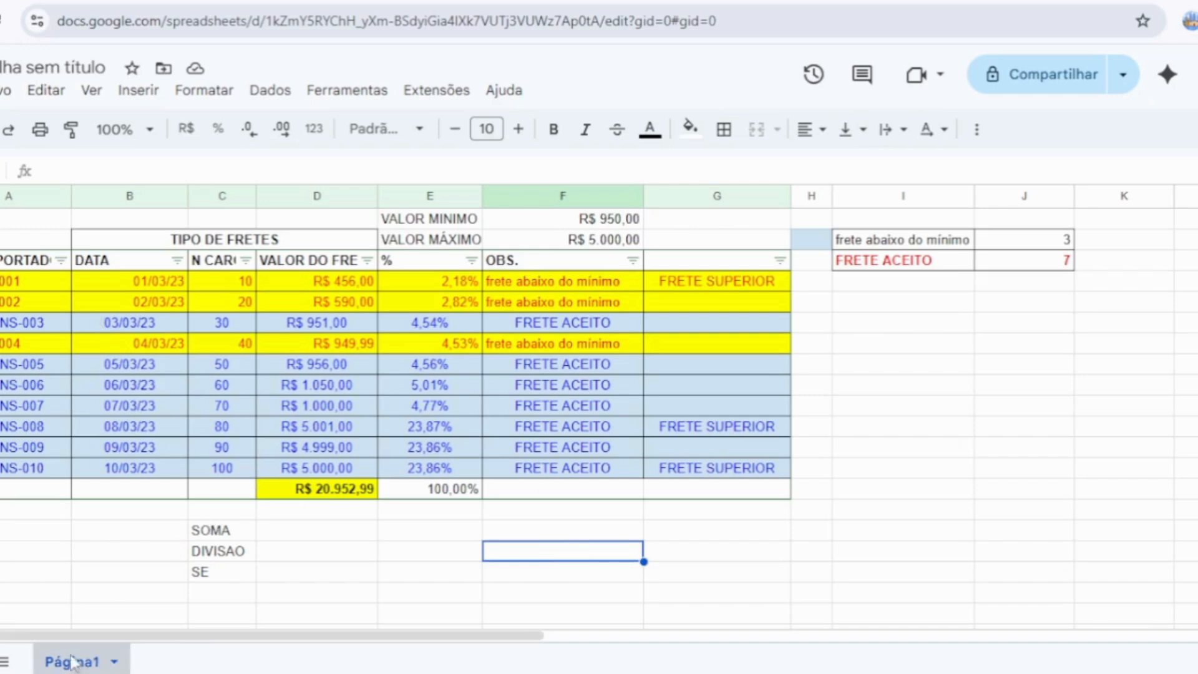
Step: Enter "CONT.SE" in column D beside the SOMA label below the freight table
left_click(978, 366)
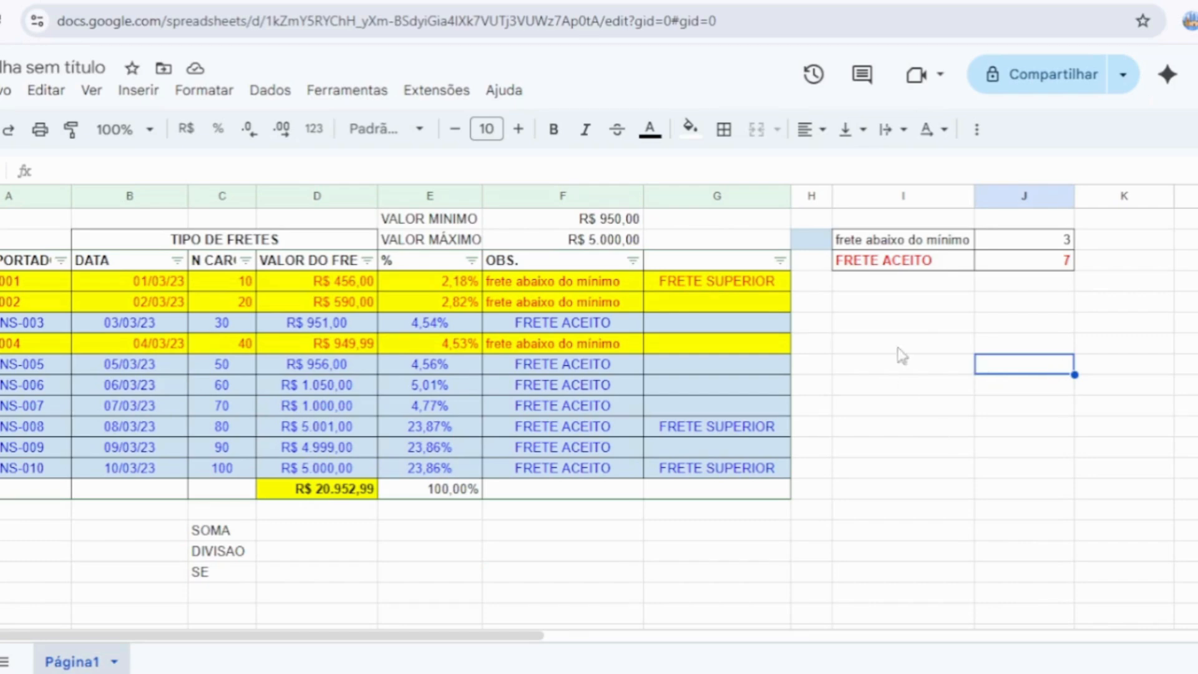
left_click(298, 533)
type("C")
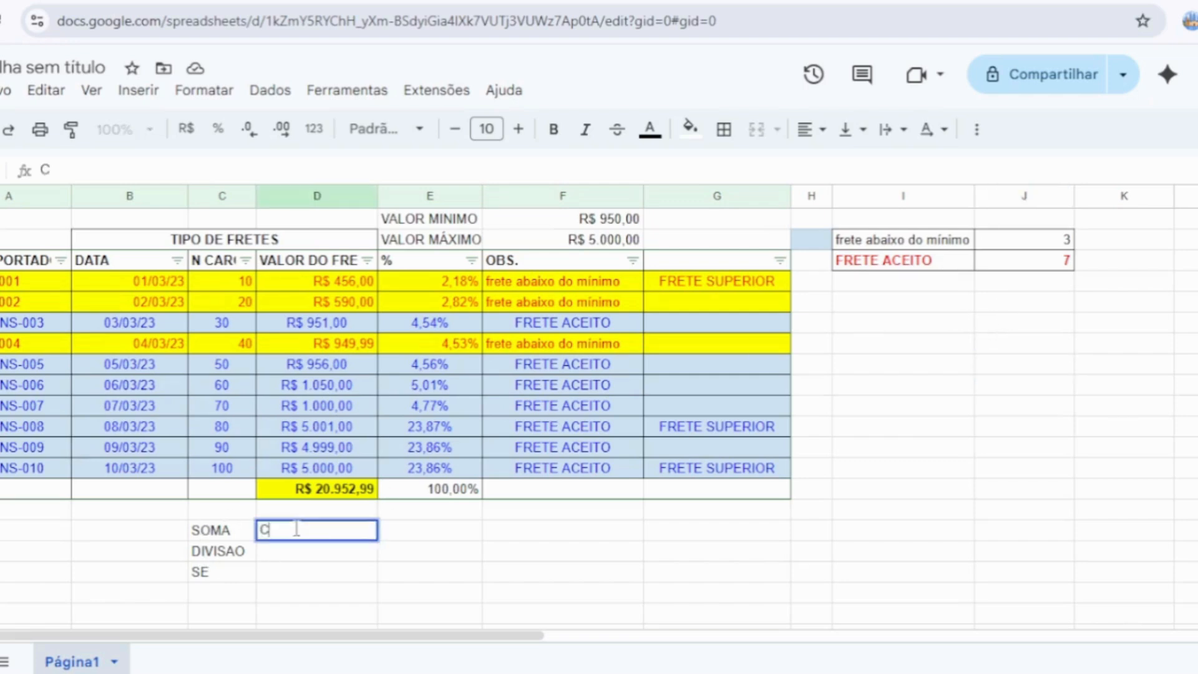
type("ONT.SE")
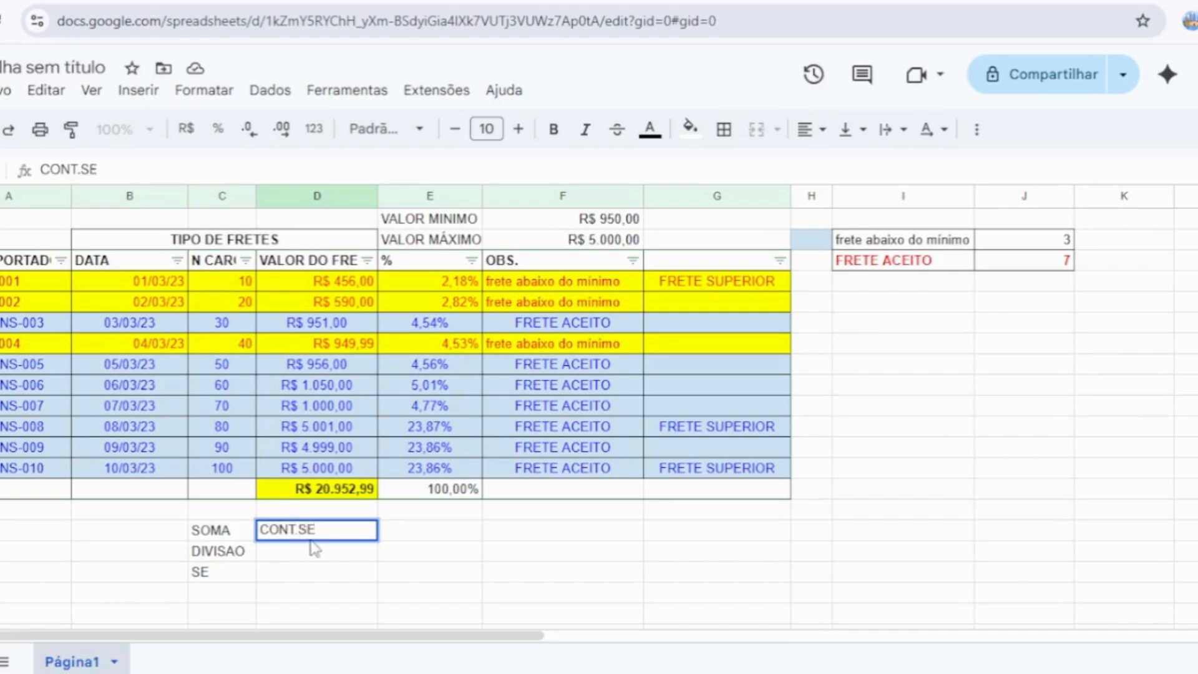
key("Return")
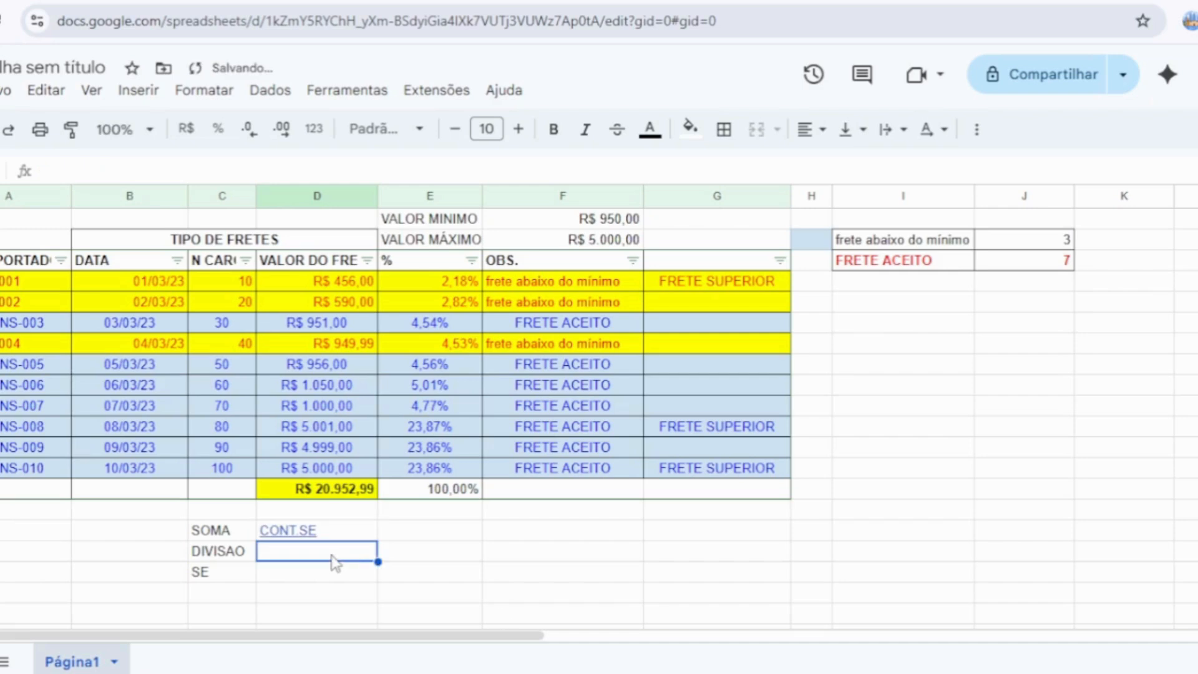
left_click(605, 599)
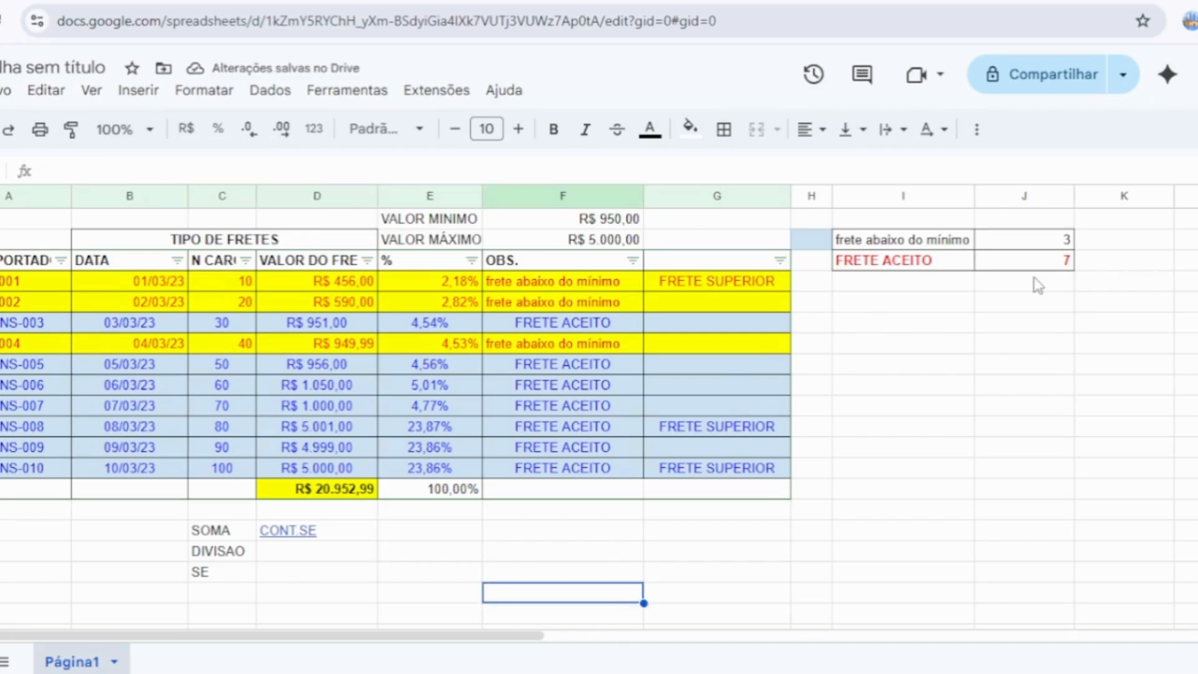
Step: Enter the note "CRIAMOS UMA TABELA" in column F on the DIVISAO row below the table
left_click(1009, 368)
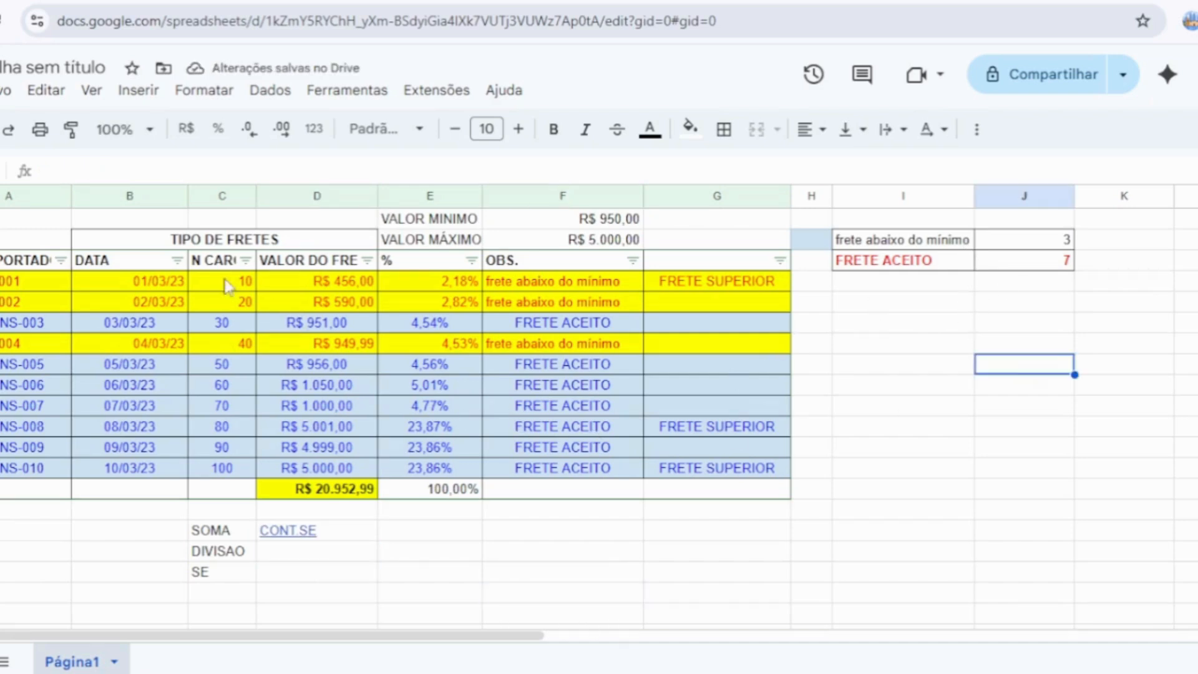
left_click(530, 561)
type("CR")
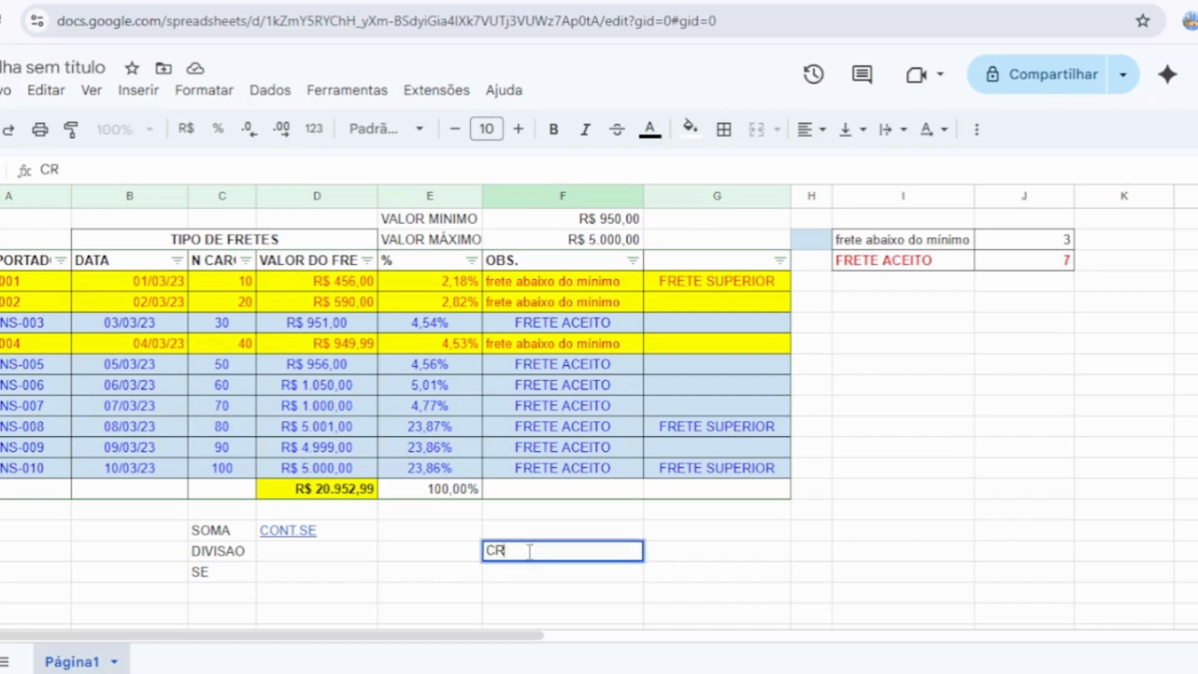
type("IAMOS U")
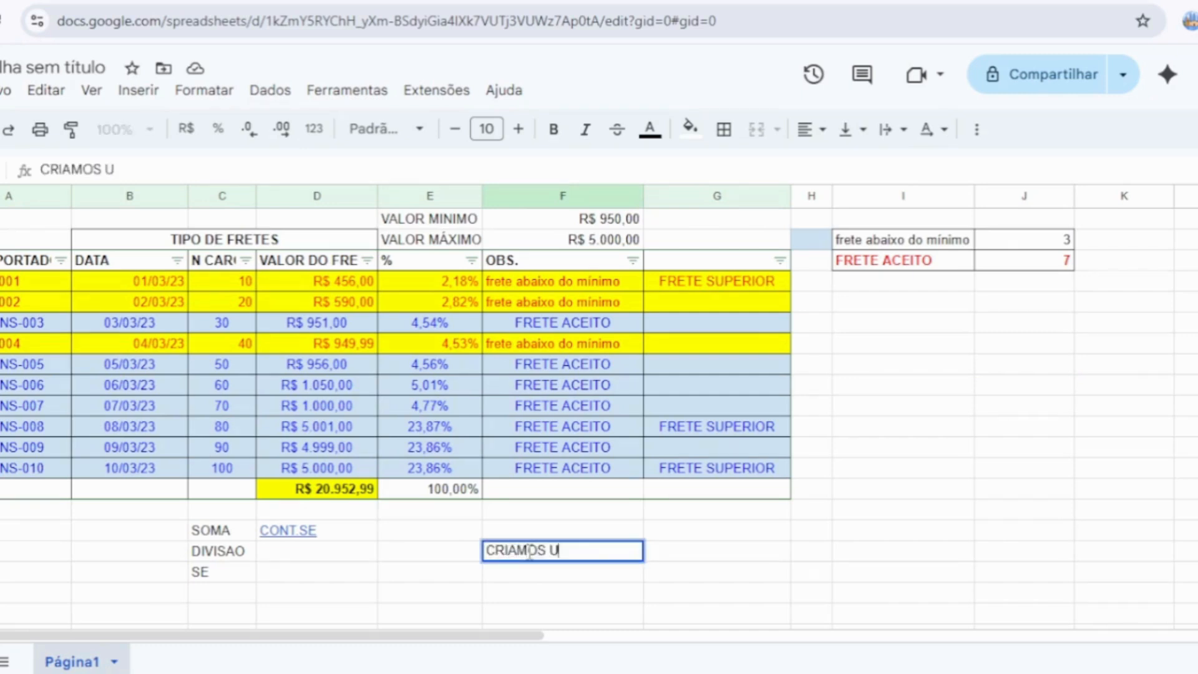
type("MA TABELA")
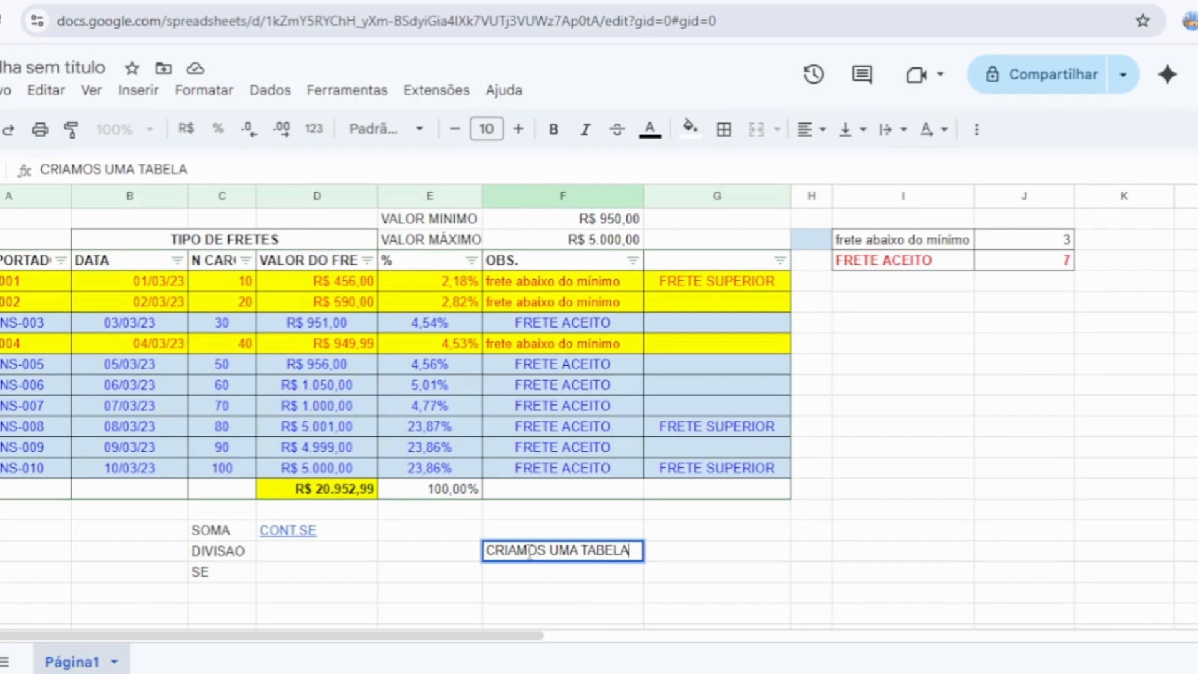
left_click(851, 577)
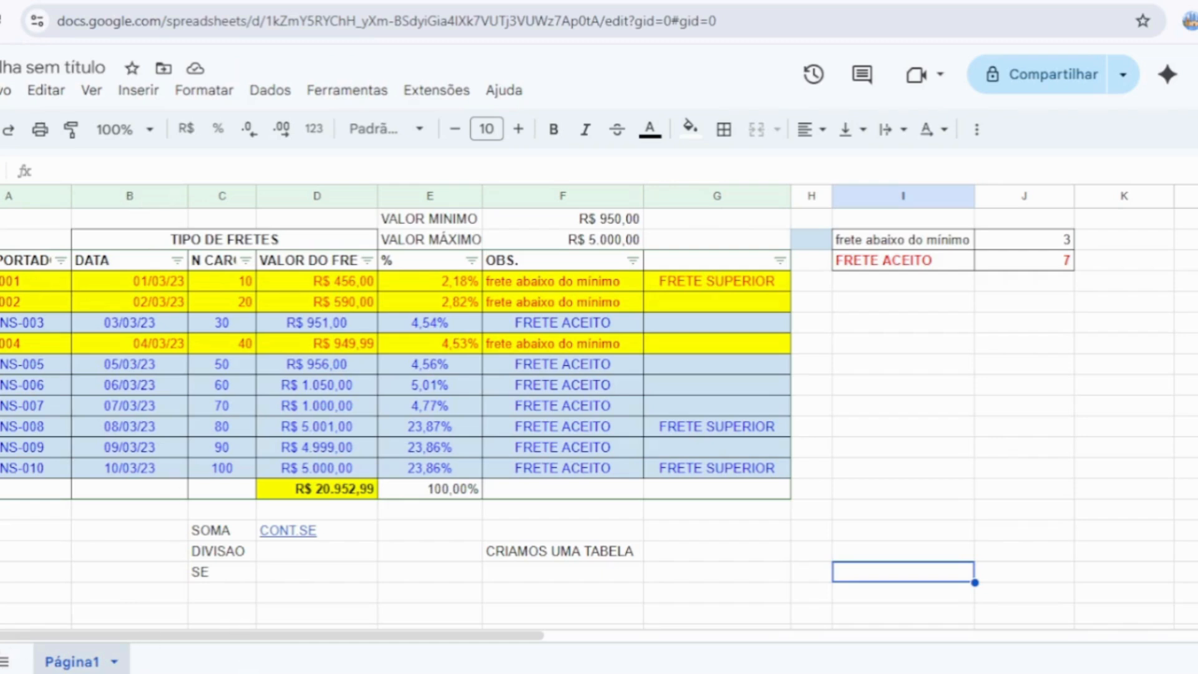
Step: Add a new sheet to the spreadsheet and enter the heading "REVISÃO" in cell B2
key("shift+F11")
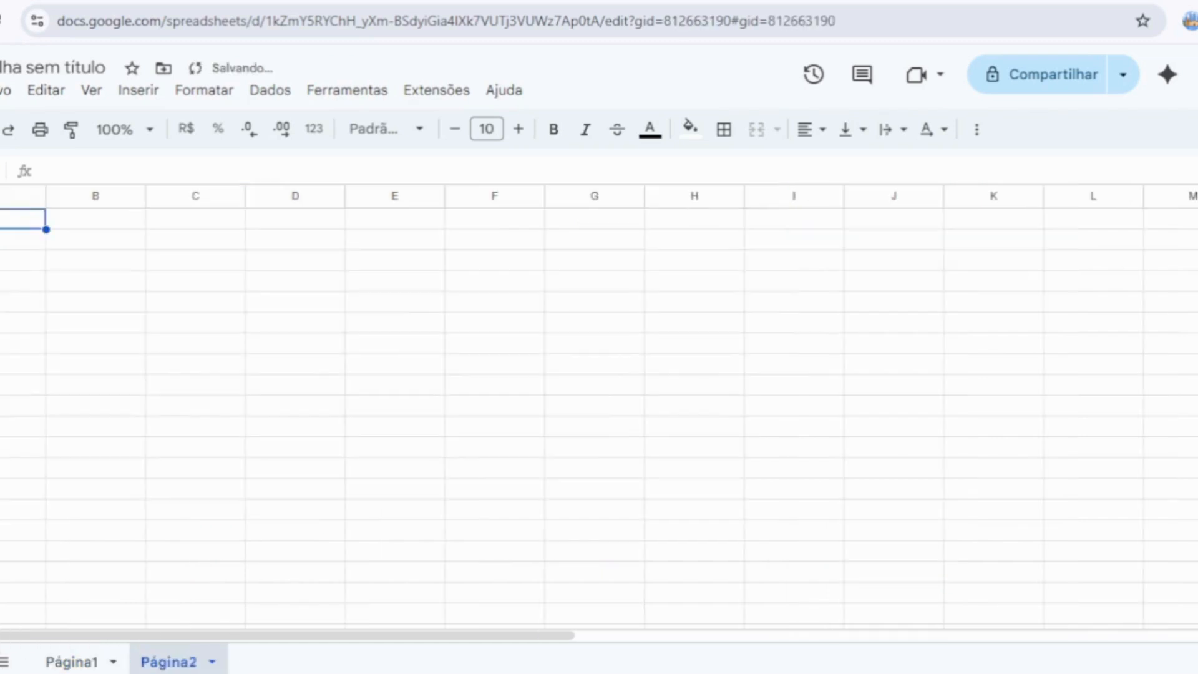
left_click(103, 247)
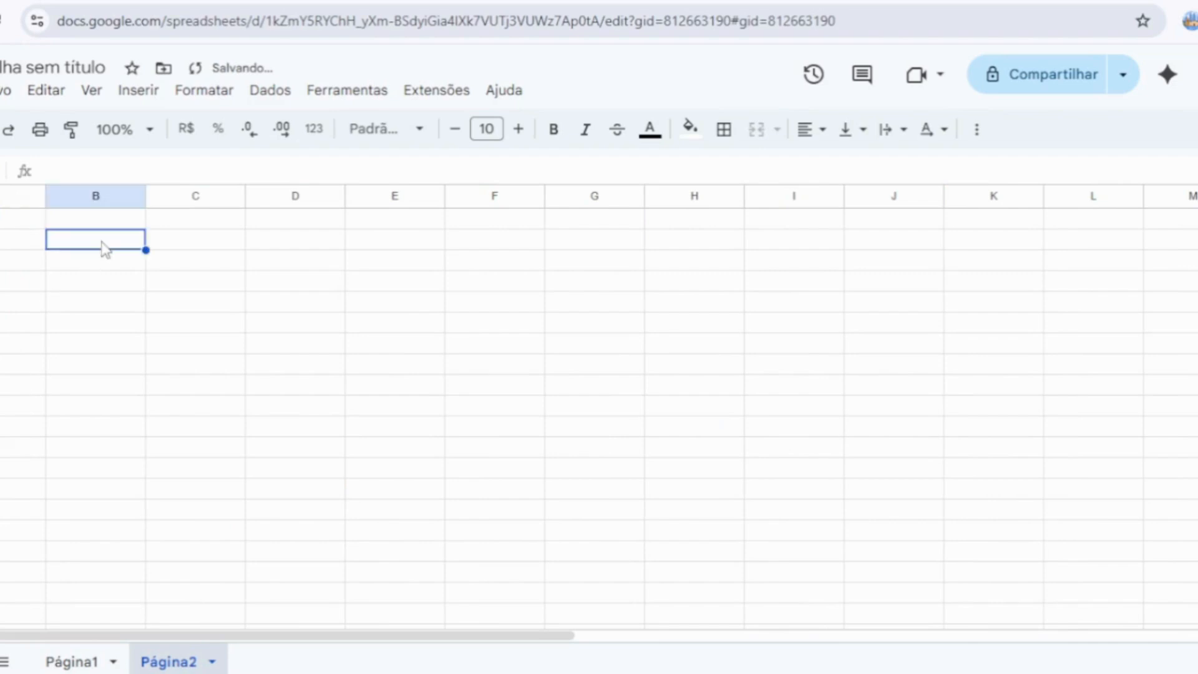
type("REVISÃO")
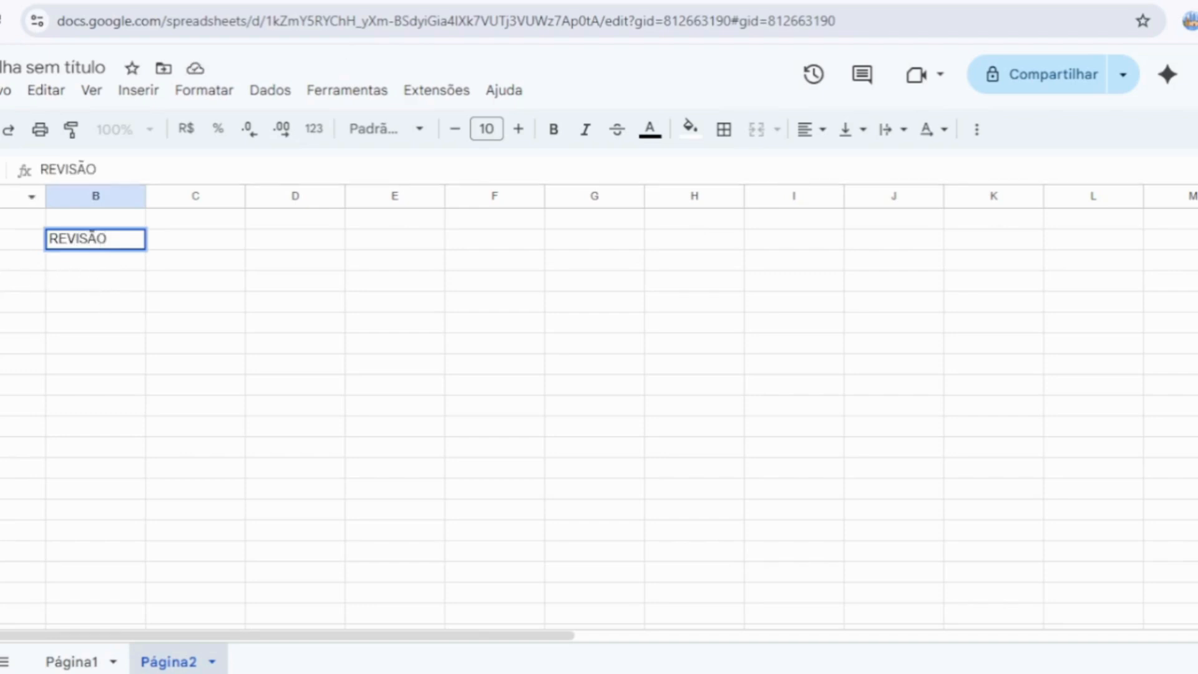
left_click(73, 284)
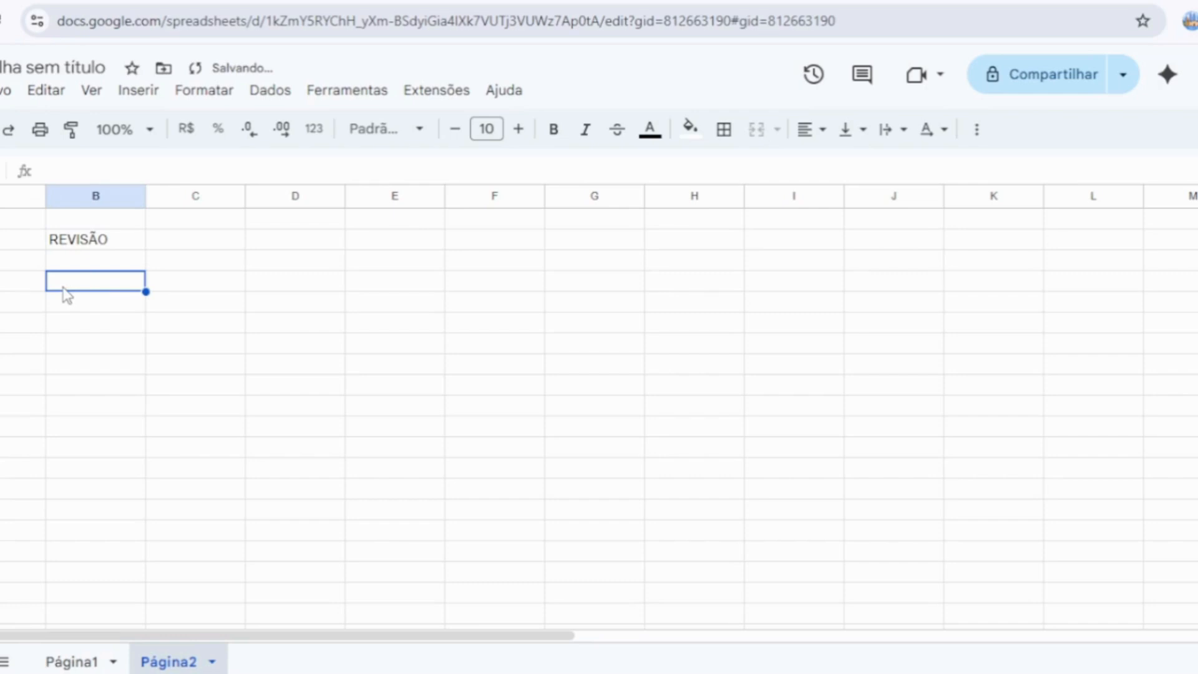
Step: Enter "A1" in cell B4 and "B2" in cell B5 below the REVISÃO heading
type("A1")
left_click(106, 307)
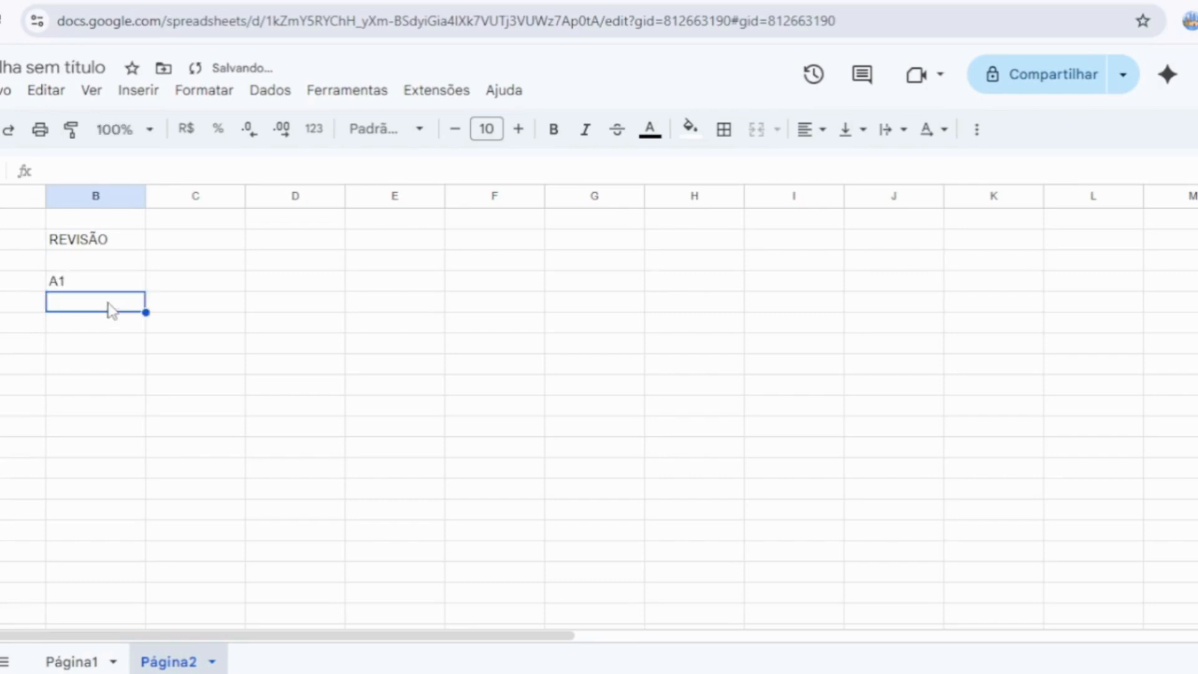
type("B2")
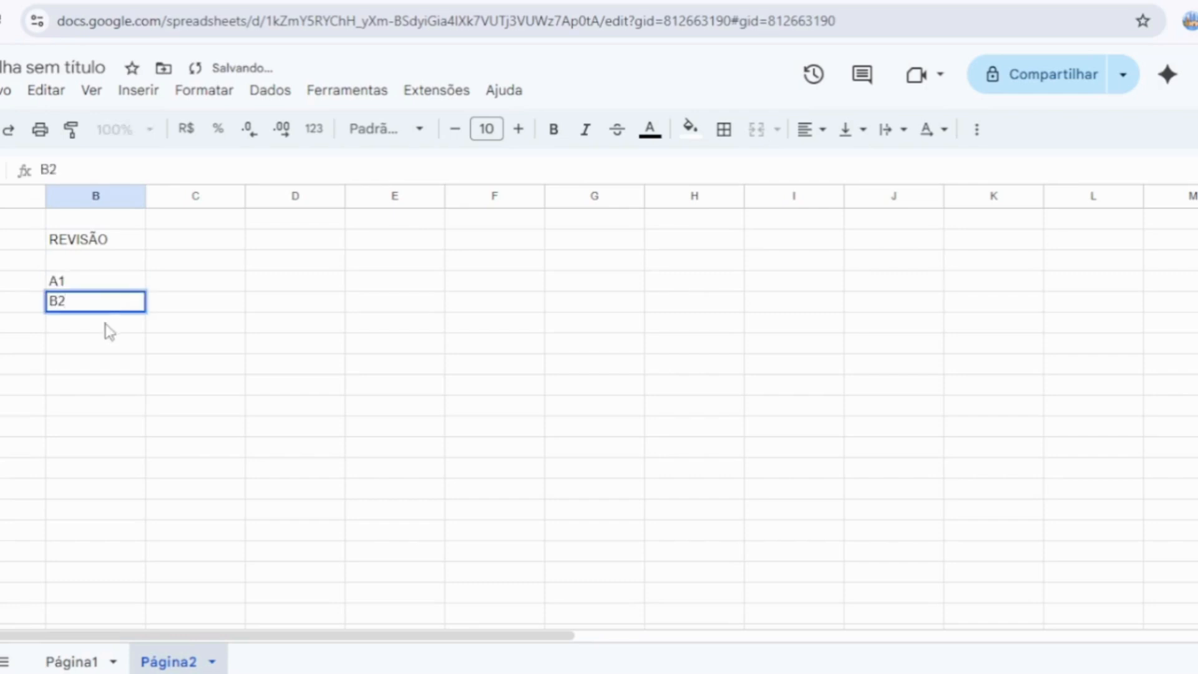
left_click(106, 327)
Step: Enter "CELULAS" in C4 beside A1 and "LINHAS E COLUNAS" in C5 beside B2
left_click(181, 282)
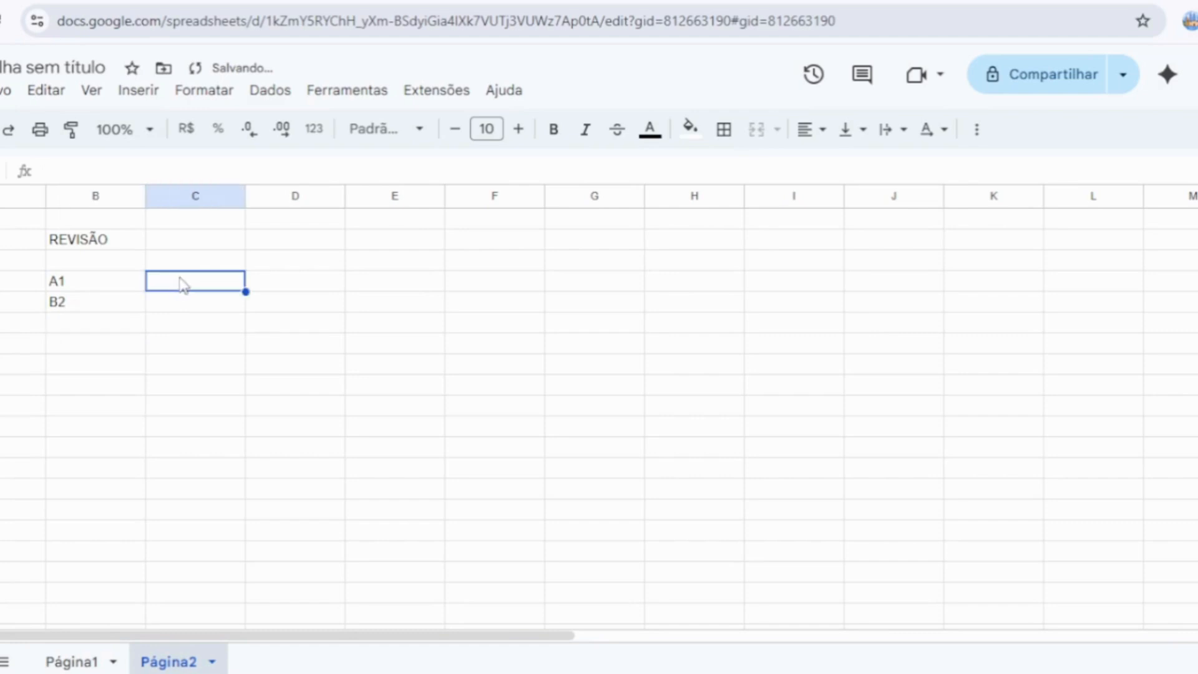
type("CELUL")
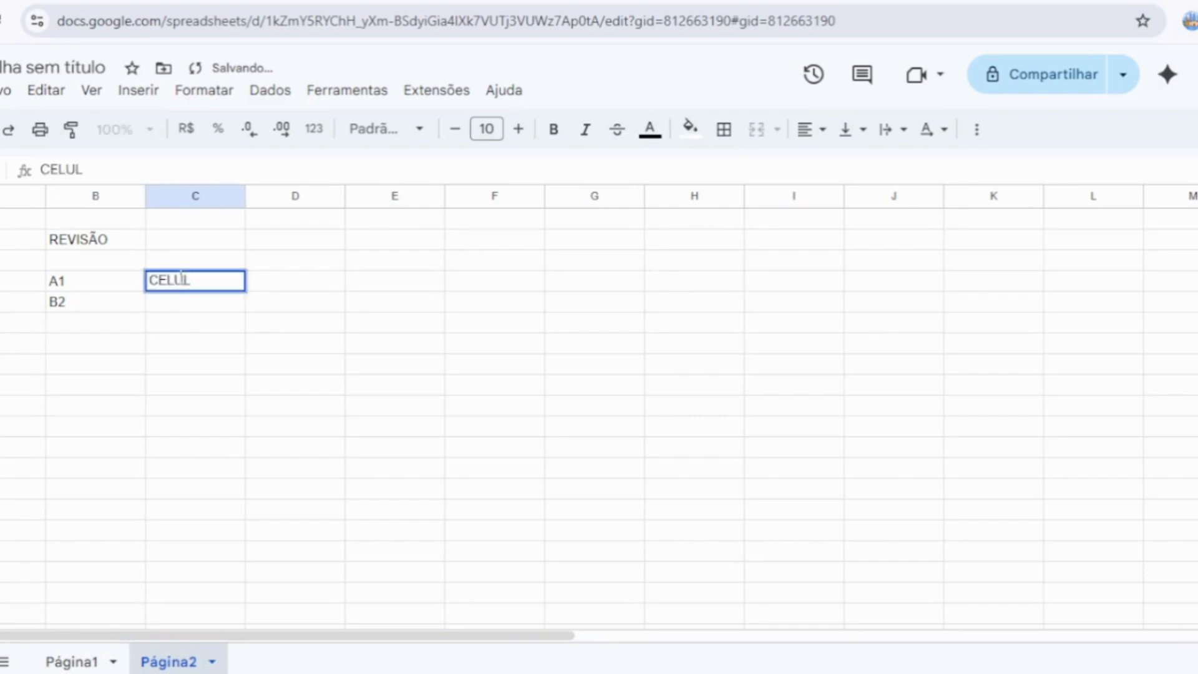
type("AS")
left_click(278, 289)
left_click(188, 309)
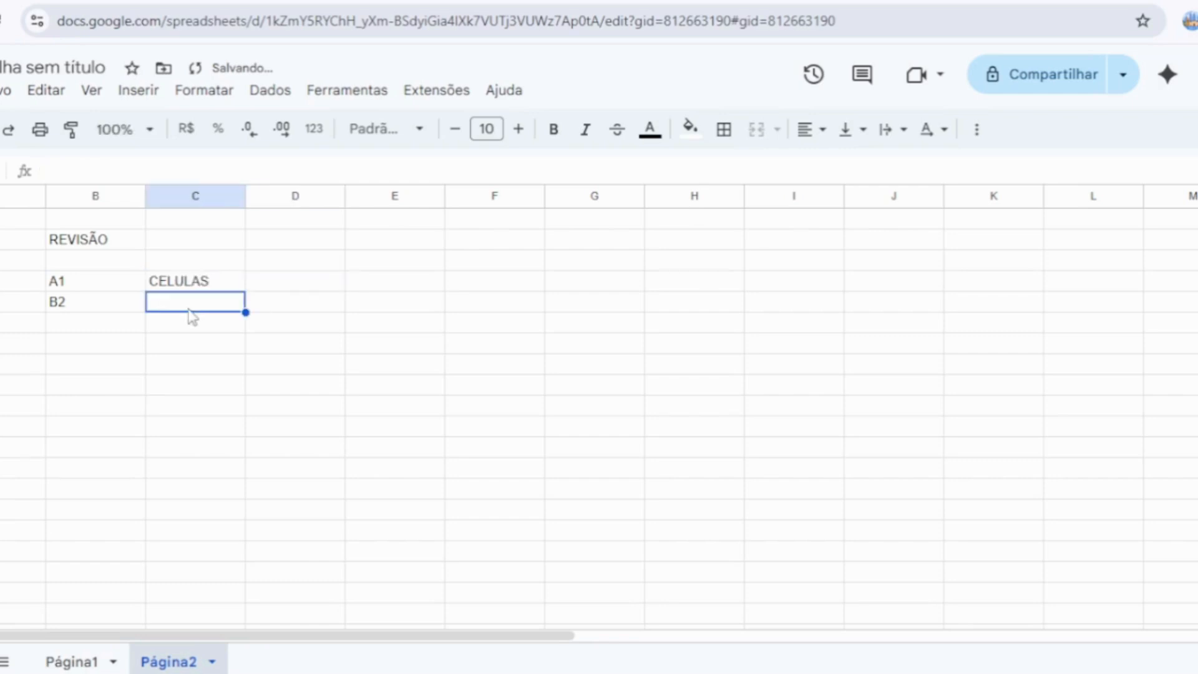
type("LINHAS")
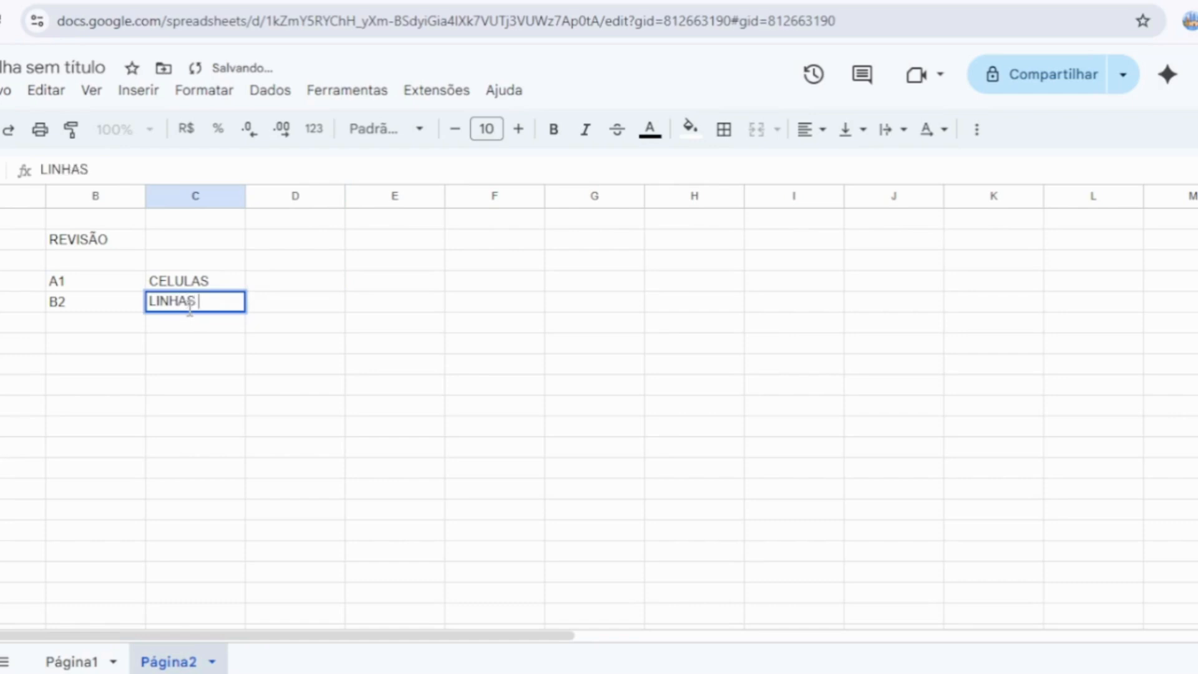
type(" E COLUN")
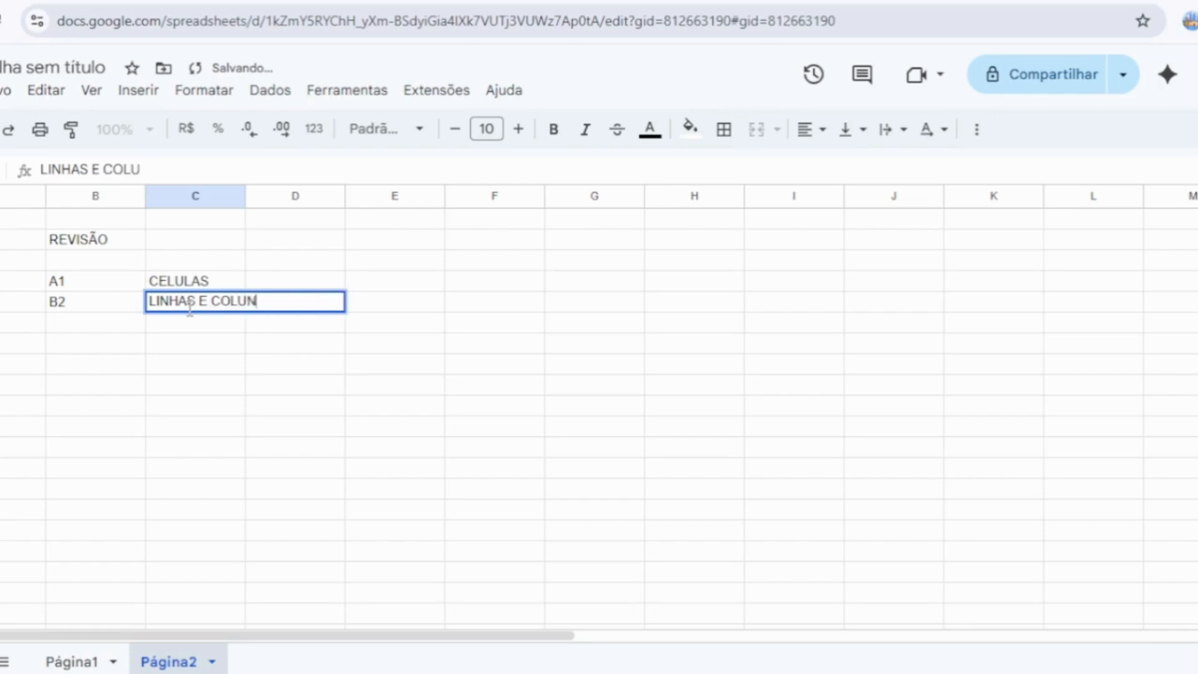
type("AS")
left_click(192, 346)
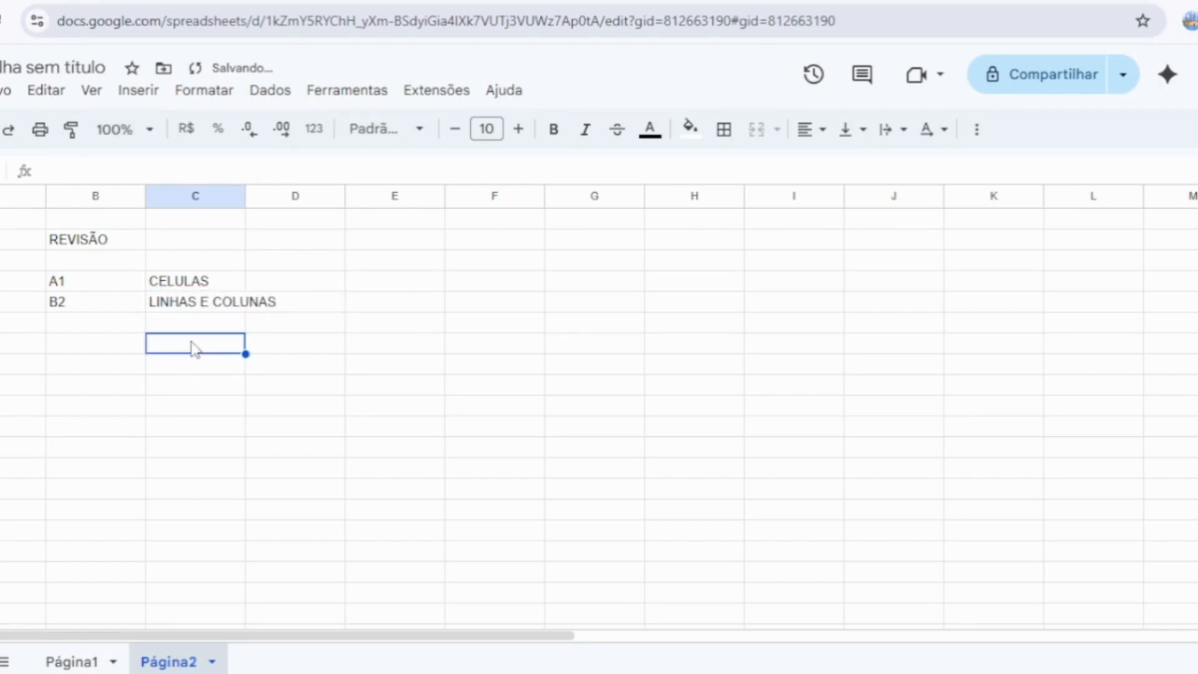
Step: Enter the note FORMULAS INICIANDO COM" = " in cell B7 of the review sheet
left_click(106, 349)
type("FORMULAS")
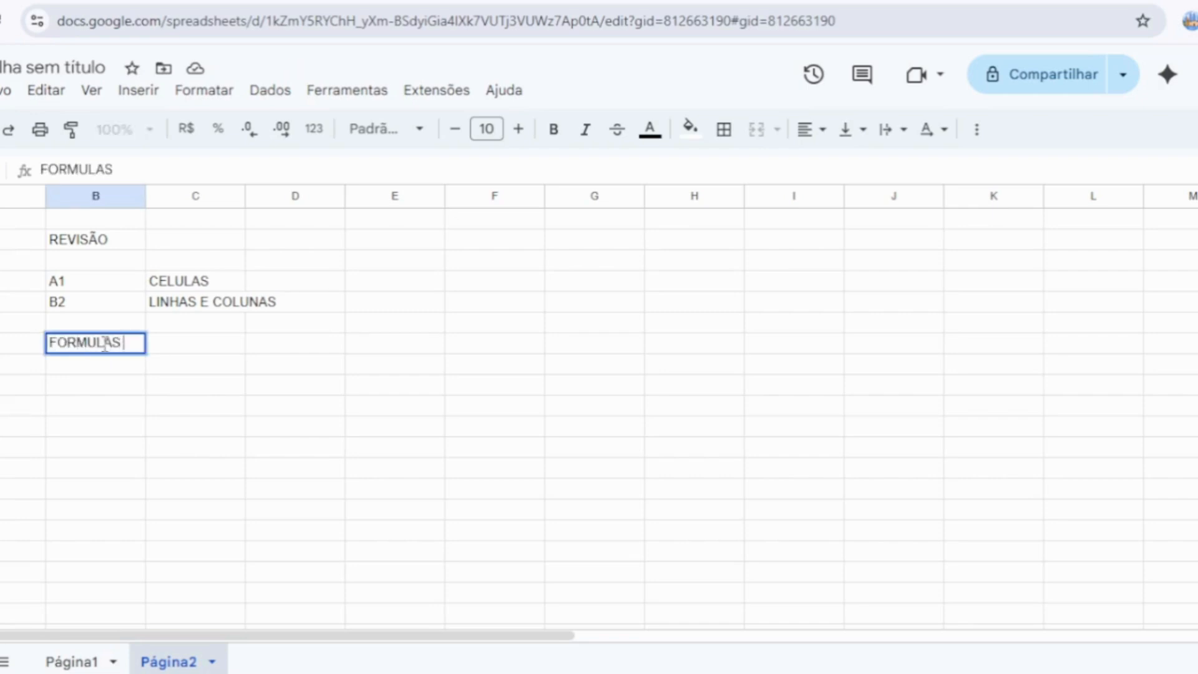
type(" INICIAN")
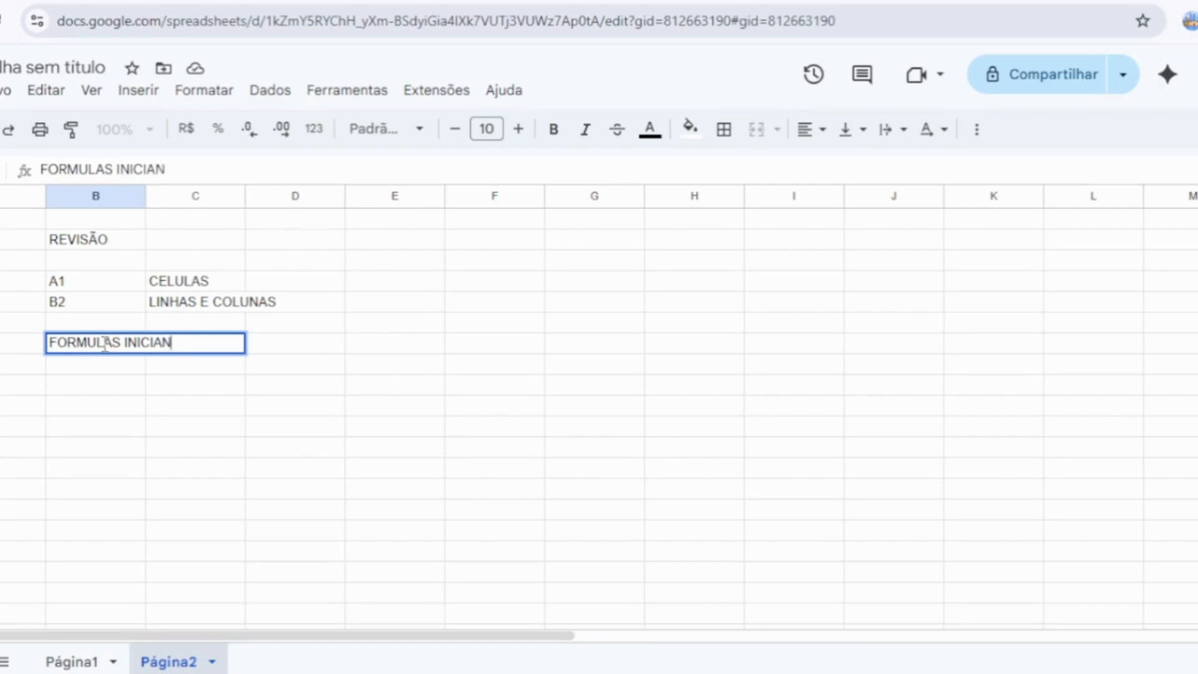
type("DO COM")
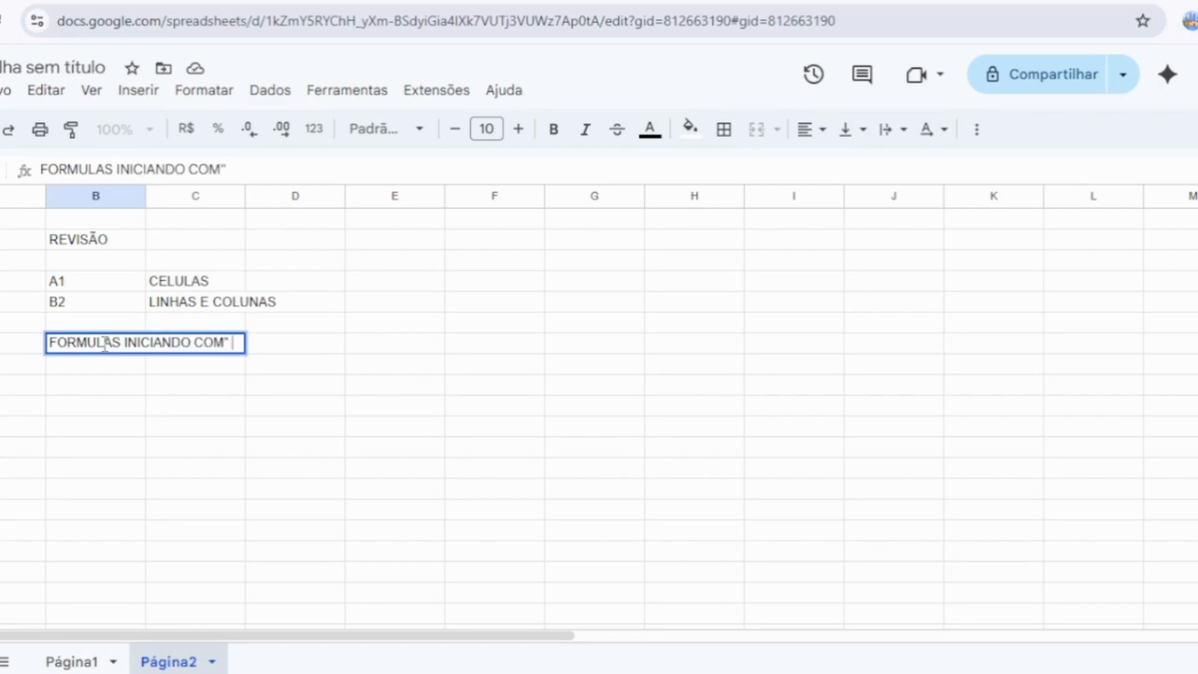
type("\" = \"")
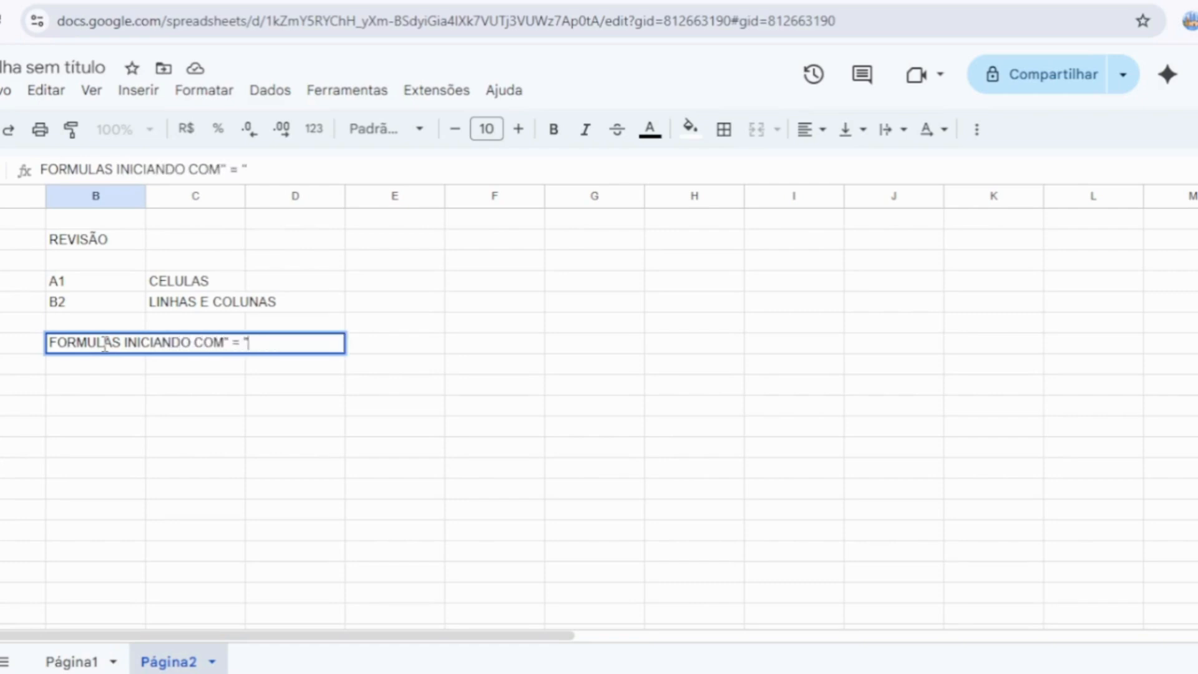
key("Return")
left_click(119, 390)
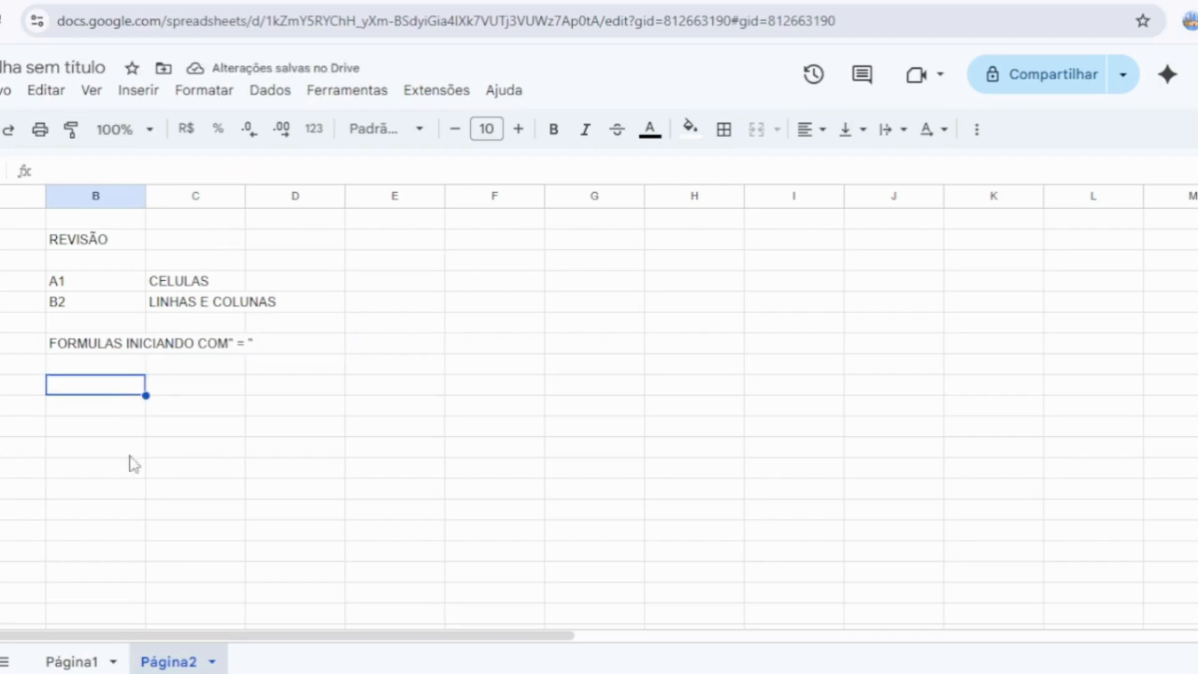
left_click(349, 409)
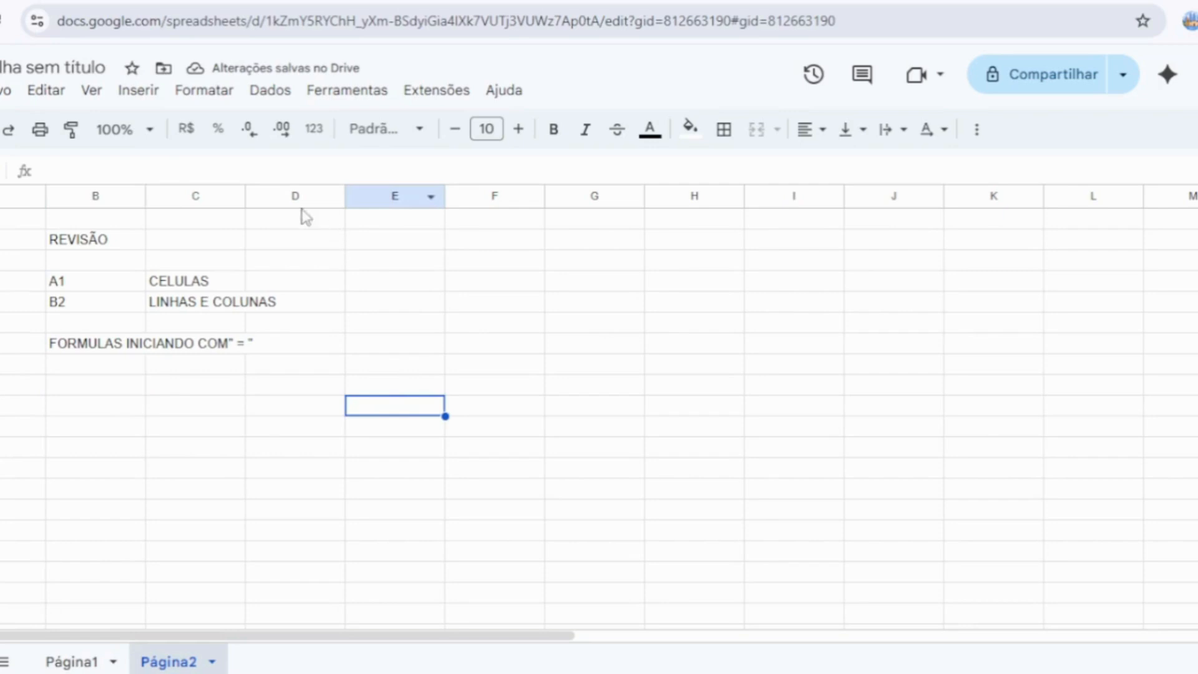
left_click(128, 414)
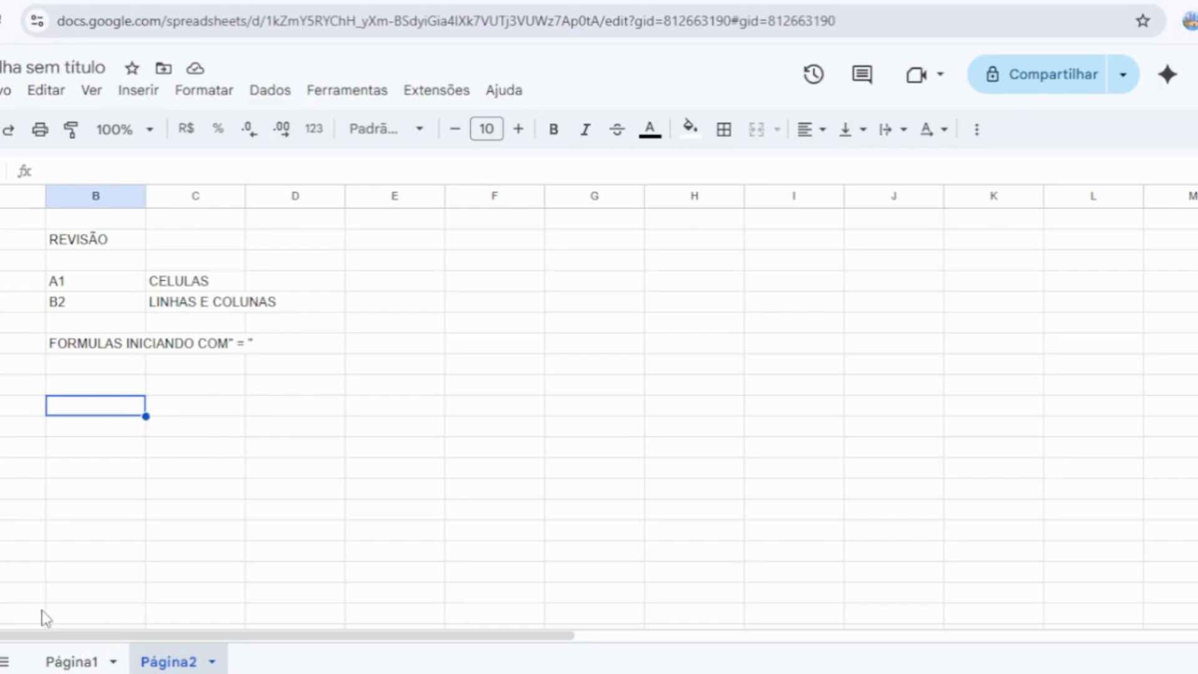
left_click(283, 427)
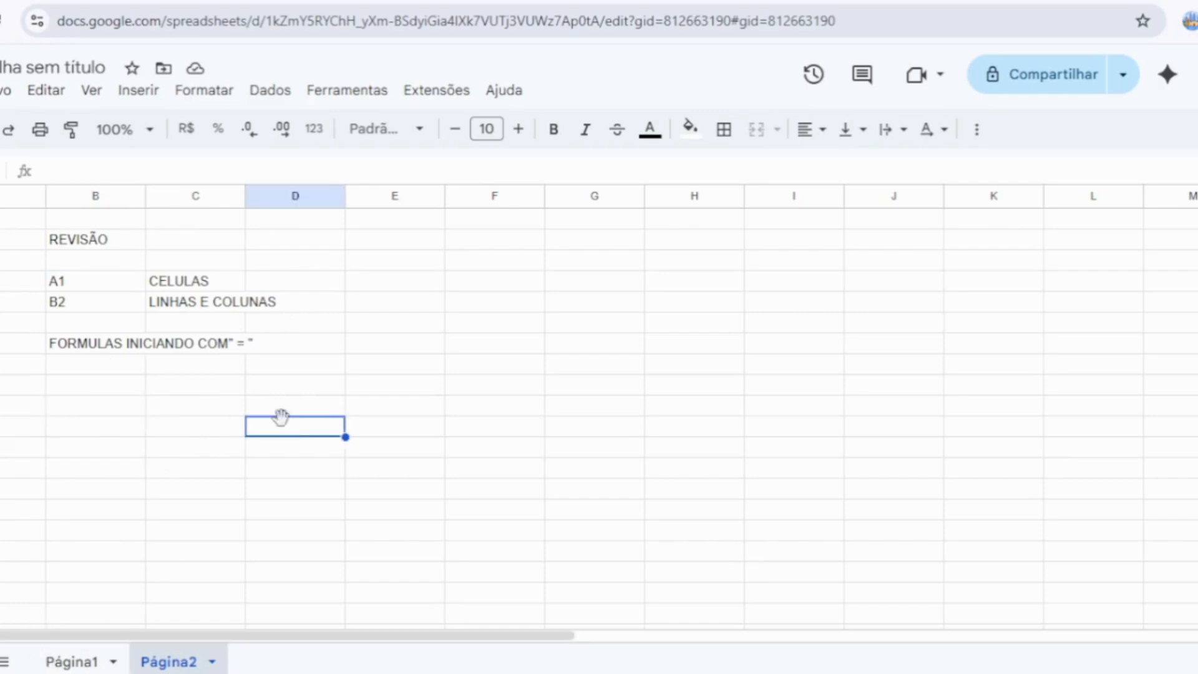
Step: Enter "MAIS CONTEUDOS" in cell C11 below the formulas note
left_click(164, 433)
type("MAIS ")
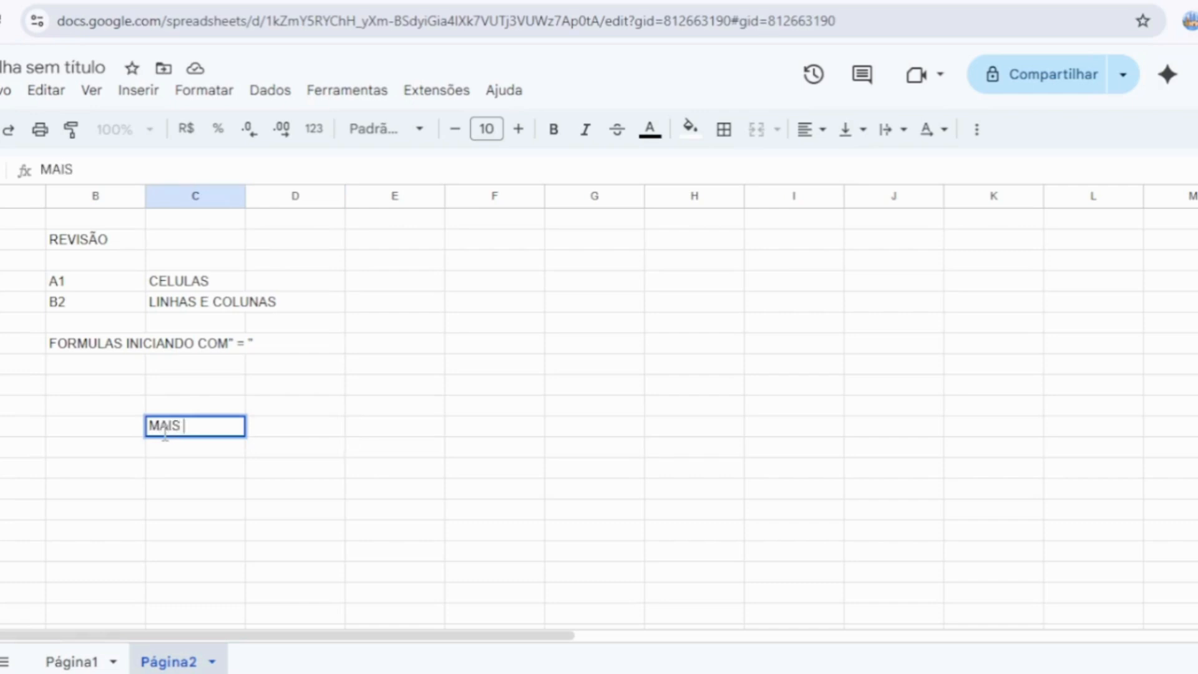
type("CONTEUDOS")
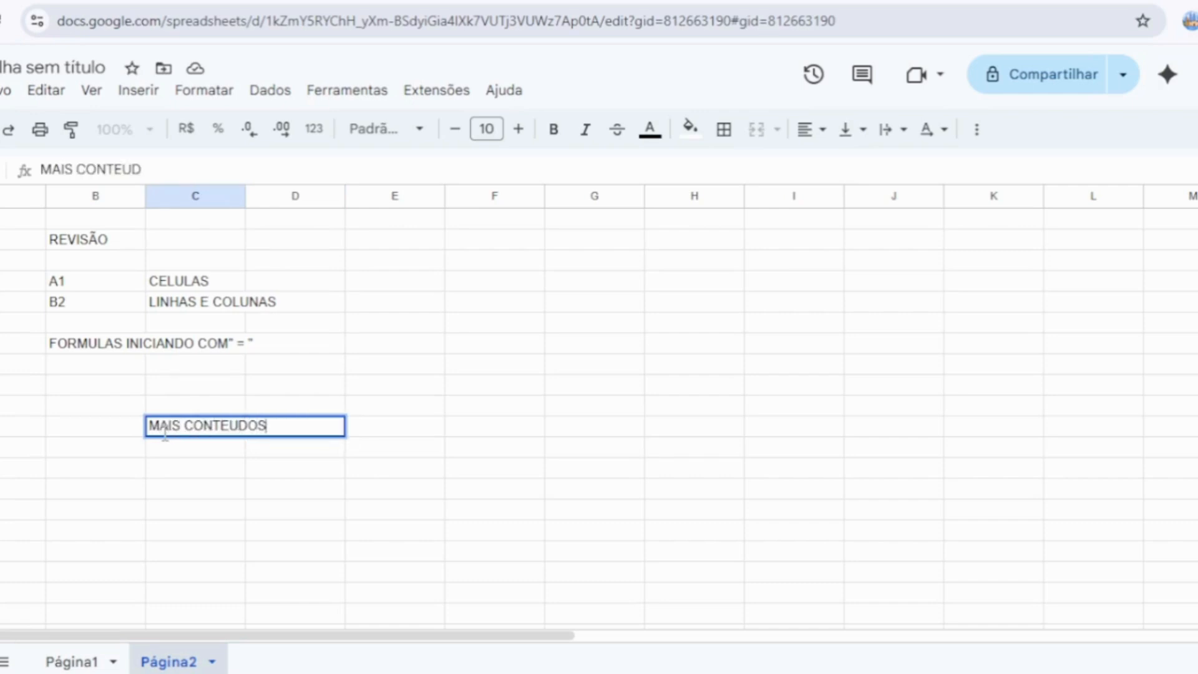
left_click(154, 513)
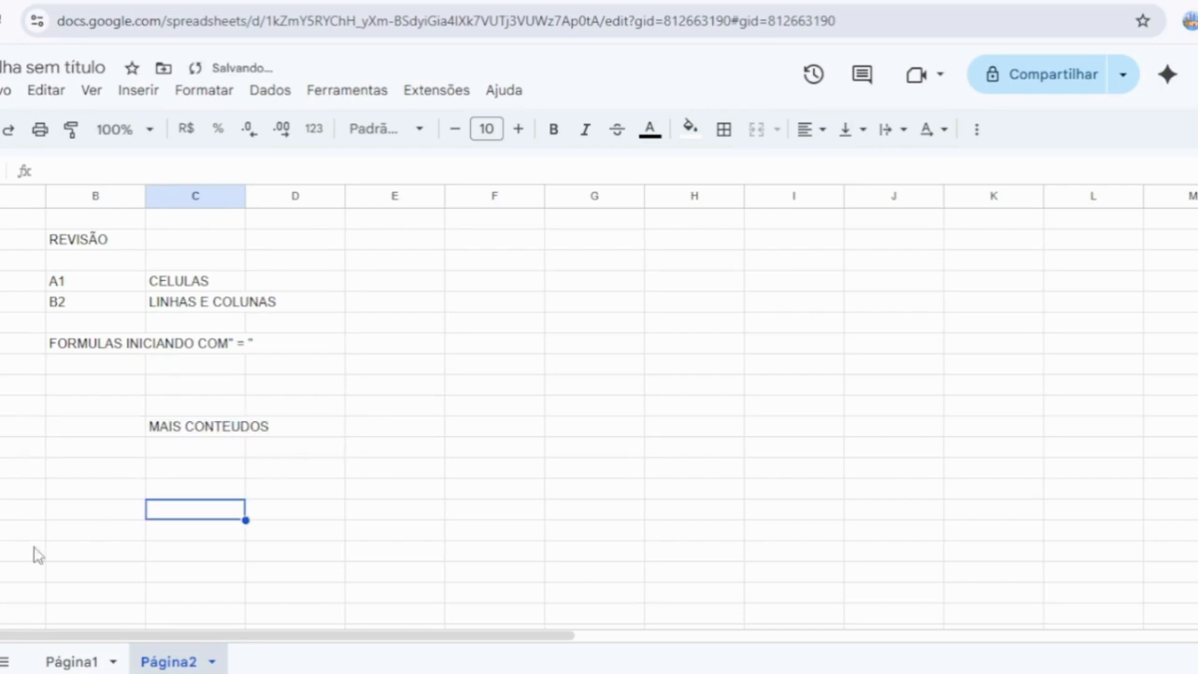
Step: Add another new sheet to the spreadsheet and enter the column heading "DATA" in cell A1
left_click(0, 661)
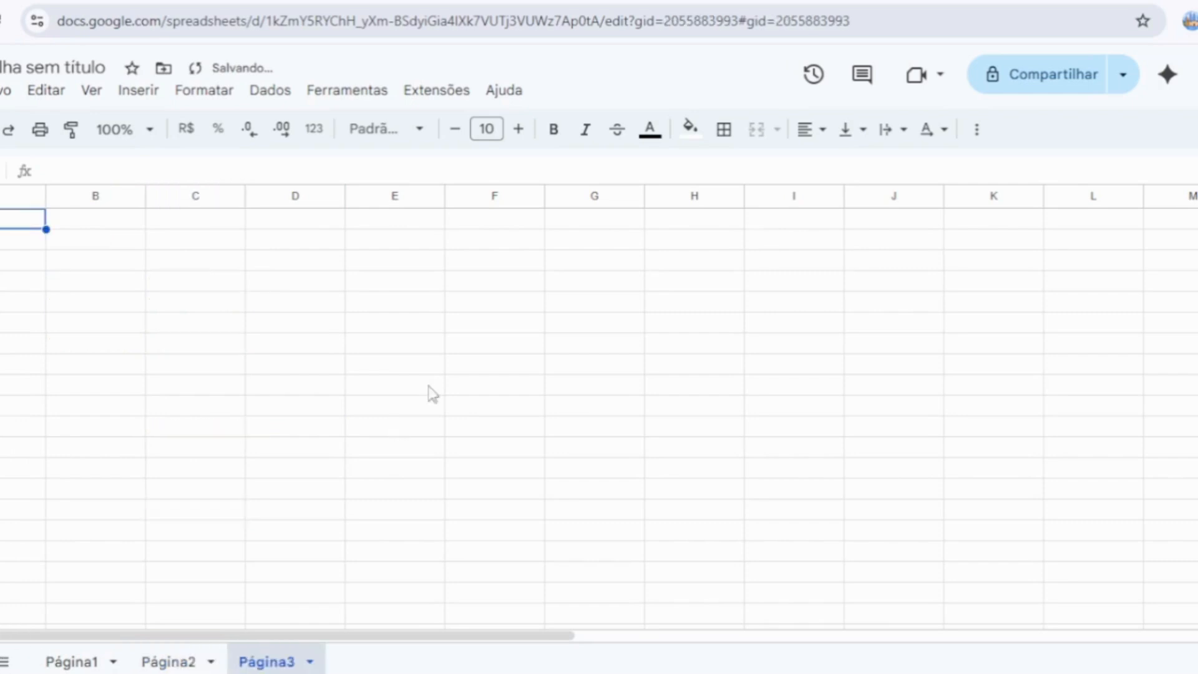
left_click(169, 348)
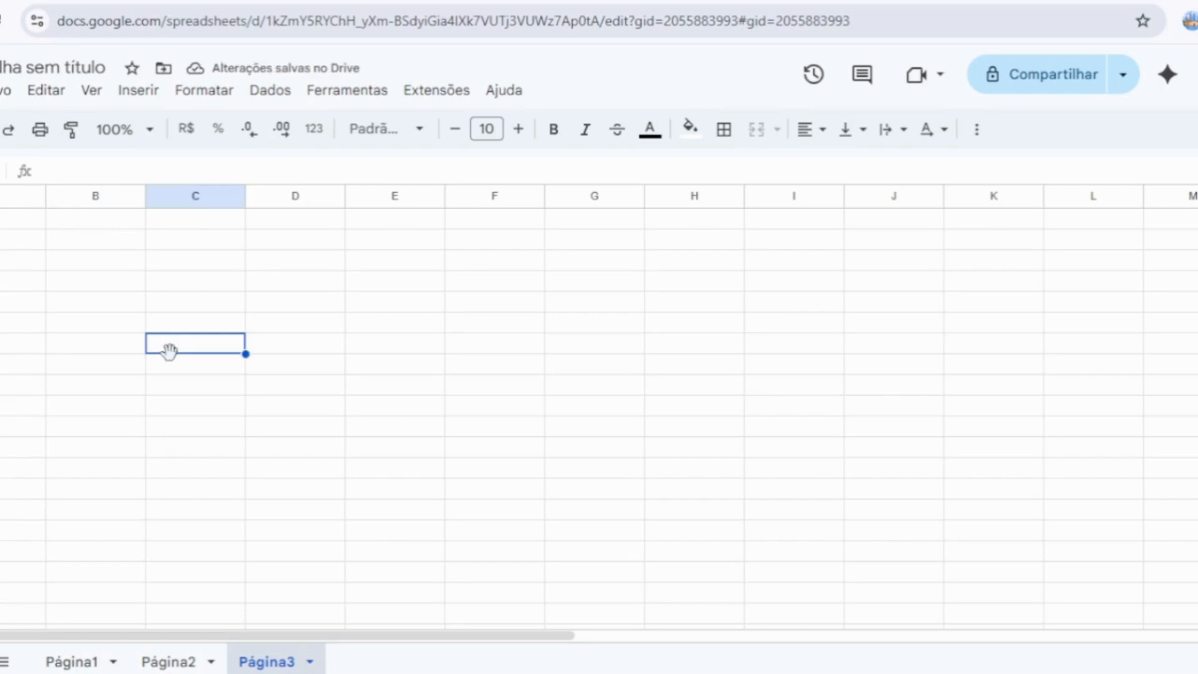
left_click(11, 224)
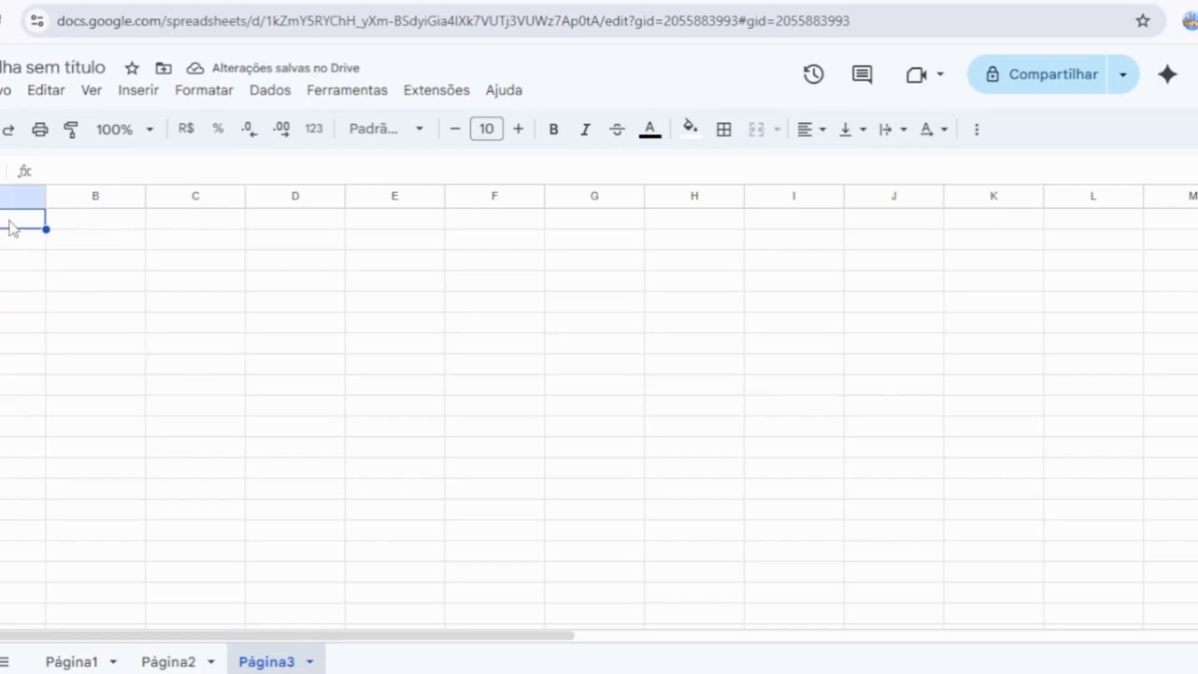
double_click(11, 220)
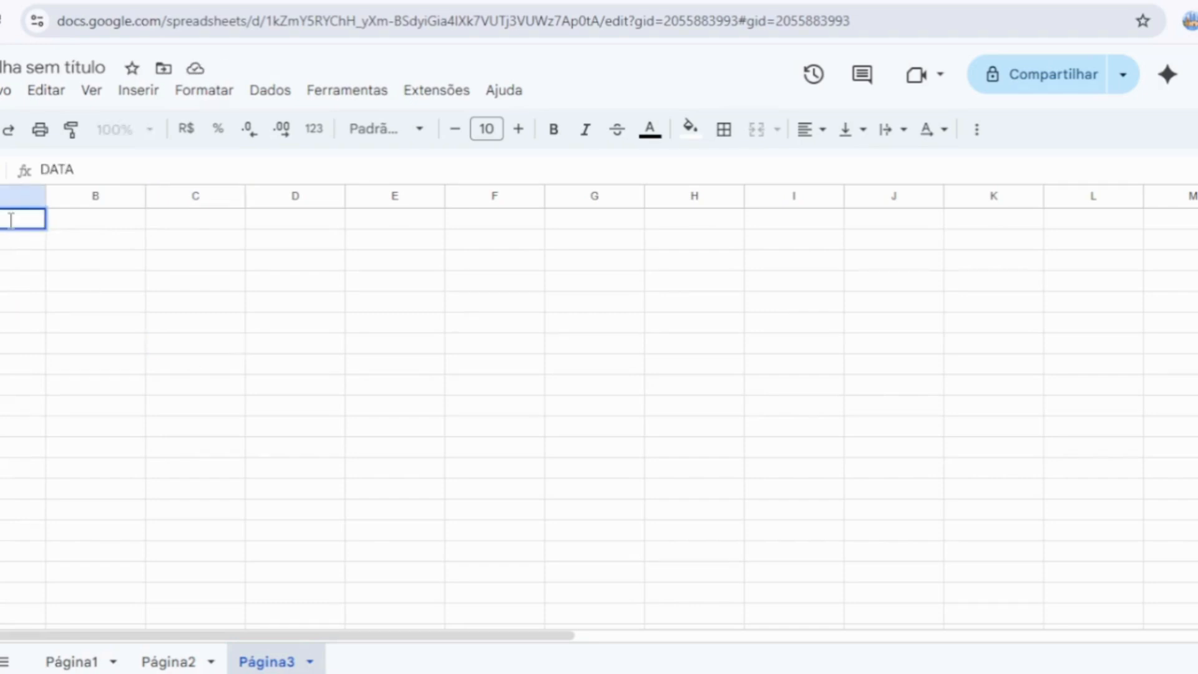
key("Tab")
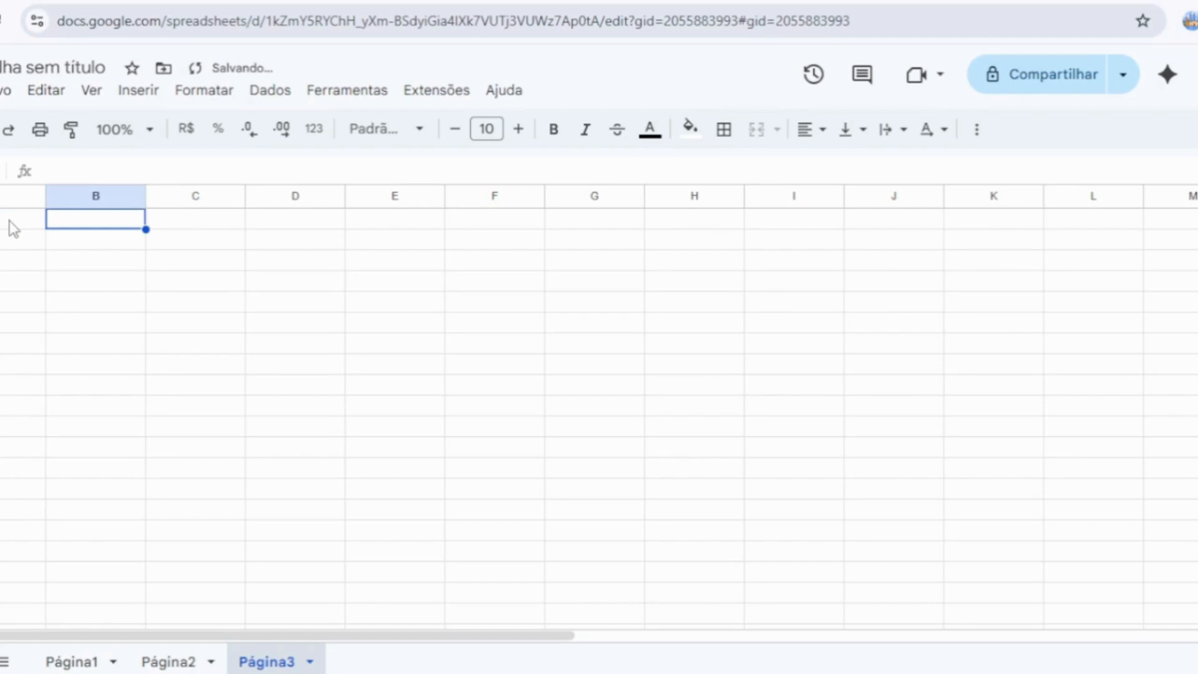
Step: Enter the column headings "N CARGA" in B1 and "DESTINO" in C1
type("N CARGA")
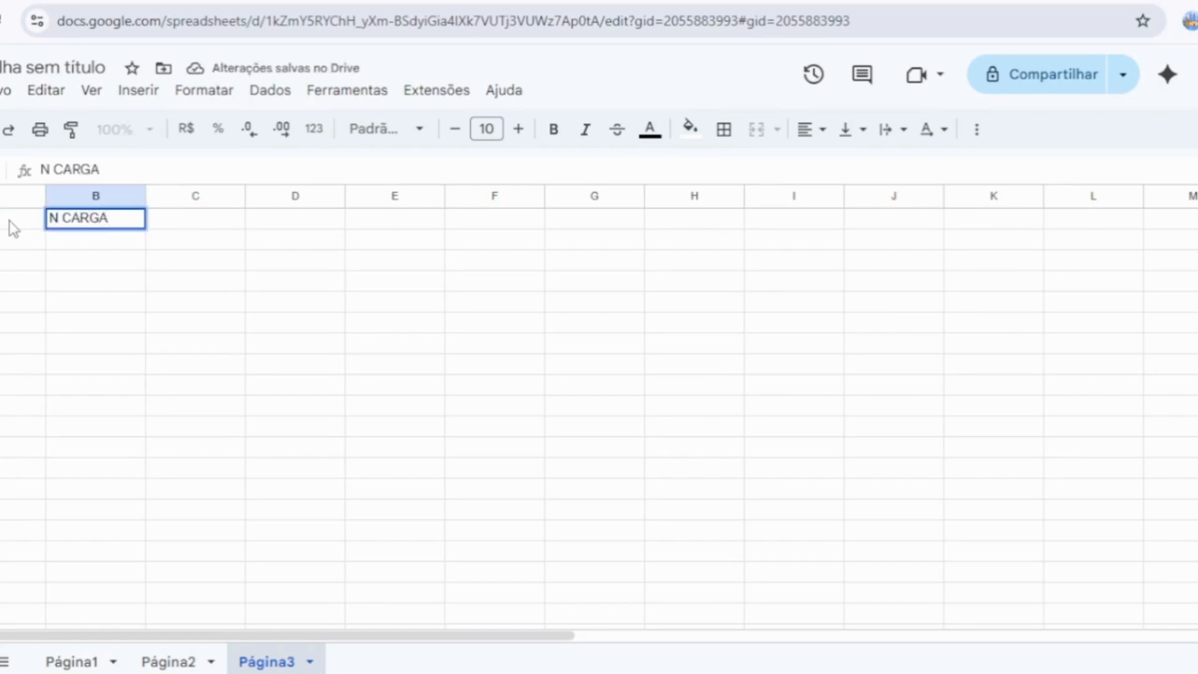
key("Tab")
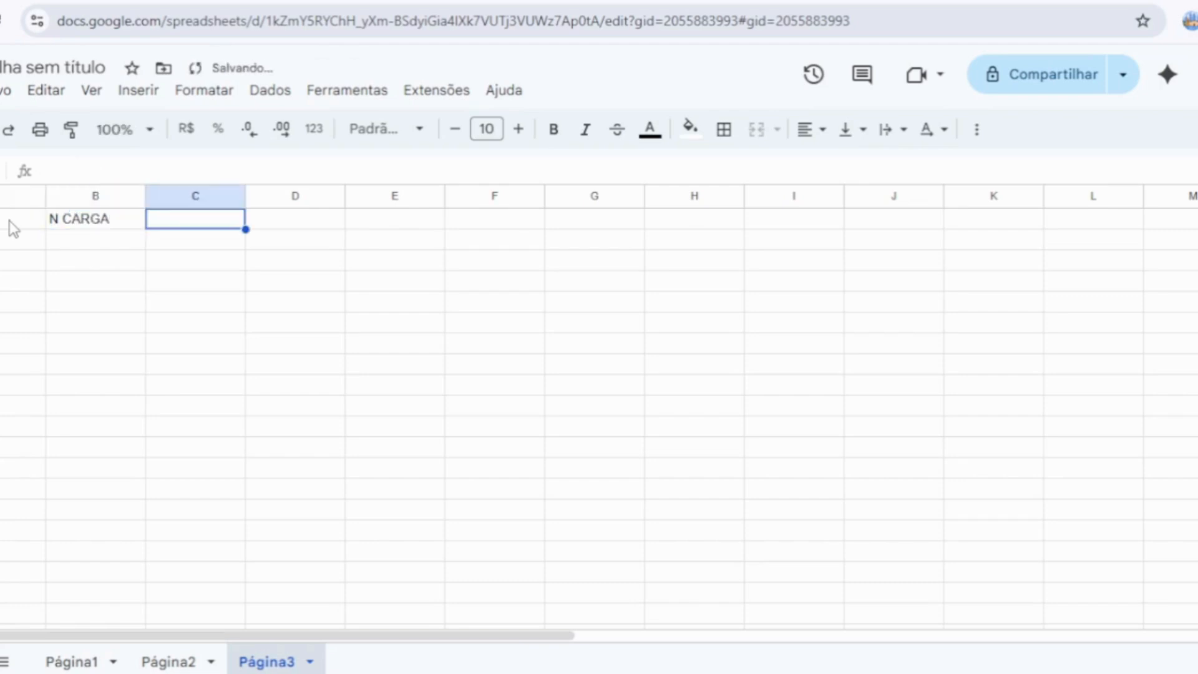
type("DESTIBO")
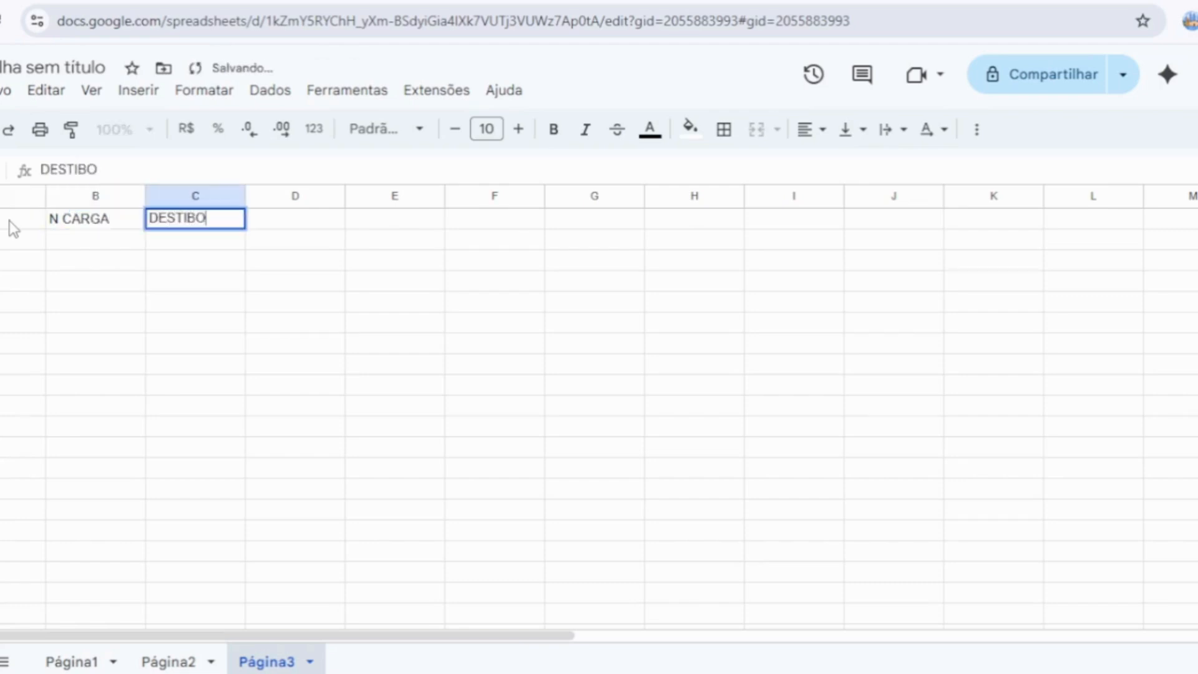
key("BackSpace")
key("BackSpace")
type("NO")
key("Tab")
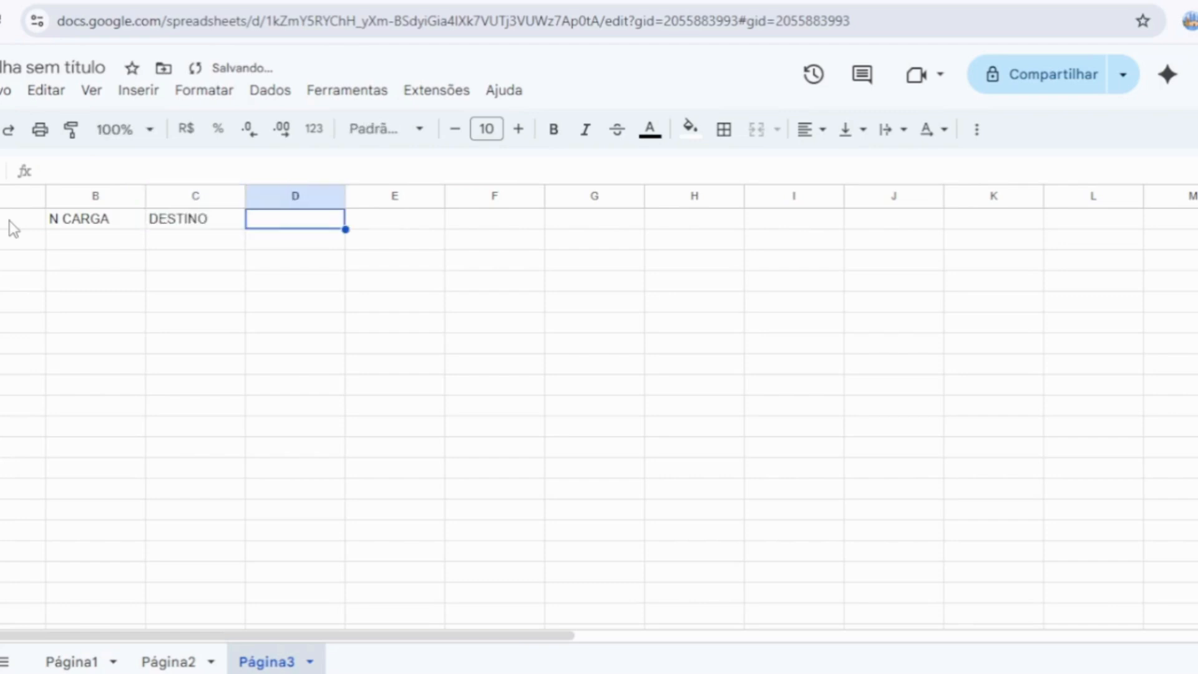
Step: Enter the column headings "TRANSPORTADORA" in D1 and "VALOR FRETE" in E1
type("TRANS")
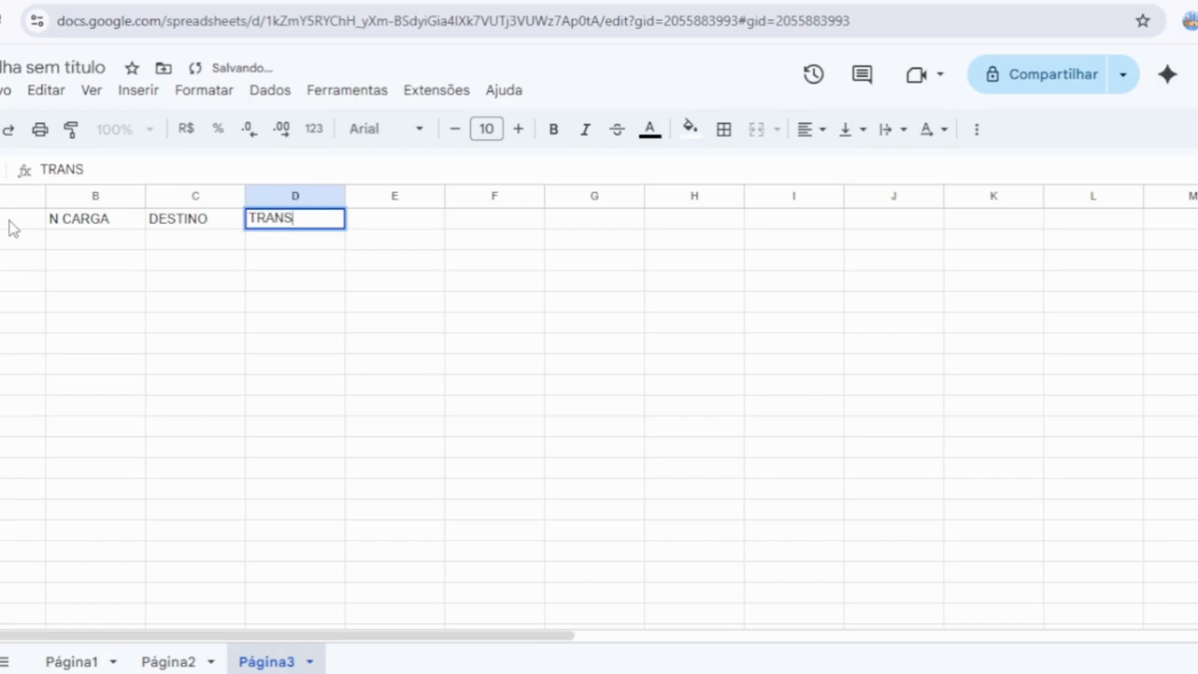
type("PORTA")
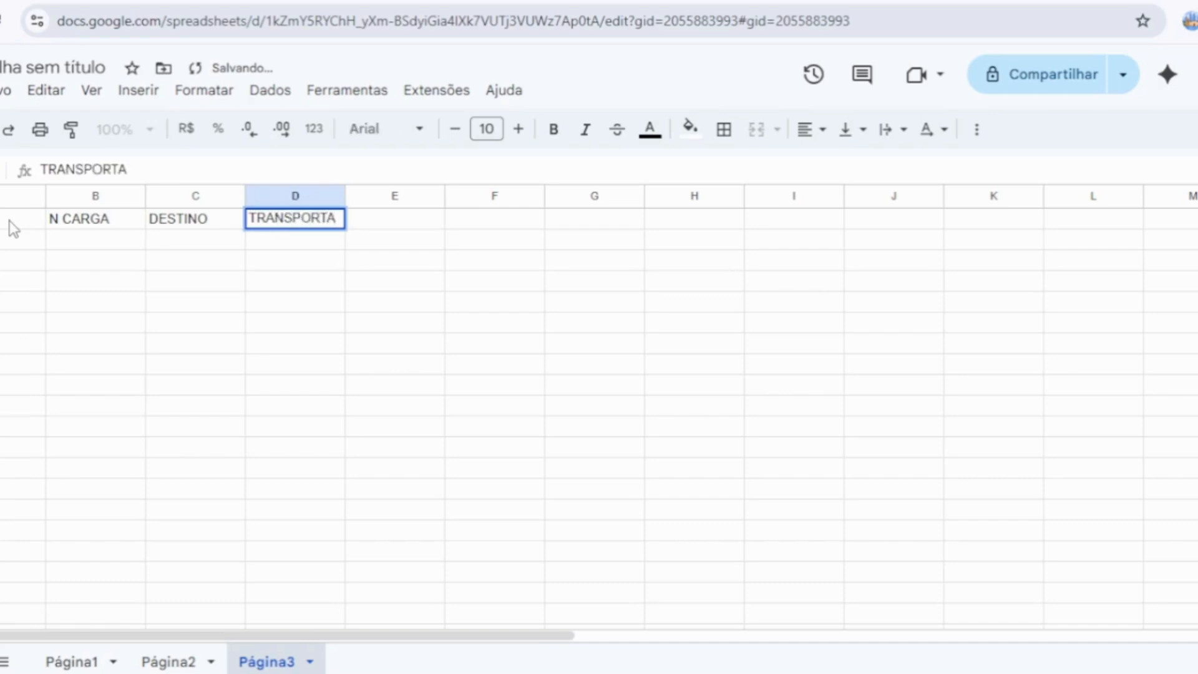
type("DORA")
key("Tab")
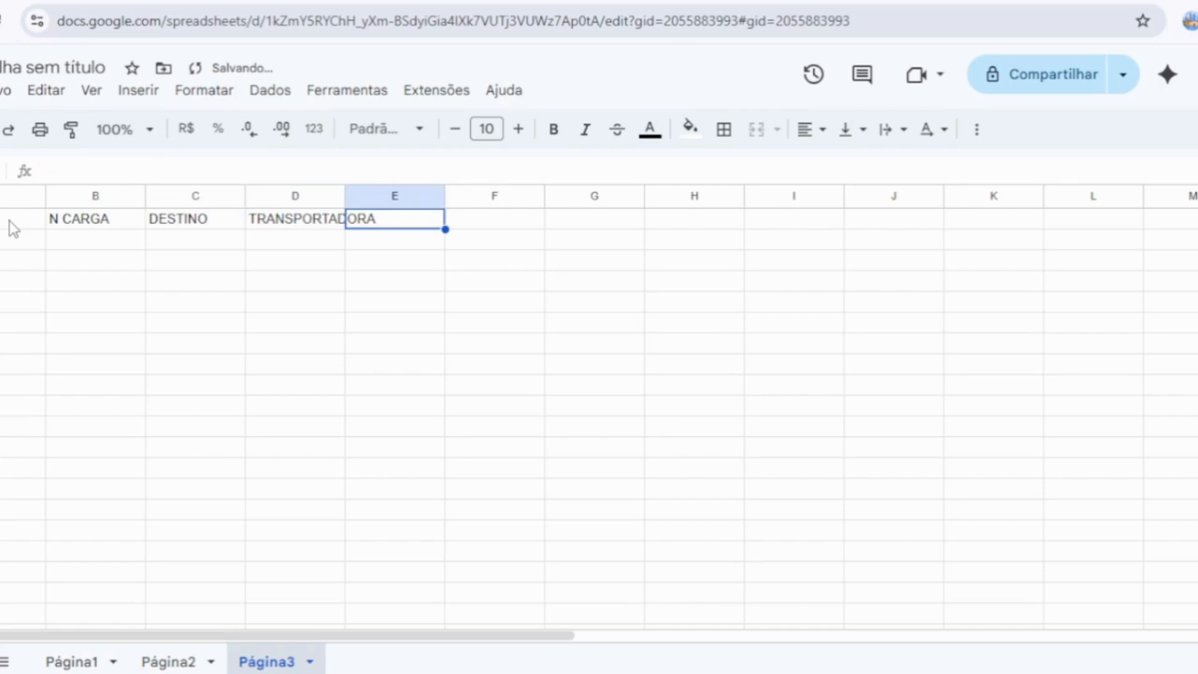
type("VA")
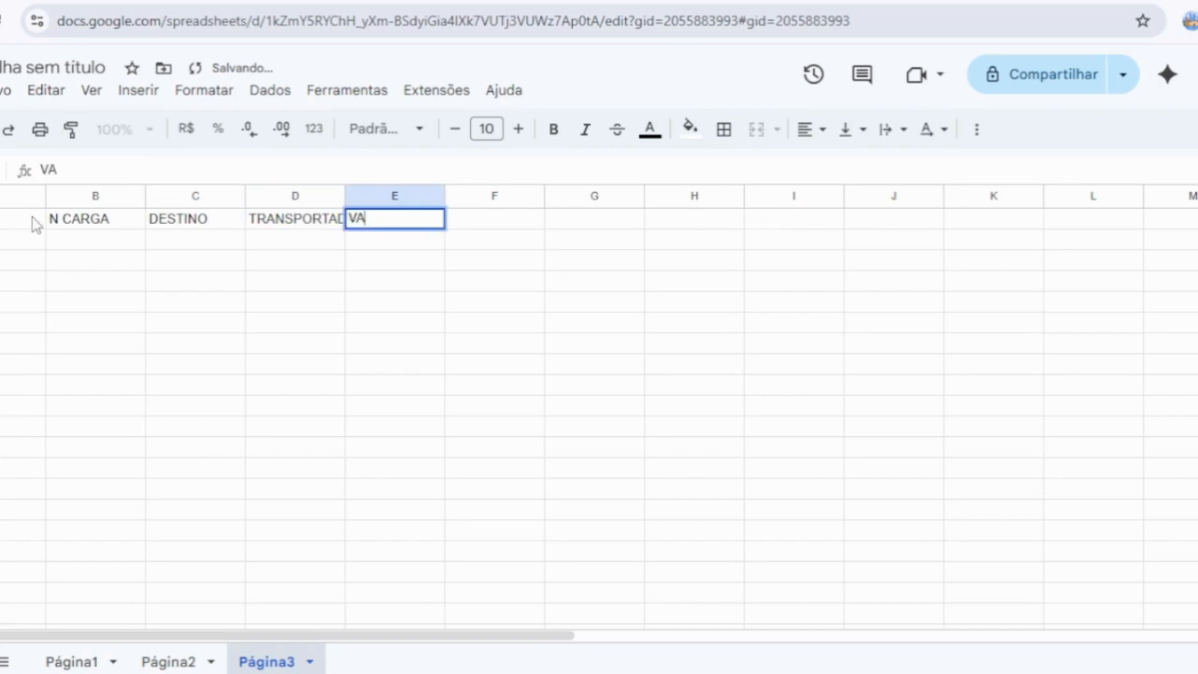
type("LOR FRETE")
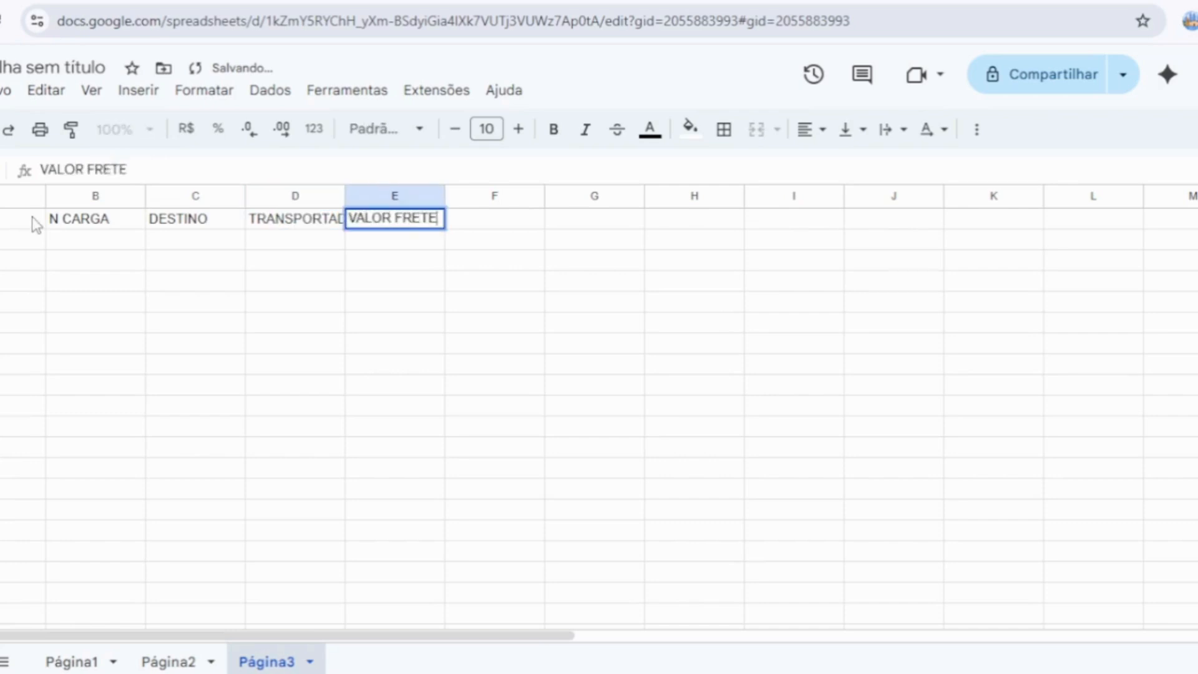
key("Tab")
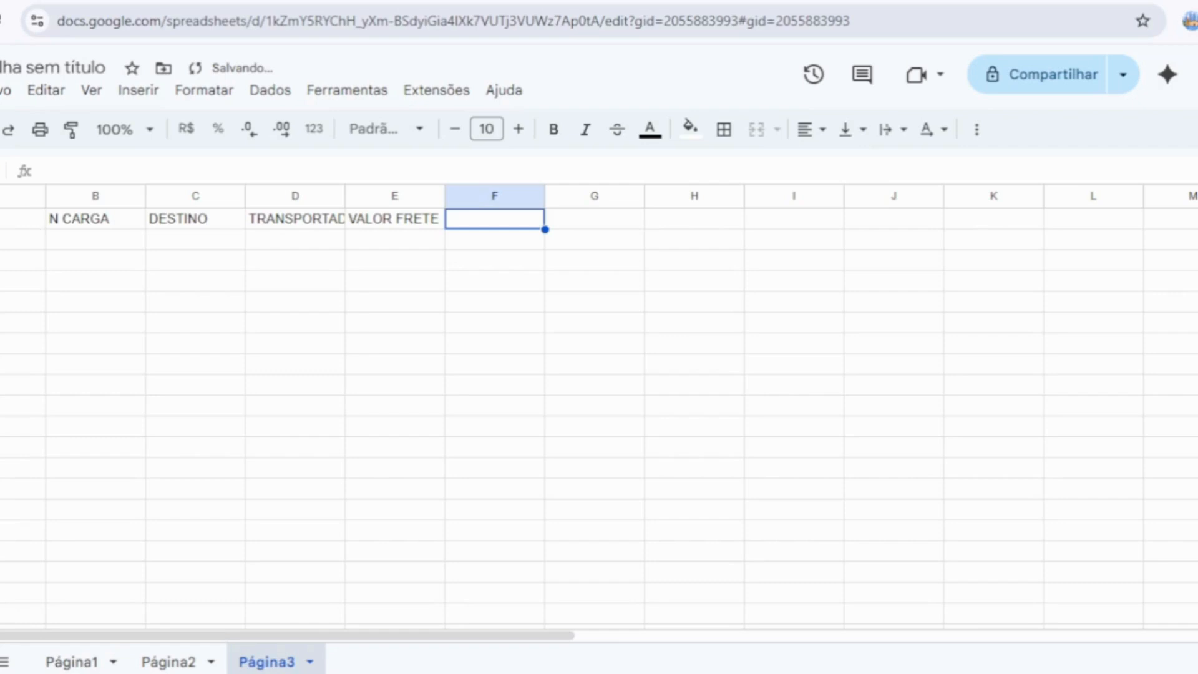
Step: Centre the contents of all cells horizontally and reduce their font size to 9
key("ctrl+a")
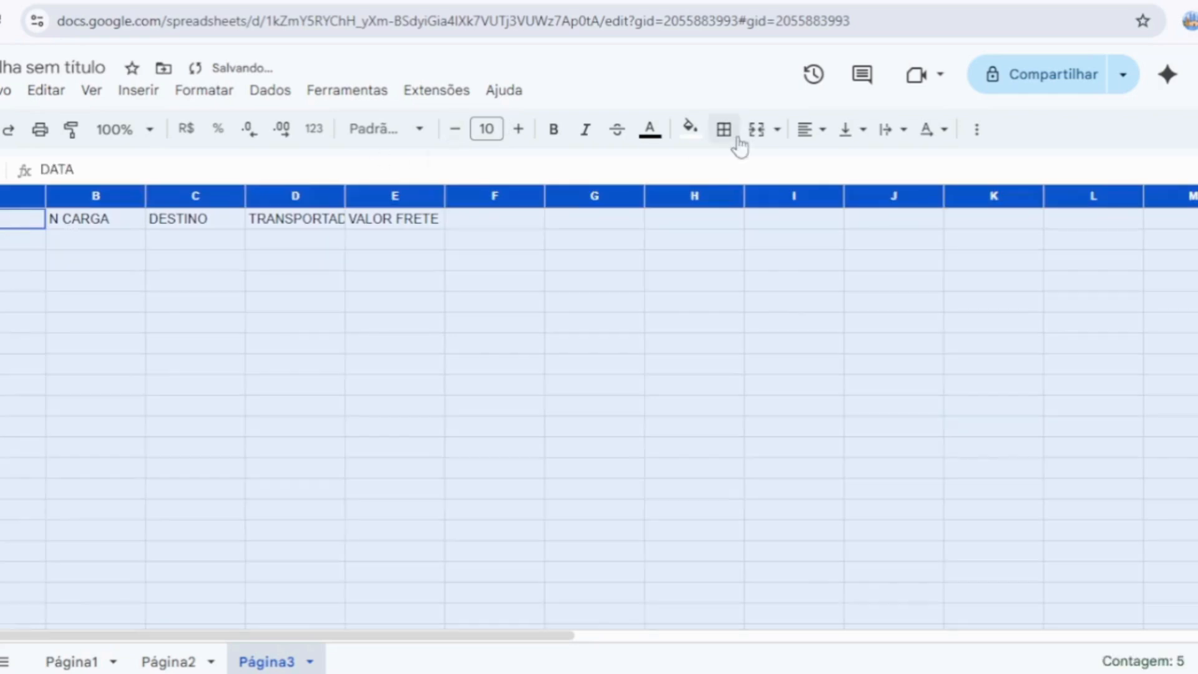
left_click(815, 148)
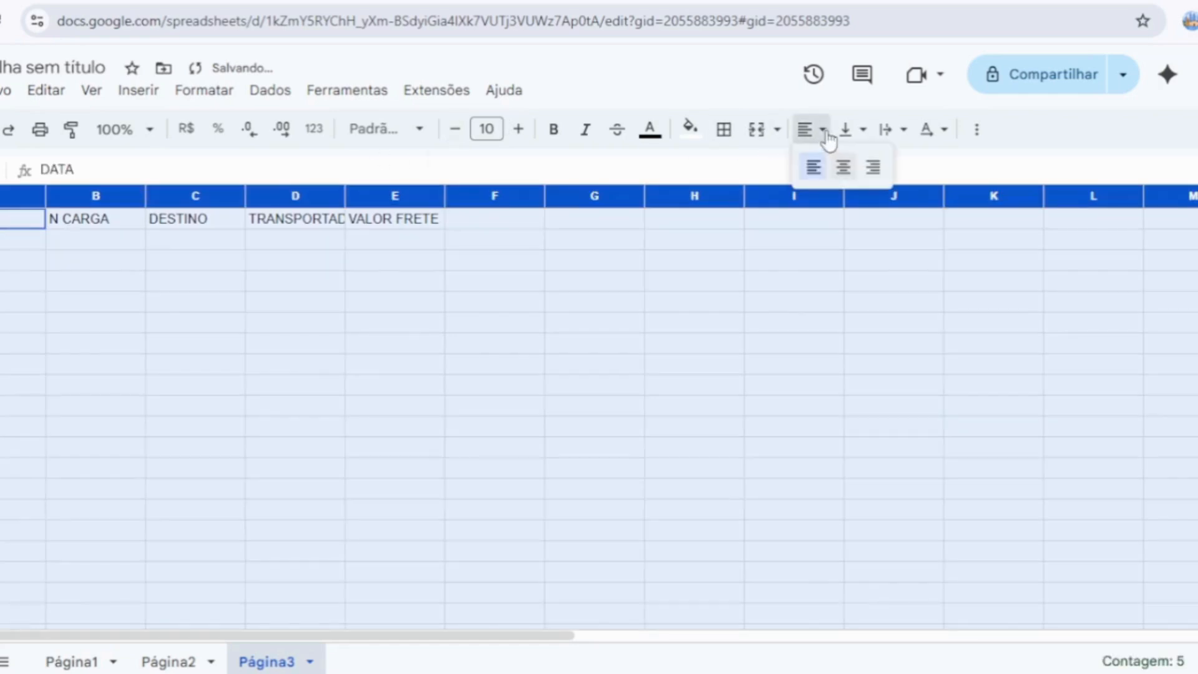
left_click(845, 167)
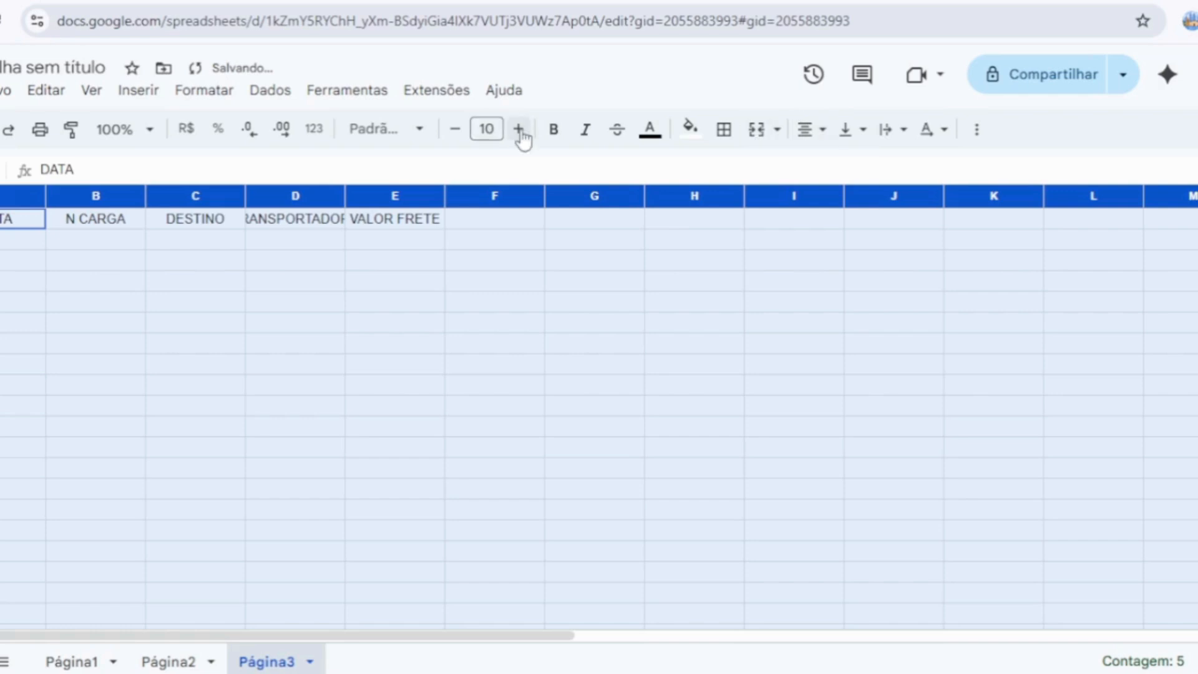
left_click(455, 131)
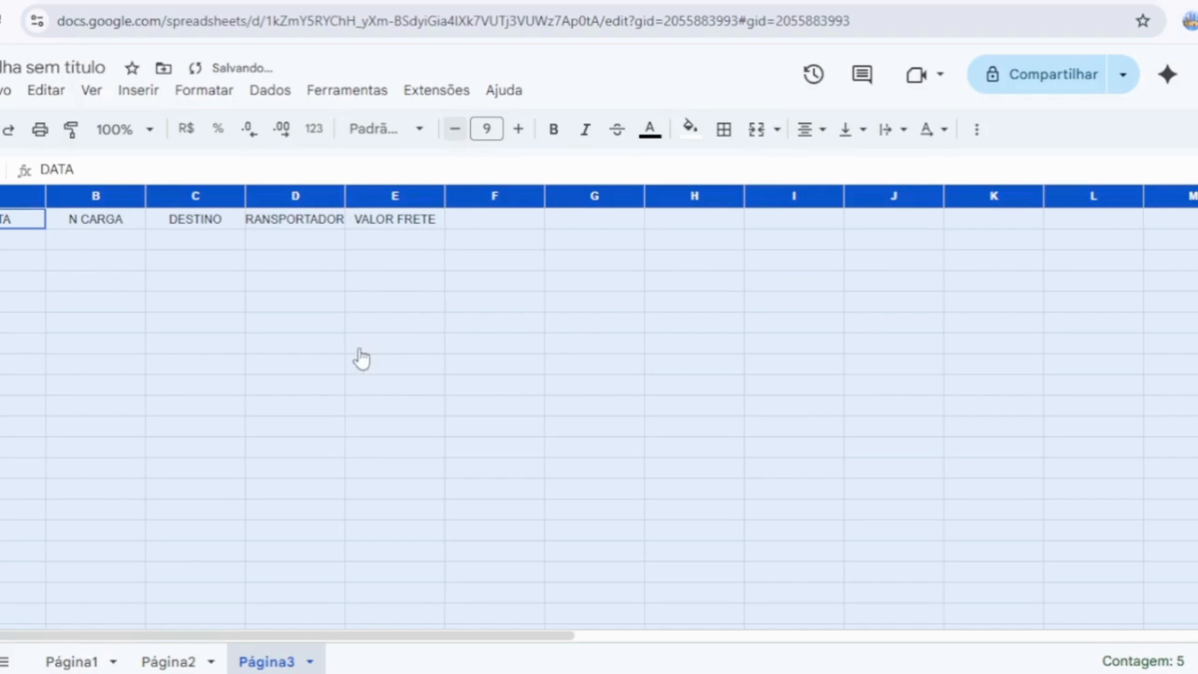
Step: Fit all column widths to their contents and widen column A slightly
double_click(344, 196)
left_click(314, 350)
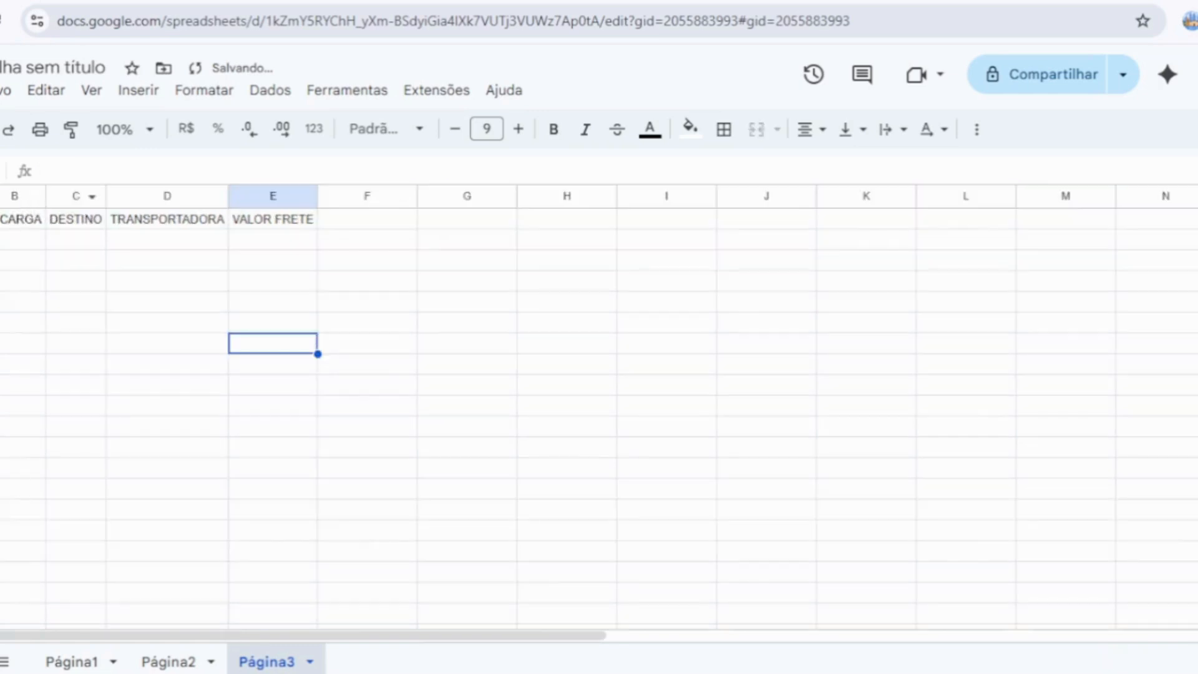
left_click_drag(0, 198, 20, 197)
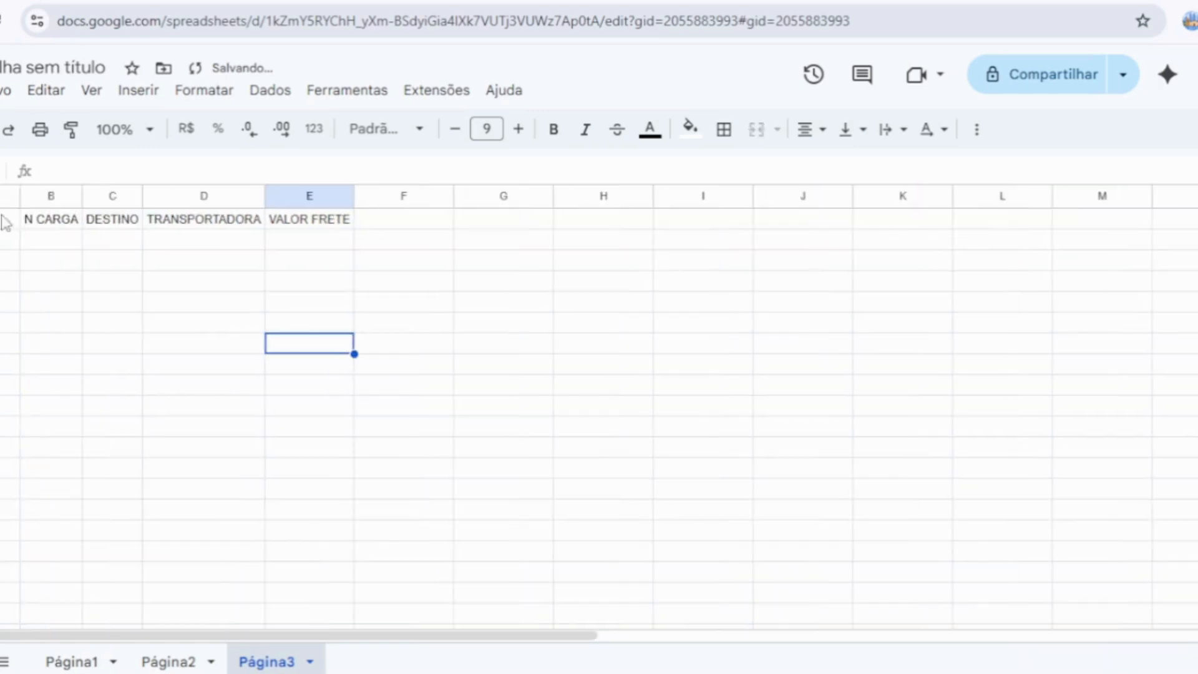
Step: Extend the heading in cell A1 to "DATA CARREGAMENTO"
left_click(2, 224)
left_click(106, 171)
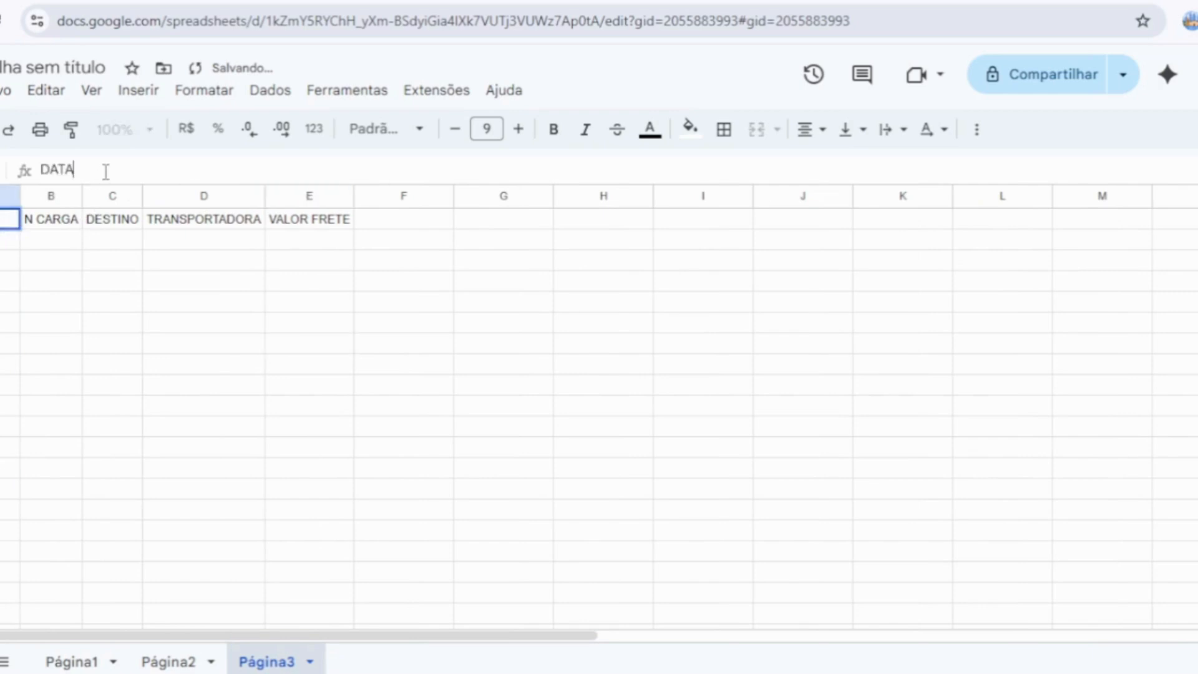
type("CARREGAM")
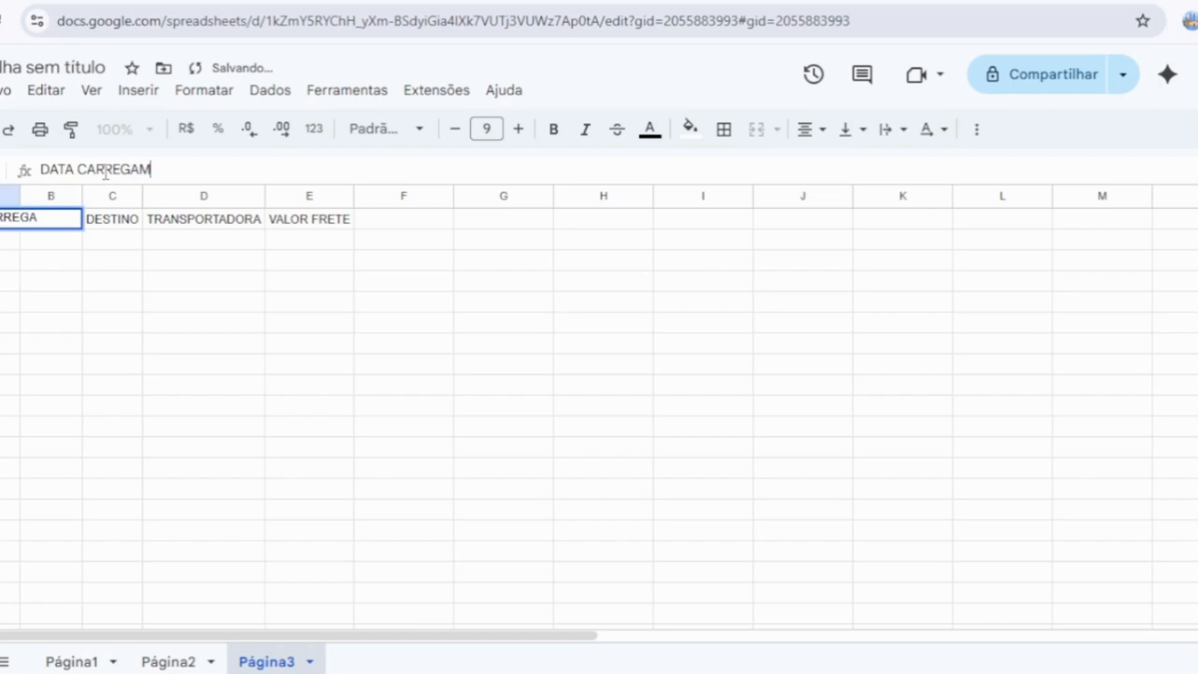
type("ENTO")
key("Tab")
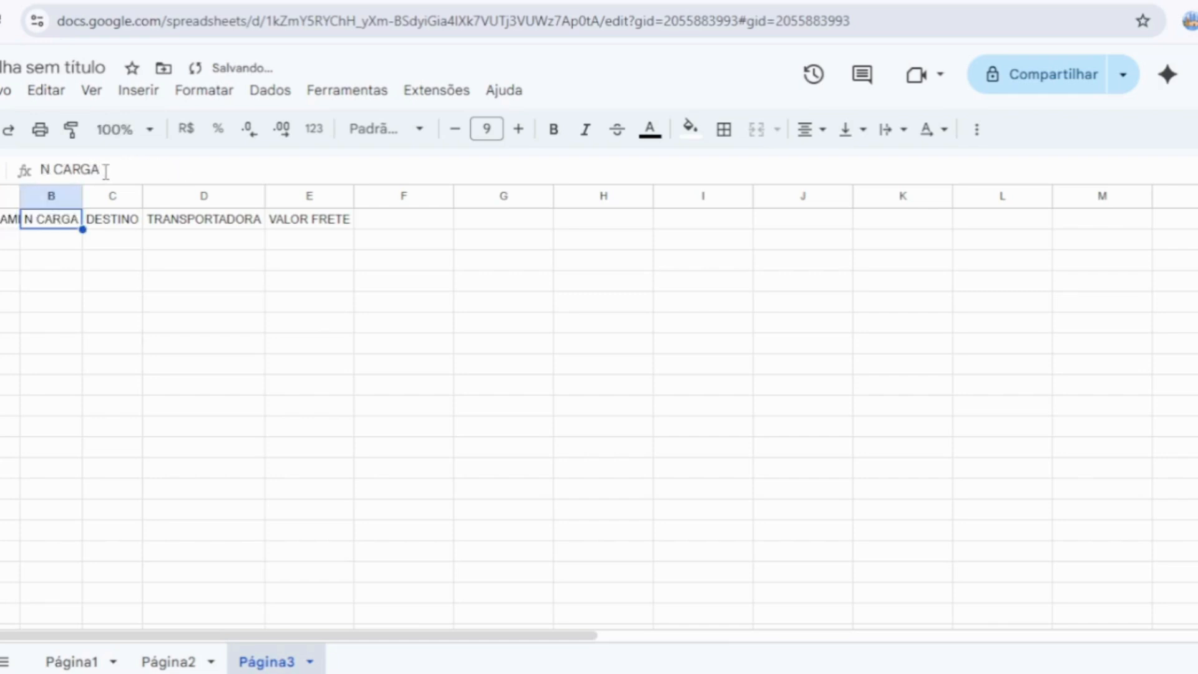
Step: Extend the heading in B1 to "N CARGA GERADO" and the one in C1 to "DESTINO ENTREGA"
left_click(106, 171)
type("GE")
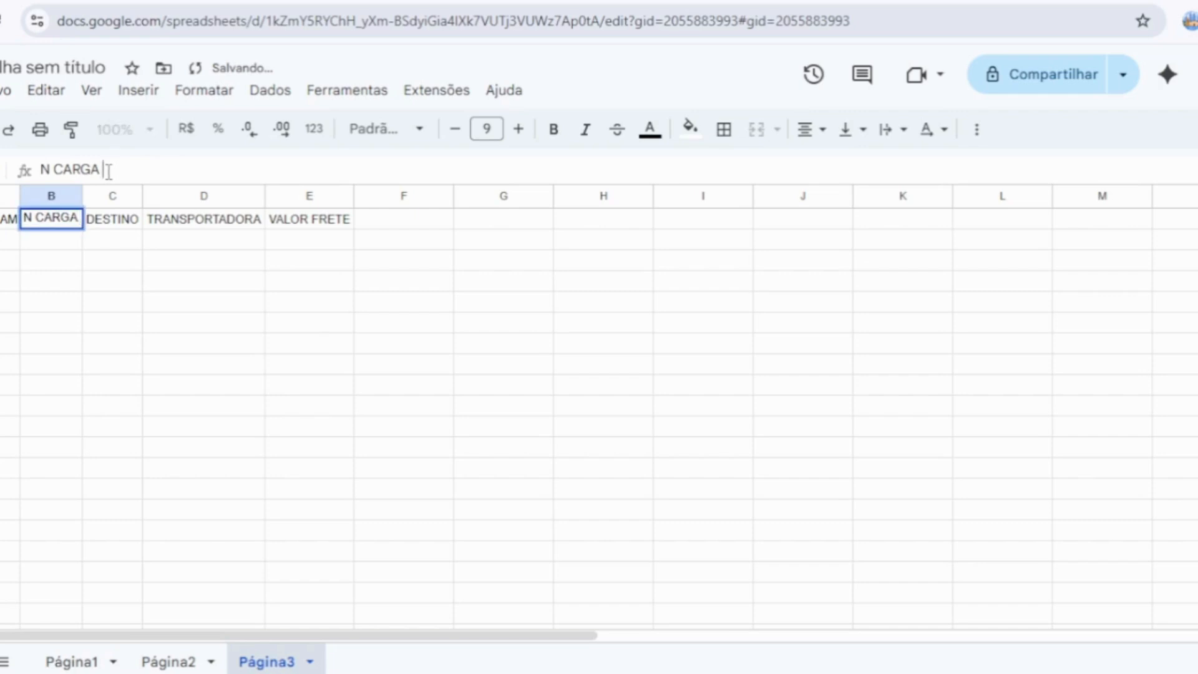
type("RADO")
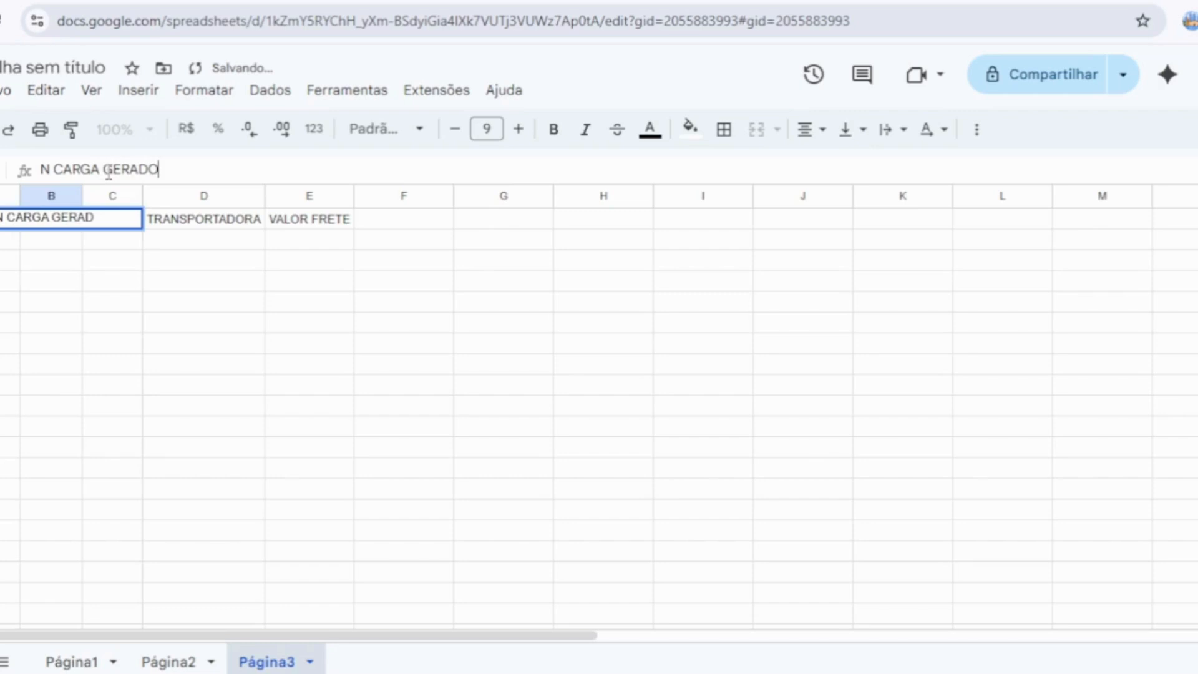
key("Tab")
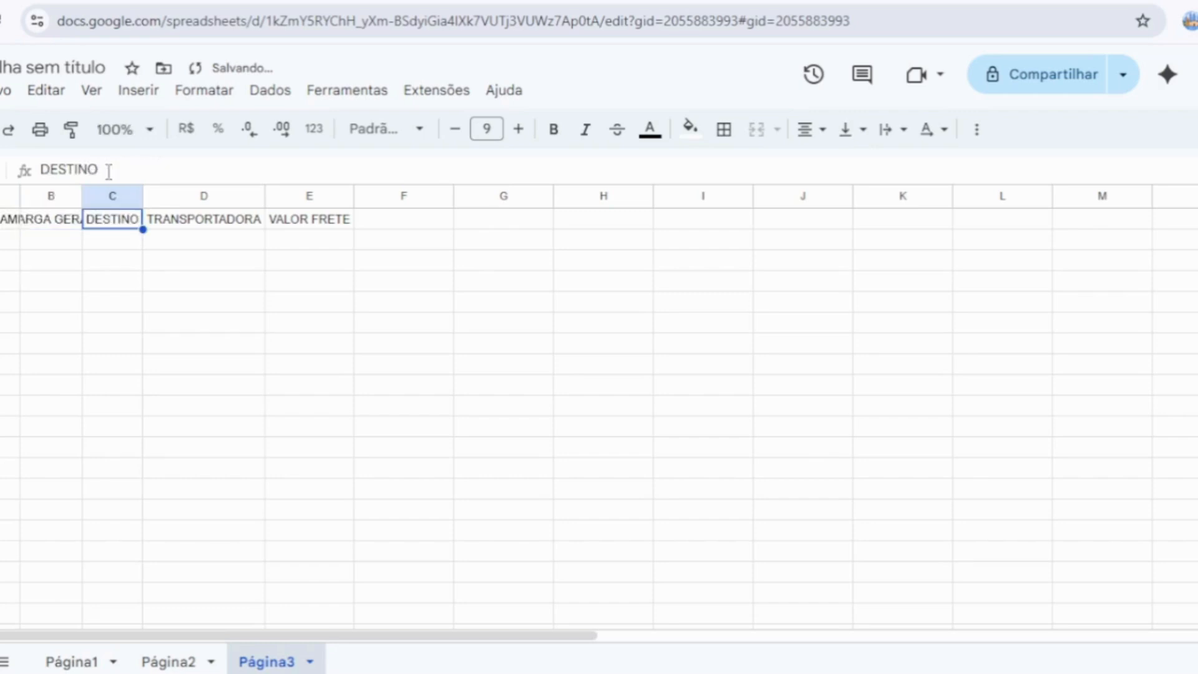
left_click(108, 171)
type("ENTREGA")
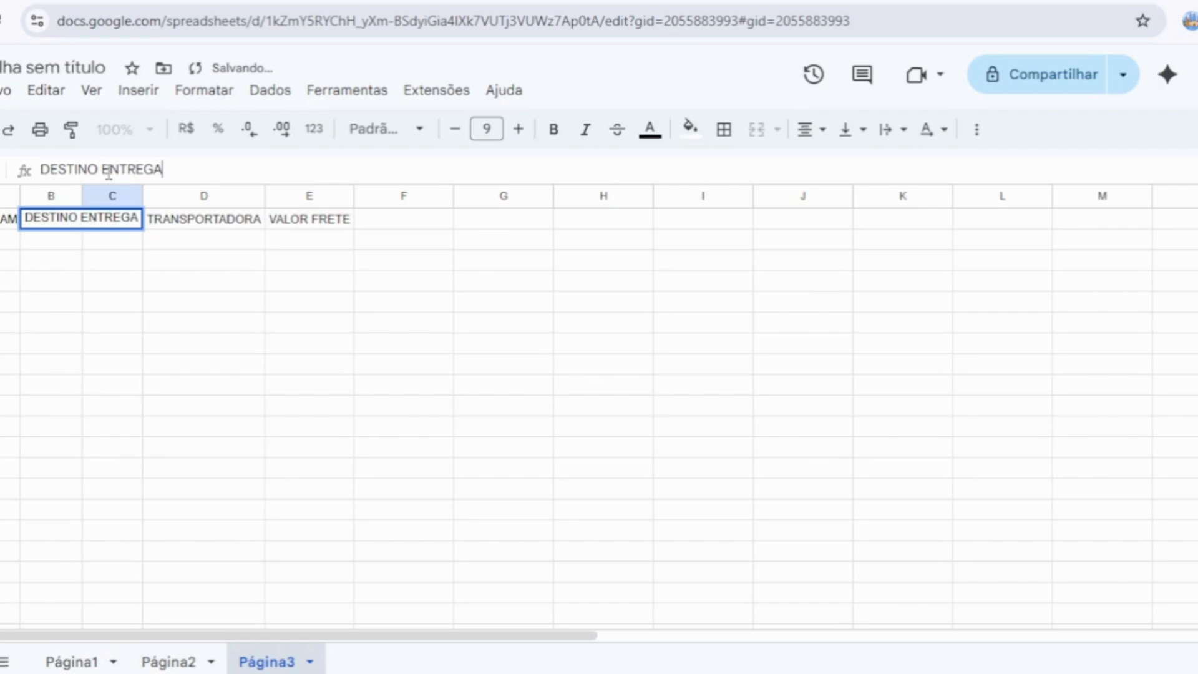
key("Tab")
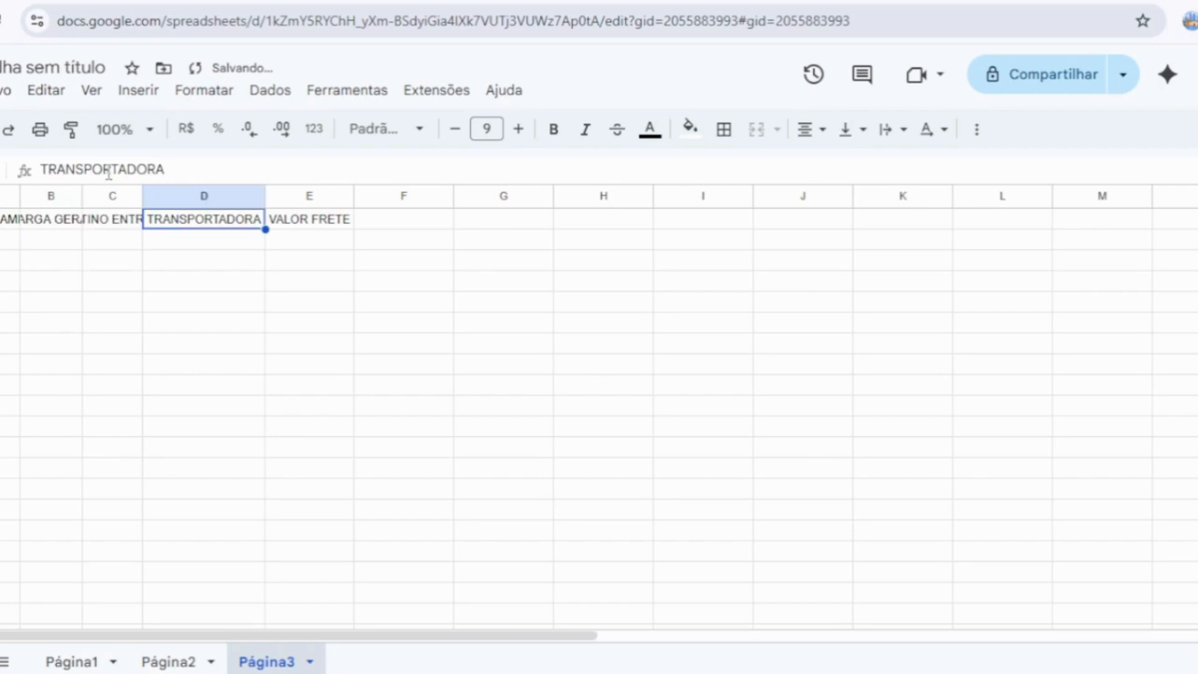
Step: Enter the column heading "CONFIRM - ENTREGA" in cell F1
key("Tab")
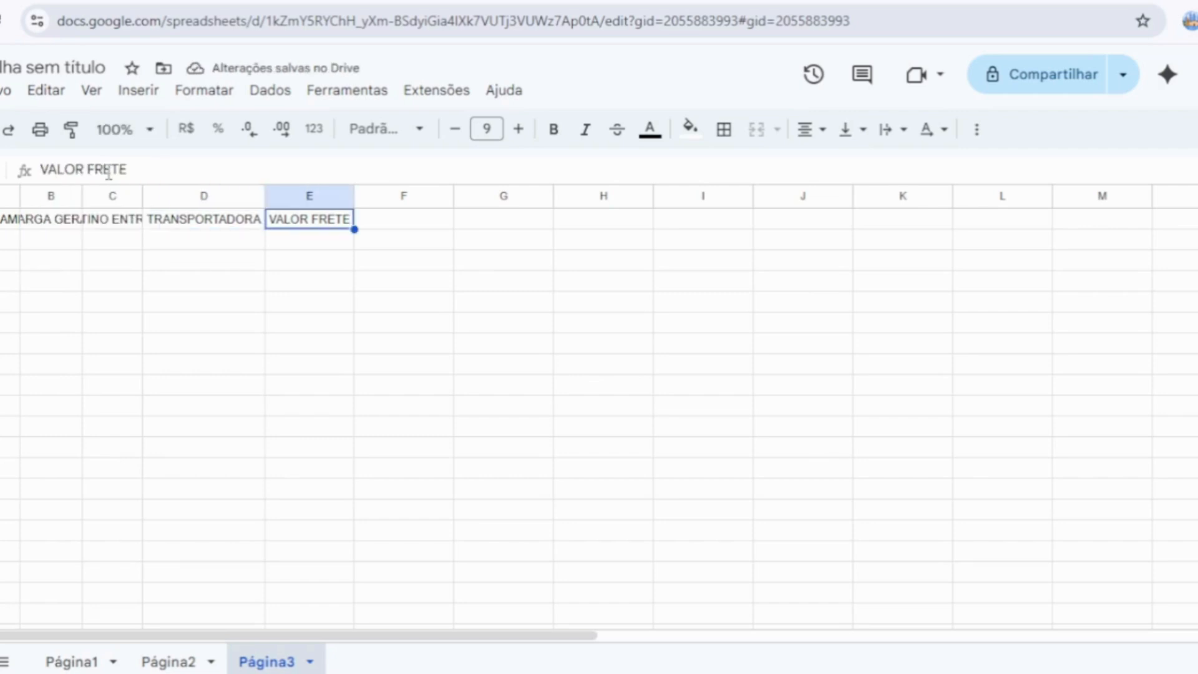
key("Tab")
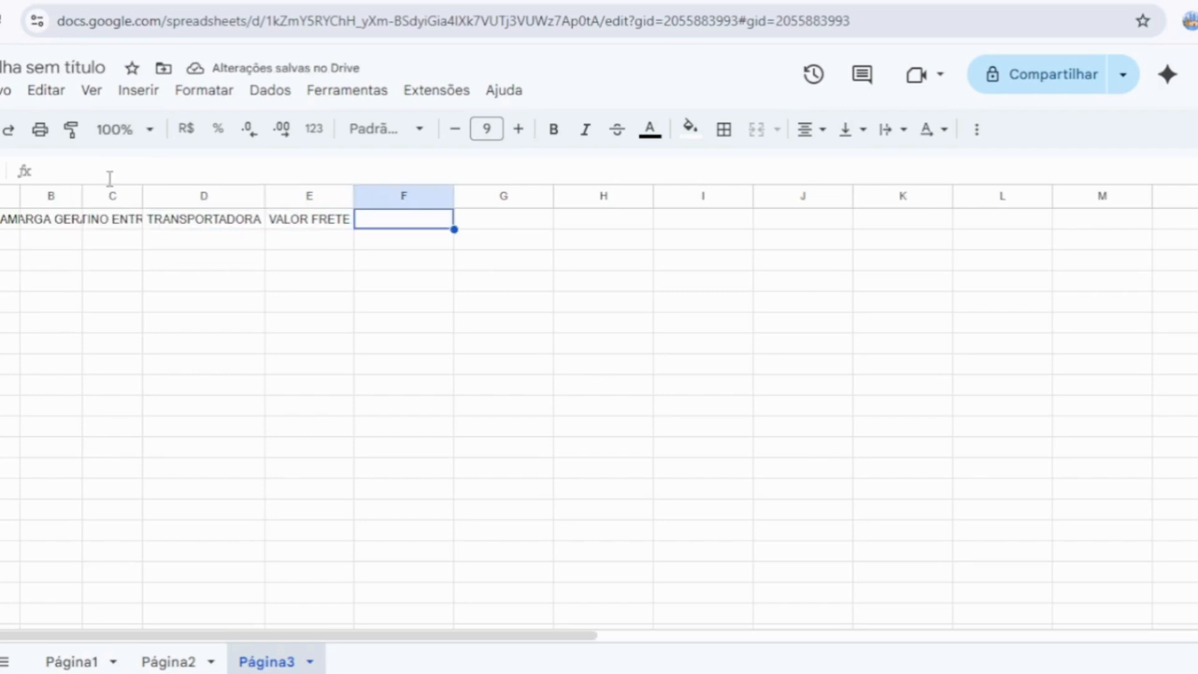
type("CON")
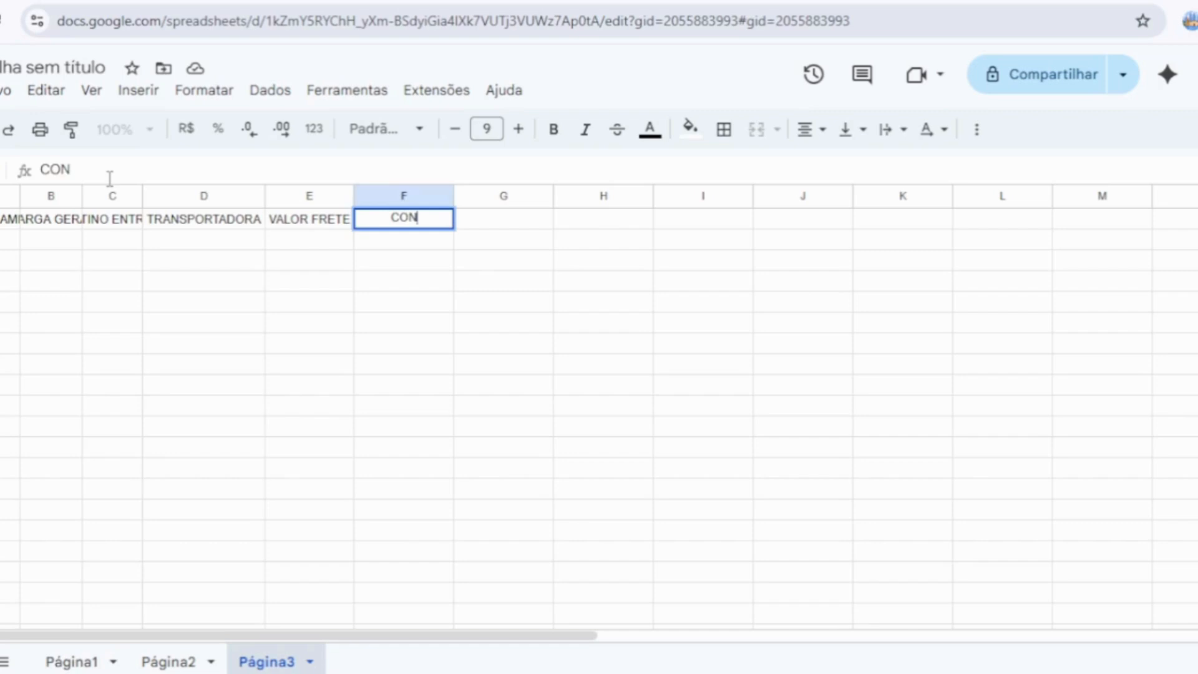
type("FIRM")
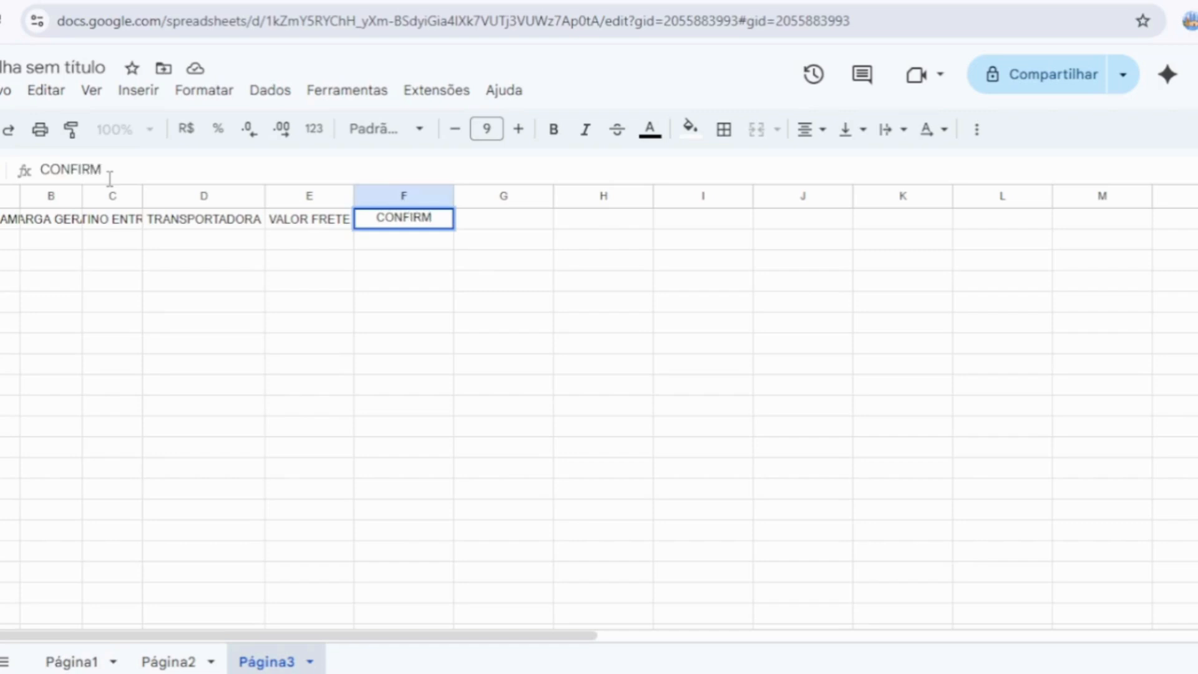
type(" - ENTR")
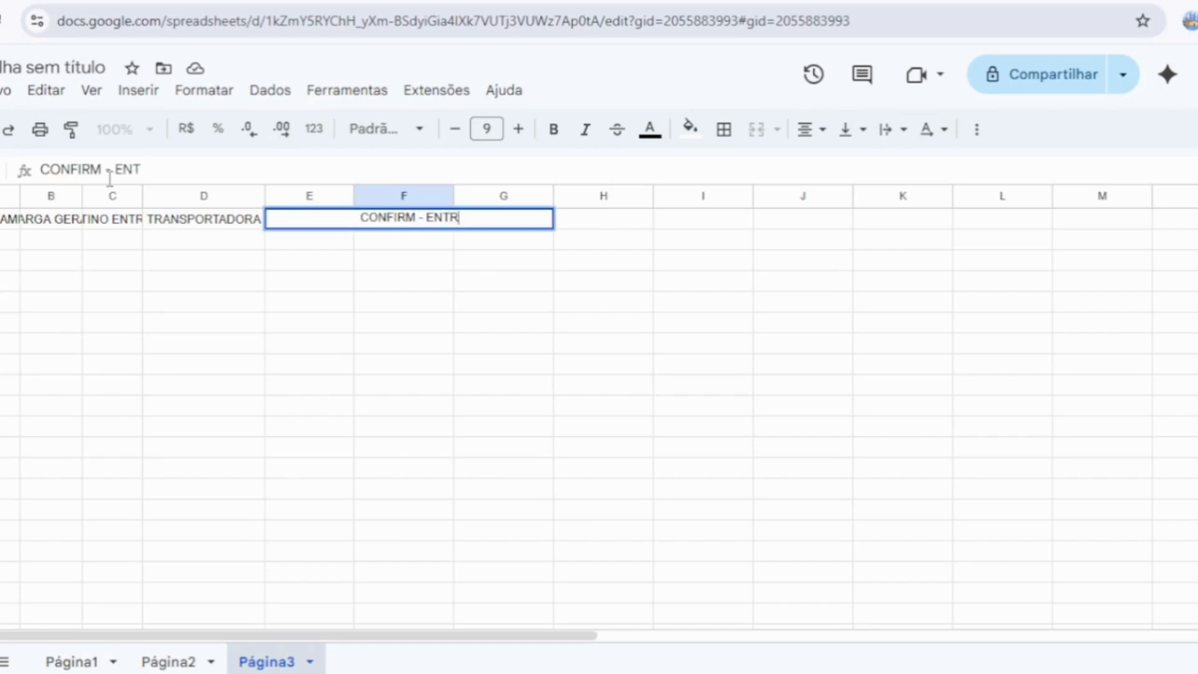
type("EGA")
key("Tab")
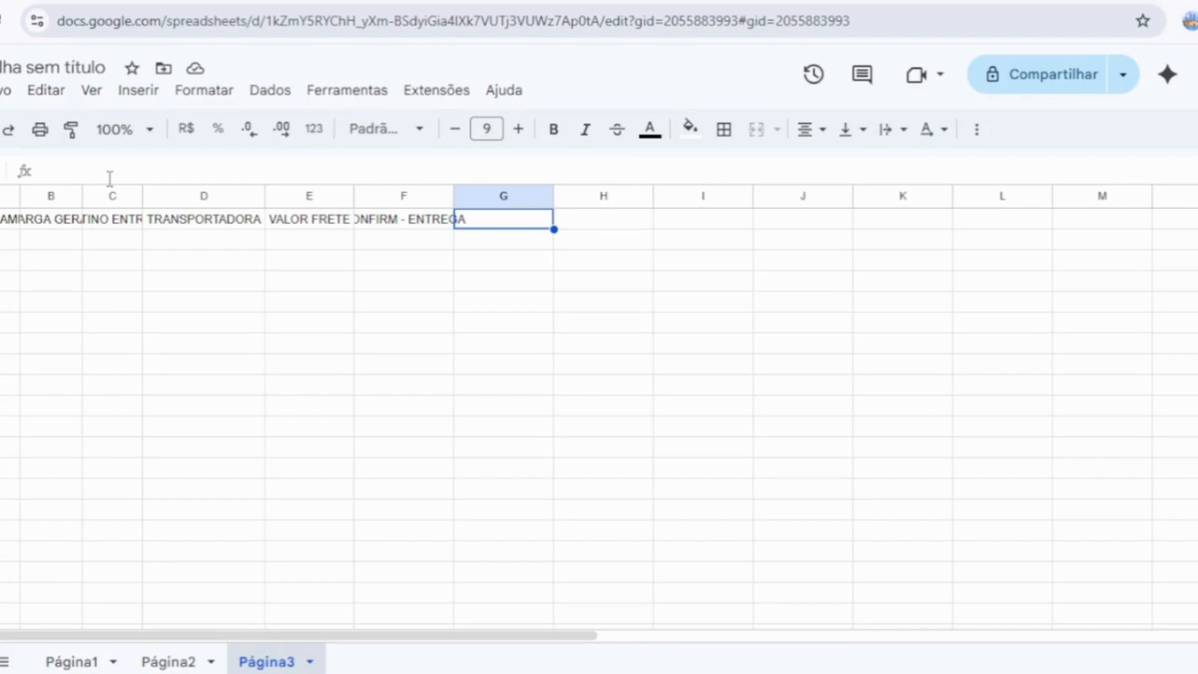
Step: Wrap the text of the header row and align it vertically to the middle
left_click(215, 278)
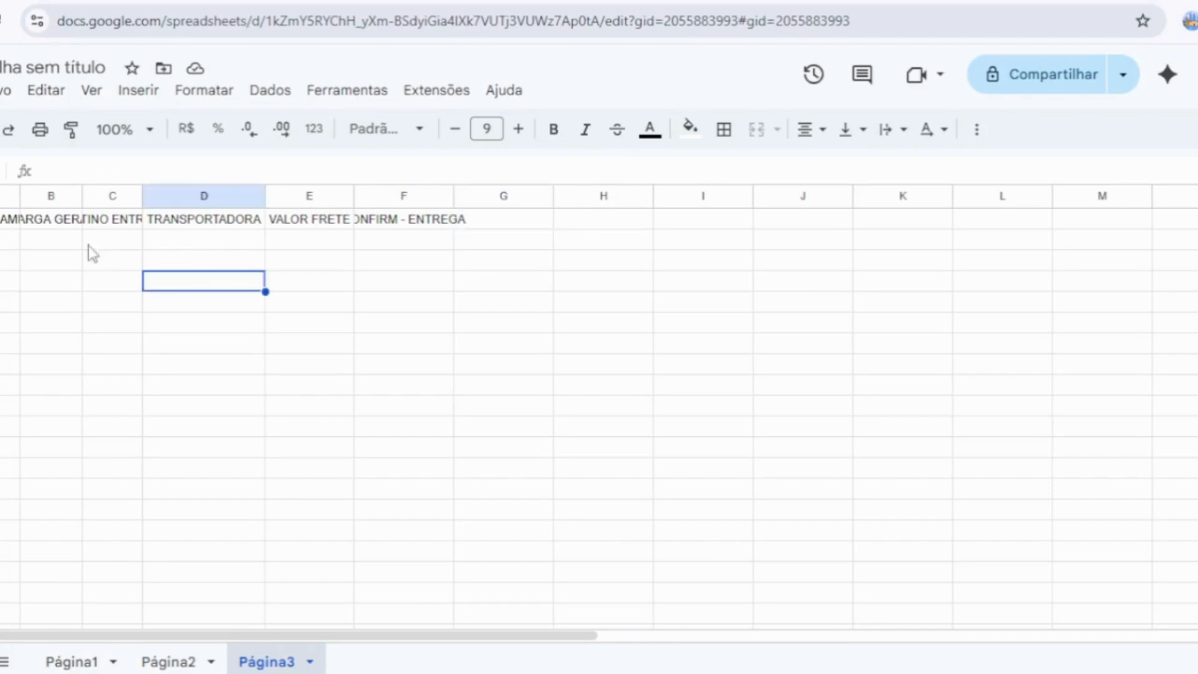
left_click(0, 219)
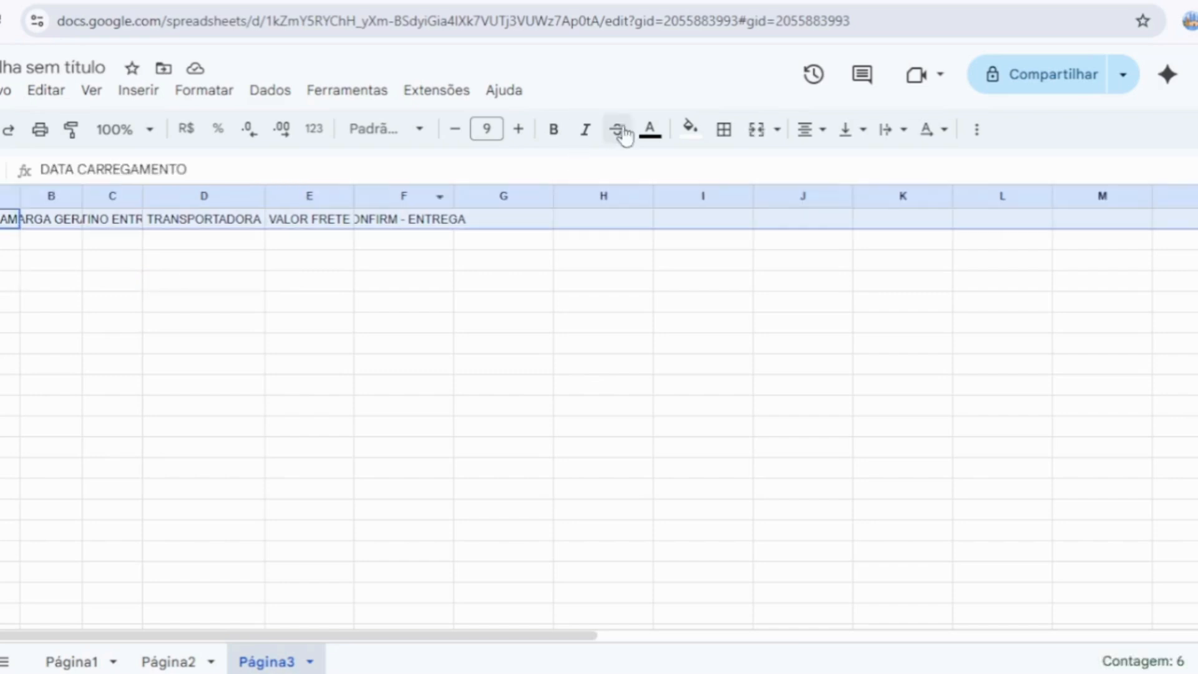
left_click(904, 132)
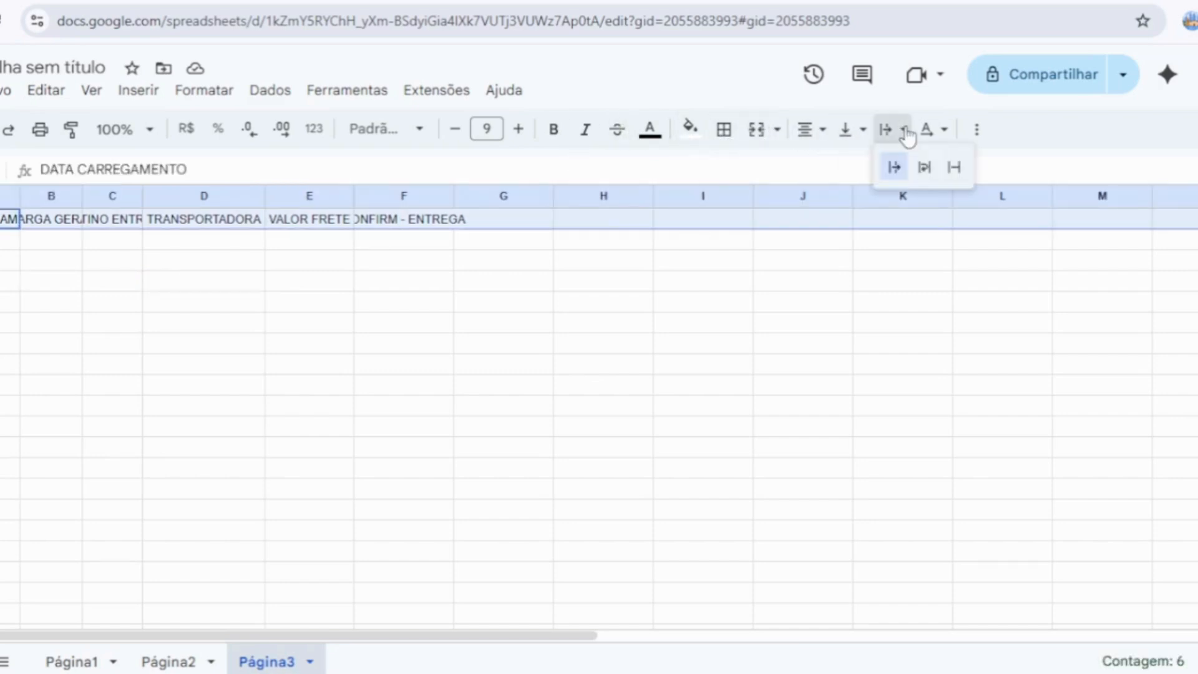
left_click(924, 168)
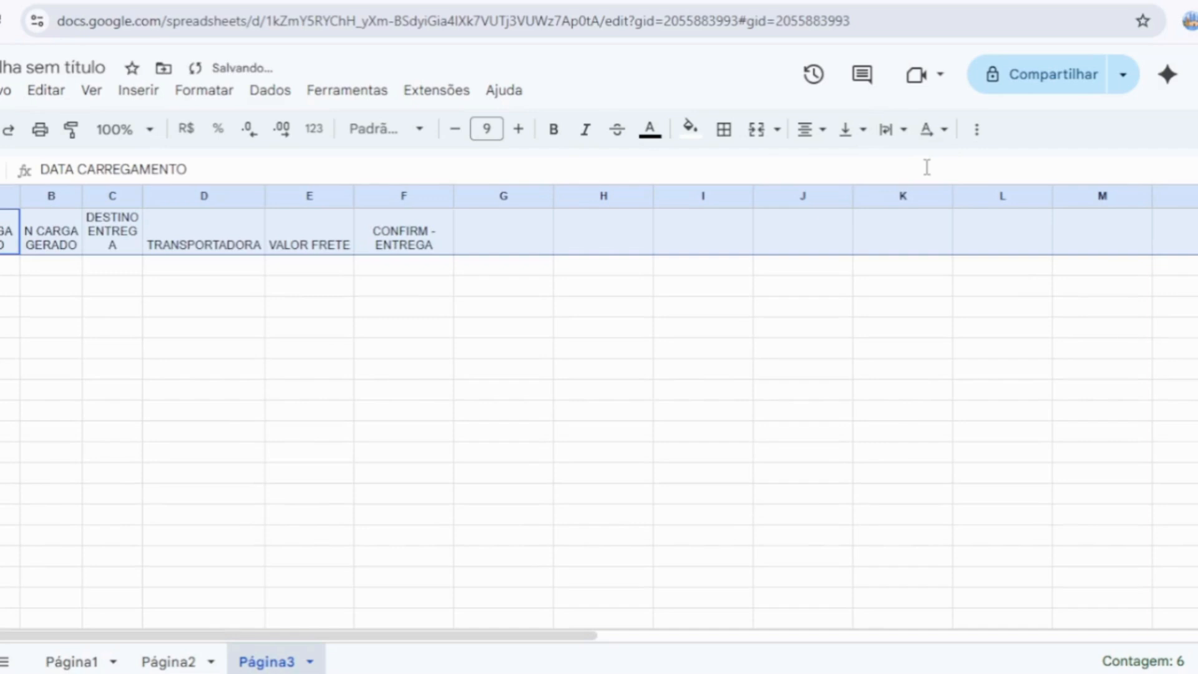
left_click(849, 129)
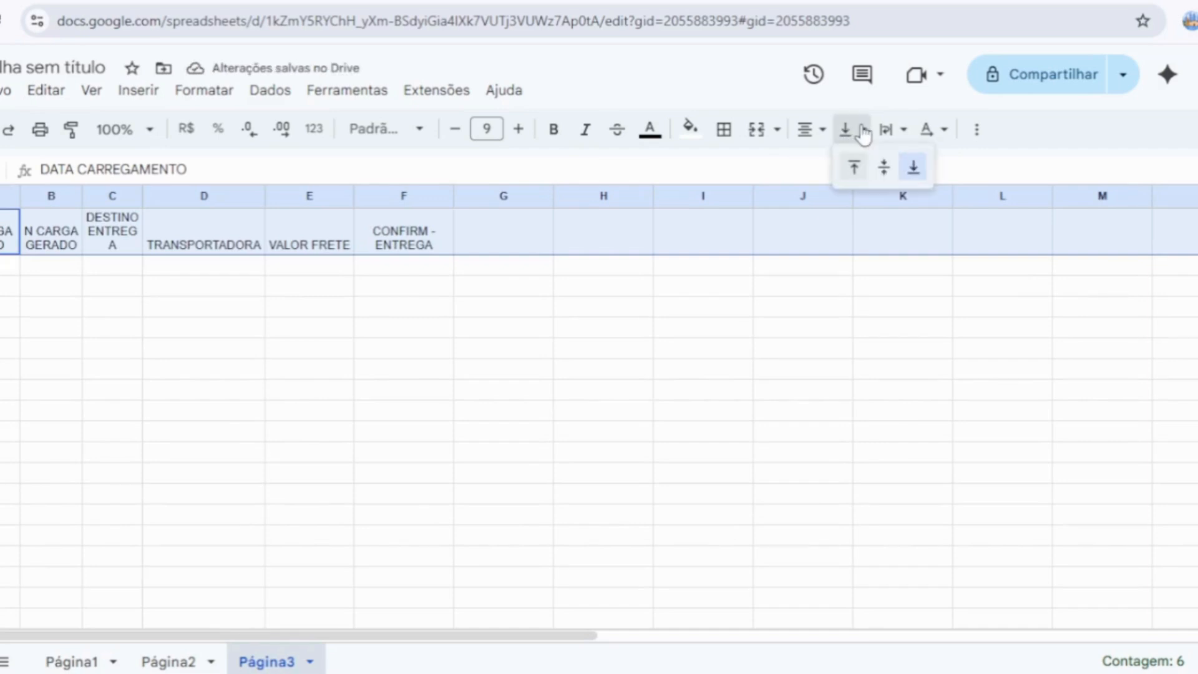
left_click(881, 168)
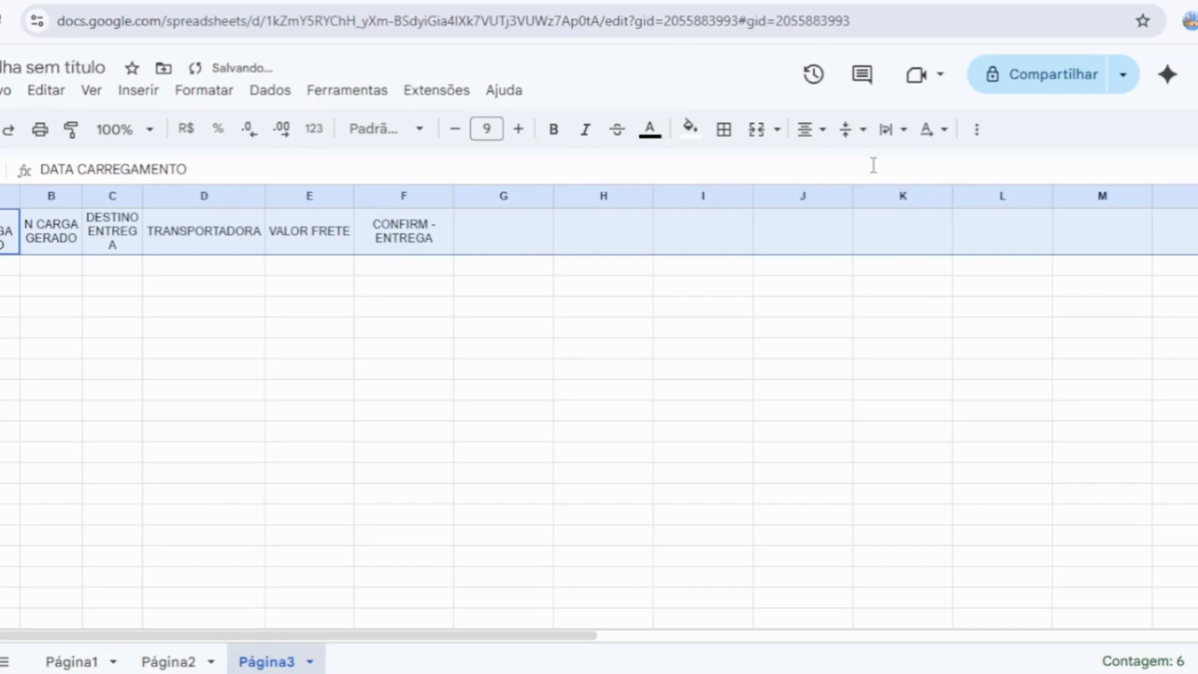
Step: Widen column A and change its heading in A1 to "DATA DO CARREGAMENTO"
left_click(234, 350)
left_click_drag(22, 198, 66, 198)
left_click(9, 244)
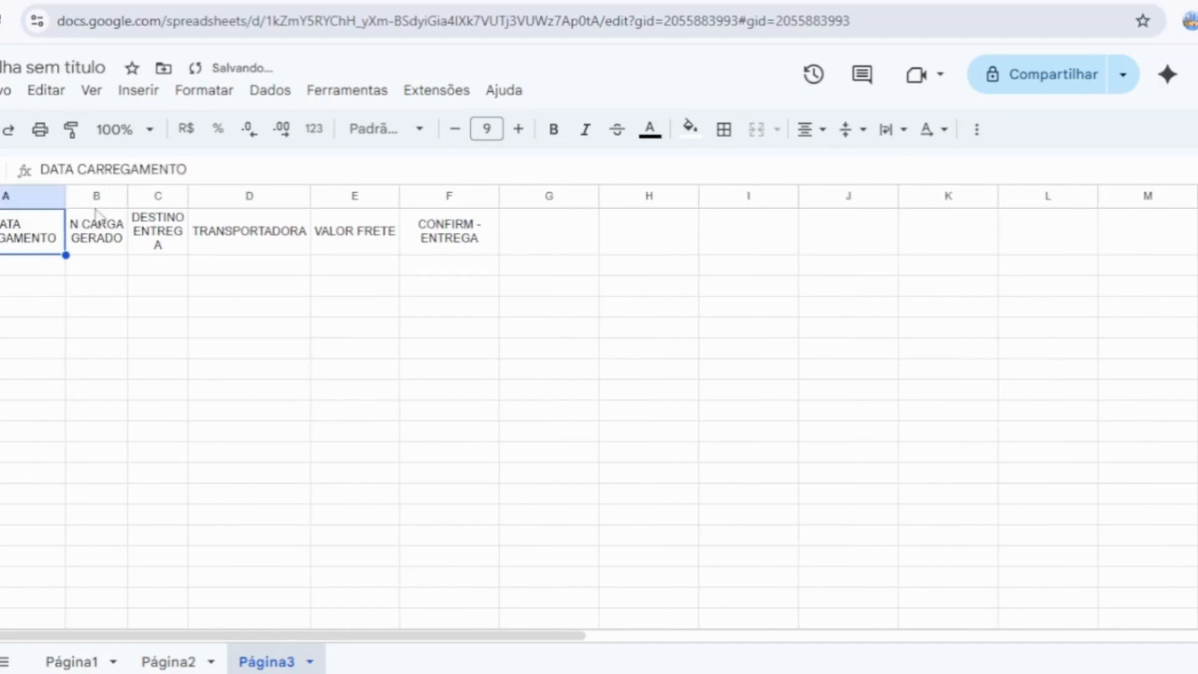
left_click(81, 170)
type("DO")
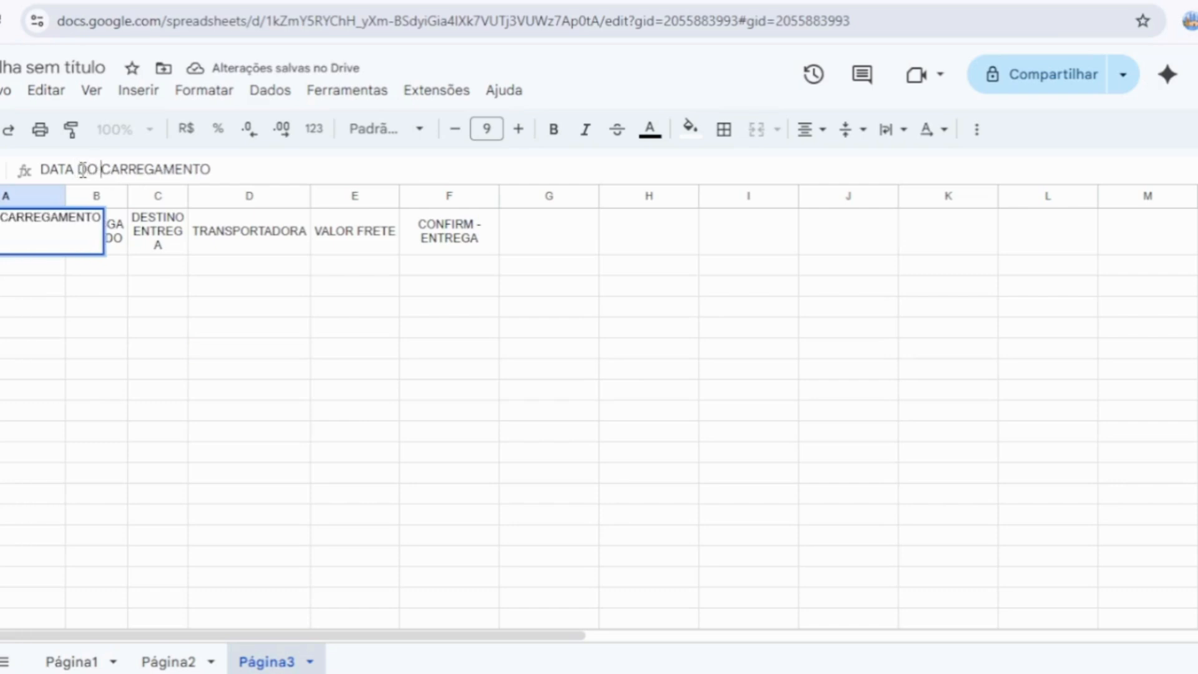
left_click(102, 368)
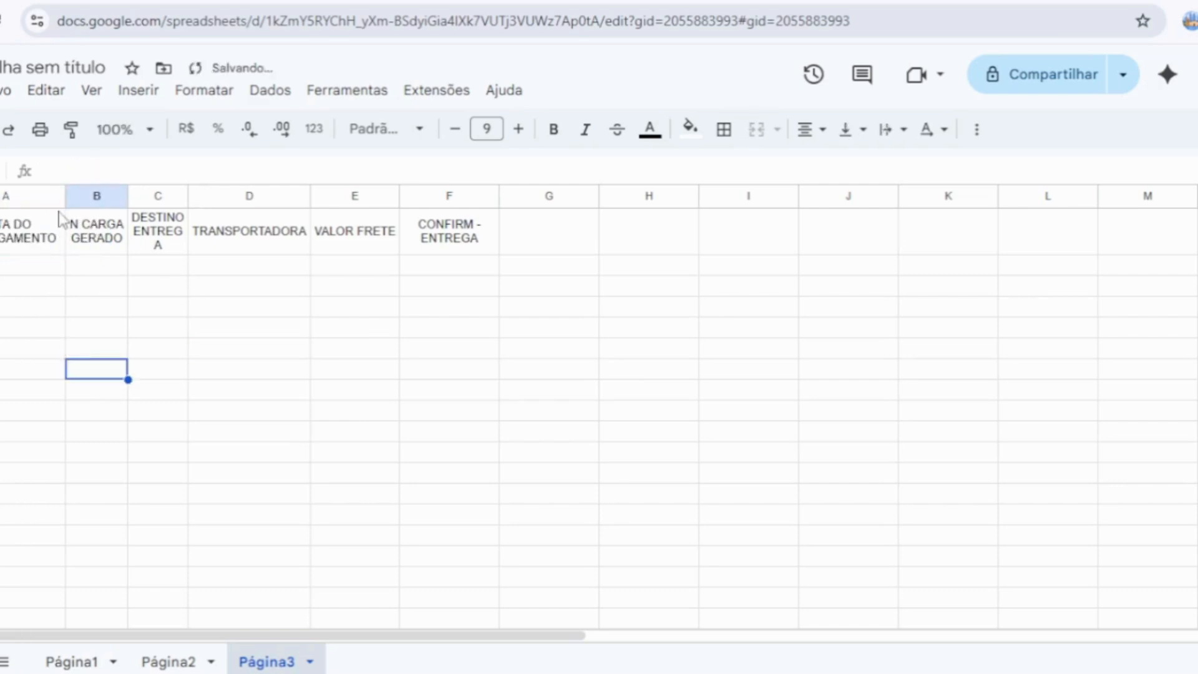
Step: Widen columns B, C and D to give their headings more room, with "DESTINO ENTREGA" wrapping onto two lines
left_click(100, 234)
left_click_drag(127, 197, 139, 196)
left_click(163, 240)
left_click(214, 198)
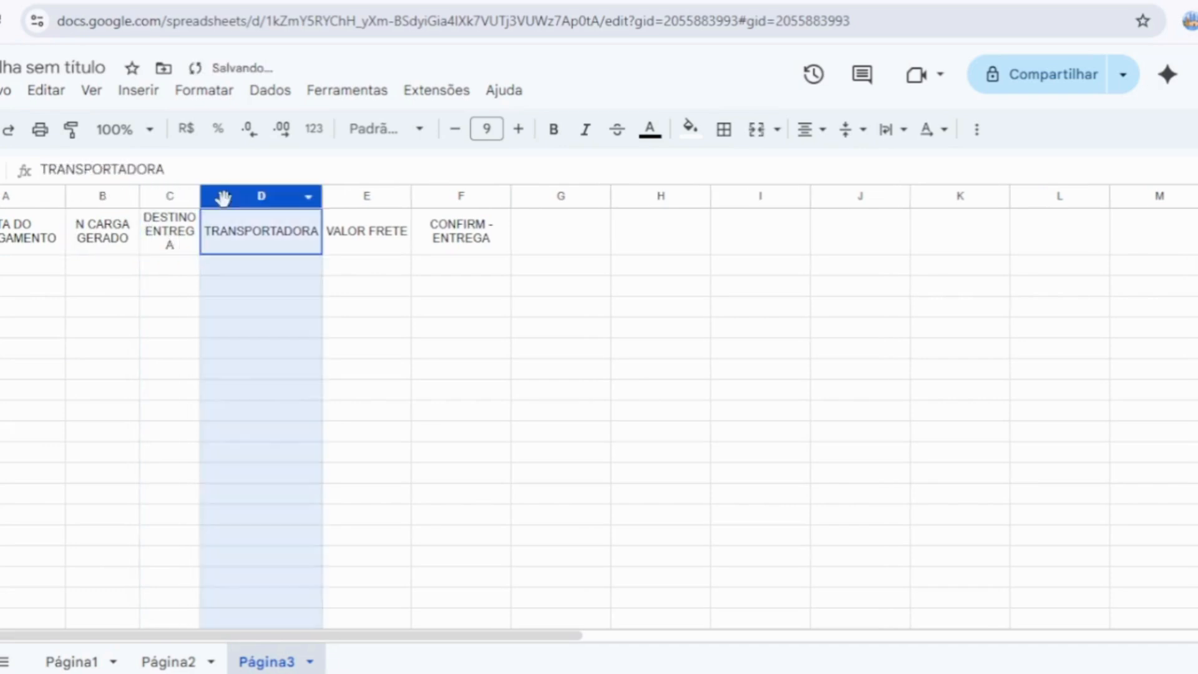
left_click_drag(178, 279, 180, 267)
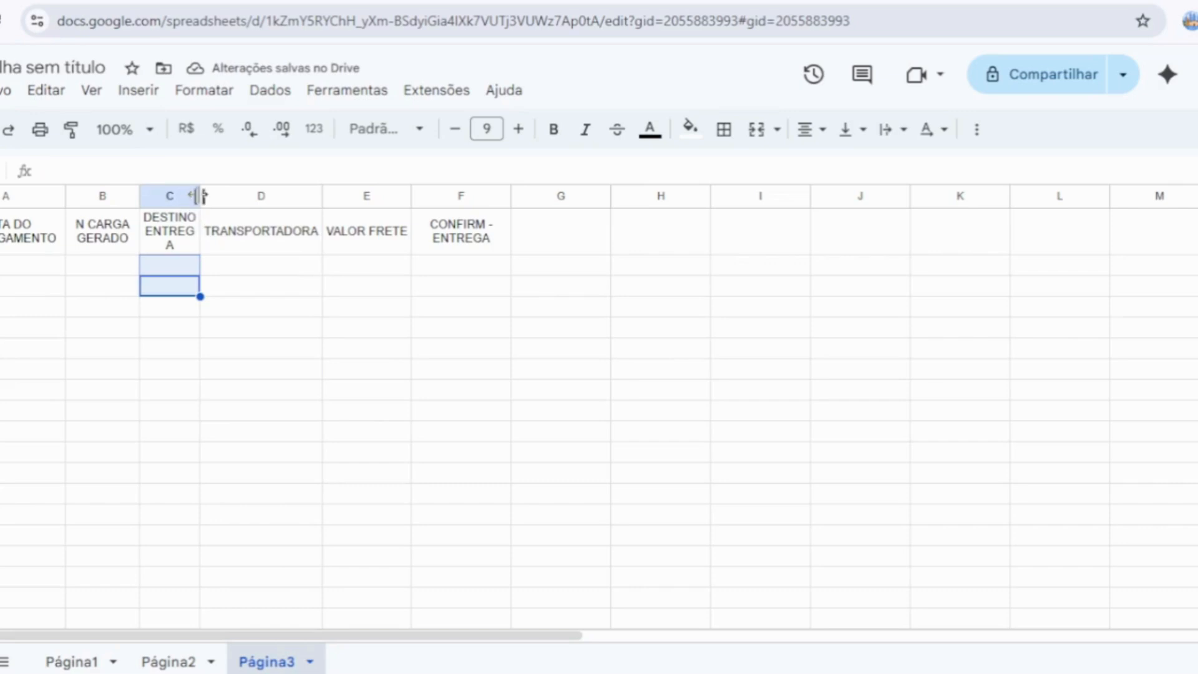
left_click_drag(200, 196, 229, 196)
left_click(305, 280)
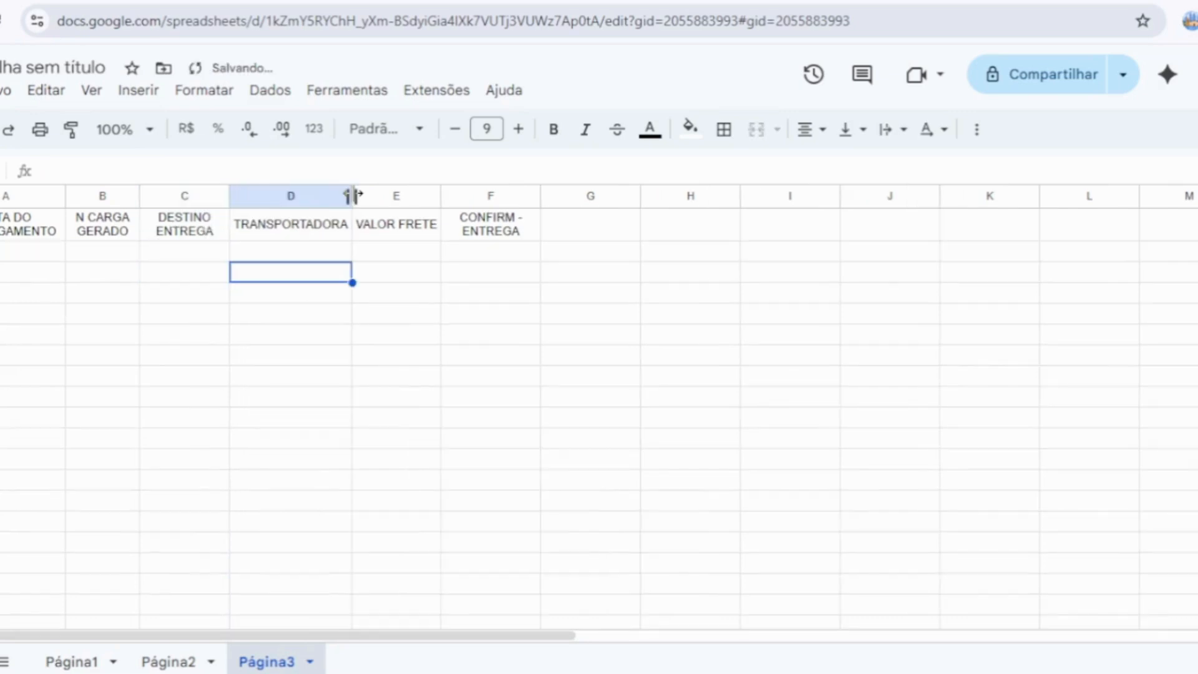
left_click_drag(353, 196, 373, 195)
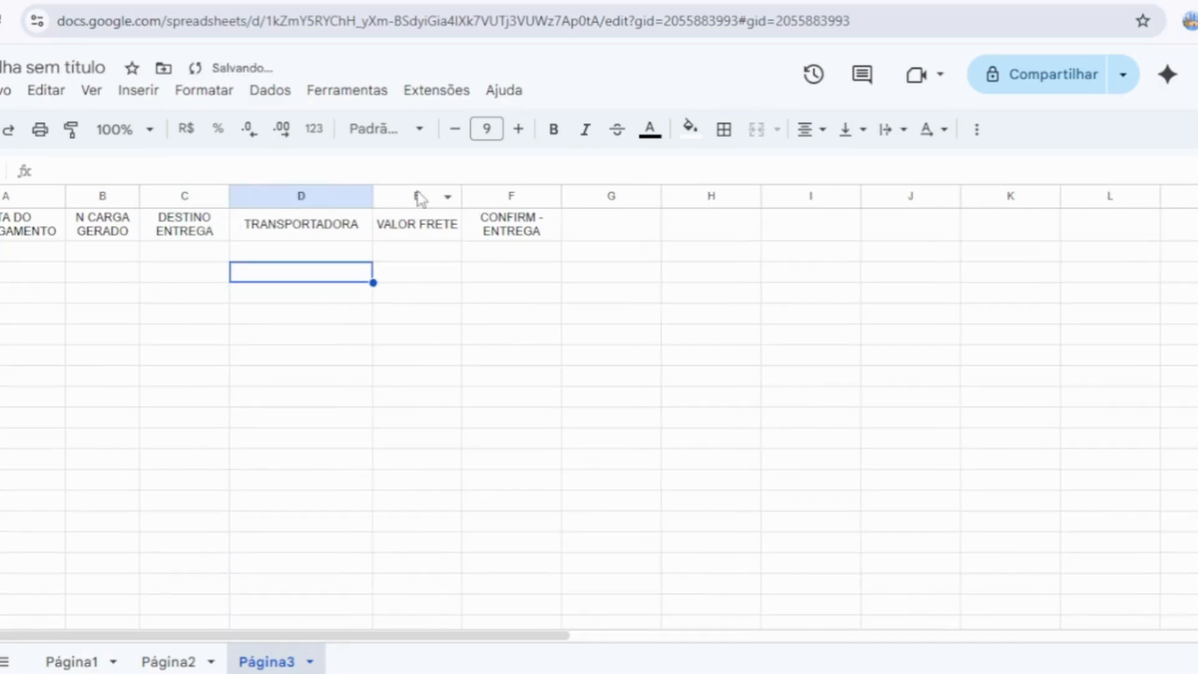
left_click(419, 198)
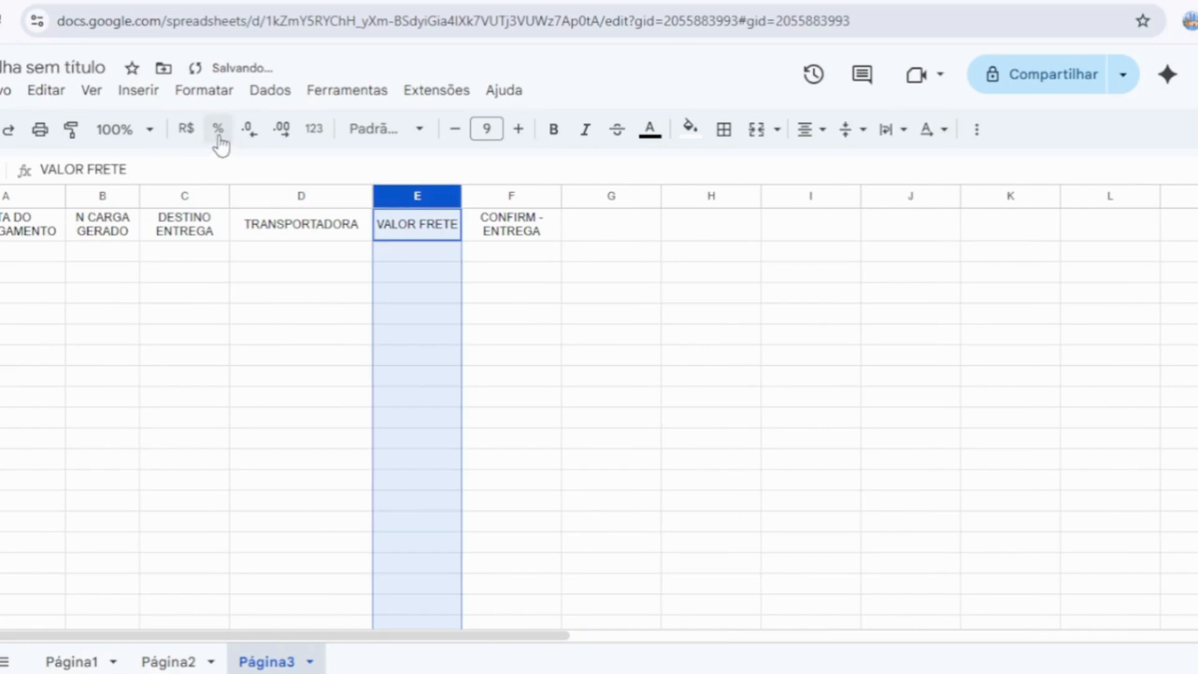
left_click(512, 302)
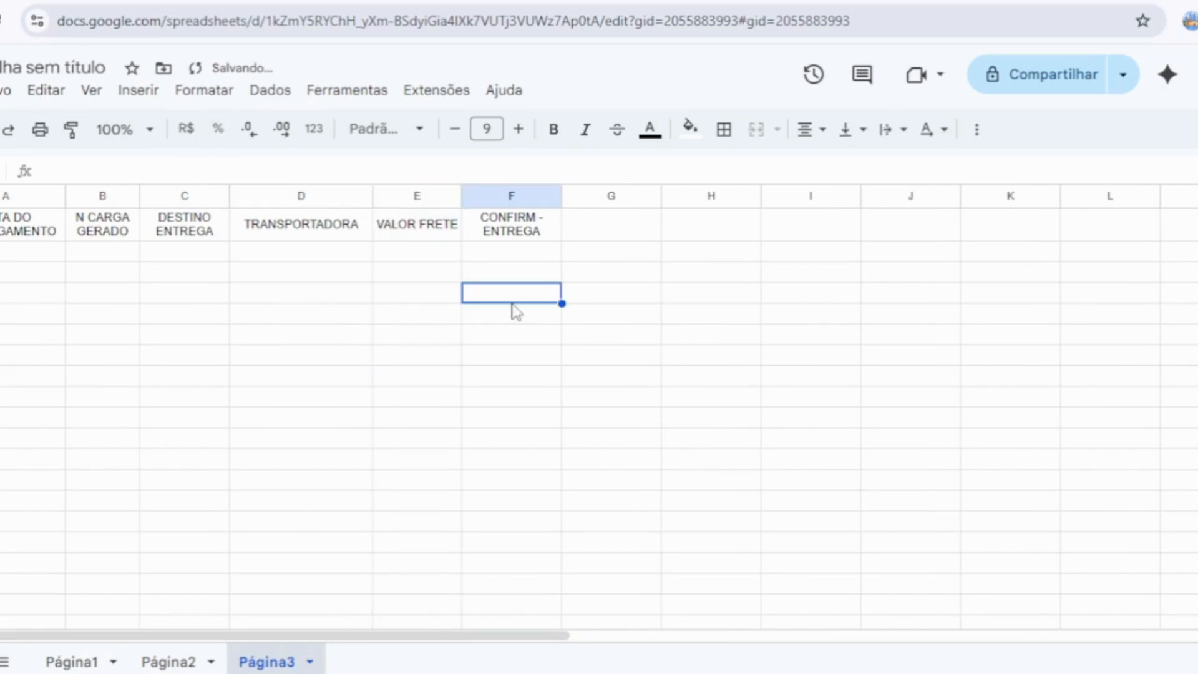
Step: Widen column F slightly and enter the loading date 01/02/2023 in cell A2
left_click_drag(561, 195, 576, 196)
left_click(36, 256)
type("01/0")
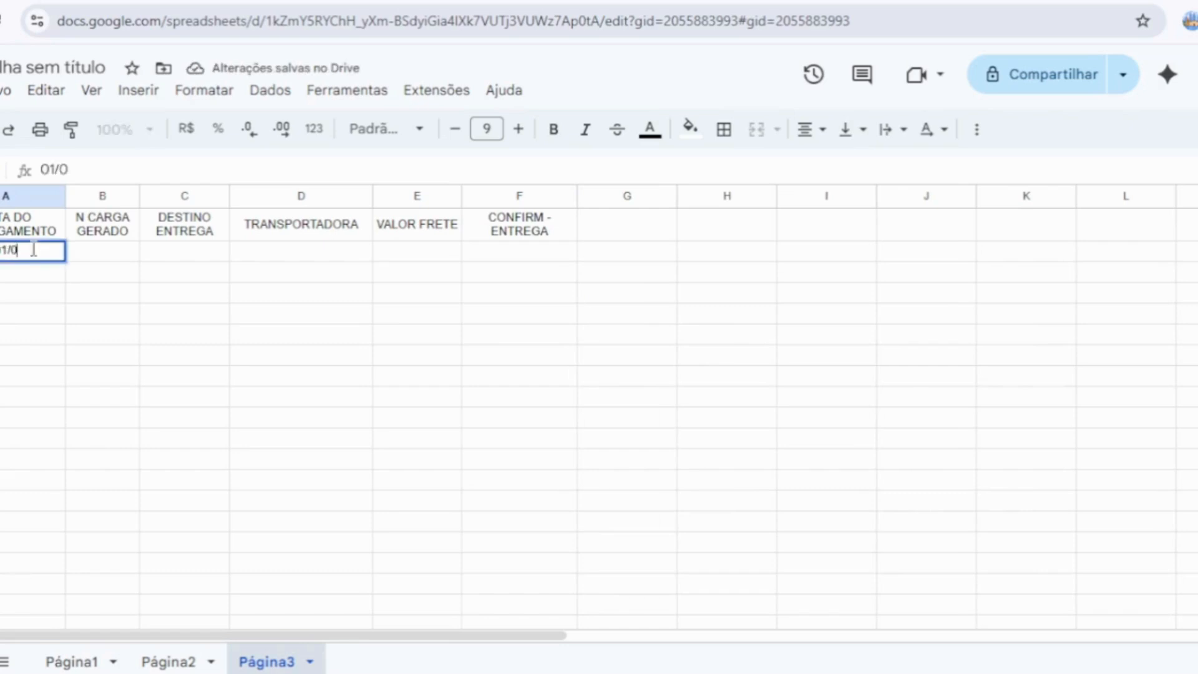
type("2/2023")
key("Tab")
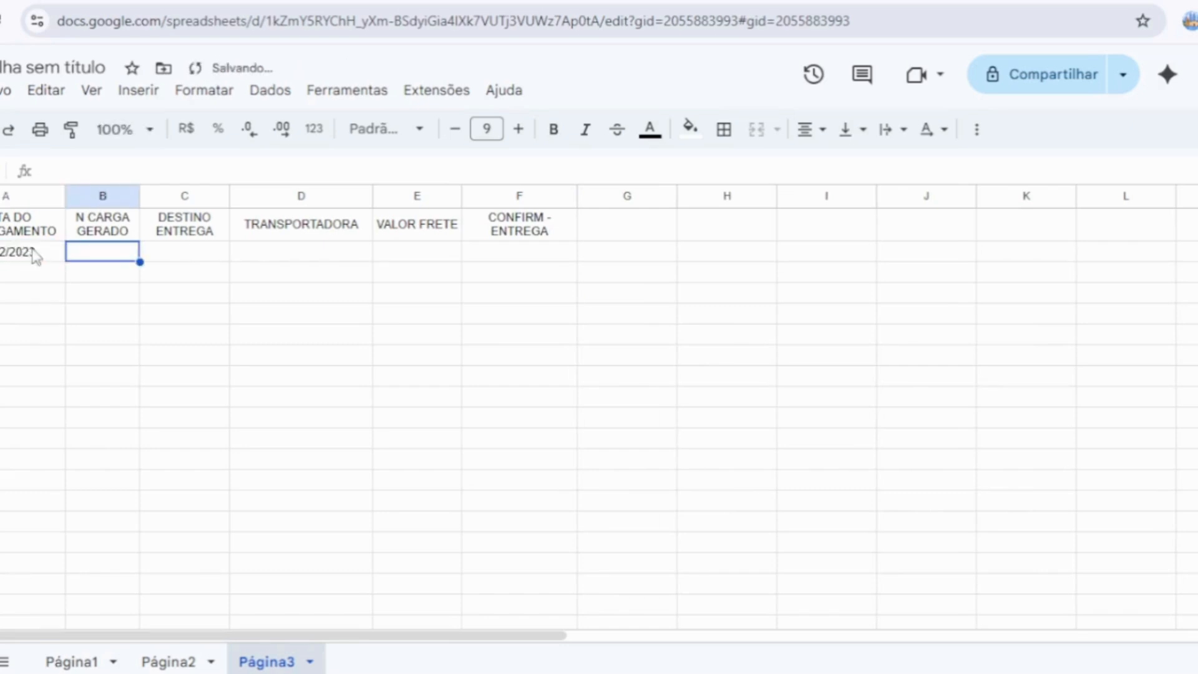
Step: Enter the load number C-003 in B2 and fill the series down to C-018 in B17
type("c")
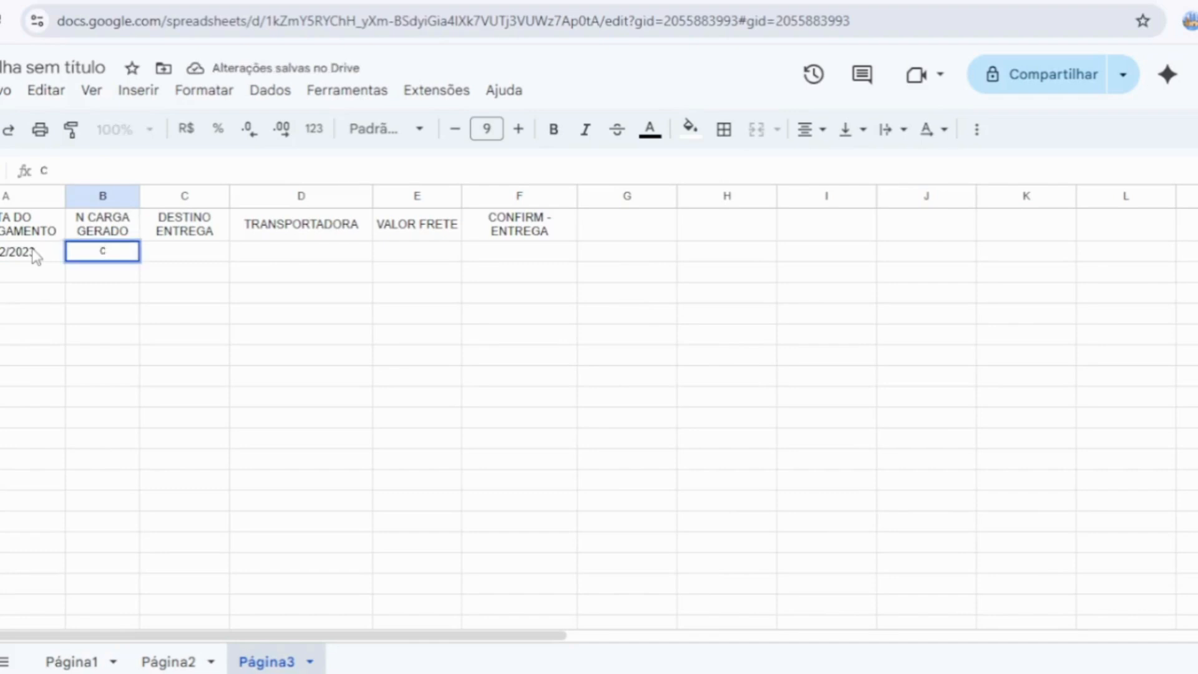
key("BackSpace")
type("C-003")
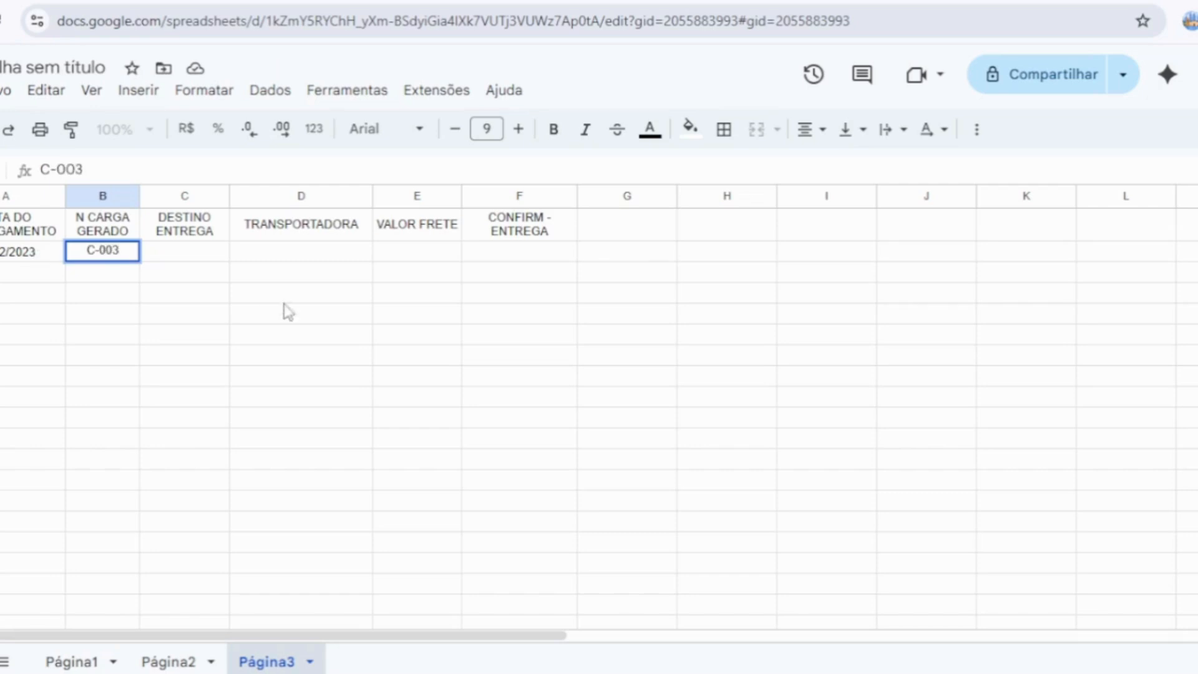
left_click(265, 360)
left_click(119, 265)
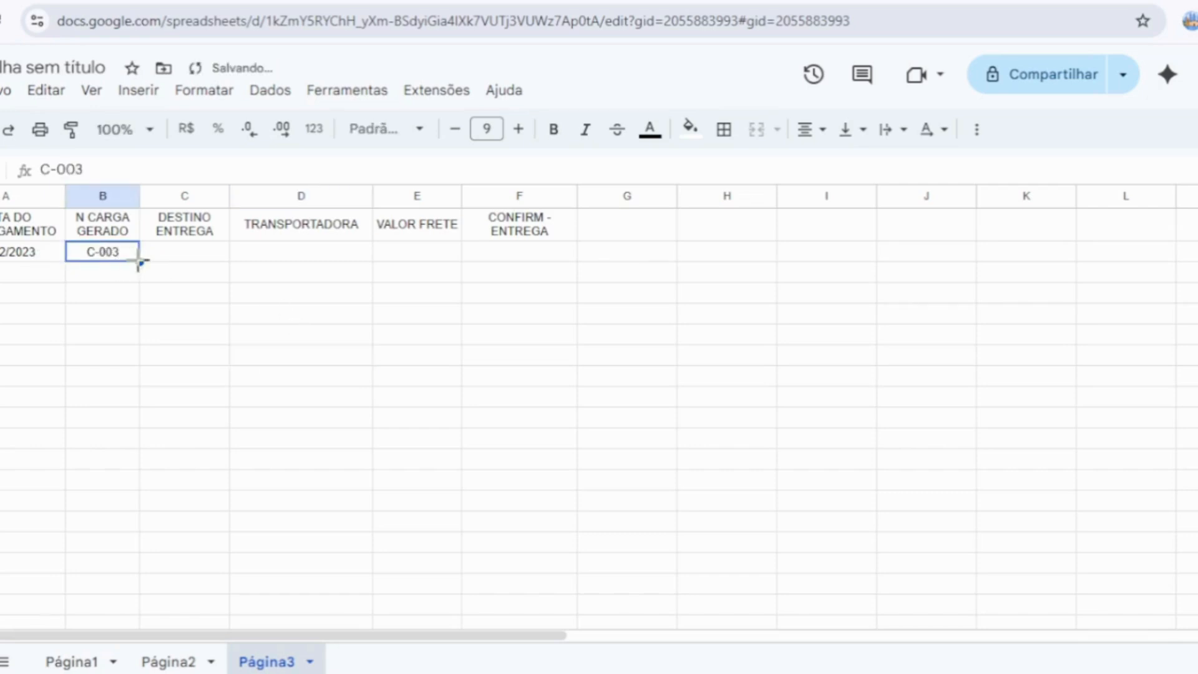
left_click_drag(139, 261, 124, 564)
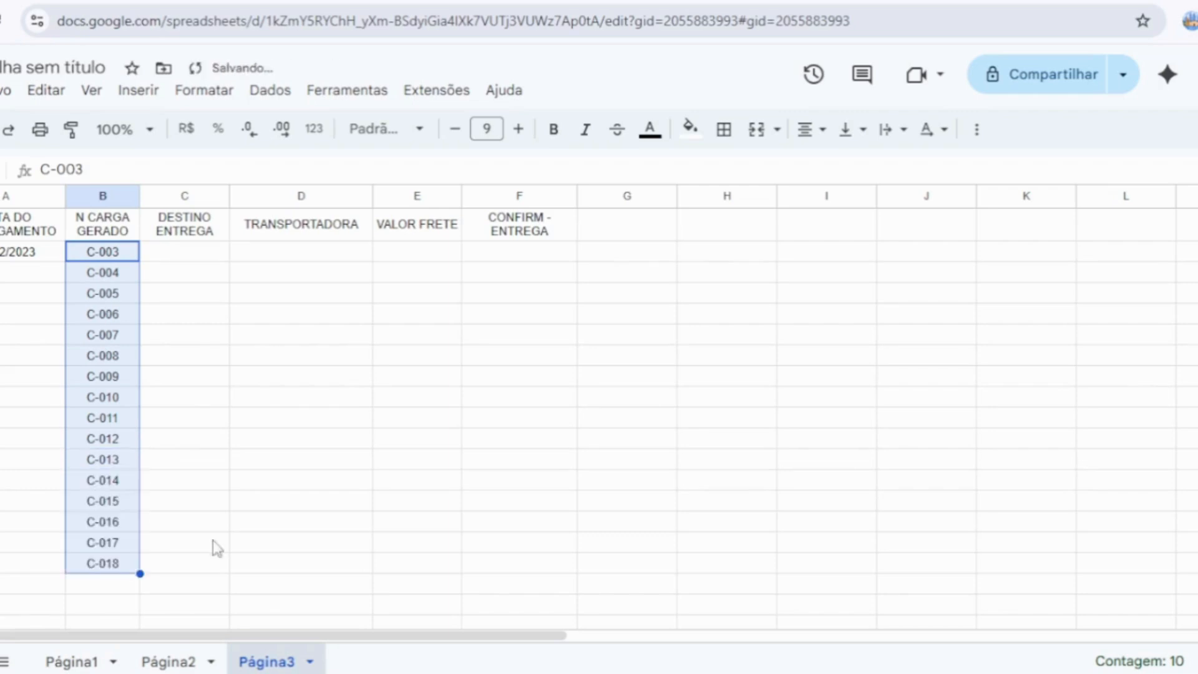
left_click(212, 350)
Step: Enter the delivery destinations SP, RJ, ES and MG in cells C2 to C5
left_click(174, 258)
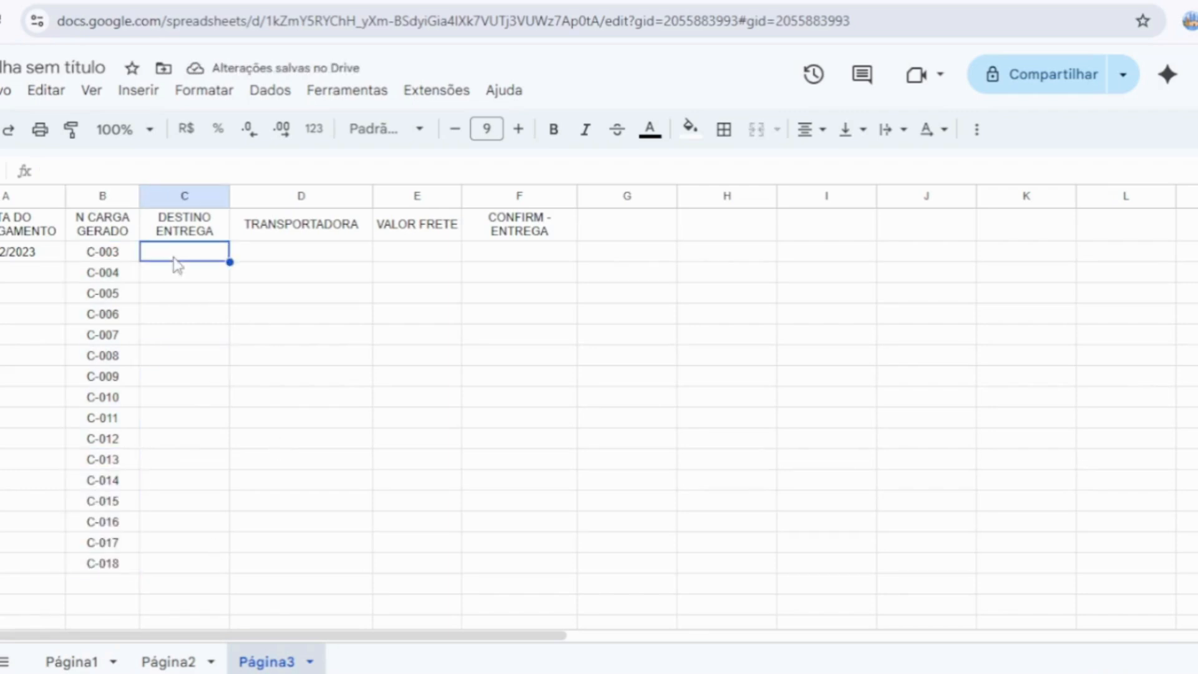
type("SP")
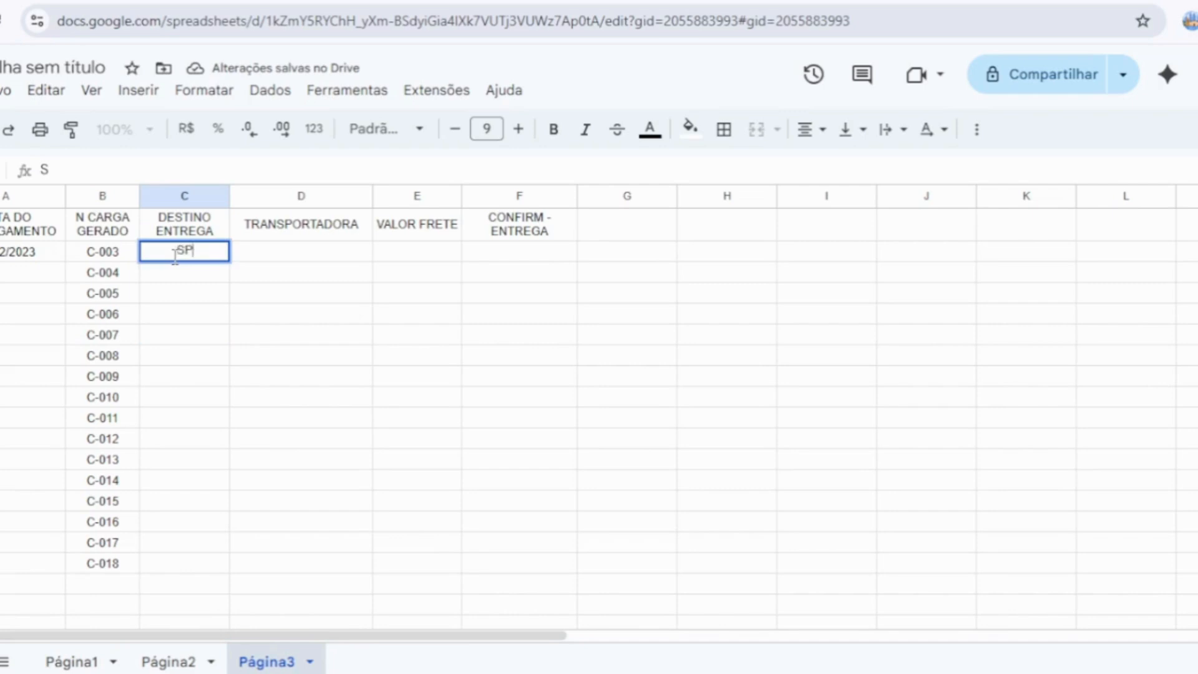
key("Return")
type("RJ")
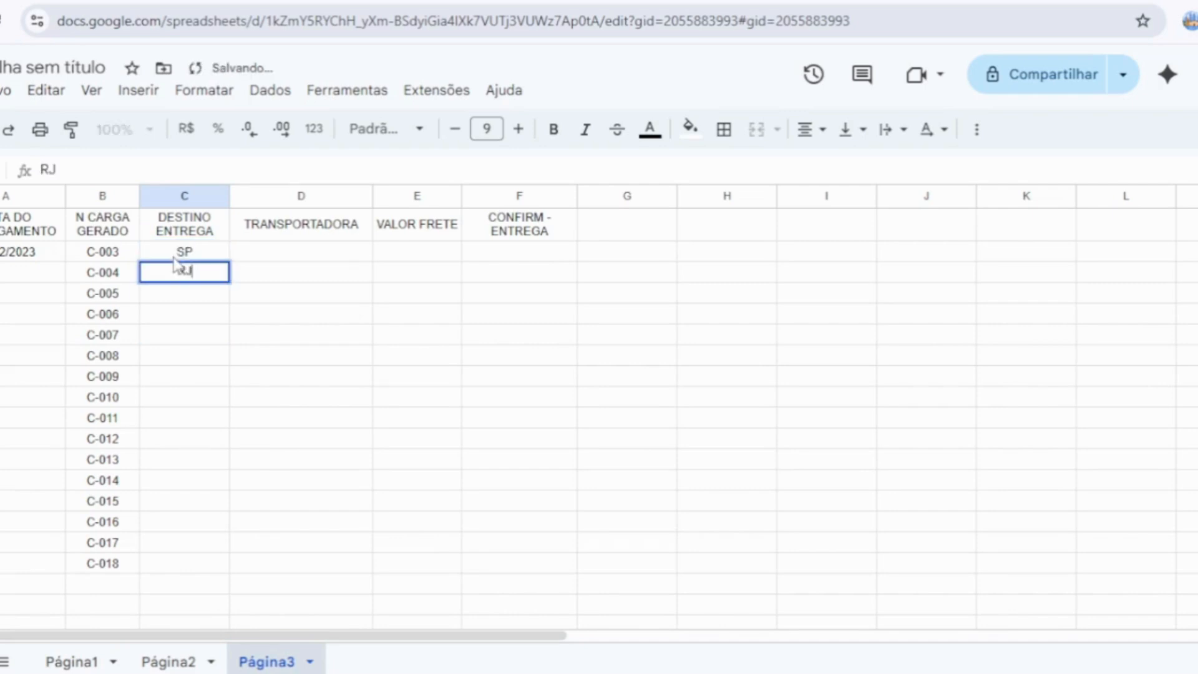
key("Return")
type("ES")
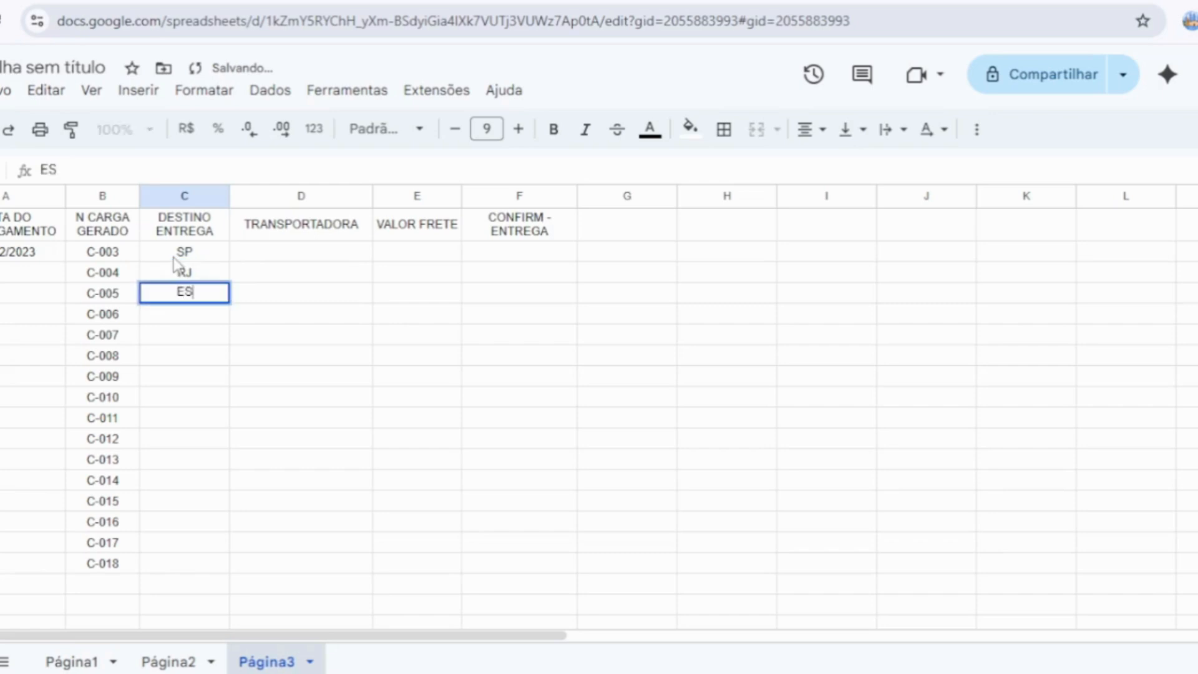
key("Return")
type("MG")
key("Return")
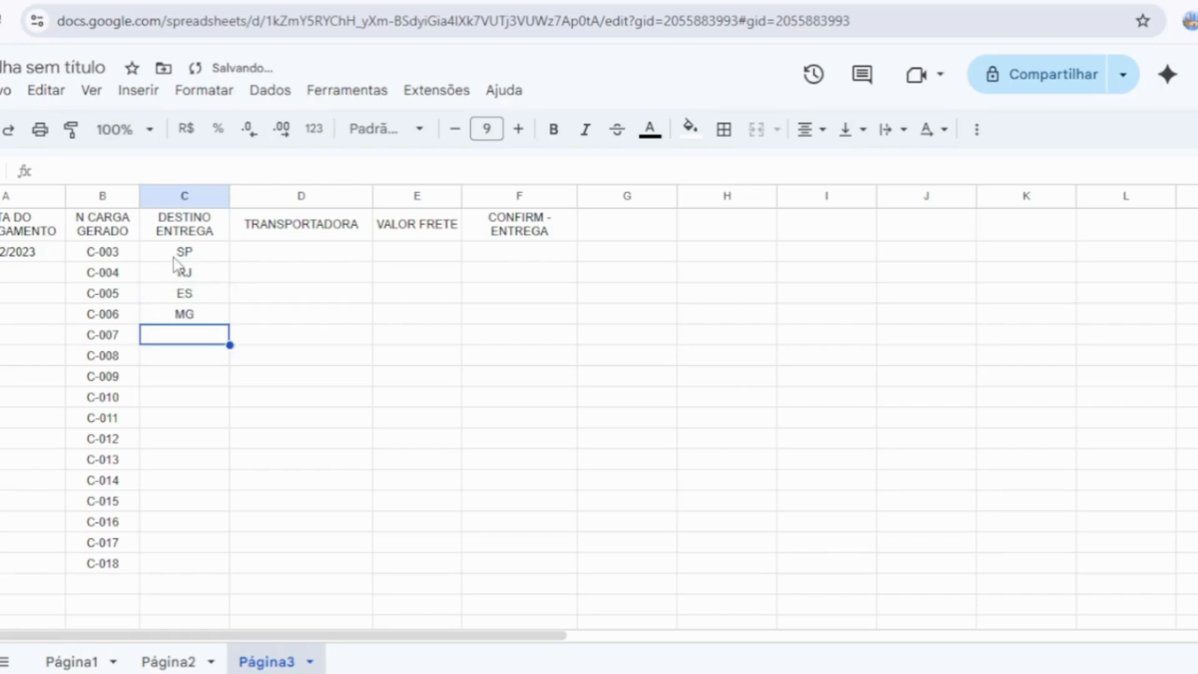
Step: Continue the delivery destinations with PE, RJ, RS and RN in cells C6 to C9
type("PE")
key("Return")
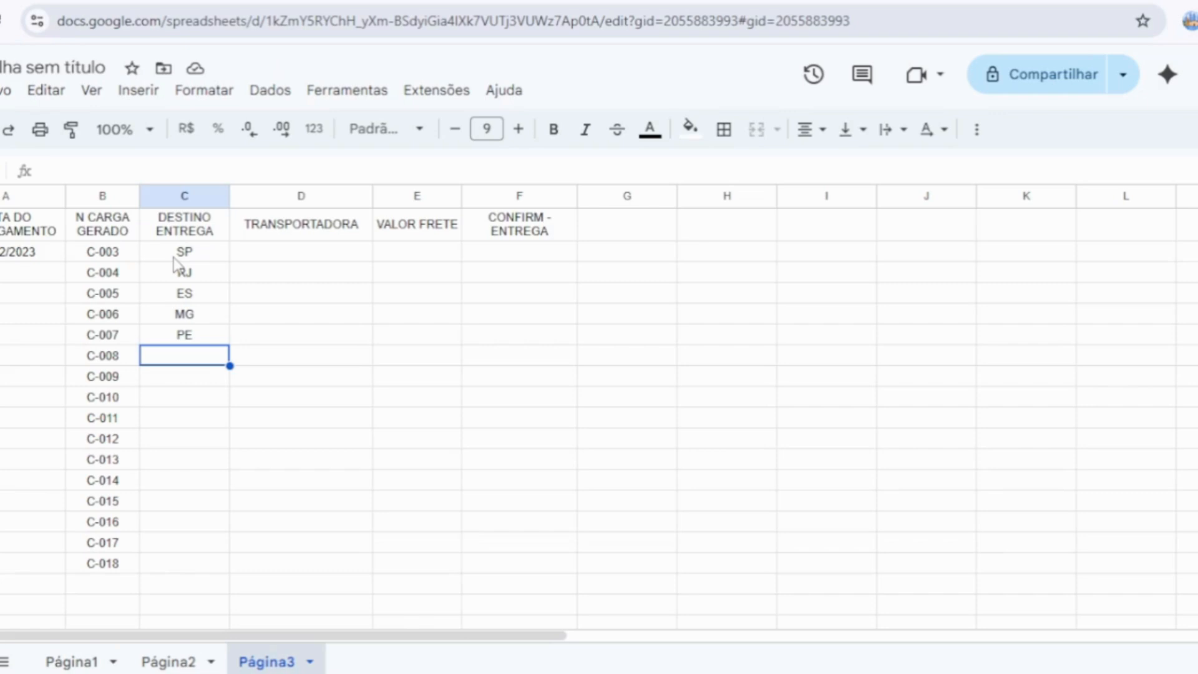
type("RJ")
key("Return")
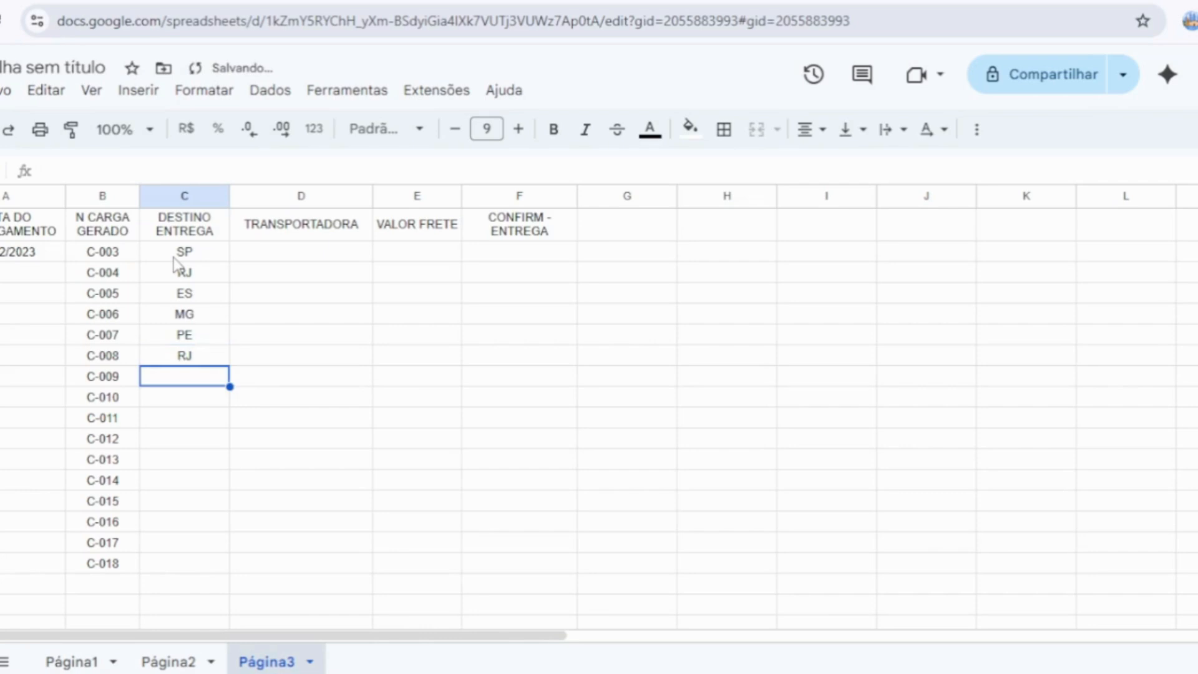
type("RS")
key("Return")
type("RN")
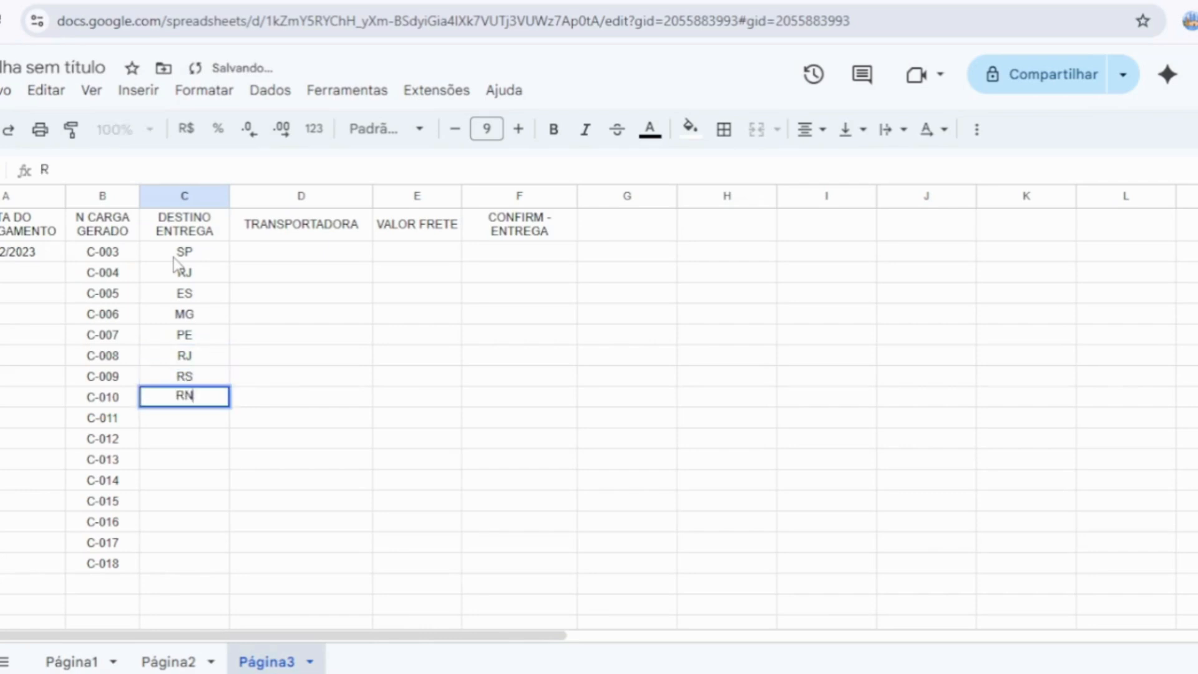
left_click(302, 508)
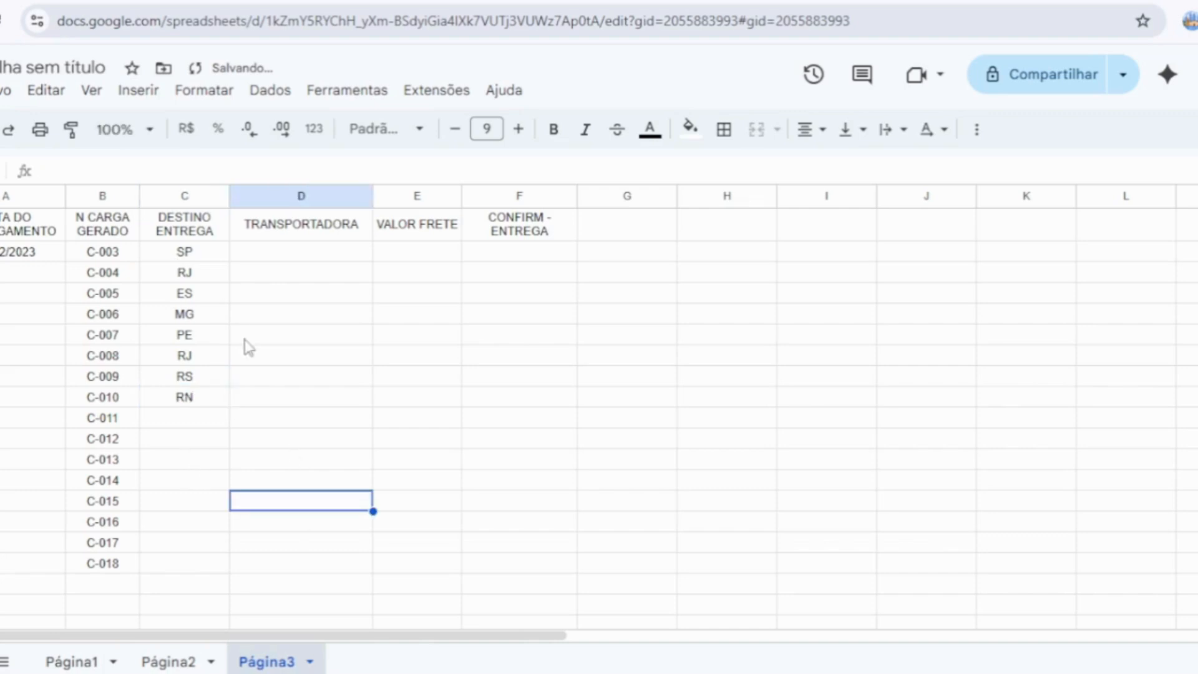
Step: Copy the eight destinations in C2:C9 into the empty cells C10:C17
left_click_drag(205, 253, 206, 395)
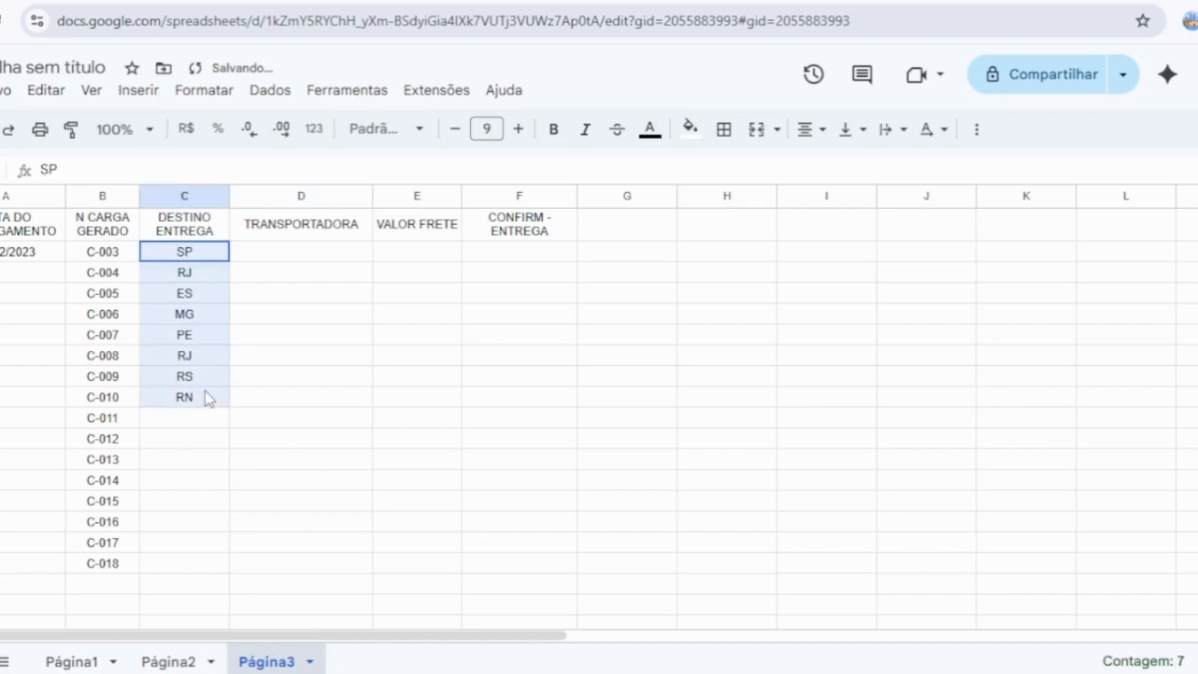
key("ctrl+c")
left_click(186, 422)
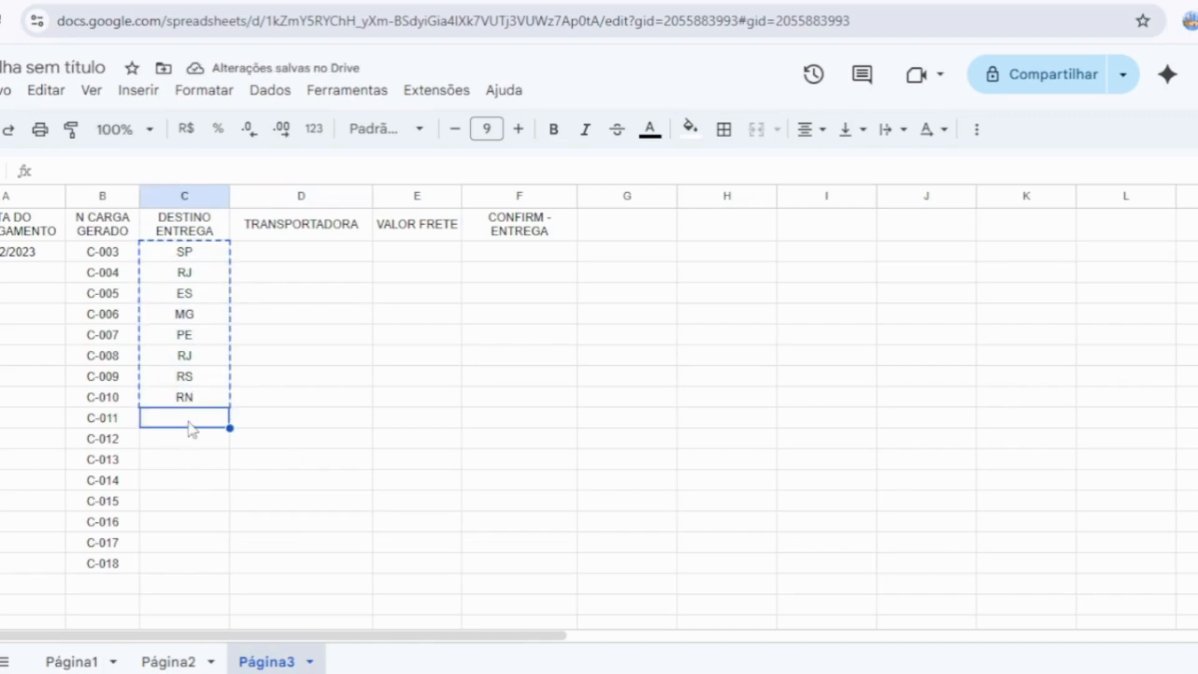
key("ctrl+v")
left_click(359, 440)
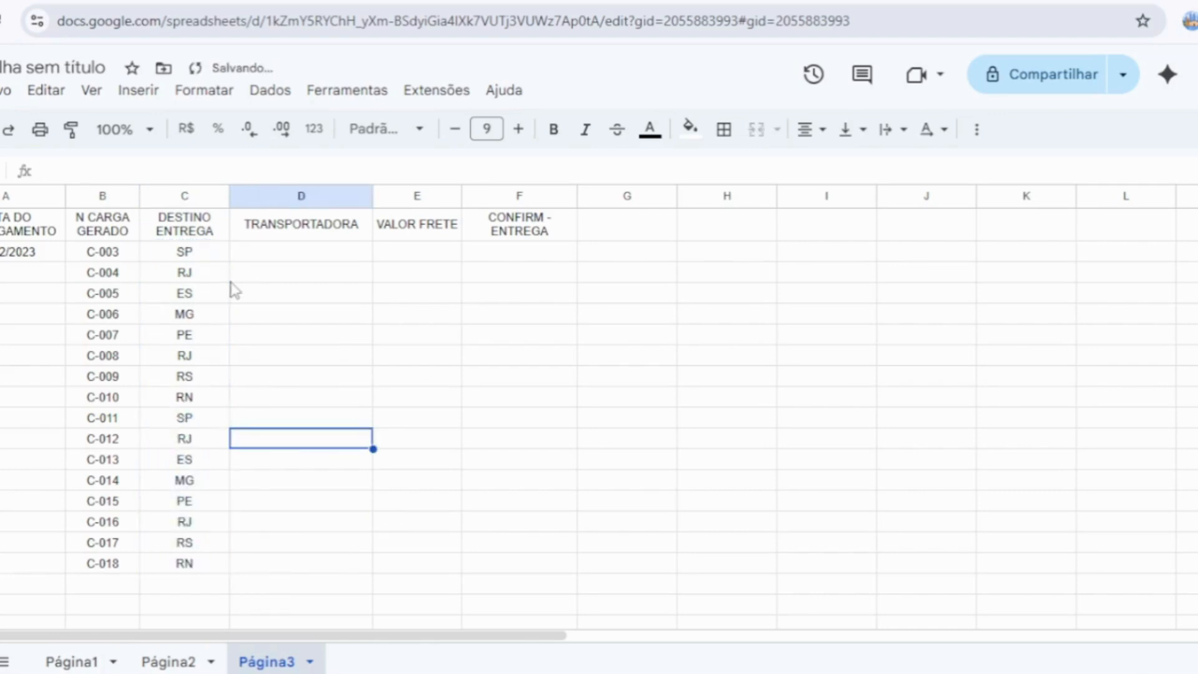
Step: Copy the loading date in A2 into cells A3:A7
left_click(48, 262)
left_click(23, 279)
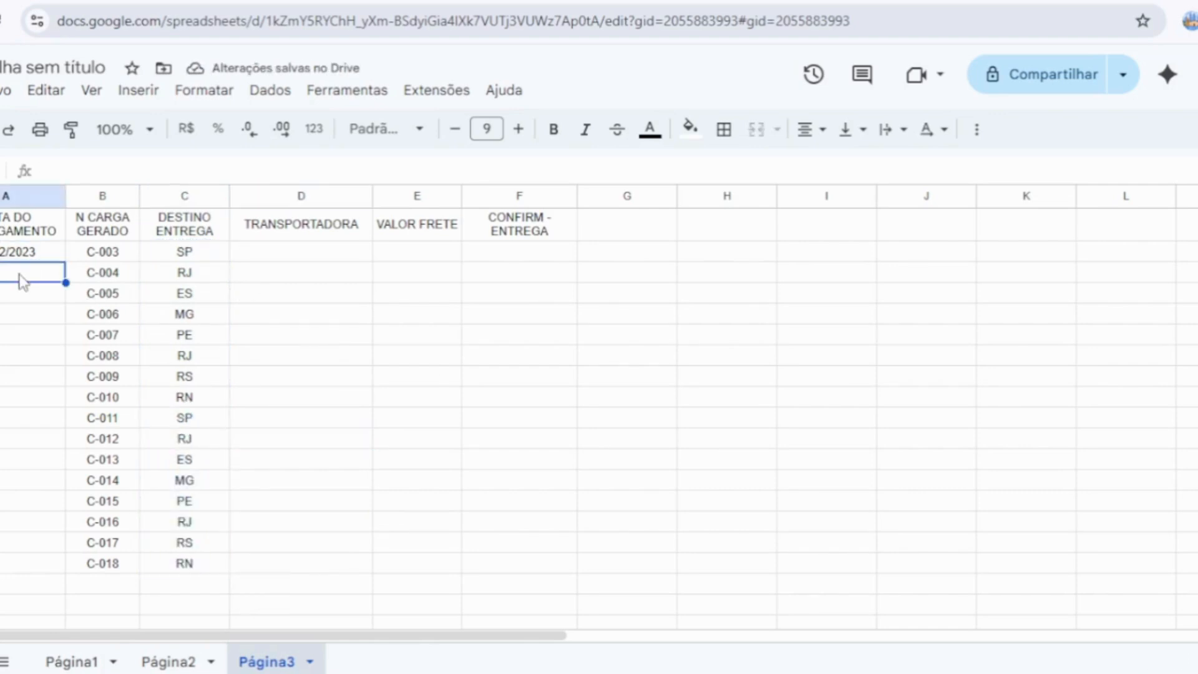
left_click(28, 256)
key("ctrl+c")
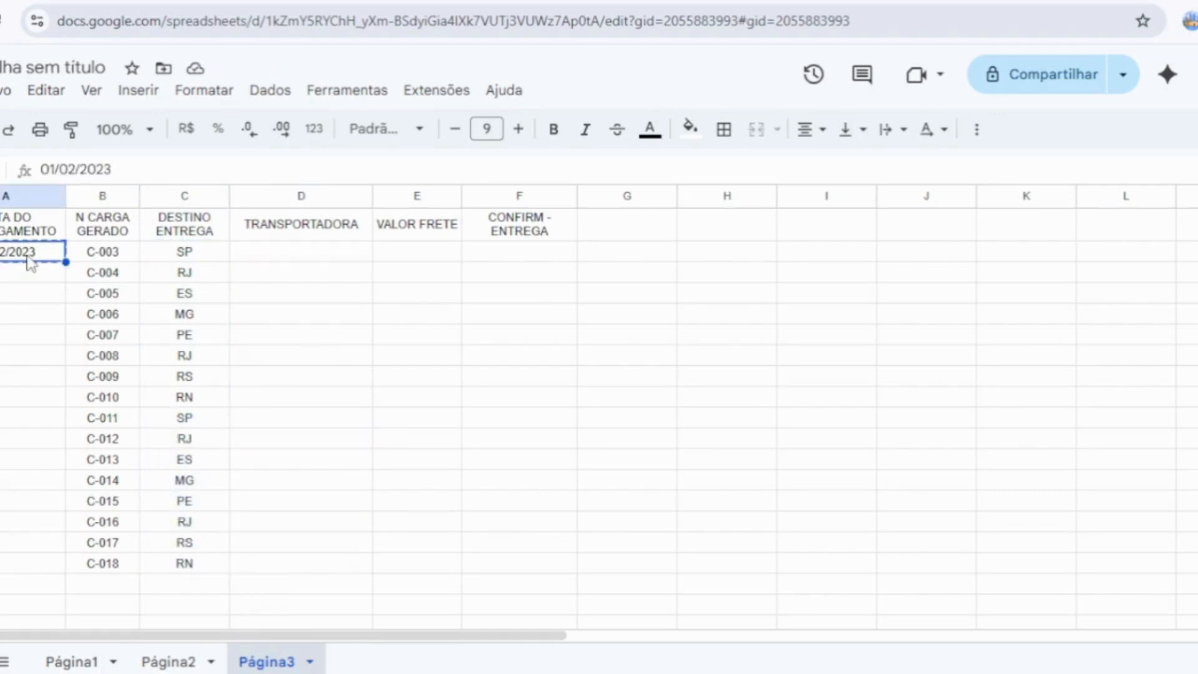
left_click_drag(23, 279, 15, 363)
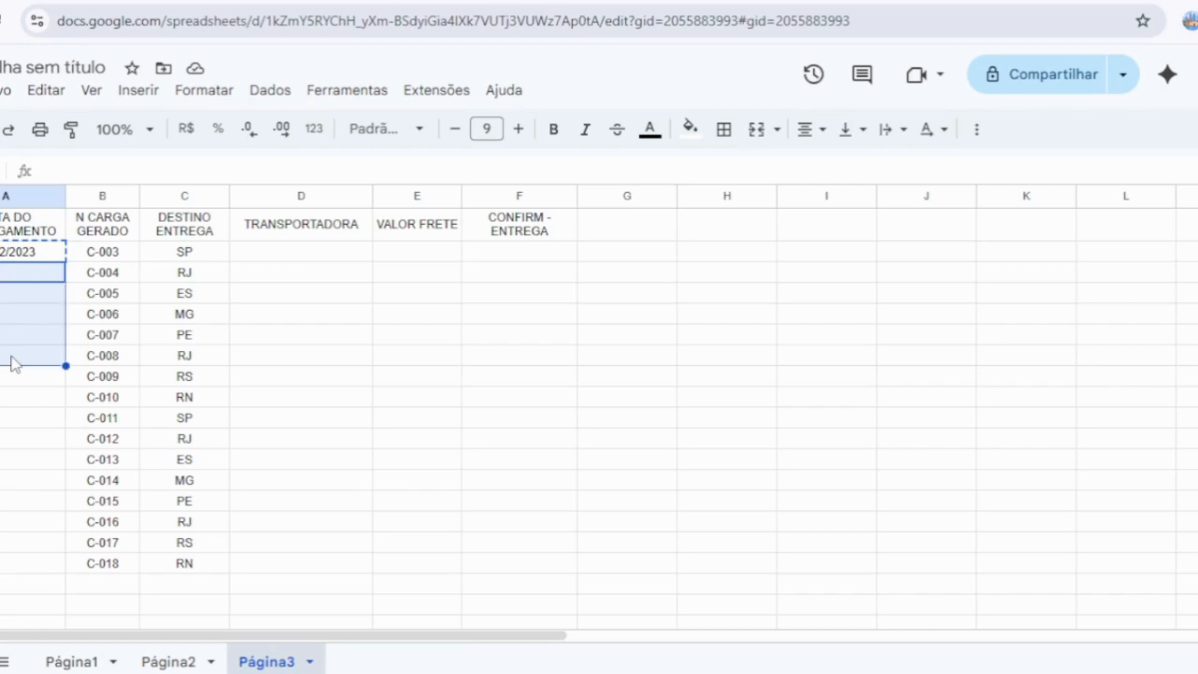
key("ctrl+v")
left_click(26, 361)
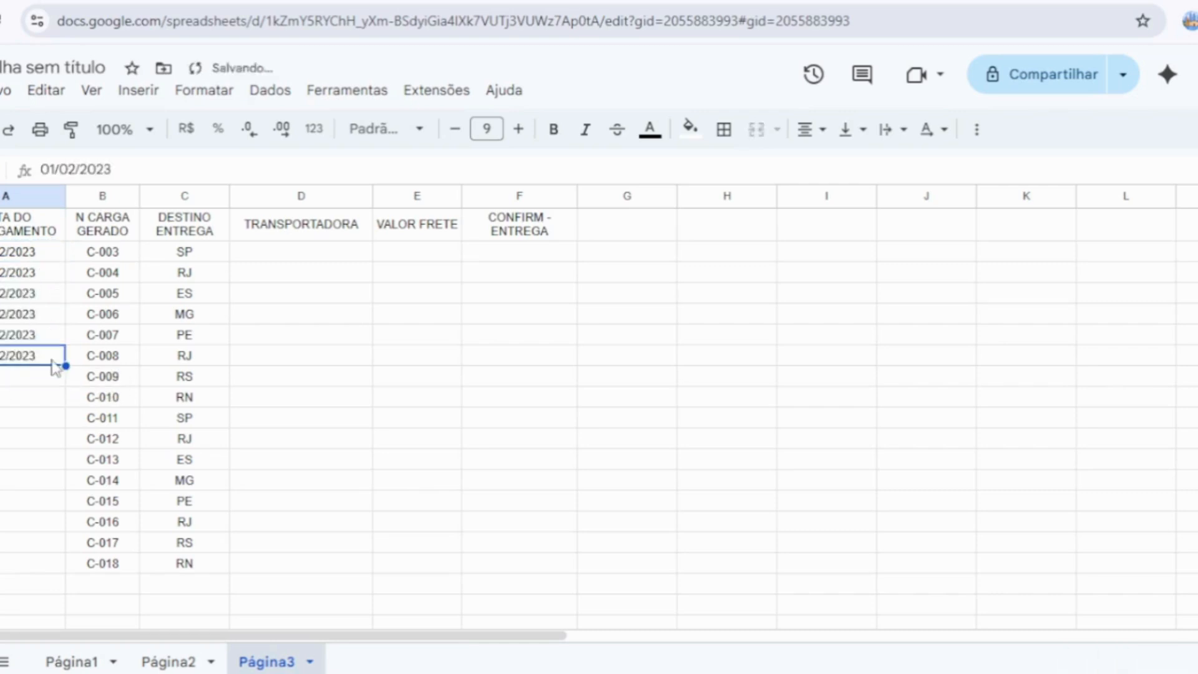
Step: Extend the date series to 02/02/2023 in A8 and copy that date into A9:A11
left_click_drag(65, 366, 31, 449)
left_click(37, 388)
key("ctrl+c")
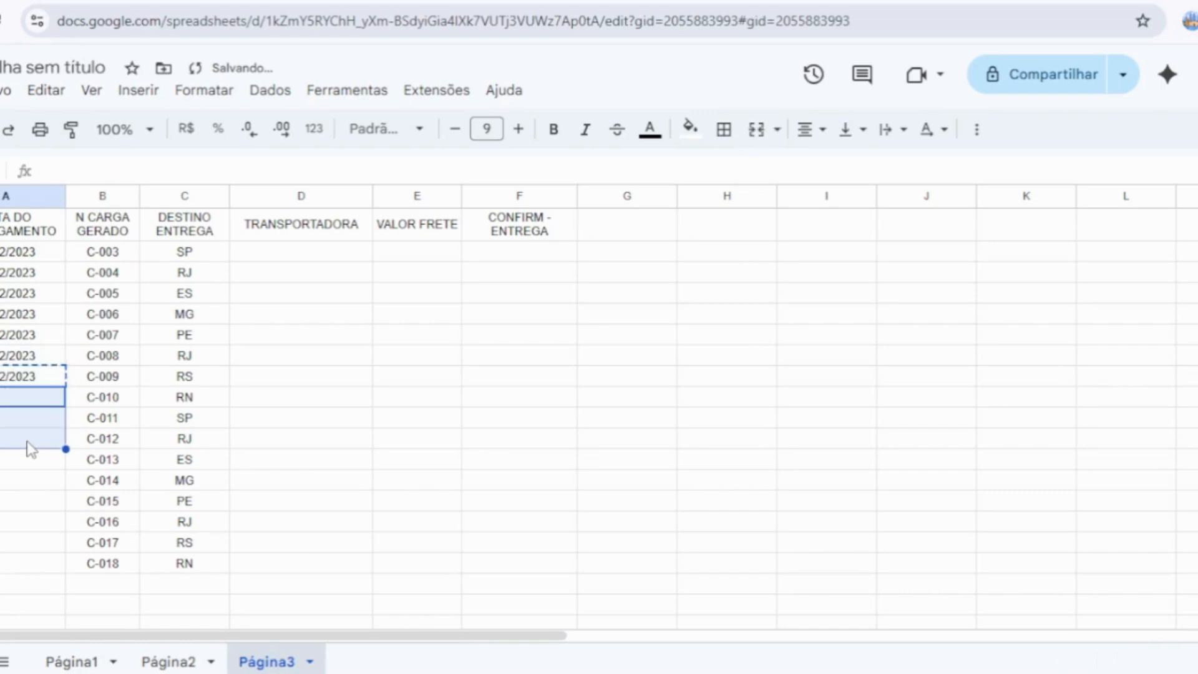
key("ctrl+v")
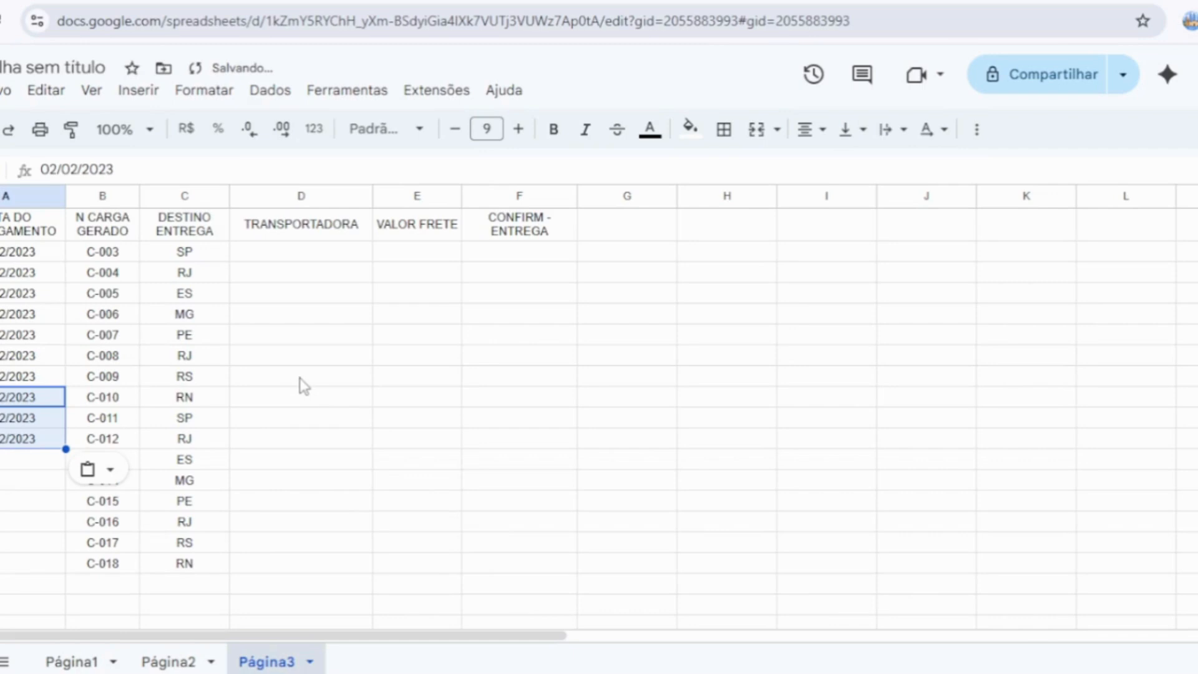
Step: Autofill the loading dates from A11 down to A17, the last row with a load number
left_click(281, 252)
left_click_drag(298, 475, 298, 461)
left_click(48, 445)
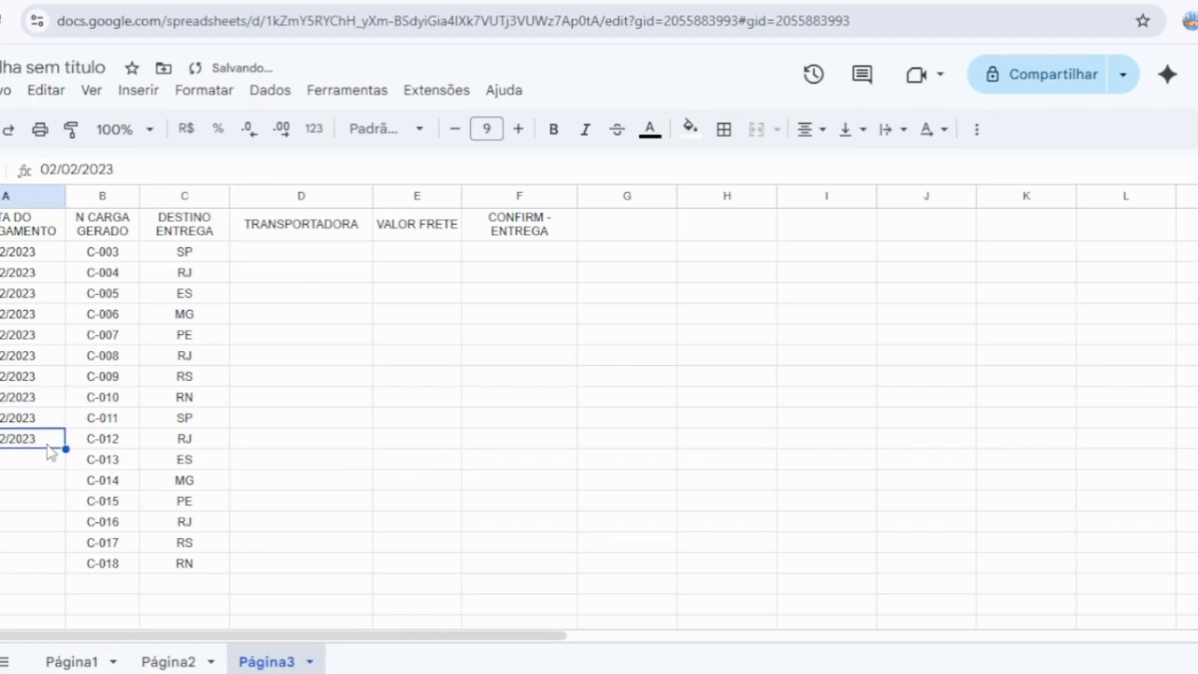
left_click_drag(66, 449, 55, 563)
left_click(278, 506)
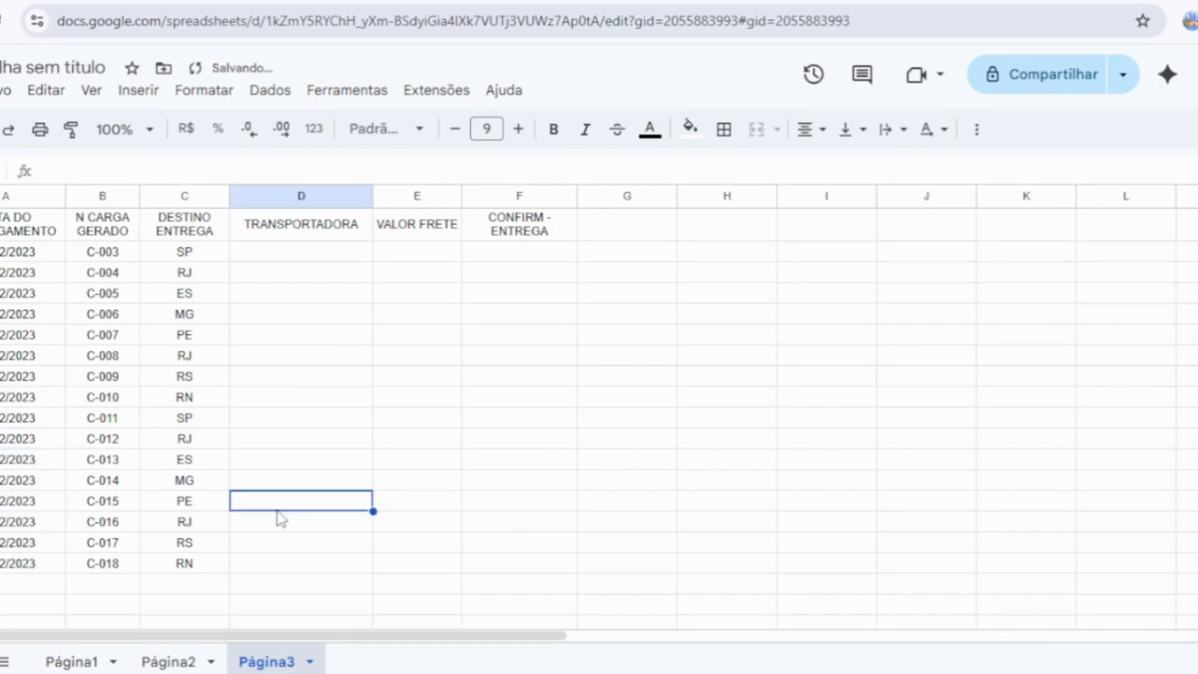
left_click(328, 417)
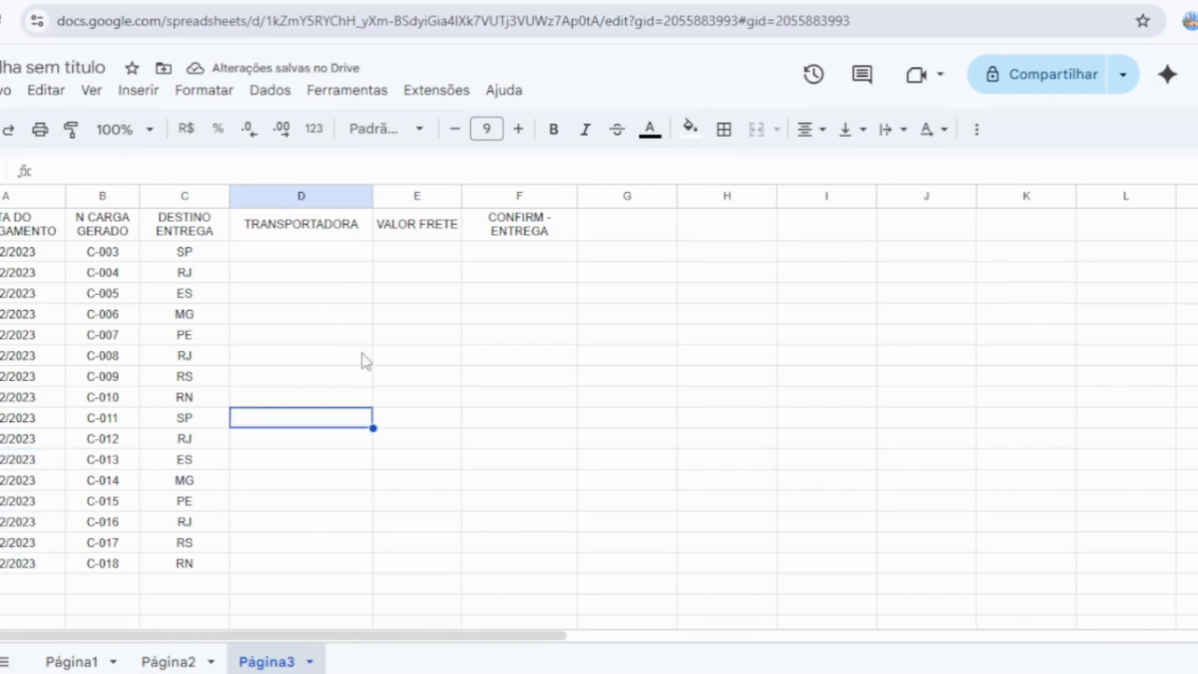
Step: Enter the carrier "TRANSP RETES2" in D2 and fill the series down to "TRANSP RETES5" in D5
left_click(310, 252)
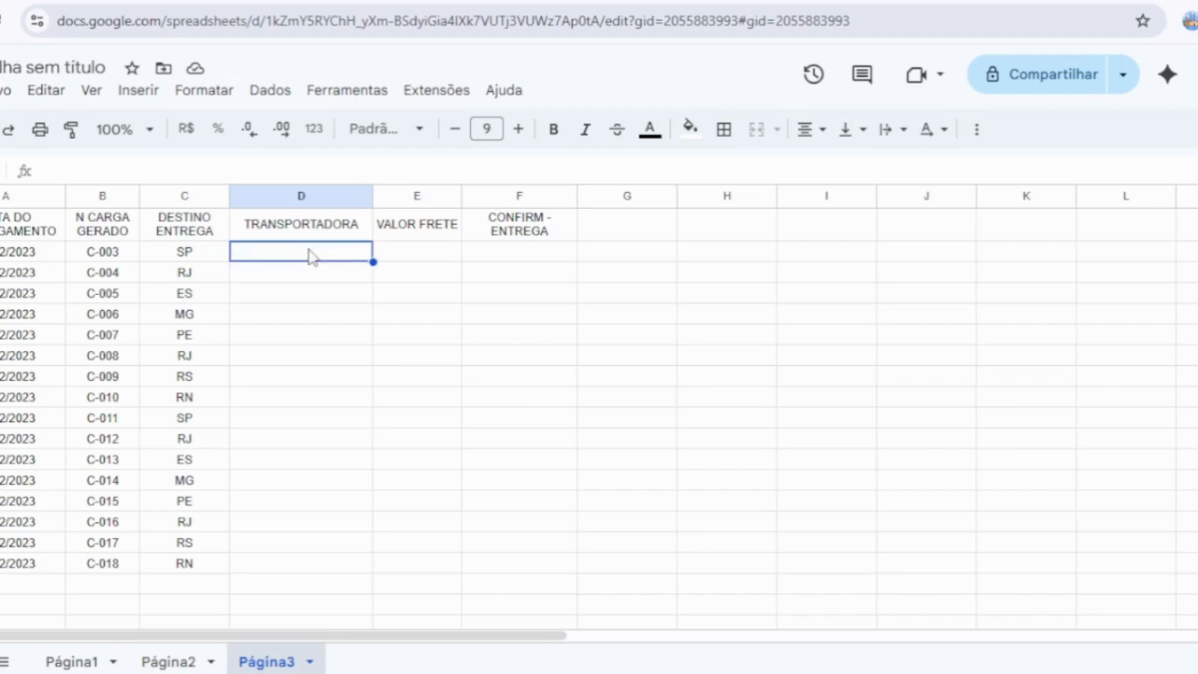
type("TRAN")
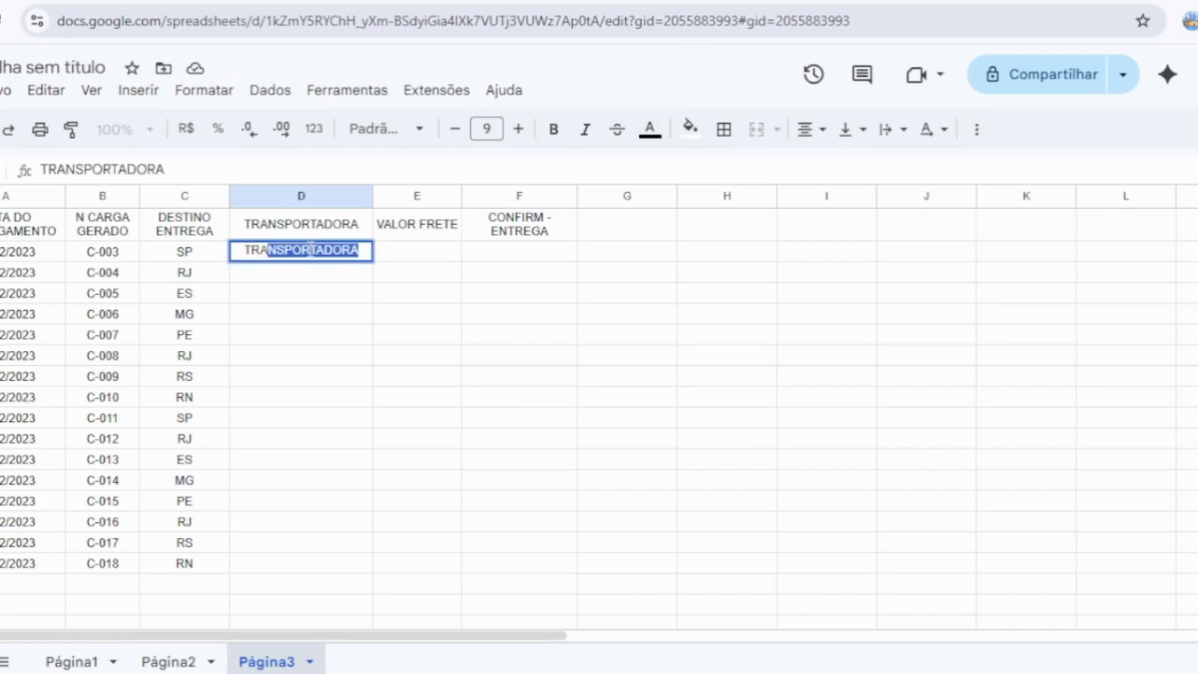
type("SP")
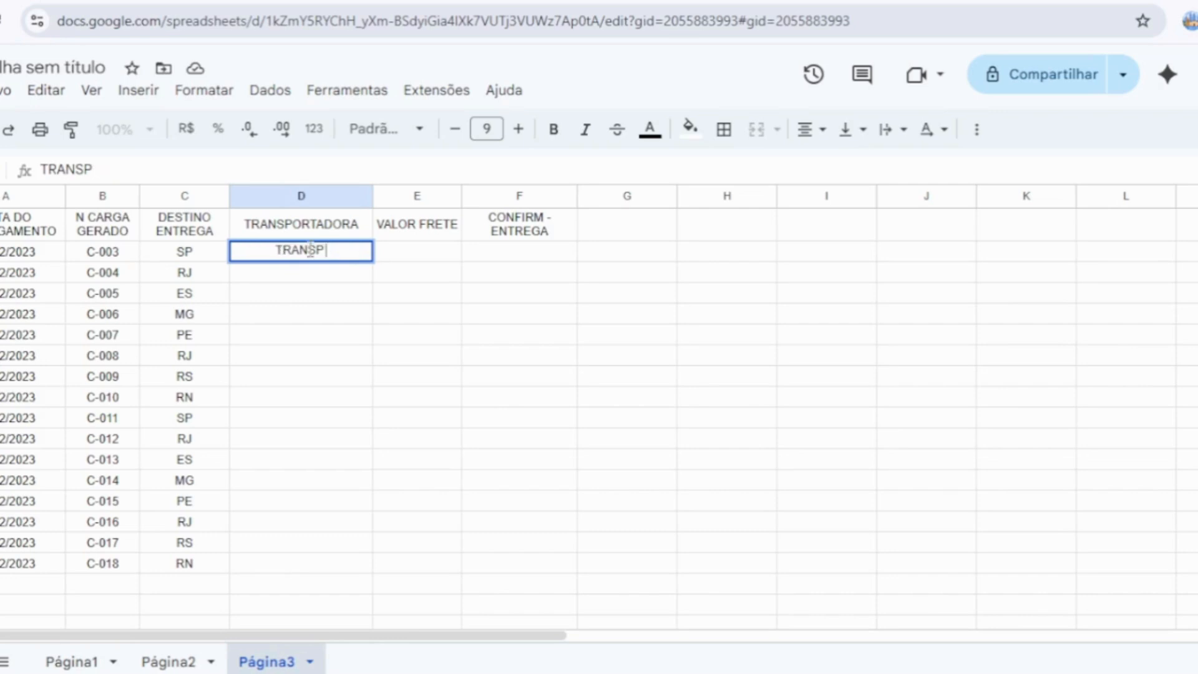
type(" RETES")
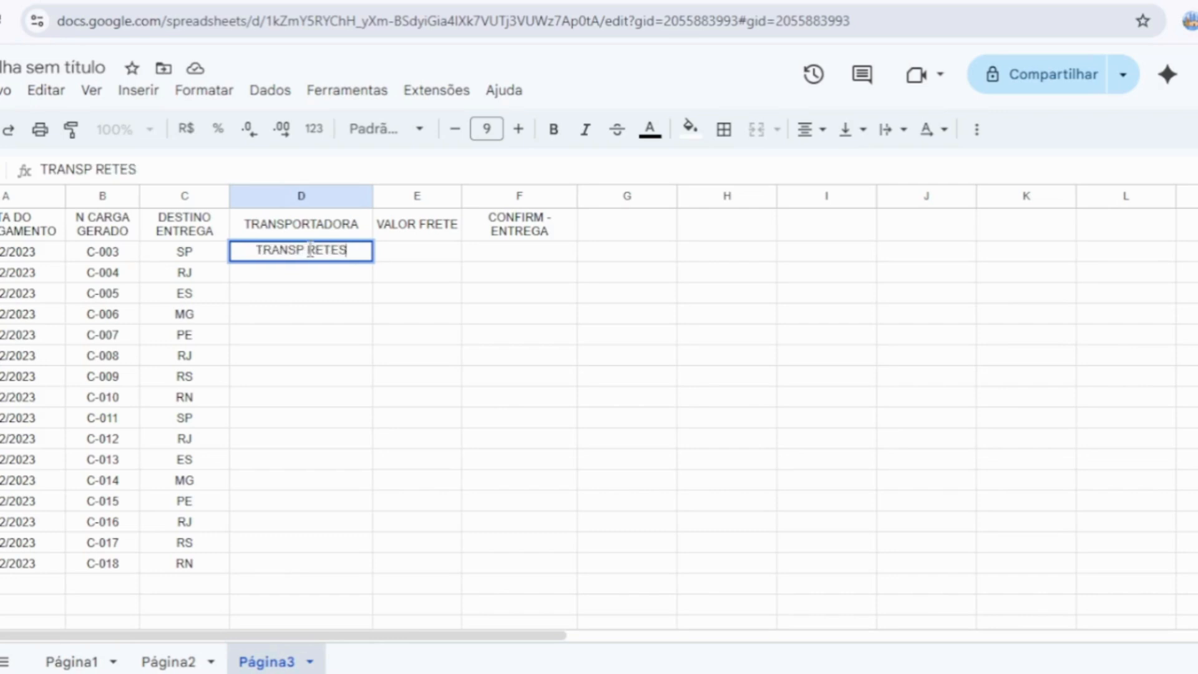
type("2")
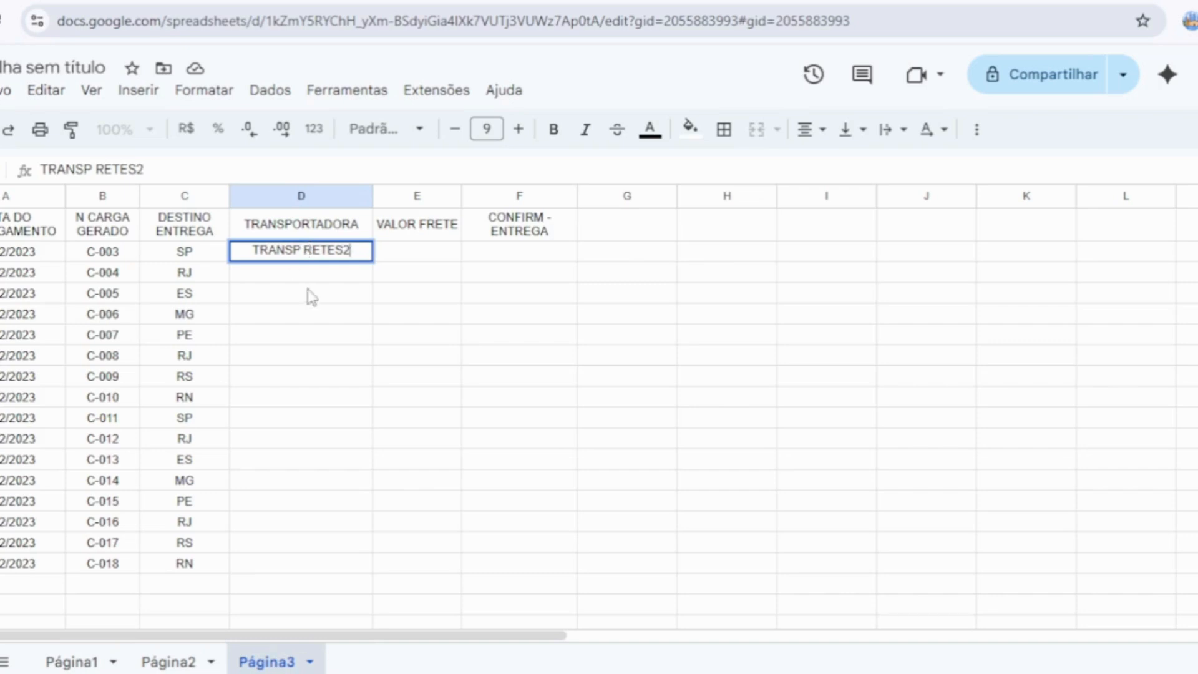
key("Return")
left_click(333, 256)
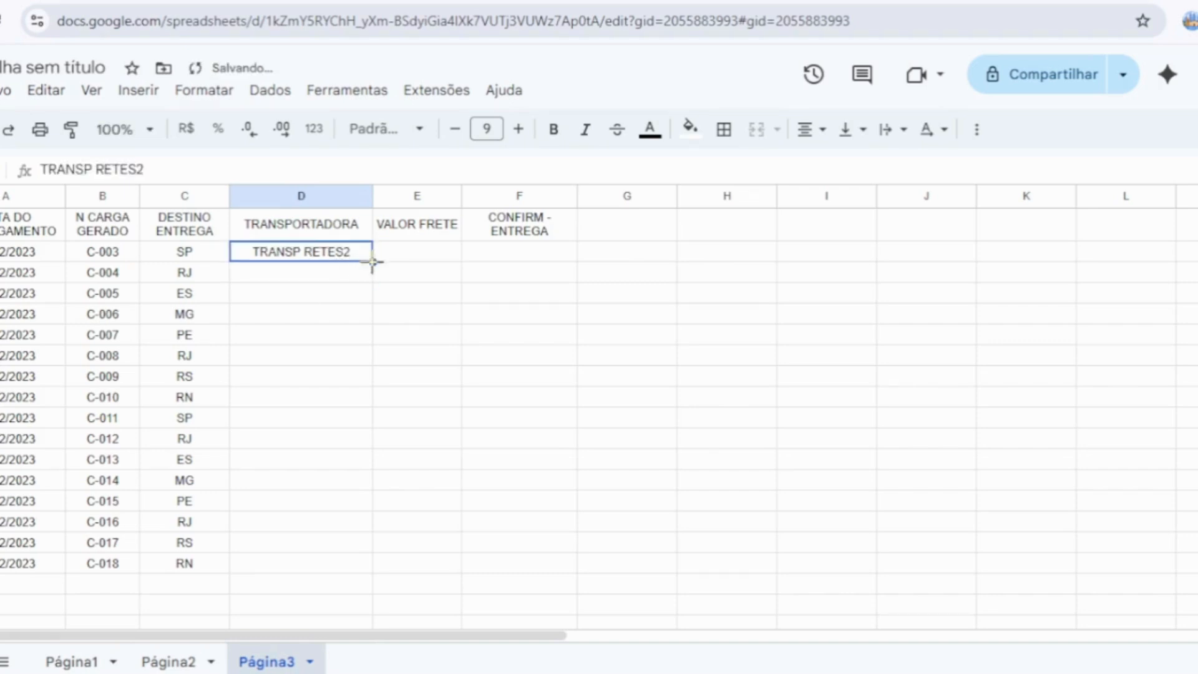
left_click_drag(373, 262, 373, 319)
Step: Copy the four carrier names in D2:D5 into cells D6:D9
key("ctrl+c")
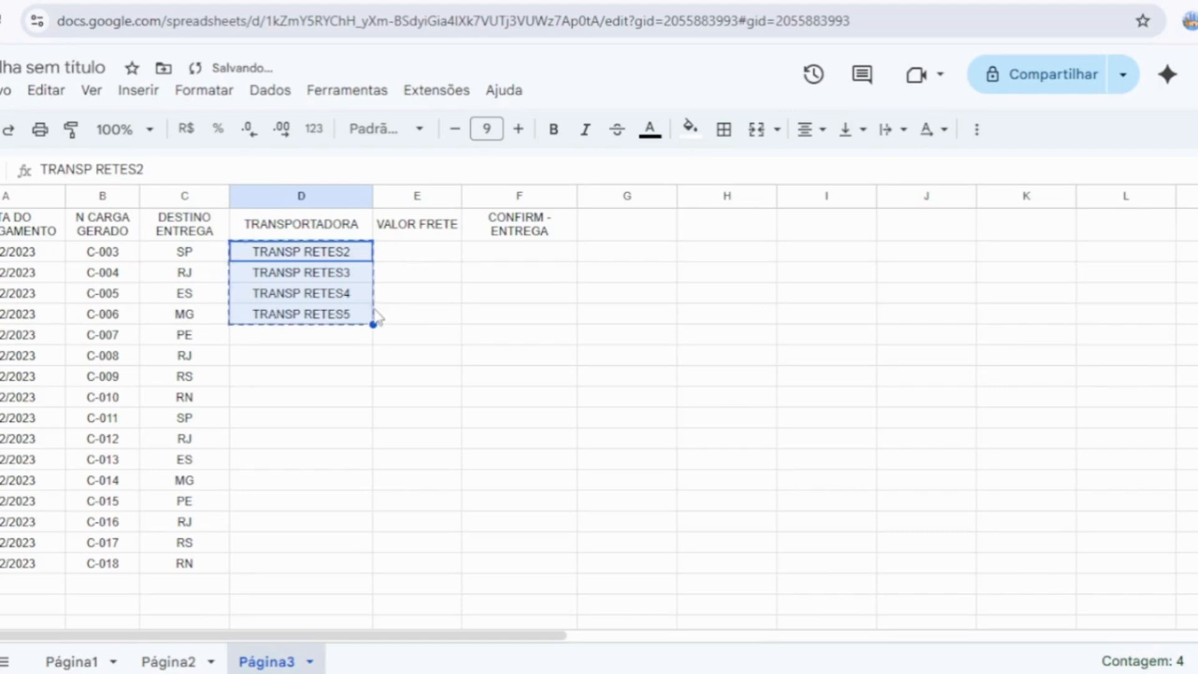
left_click(332, 337)
key("ctrl+v")
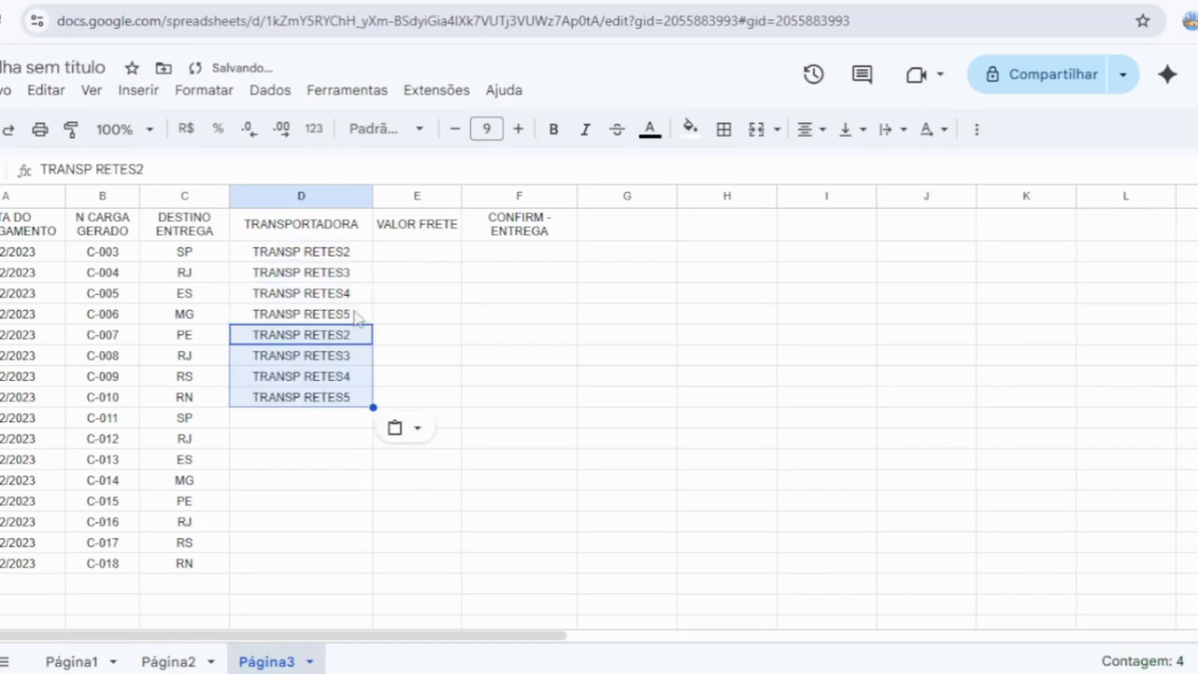
Step: Copy the eight carrier names in D2:D9 into cells D10:D17
left_click_drag(340, 257, 336, 405)
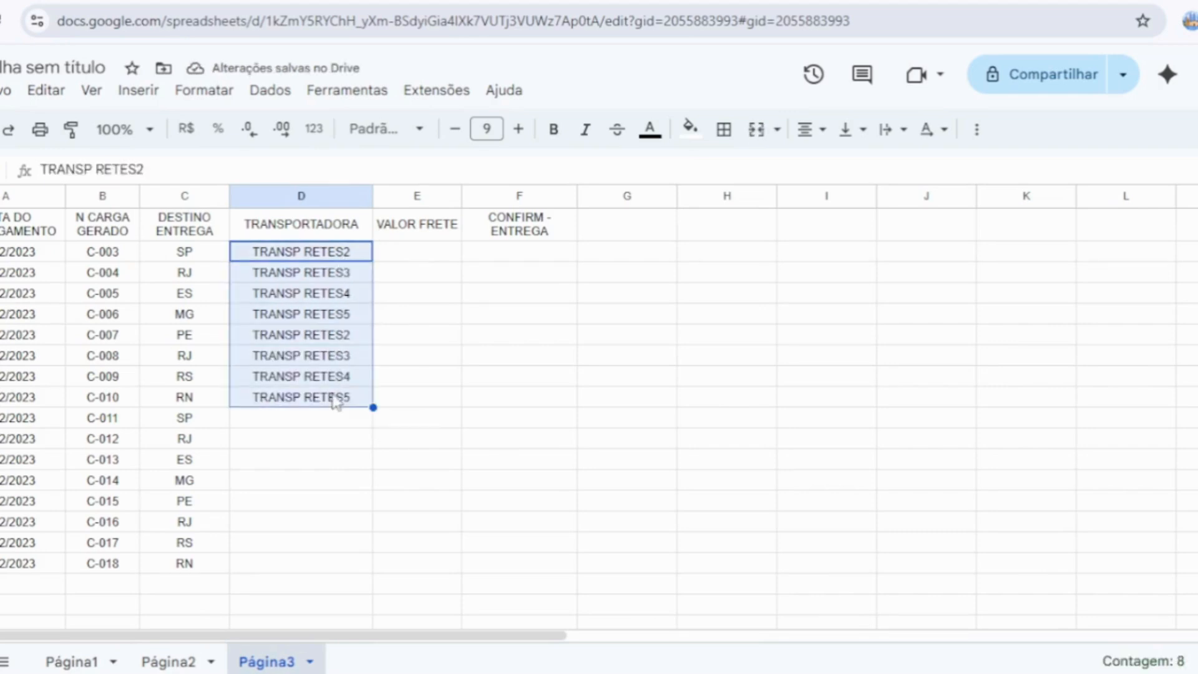
key("ctrl+c")
left_click(326, 422)
key("ctrl+v")
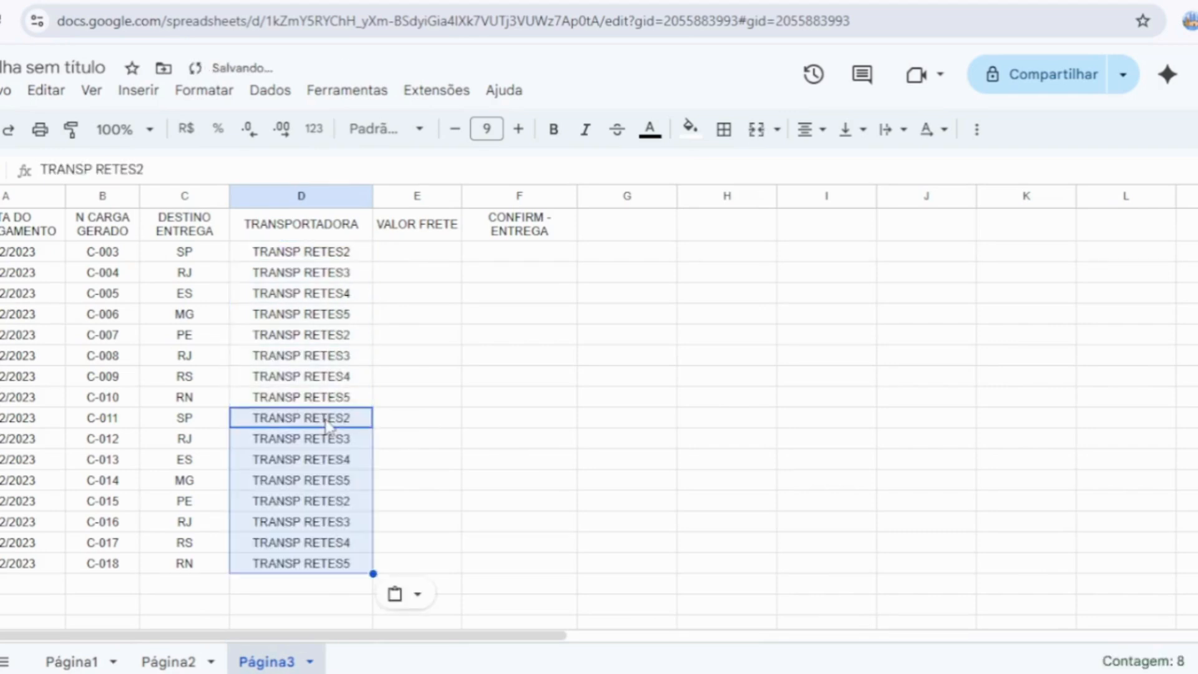
left_click(441, 436)
Step: Enter the freight values 4560, 5600, 7800 and 9800 in cells E2 to E5 of the VALOR FRETE column
left_click(412, 253)
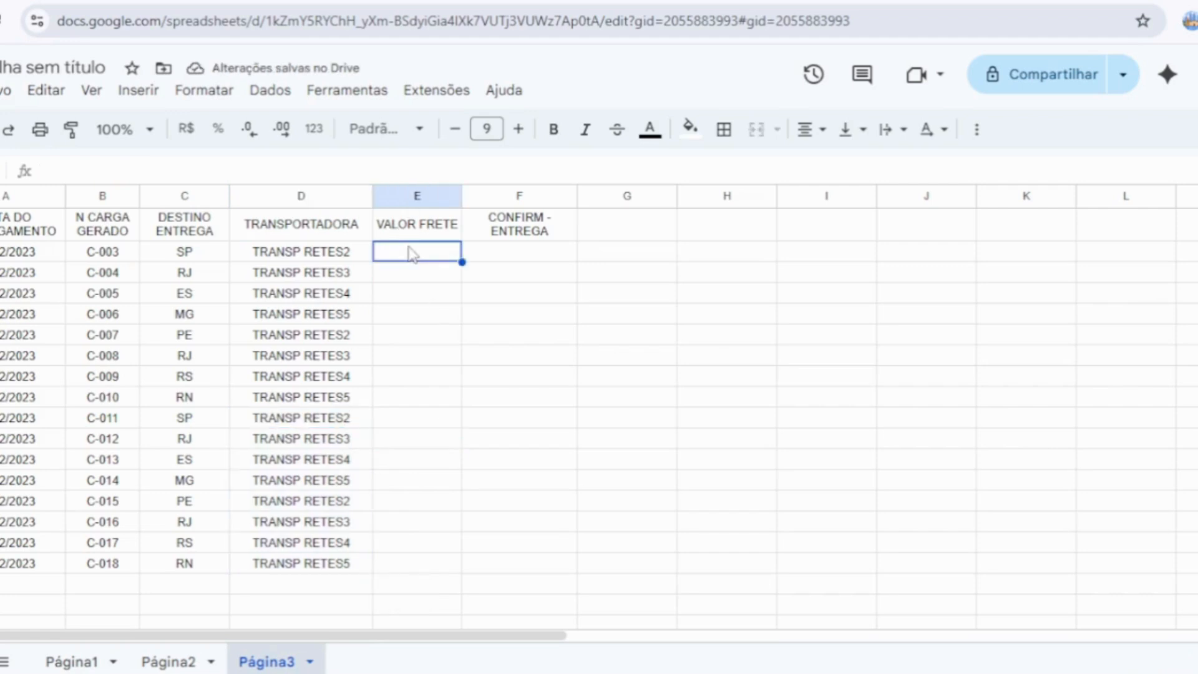
type("4560")
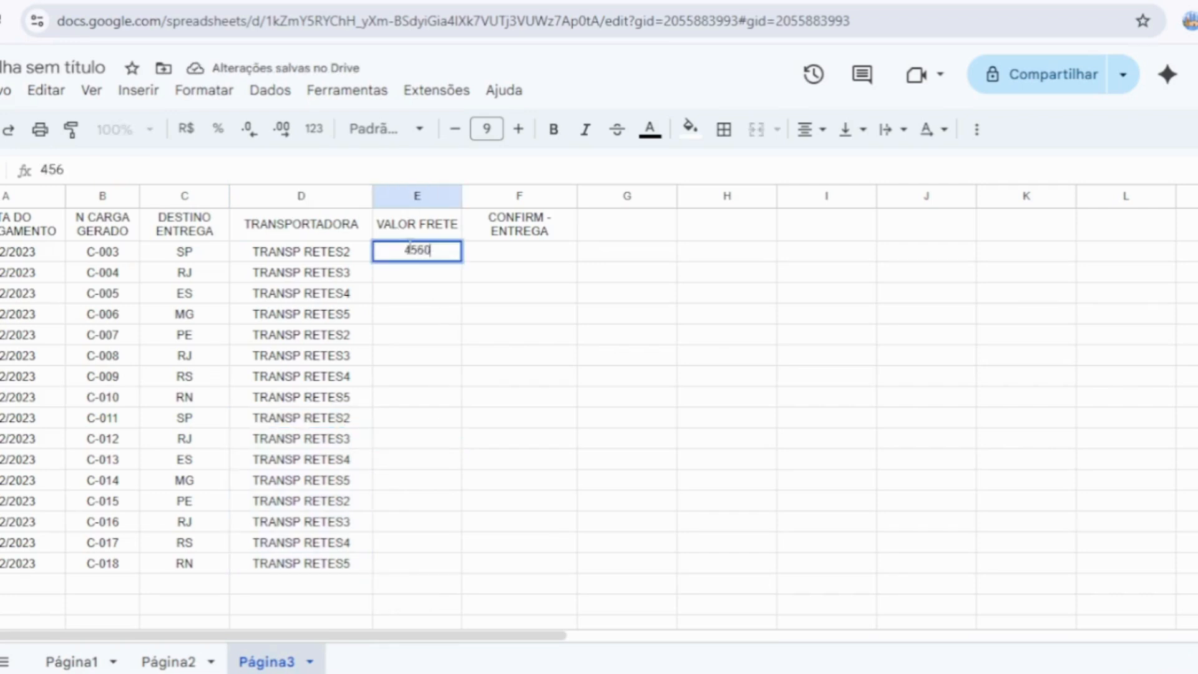
key("Return")
type("5600")
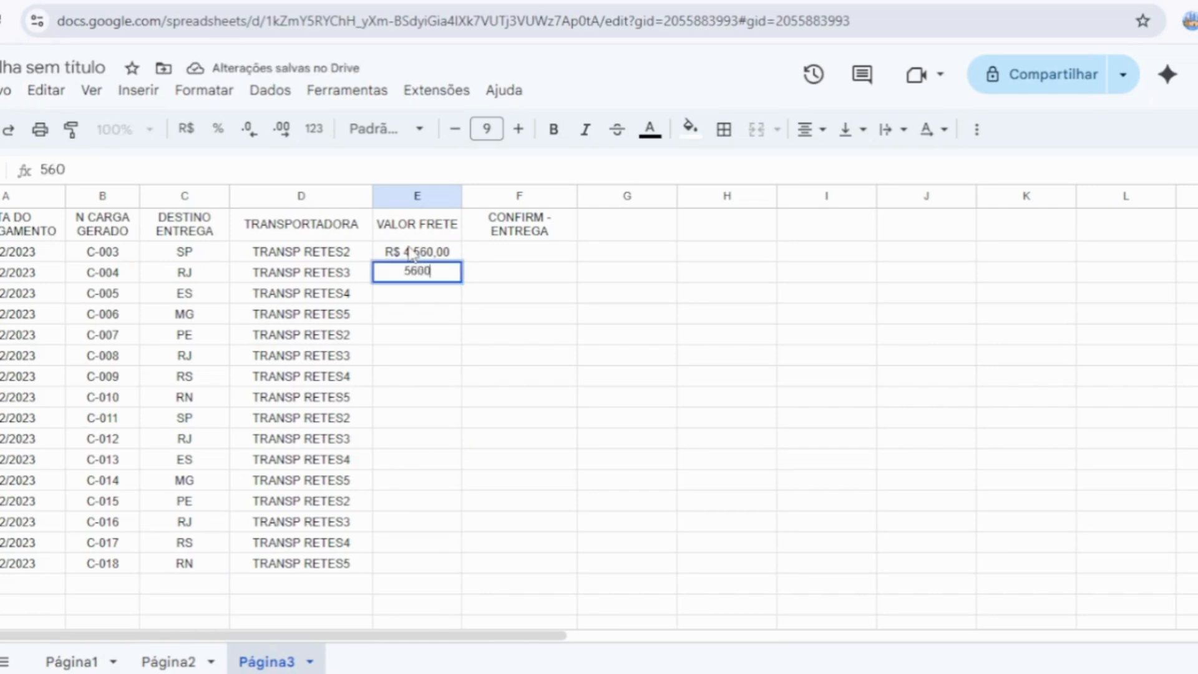
key("Return")
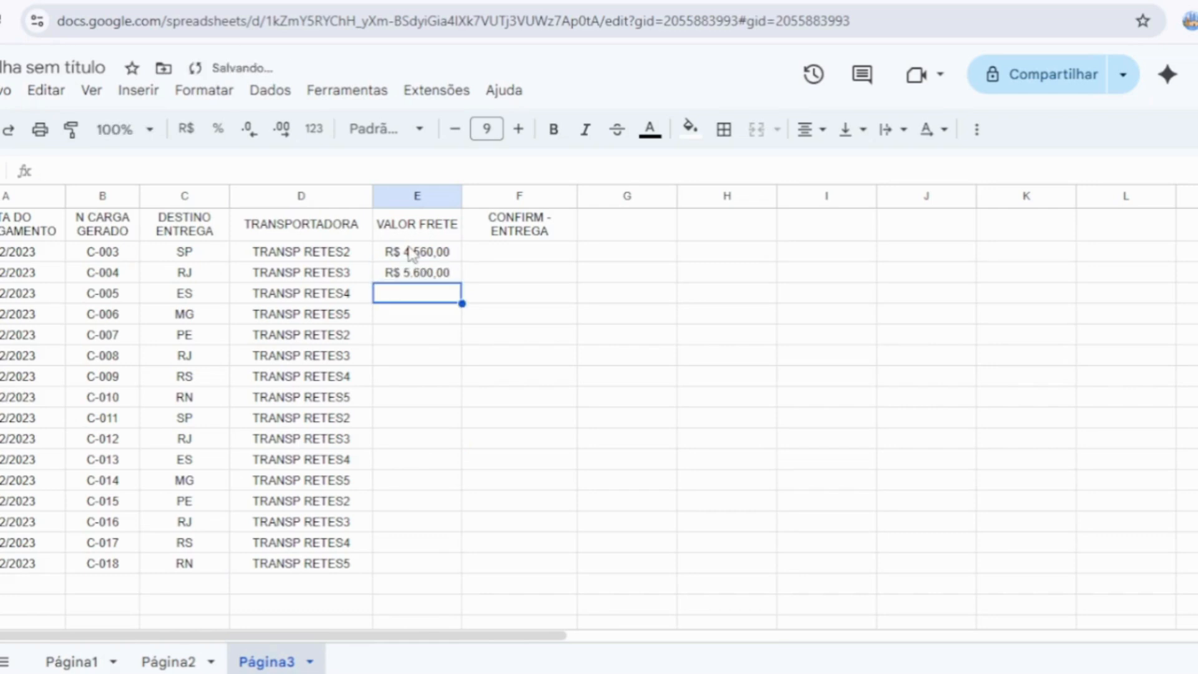
type("7800")
key("Return")
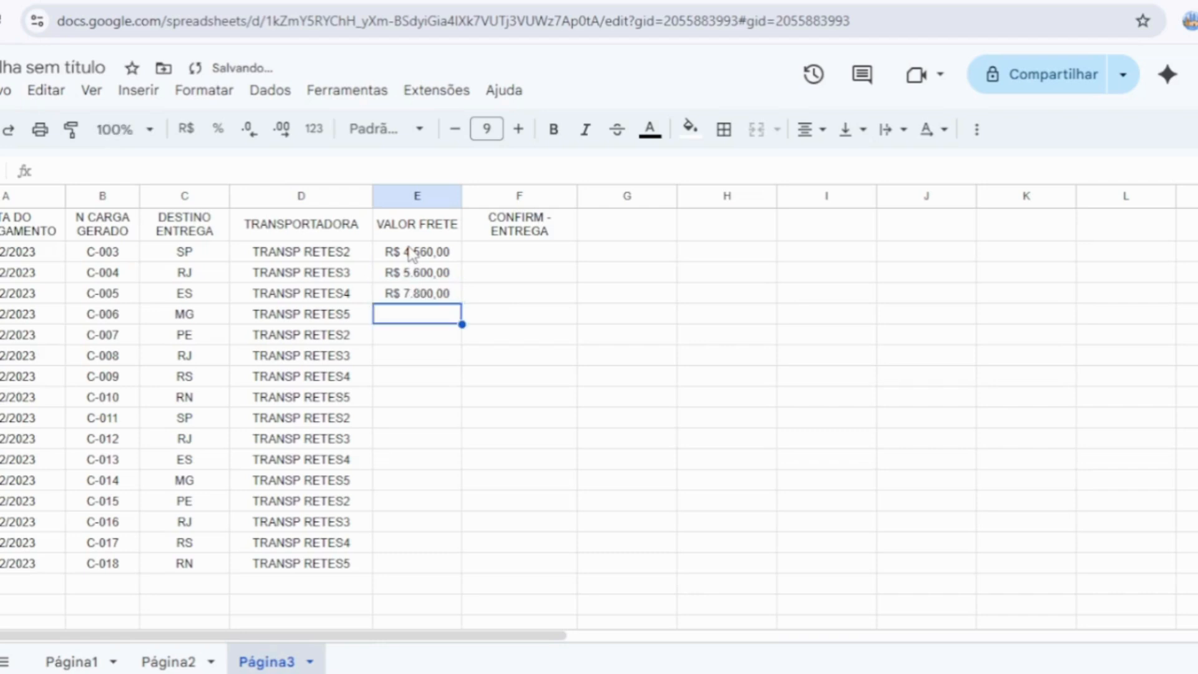
left_click(467, 457)
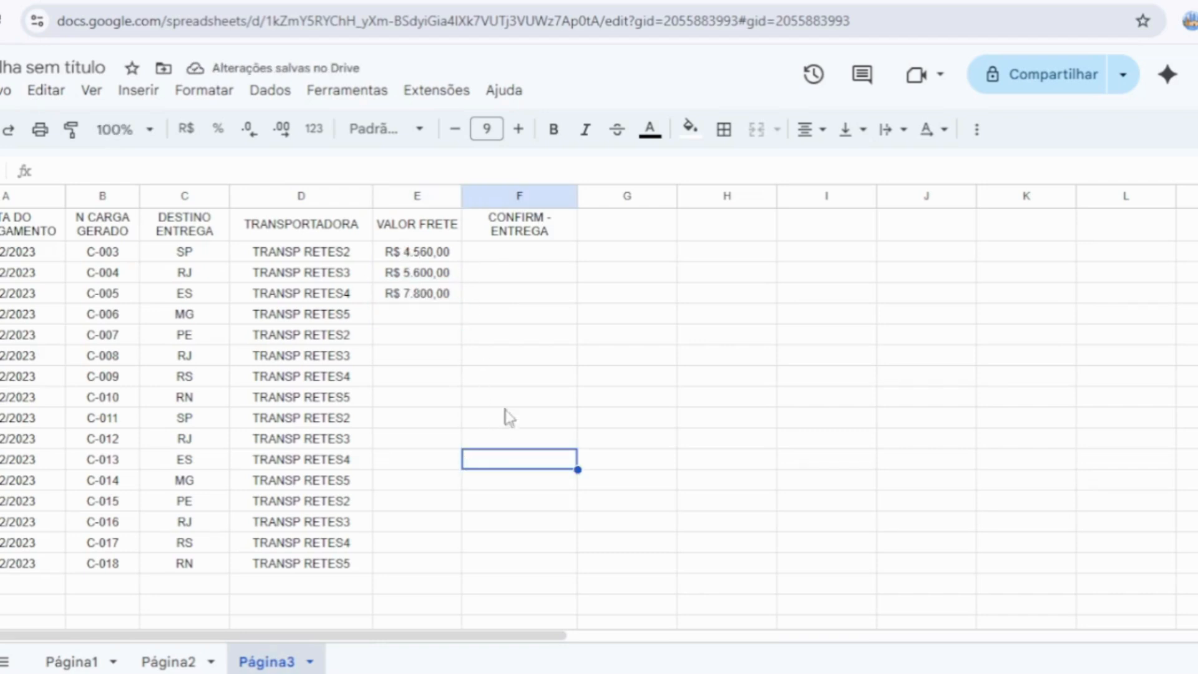
left_click(413, 320)
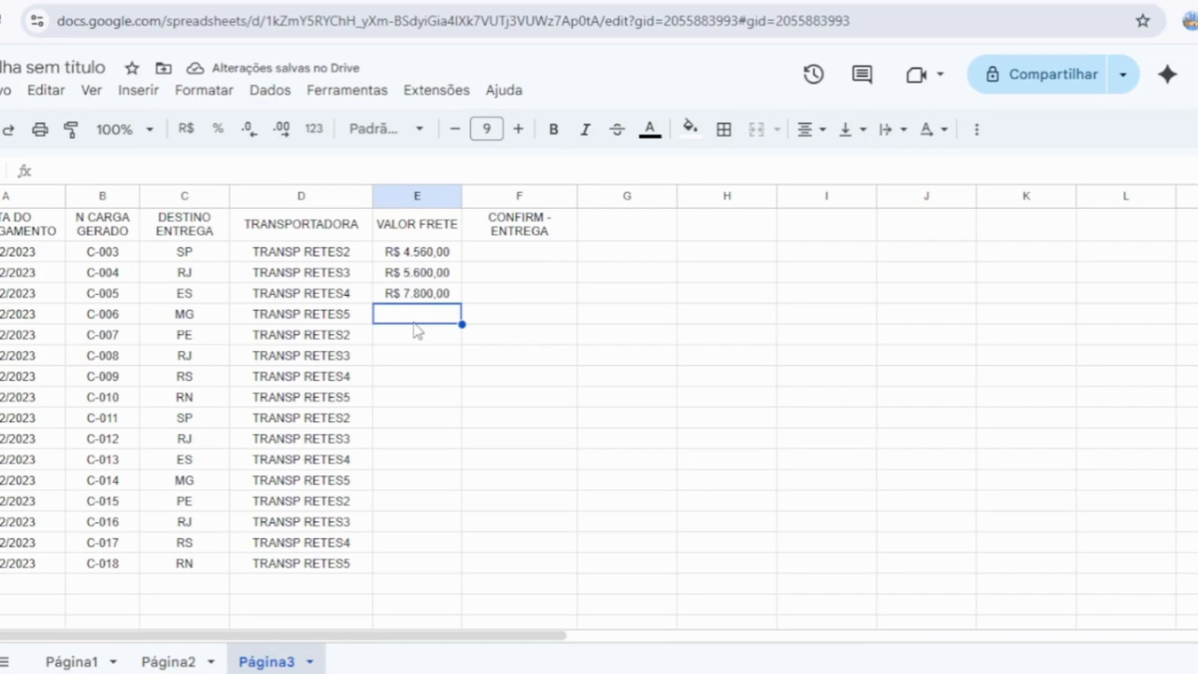
type("9800")
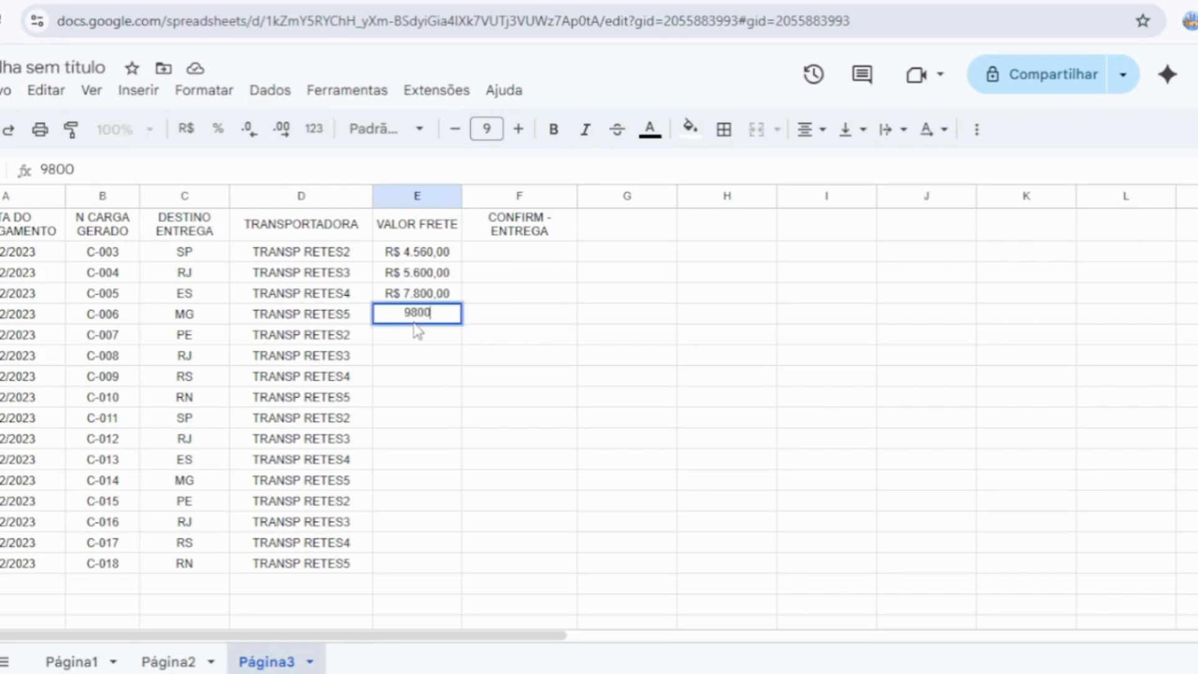
key("Return")
left_click(552, 416)
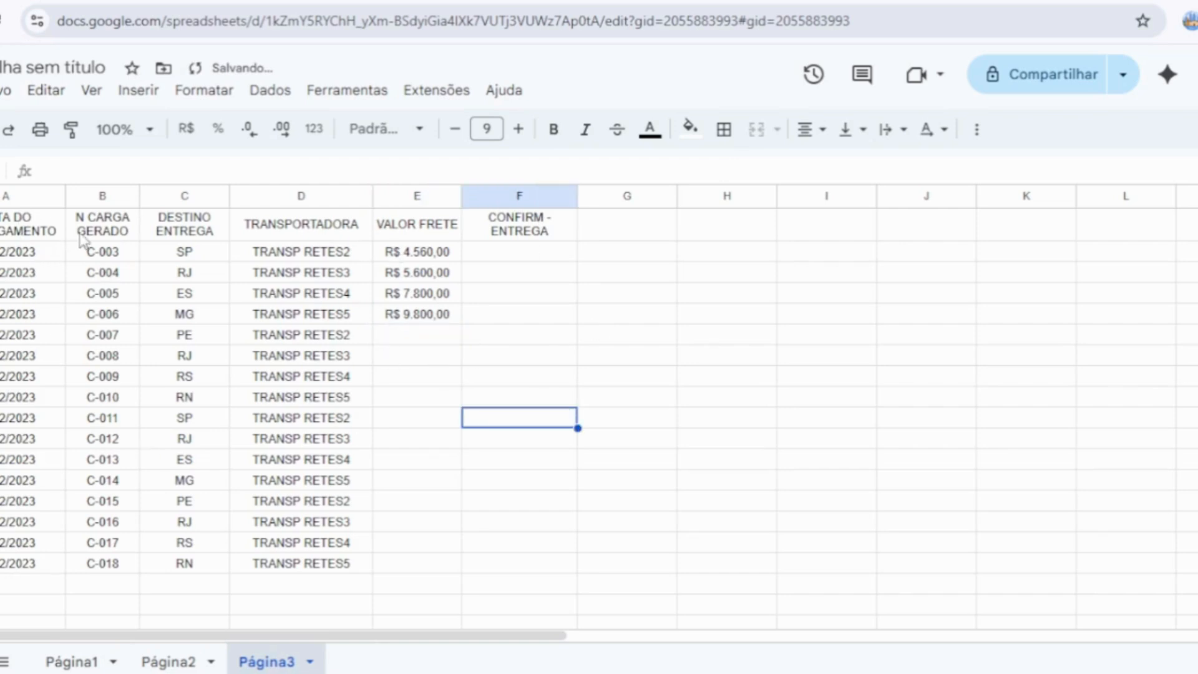
Step: Apply all borders to the table range A1:H17
left_click_drag(21, 228, 706, 558)
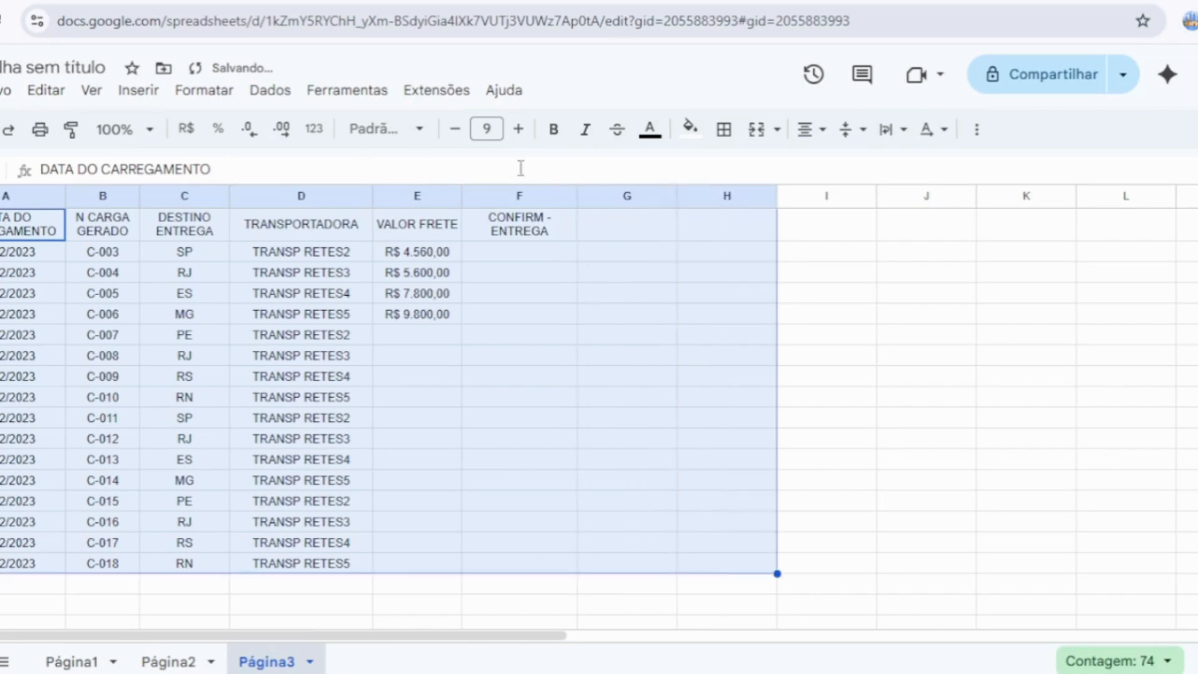
left_click(723, 129)
left_click(733, 174)
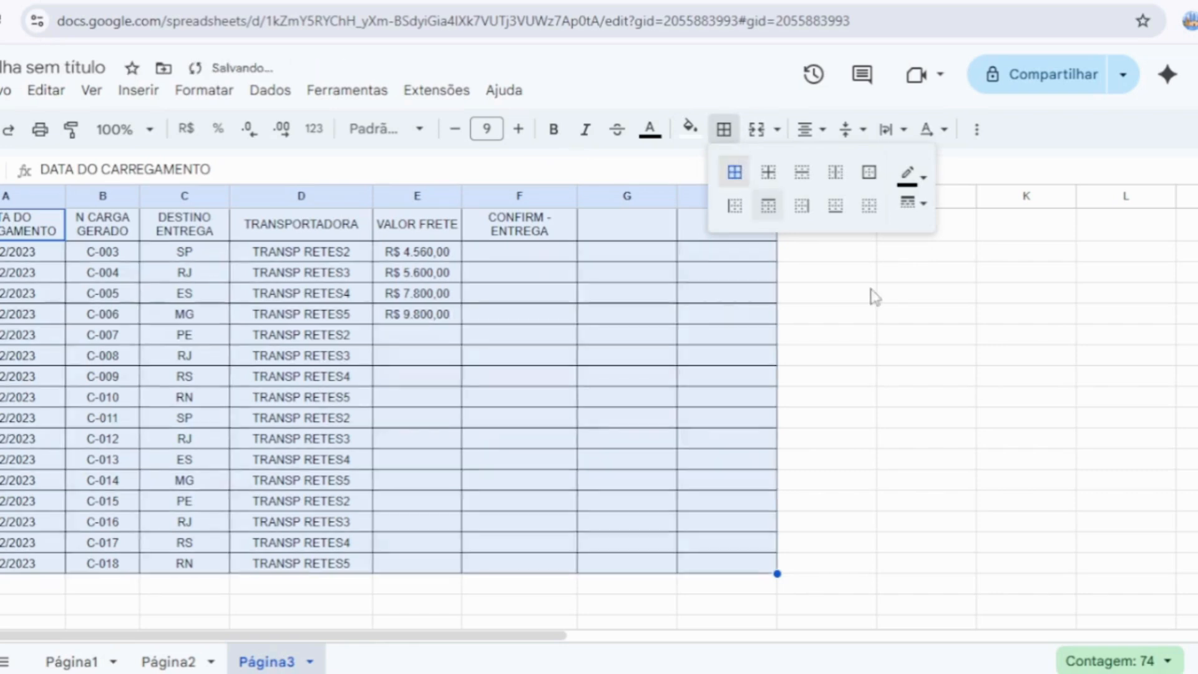
left_click(890, 444)
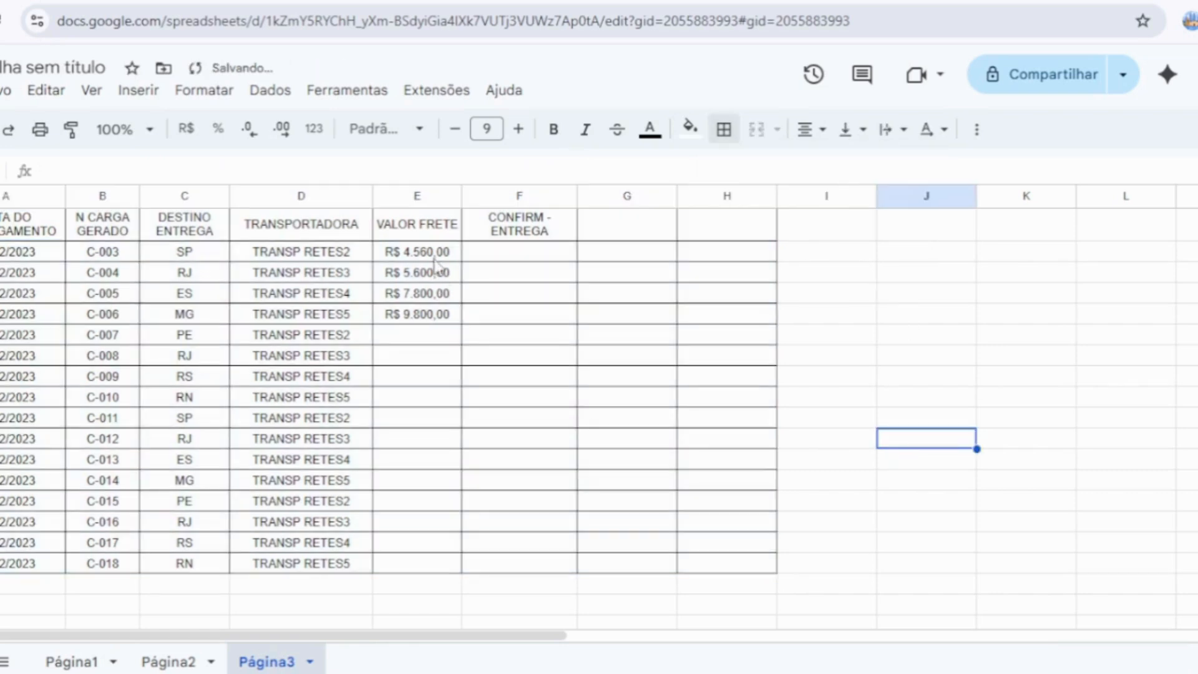
Step: Repeat the four freight values in E2:E5 down the VALOR FRETE column through E17
left_click_drag(437, 259, 441, 312)
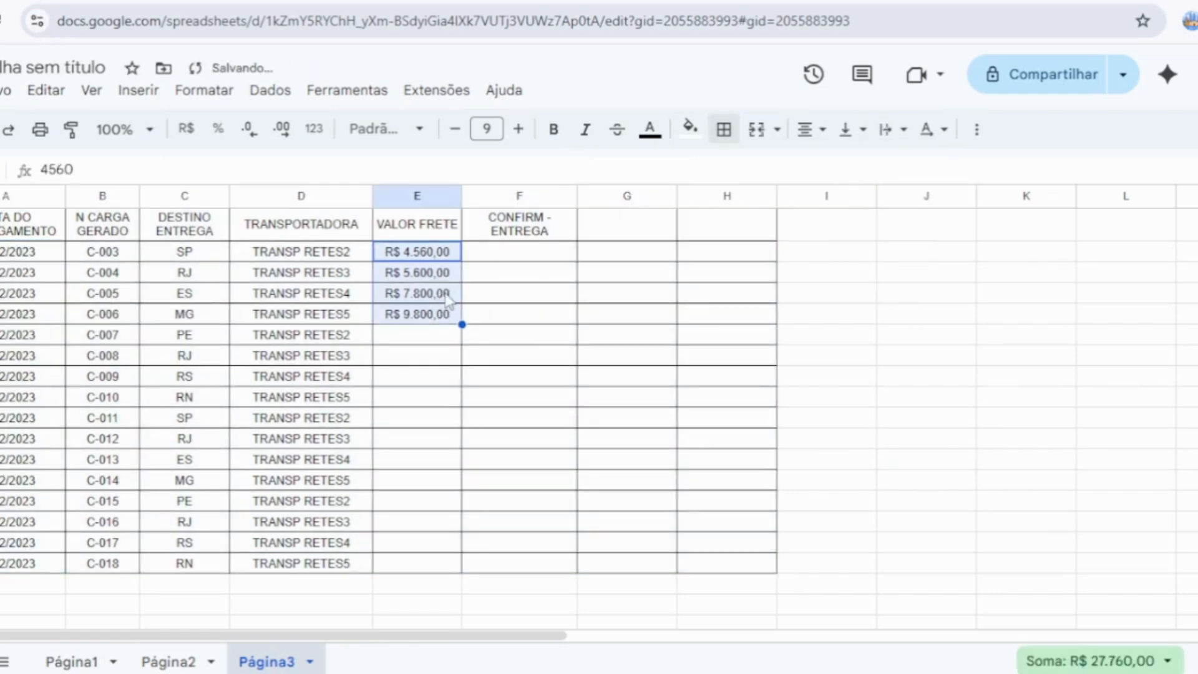
key("ctrl+c")
left_click(421, 340)
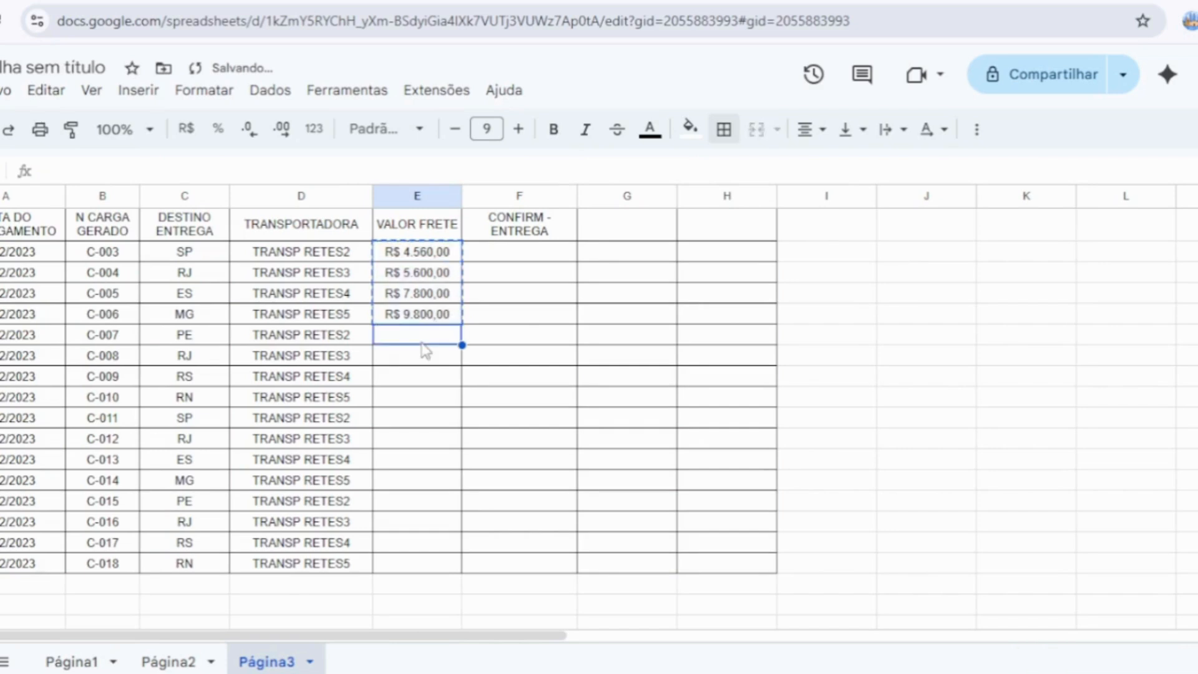
key("ctrl+v")
left_click_drag(434, 259, 422, 400)
key("ctrl+c")
left_click(412, 421)
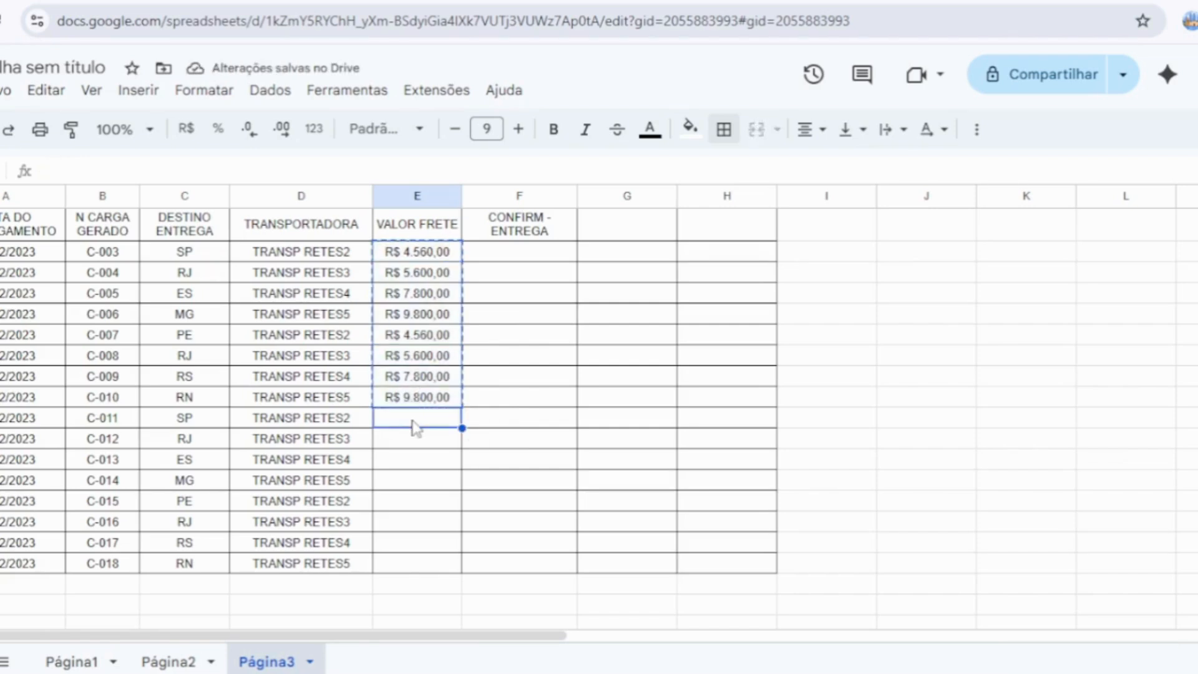
key("ctrl+v")
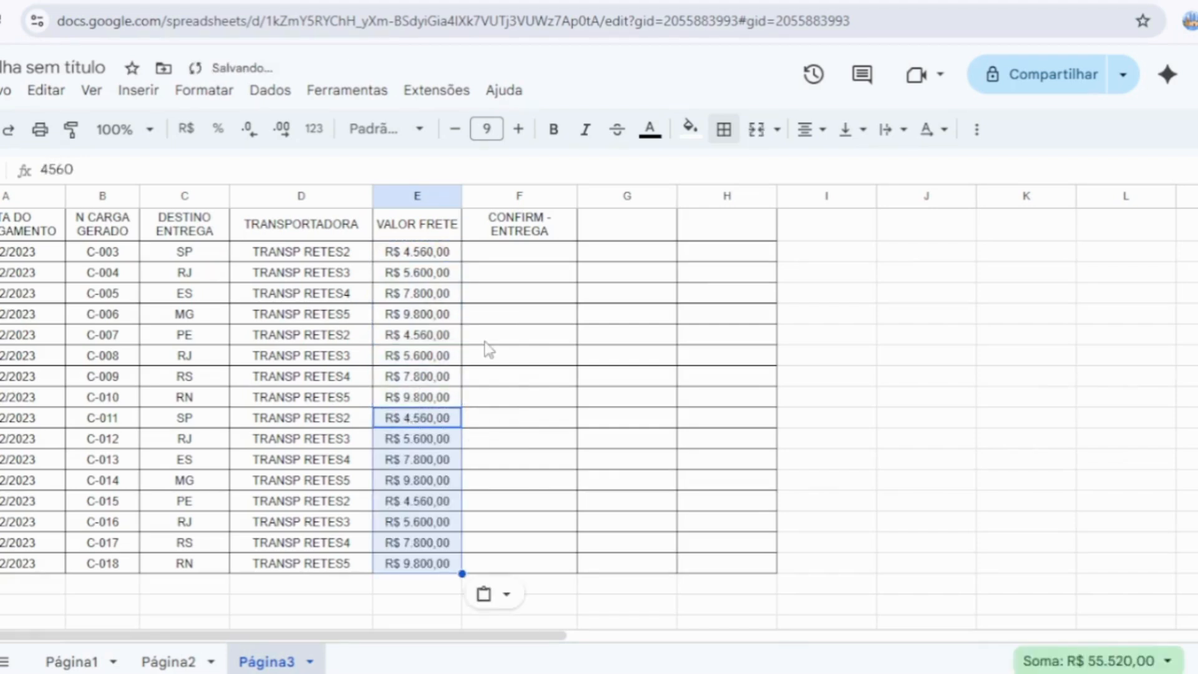
Step: Enter OK as the delivery confirmation for load C-004 in cell F3
left_click(511, 260)
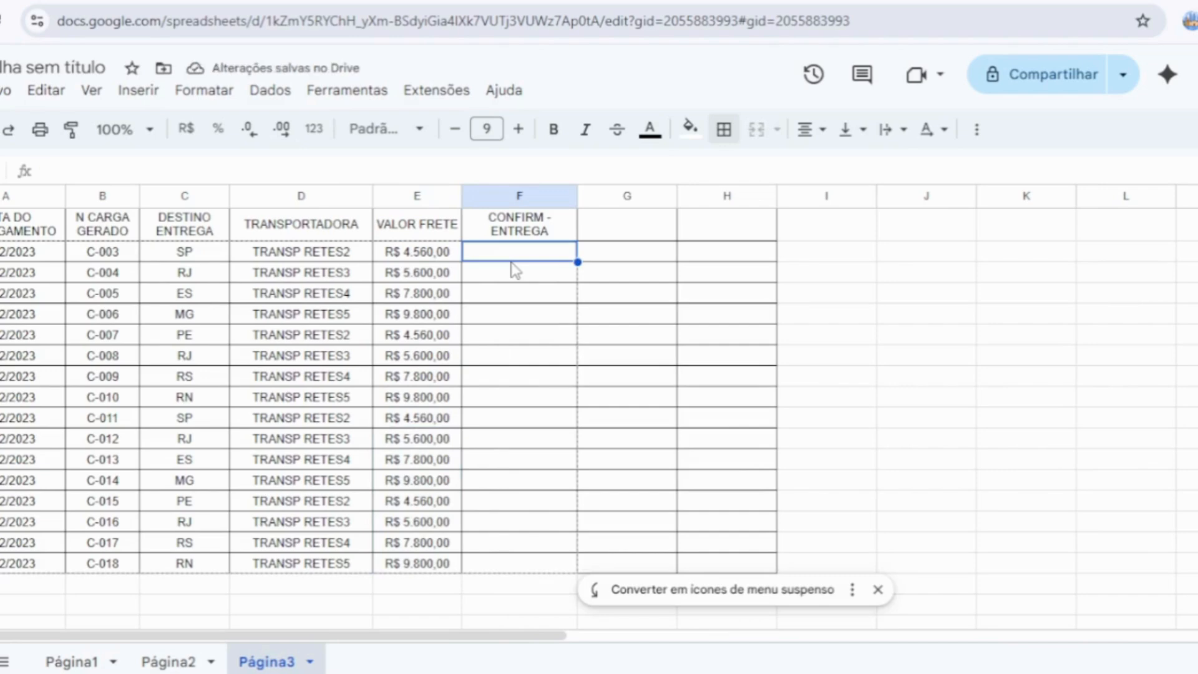
left_click(529, 371)
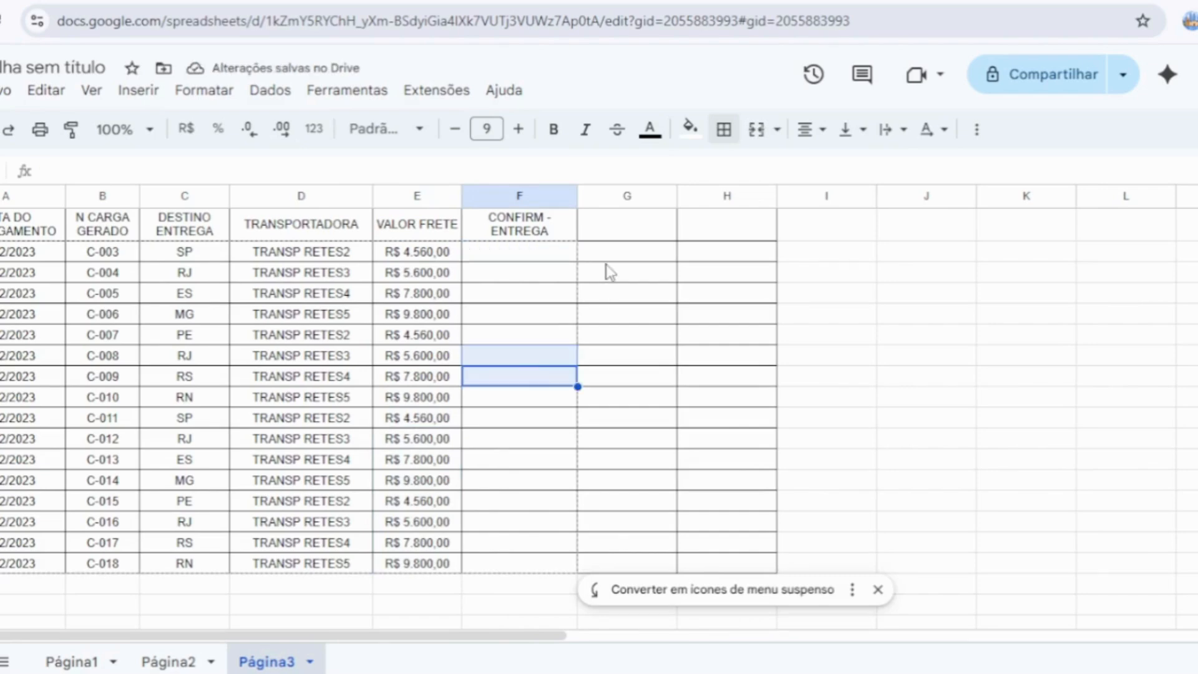
left_click(549, 274)
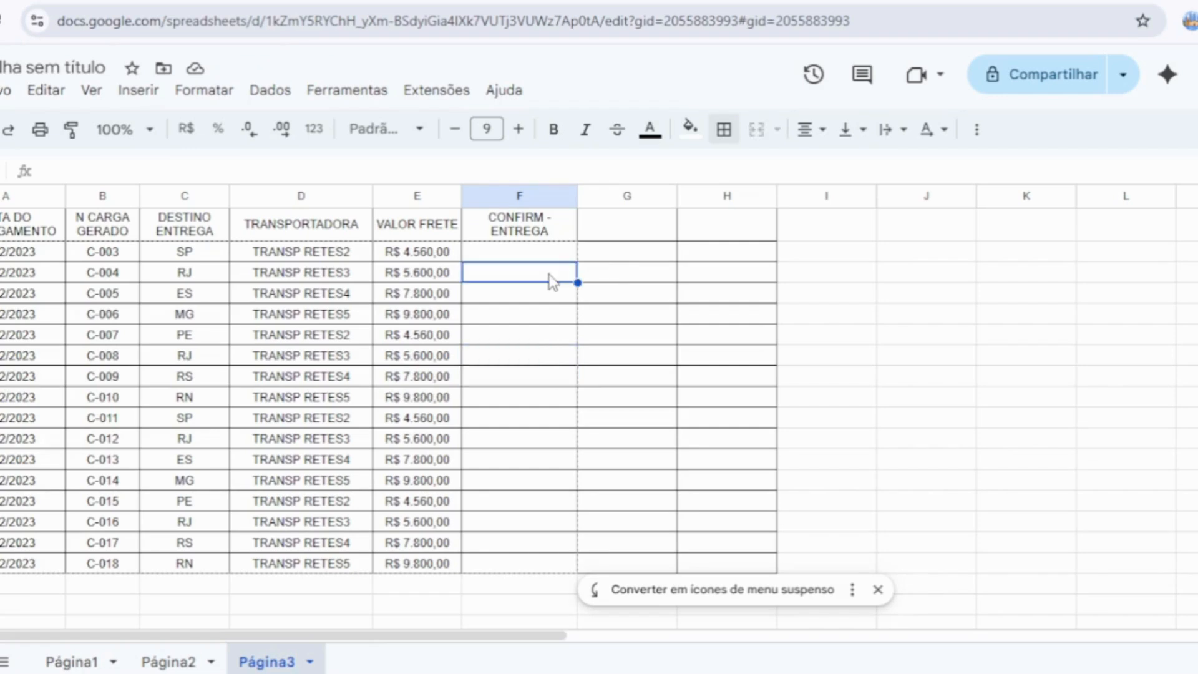
type("OK")
key("Return")
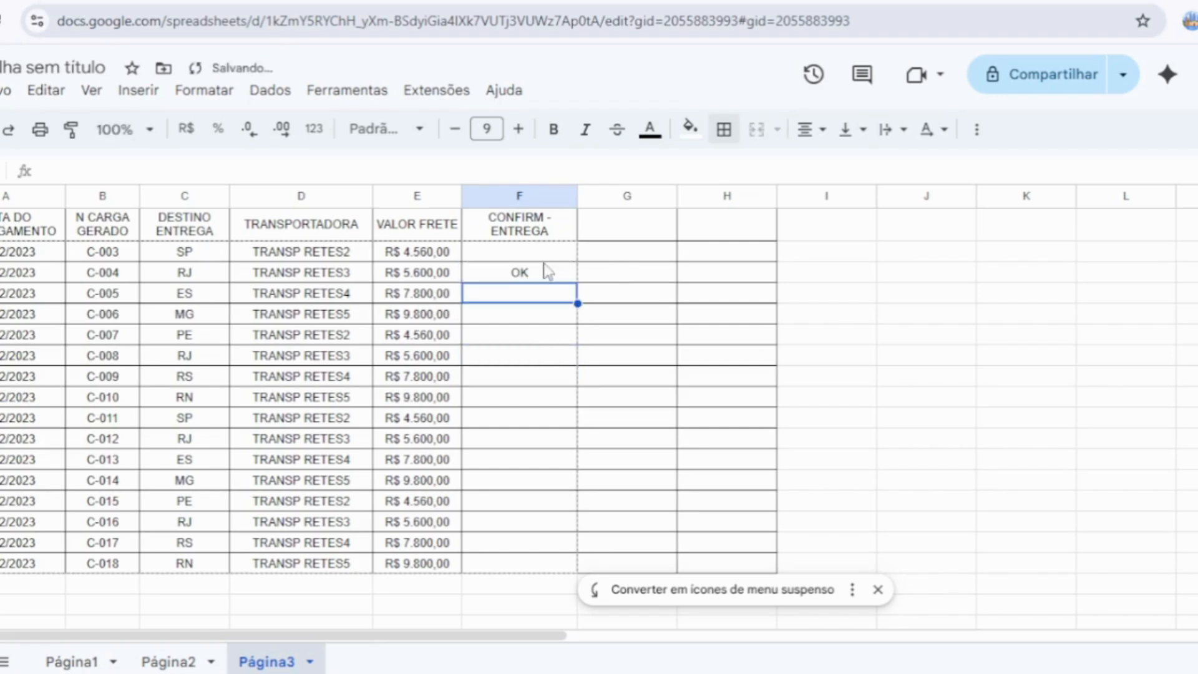
Step: Add the column header "STATUS ENTRG" in cell G1
left_click(627, 273)
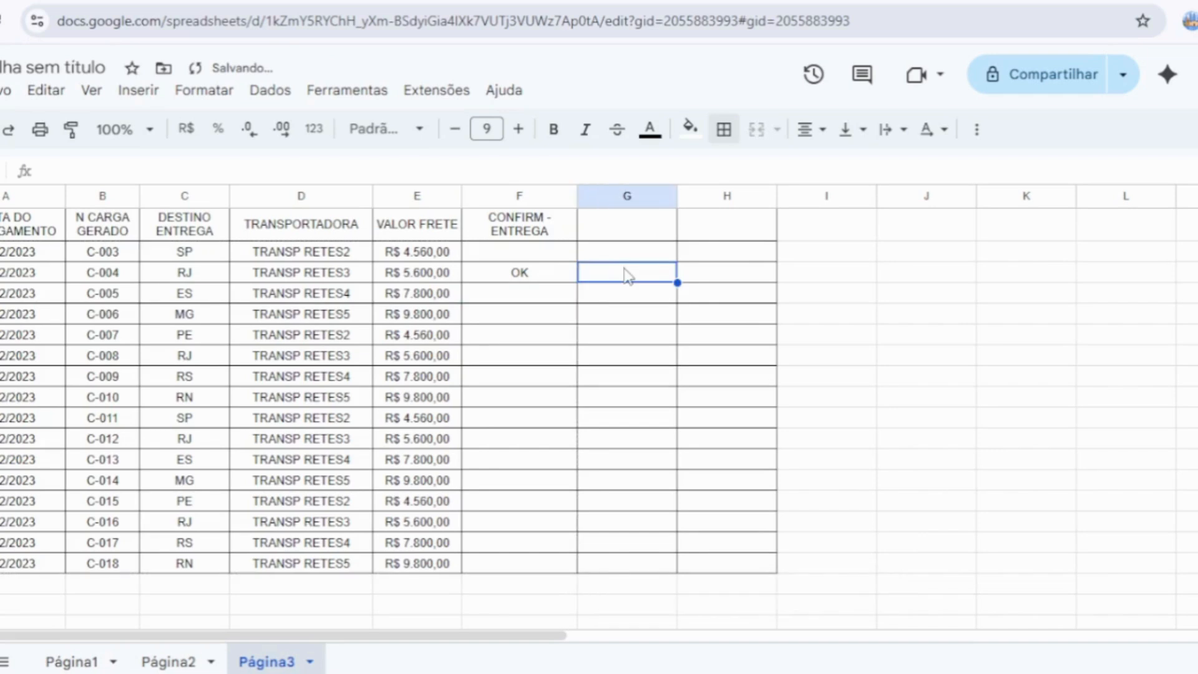
left_click(616, 232)
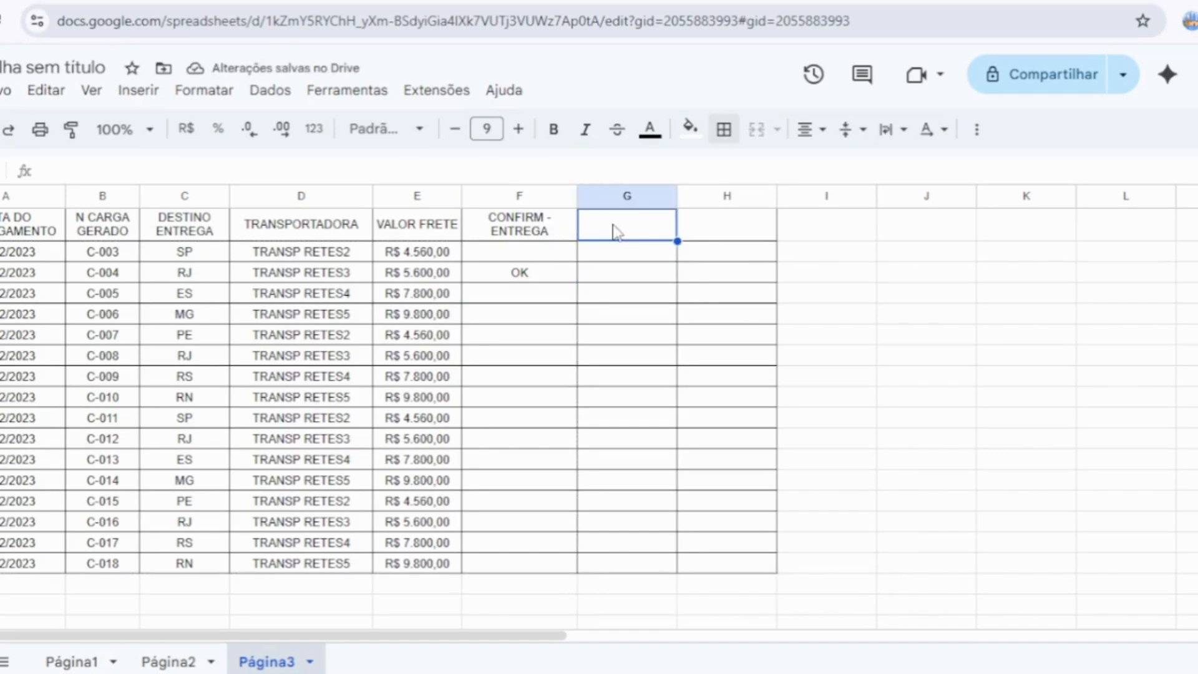
type("STATUS")
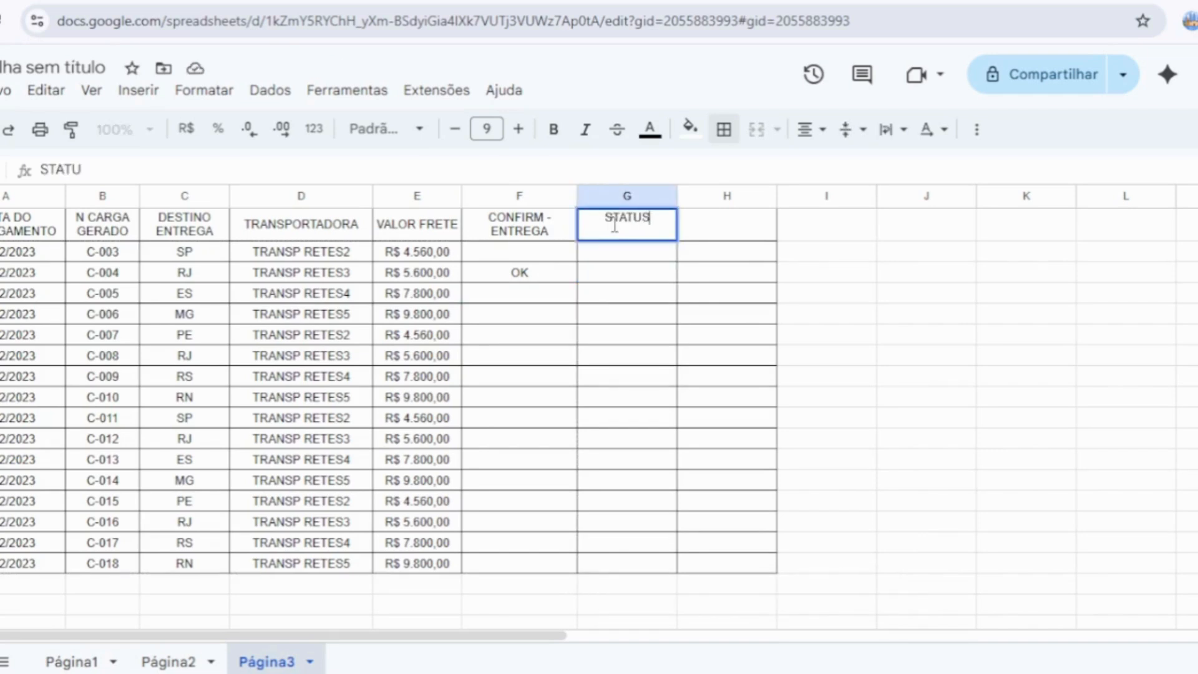
type(" EN")
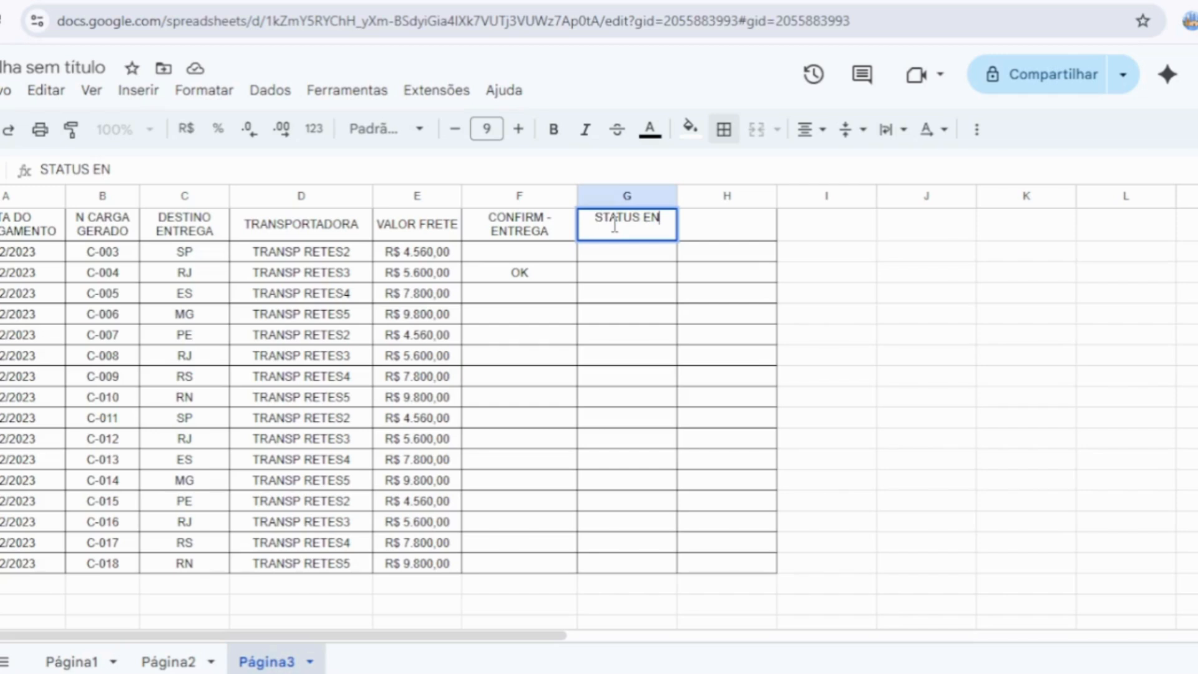
type("TRG")
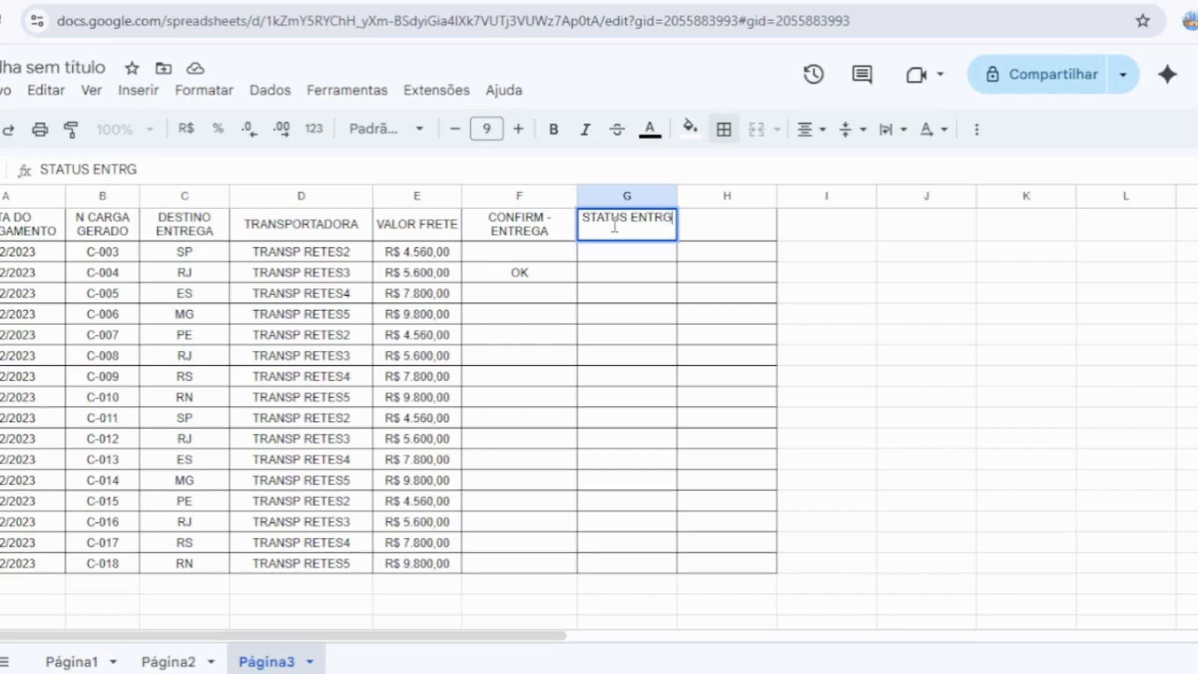
Step: Enter the formula =SE(F3="OK";"FRETE A PAGAR";"PENDENTE") in cell G3 for load C-004
left_click(611, 276)
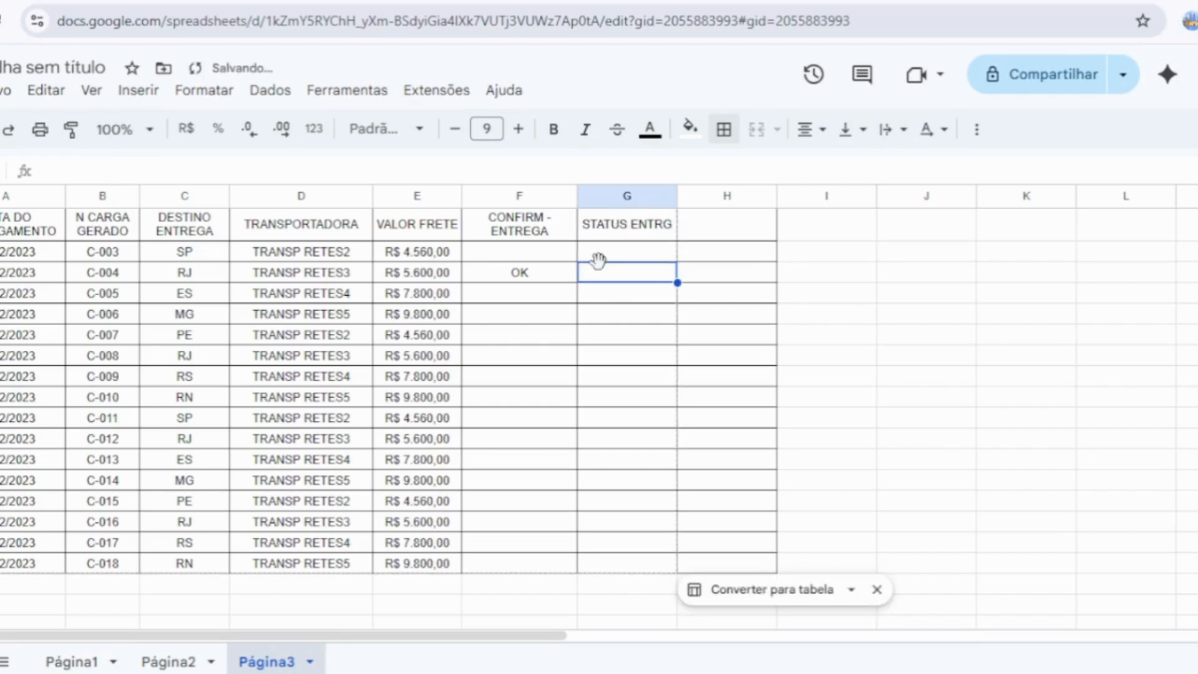
type("=SE(")
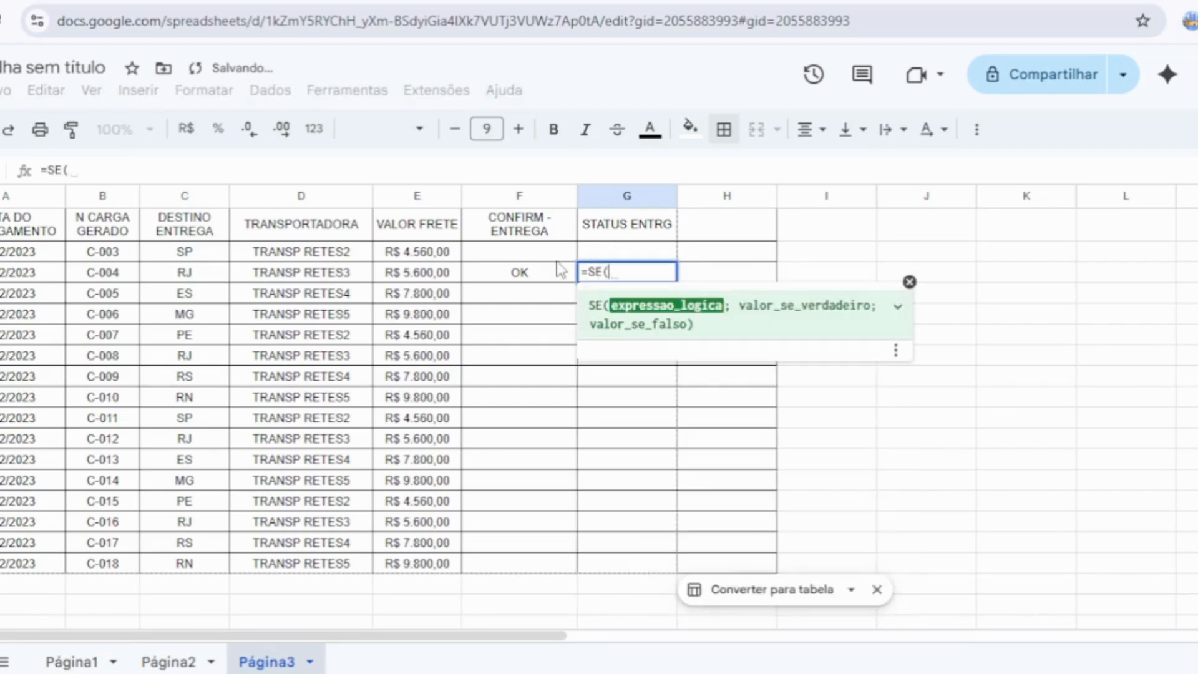
left_click(532, 275)
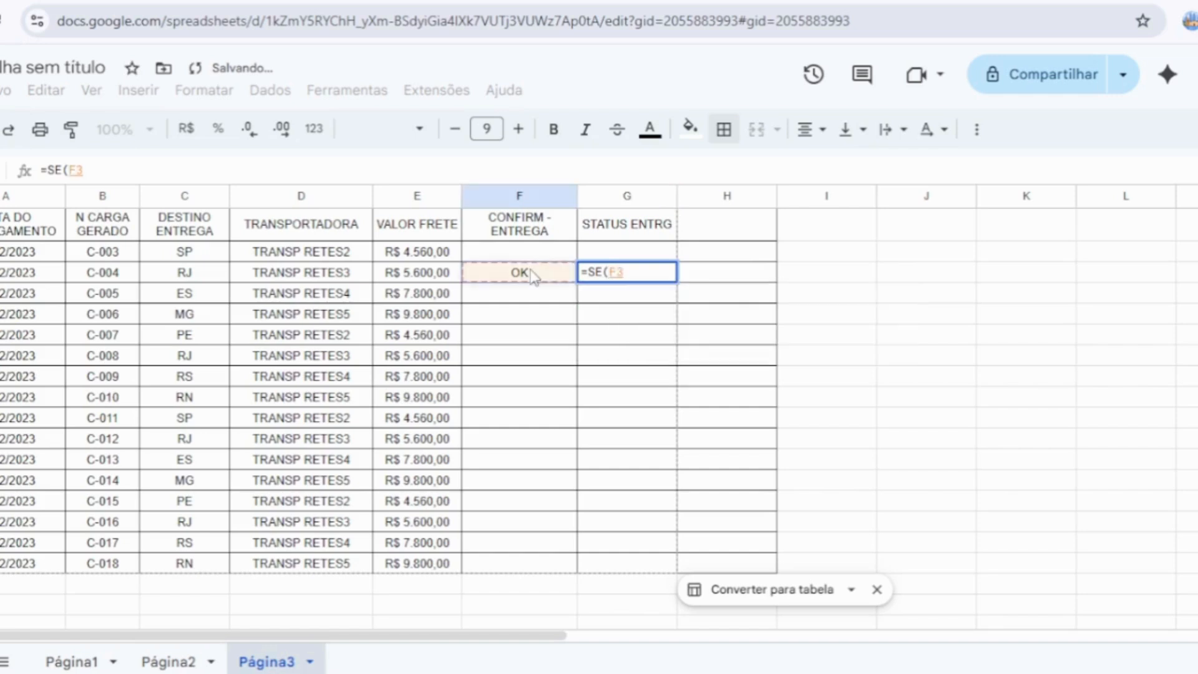
type("=\"")
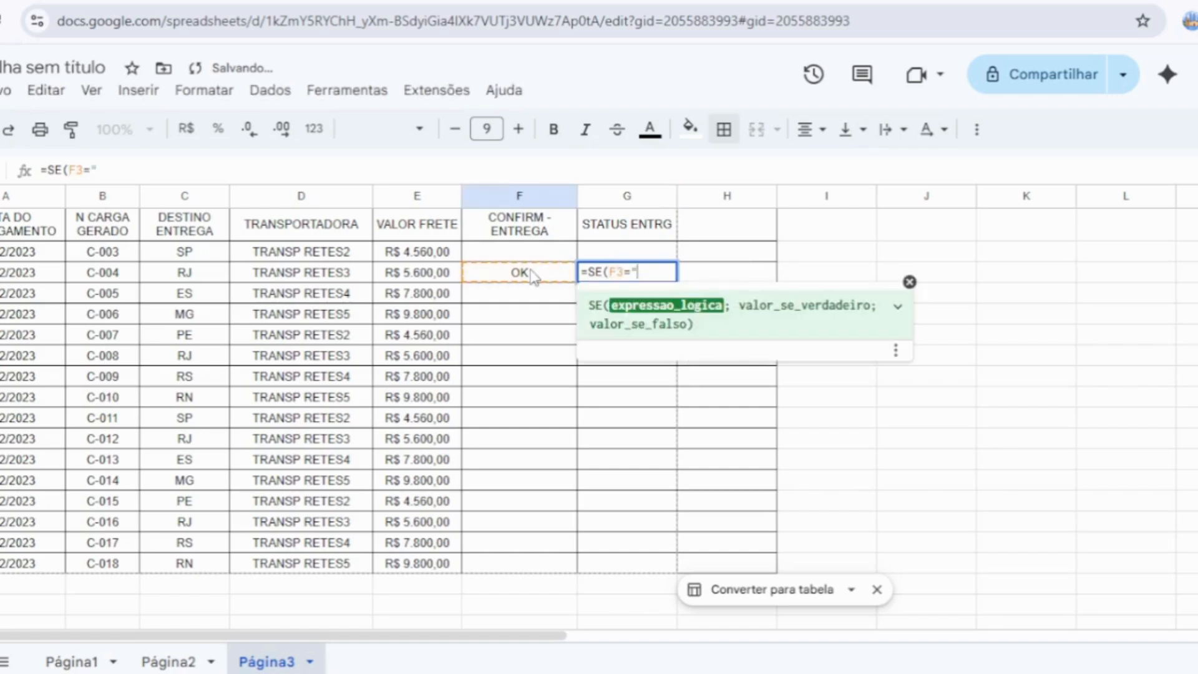
type("OK")
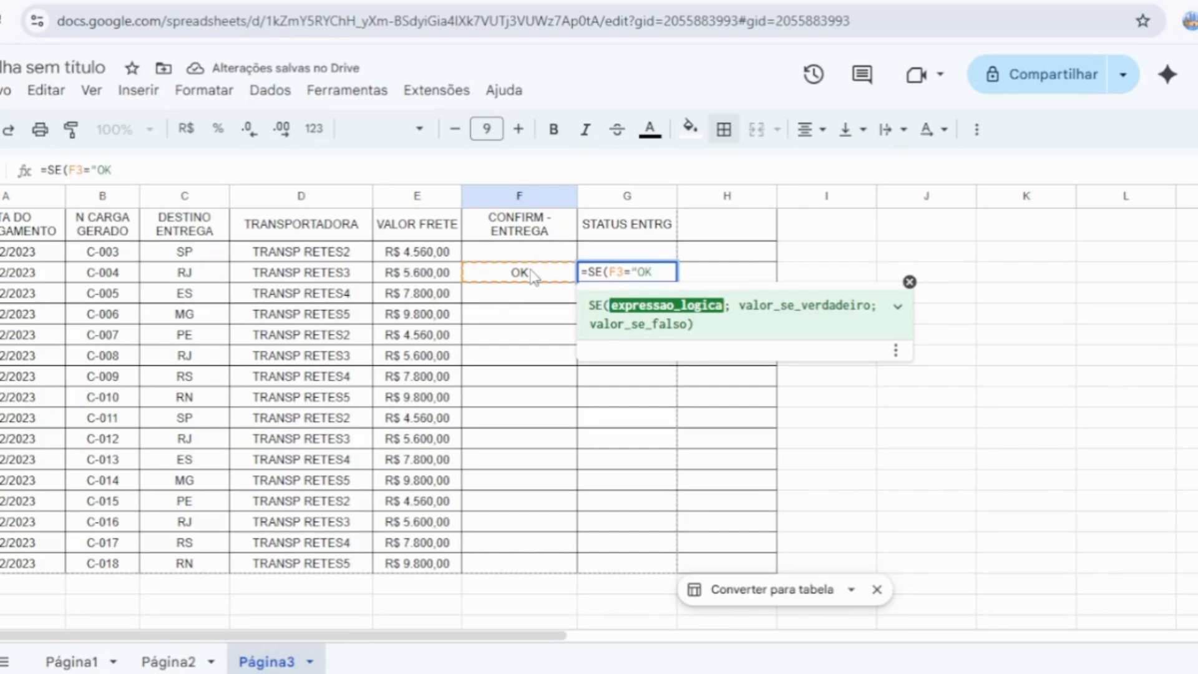
type("\";")
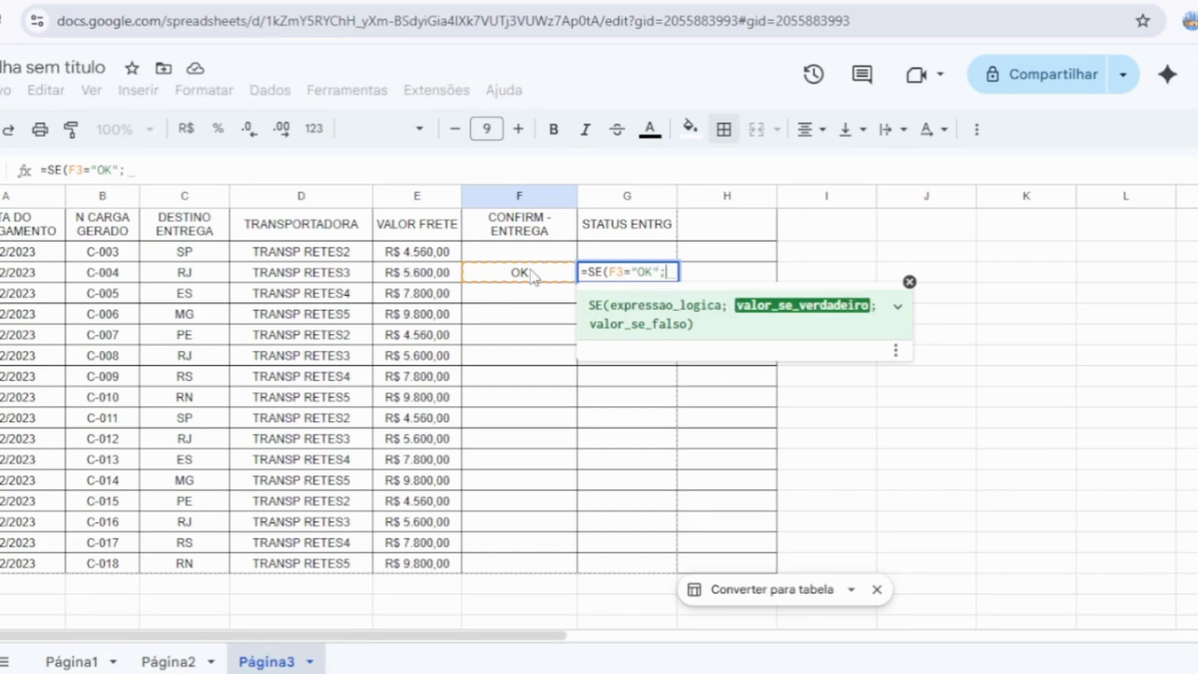
type("\"")
type("FR")
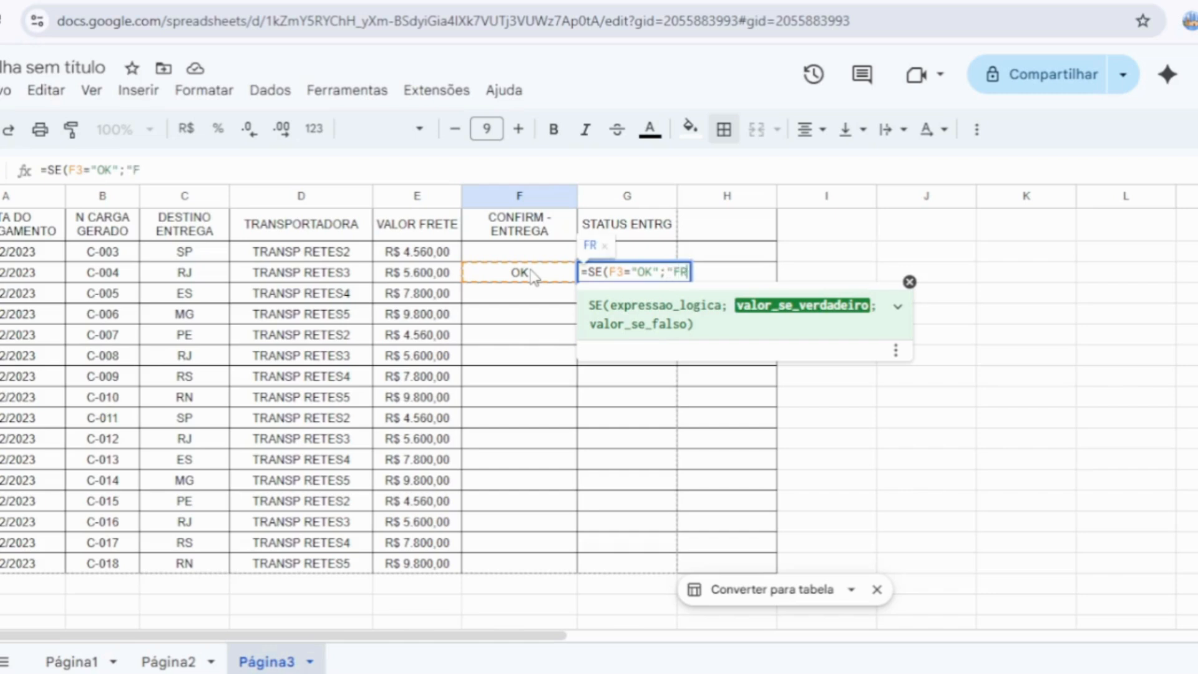
type("ETE A")
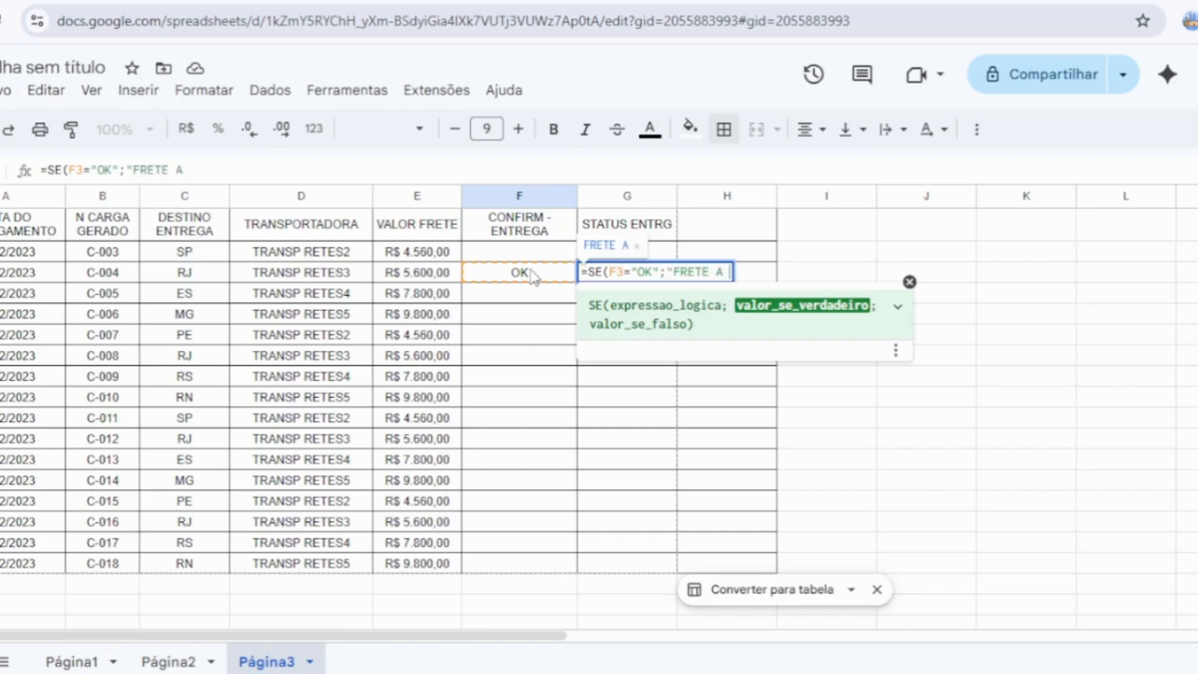
type(" PAGAR")
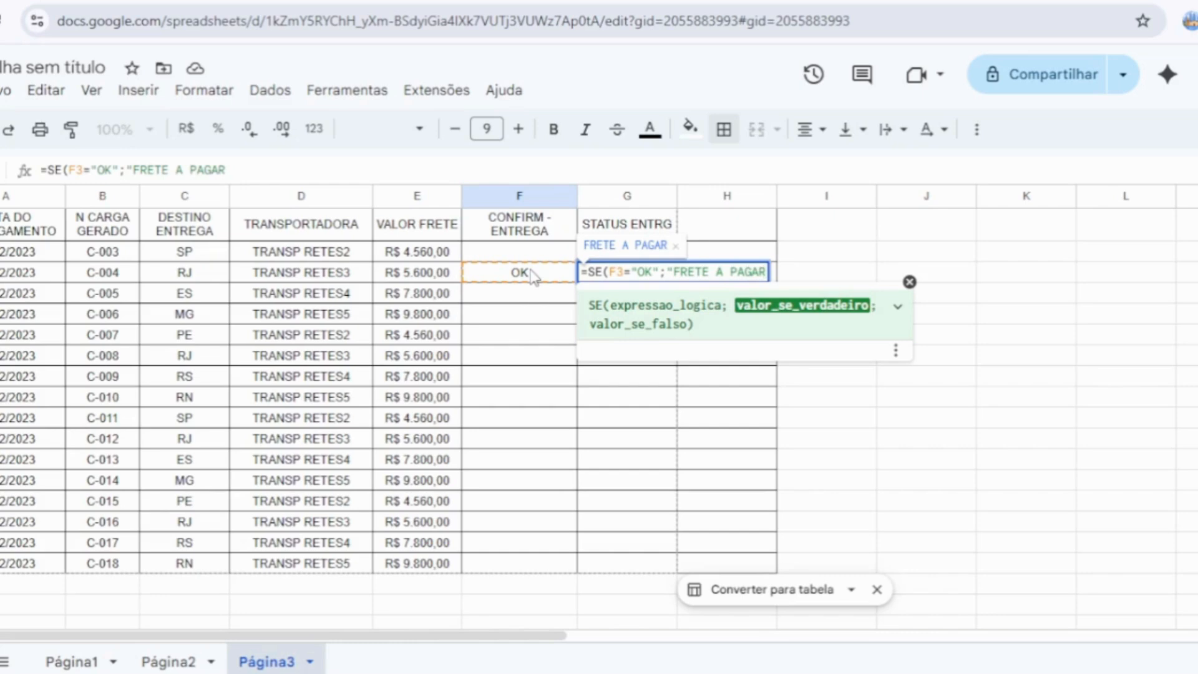
type("\";\"PENDENTE")
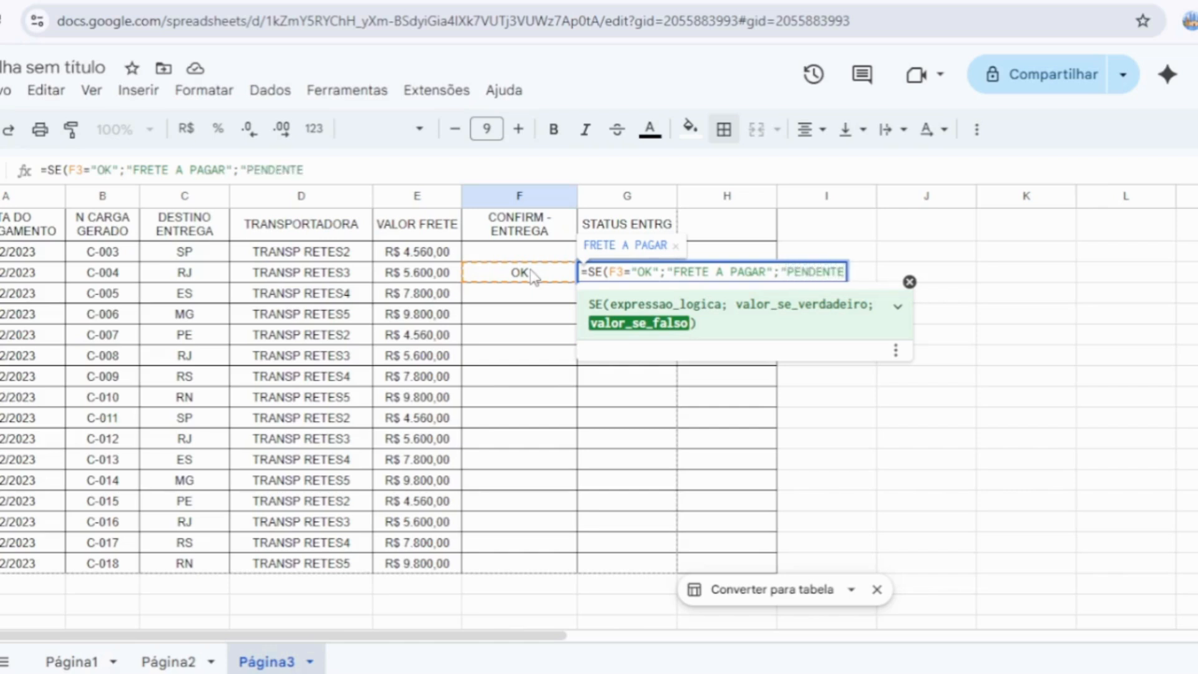
type("\"")
key("Return")
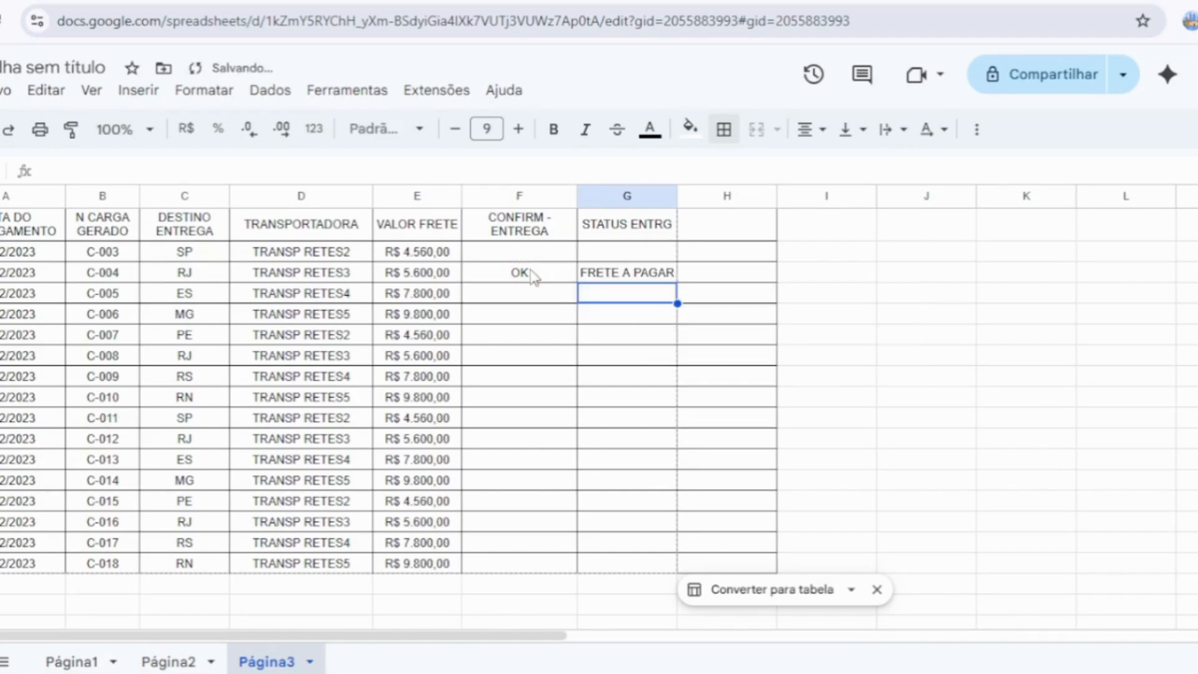
Step: Widen column G slightly so the status text in G3 has more room
left_click(616, 337)
left_click(636, 279)
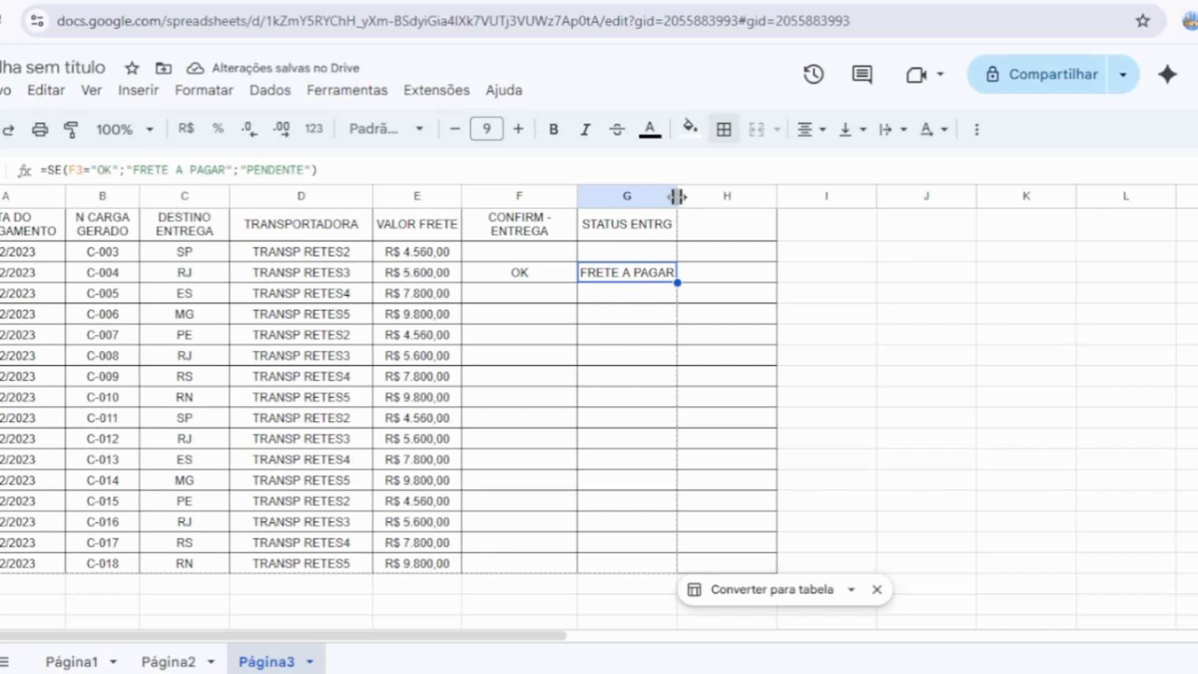
left_click_drag(677, 197, 697, 197)
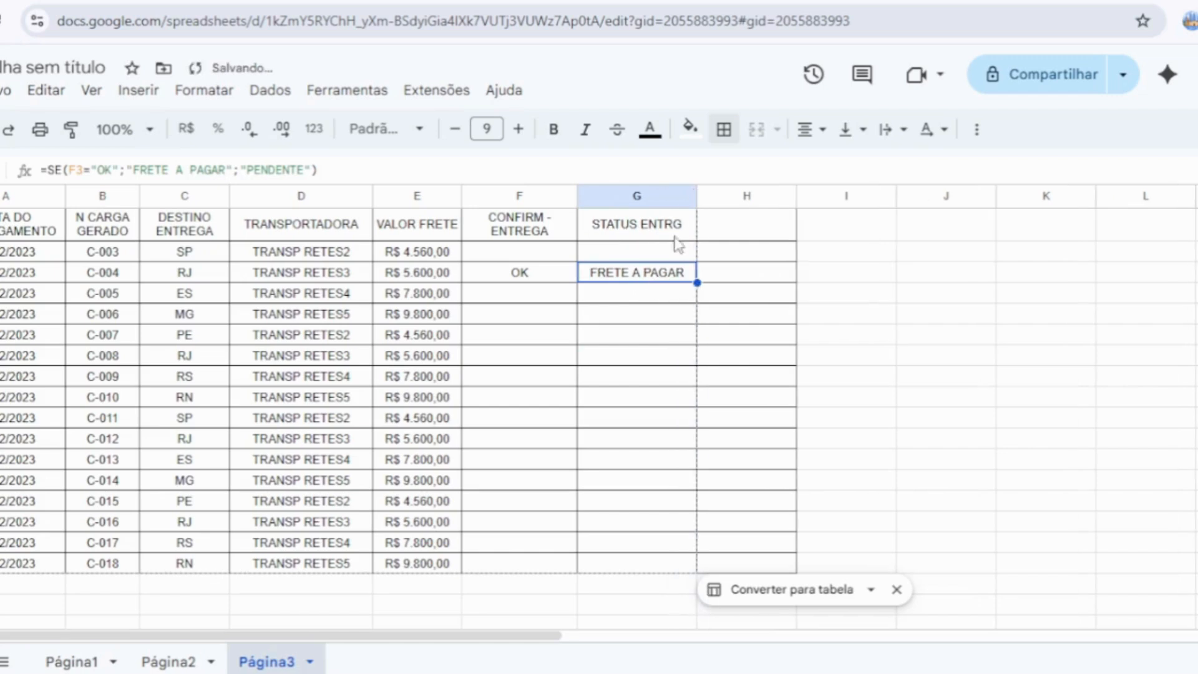
Step: Apply a light green fill to the status cell G3
left_click(642, 356)
left_click(654, 278)
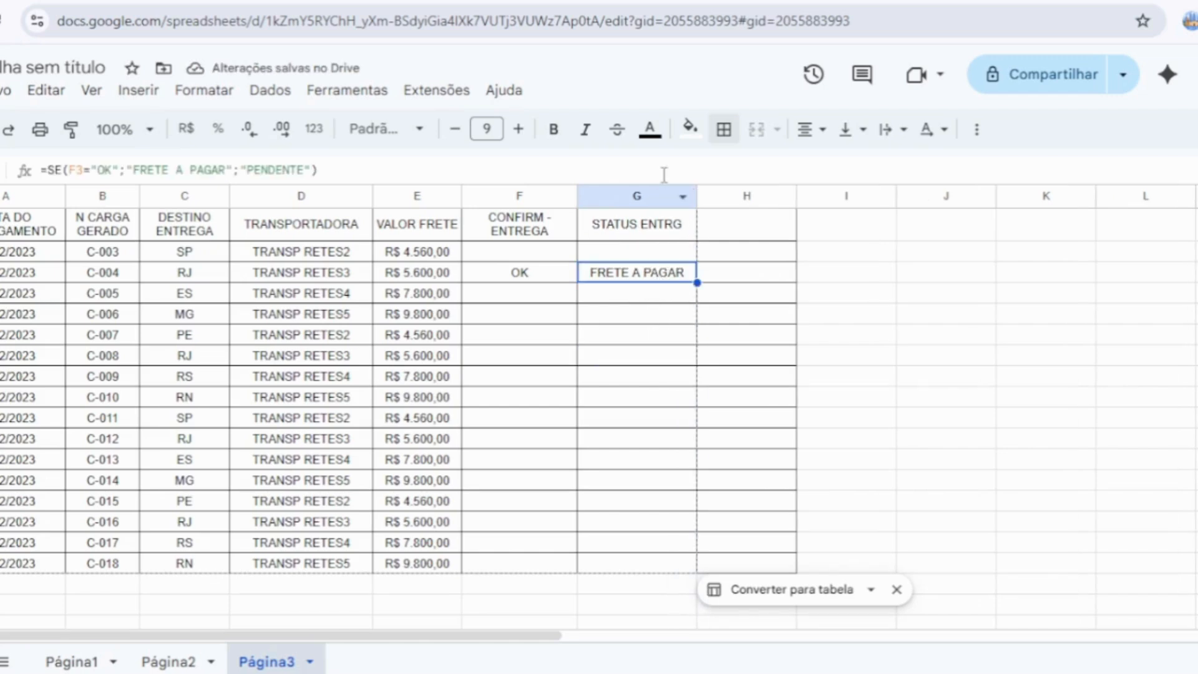
left_click(690, 129)
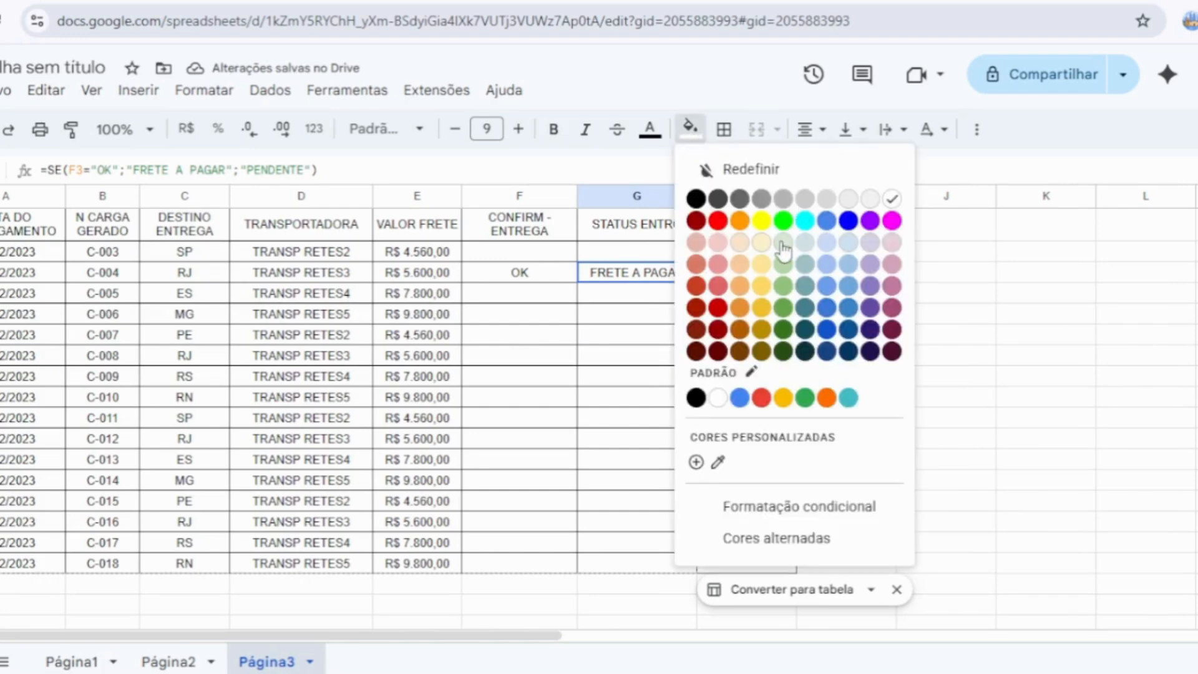
left_click(782, 264)
left_click(617, 360)
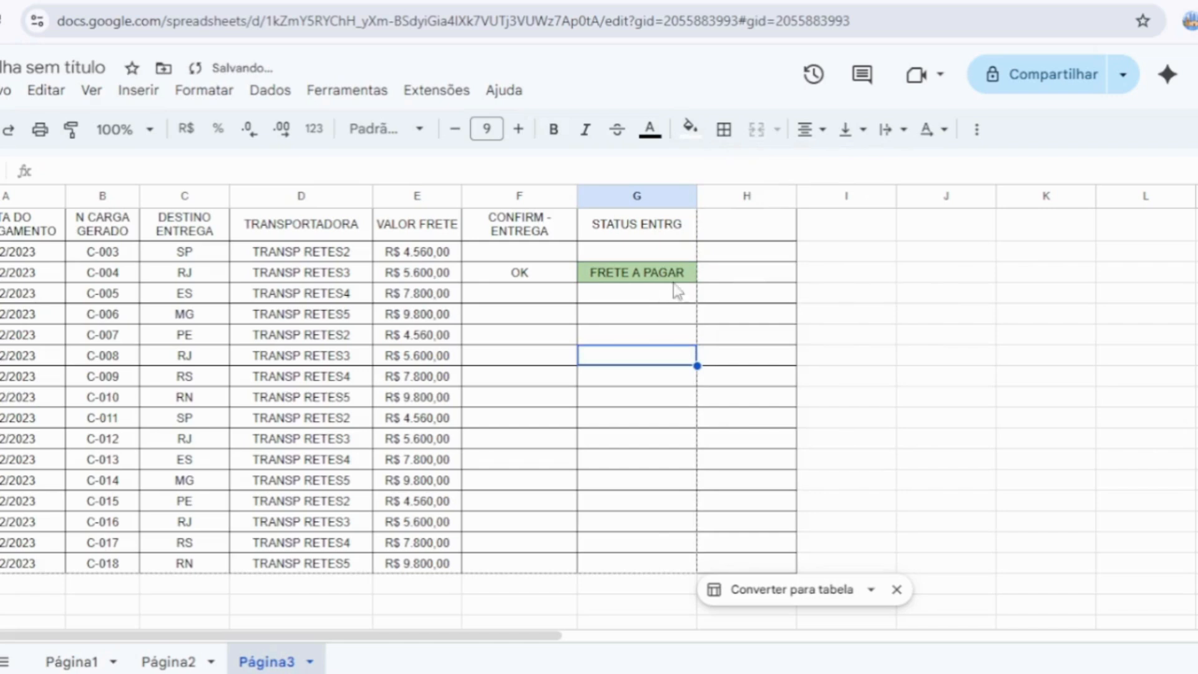
Step: Fill the status formula and its green formatting from G3 down through G17
left_click(685, 279)
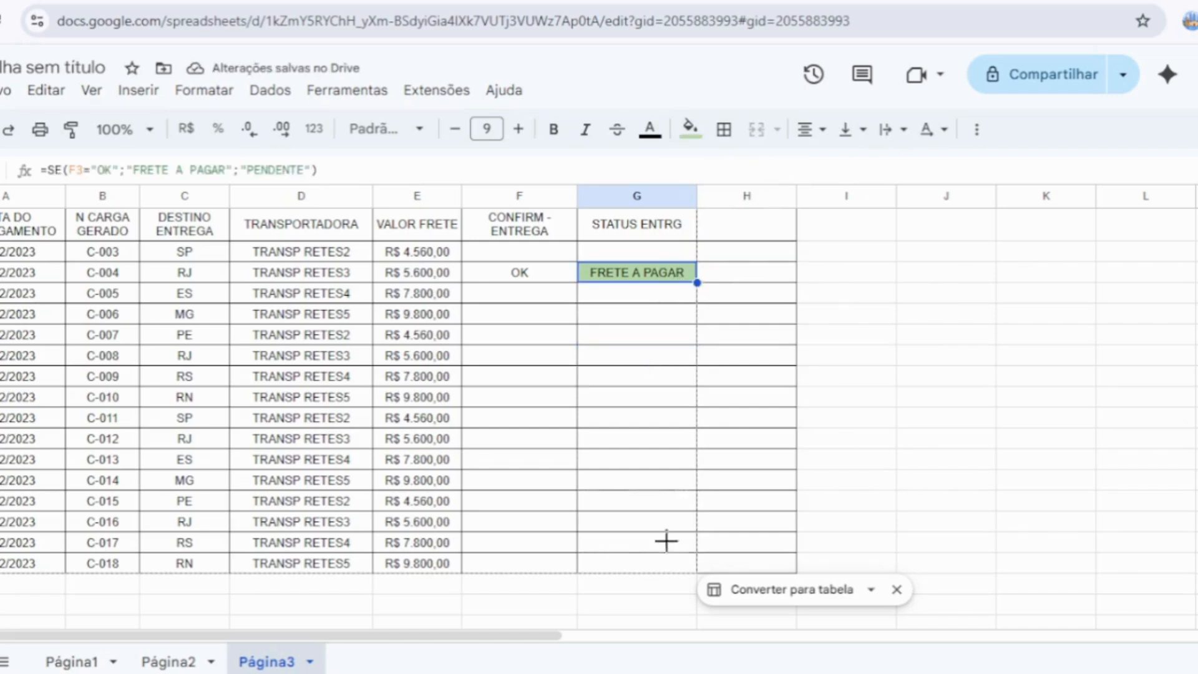
left_click_drag(672, 564, 673, 567)
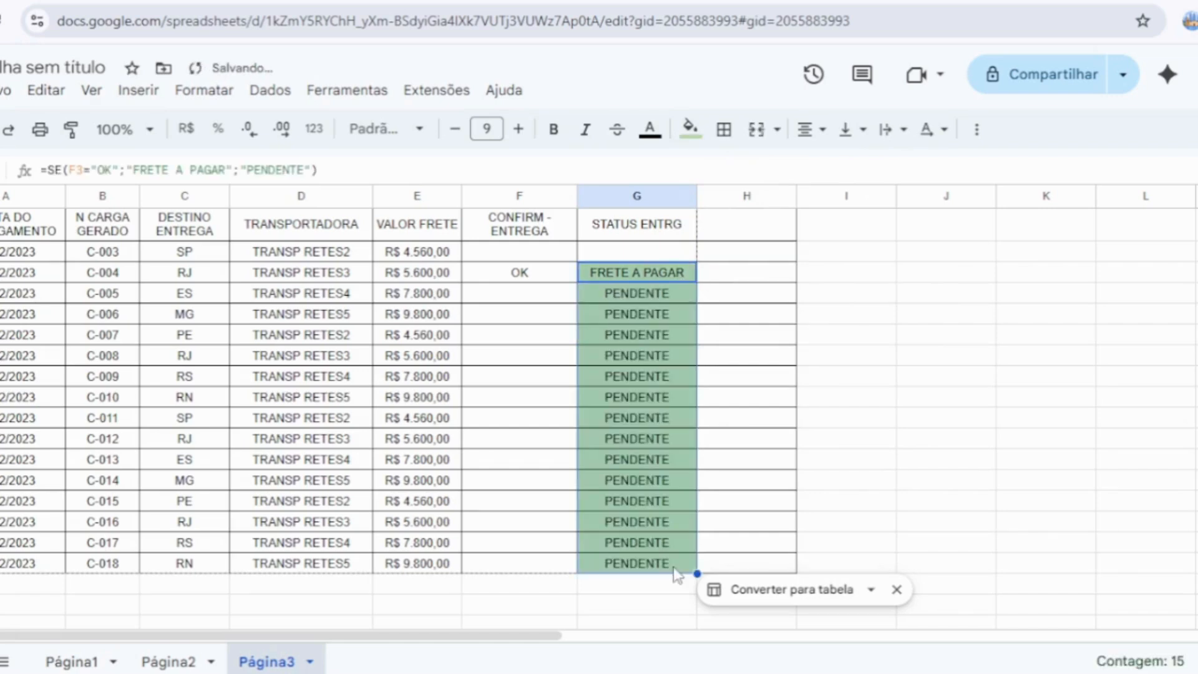
left_click(667, 273)
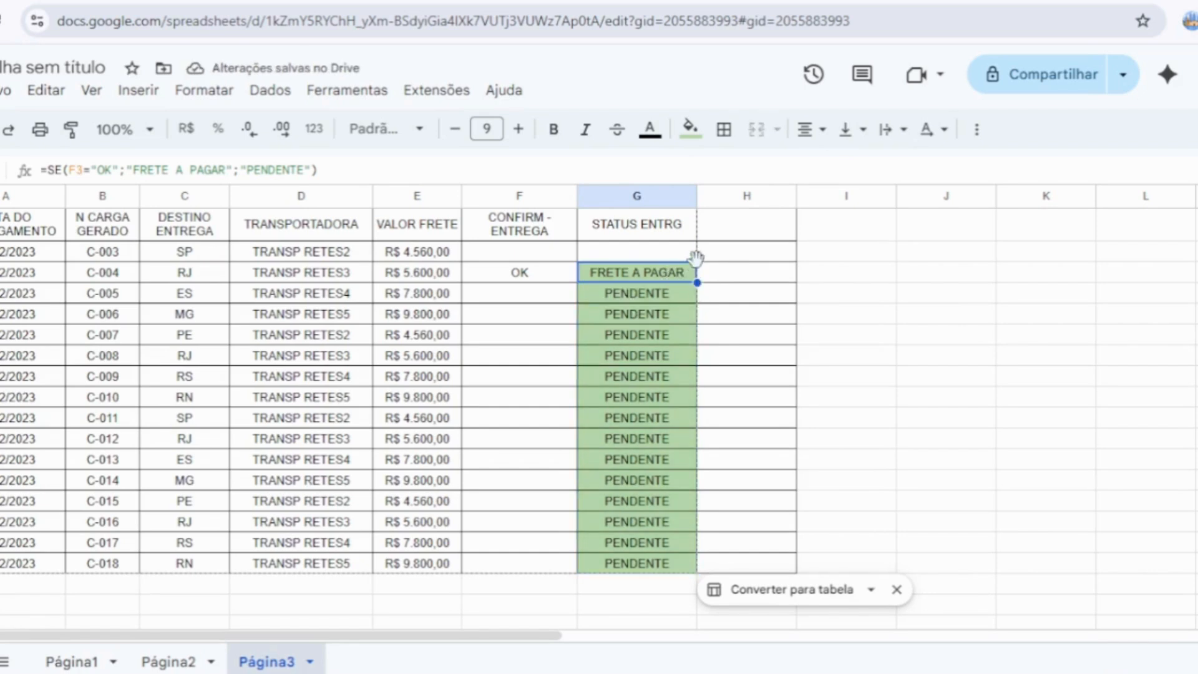
left_click_drag(695, 249, 679, 224)
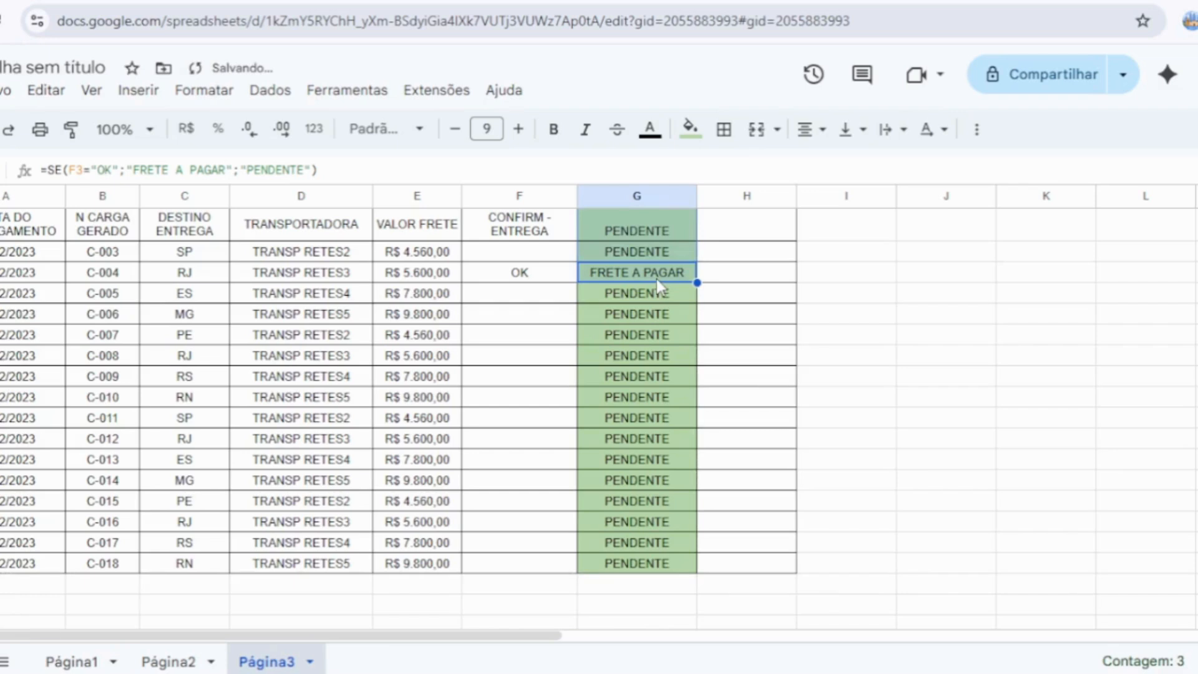
key("ctrl+z")
Step: Copy the status formula from G3 into cell G2 for load C-003
key("ctrl+c")
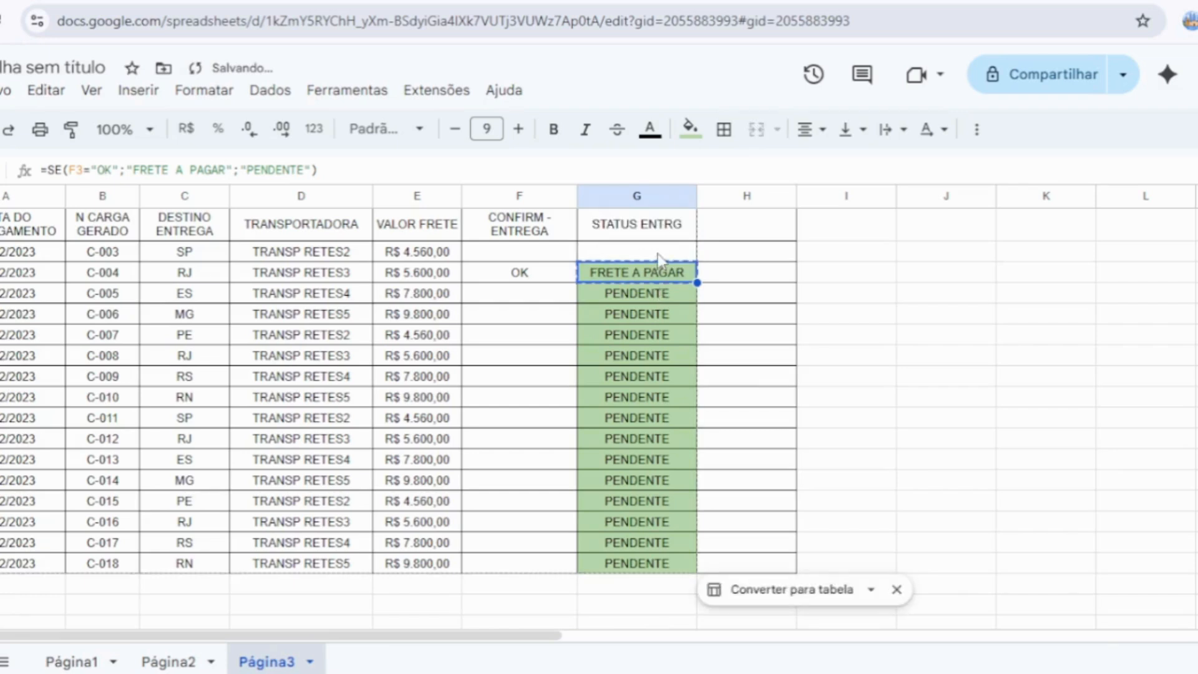
left_click(656, 258)
key("ctrl+v")
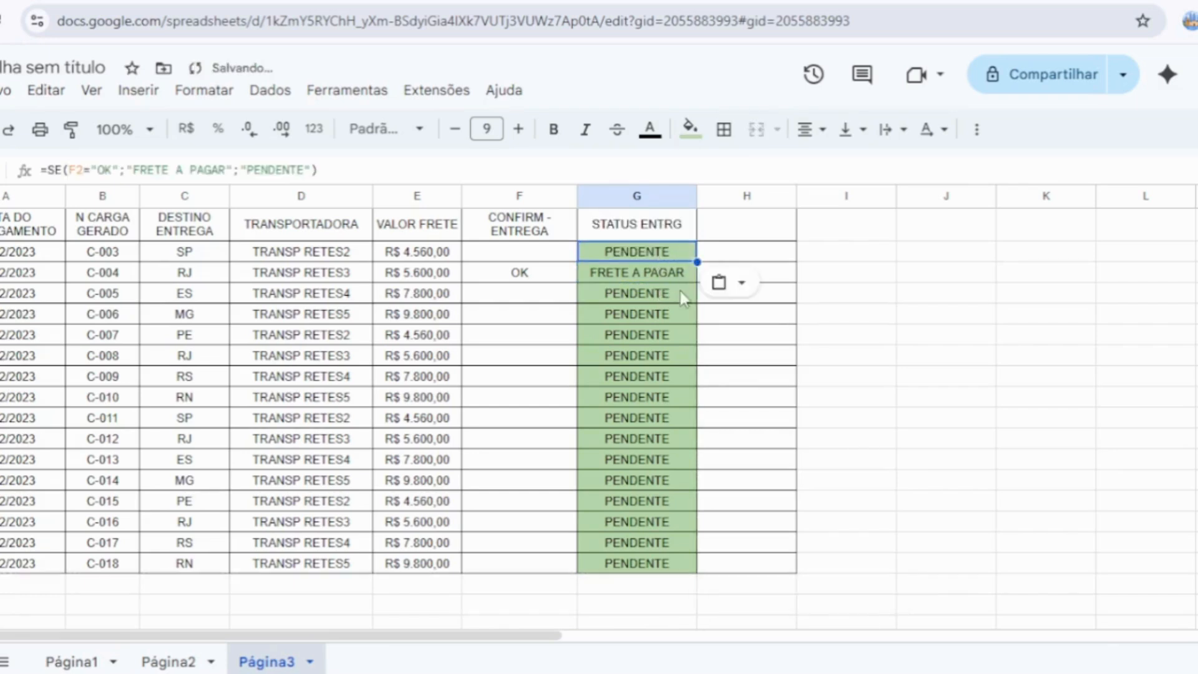
left_click_drag(671, 335, 667, 324)
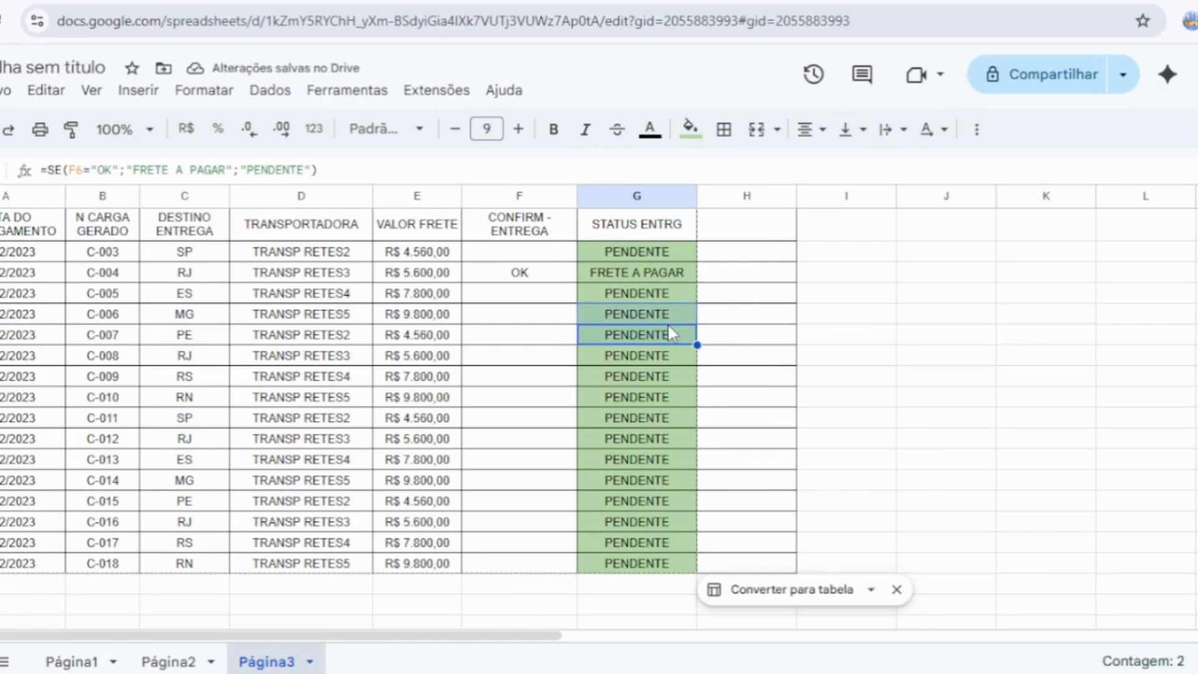
left_click(730, 444)
left_click_drag(671, 253, 662, 565)
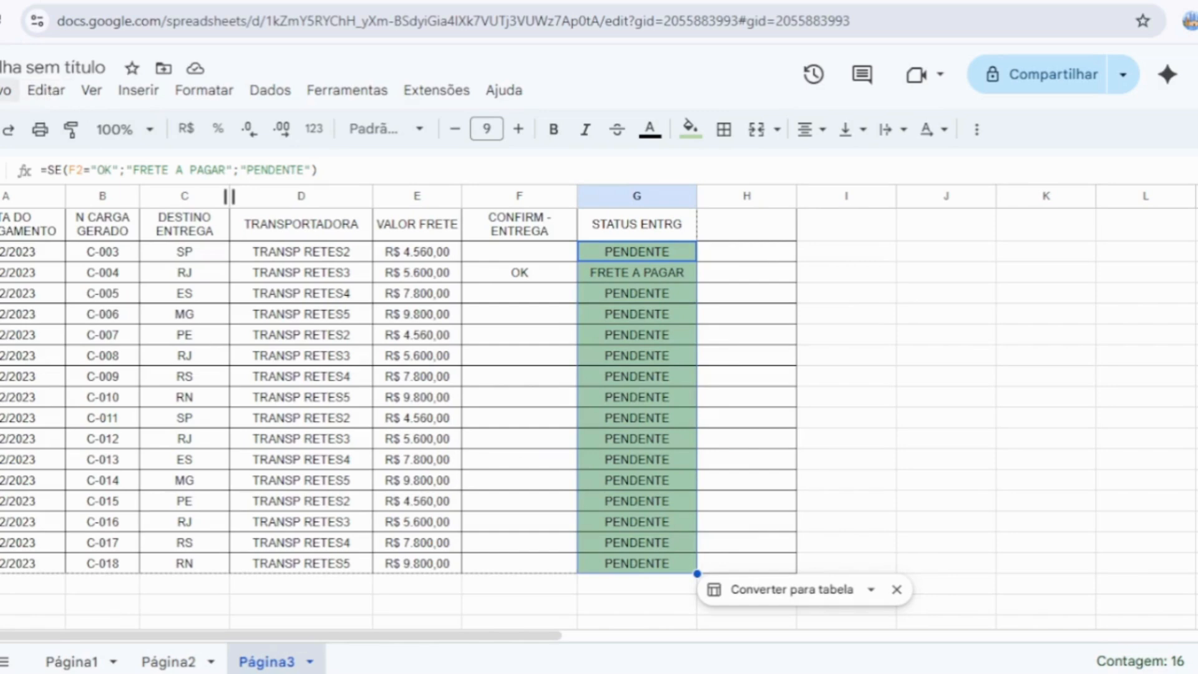
left_click(3, 91)
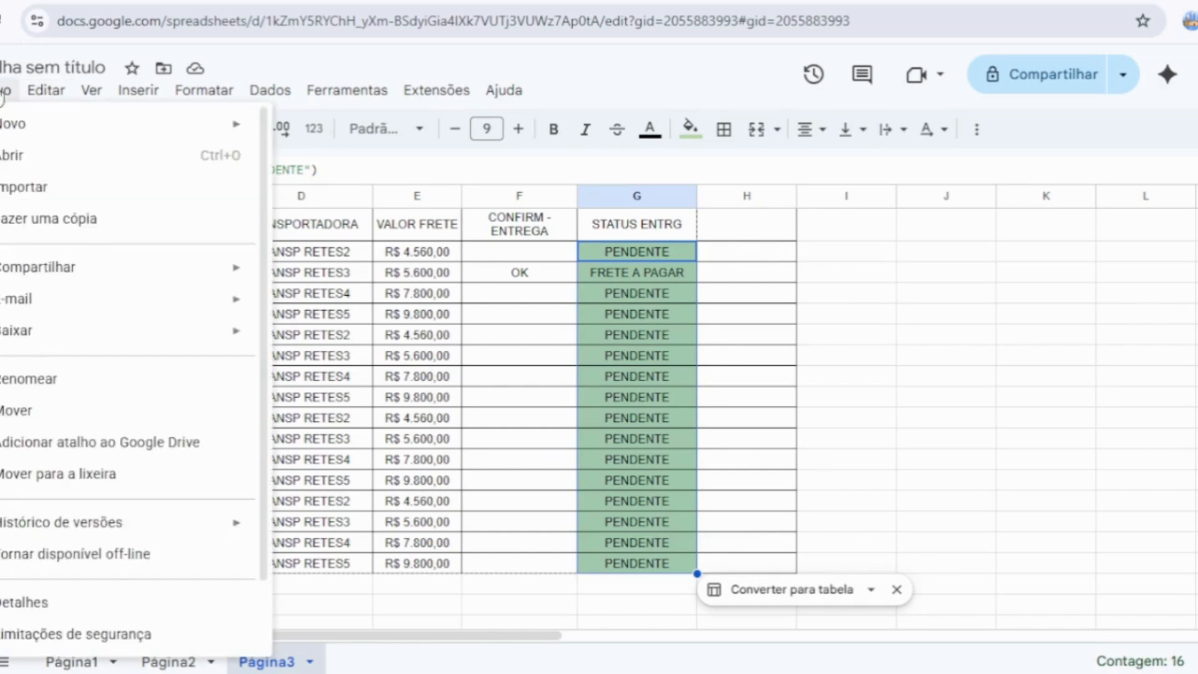
mouse_move(41, 95)
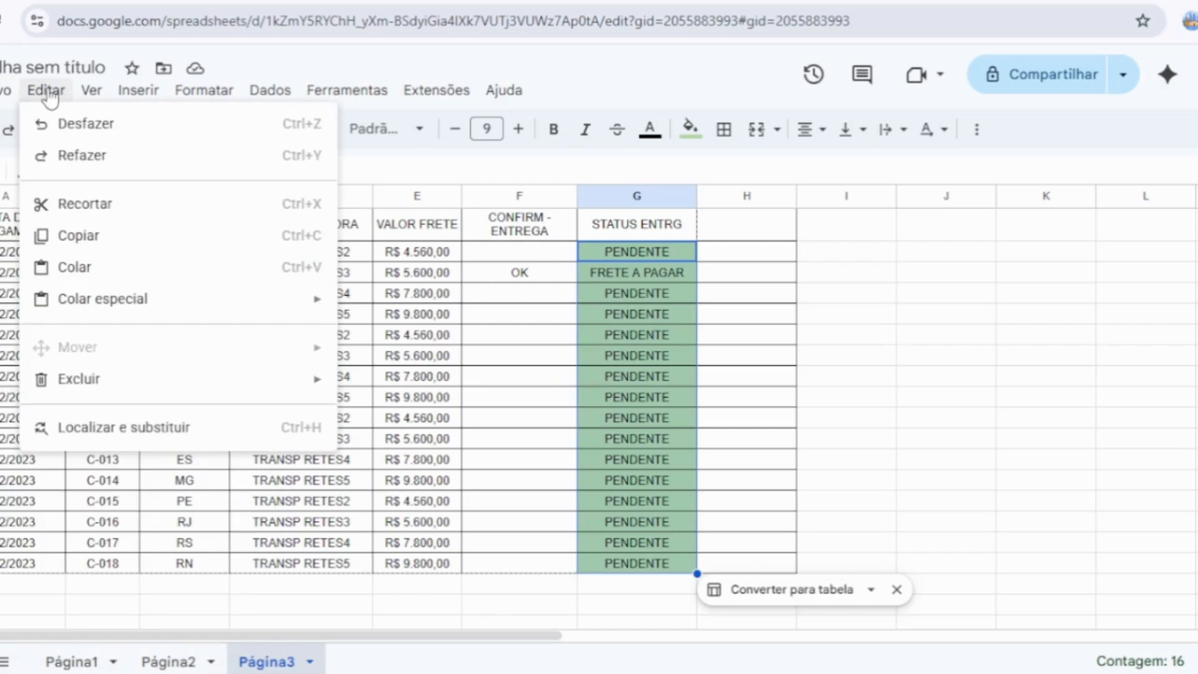
mouse_move(93, 99)
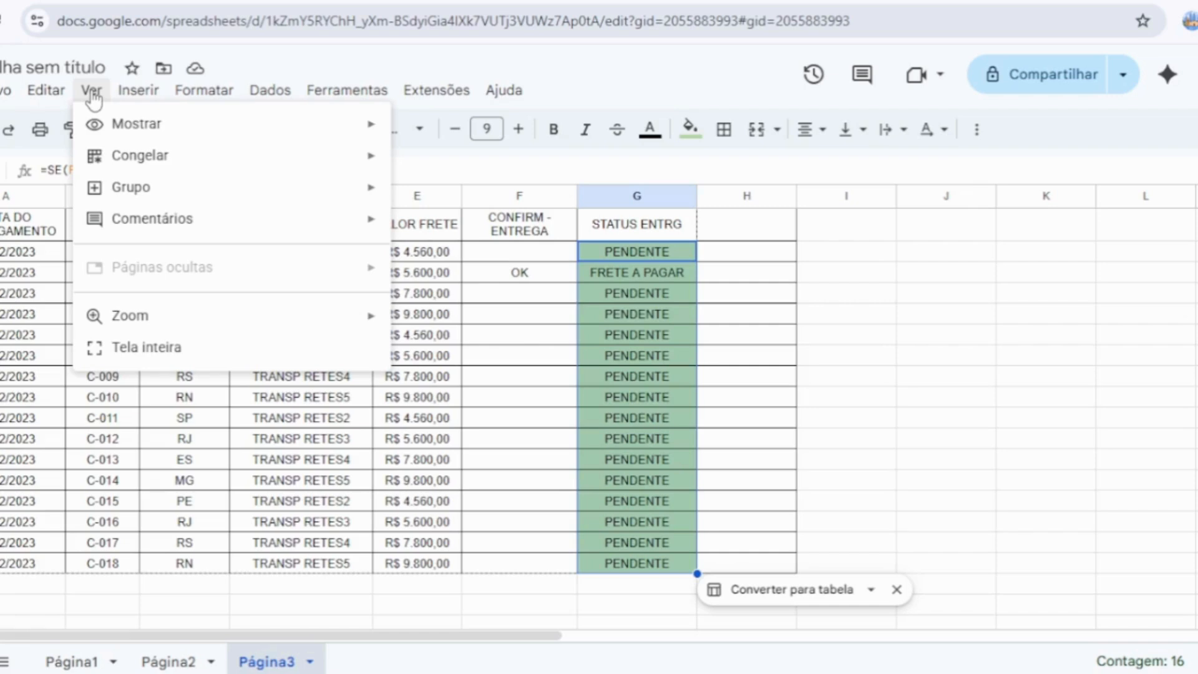
mouse_move(136, 91)
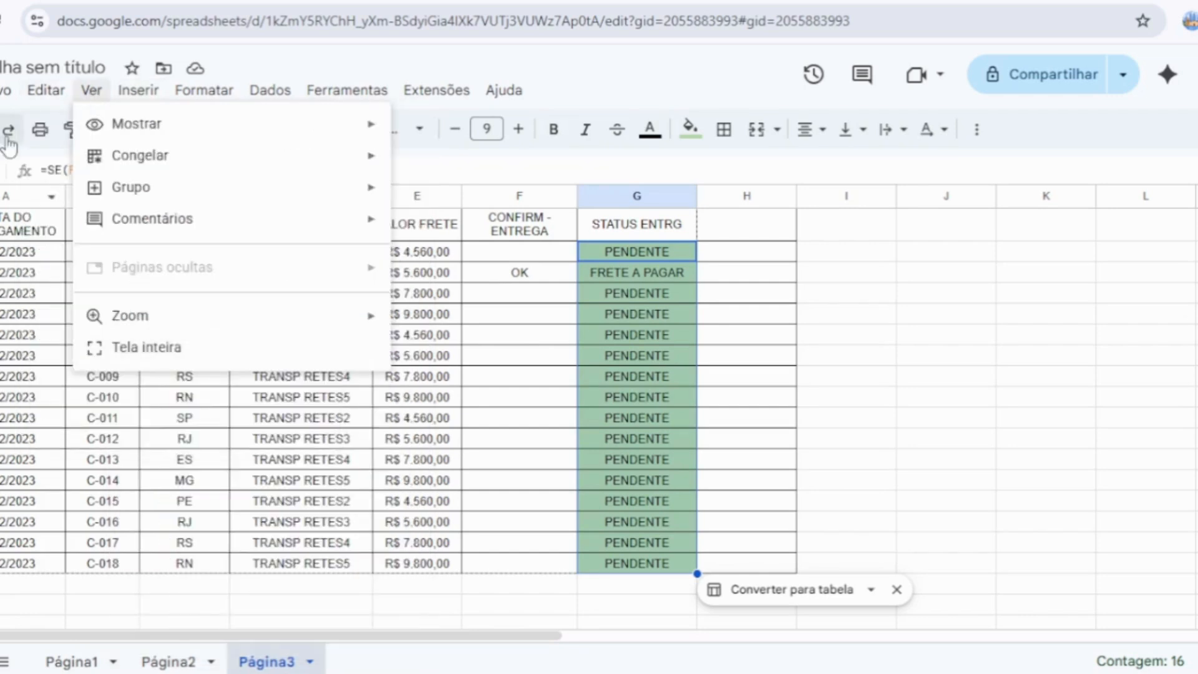
mouse_move(7, 90)
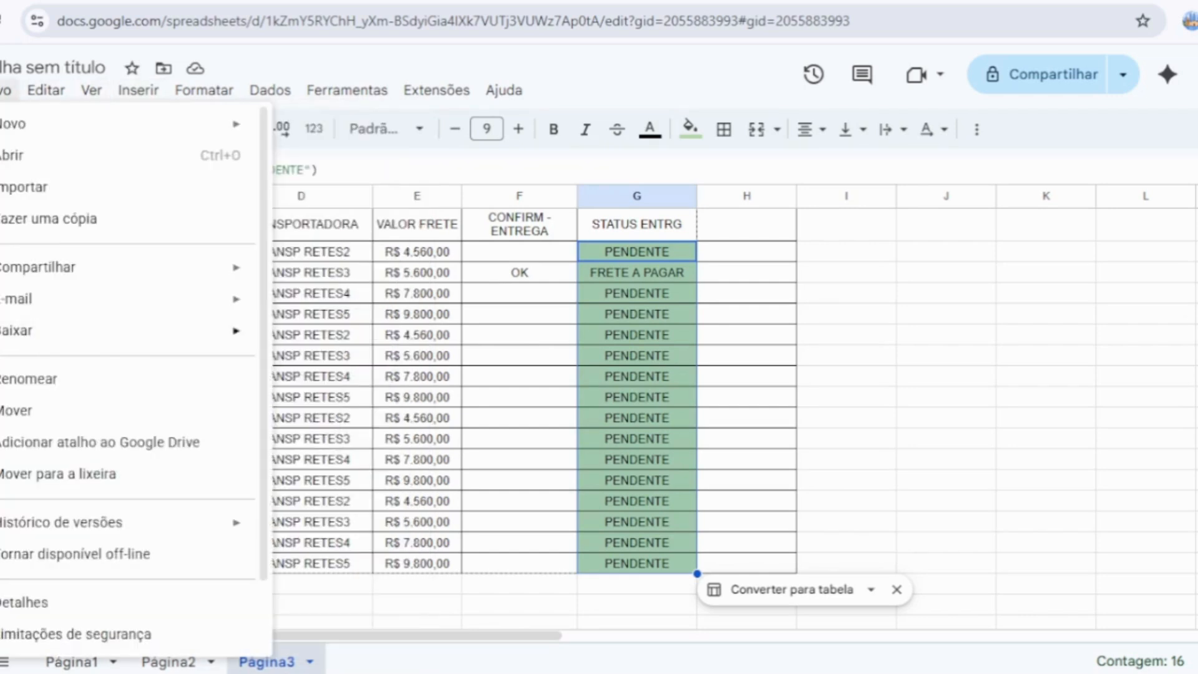
mouse_move(323, 94)
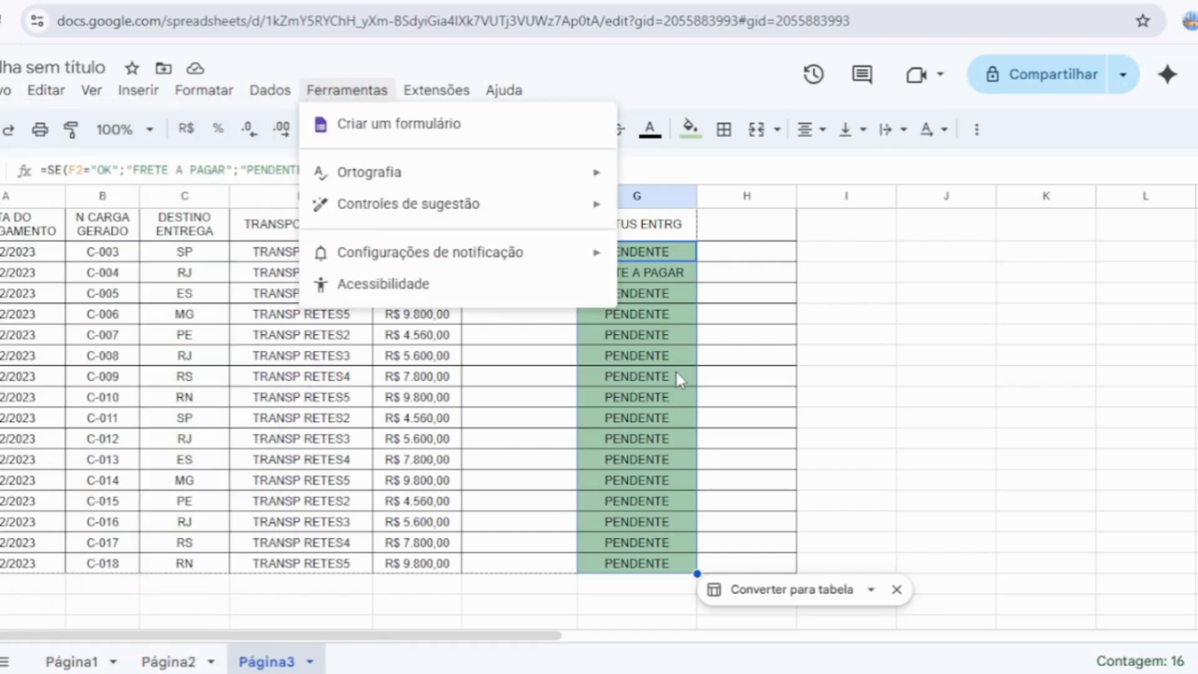
left_click(881, 342)
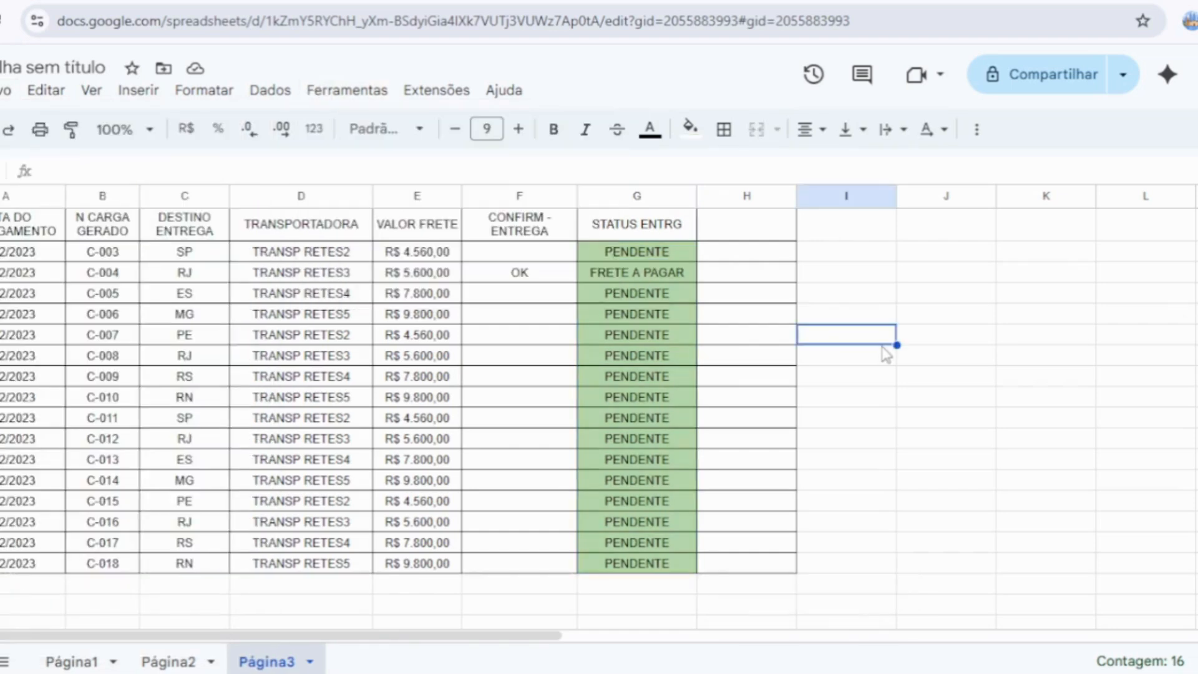
left_click(778, 463)
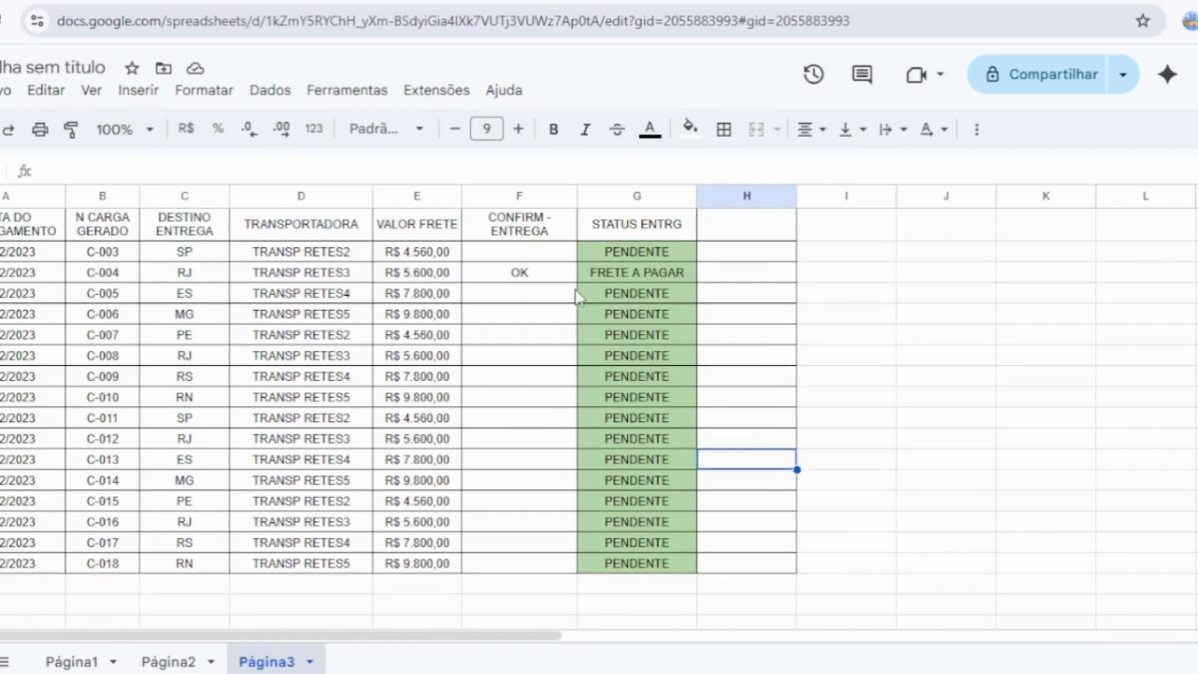
left_click(620, 256)
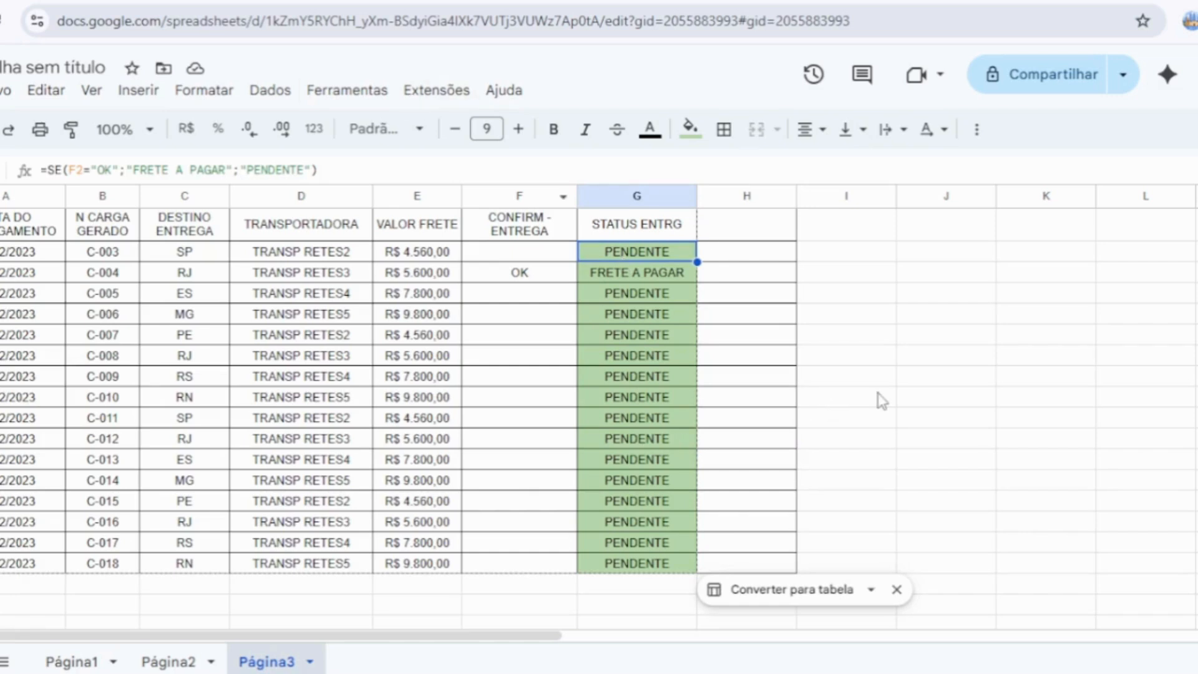
left_click(945, 480)
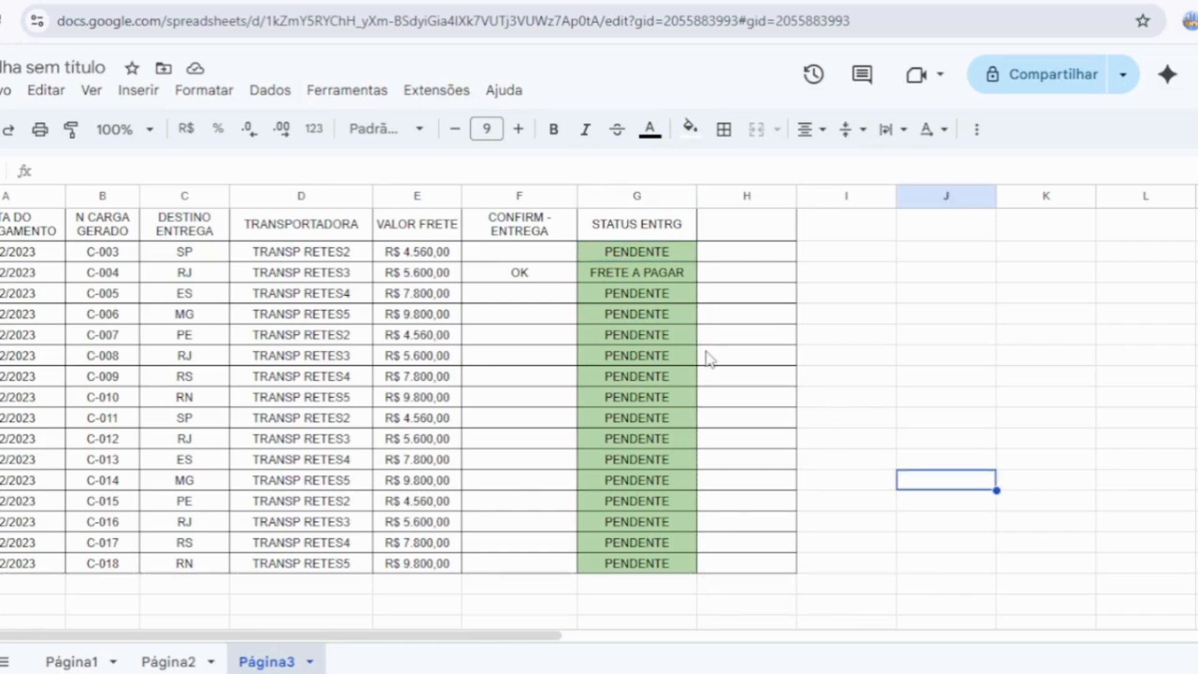
left_click(513, 287)
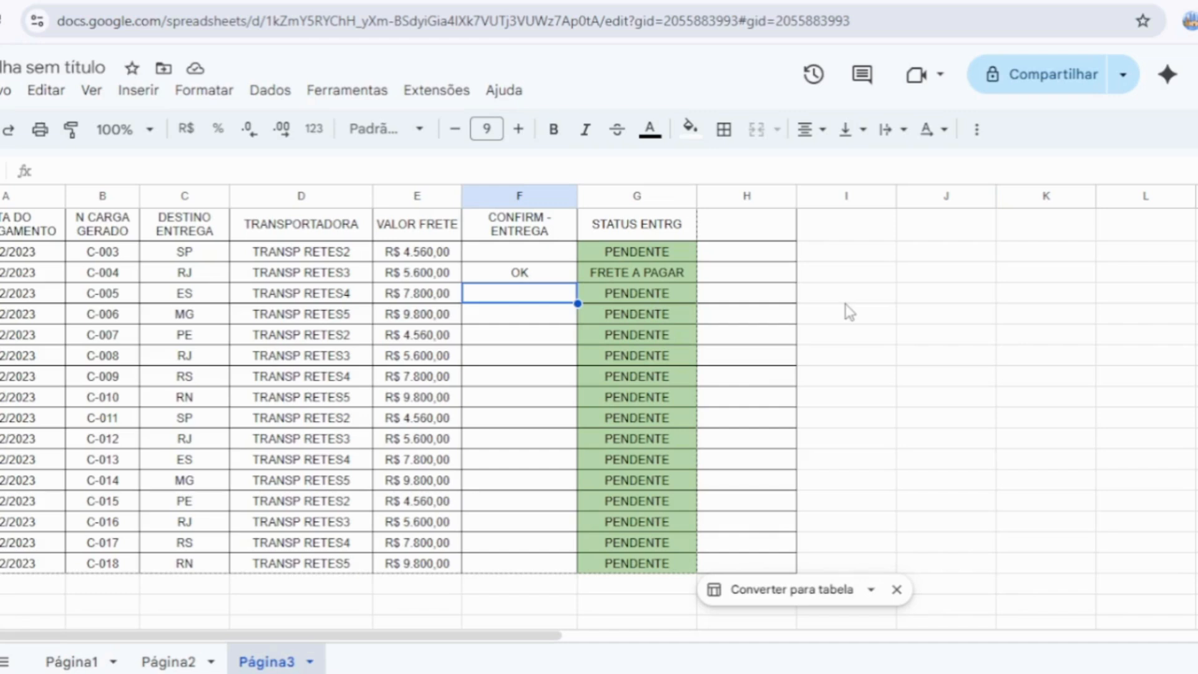
Step: Create a conditional formatting rule for G2:G17 that applies when the text contains PENDENTE
left_click(937, 294)
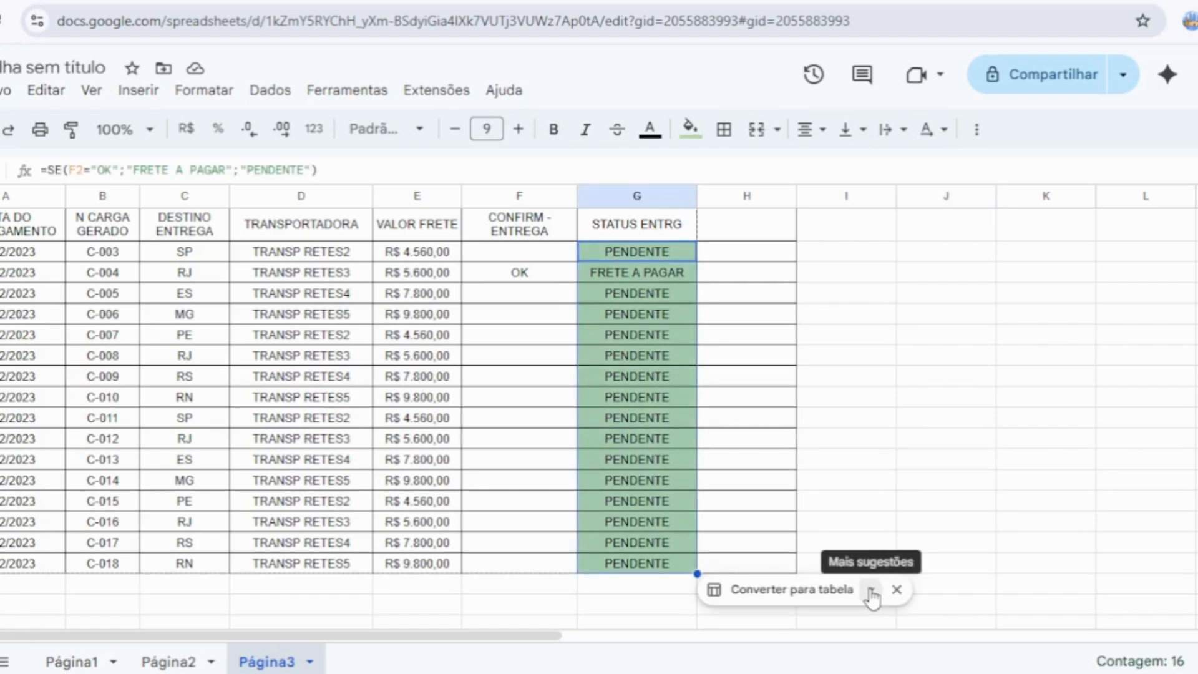
left_click(270, 87)
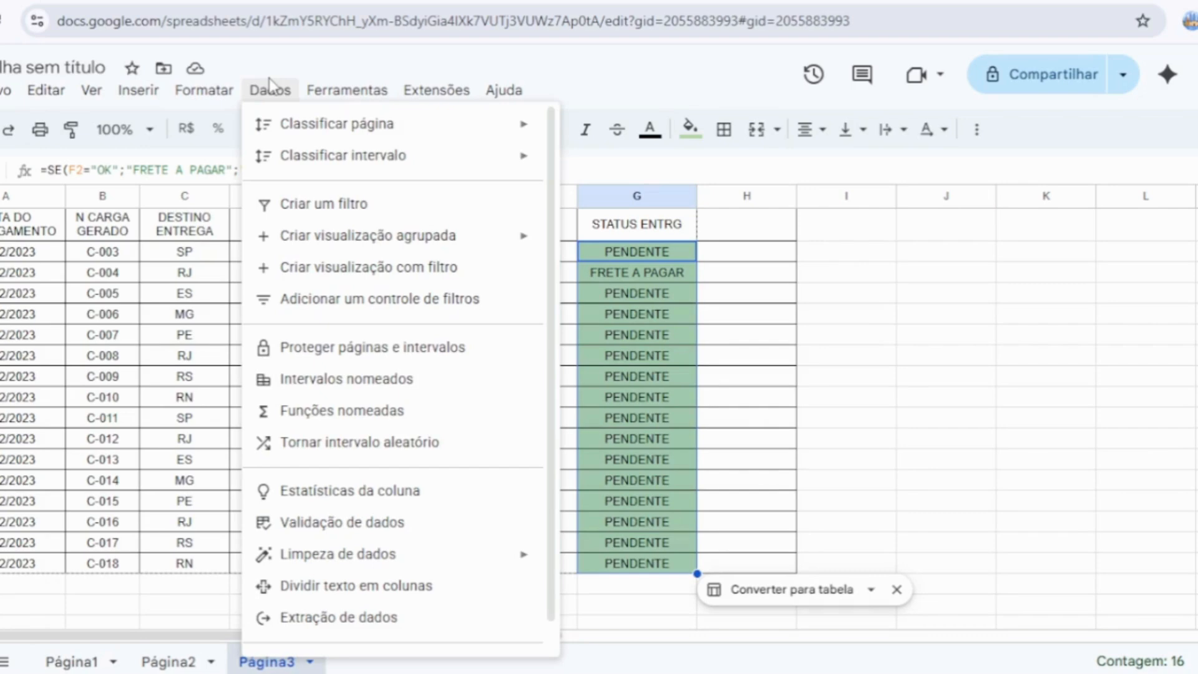
mouse_move(221, 98)
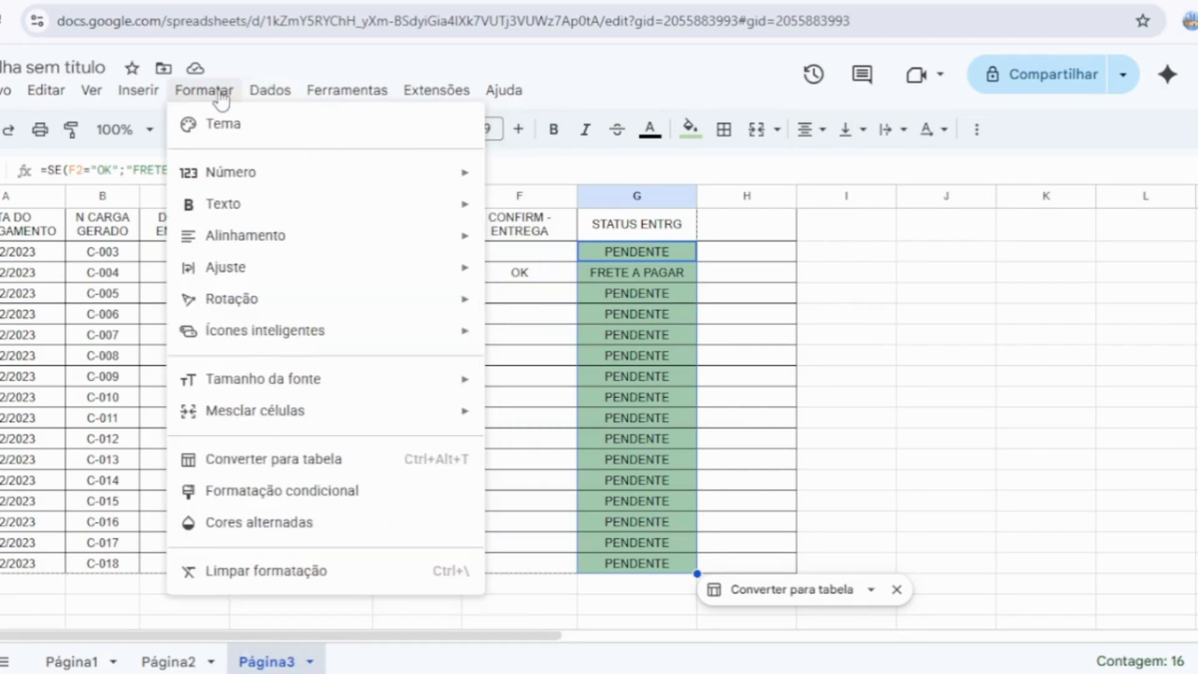
left_click(229, 493)
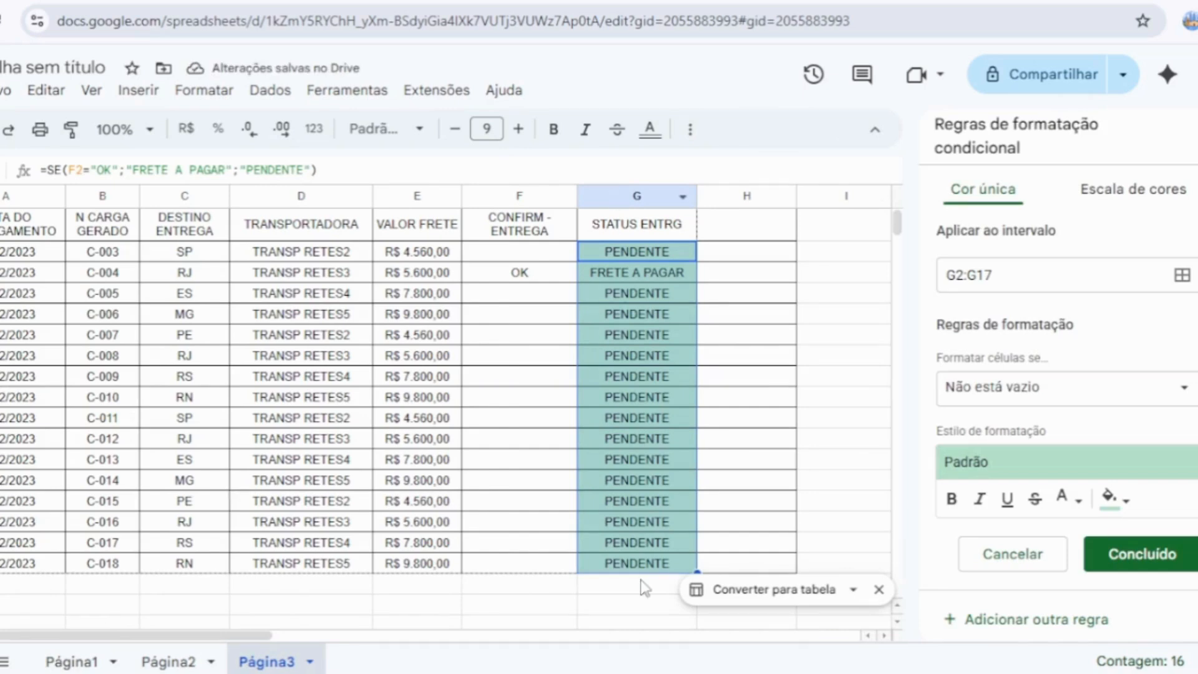
left_click(1185, 397)
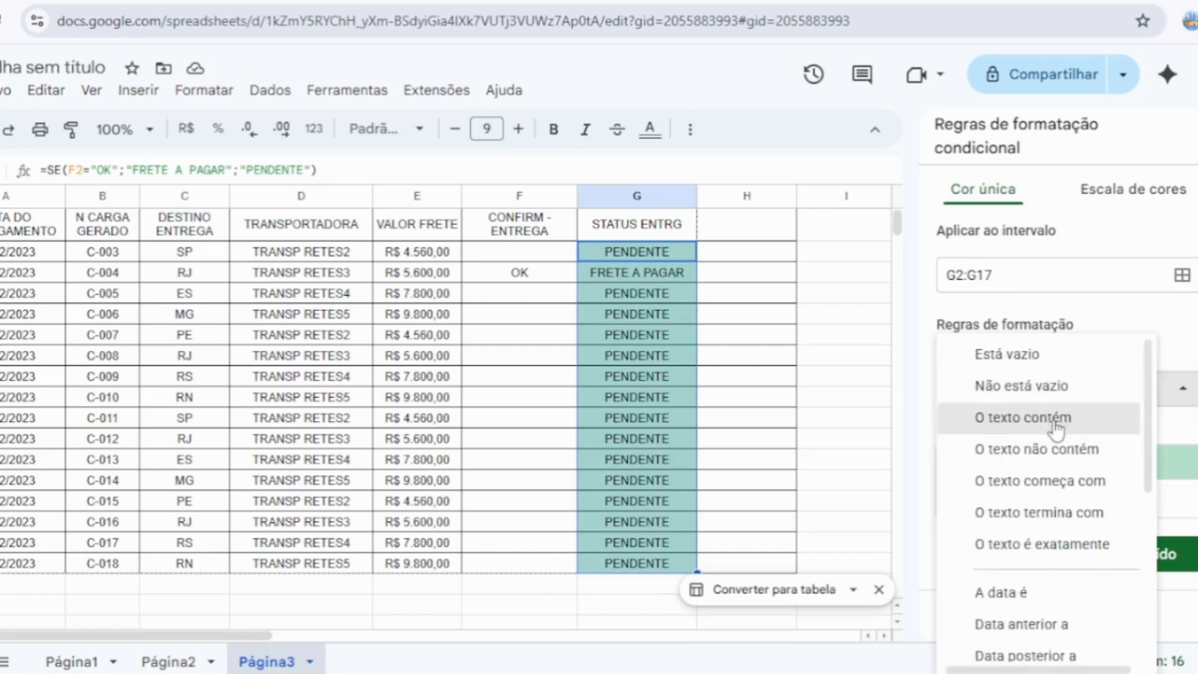
left_click(1055, 420)
left_click(1037, 431)
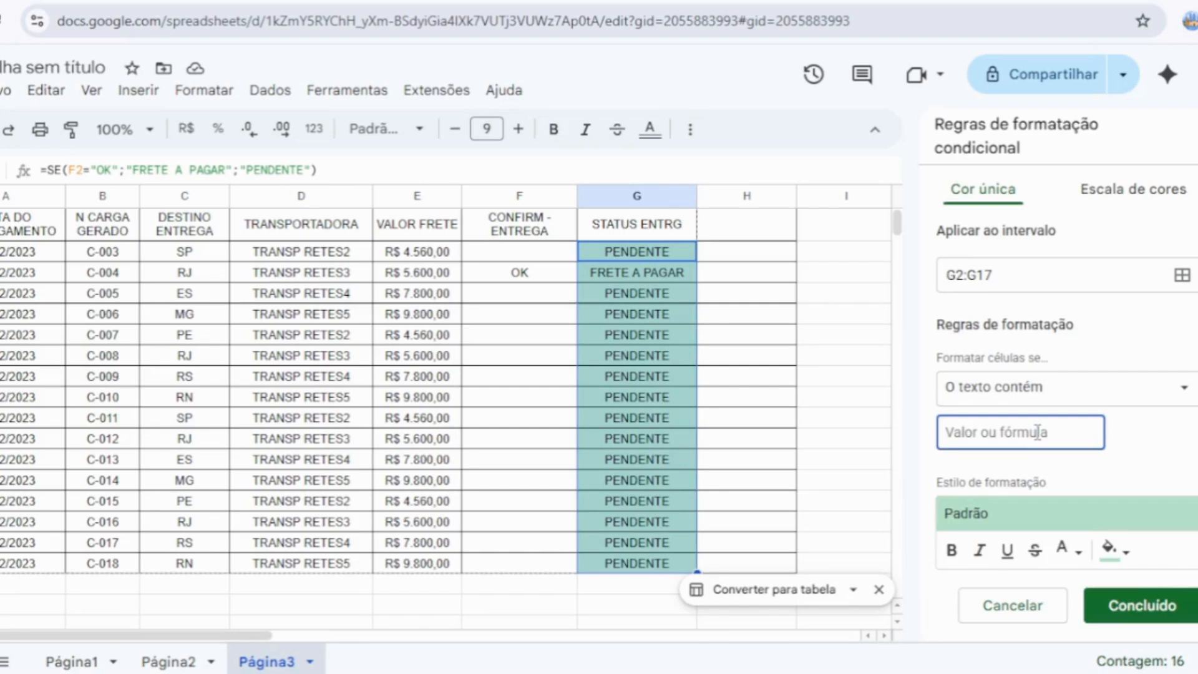
type("PENDENTE")
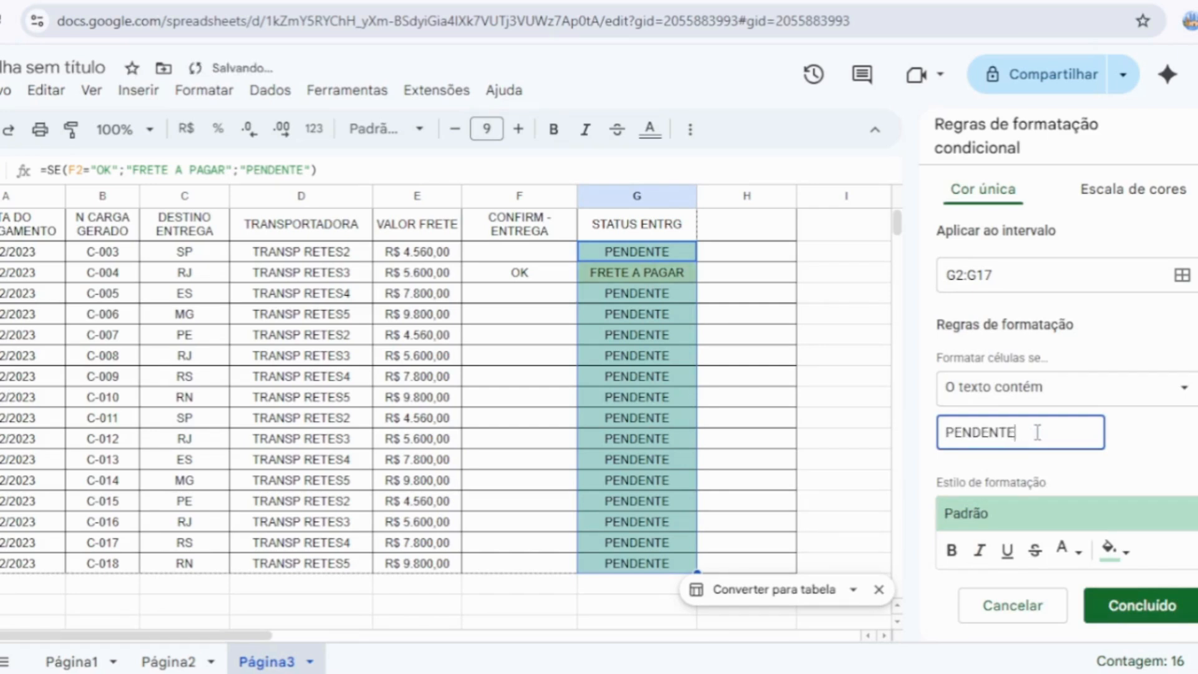
scroll(1116, 549, "down", 1)
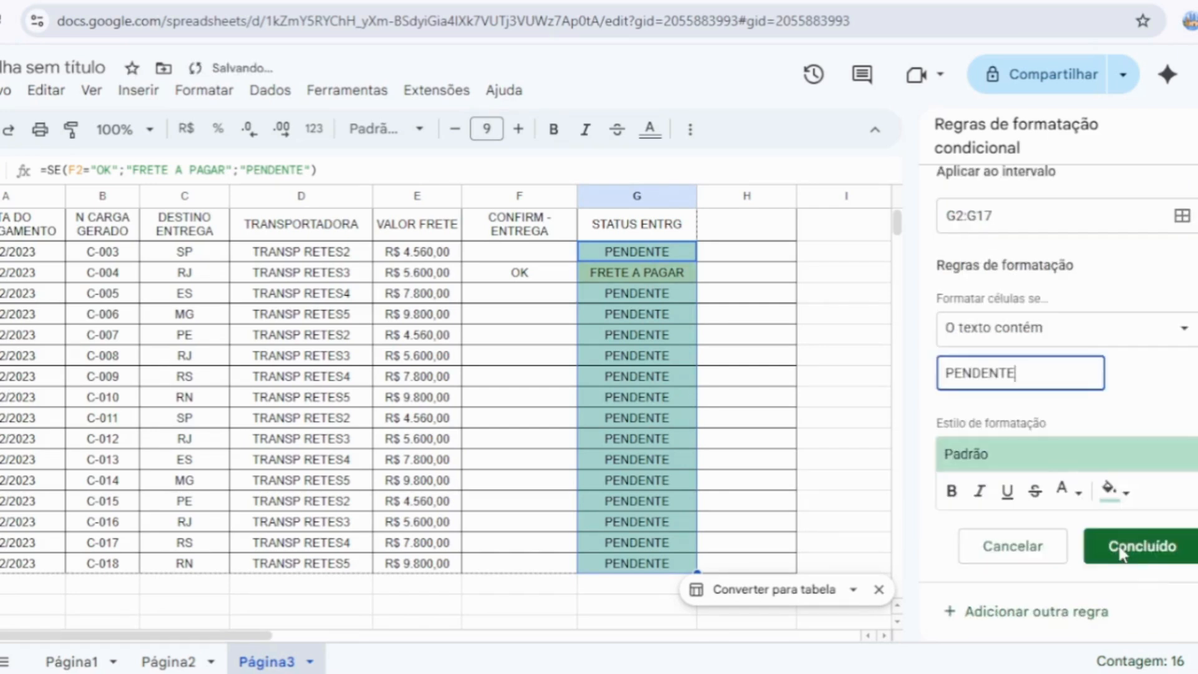
Step: Give the PENDENTE rule a light yellow fill and red text, and save the rule
left_click(1127, 499)
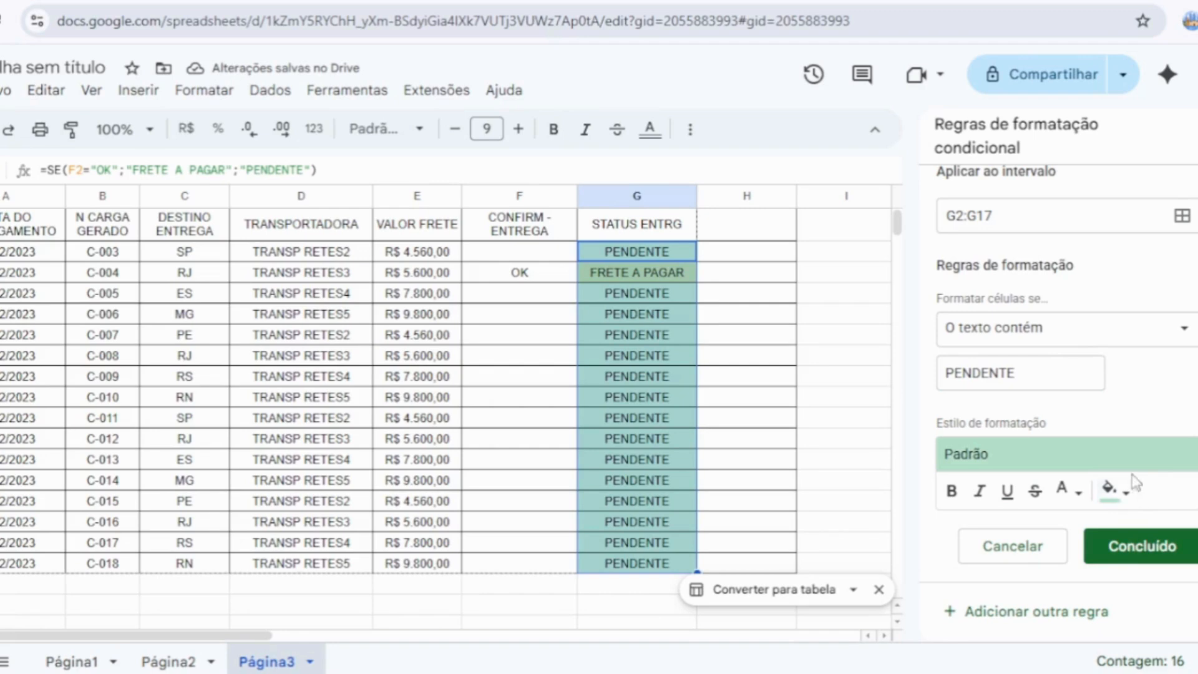
left_click(1126, 499)
left_click(960, 278)
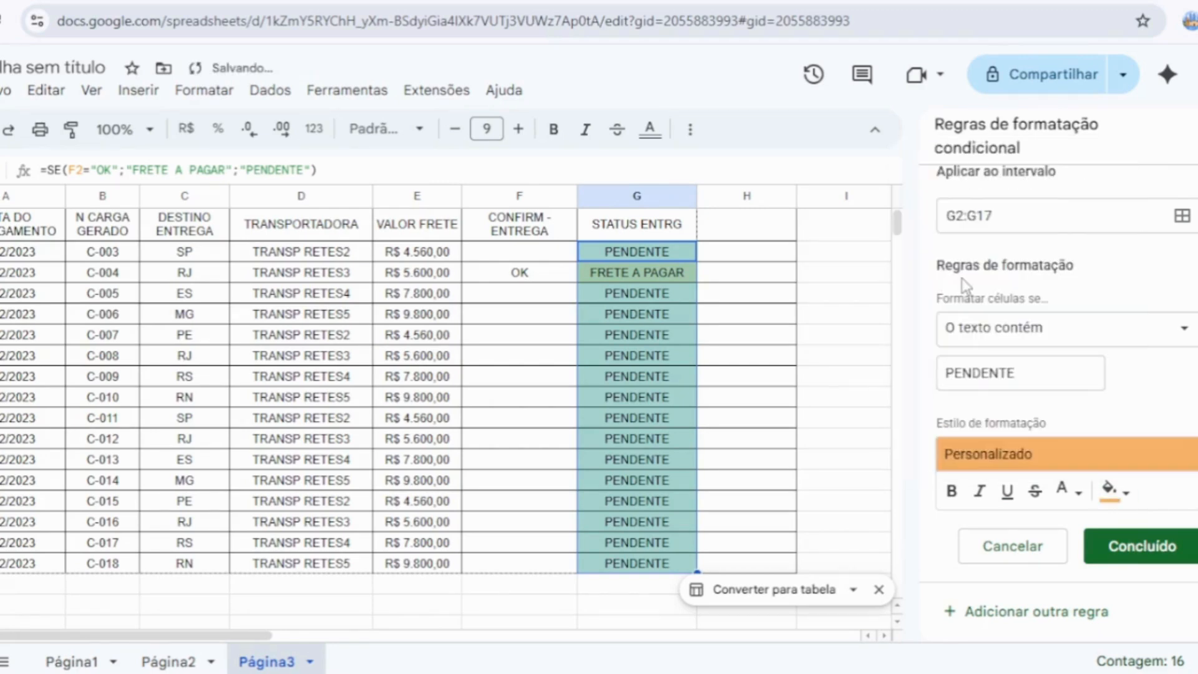
left_click(1064, 490)
left_click(888, 301)
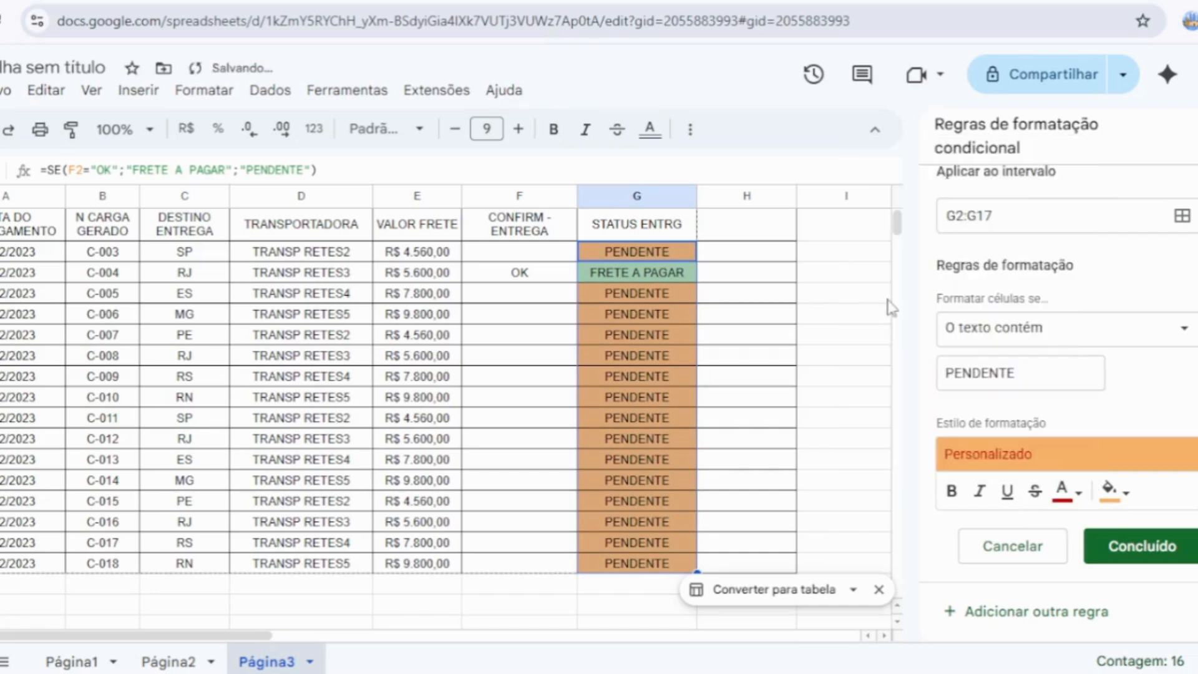
left_click(1132, 493)
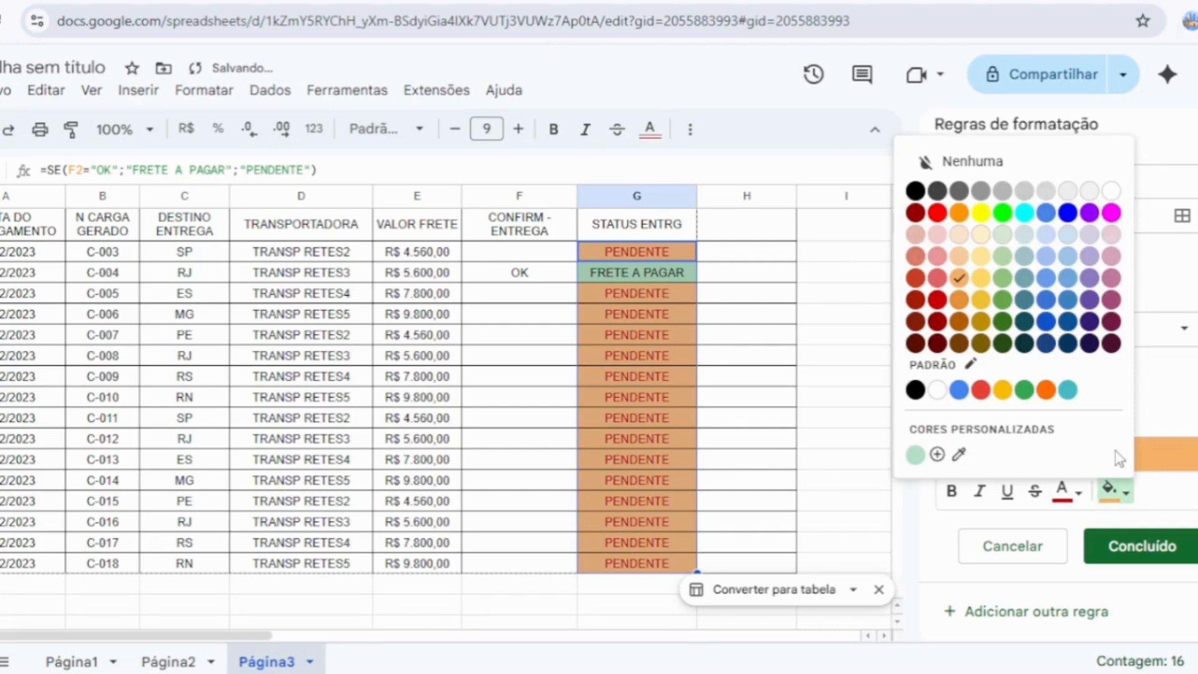
left_click(989, 272)
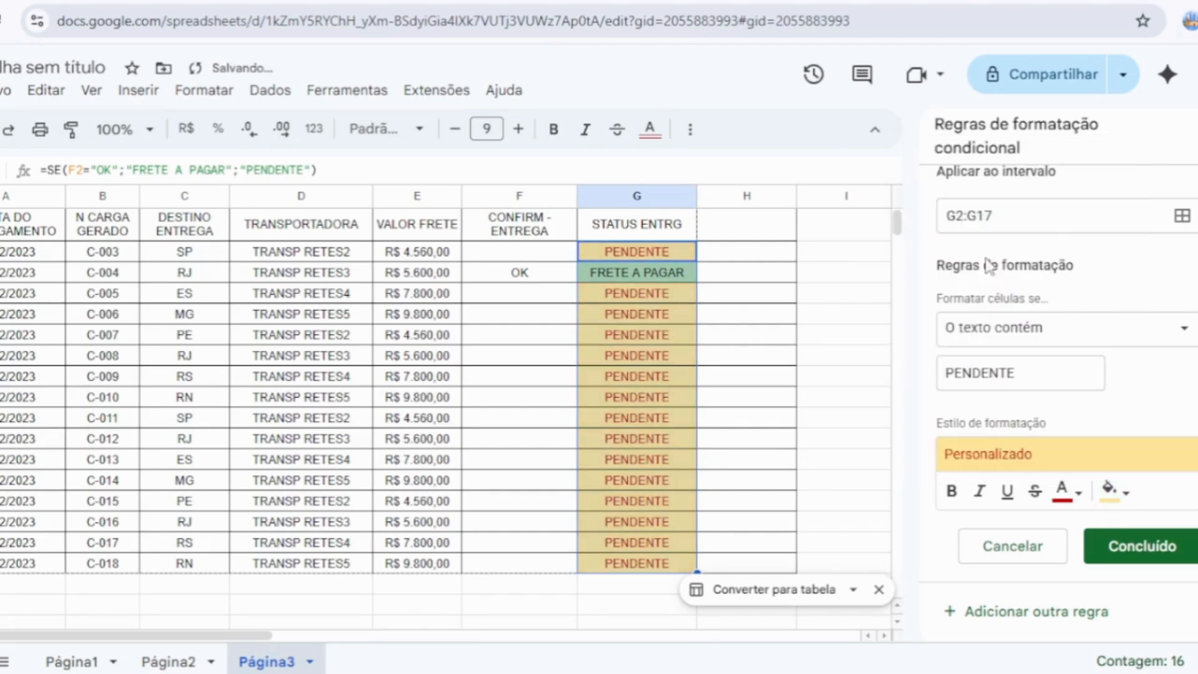
left_click(1127, 548)
left_click(756, 386)
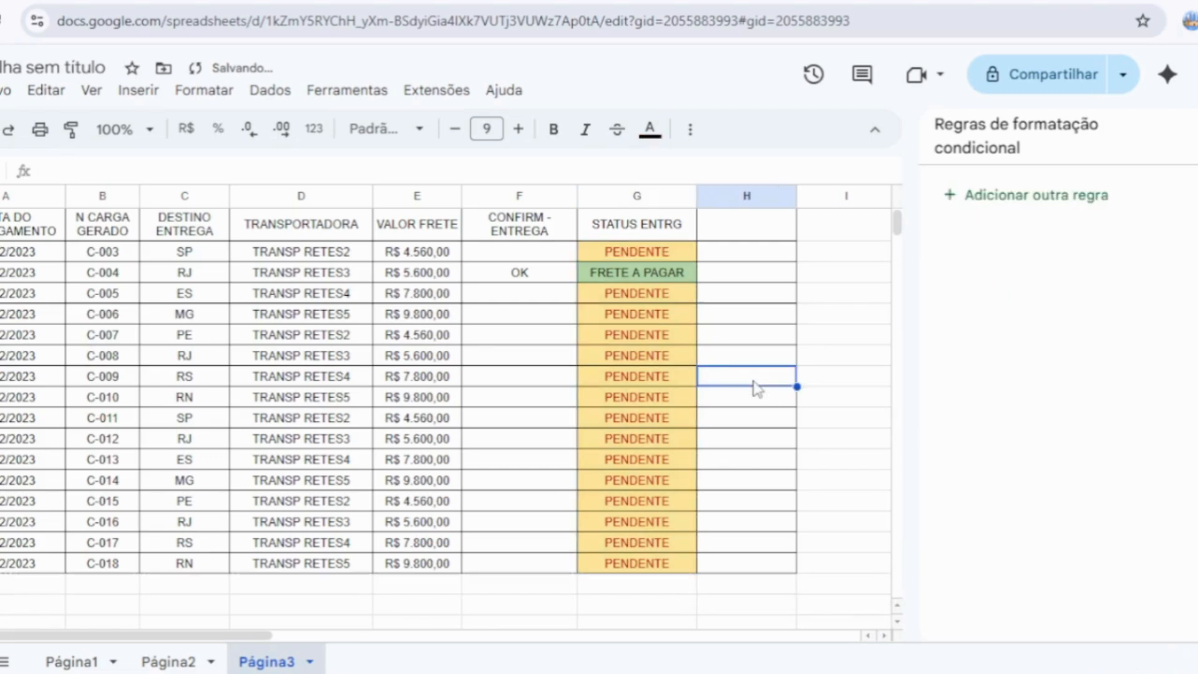
Step: Mark load C-009 as delivered by entering OK in its delivery confirmation cell F8, and close the conditional formatting rules
left_click(536, 373)
type("OK")
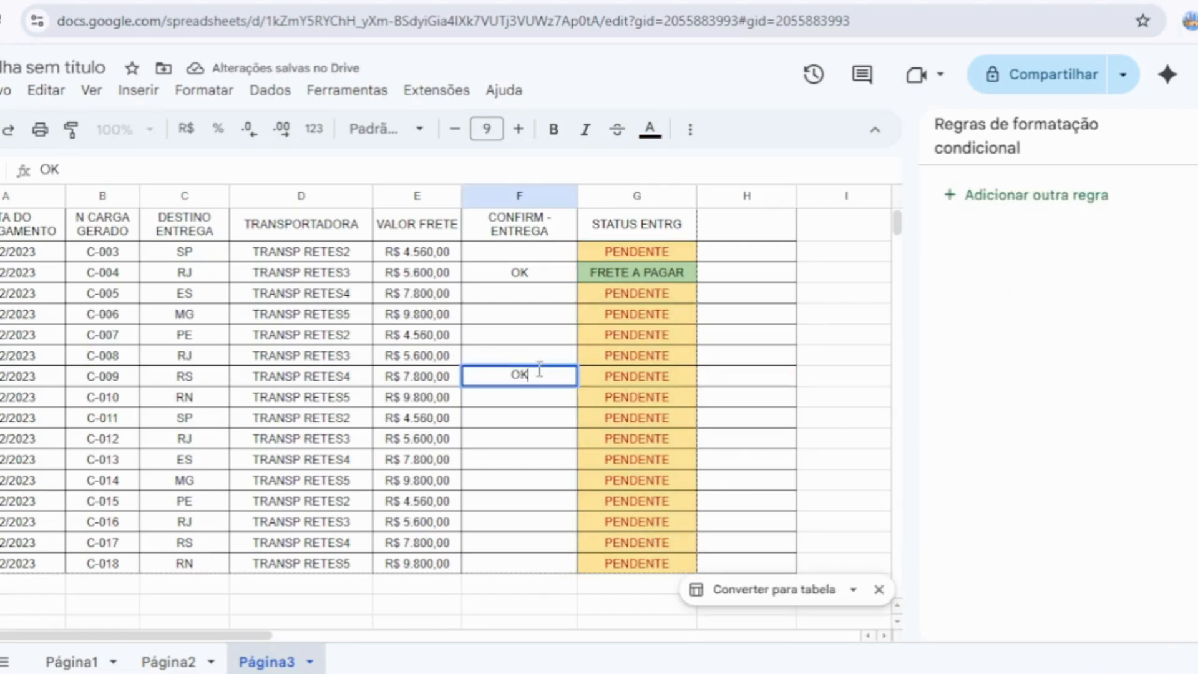
key("Return")
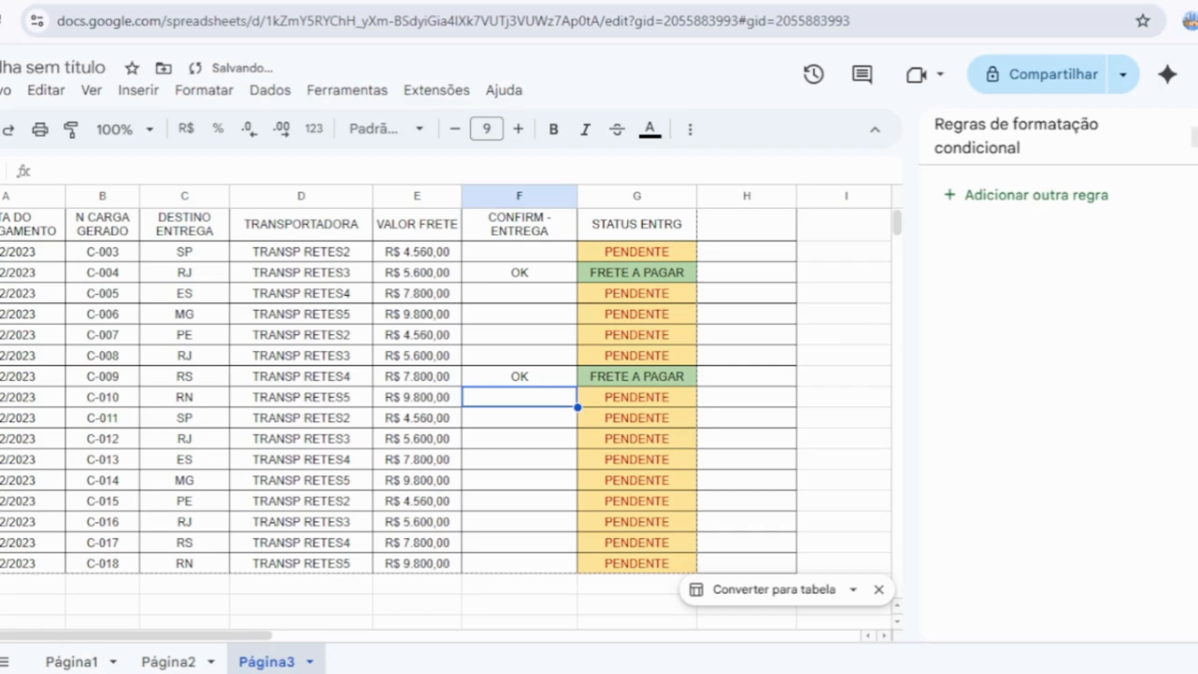
left_click_drag(957, 422, 955, 377)
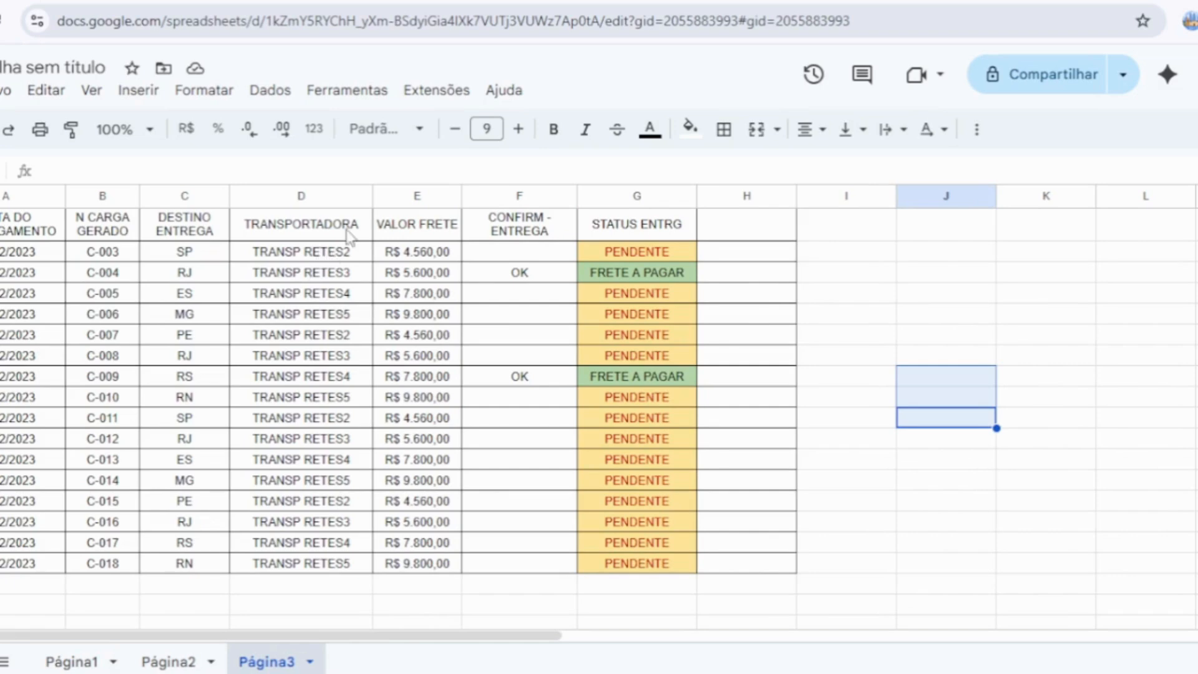
Step: Copy the TRANSPORTADORA header and the first four carrier names from D1:D5 to J1:J5
left_click_drag(340, 229, 350, 323)
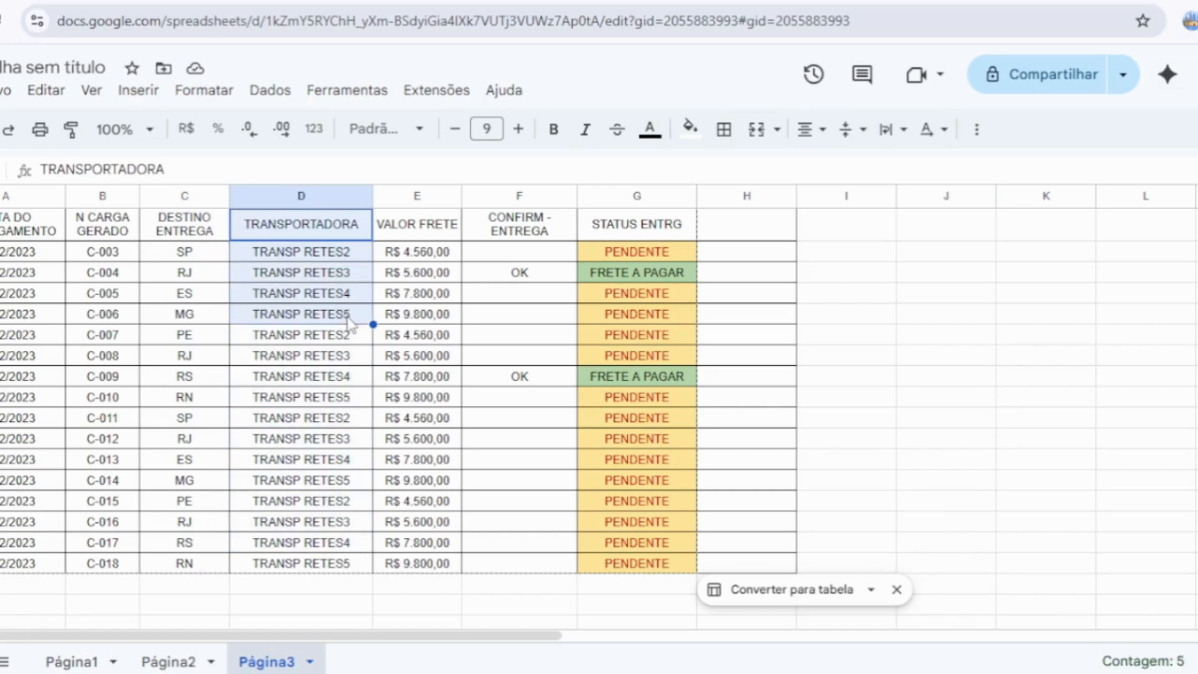
key("ctrl+c")
left_click(914, 239)
key("ctrl+v")
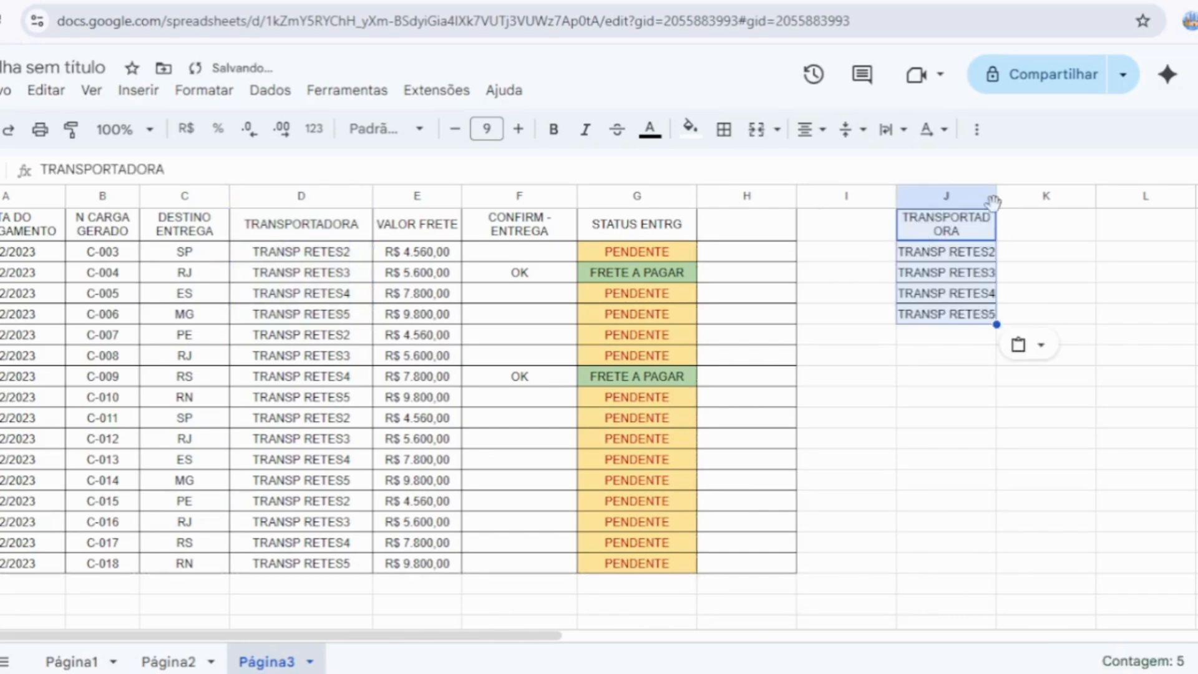
Step: Widen column J so the carrier header fits on one line, and narrow the empty column I
left_click_drag(995, 197, 1040, 196)
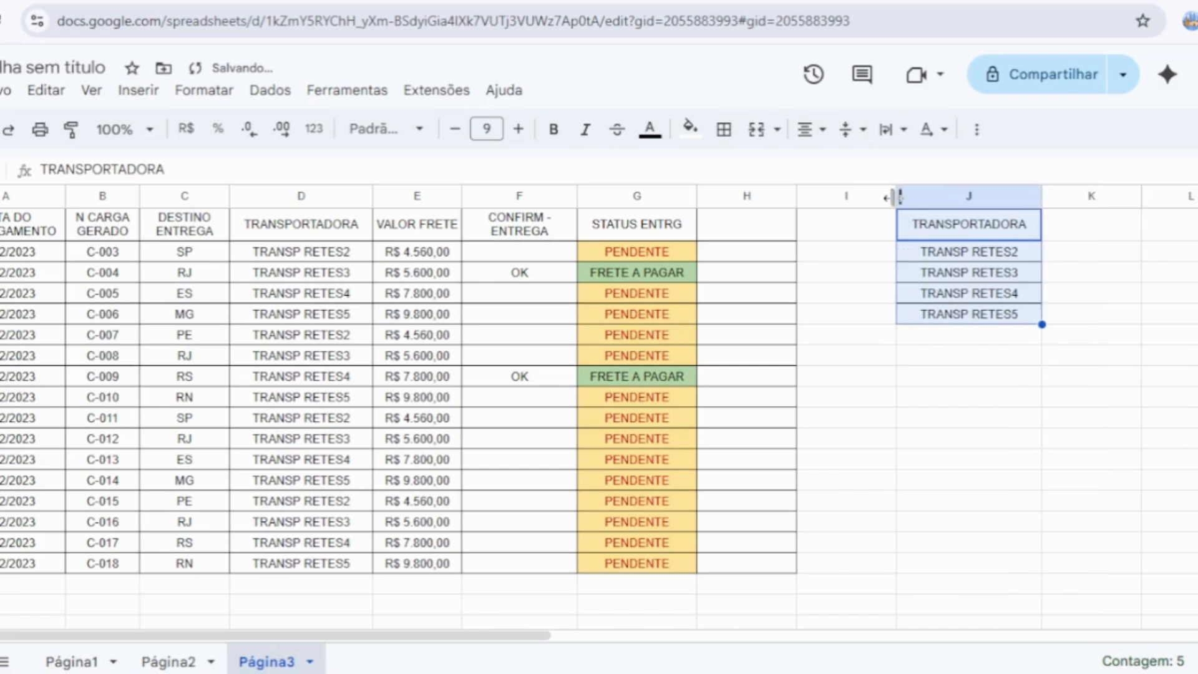
left_click_drag(897, 197, 844, 198)
left_click(943, 397)
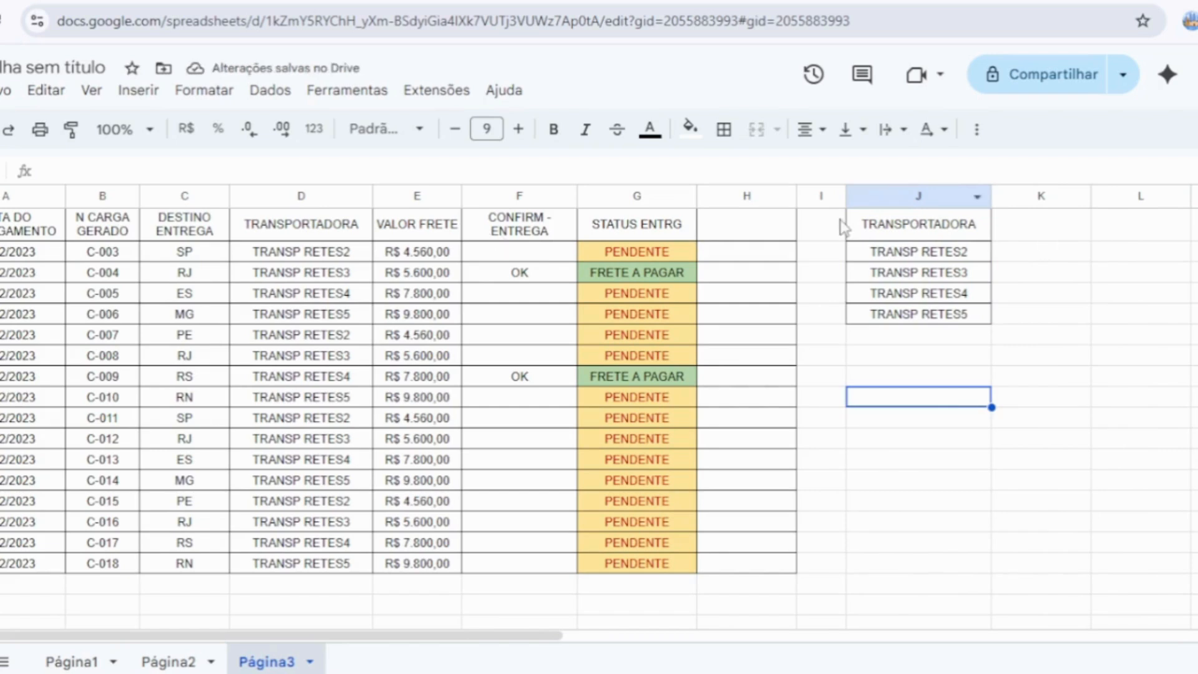
Step: Apply all borders and the R$ currency format to K1:K5 beside the carrier list
left_click_drag(1021, 239, 1018, 318)
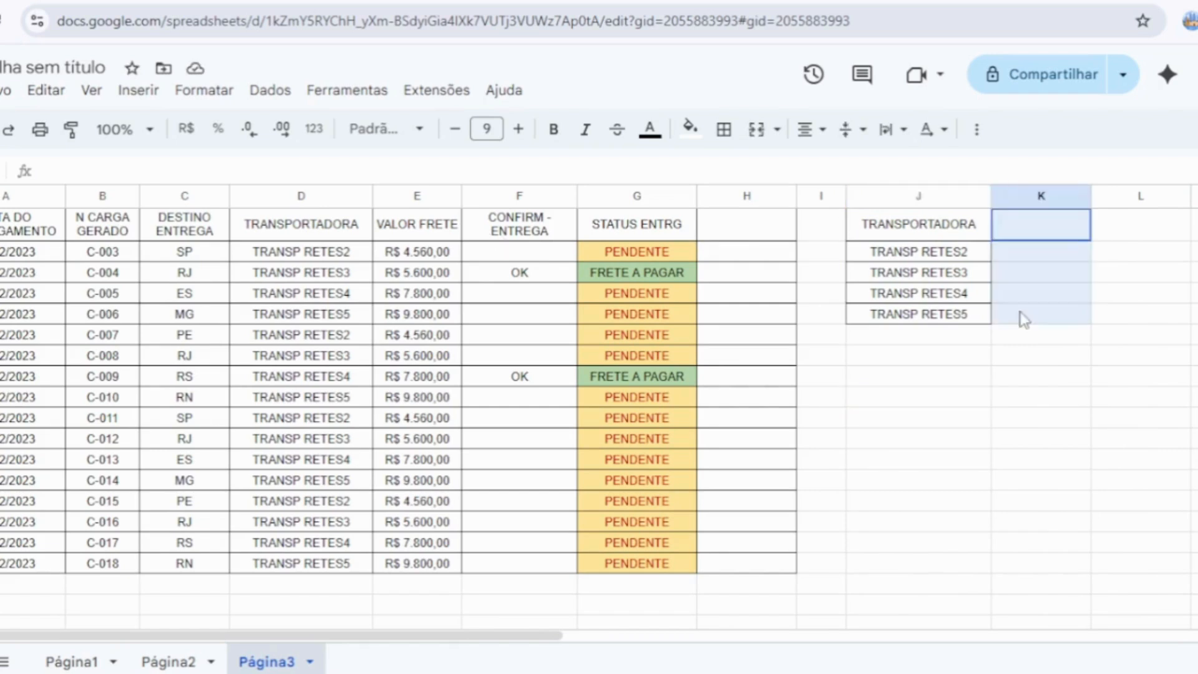
left_click(725, 131)
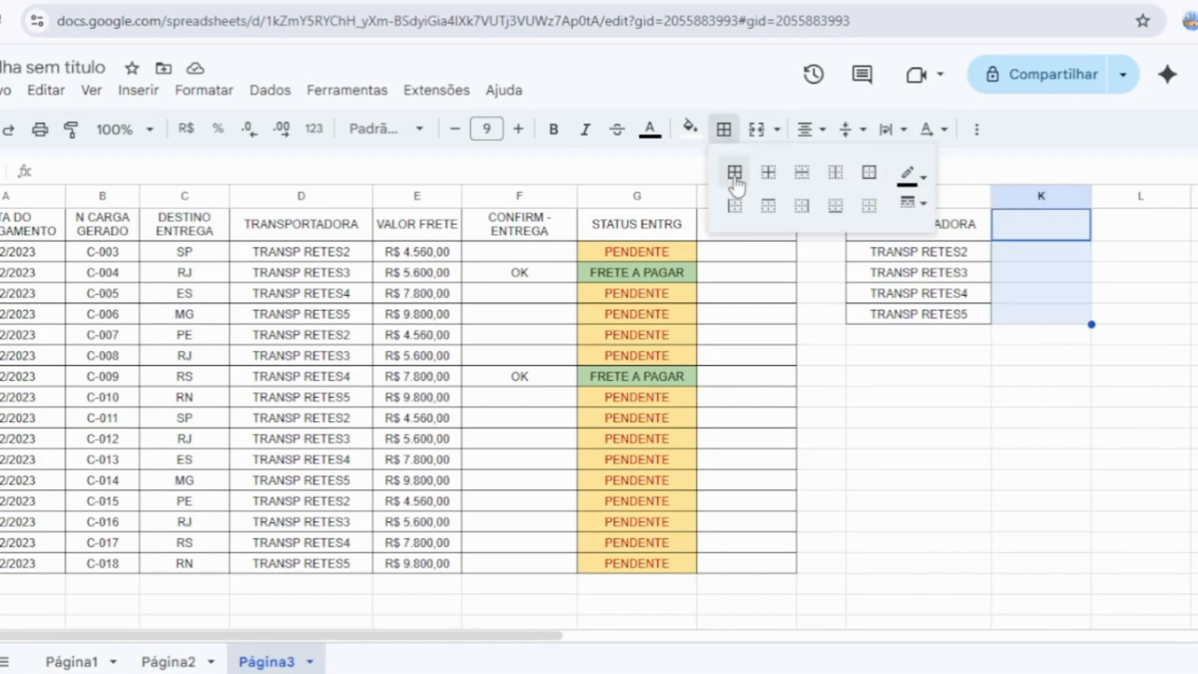
left_click(735, 176)
left_click(187, 129)
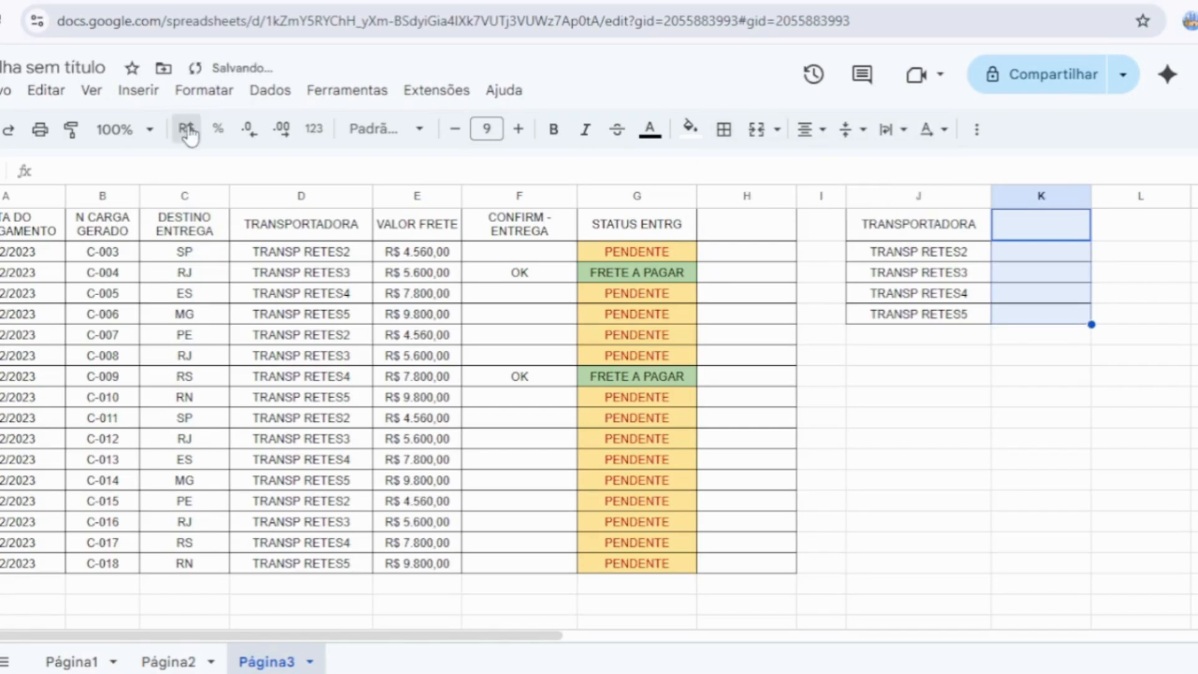
left_click(1040, 376)
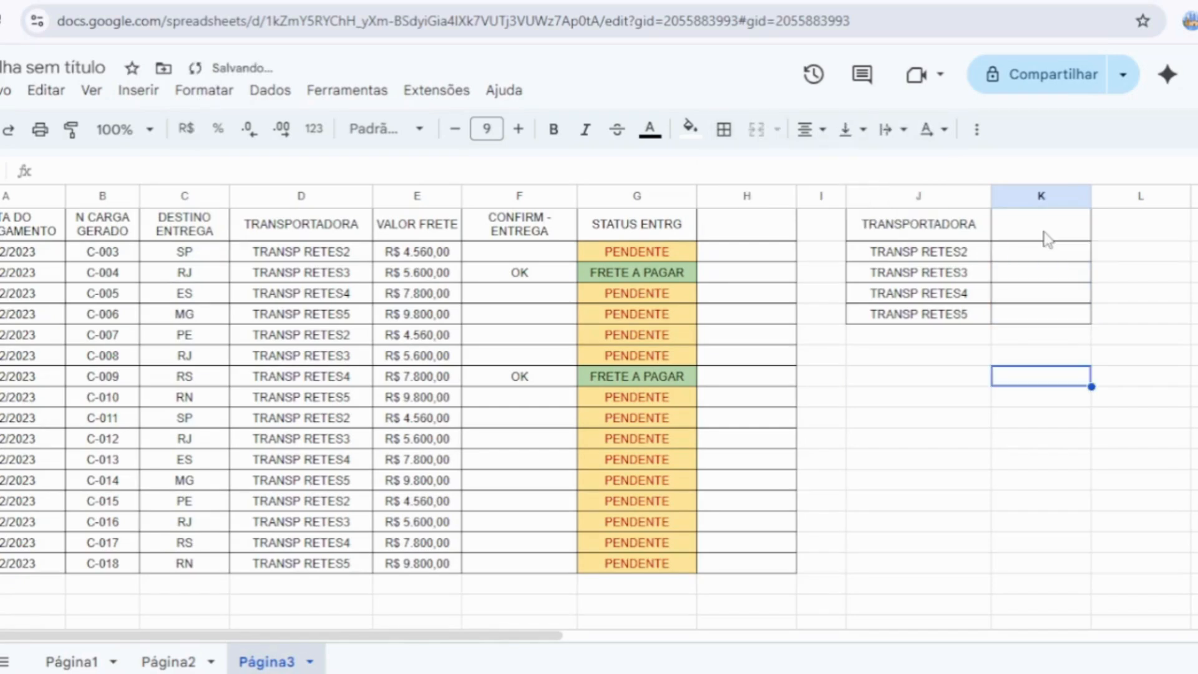
Step: Enter the header VALOR A RECEBER in cell K1
left_click(1040, 234)
type("VA")
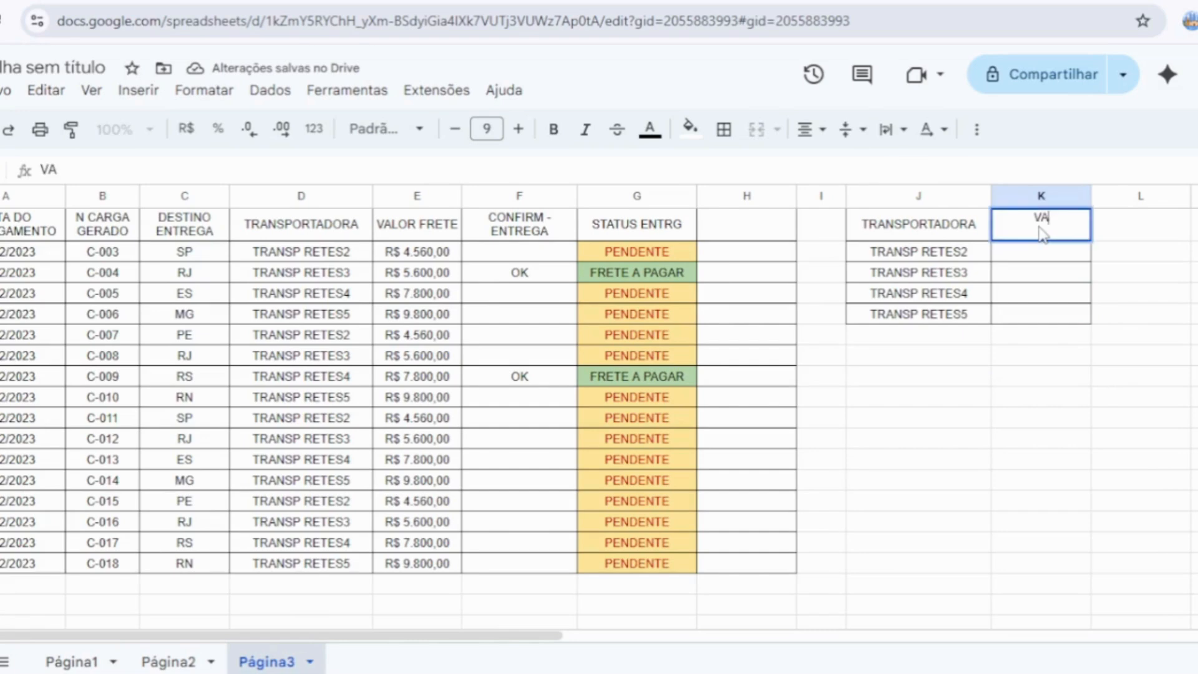
type("LOR A RE")
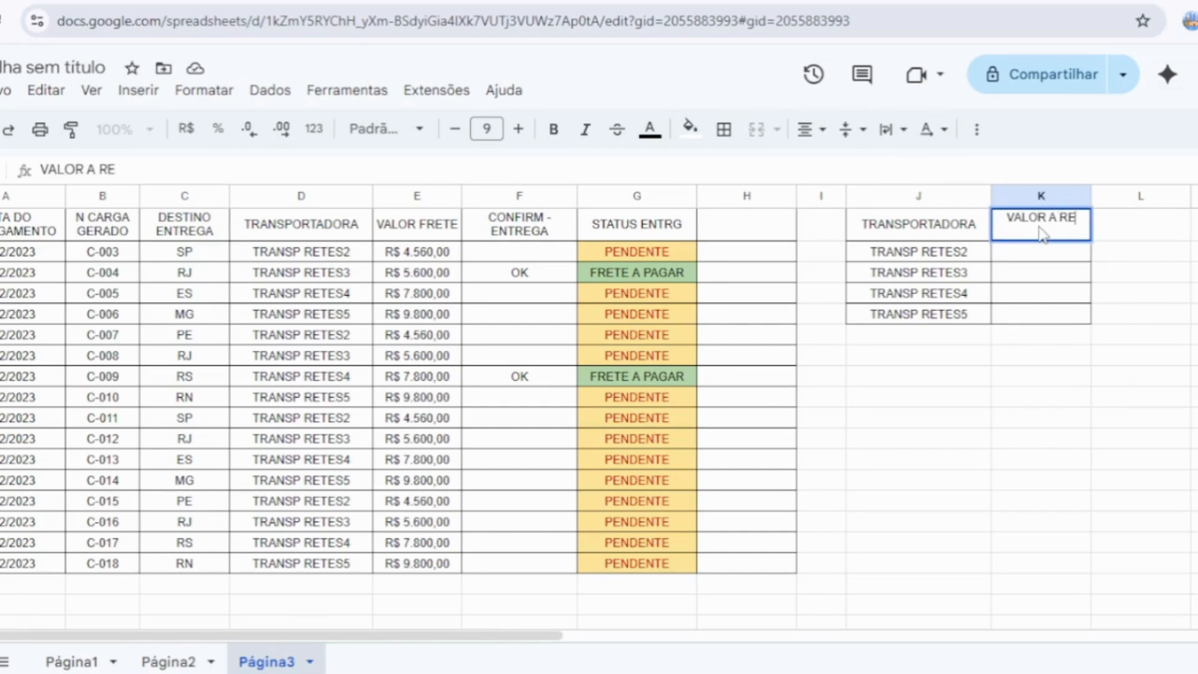
type("CEBER")
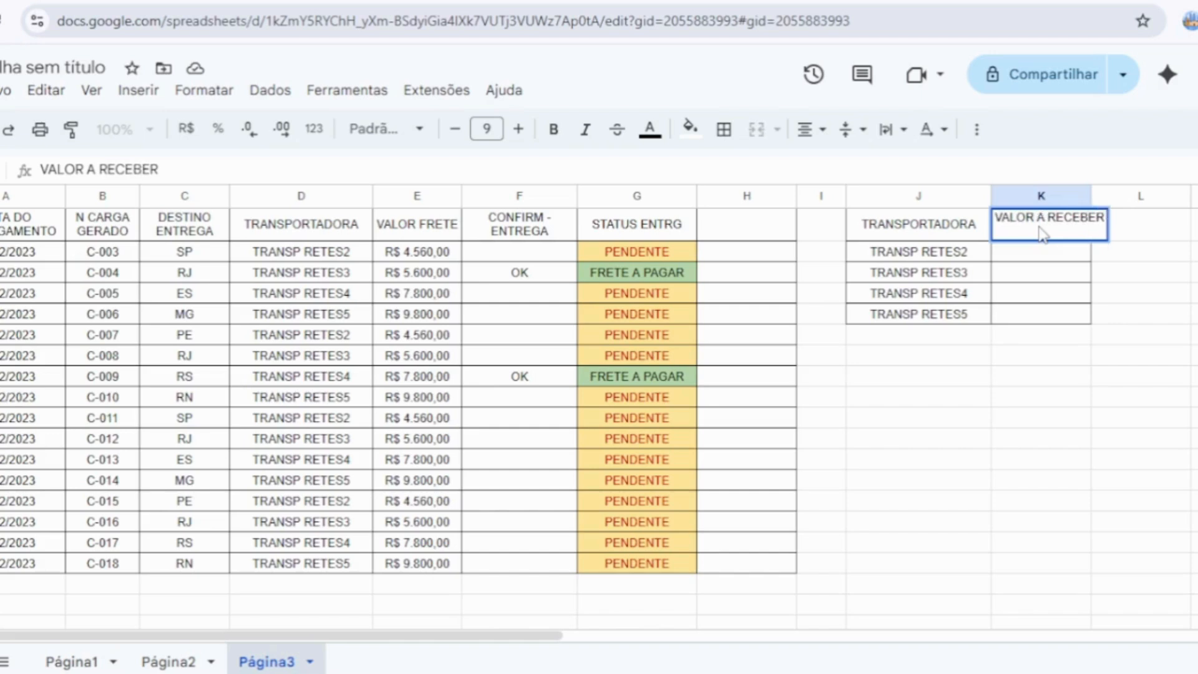
left_click(1041, 486)
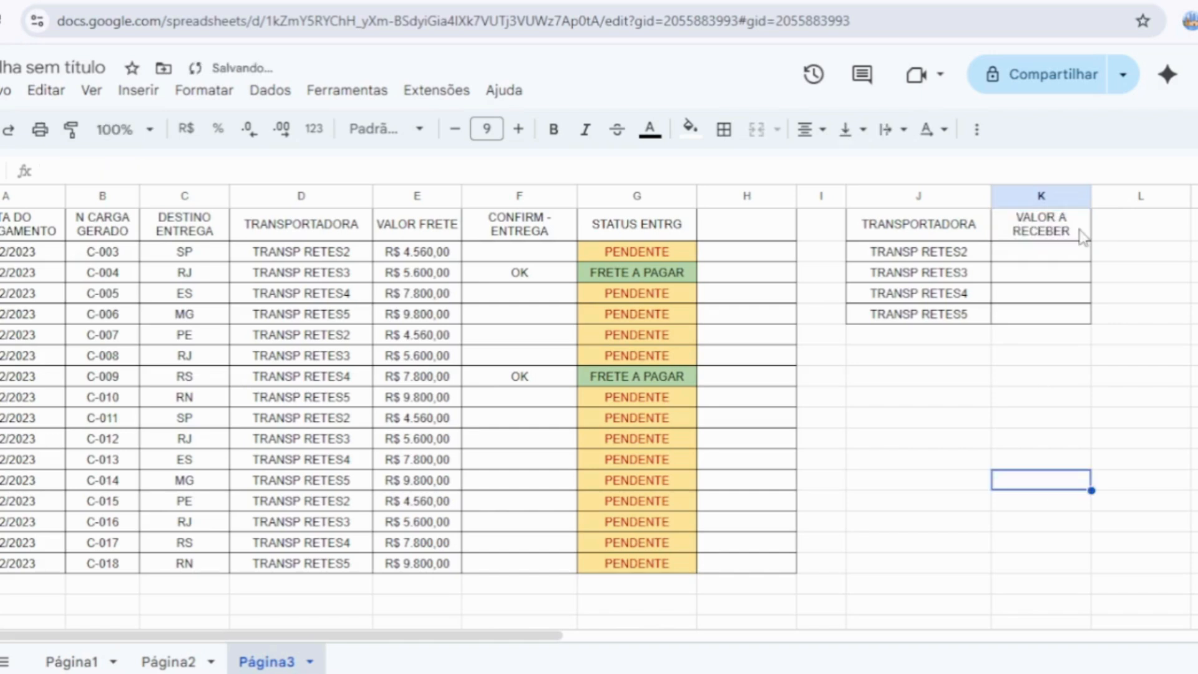
left_click(1041, 256)
left_click(915, 443)
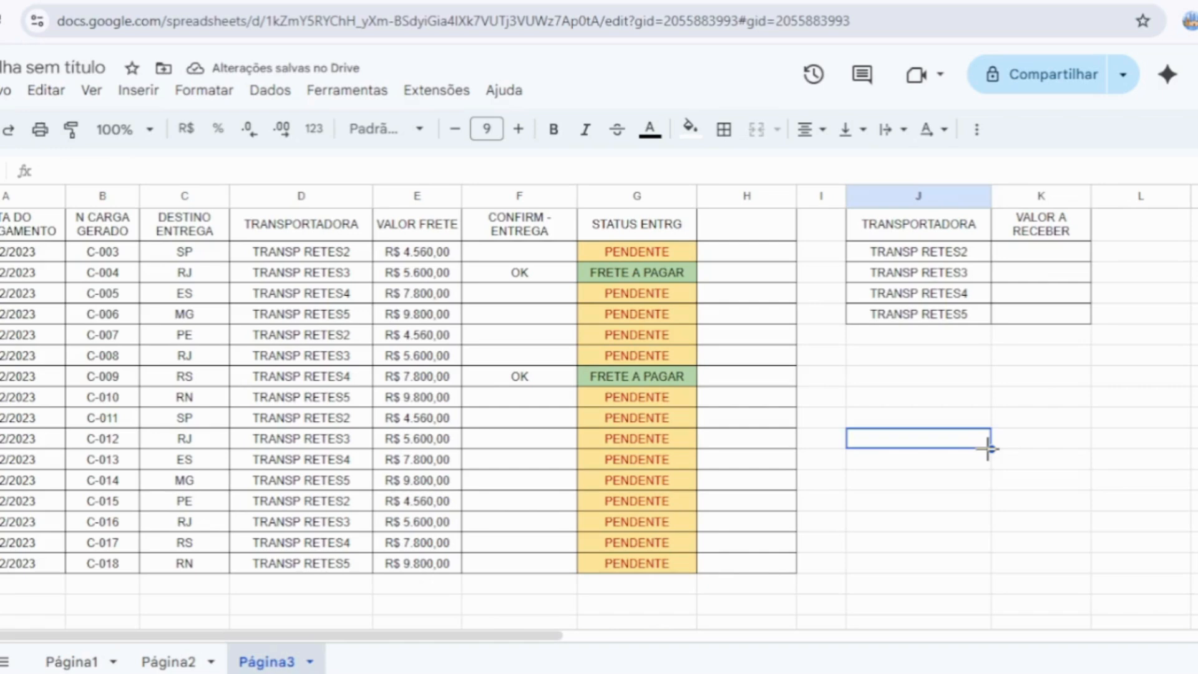
Step: Start a SOMASES formula in K2 that sums E2:E17, with D2:D17 as the first criteria range and J2 as its criterion
left_click(1022, 256)
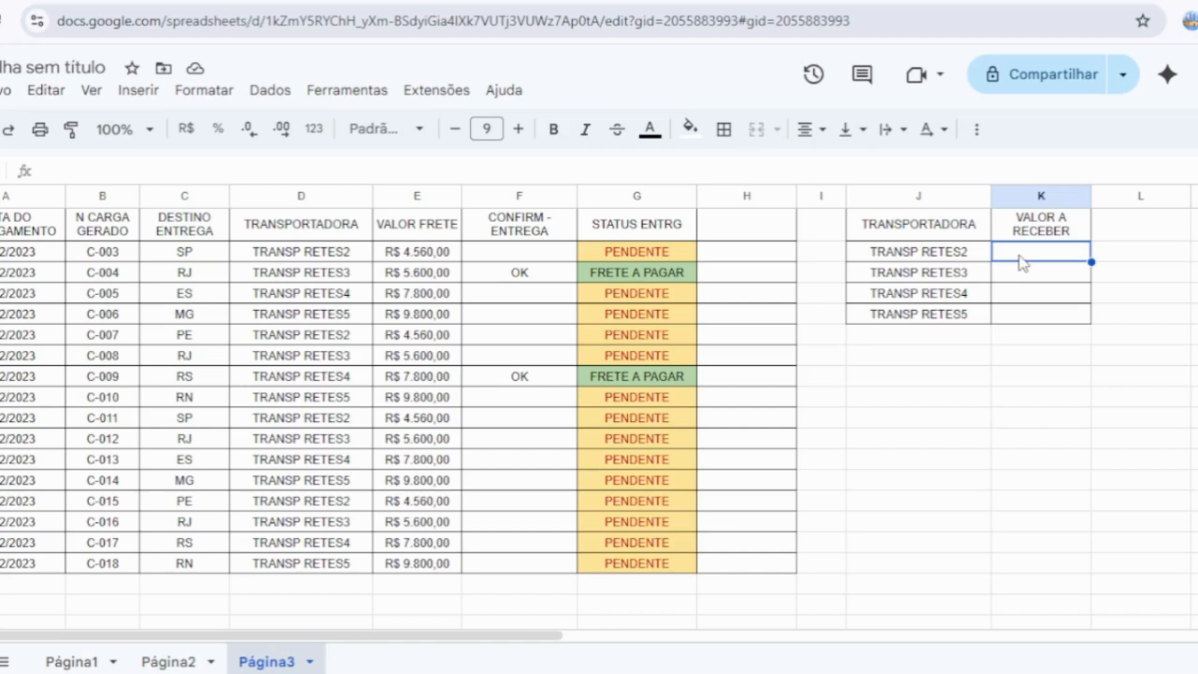
type("=SOMASES")
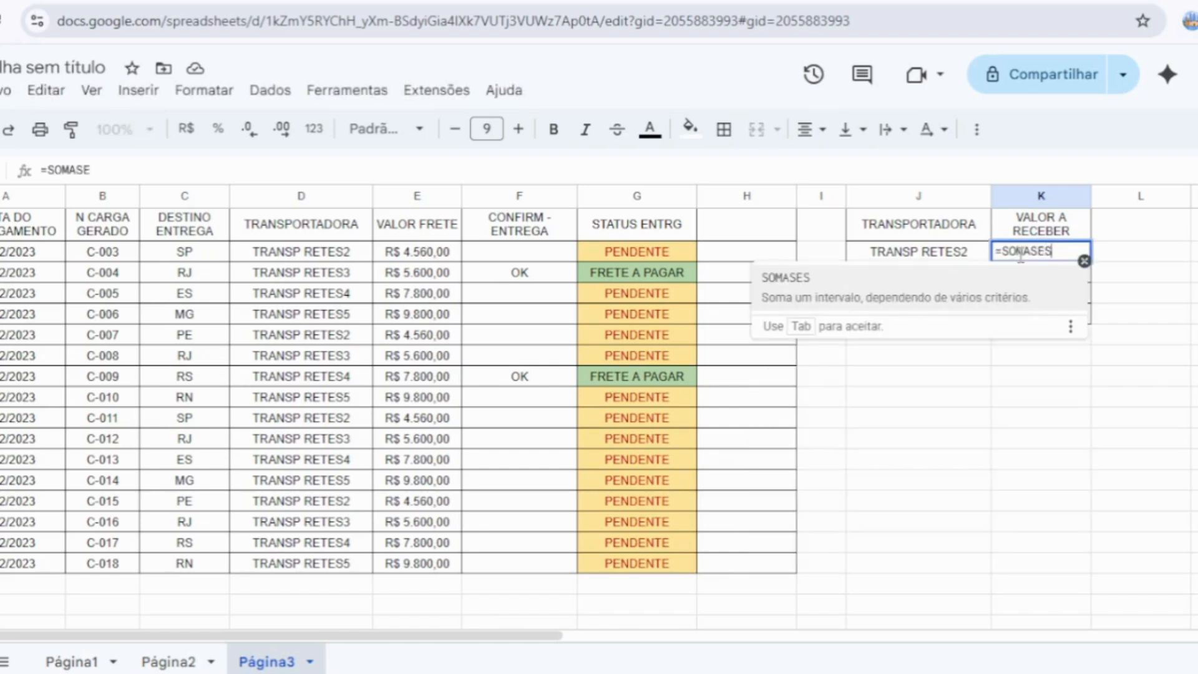
type("(")
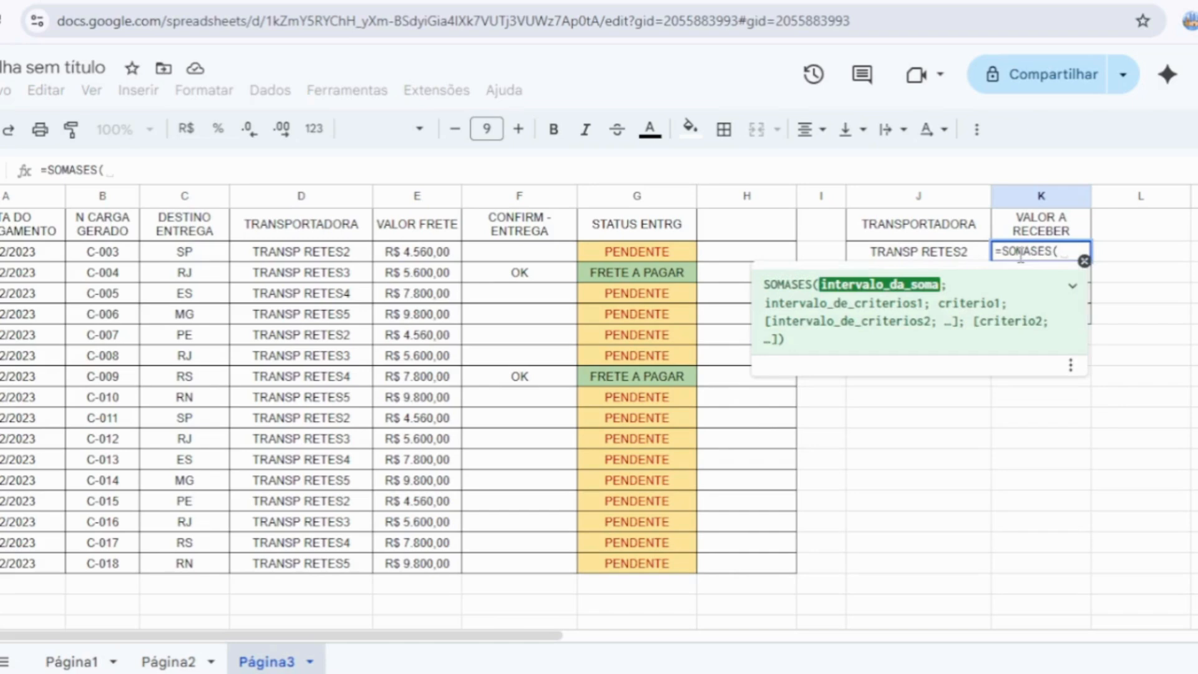
left_click_drag(417, 251, 416, 438)
left_click_drag(417, 489, 422, 561)
type(";")
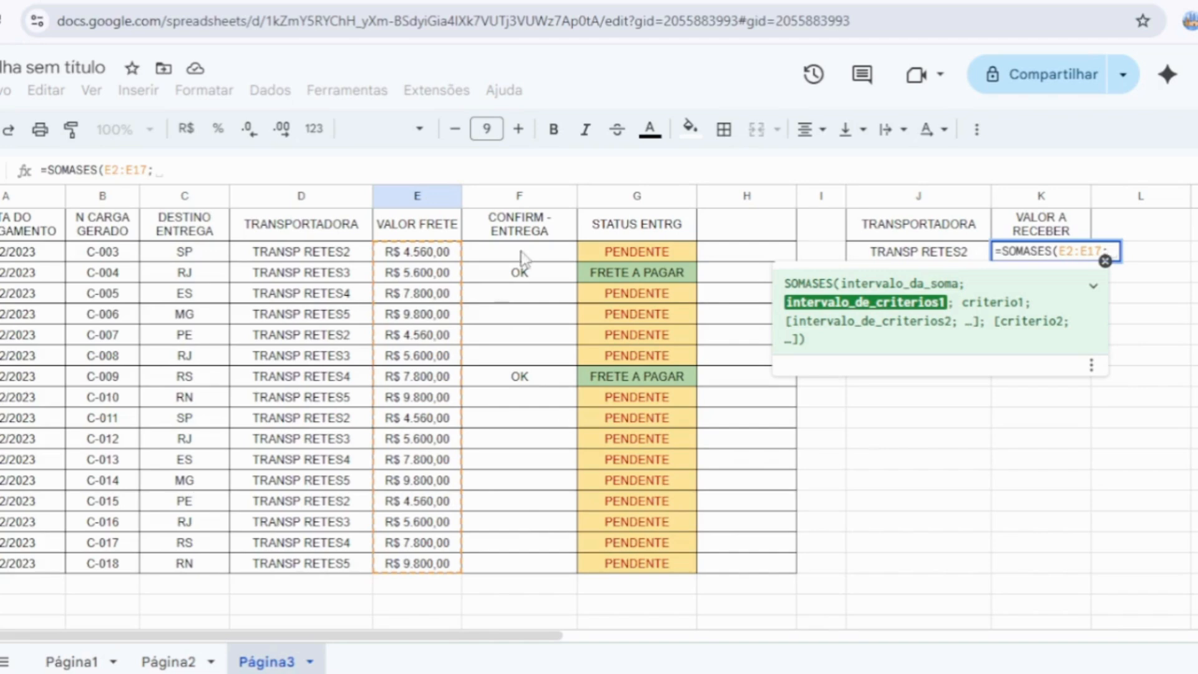
mouse_move(298, 251)
left_mouse_down()
mouse_move(294, 555)
mouse_move(306, 561)
left_mouse_up()
type(";")
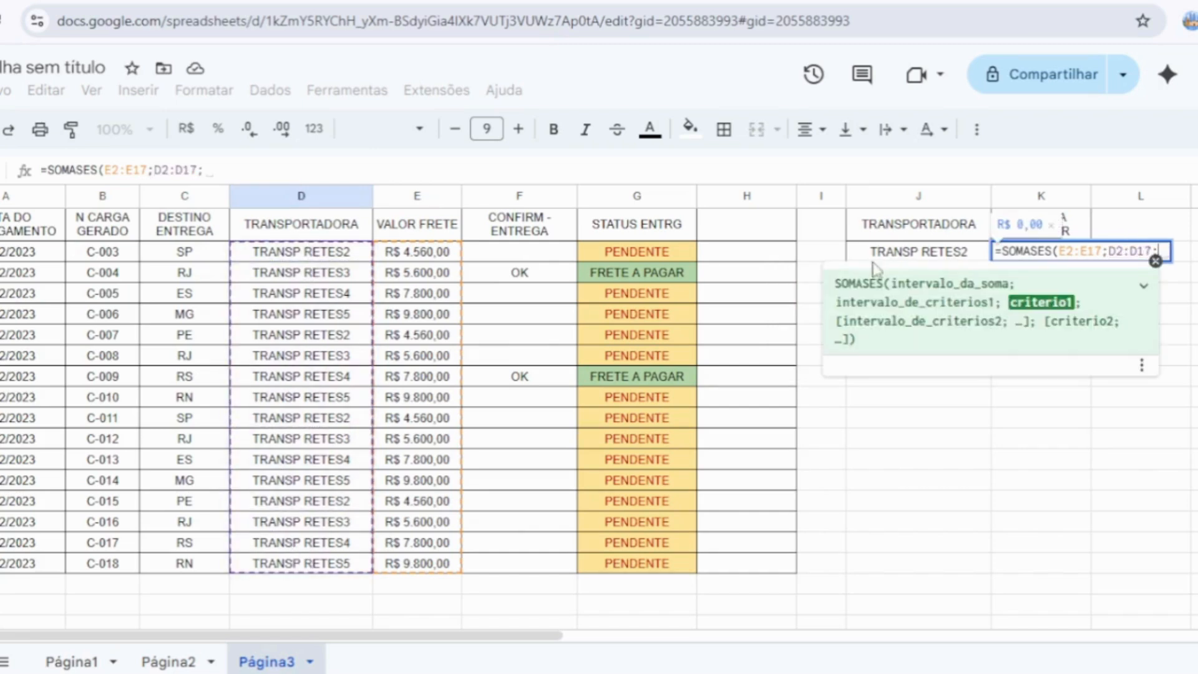
left_click(899, 253)
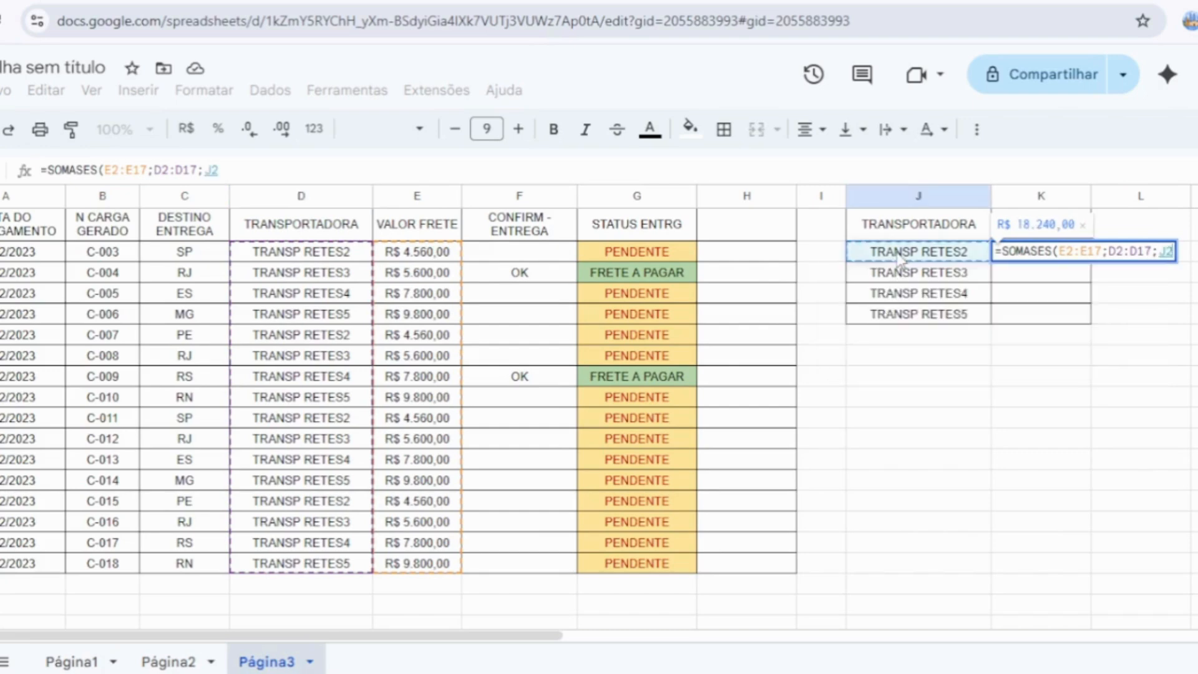
type(";")
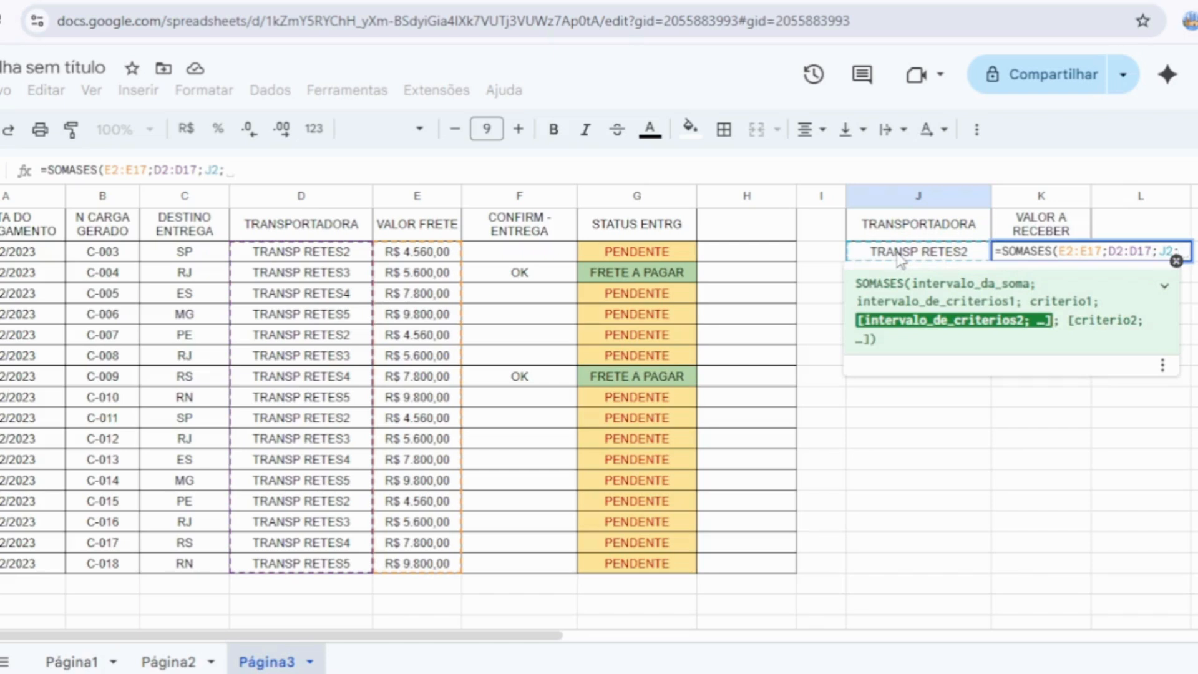
Step: Complete the K2 formula with F2:F17 as the second criteria range and OK, without quotes, as its criterion
left_click_drag(540, 255, 511, 566)
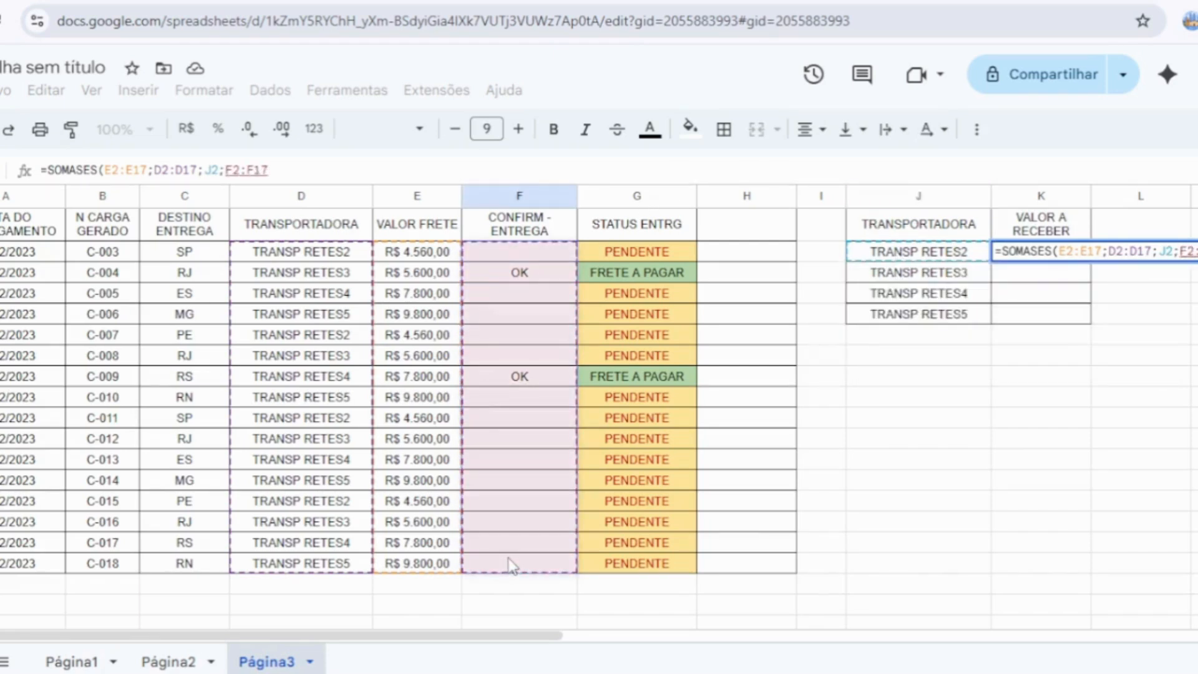
type(";")
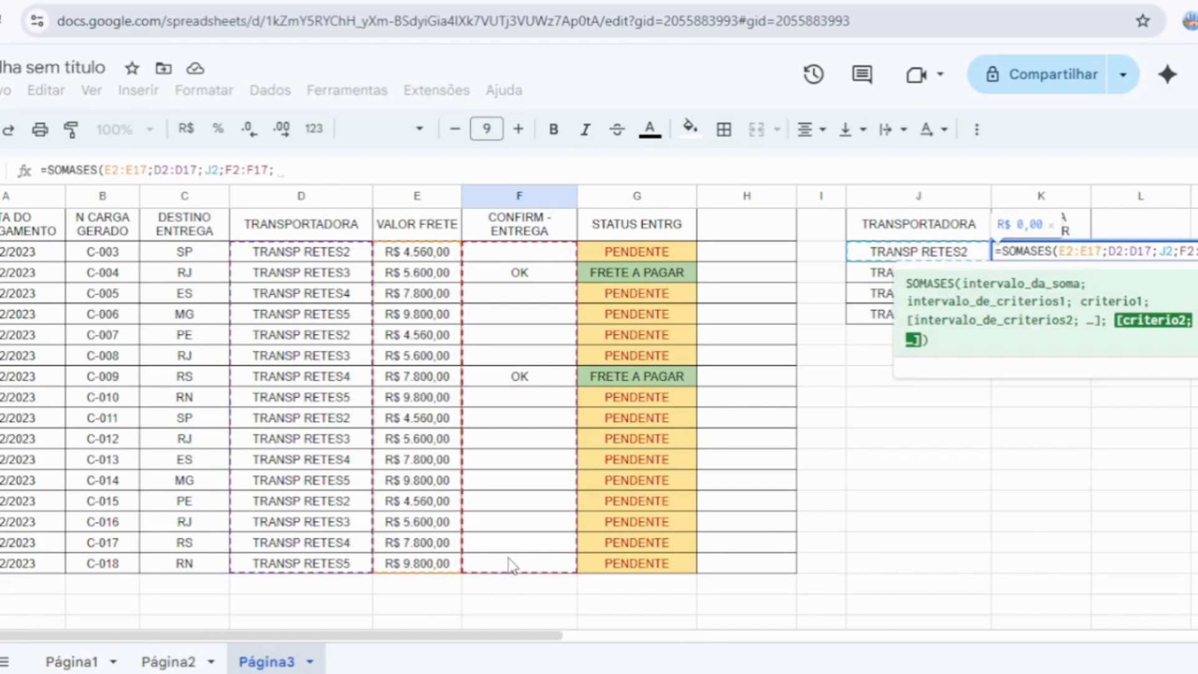
type("\"OK\"")
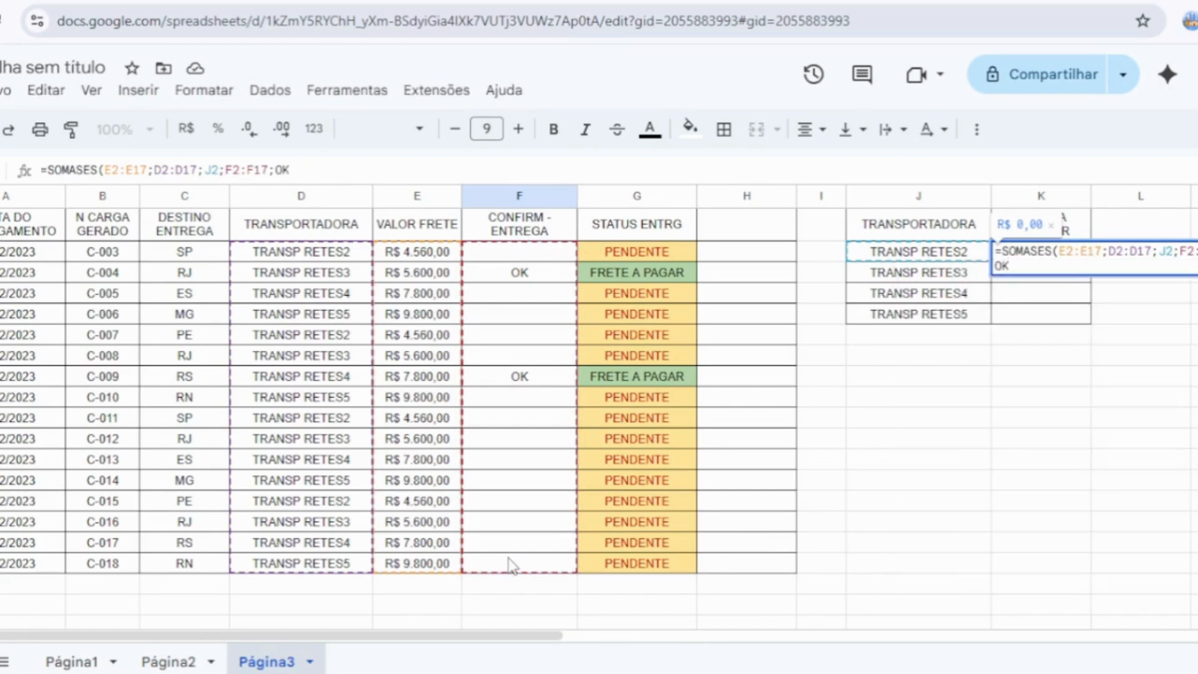
key("Return")
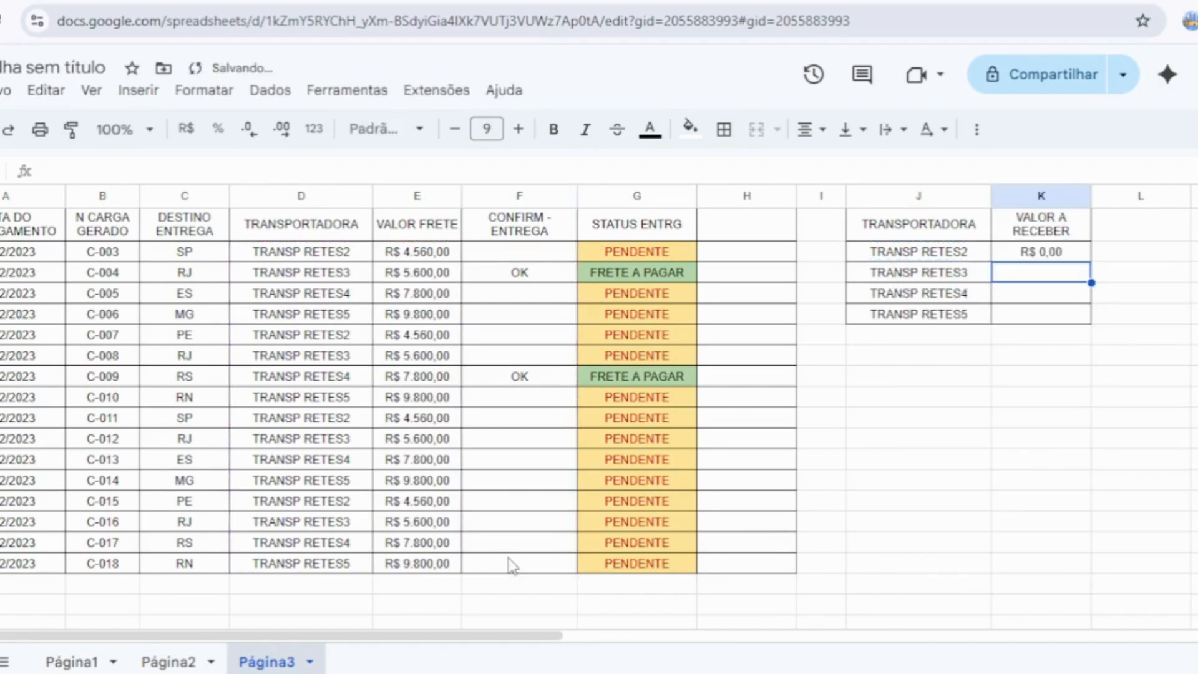
Step: Fill the K2 formula down to K5 and inspect the cell references in K3
left_click(1013, 256)
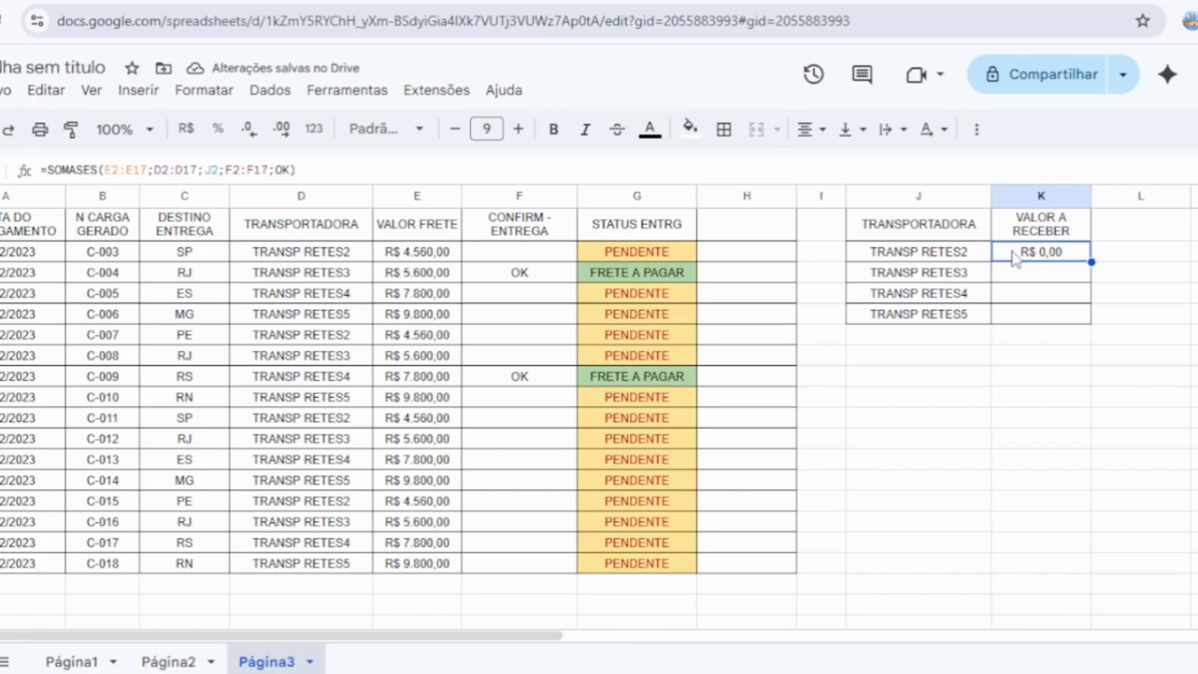
double_click(1089, 262)
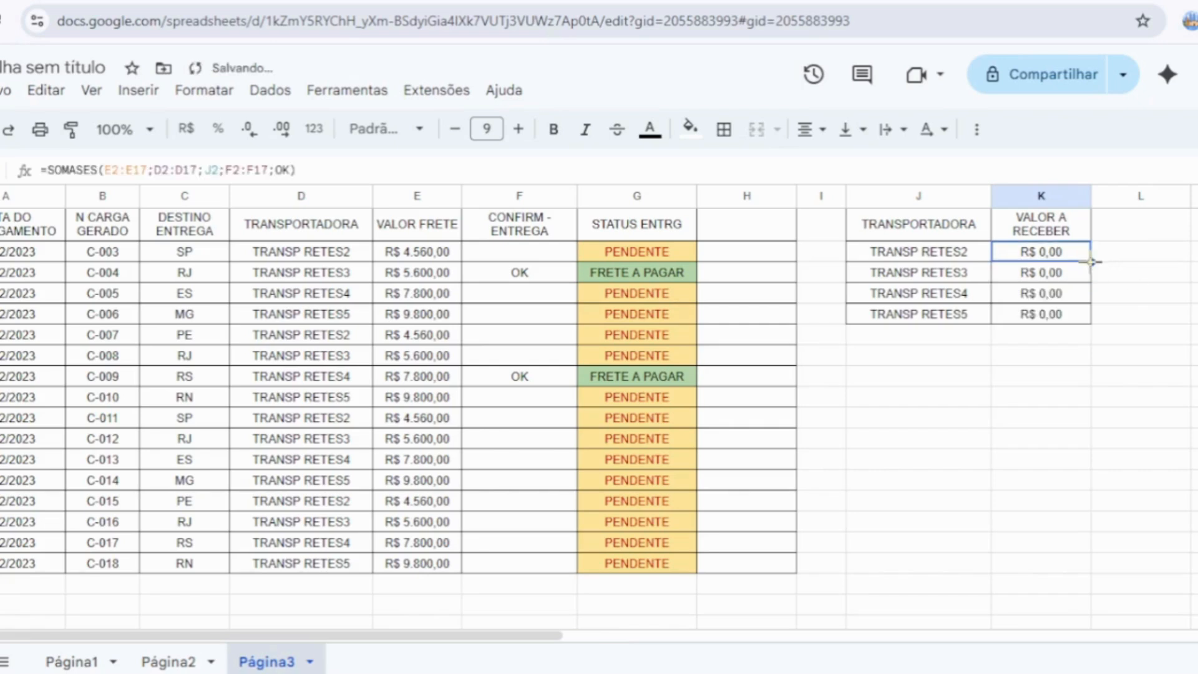
left_click(1057, 274)
left_click(943, 170)
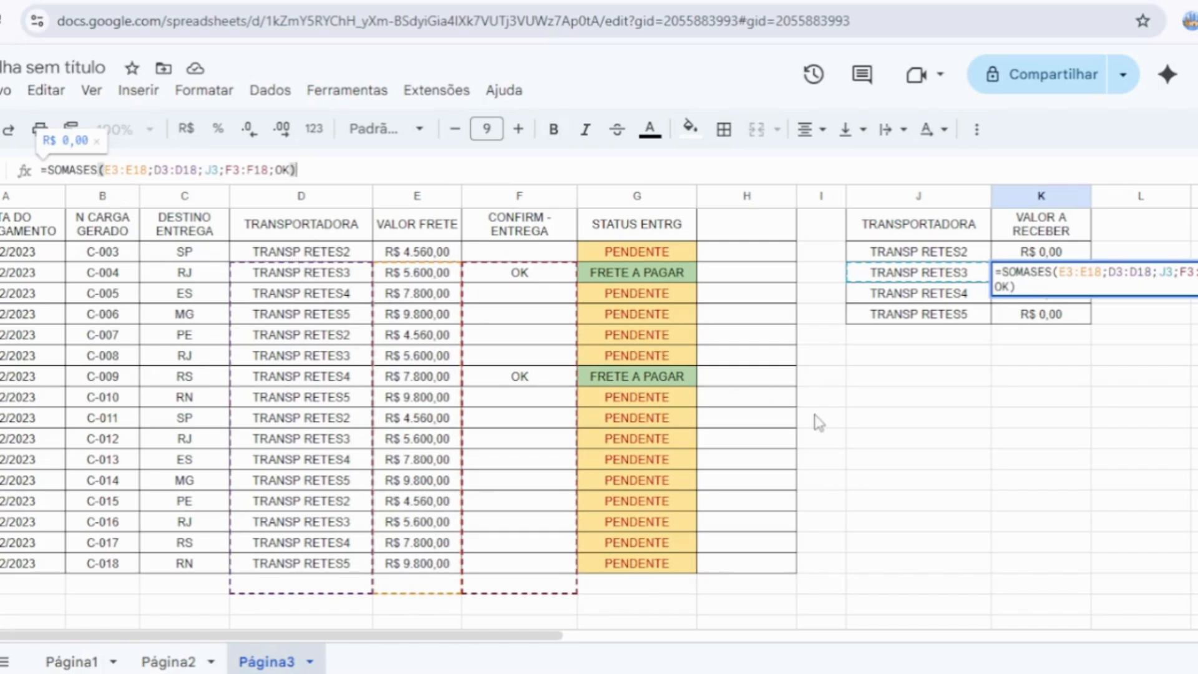
key("Return")
Step: Make the K2 formula's ranges absolute as $E$2:$E$17, $D$2:$D$17 and $F$2:$F$17, leaving J2 relative
left_click(1060, 257)
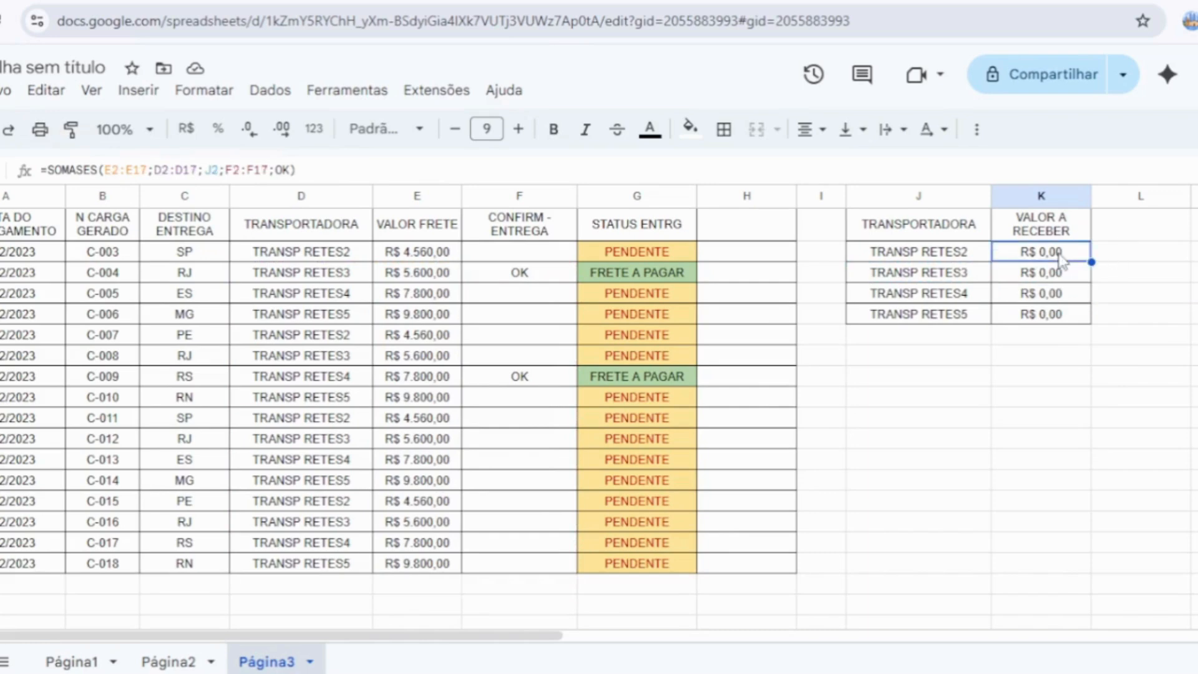
left_click(123, 167)
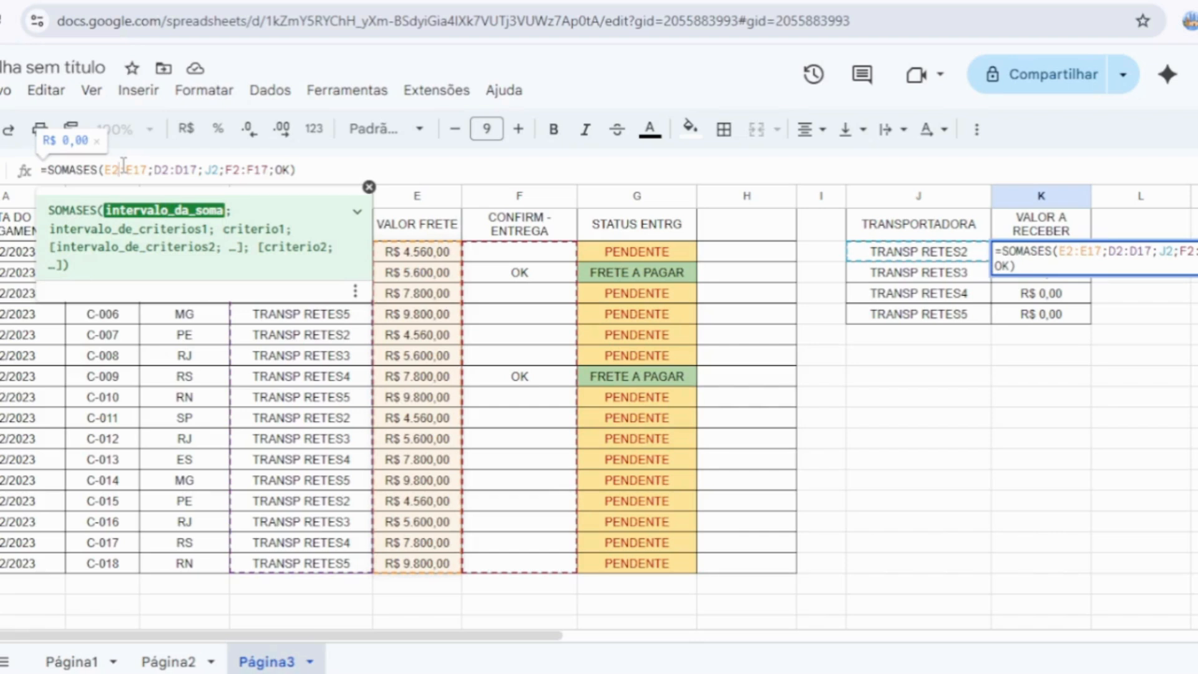
key("F4")
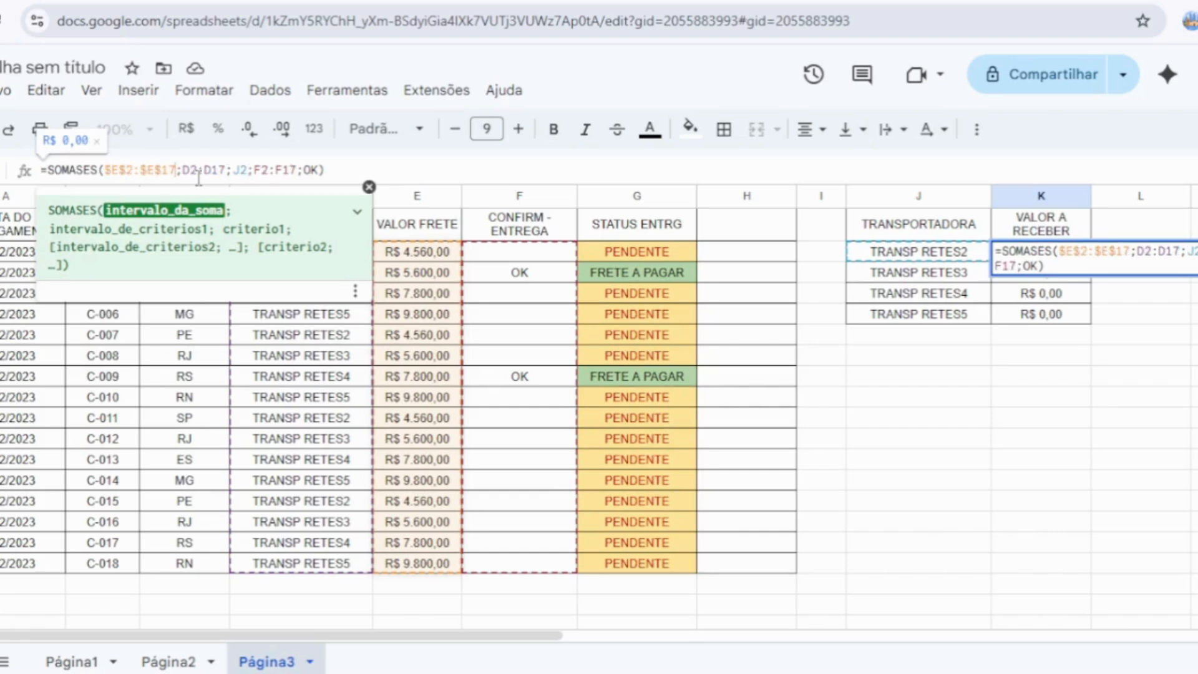
left_click(233, 164)
left_click(201, 170)
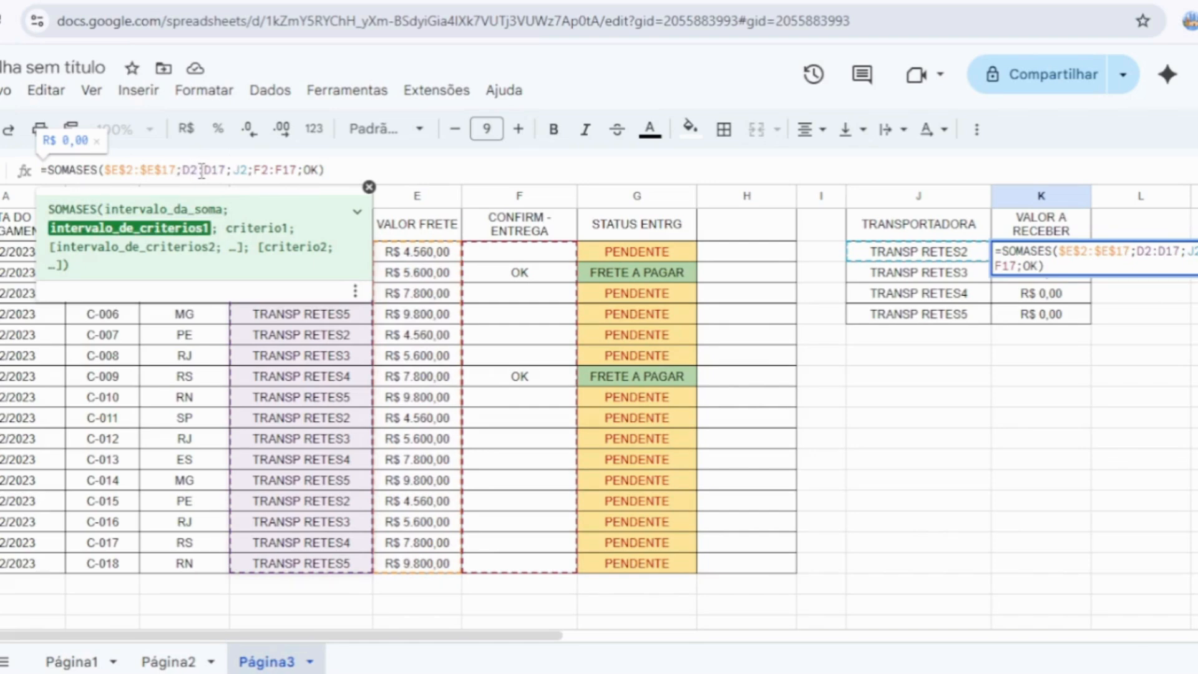
key("F4")
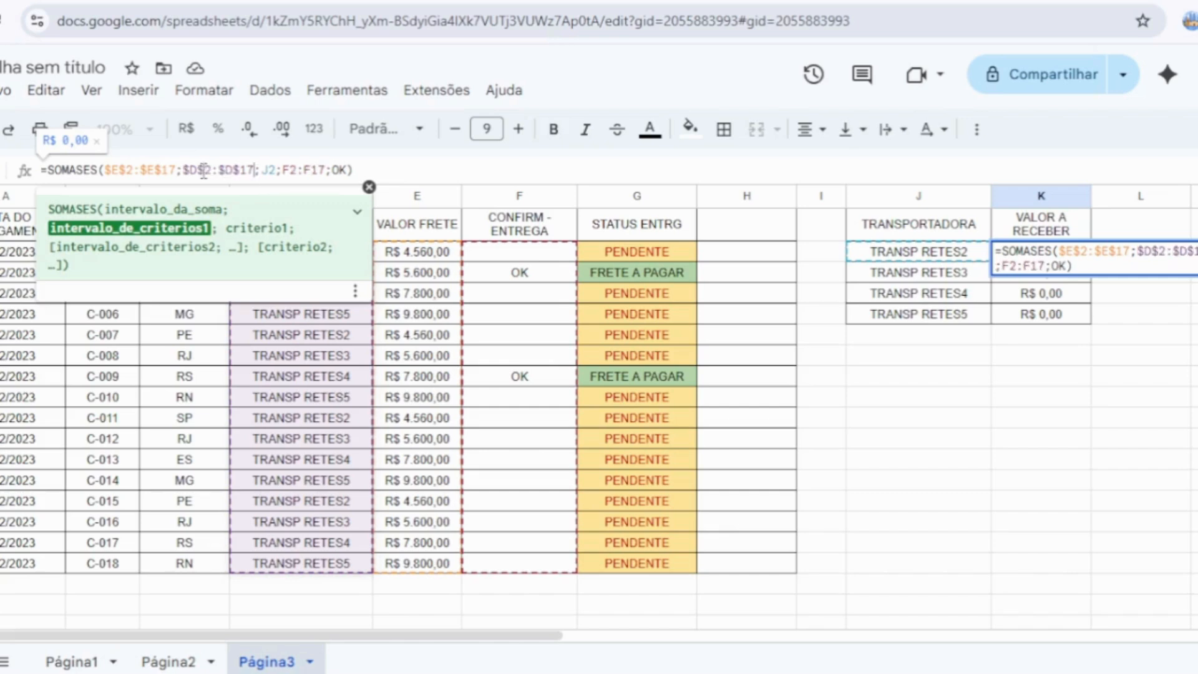
left_click(302, 170)
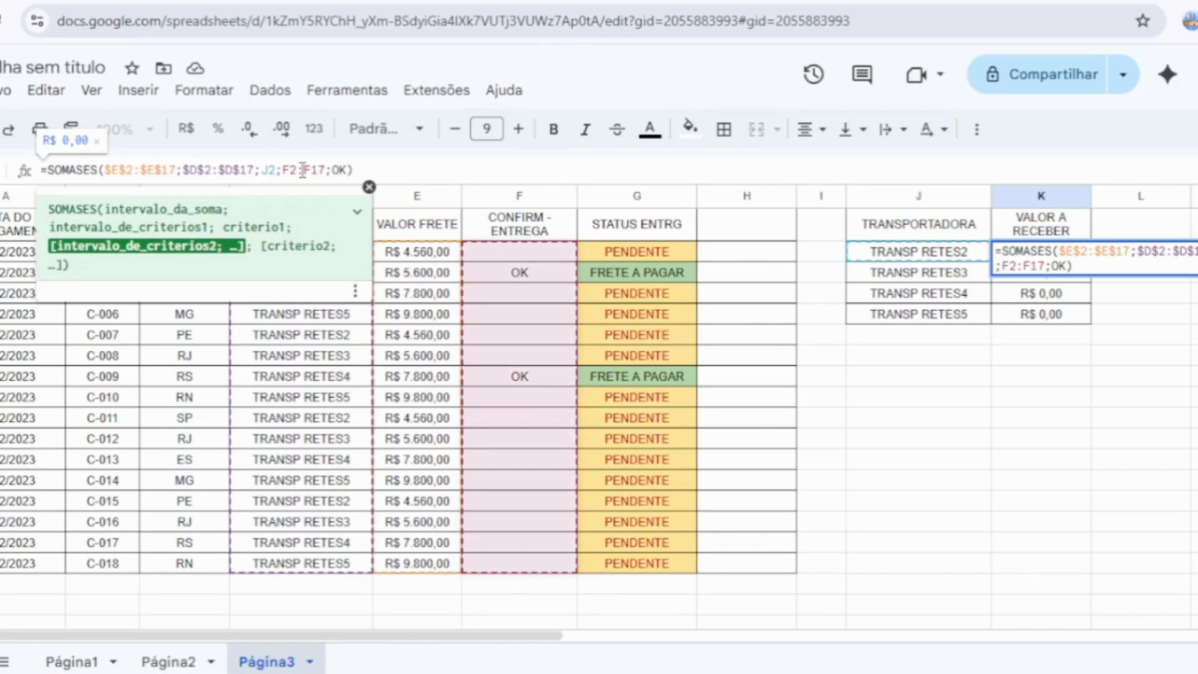
key("F4")
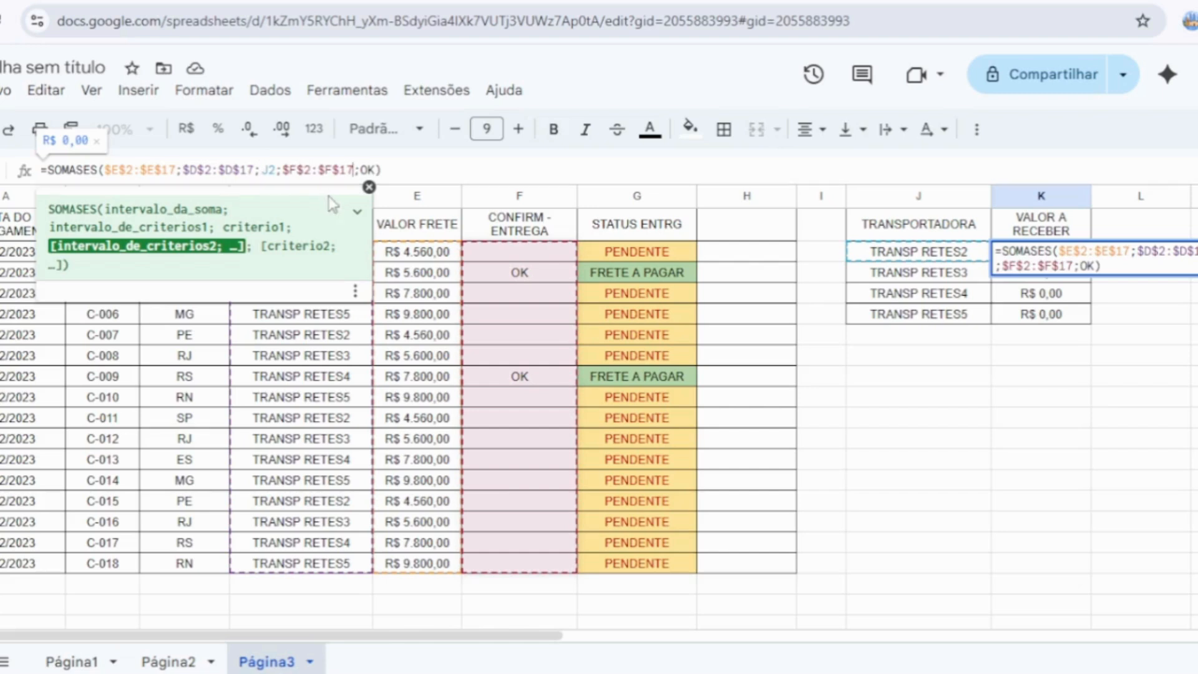
key("Return")
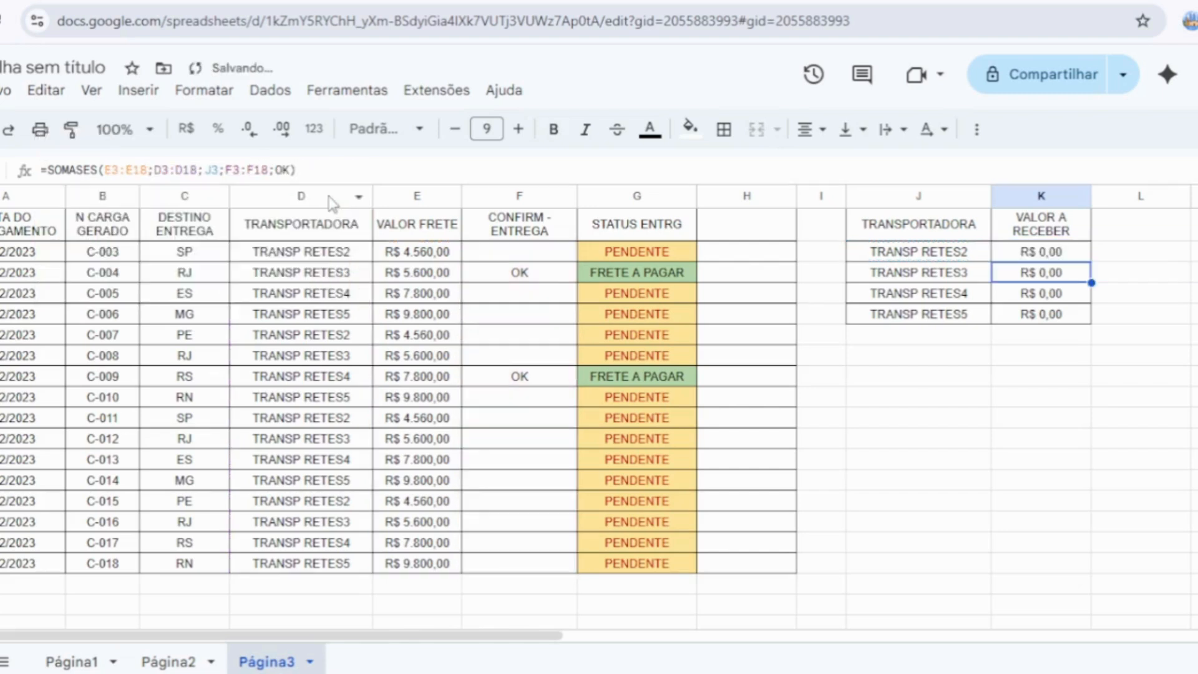
Step: Fill the K2 formula with absolute ranges down to K5 and check the references in K5
left_click(1046, 255)
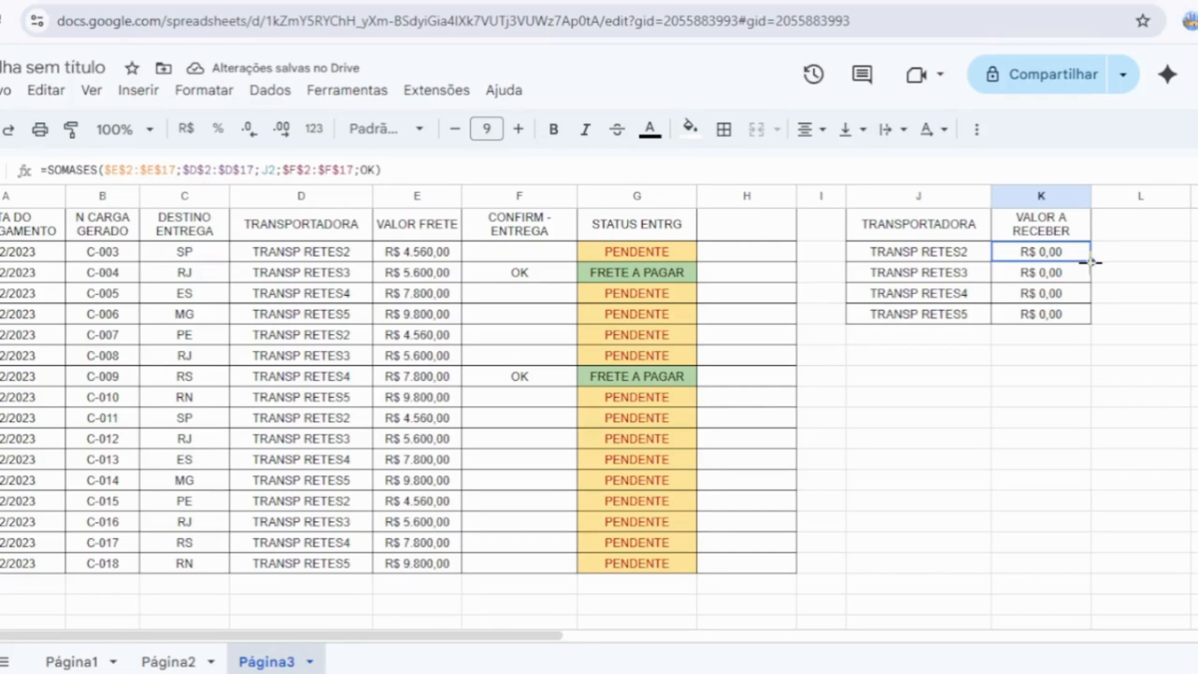
left_click_drag(1086, 307, 1088, 318)
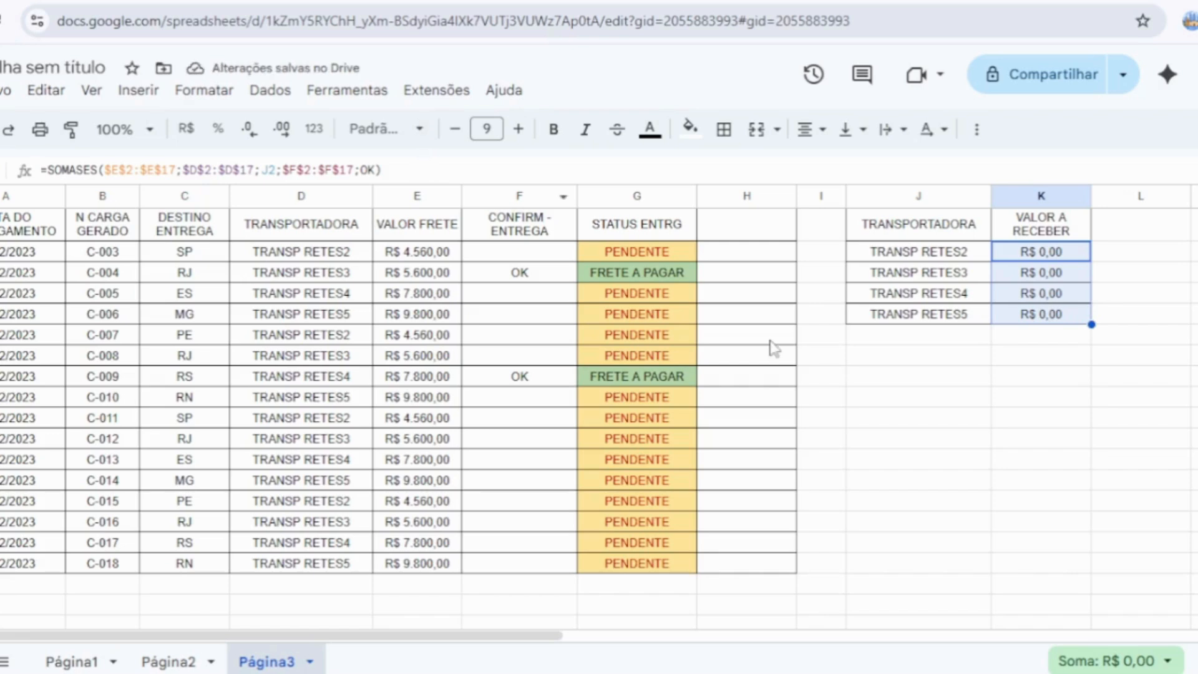
left_click(1041, 317)
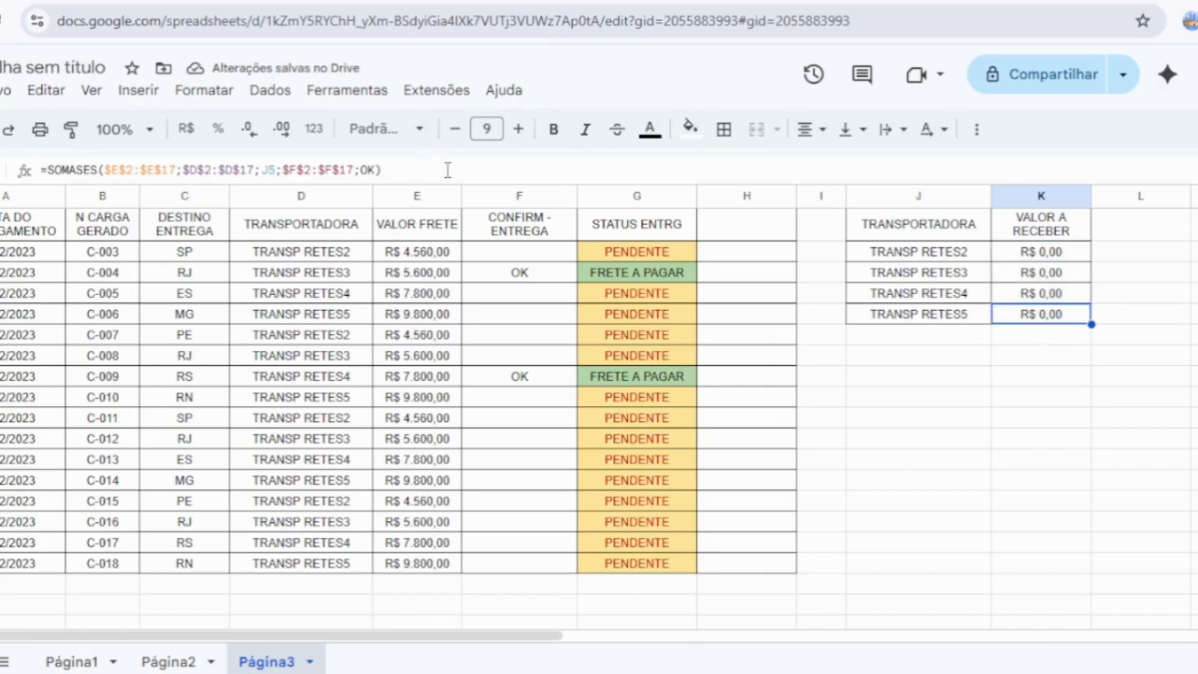
left_click(447, 169)
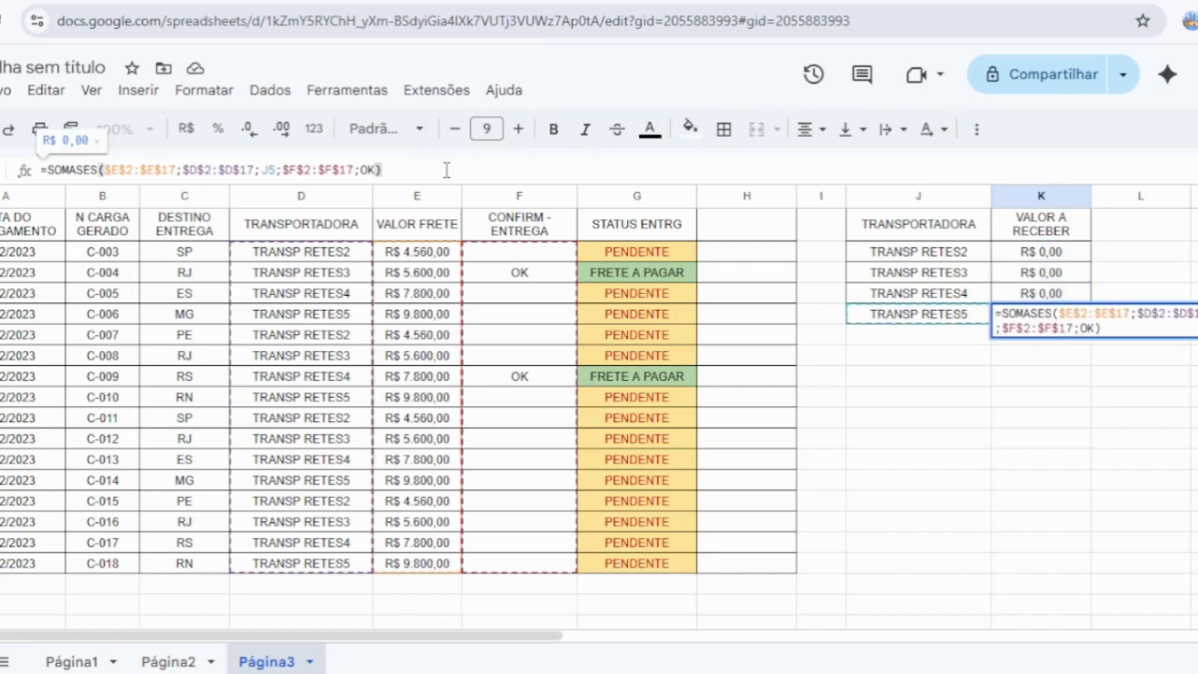
key("Return")
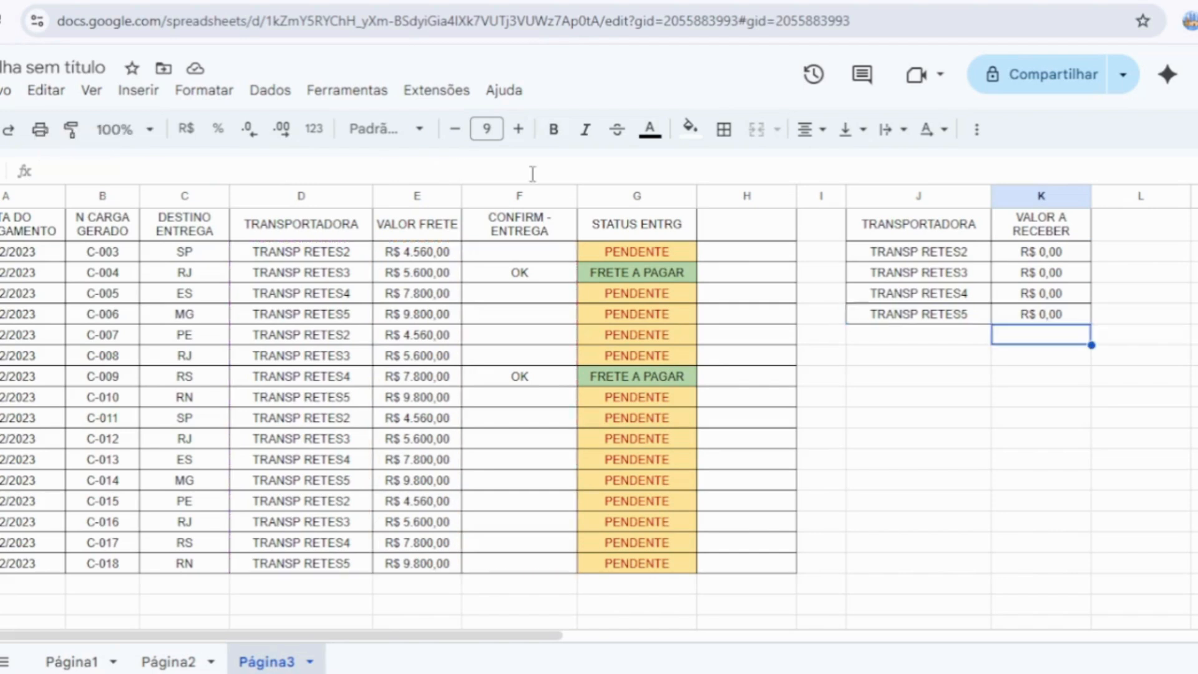
Step: Enclose the OK criterion of the K2 formula in quotation marks
left_click(1065, 256)
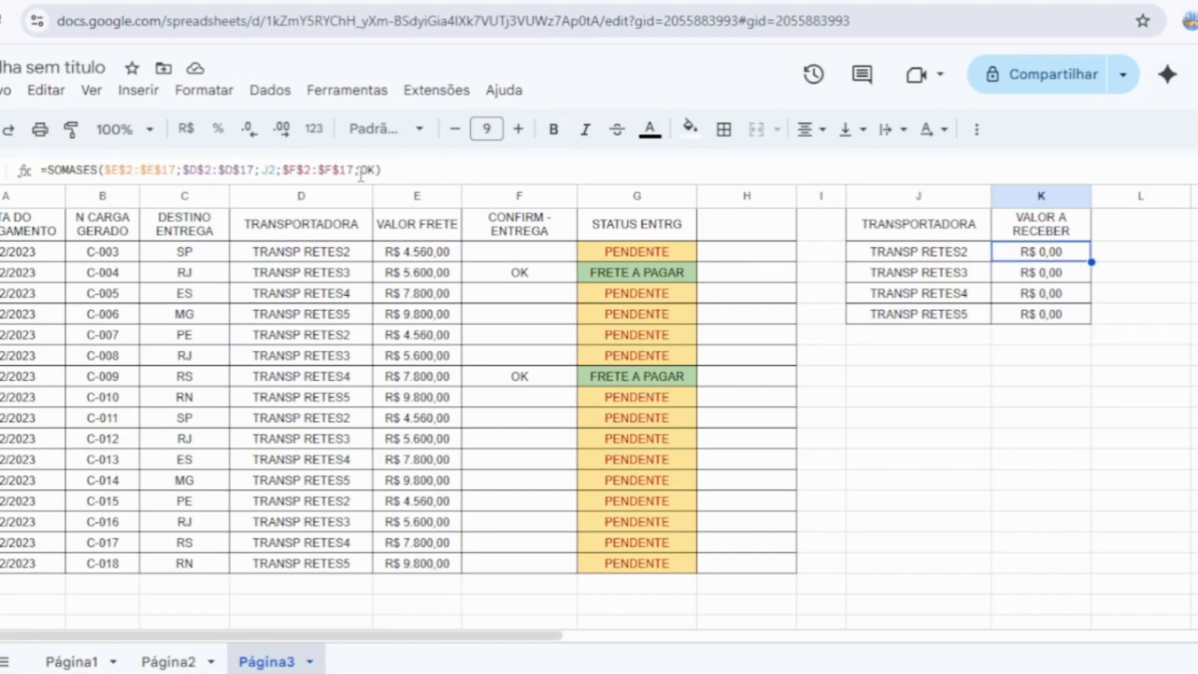
left_click(365, 167)
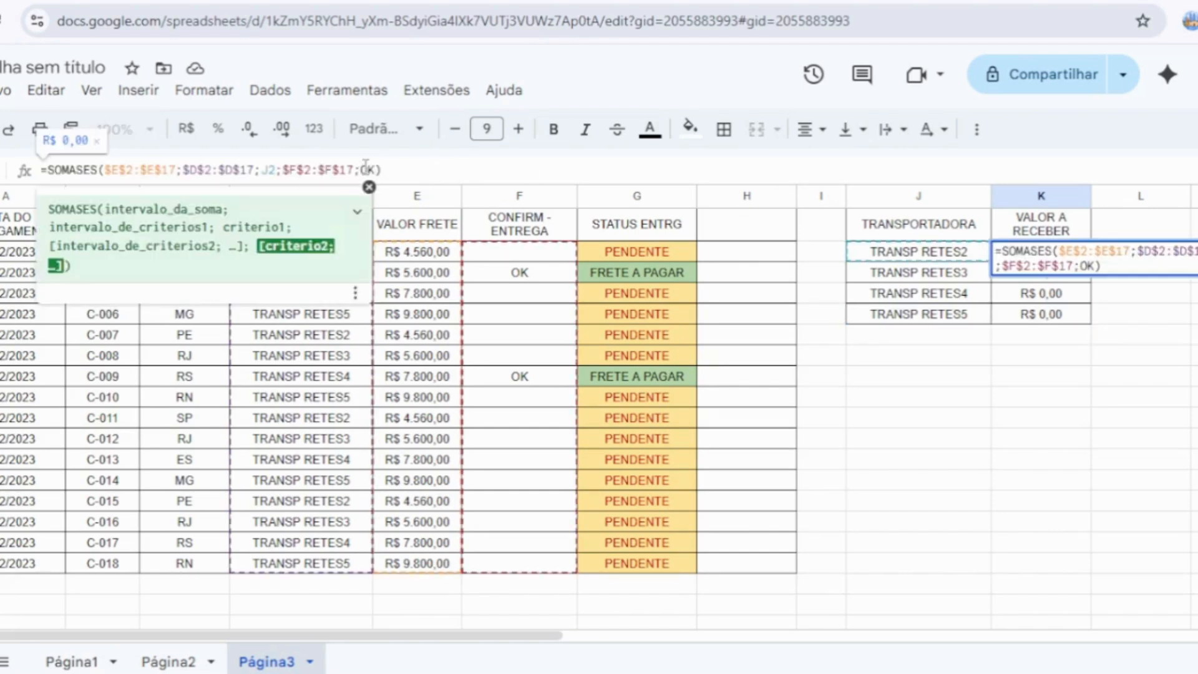
type("\"")
left_click(383, 163)
type("\"OK\"")
key("Return")
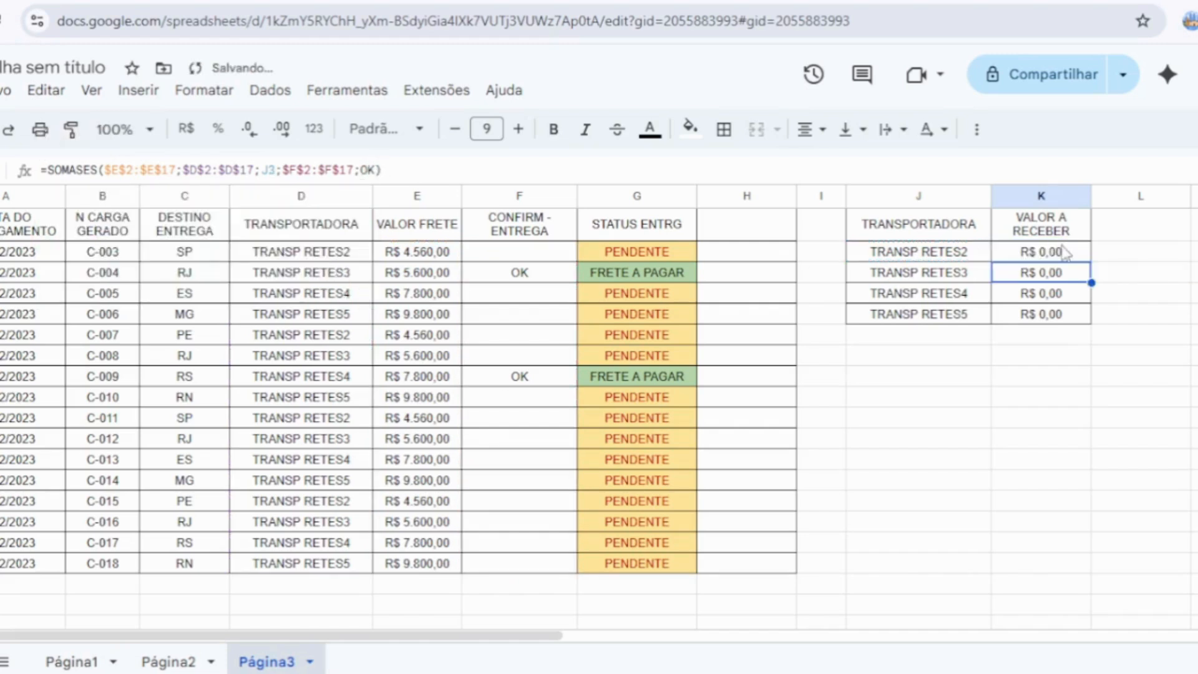
Step: Fill the corrected SOMASES formula from K2 down through K5 for the remaining carriers
left_click(1067, 253)
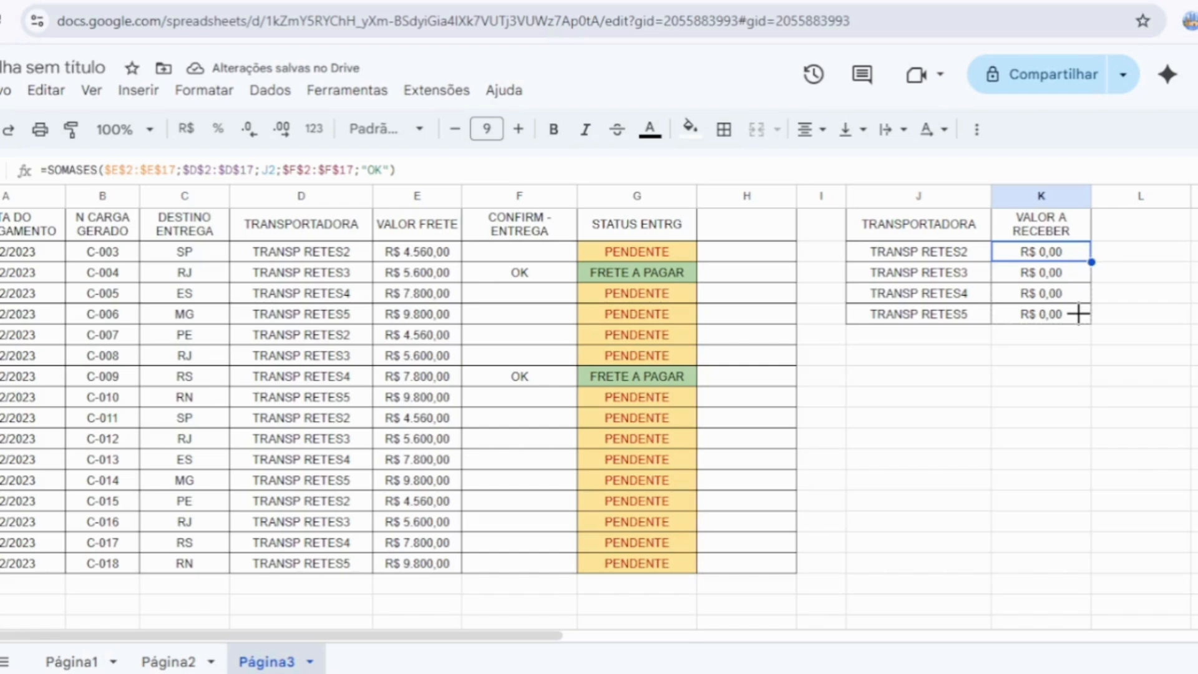
left_click_drag(1091, 262, 1078, 314)
left_click(1028, 439)
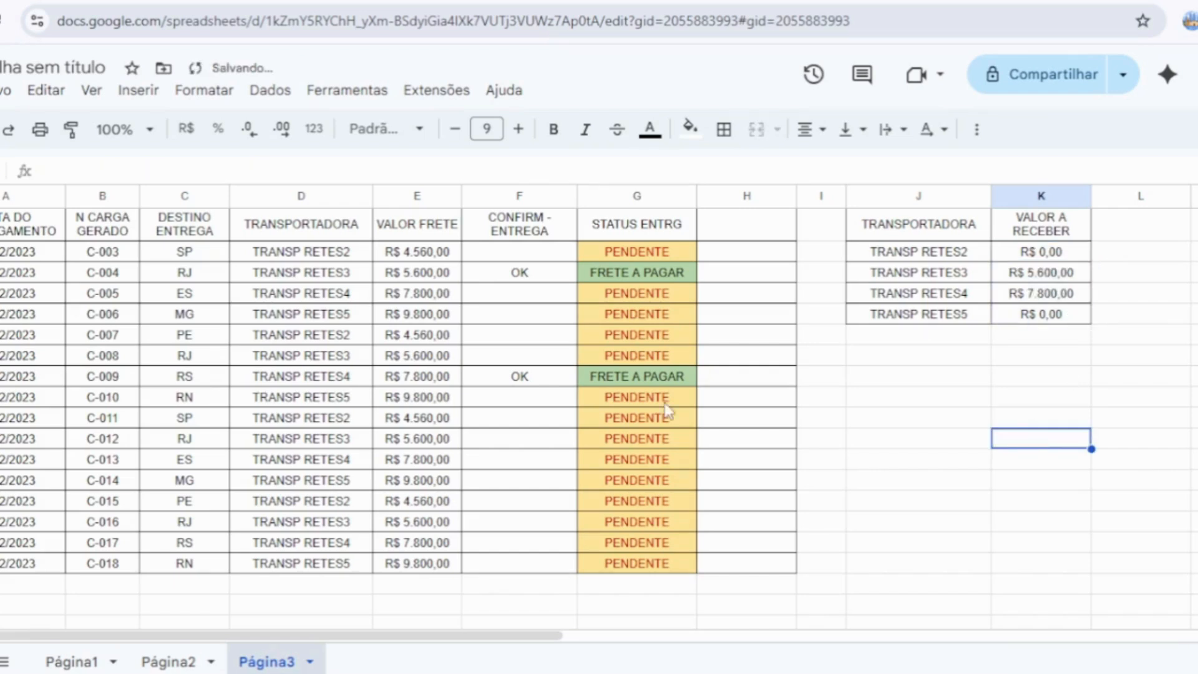
Step: Confirm delivery of loads C-014 and C-015 by entering OK in F13 and F14
left_click(500, 473)
type("OK")
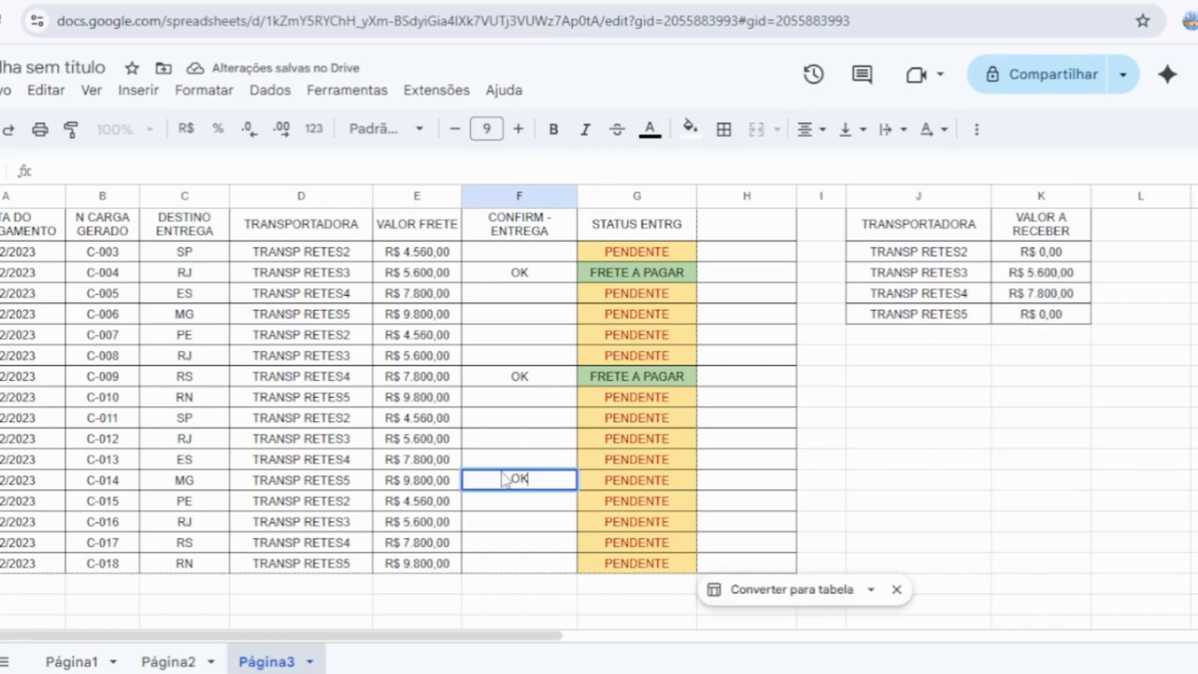
key("Return")
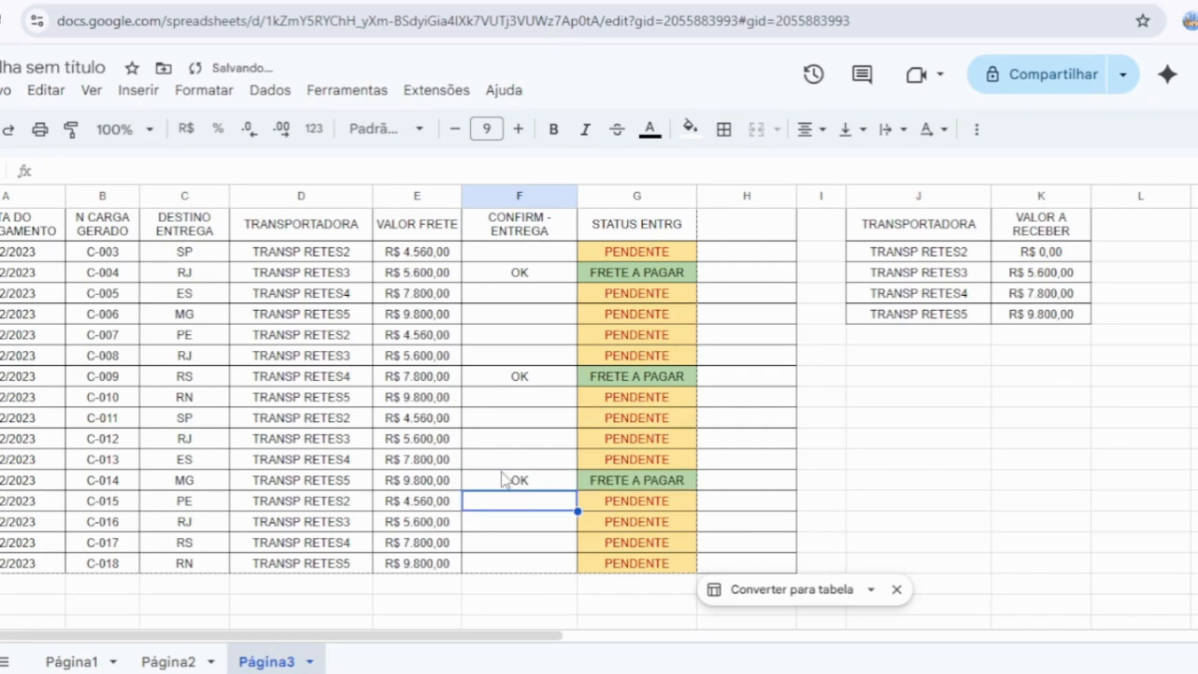
type("OK")
key("Return")
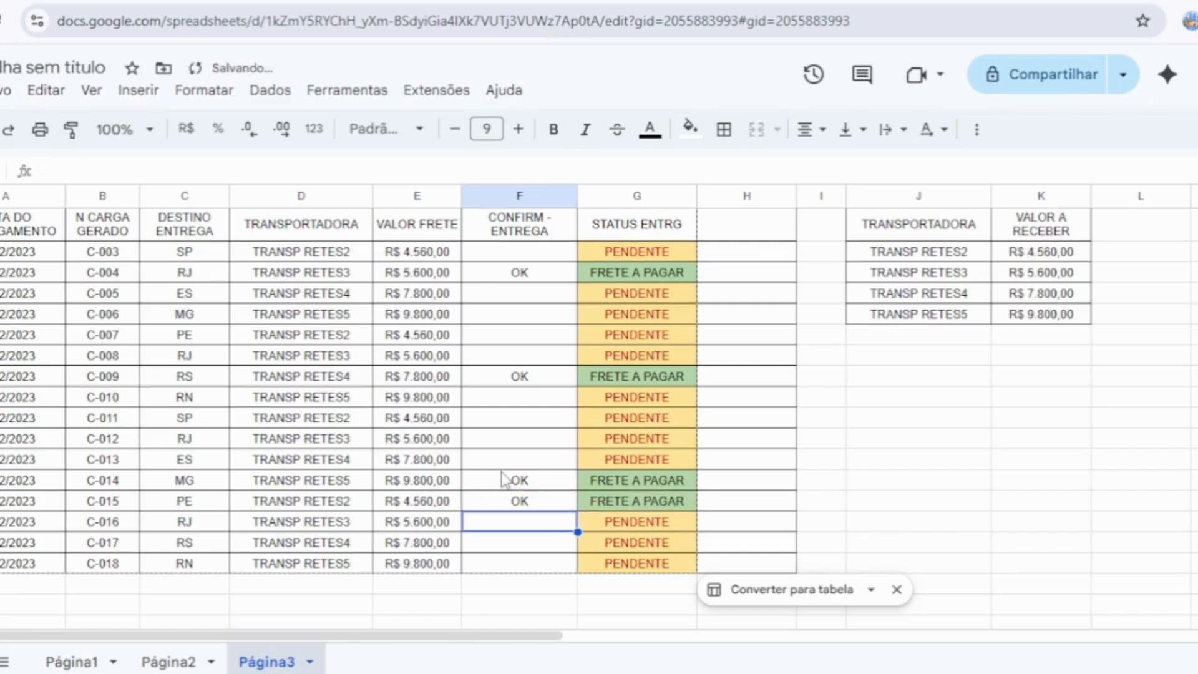
Step: Confirm delivery of loads C-016 and C-017 by entering OK in F15 and F16
type("OK")
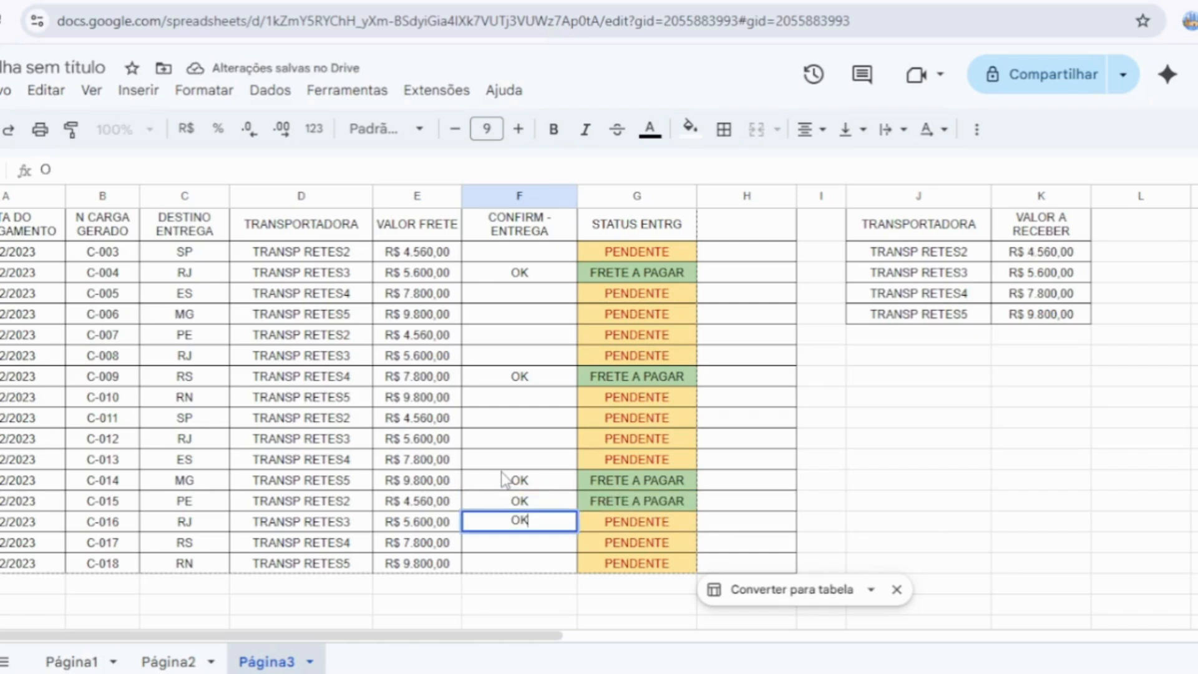
key("Return")
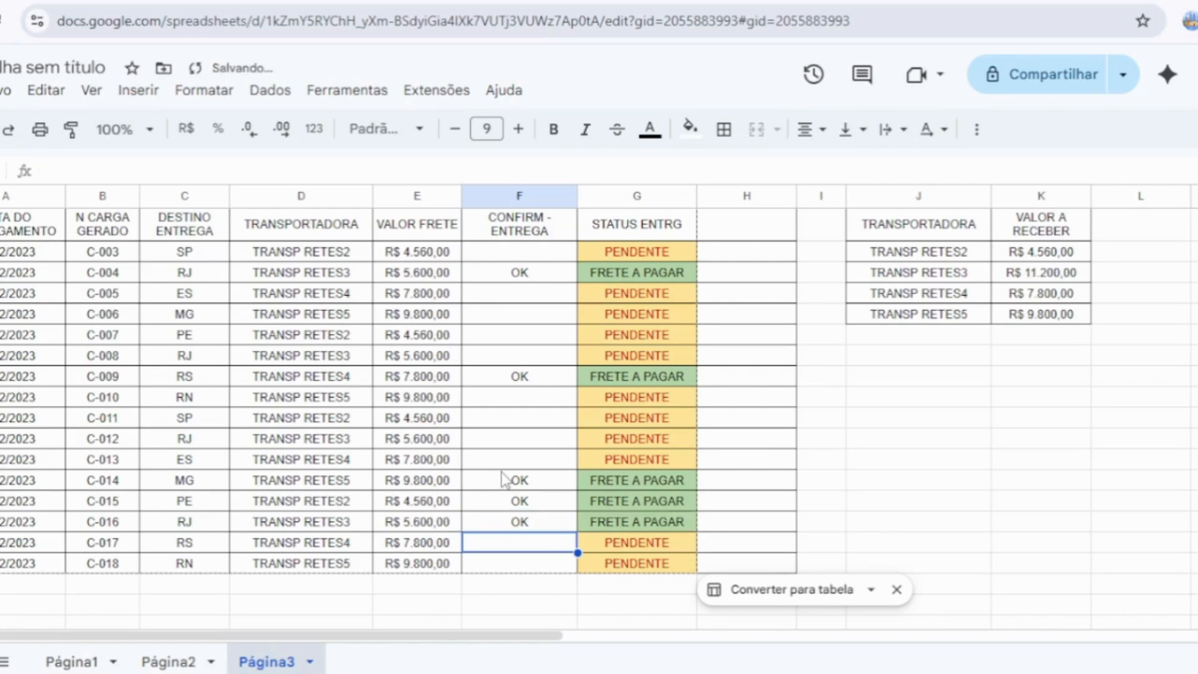
type("OK")
key("Return")
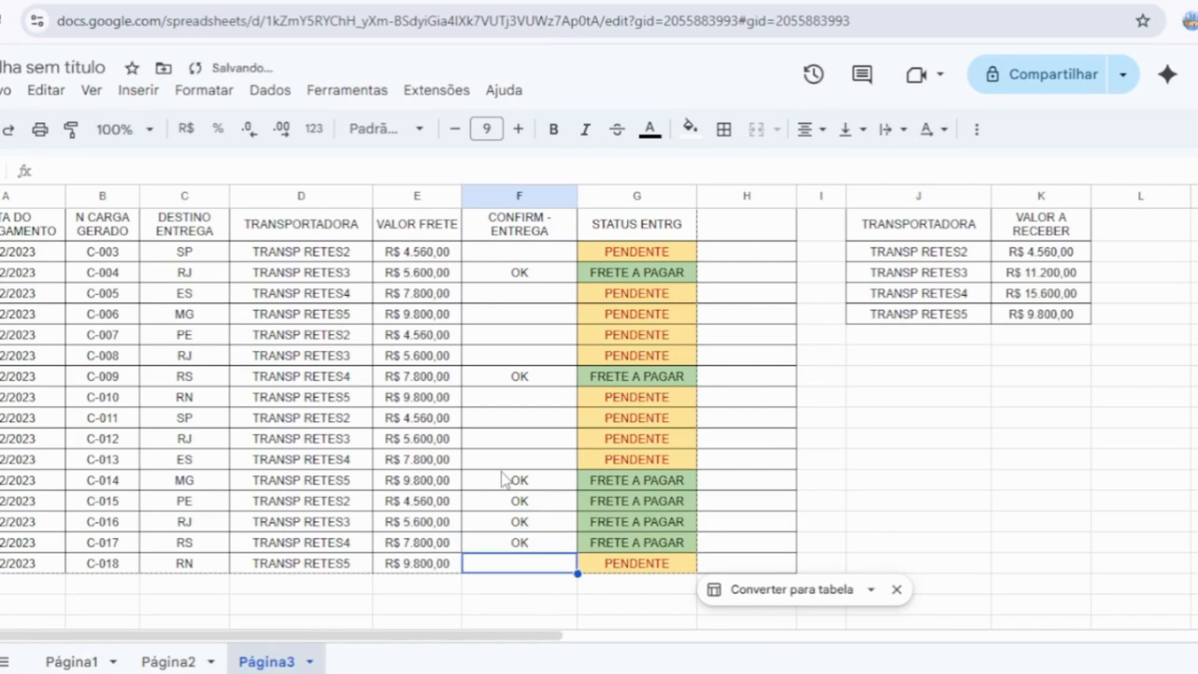
Step: Confirm delivery of loads C-005 and C-006 by entering OK in F4 and F5
left_click(547, 297)
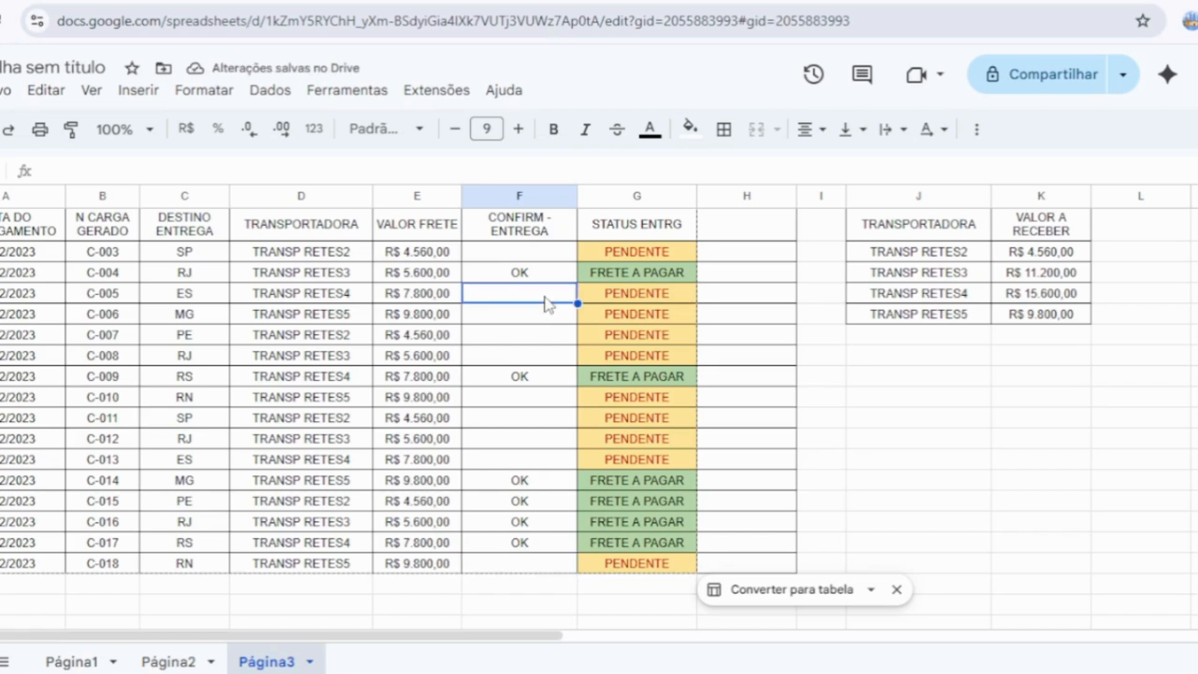
type("OK")
key("Return")
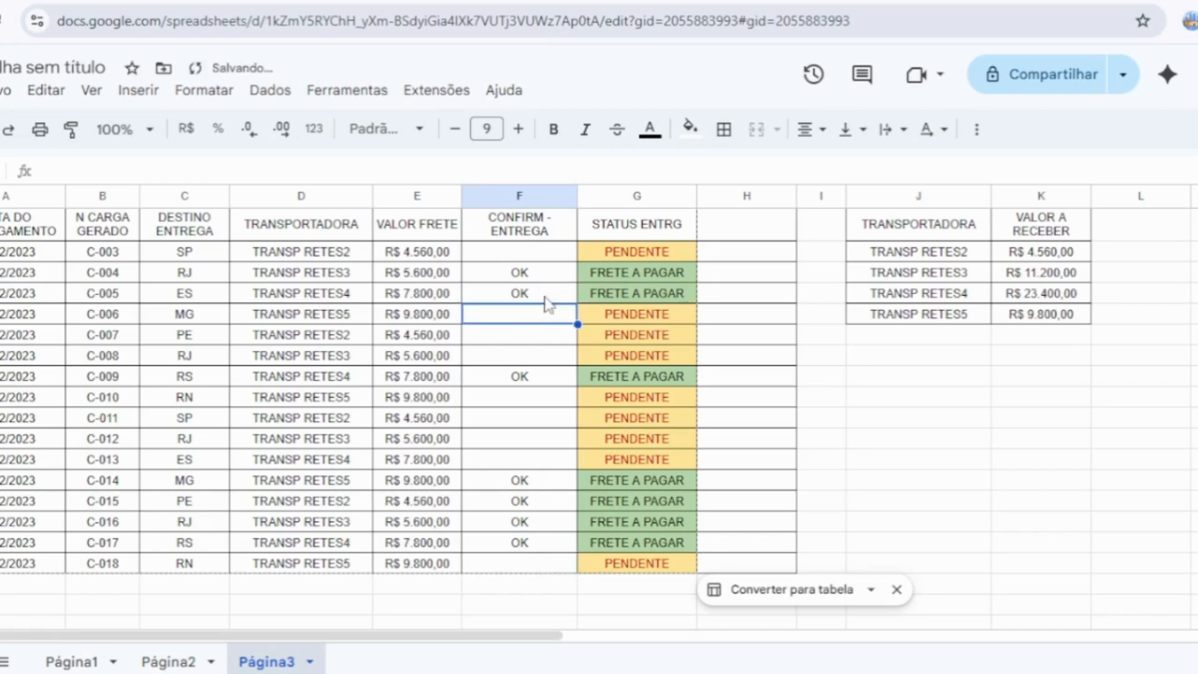
type("PK")
key("BackSpace")
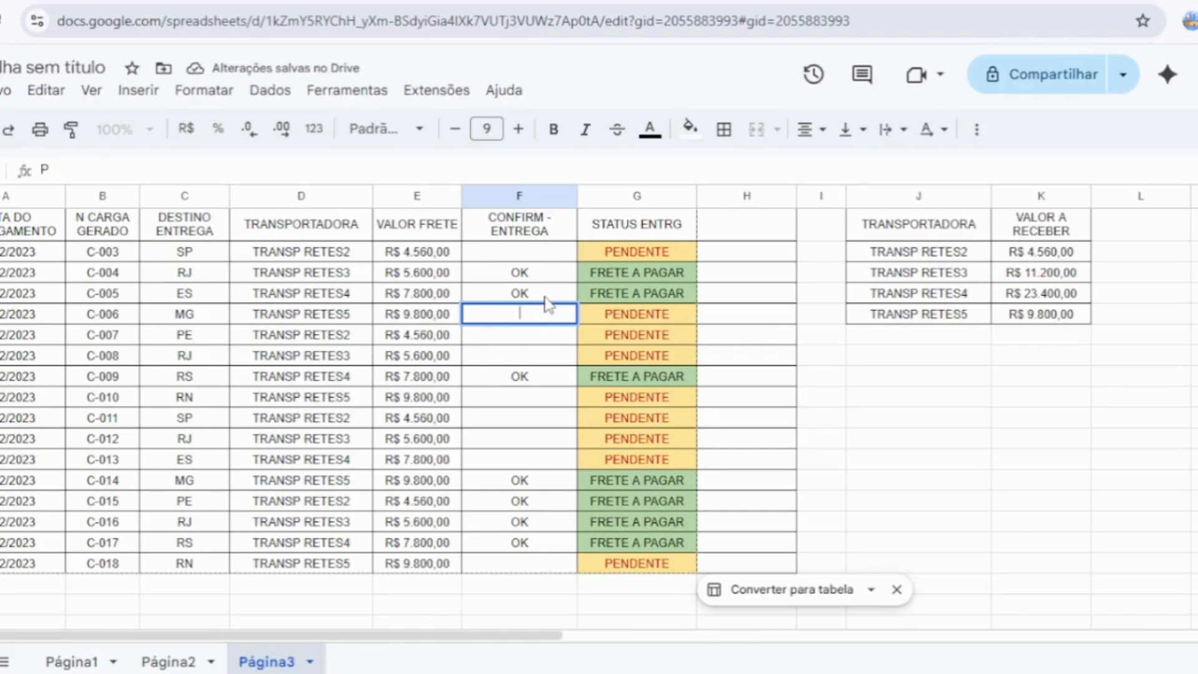
key("BackSpace")
type("OK")
key("Return")
Step: Enter OP as the delivery confirmation of load C-007 in F6 and inspect the status formula in G6
type("OP")
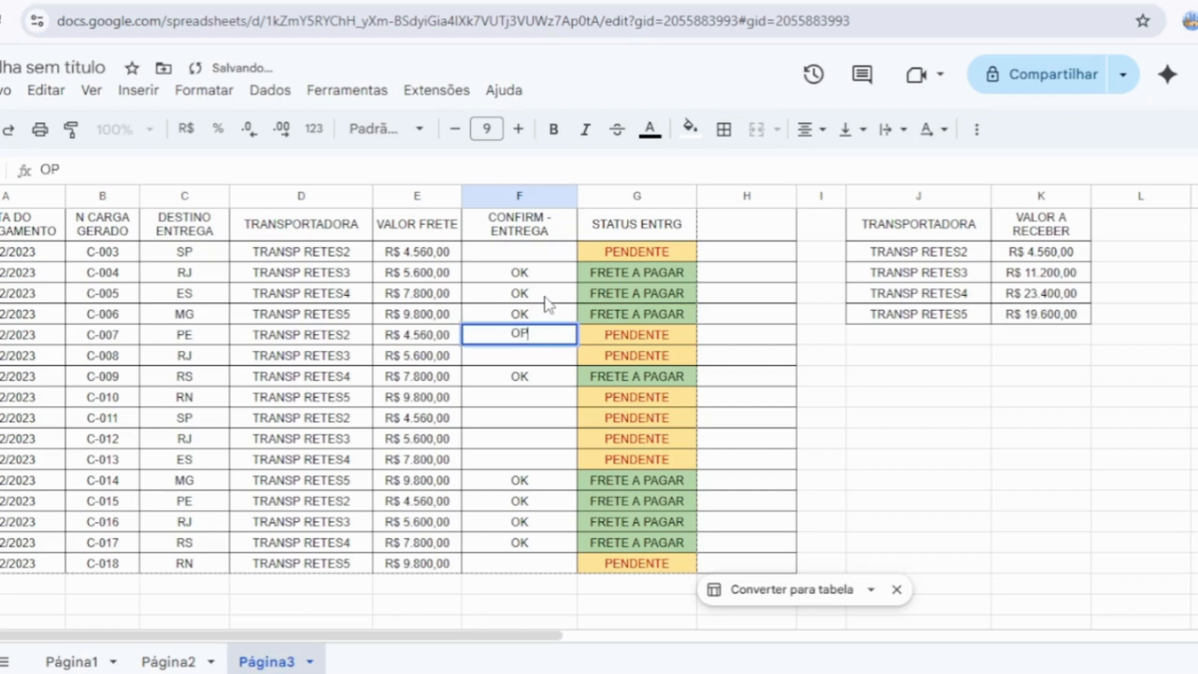
key("Return")
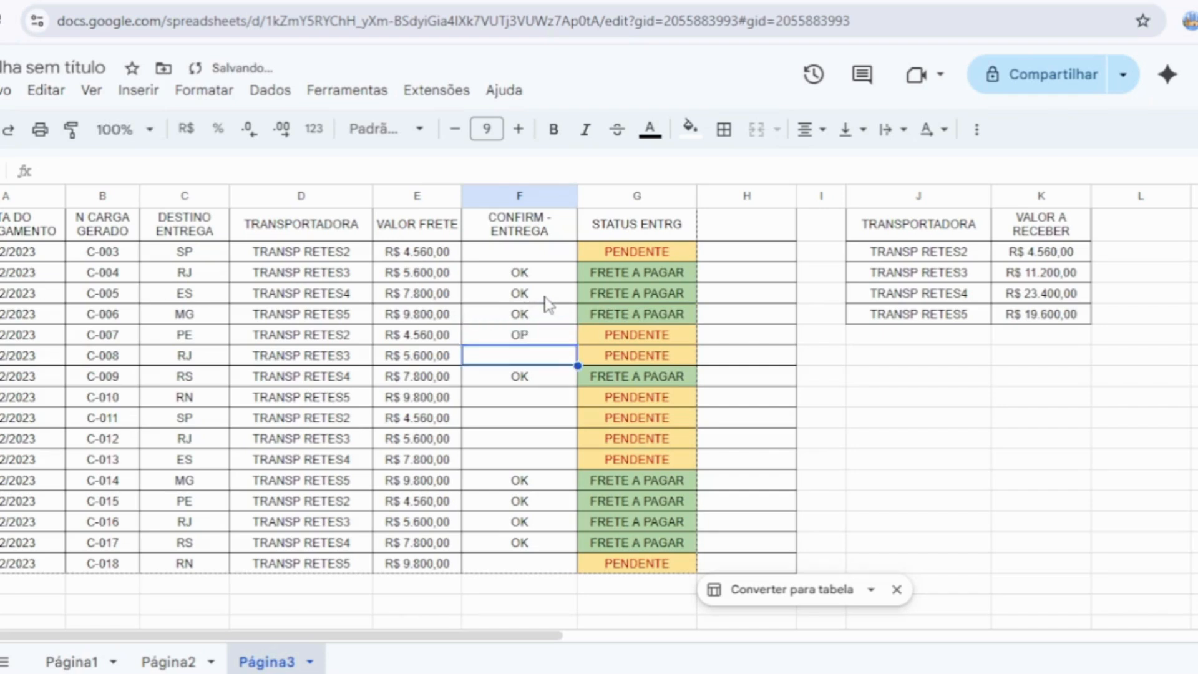
key("Up")
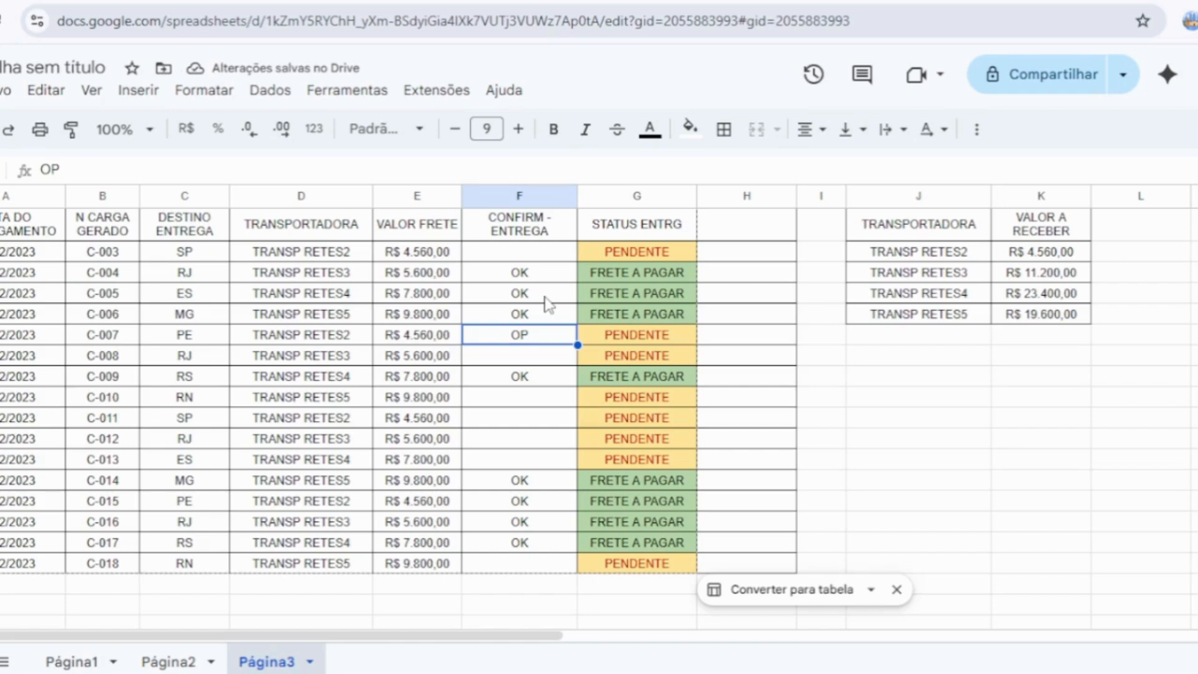
left_click(639, 343)
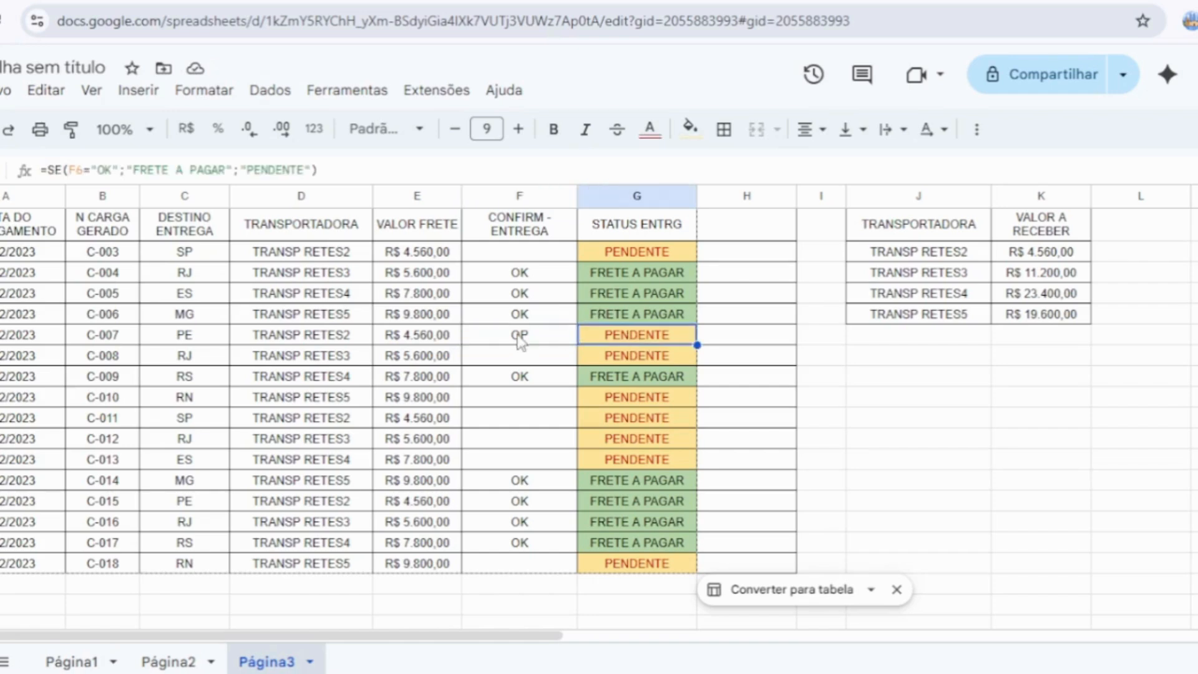
Step: Enter OK in F6 and F7 to confirm delivery of loads C-007 and C-008
left_click(542, 342)
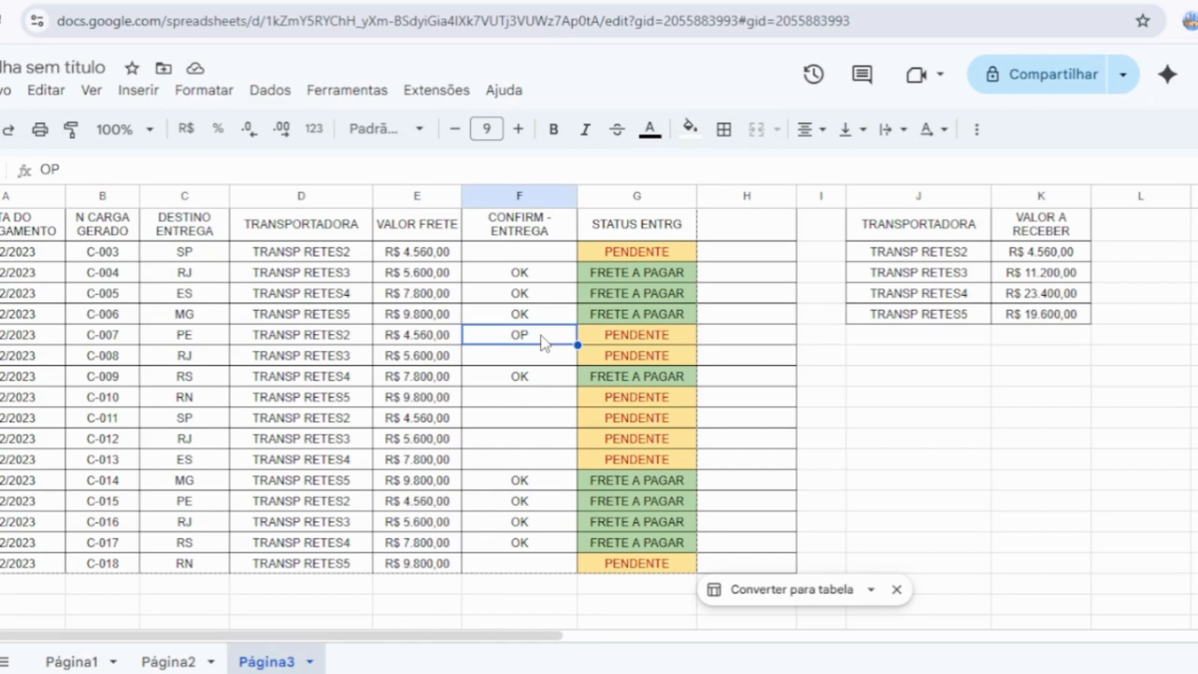
type("OK")
key("Return")
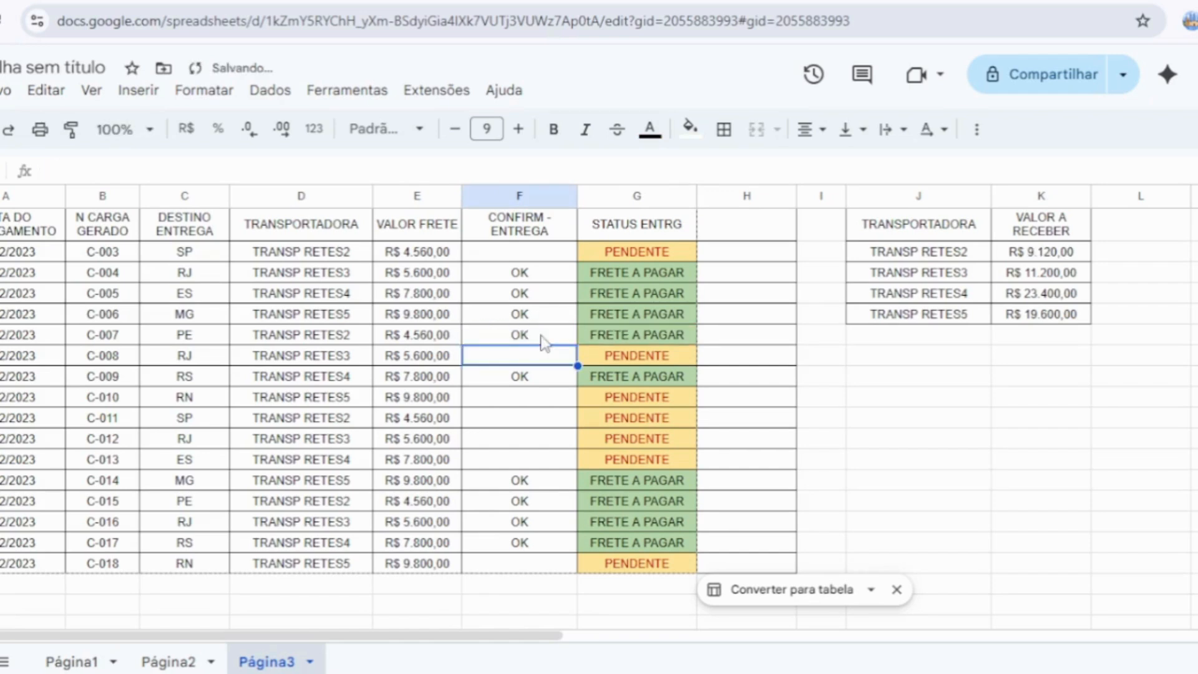
type("OK")
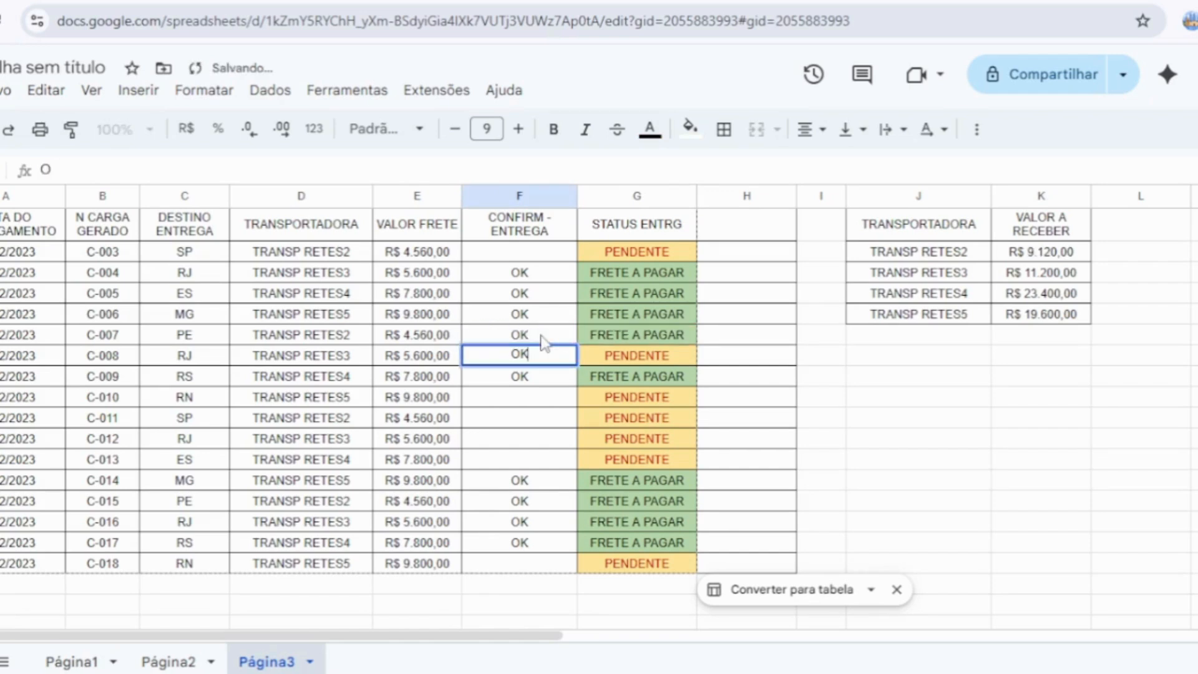
key("Return")
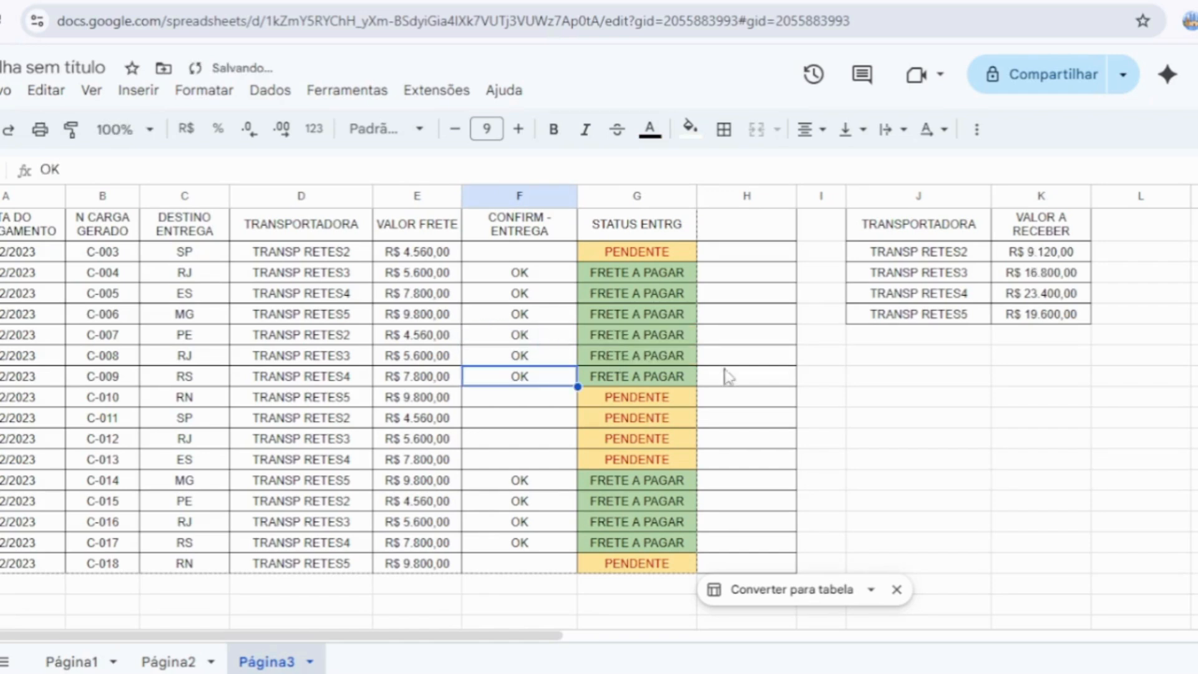
Step: Confirm delivery of loads C-012 and C-011 by entering OK in F11 and F10
left_click(1024, 443)
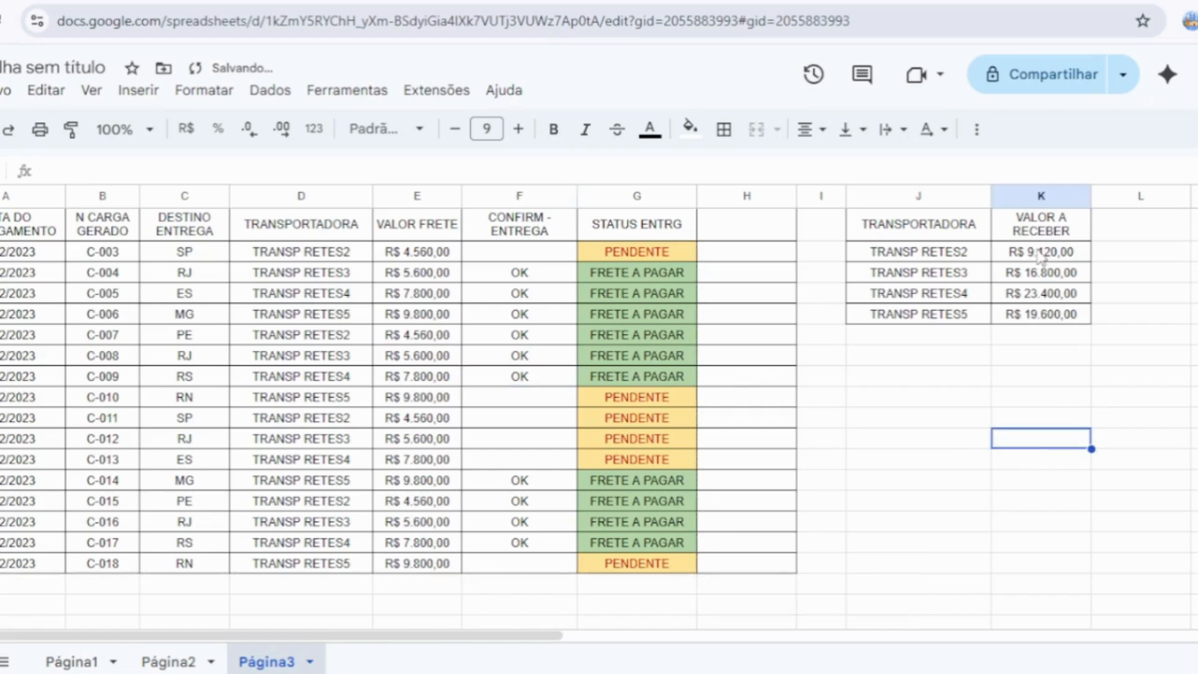
left_click(526, 439)
type("OK")
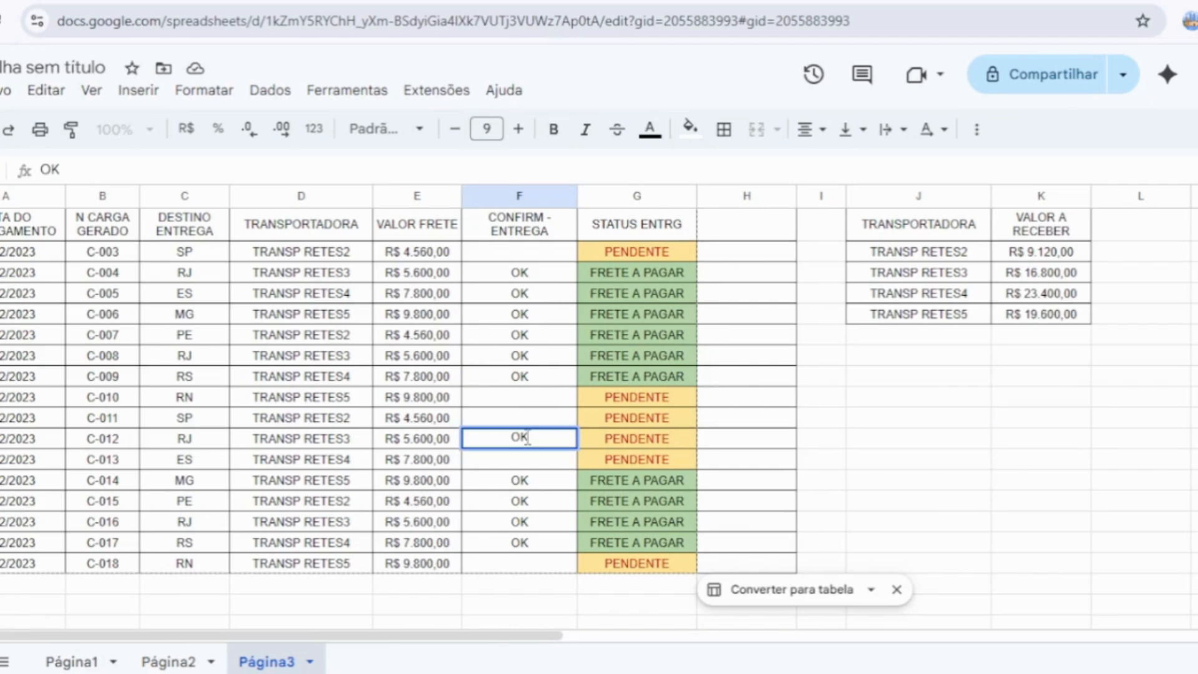
key("Return")
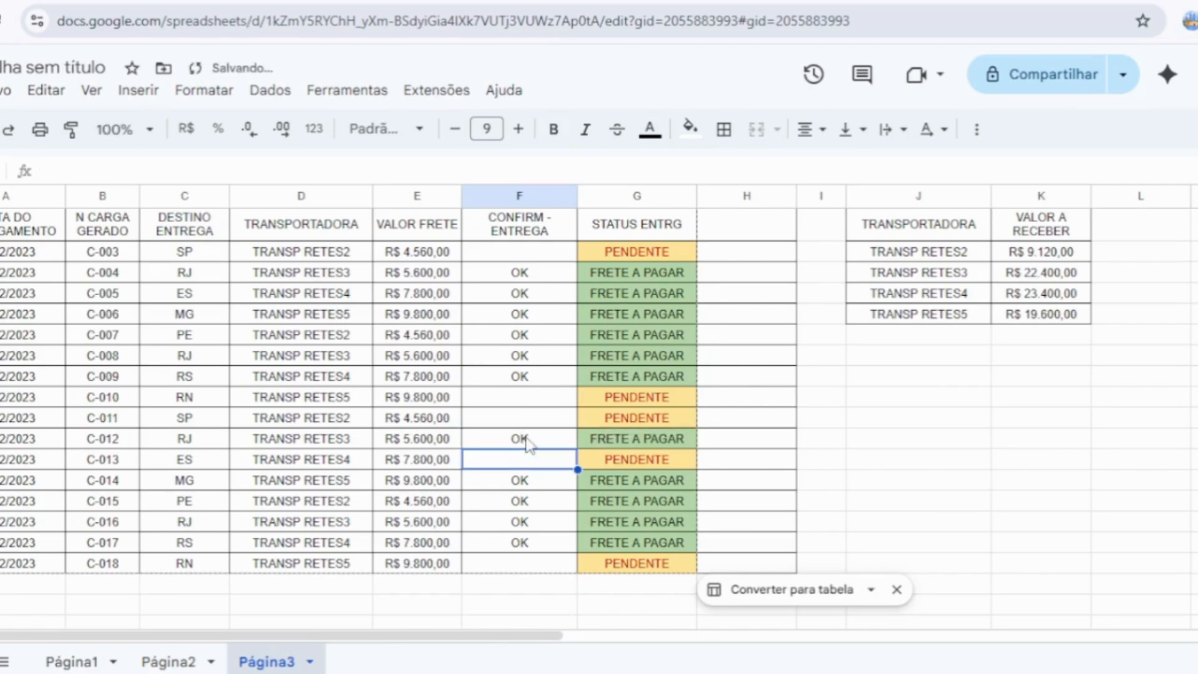
left_click(534, 419)
type("OK")
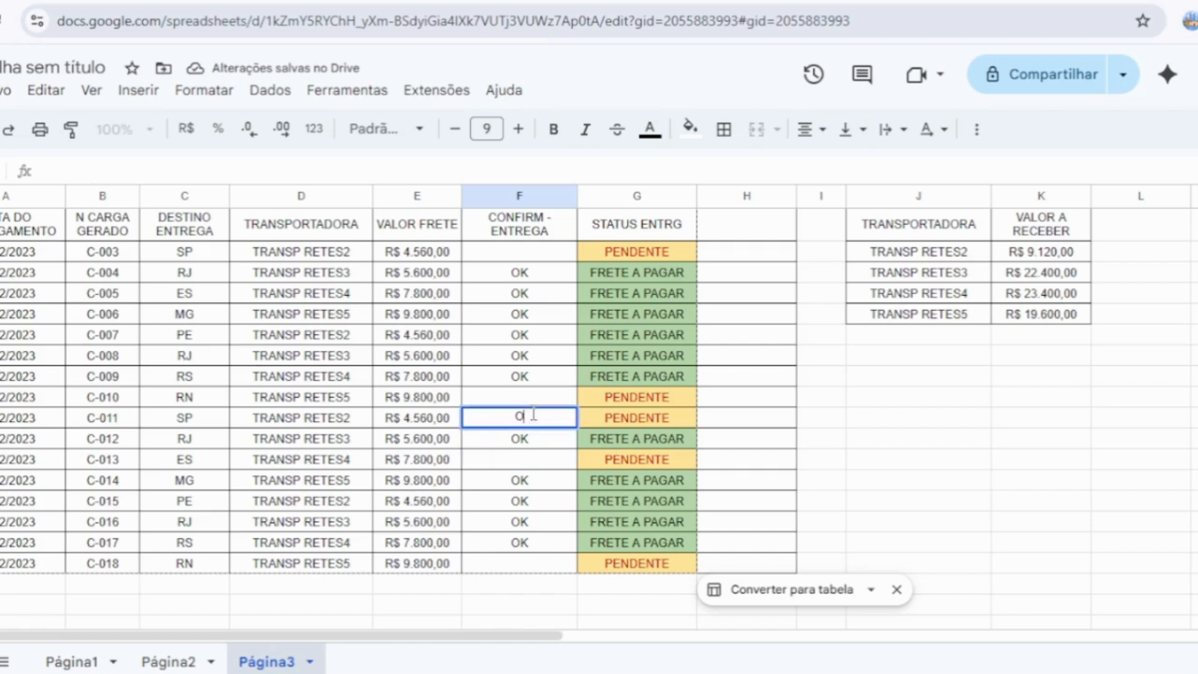
left_click(913, 488)
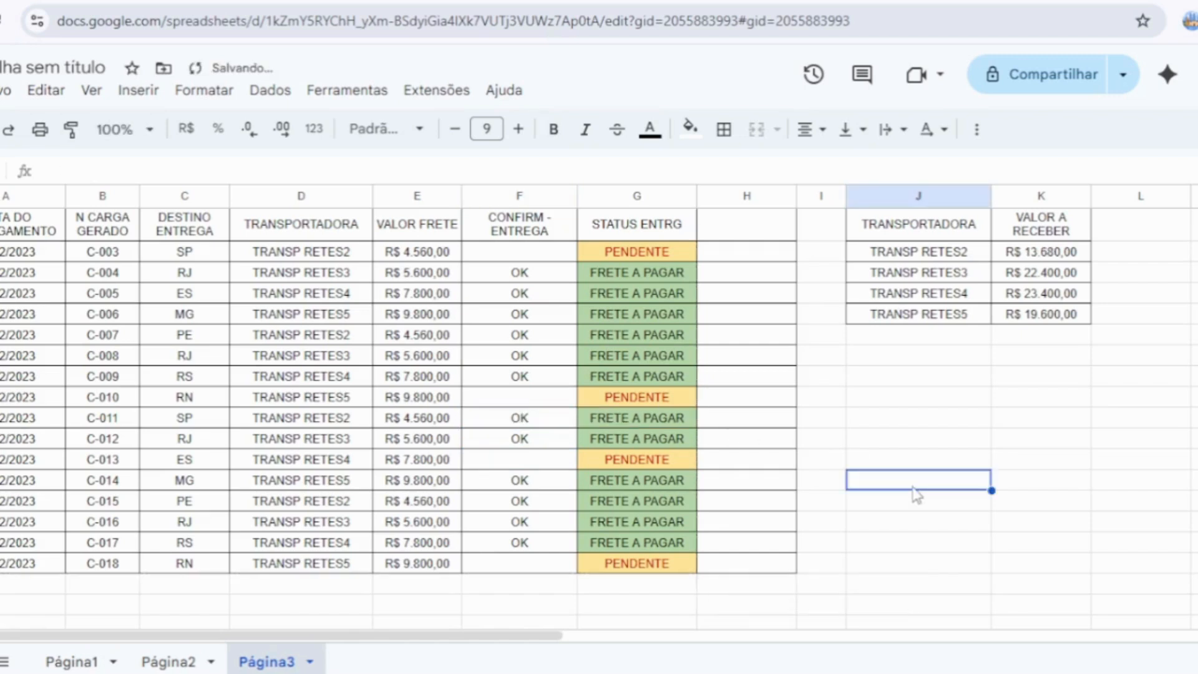
left_click(962, 420)
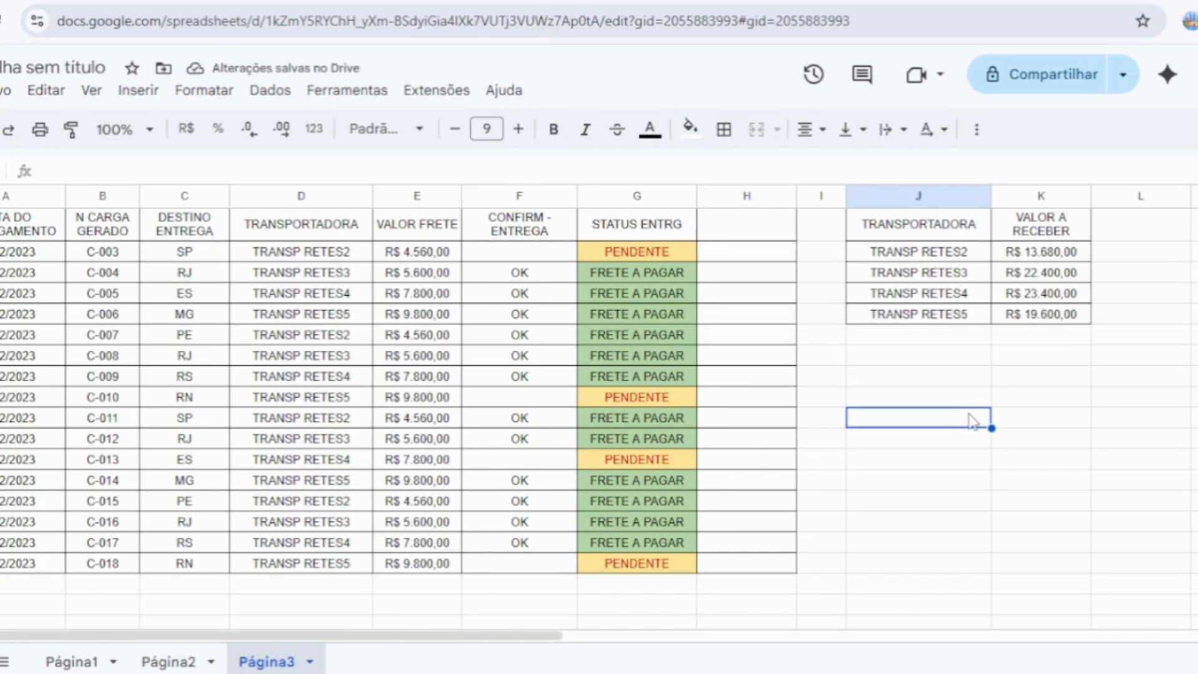
Step: Add the column heading NOTA FISCAL in H1 of the freight table
left_click(752, 232)
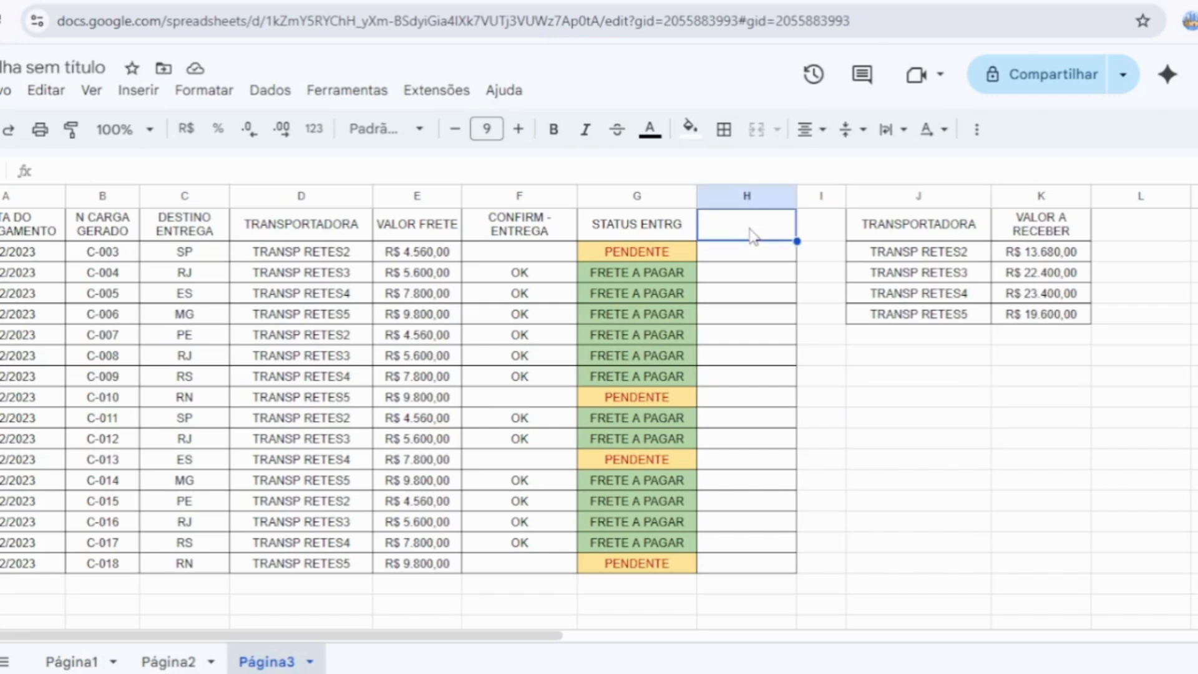
type("NOTA F")
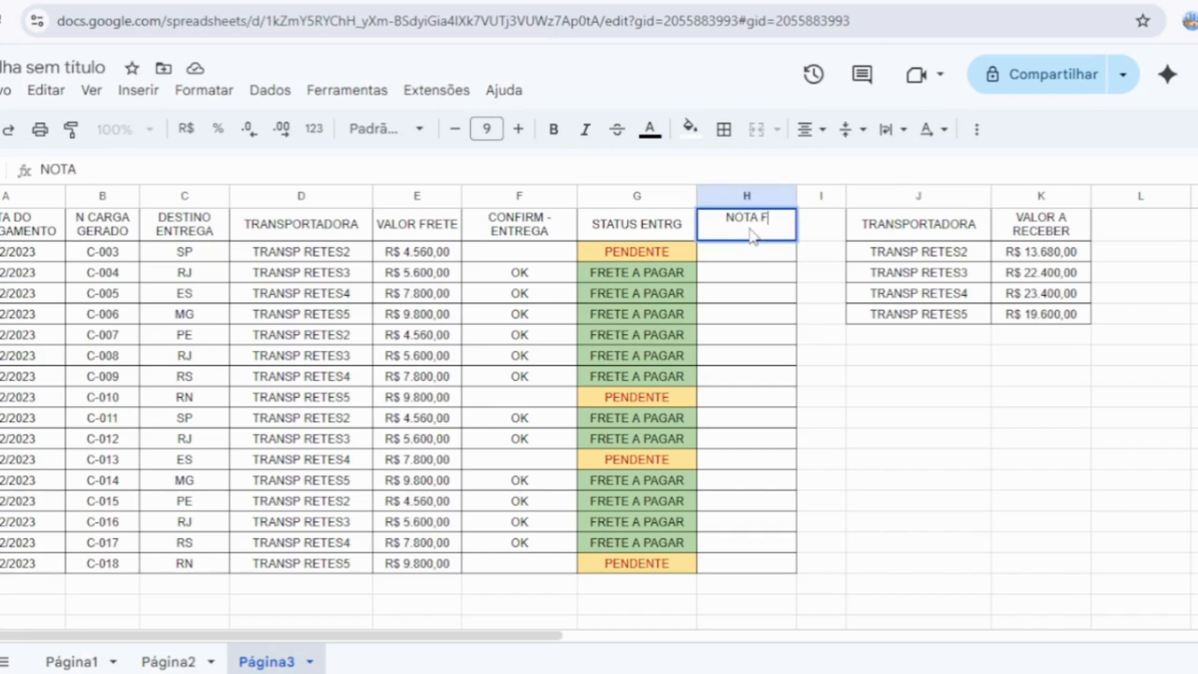
type("ISCAL")
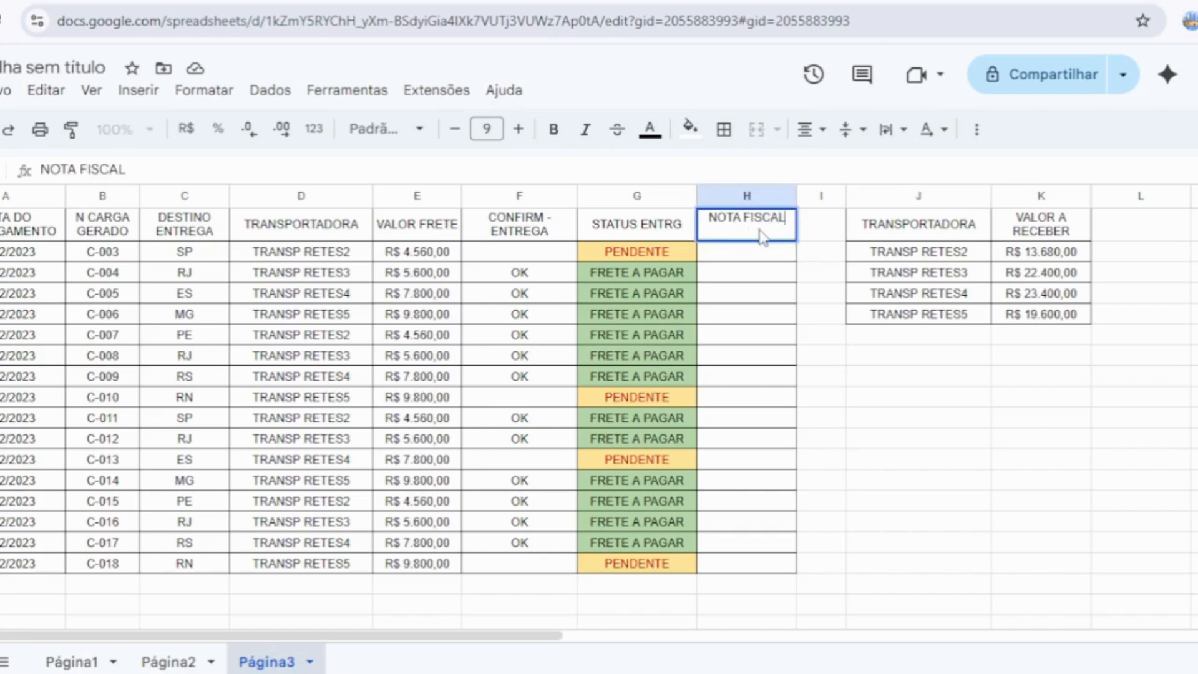
key("Return")
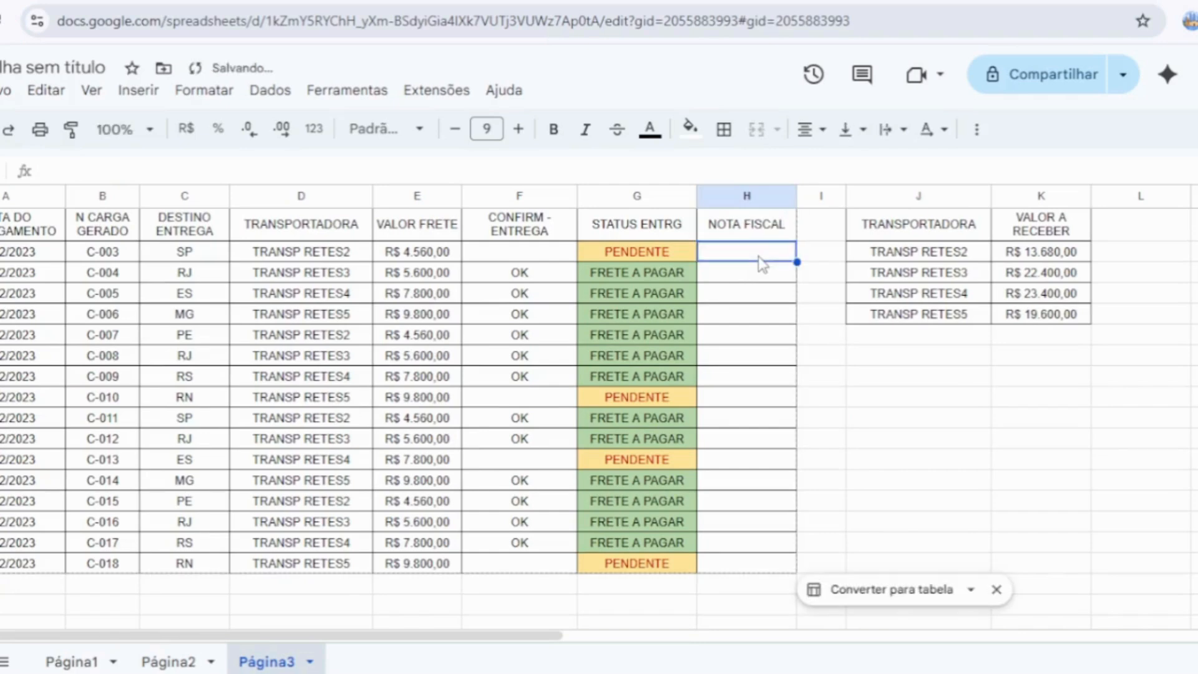
Step: Enter NF-0001 in H2 and auto-fill the invoice number series down to NF-0016 in H17
type("NF-00")
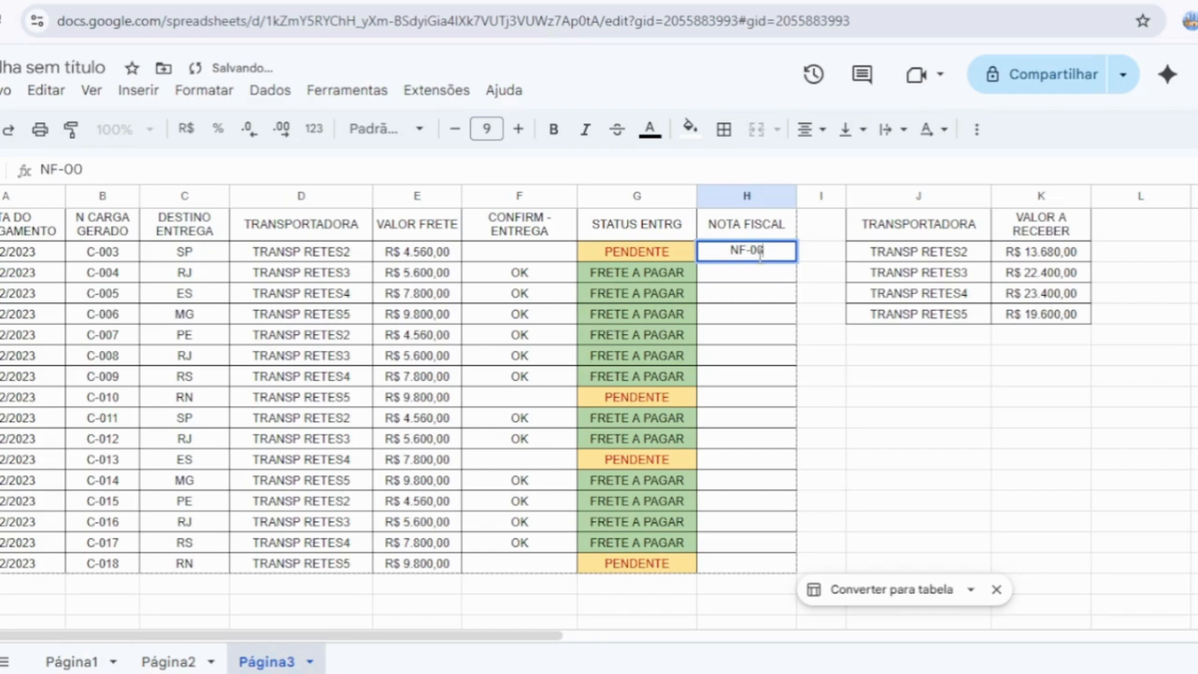
type("01")
key("Return")
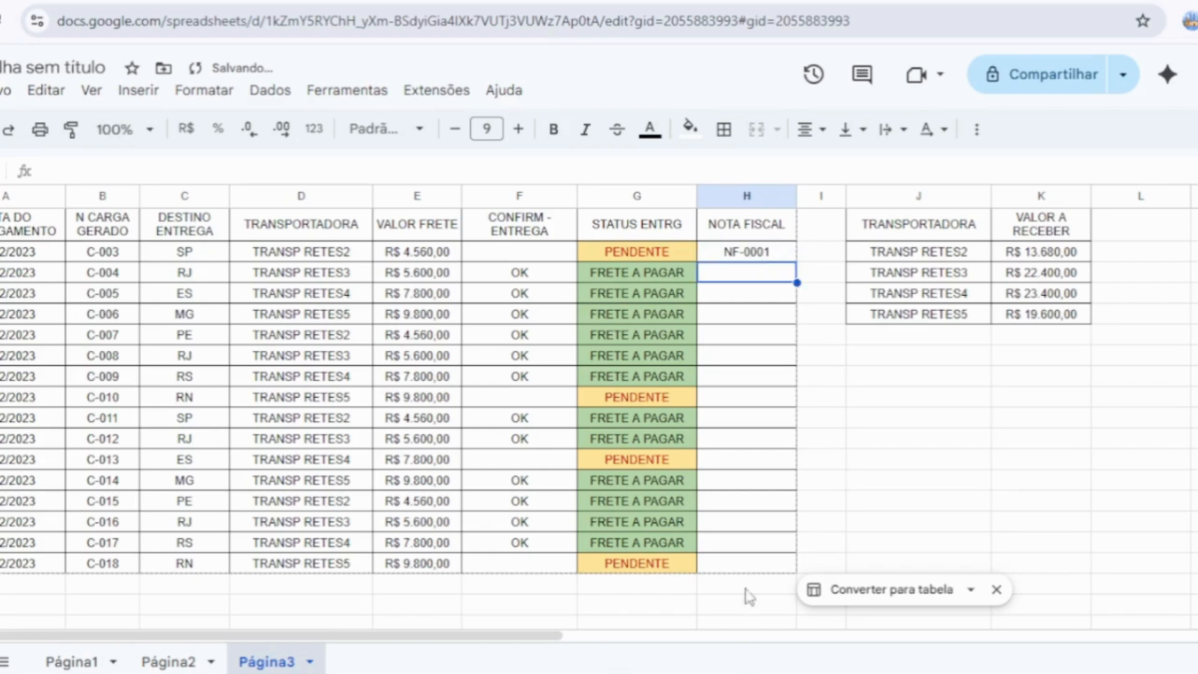
left_click(756, 256)
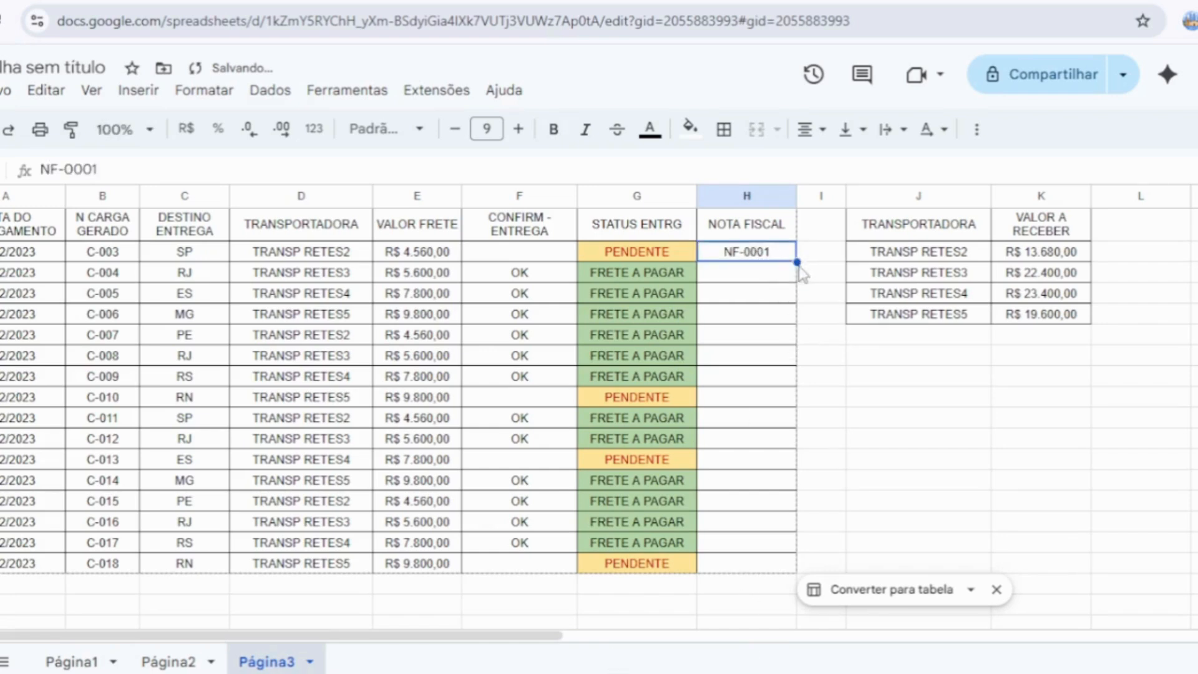
double_click(797, 263)
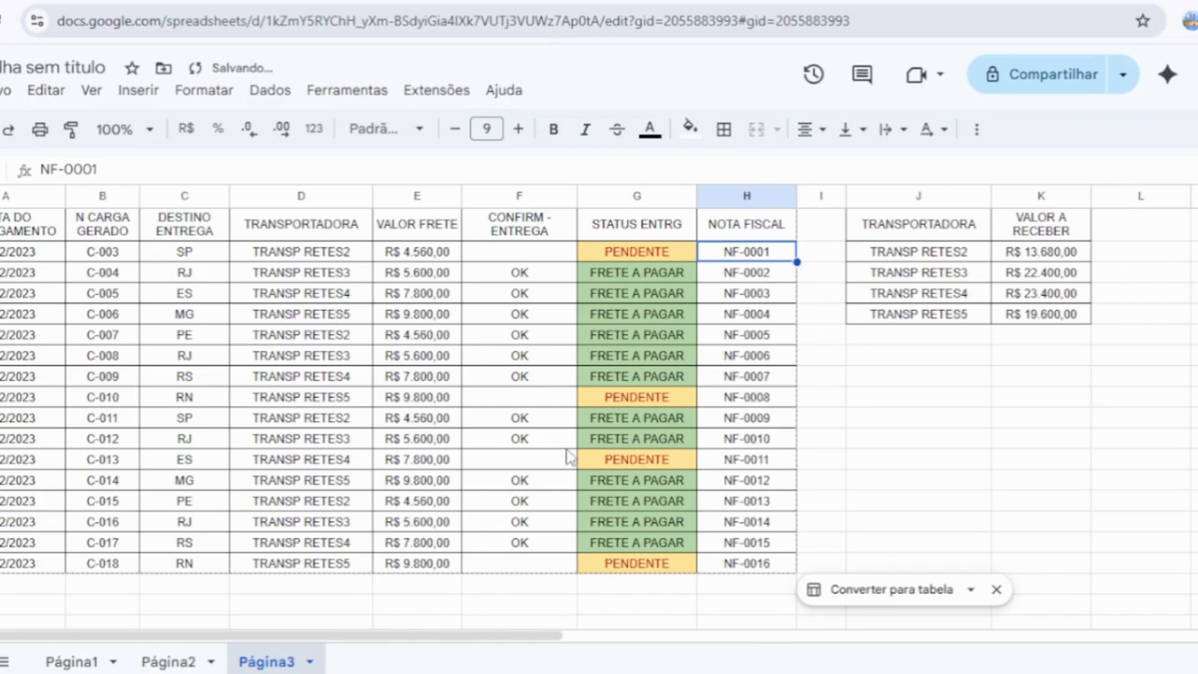
left_click(885, 510)
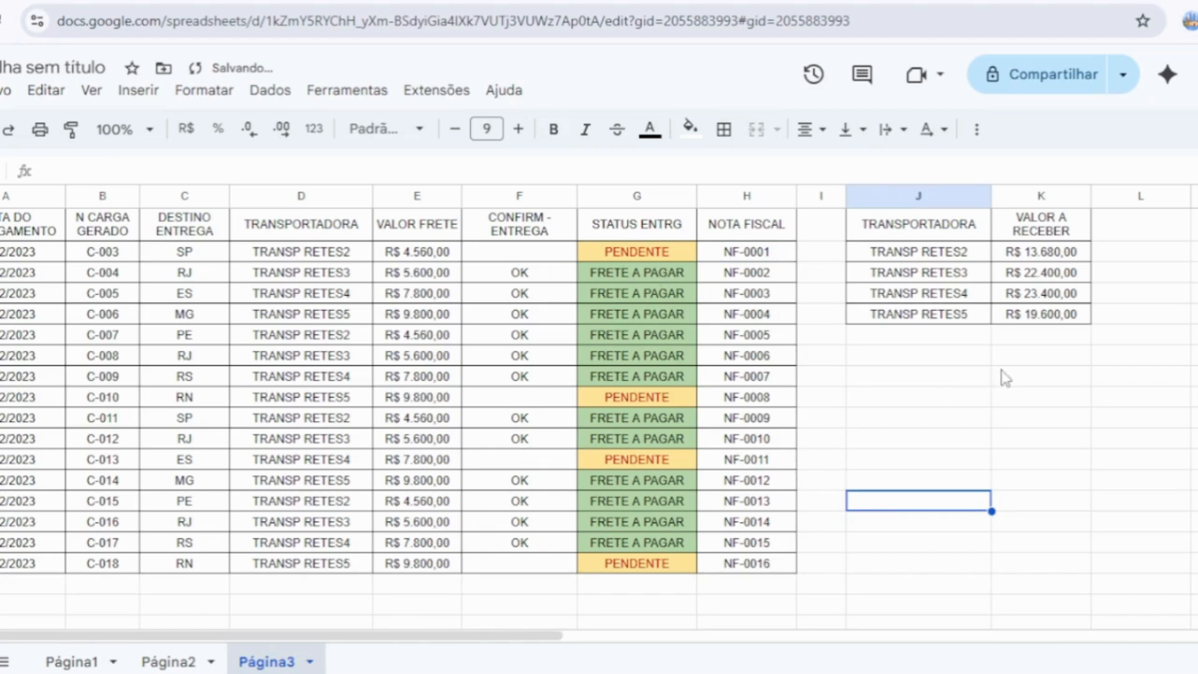
Step: Total the carriers' amounts to receive in K6 with =SOMA(K2:K5)
left_click(1033, 342)
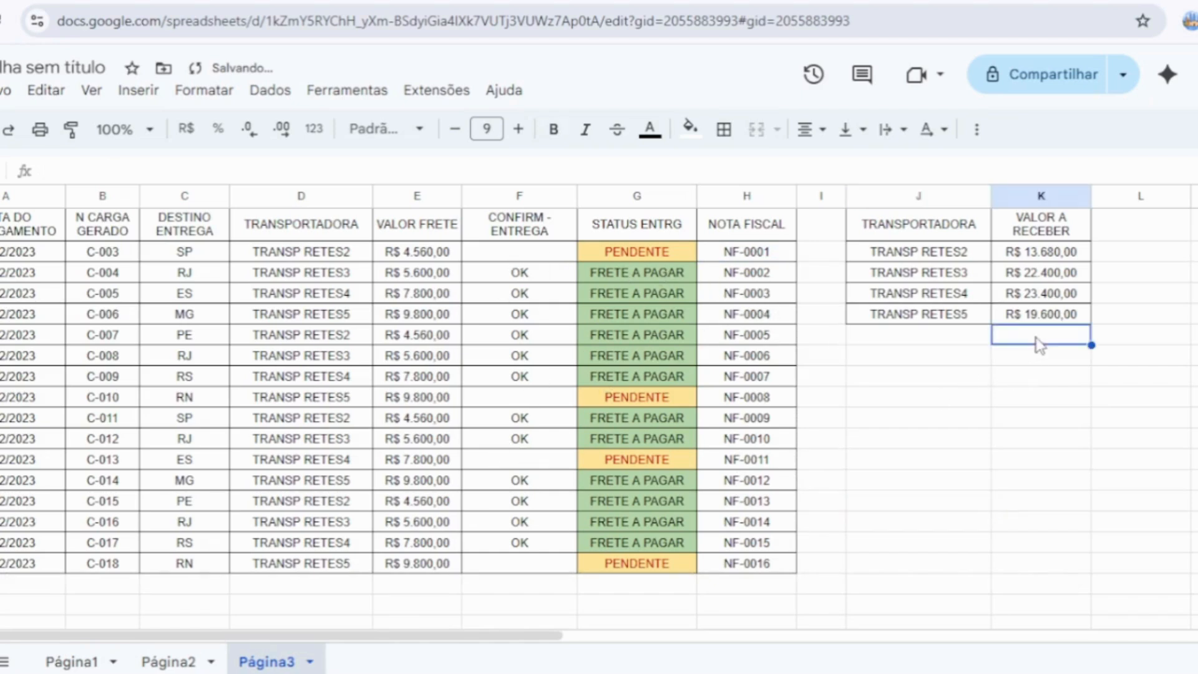
type("=SOMA")
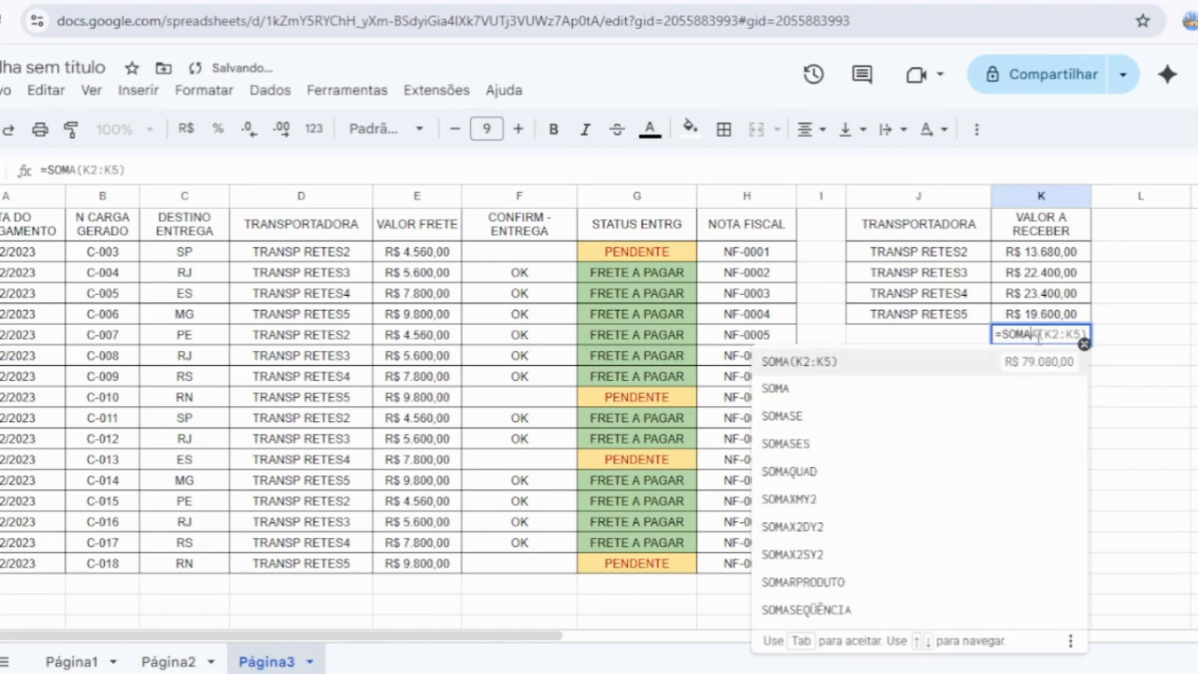
key("Tab")
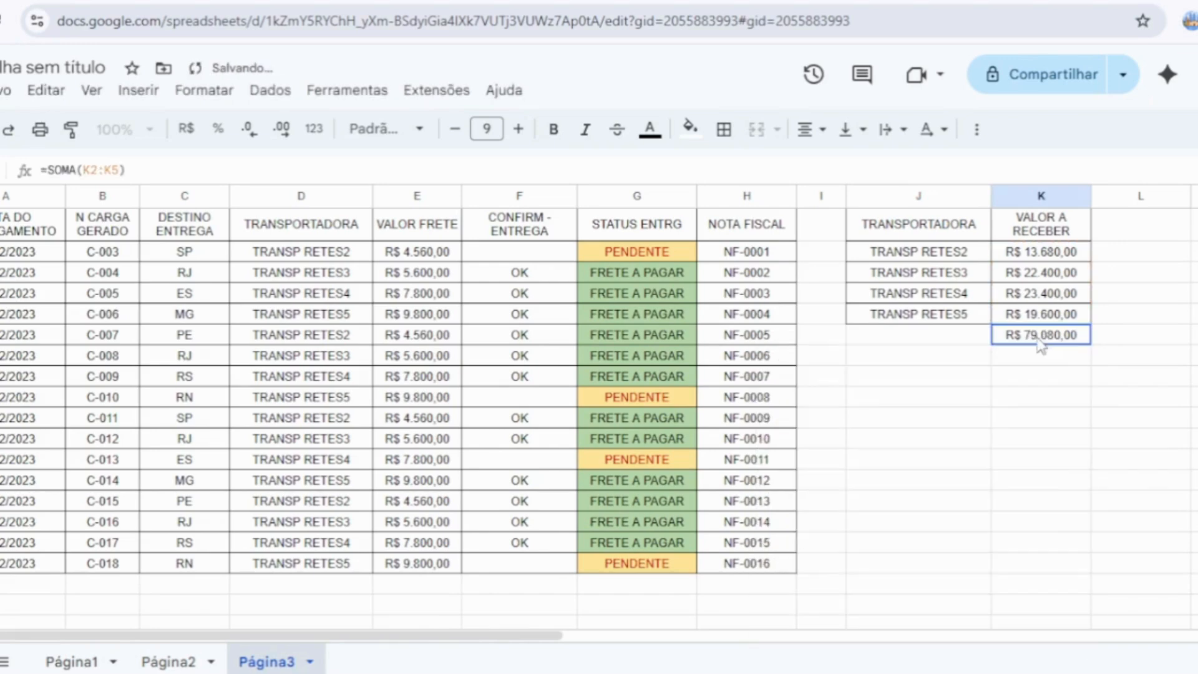
Step: Total the VALOR FRETE column in E18 with =SOMA(E2:E17)
left_click(434, 585)
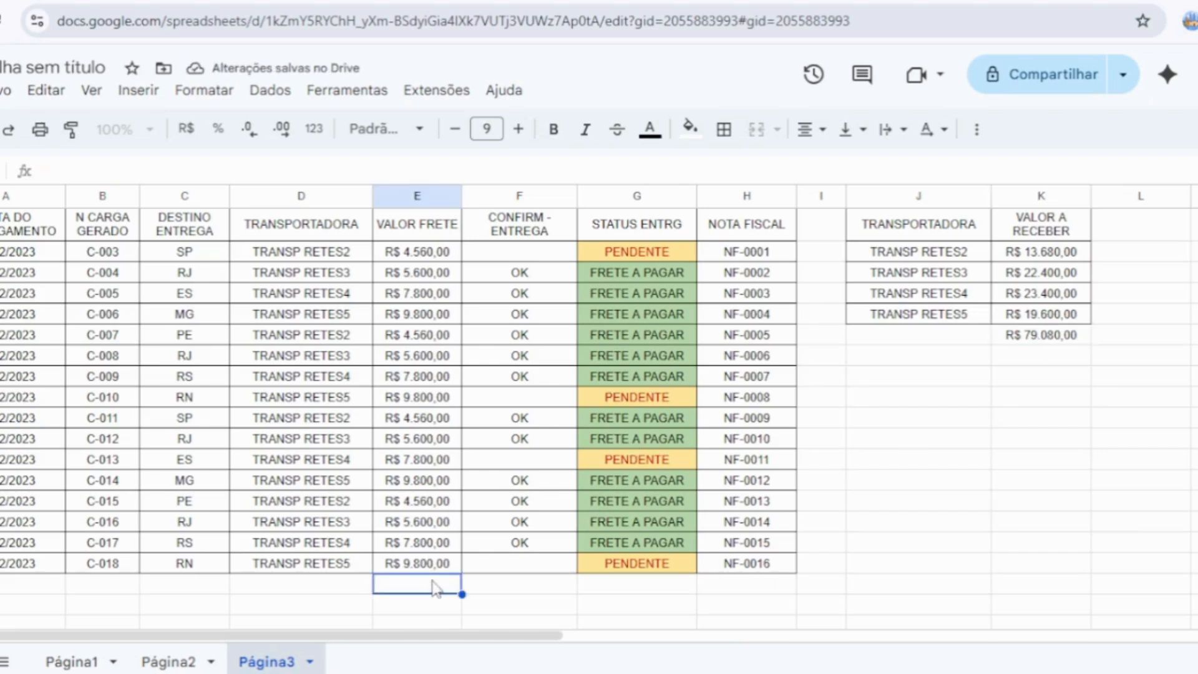
type("=SOMA")
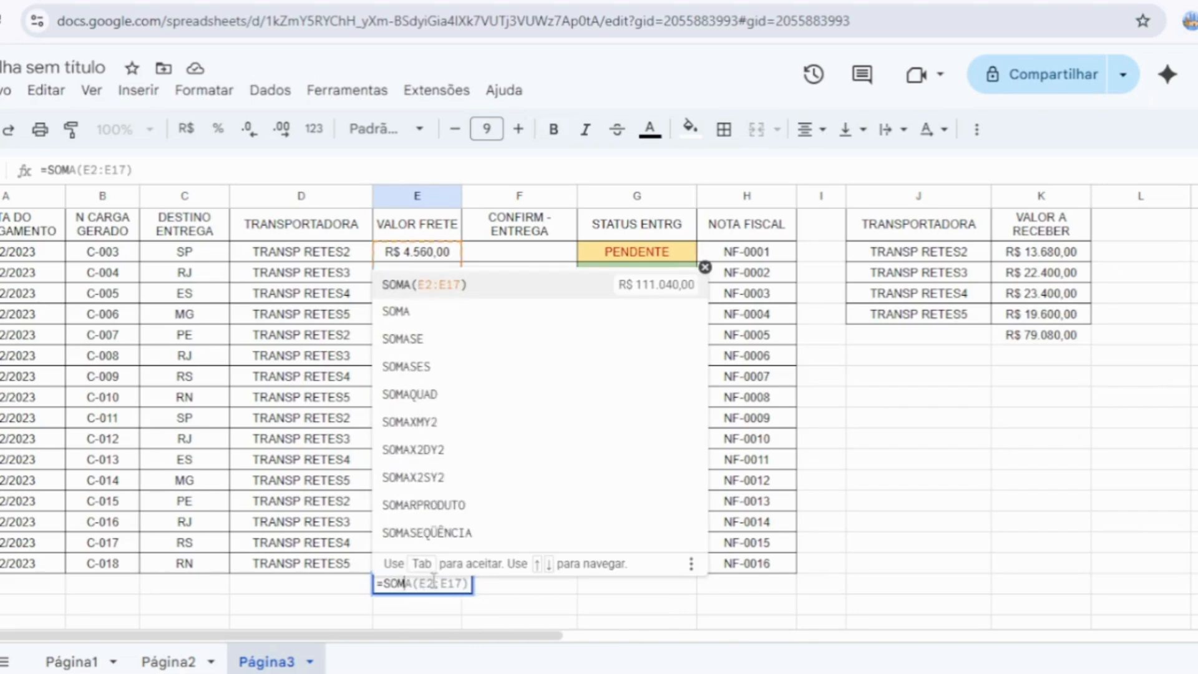
key("Tab")
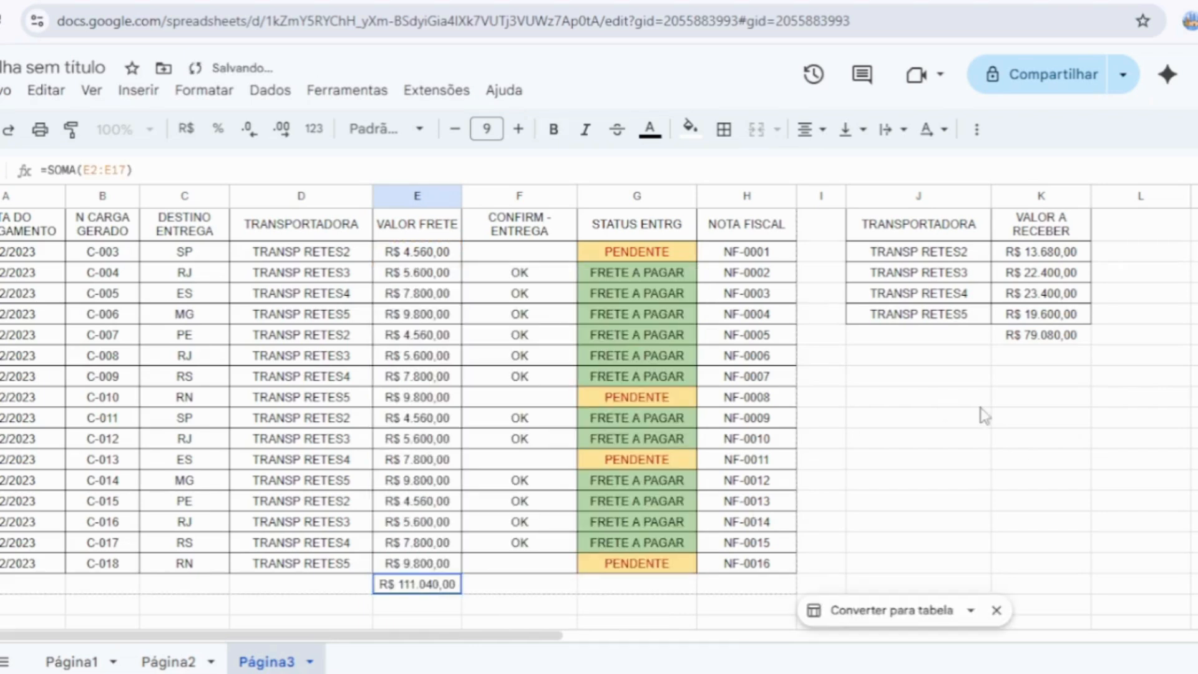
Step: Format the freight table's header row A1:H1 with a blue fill and bold white text
left_click(1018, 443)
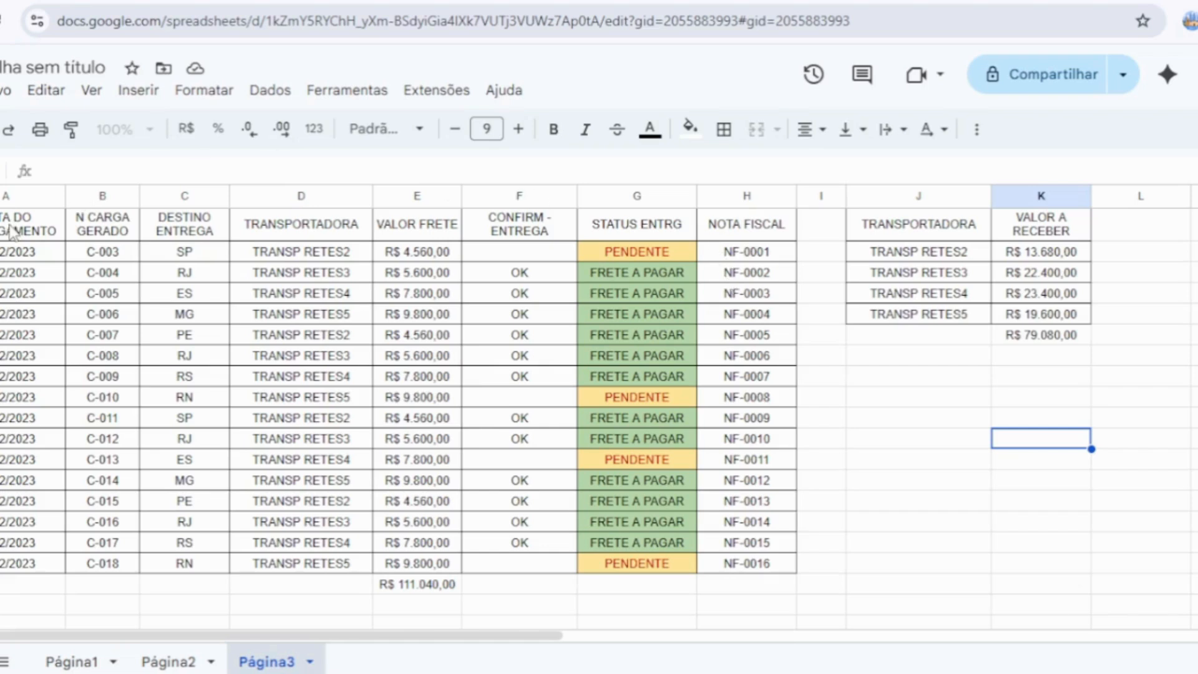
left_click_drag(16, 229, 724, 234)
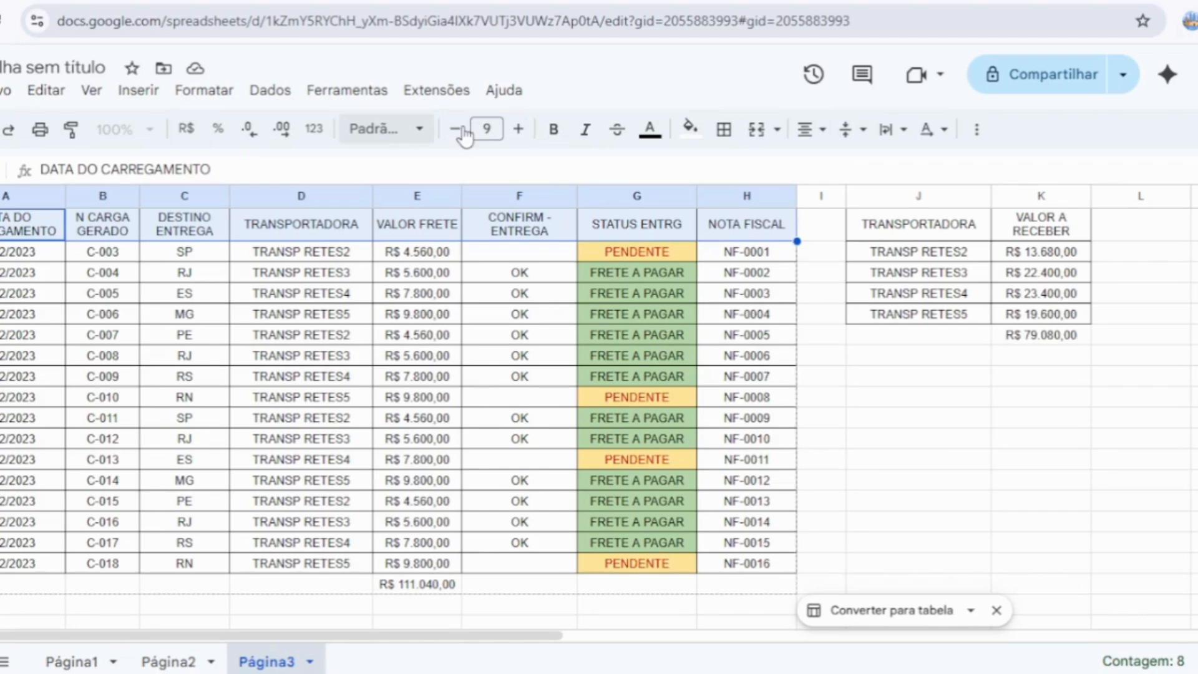
left_click(690, 129)
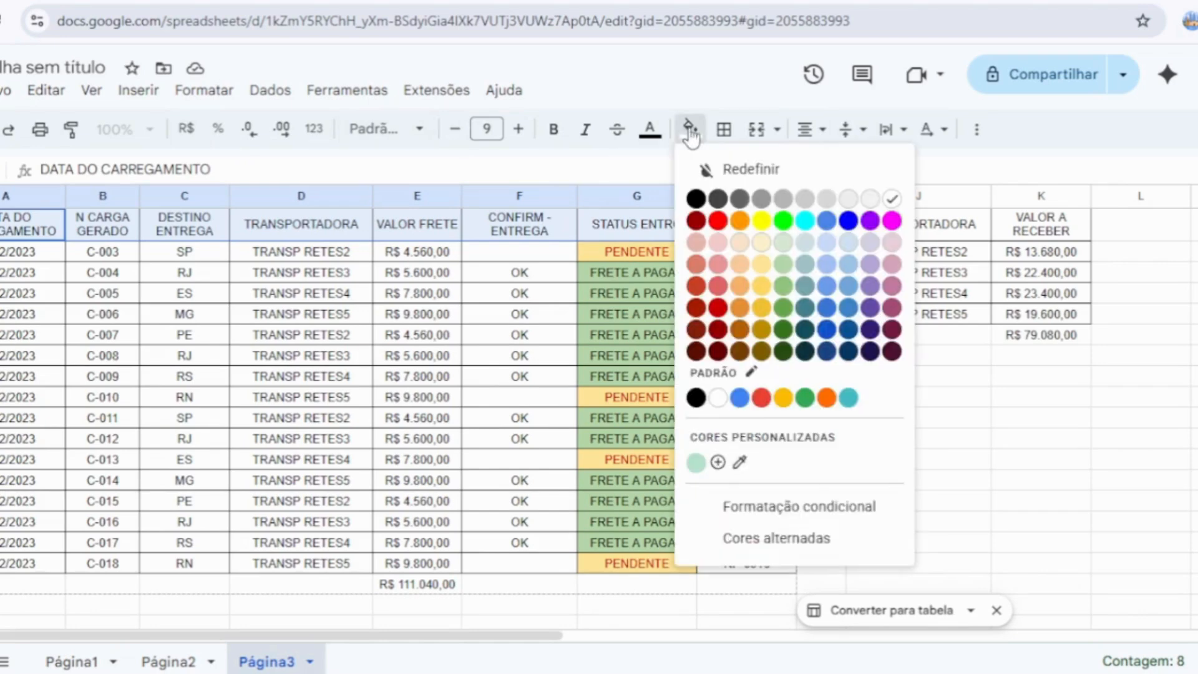
left_click(847, 220)
left_click(649, 129)
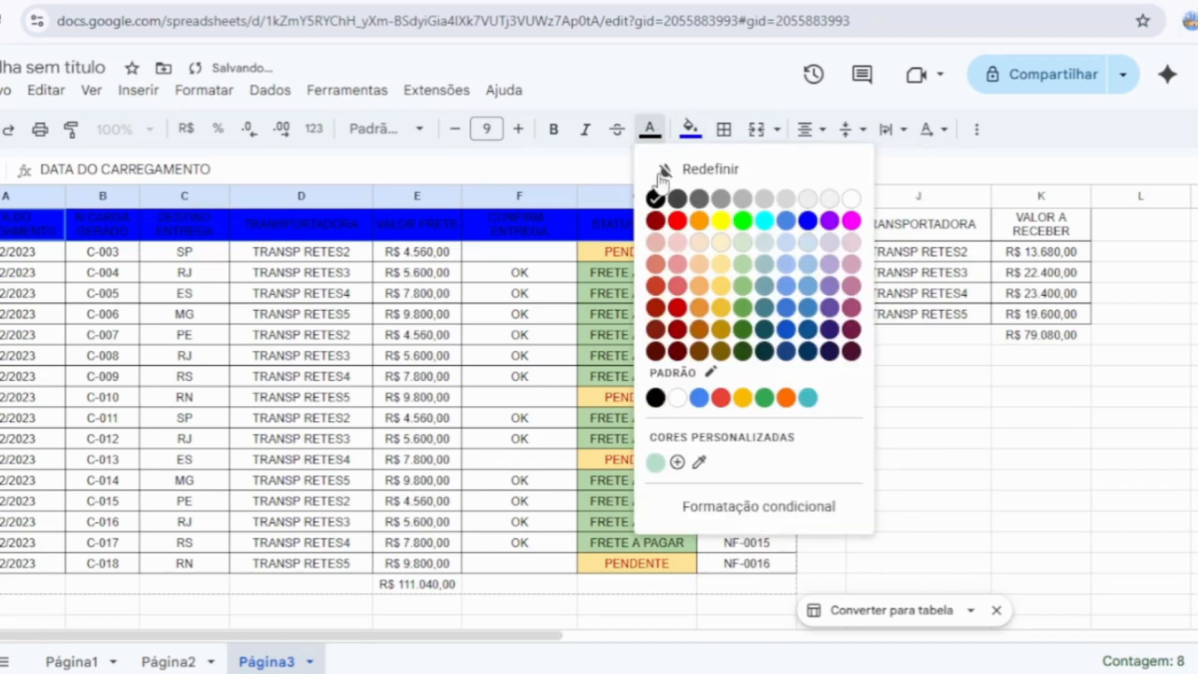
left_click(679, 398)
left_click(1011, 463)
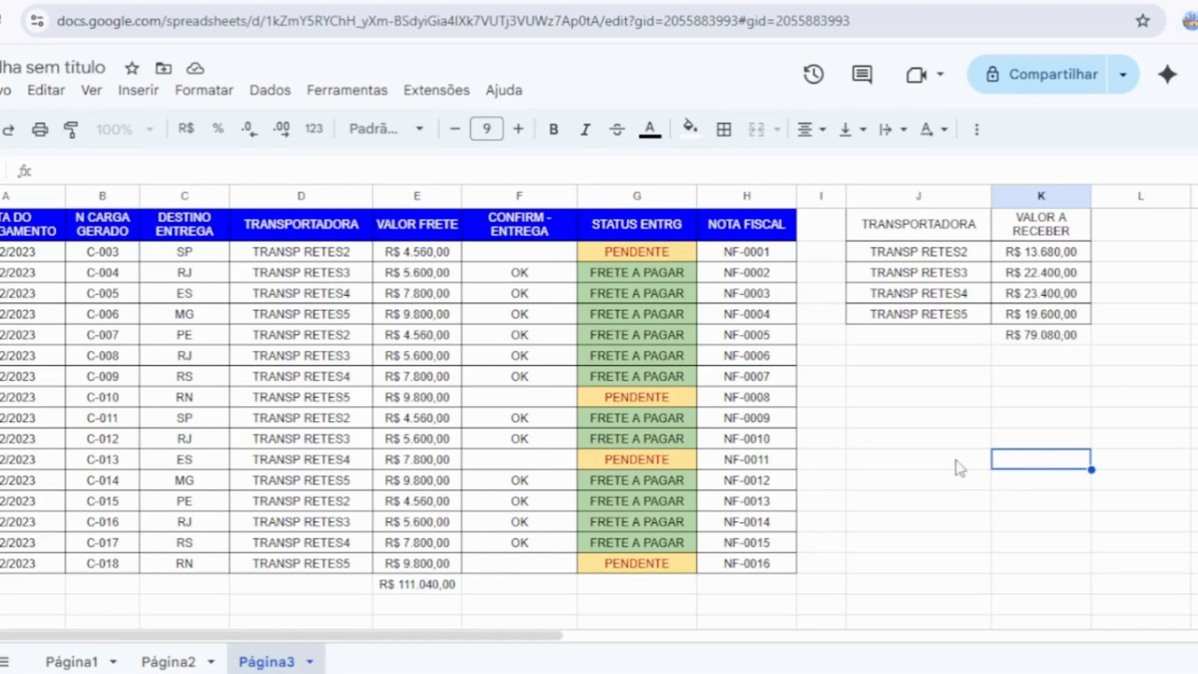
left_click(165, 664)
left_click(68, 662)
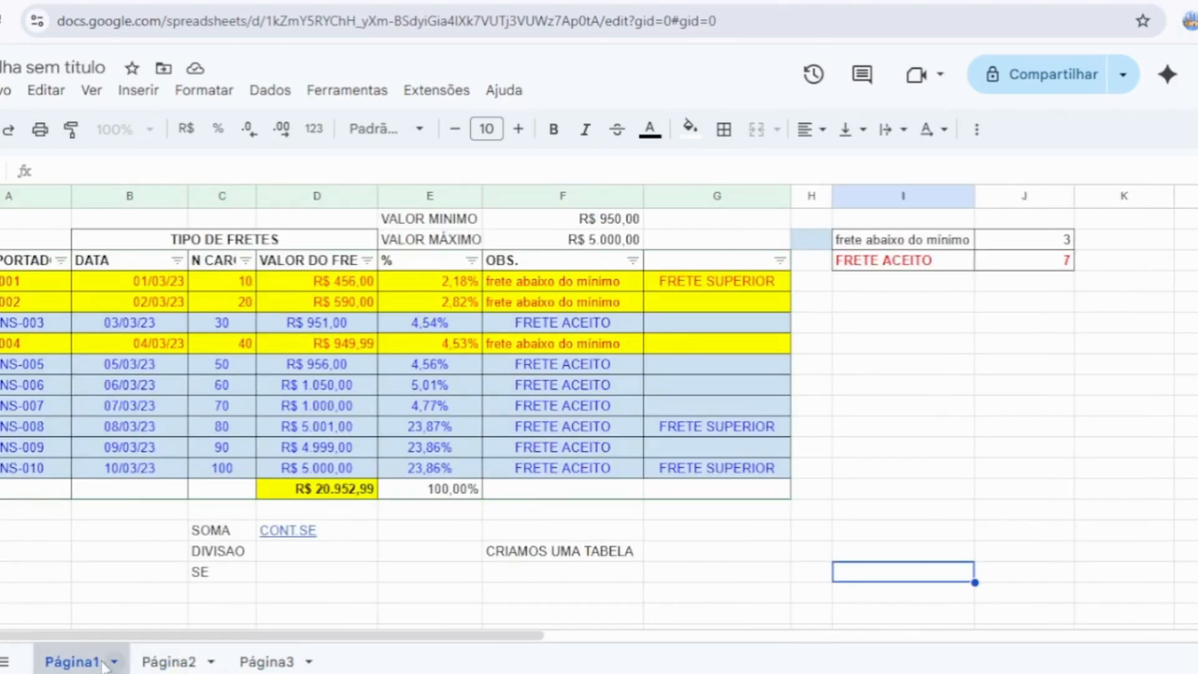
left_click(267, 661)
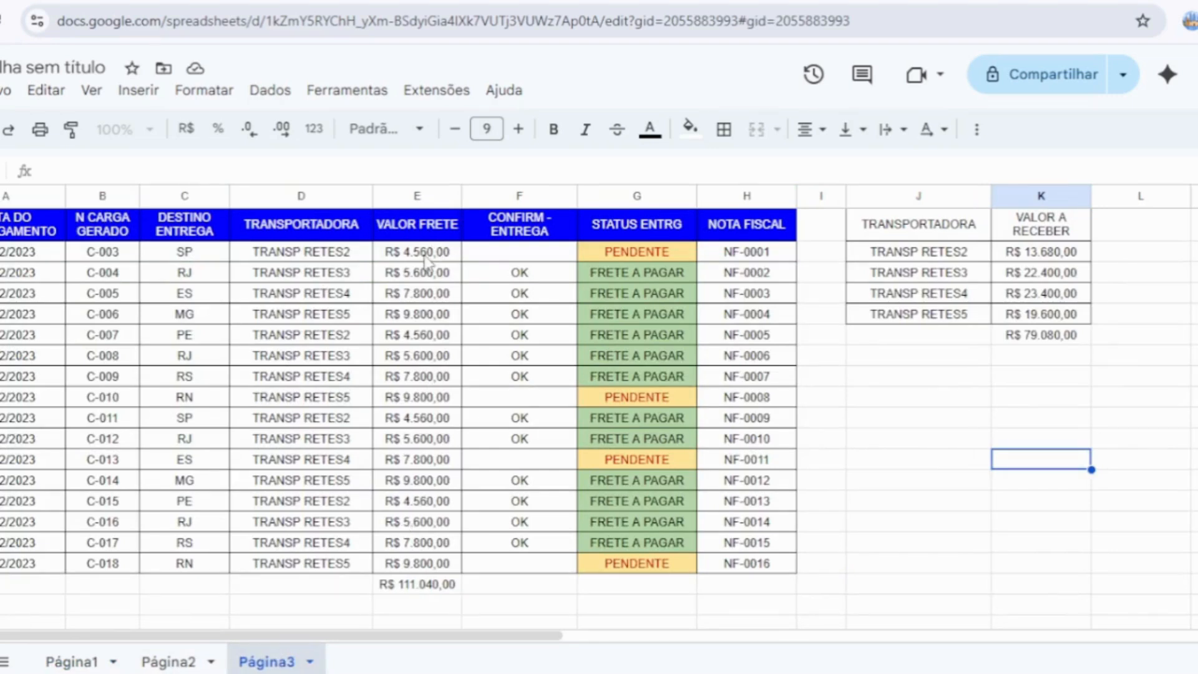
left_click(918, 466)
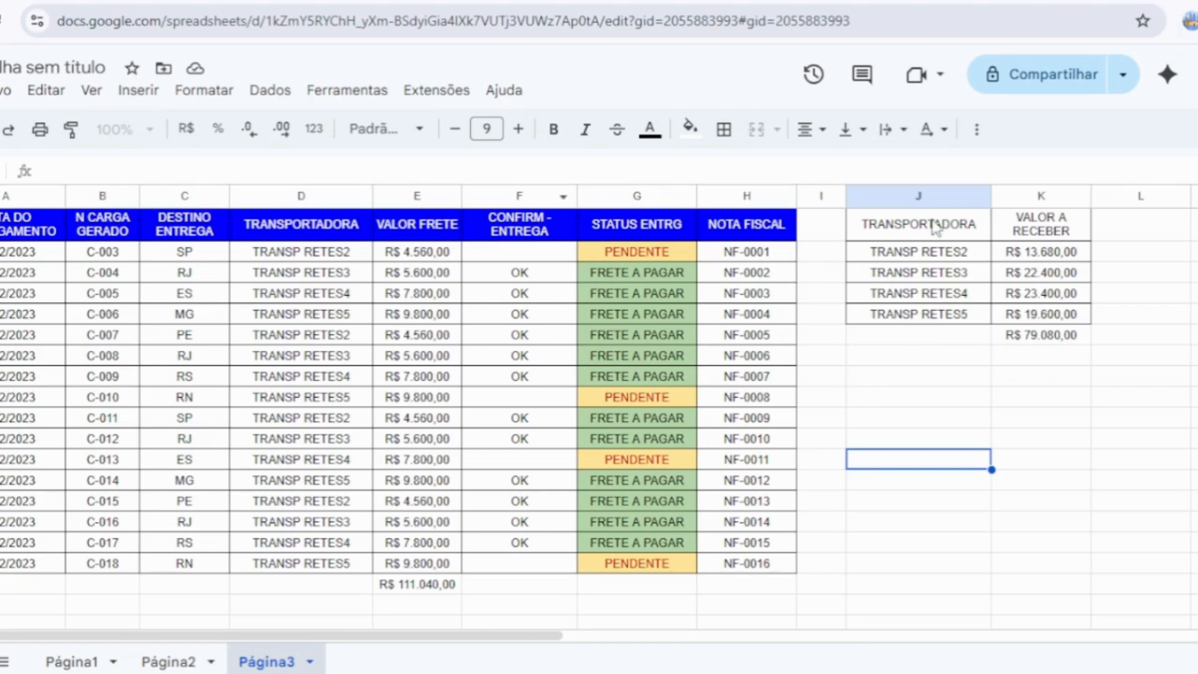
Step: Insert a column chart of the carriers' amounts to receive from the range J1:K5
left_click(873, 225)
left_click_drag(999, 240, 1041, 314)
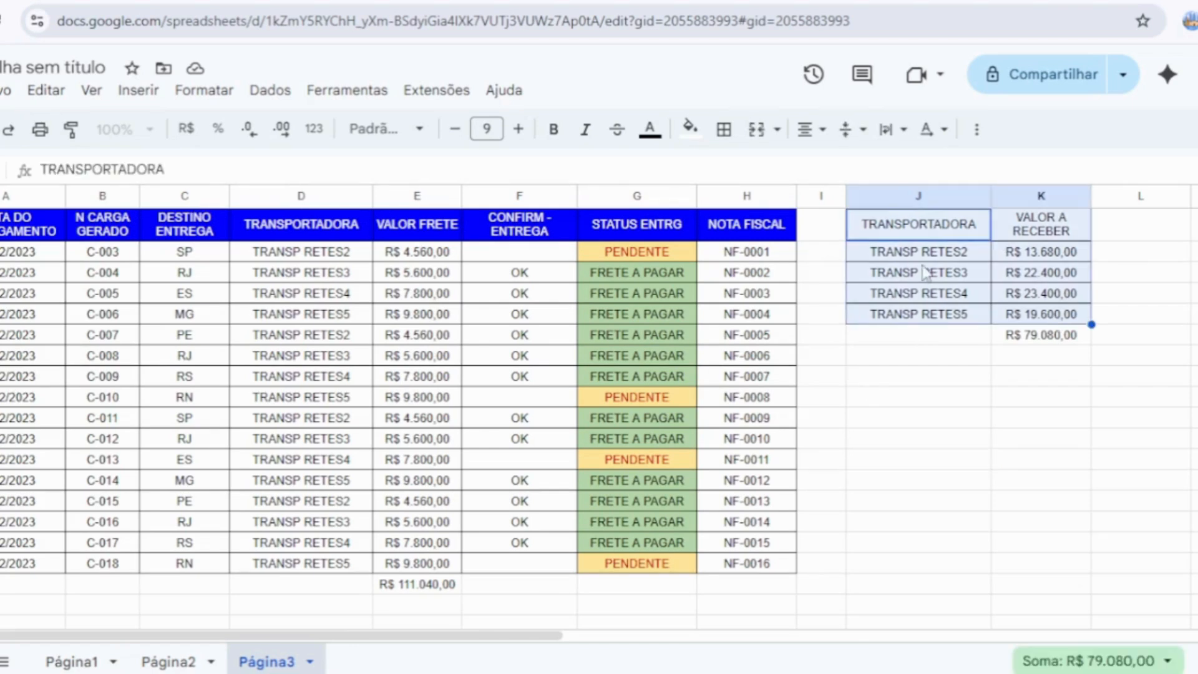
left_click(137, 91)
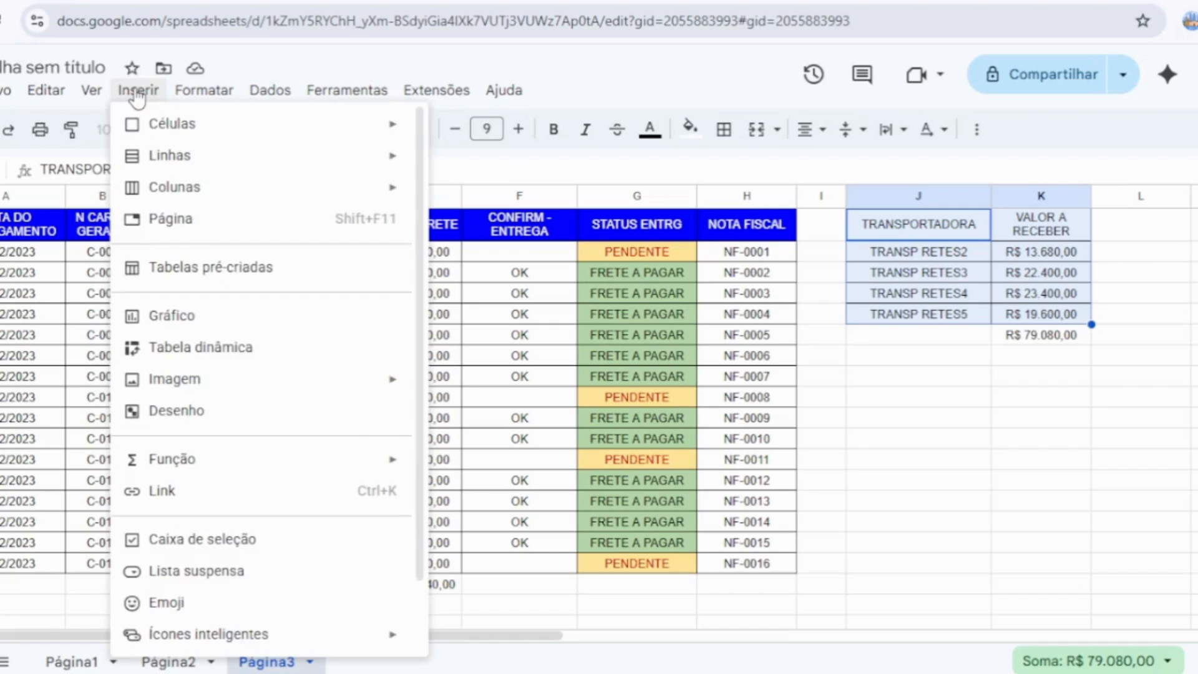
left_click(170, 315)
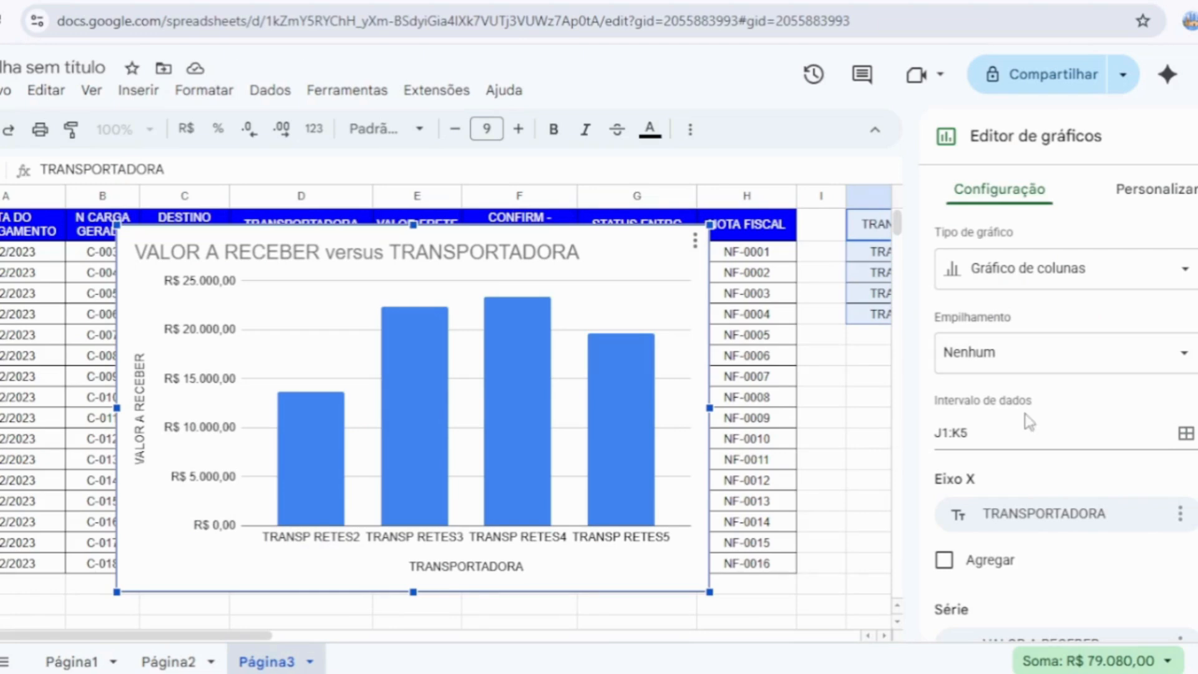
Step: Shorten the chart title to VALOR TRANSPORTADORA by removing the words "A RECEBER versus"
left_click(1154, 190)
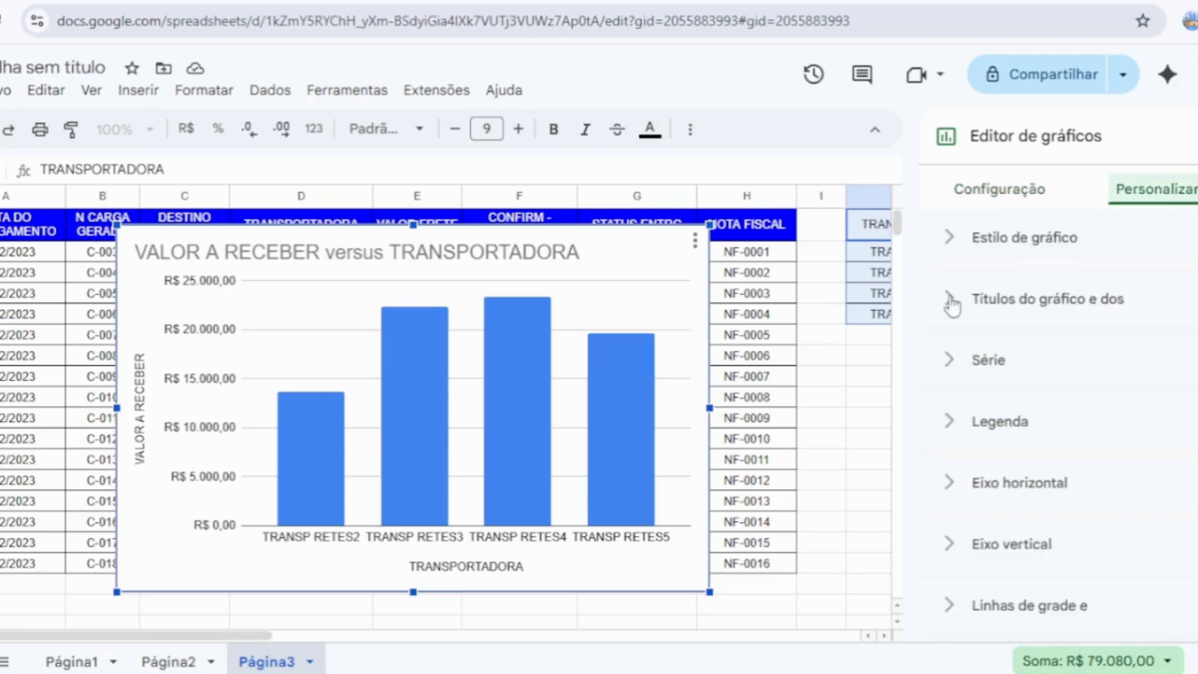
left_click(951, 302)
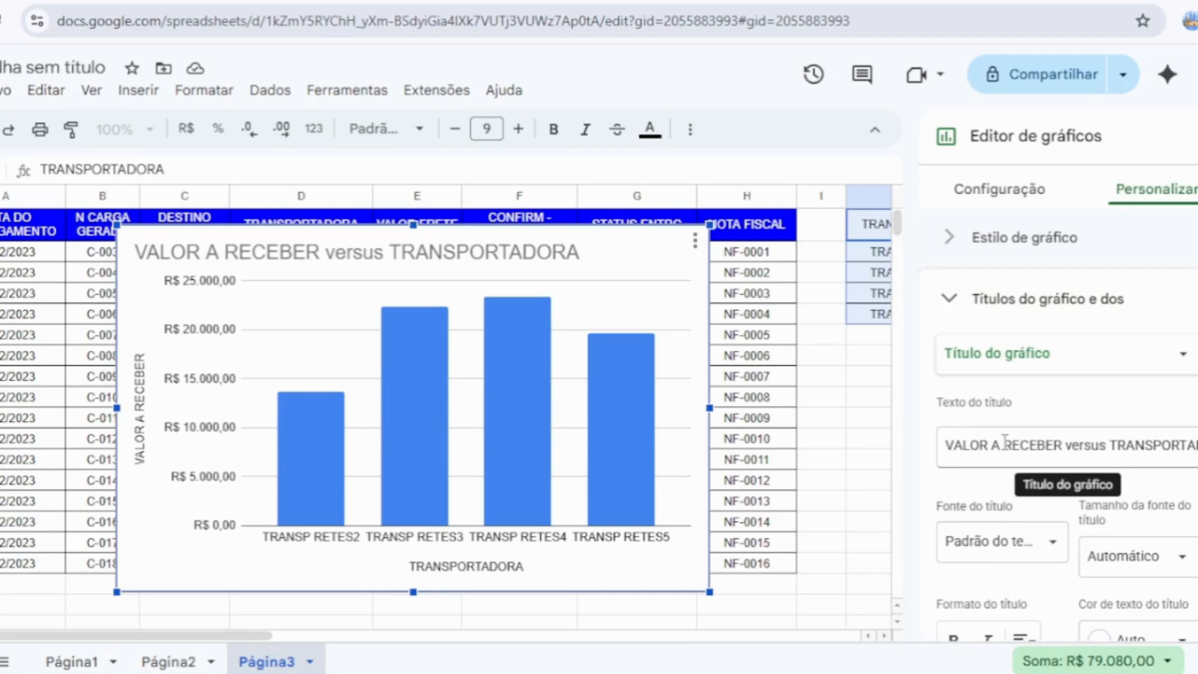
double_click(1069, 445)
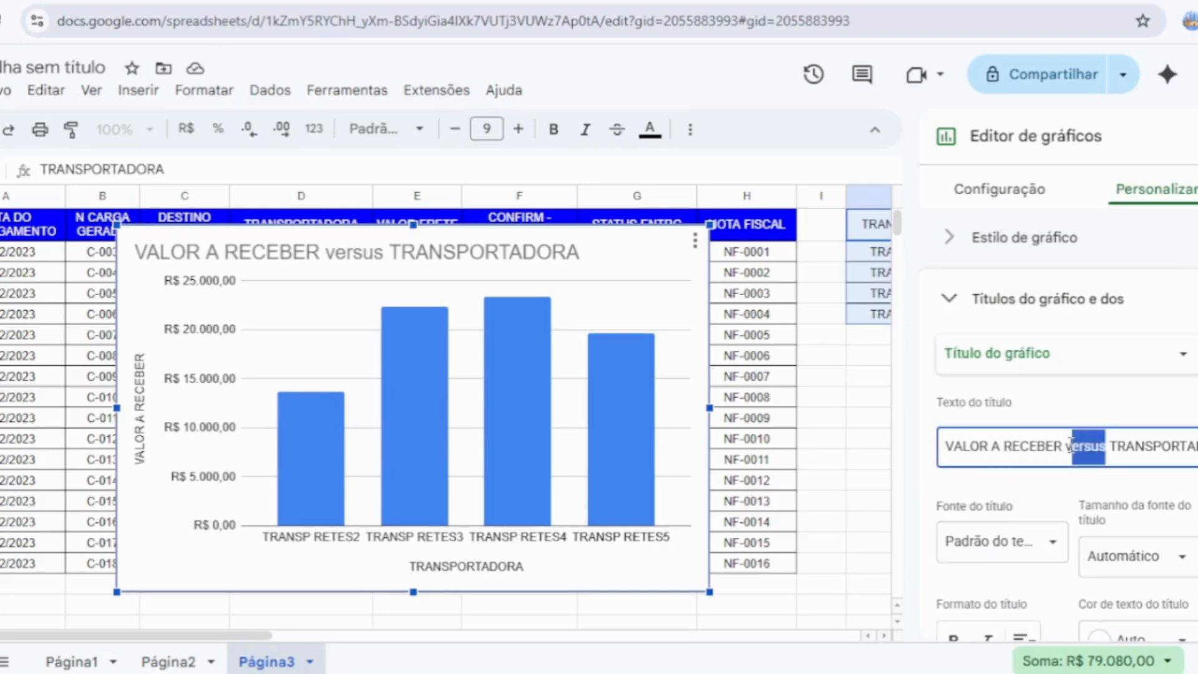
left_click_drag(1069, 446, 996, 430)
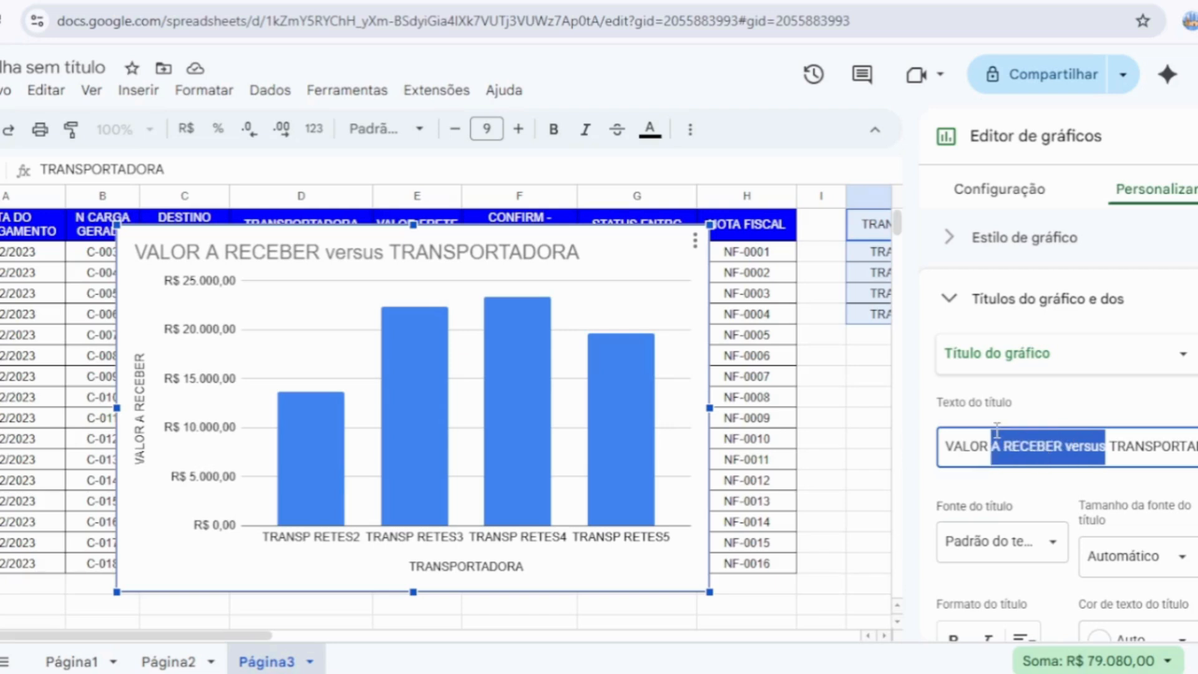
key("BackSpace")
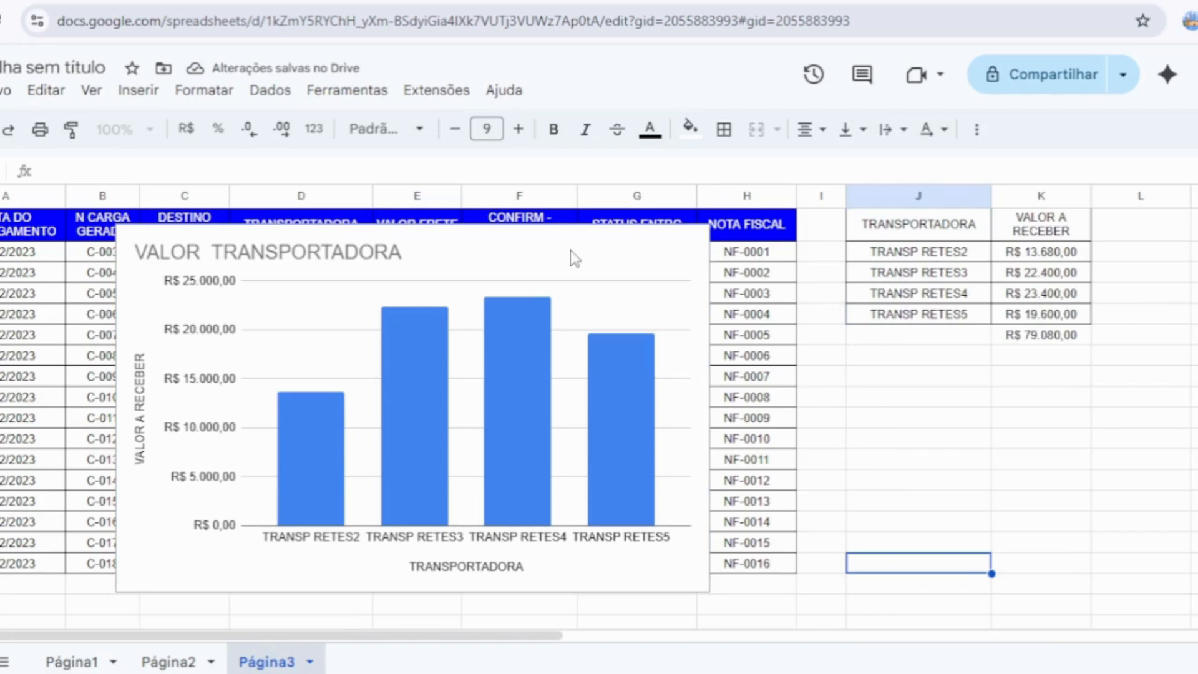
Step: Move the chart beneath the carrier summary in columns J and K and resize it to fit beside the freight table
left_click_drag(499, 254, 910, 299)
left_click_drag(1136, 278, 1185, 388)
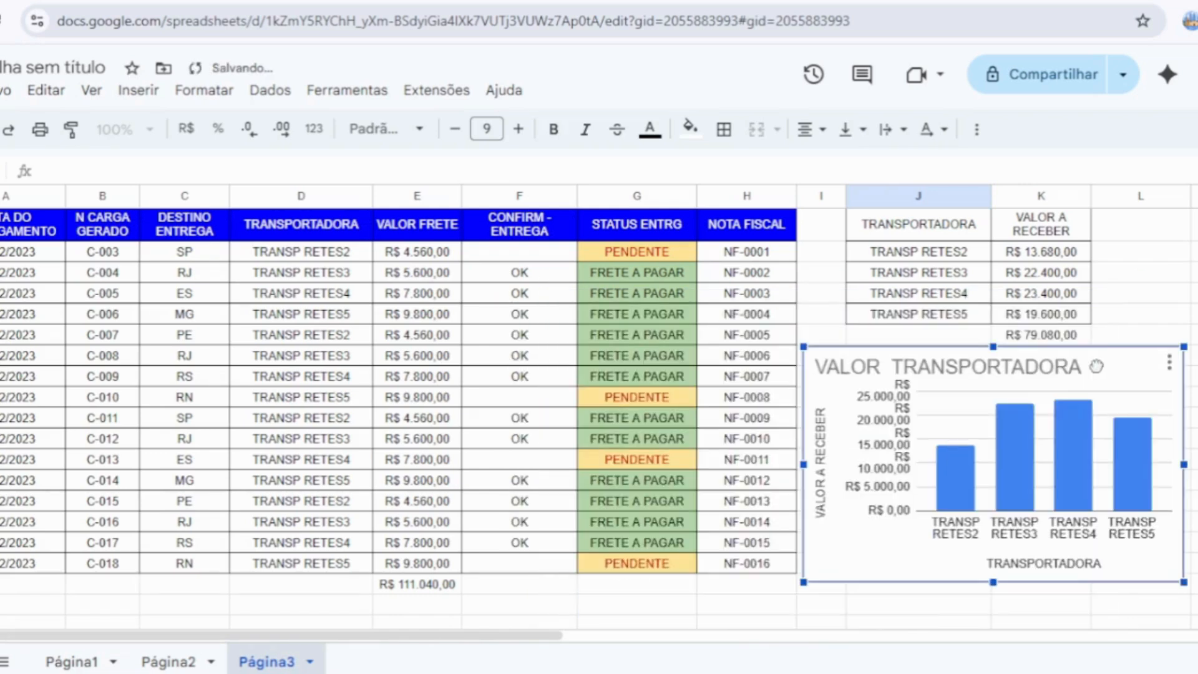
left_click_drag(1184, 464, 1197, 464)
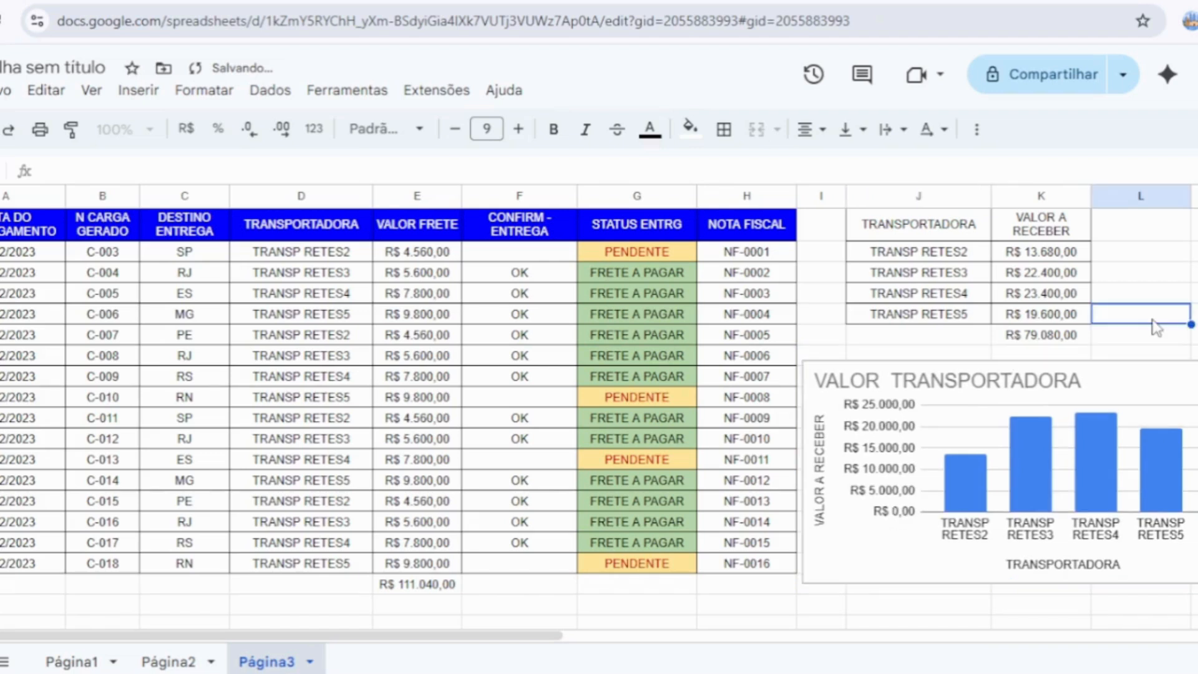
Step: Examine the chart's legend, axis, gridline and series customization options
right_click(1023, 439)
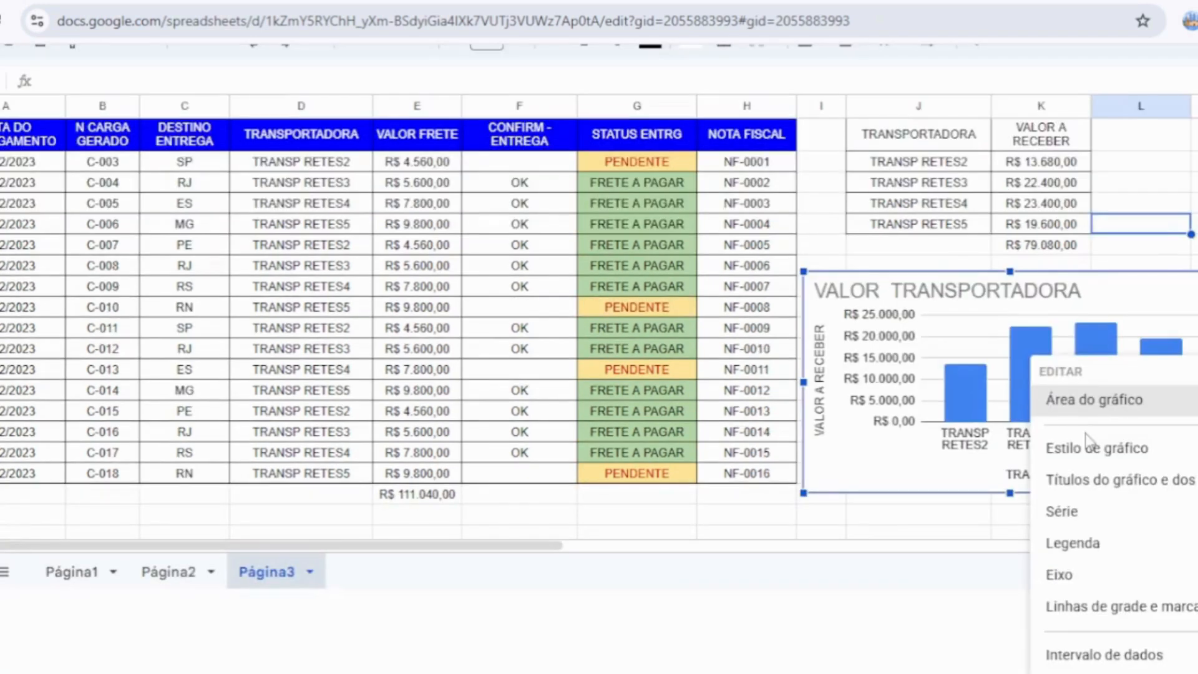
left_click(1072, 542)
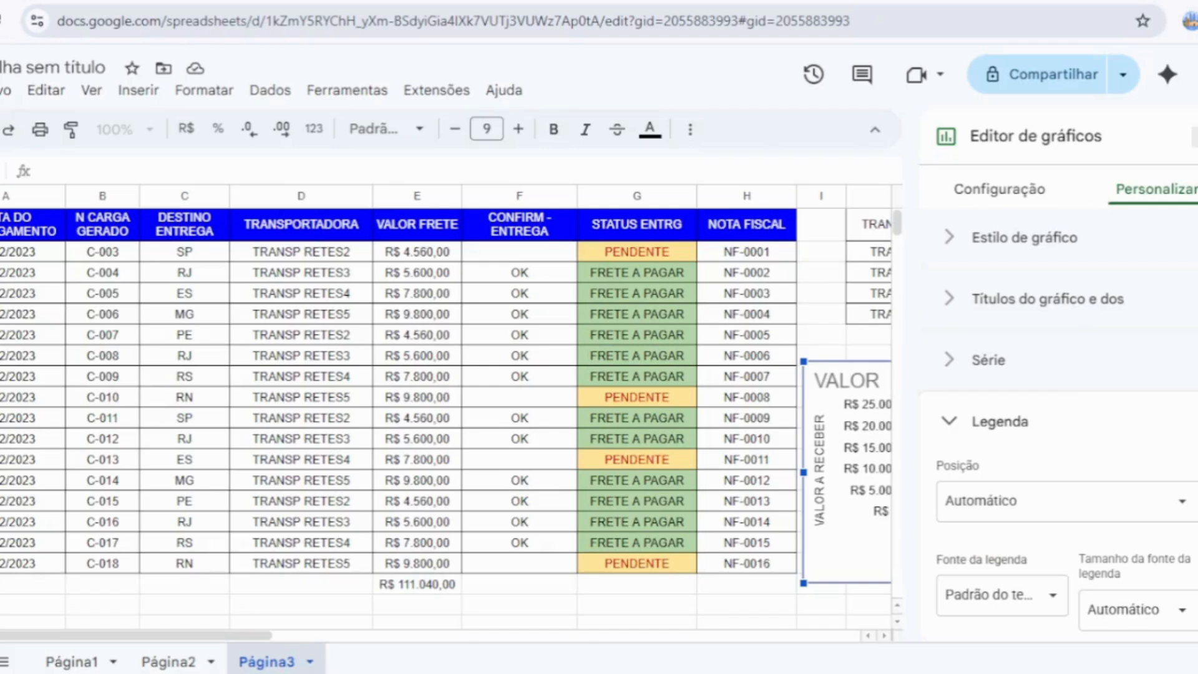
right_click(964, 474)
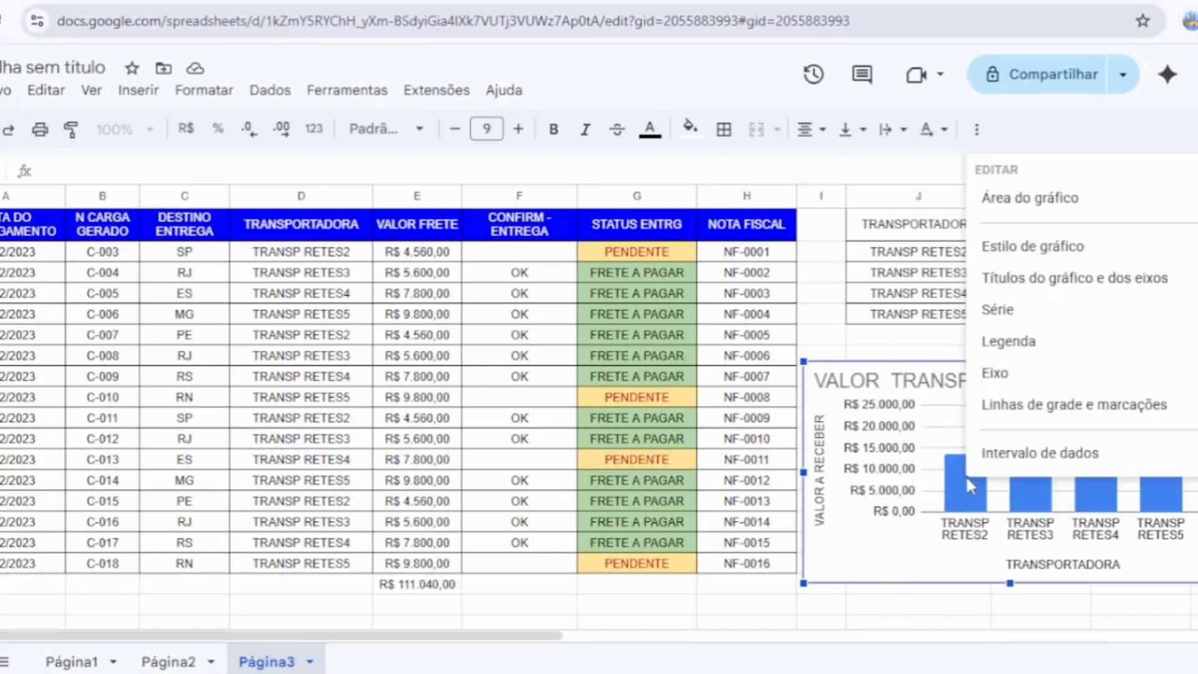
key("Escape")
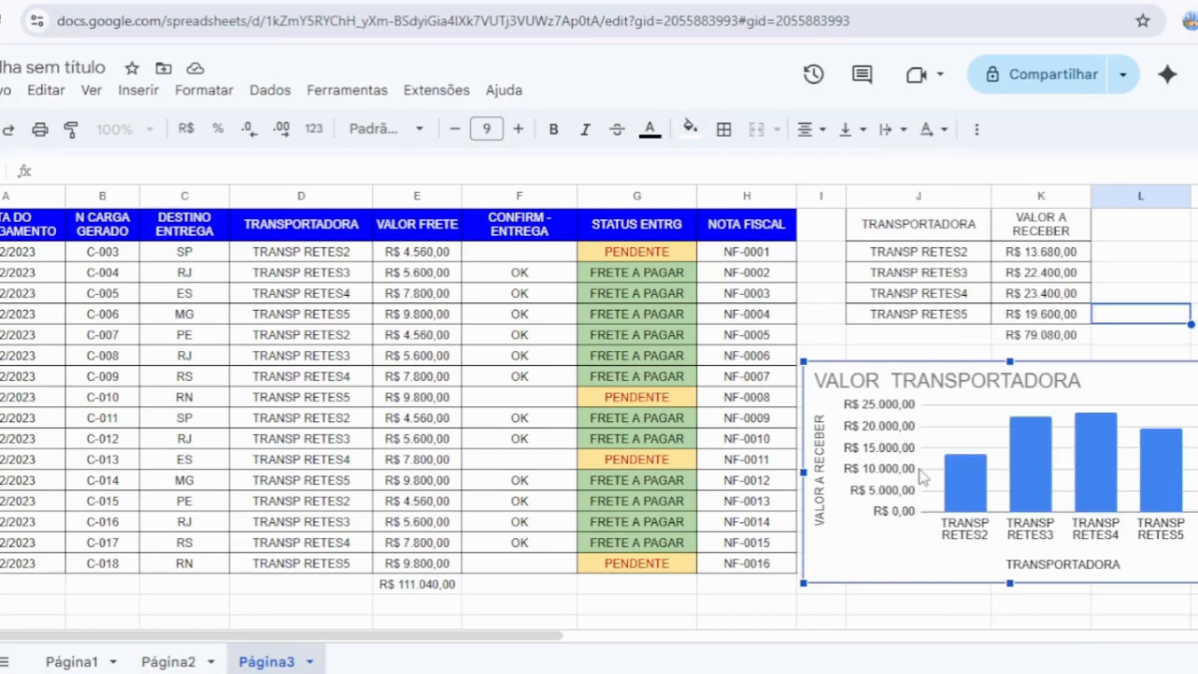
right_click(885, 469)
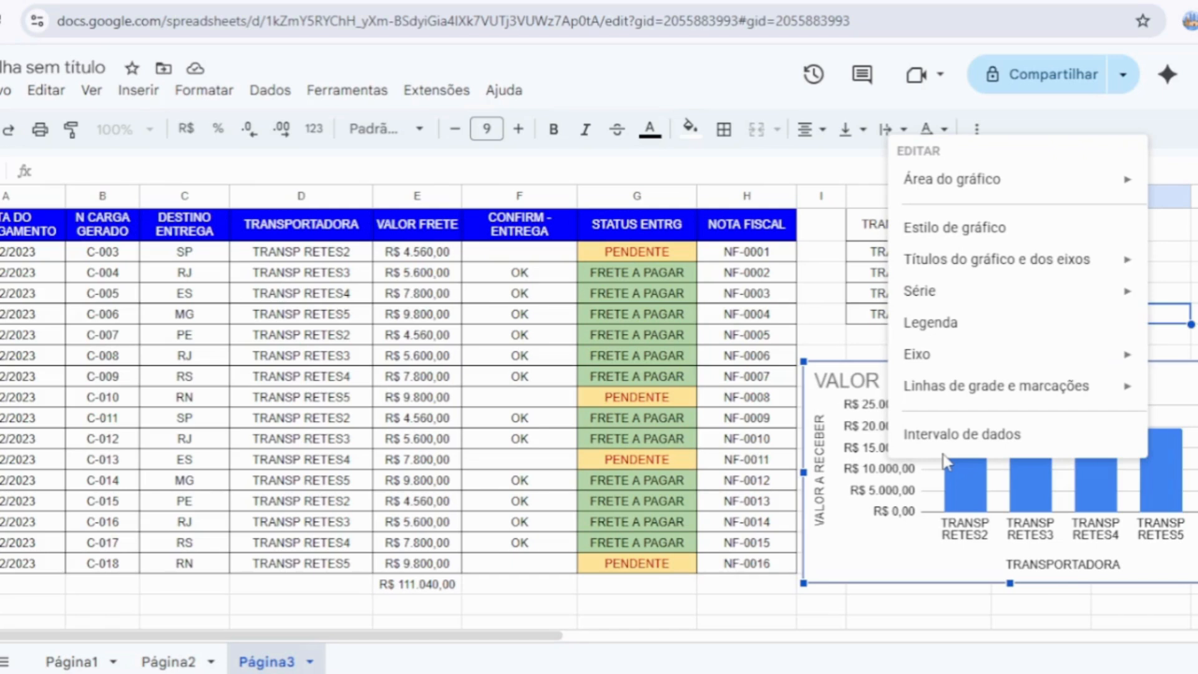
mouse_move(988, 388)
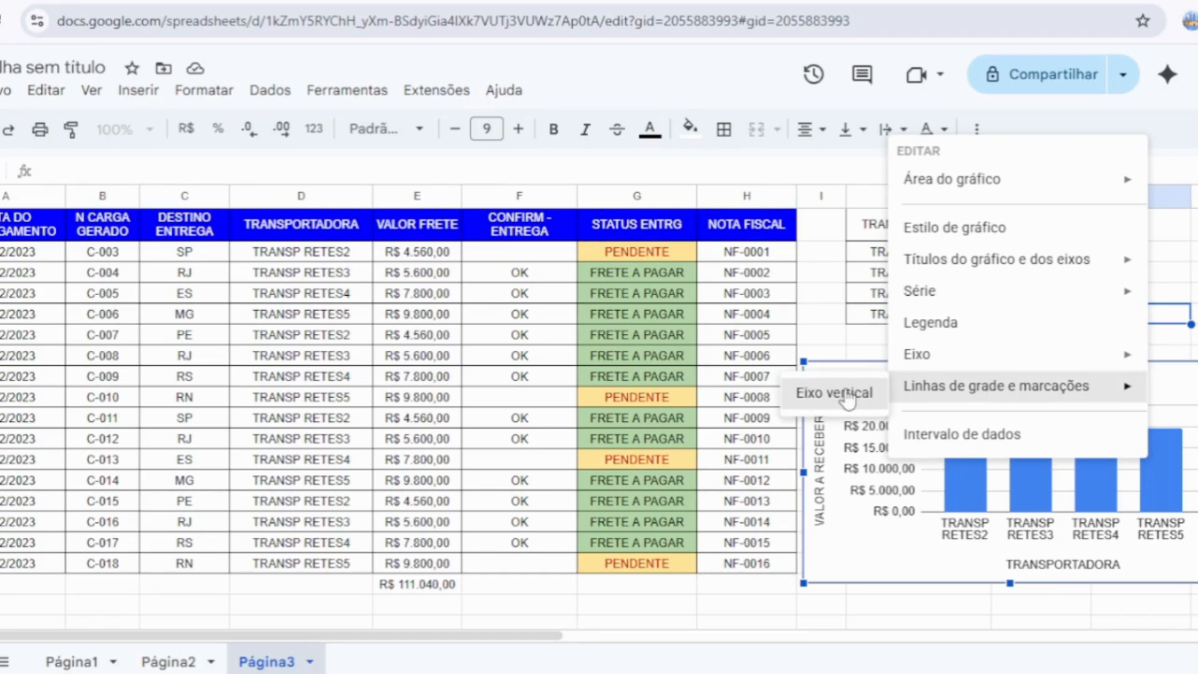
mouse_move(1026, 365)
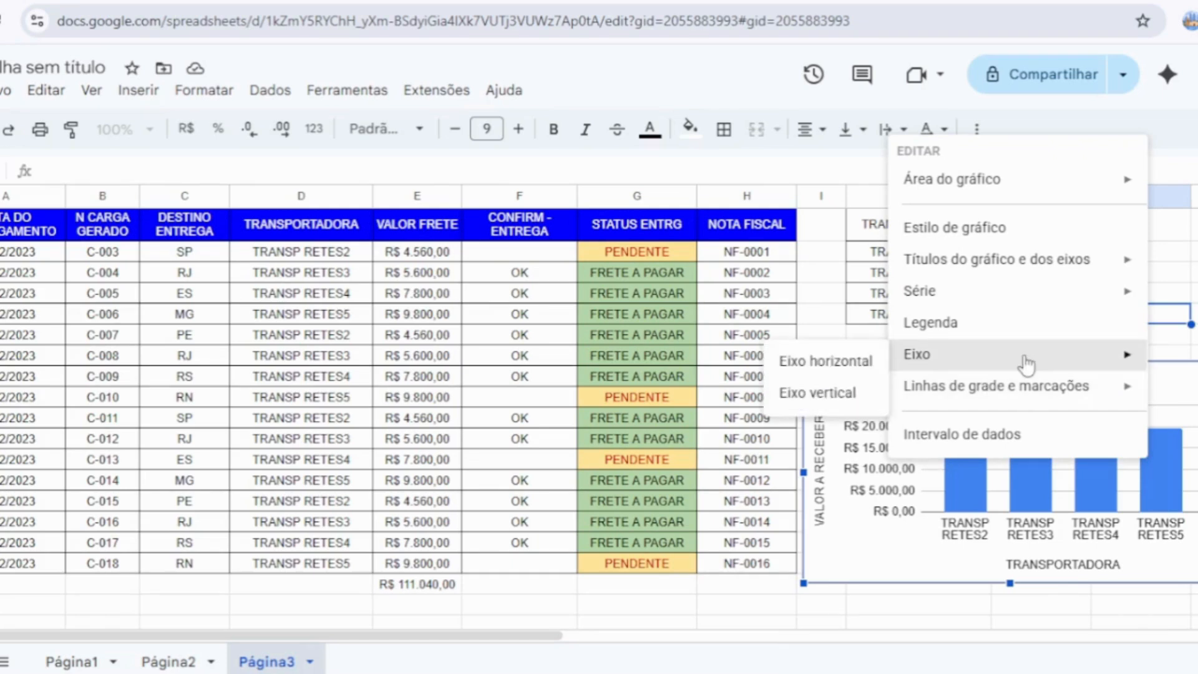
left_click(1025, 360)
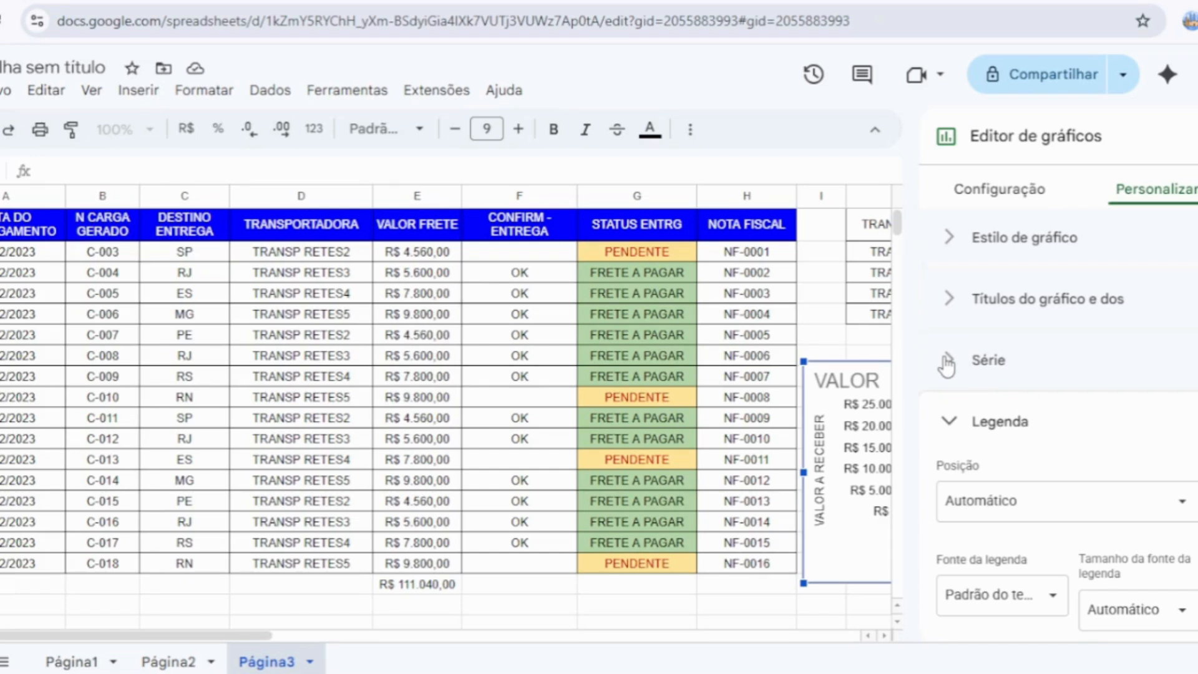
left_click(947, 361)
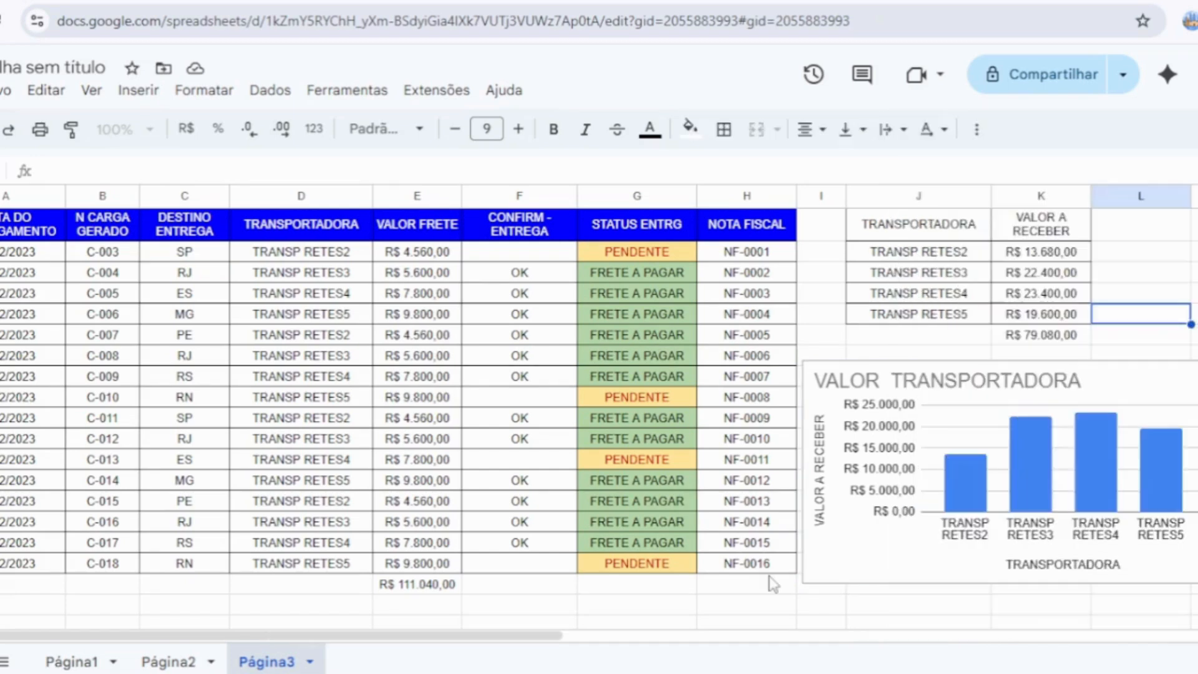
Step: Nudge the carrier chart slightly upward, closer to the total in K6
left_click(773, 584)
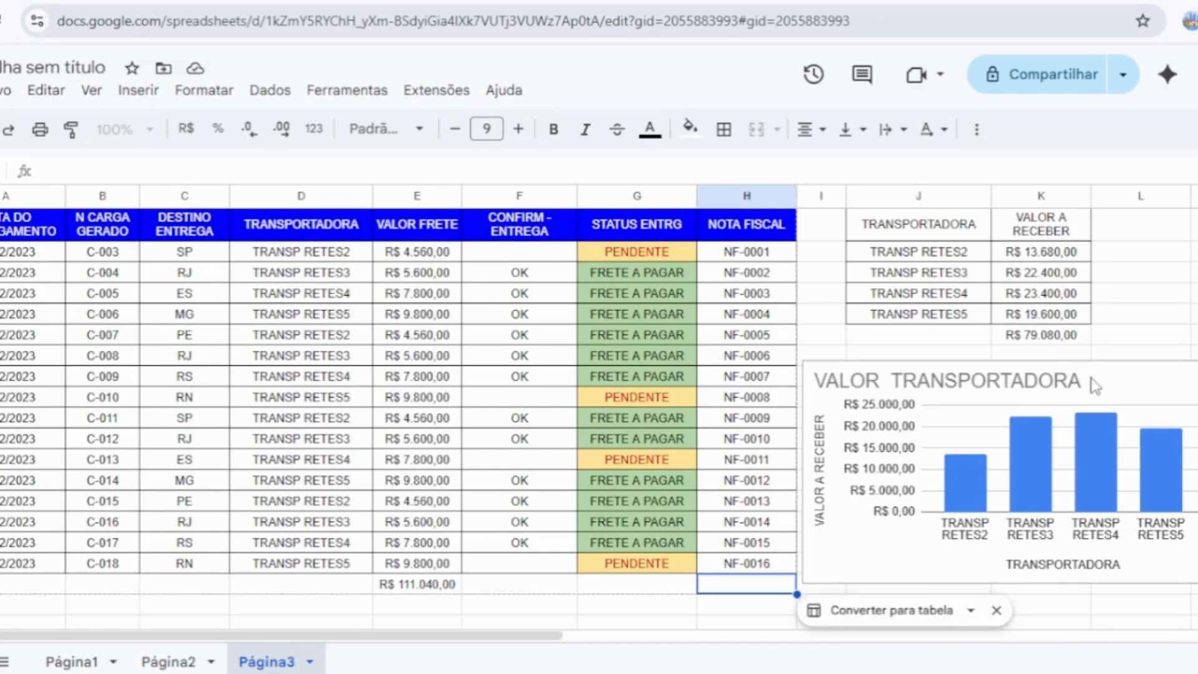
left_click_drag(1096, 385, 1107, 370)
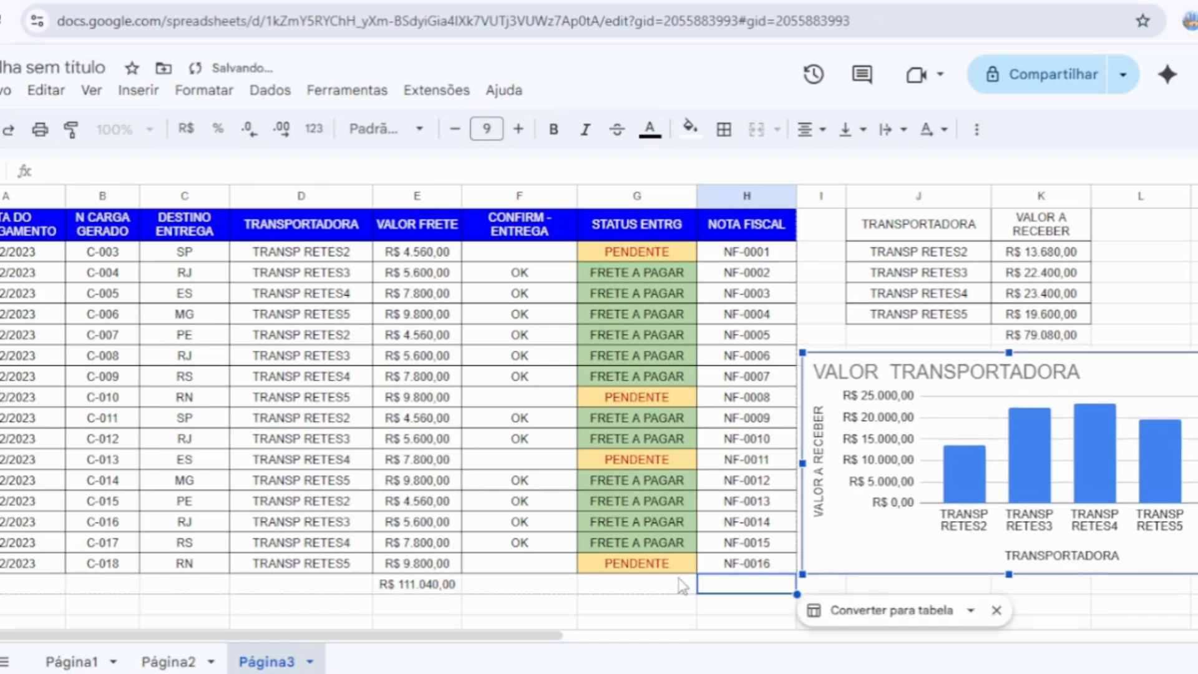
left_click(686, 611)
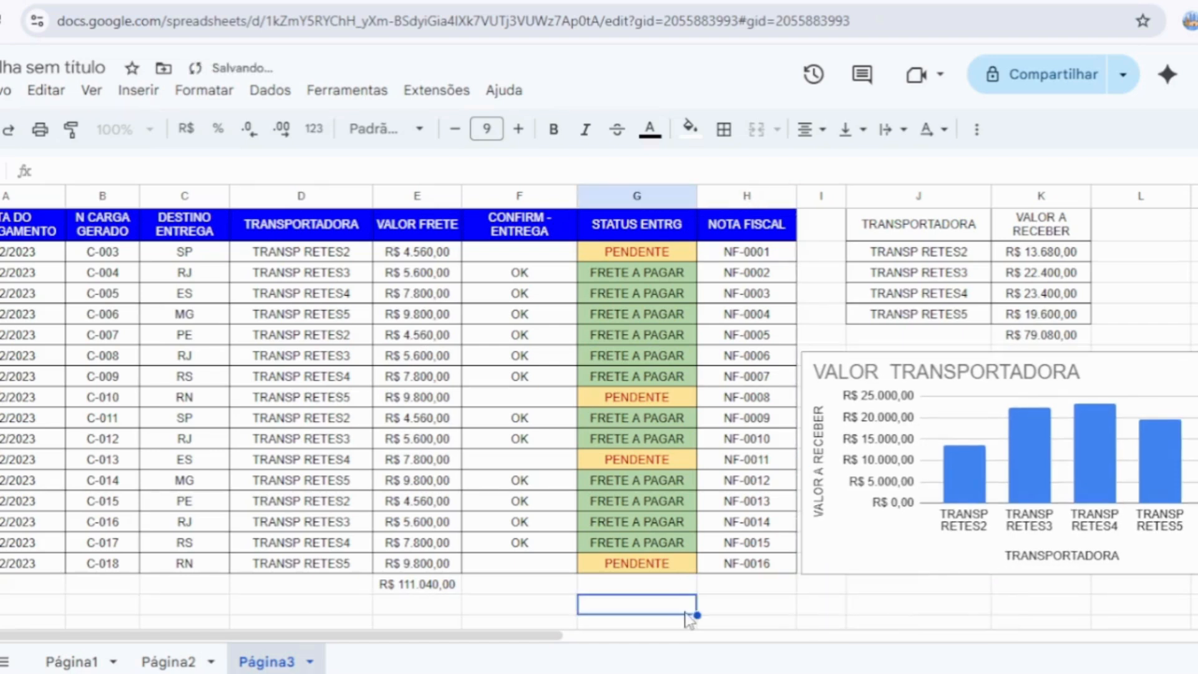
Step: Confirm delivery of load C-018 by entering OK in F17
left_click(521, 562)
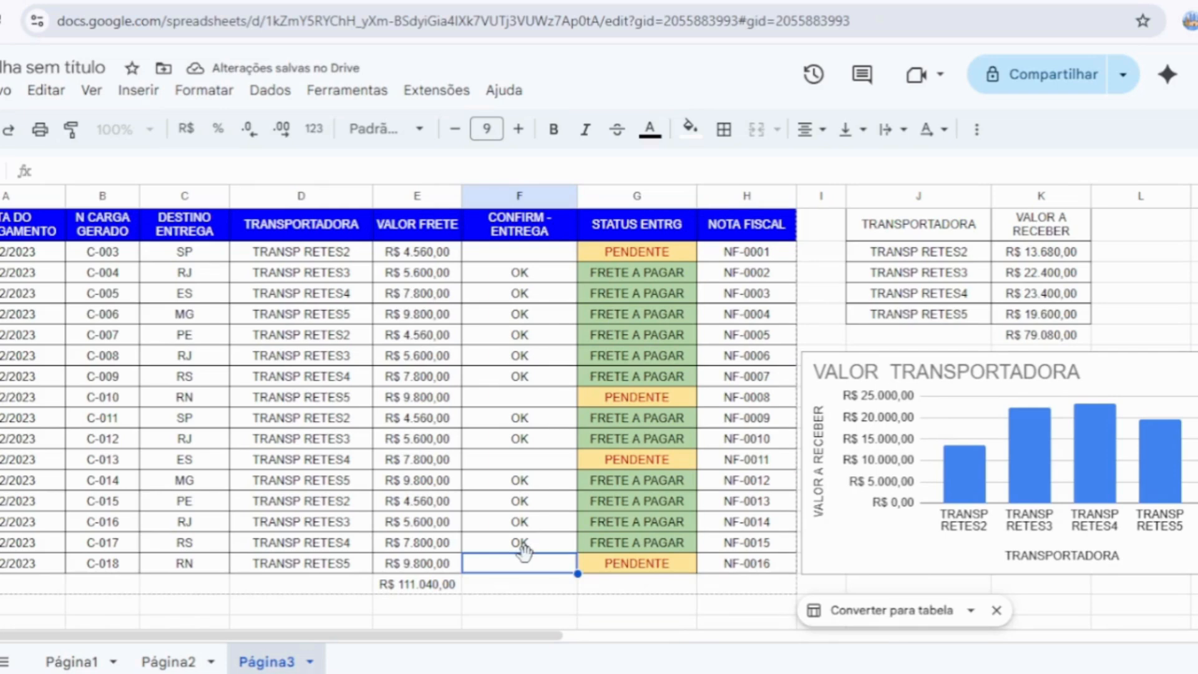
type("OK")
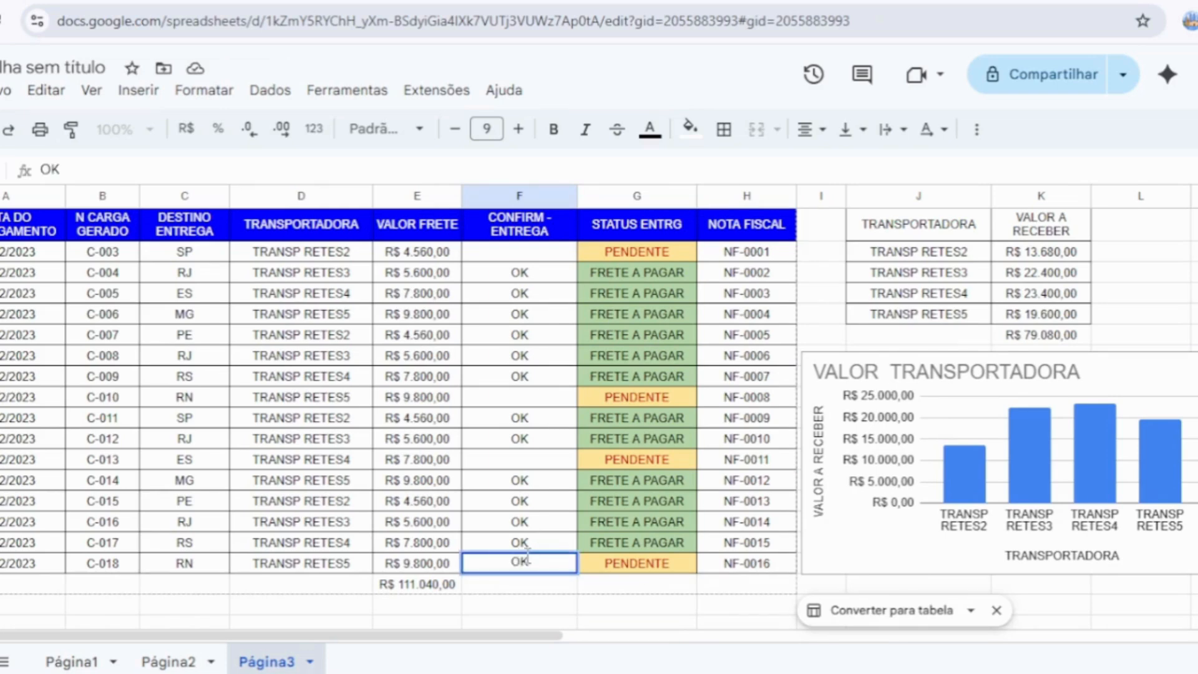
key("Return")
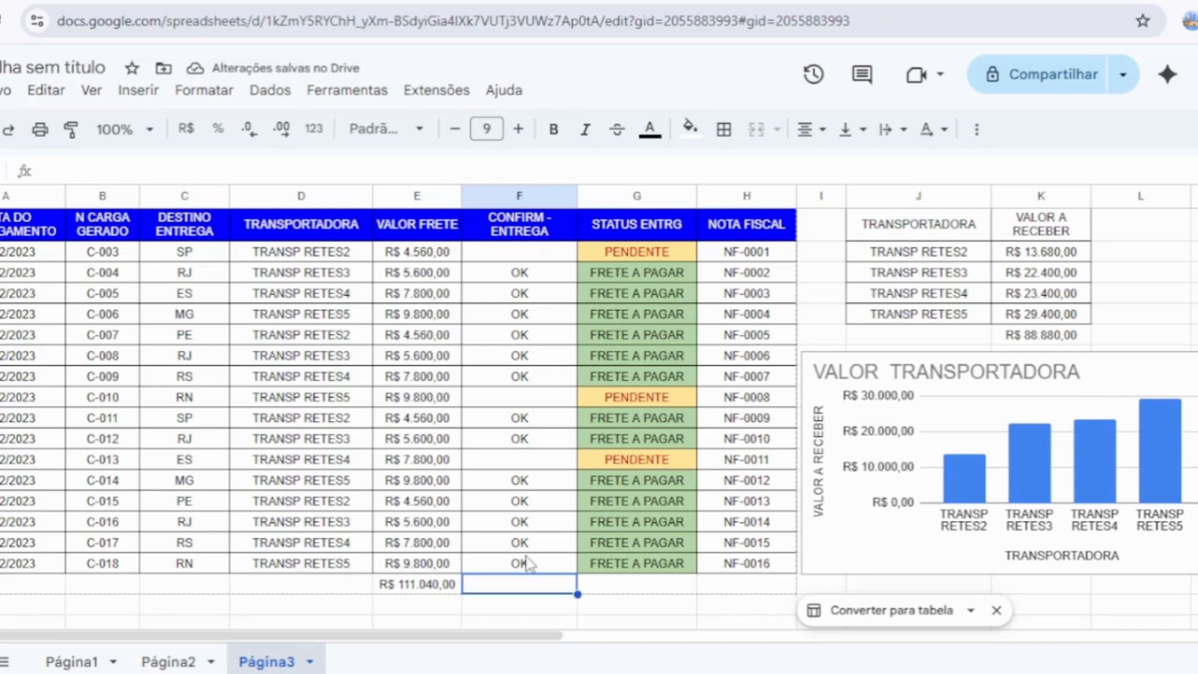
Step: Highlight the pending C-013 load row, A12:H12, with a yellow fill
left_click(726, 253)
key("ctrl+shift+Down")
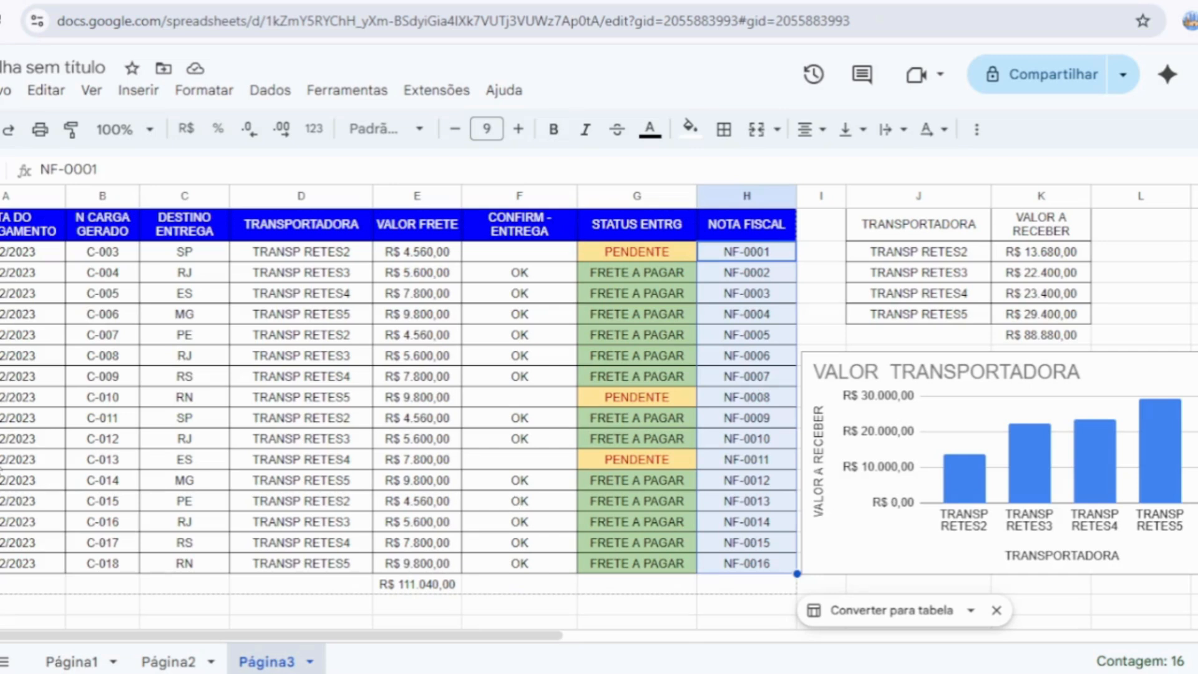
left_click_drag(6, 459, 728, 457)
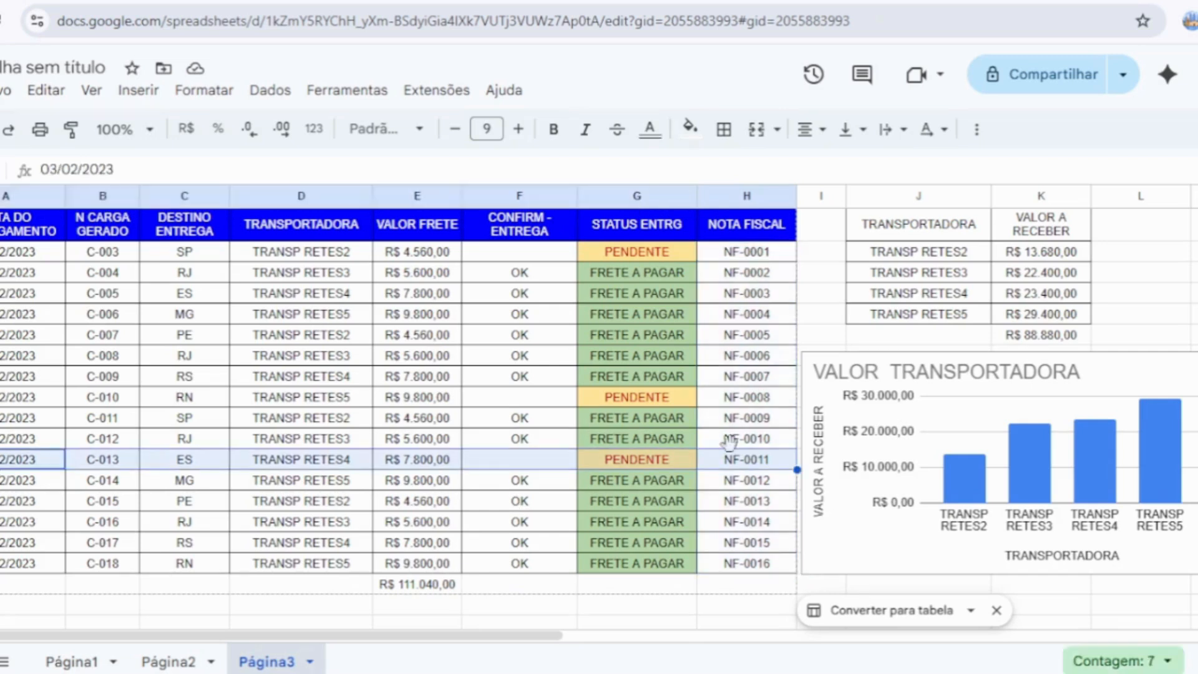
left_click(689, 129)
left_click(749, 206)
left_click(393, 421)
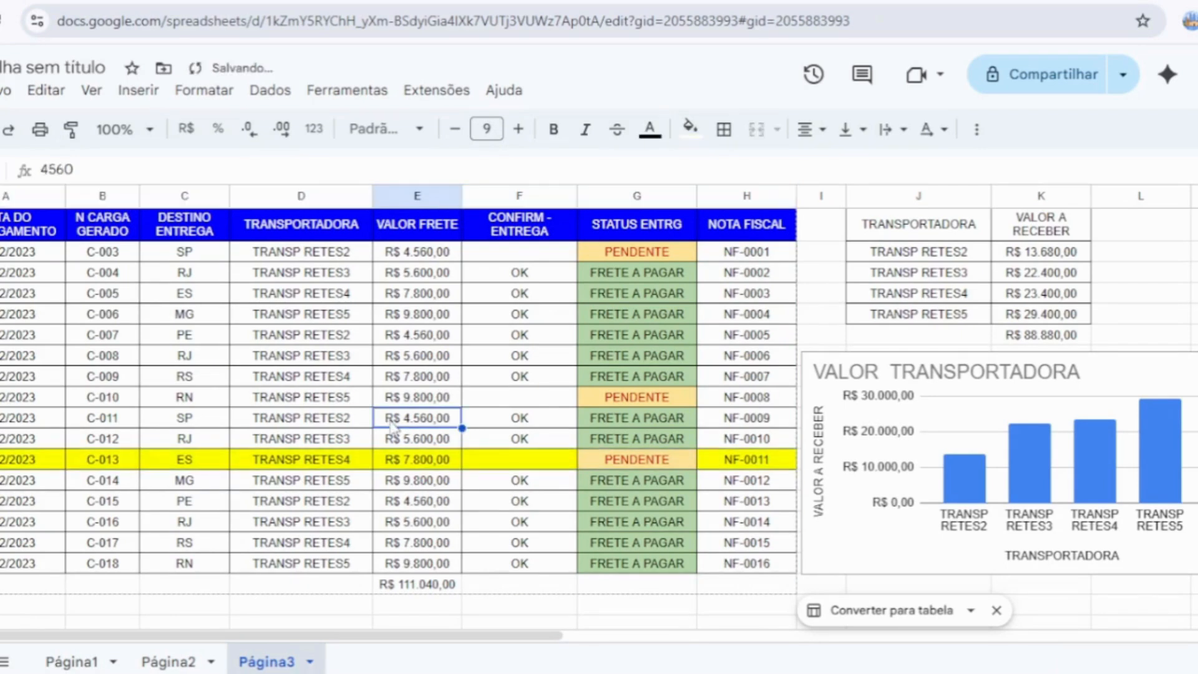